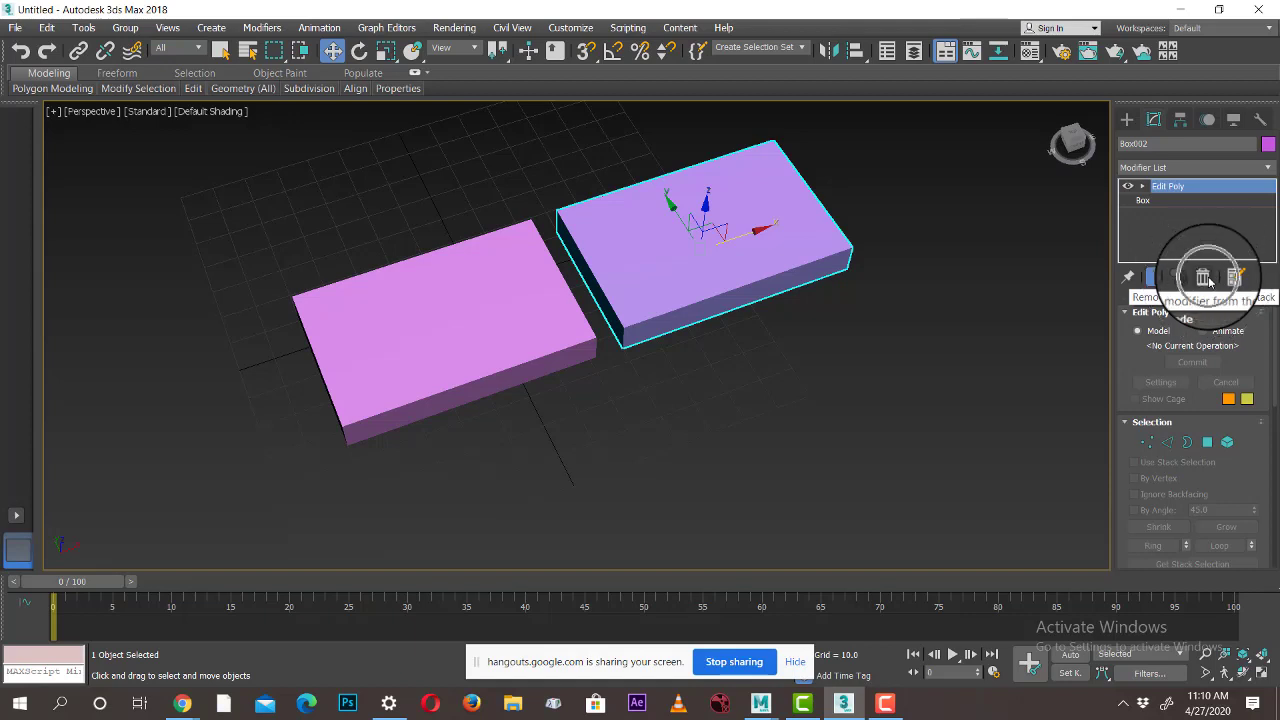
Remove the Edit Poly modifier from Box002
click(1206, 279)
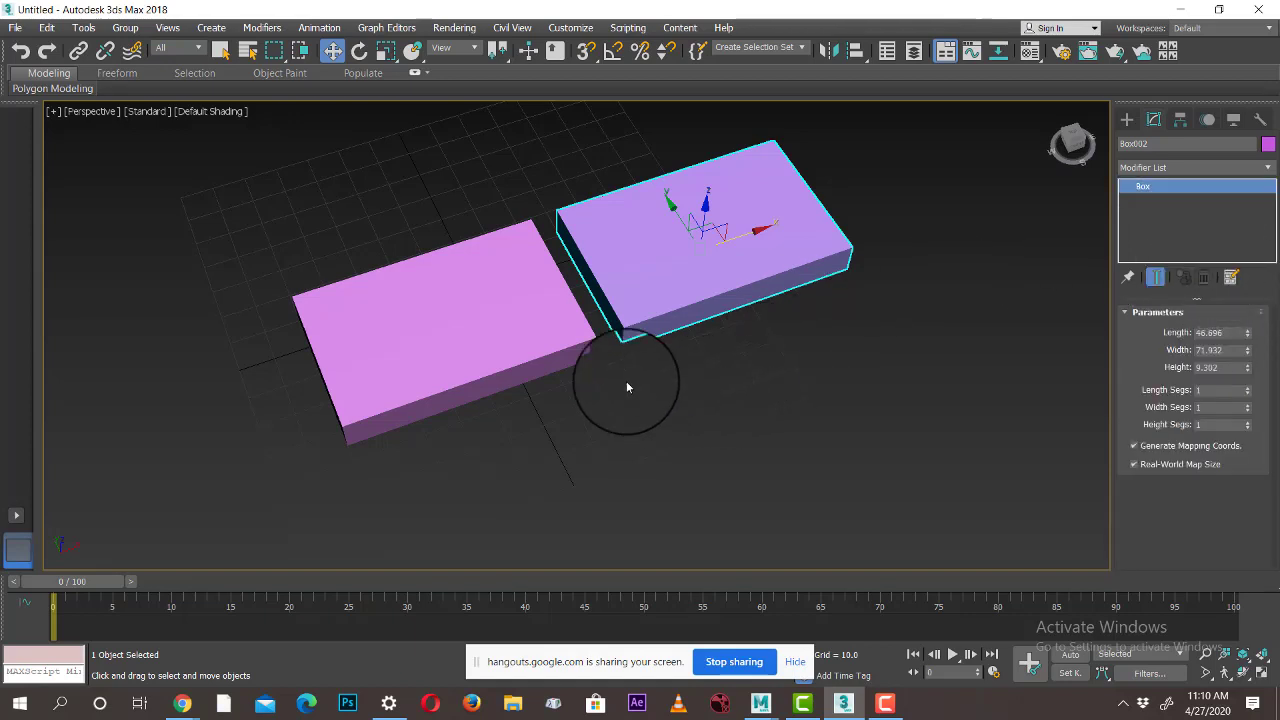
Try converting Box002 to an Editable Poly, and undo the conversion
alt+middle_drag(627, 387, 593, 330)
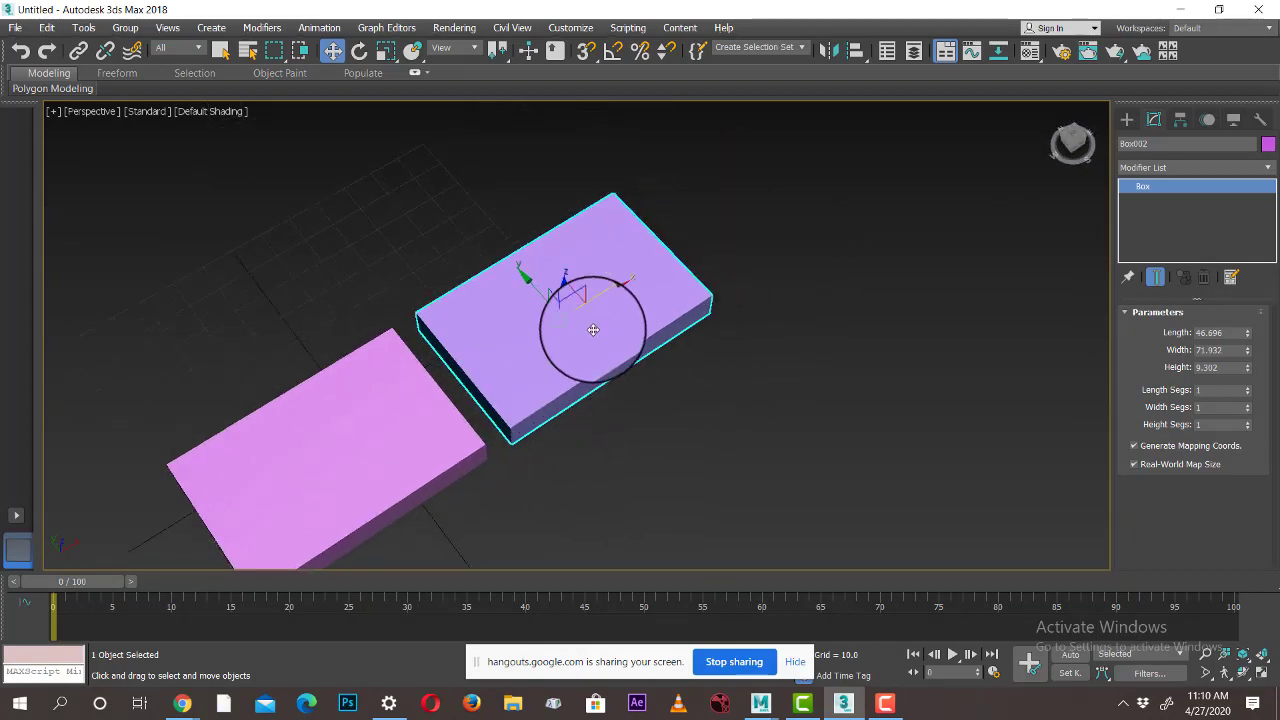
right_click(604, 320)
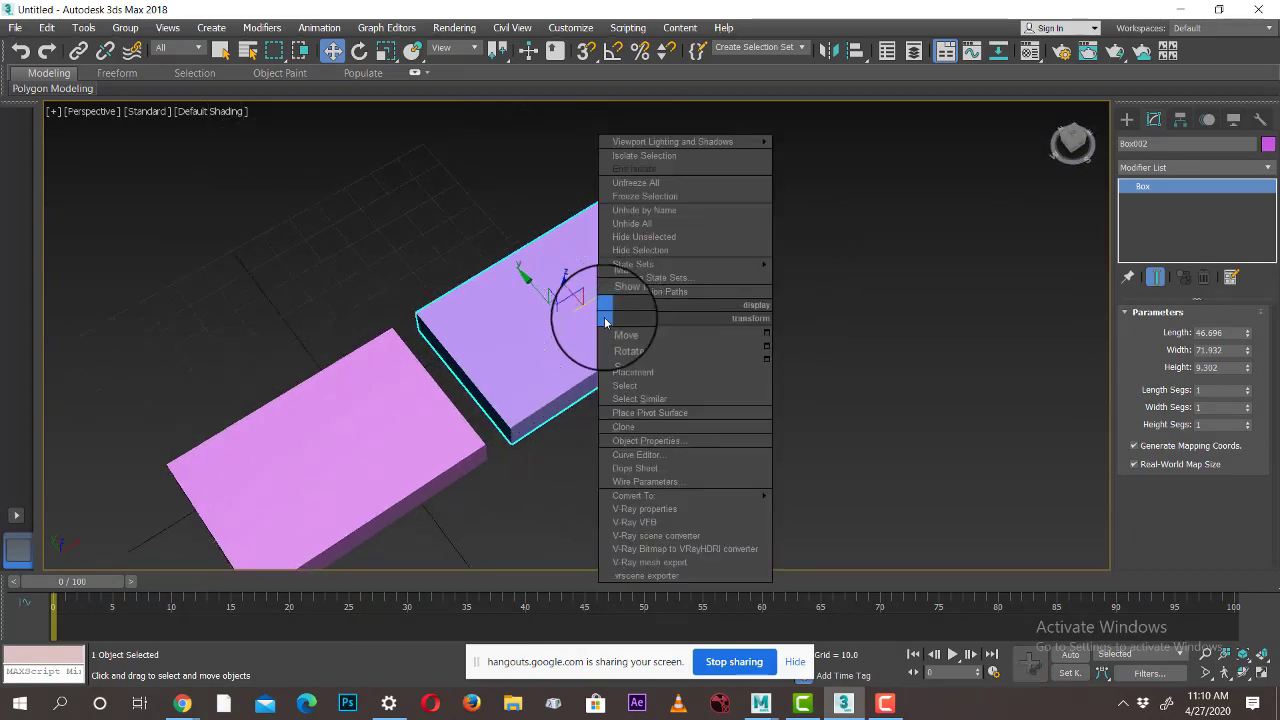
mouse_move(737, 497)
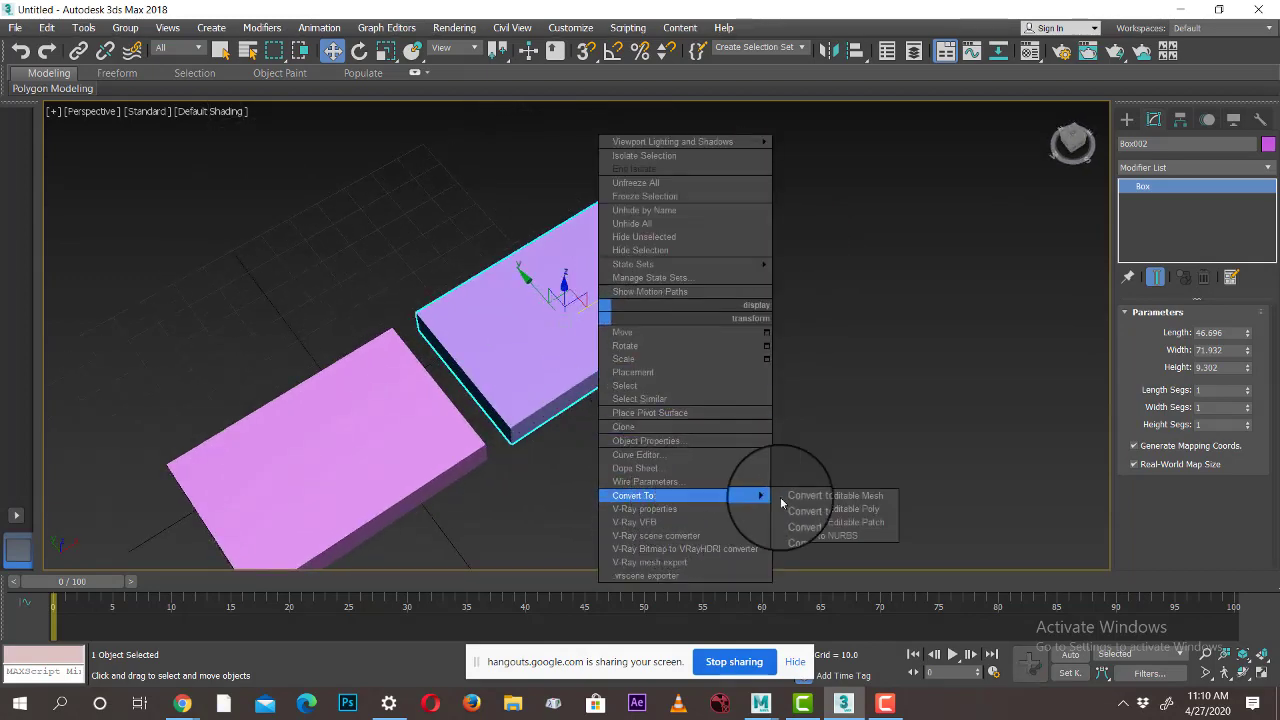
click(829, 510)
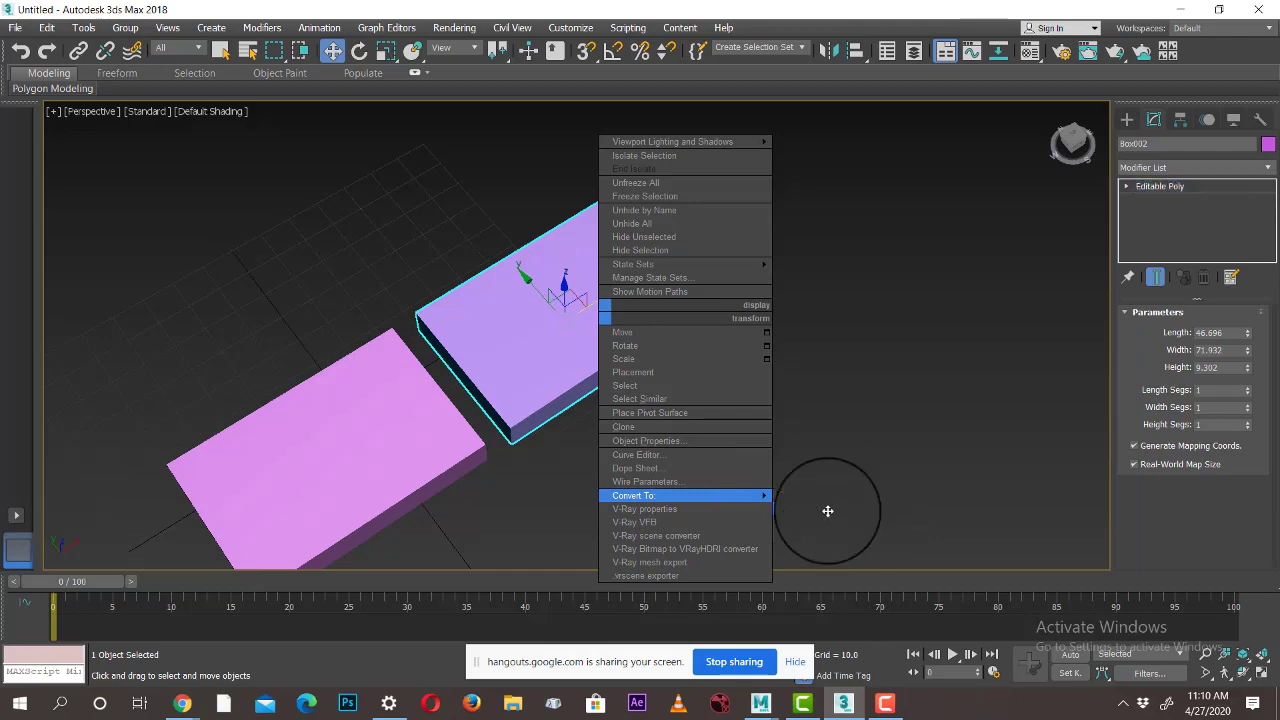
key(ctrl+z)
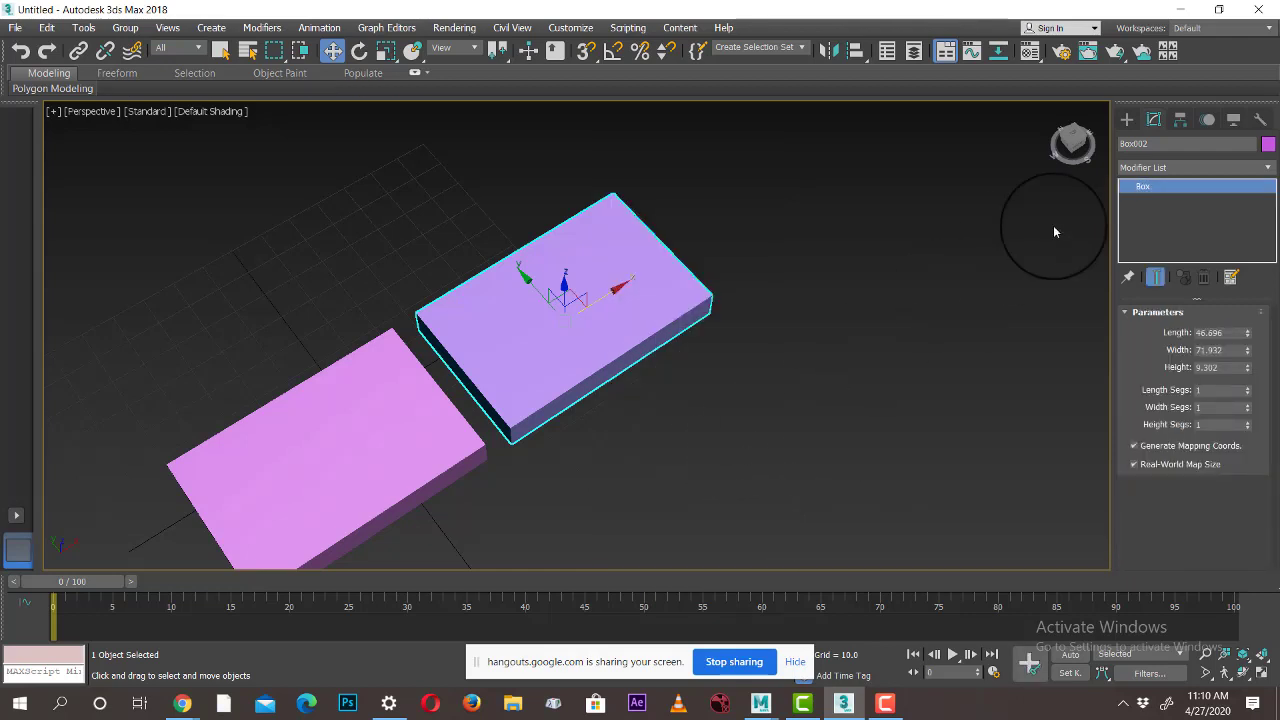
Convert Box002 to an Editable Poly through its base Box entry in the modifier stack
right_click(1137, 189)
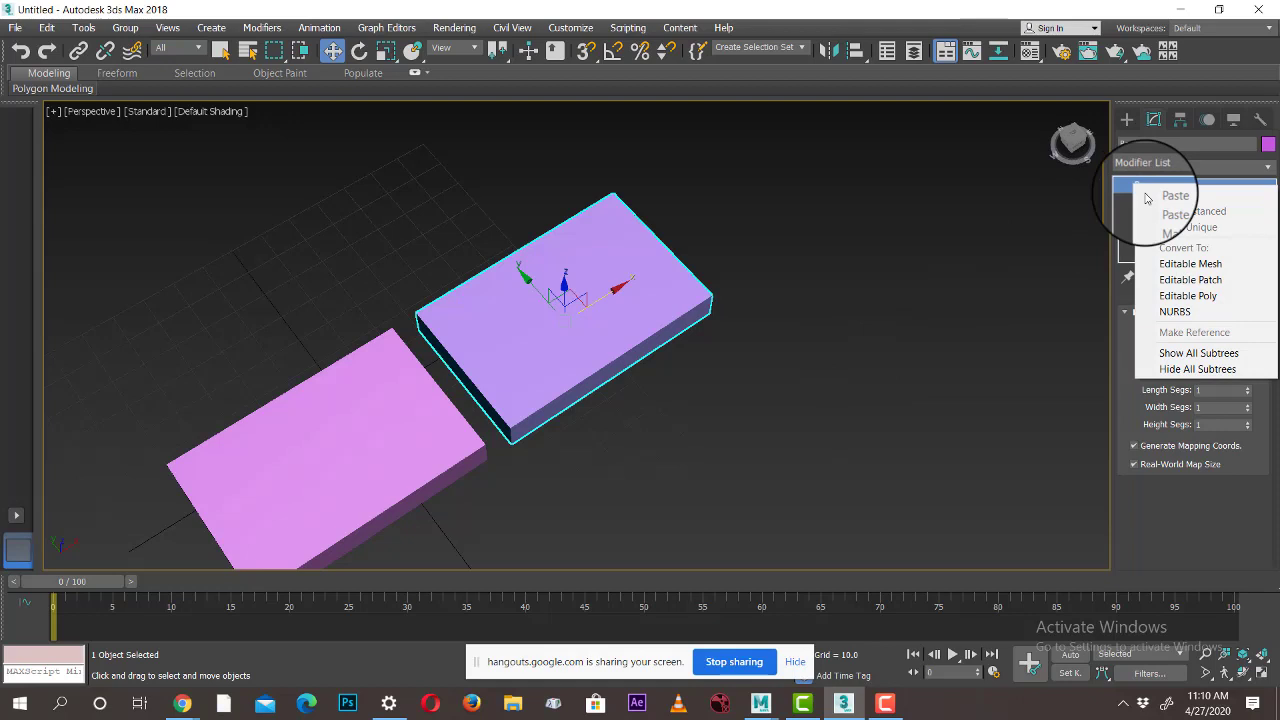
click(1230, 297)
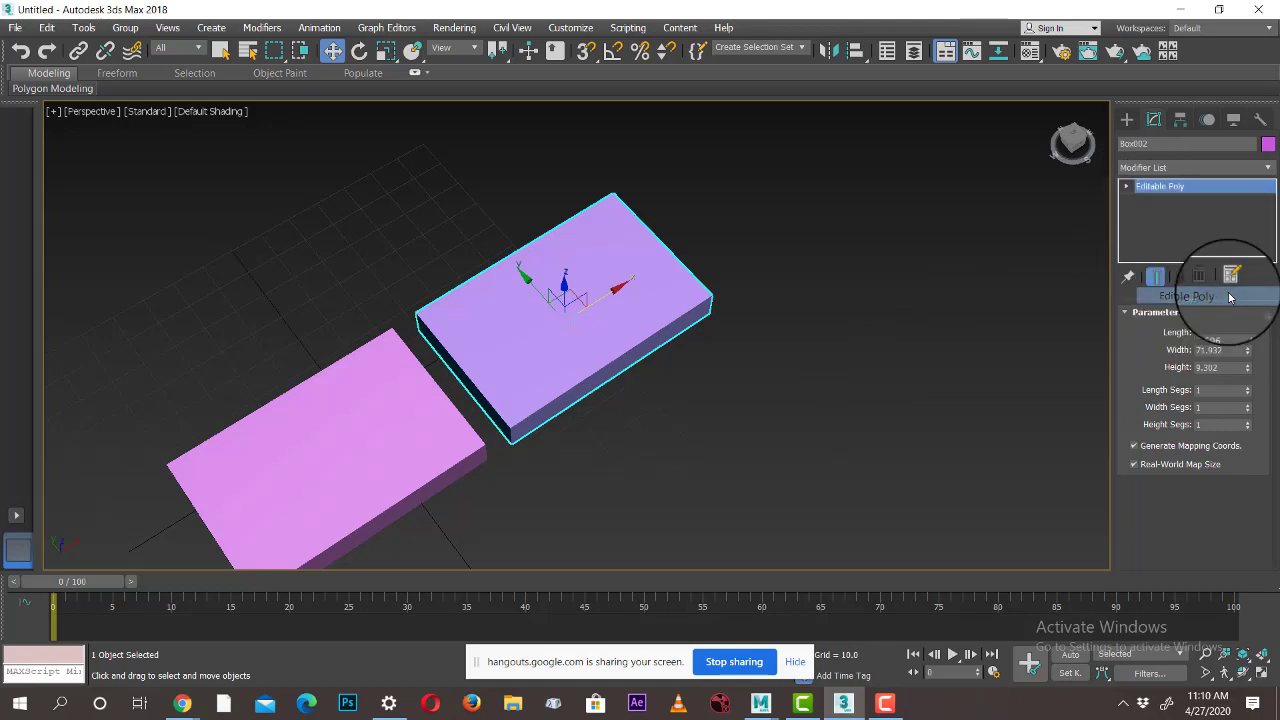
Compare the modifier stacks of Box001 and Box002, and look up Edit Poly among the modifiers available for Box001
click(271, 437)
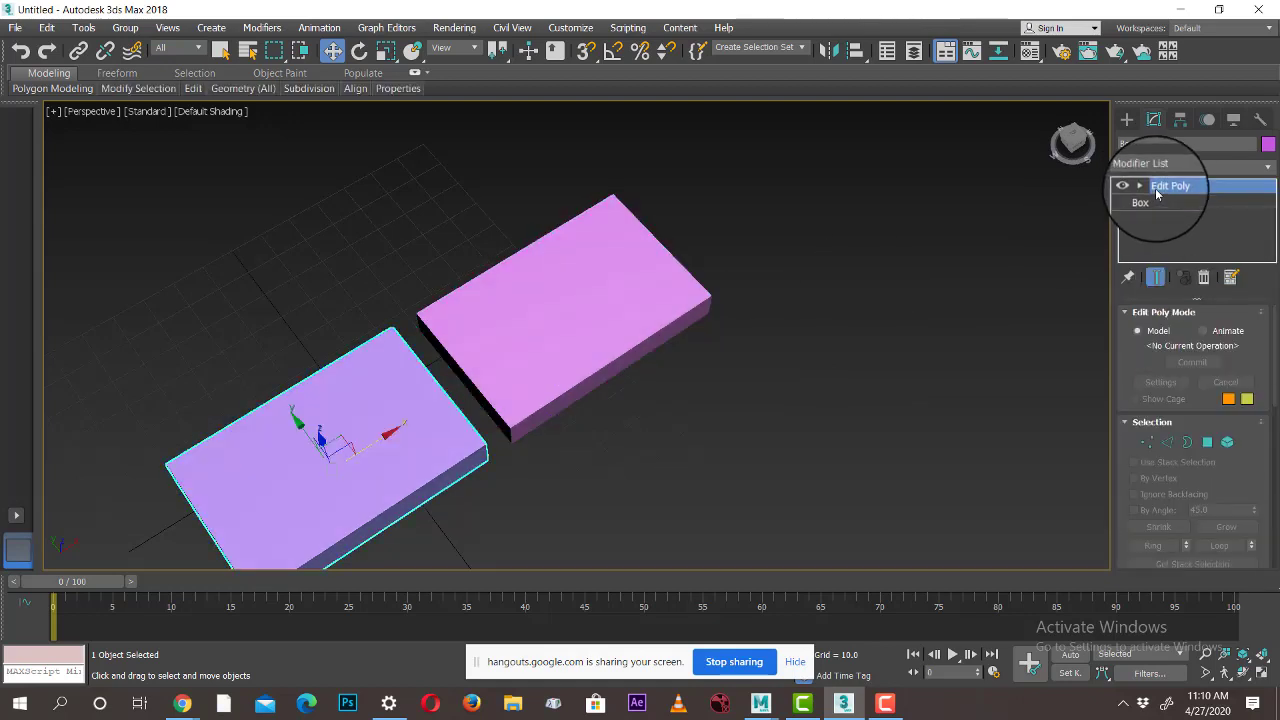
click(970, 343)
click(643, 300)
alt+middle_drag(779, 395, 678, 366)
click(357, 337)
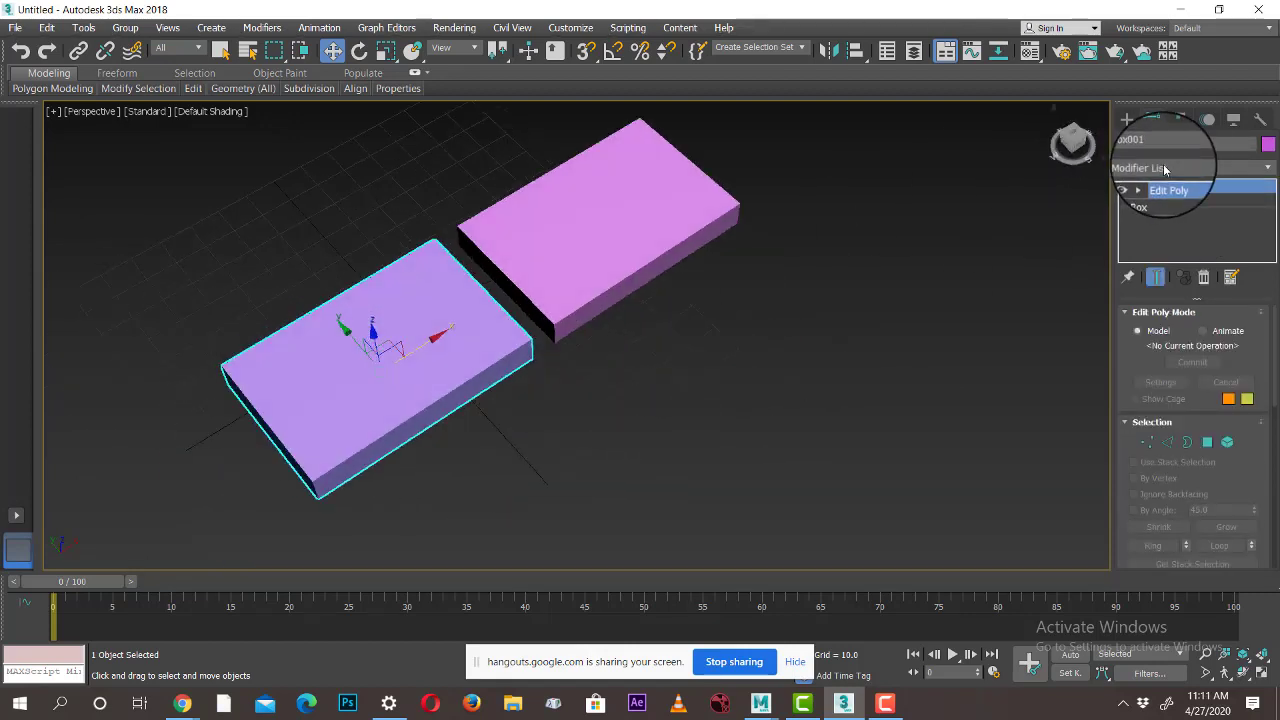
click(1164, 167)
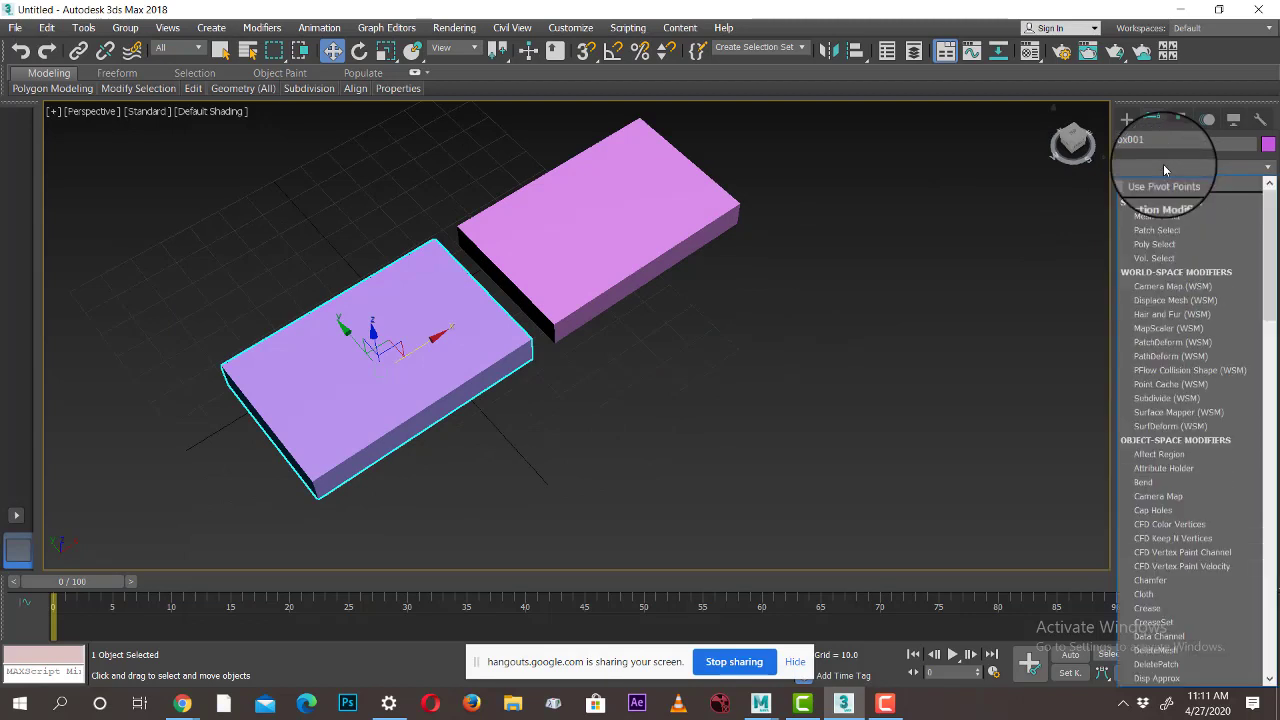
key(e)
key(e)
key(e)
key(e)
key(Return)
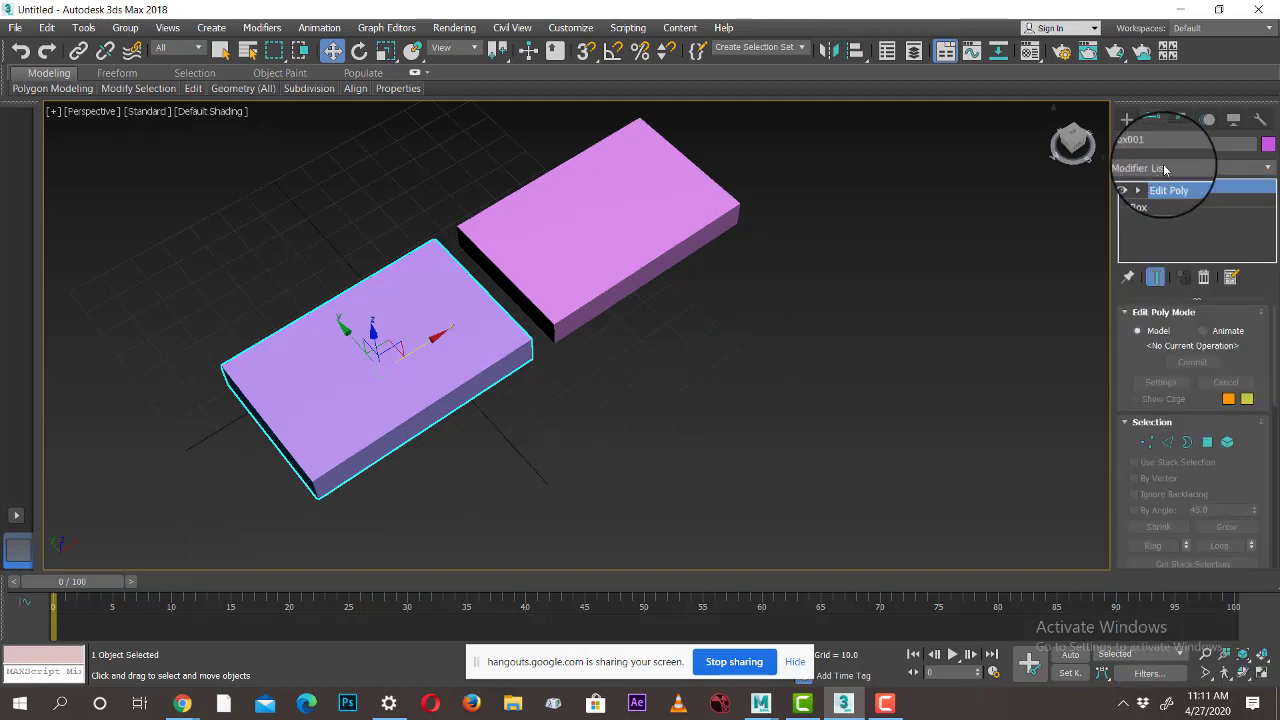
Examine the base Box parameters beneath Box001's Edit Poly modifier and return to the Edit Poly level
click(1143, 202)
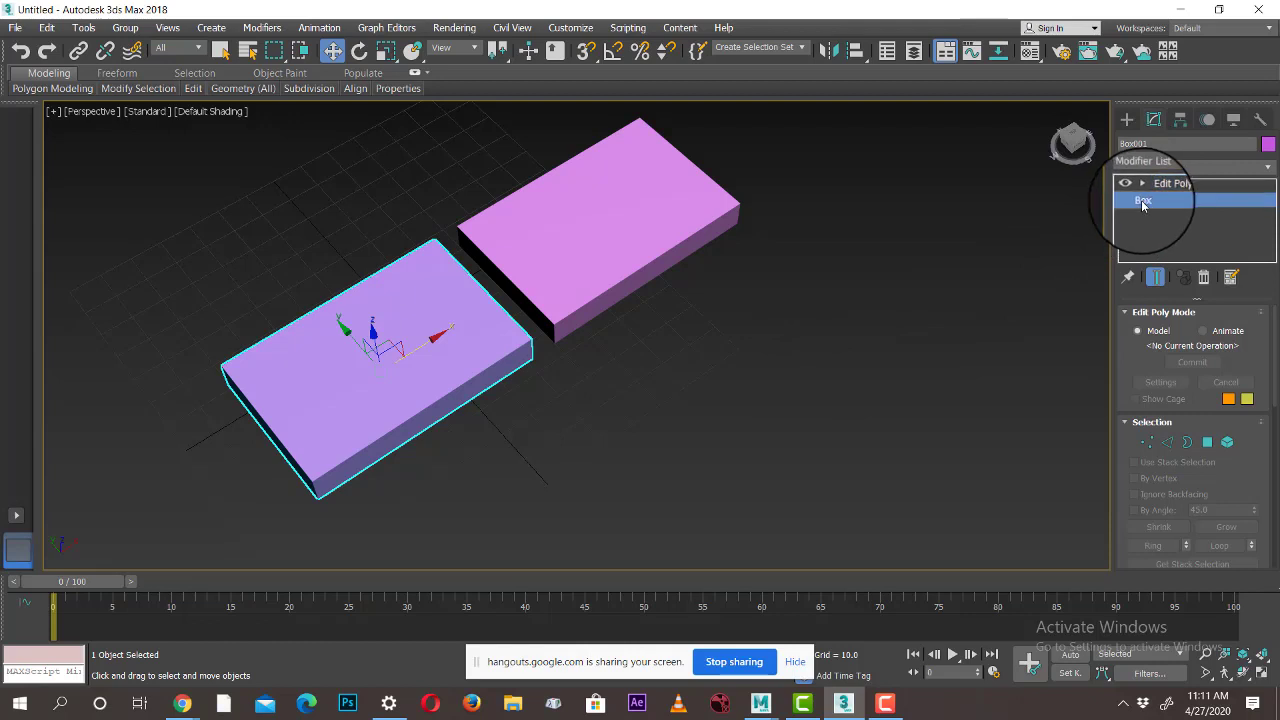
click(1166, 186)
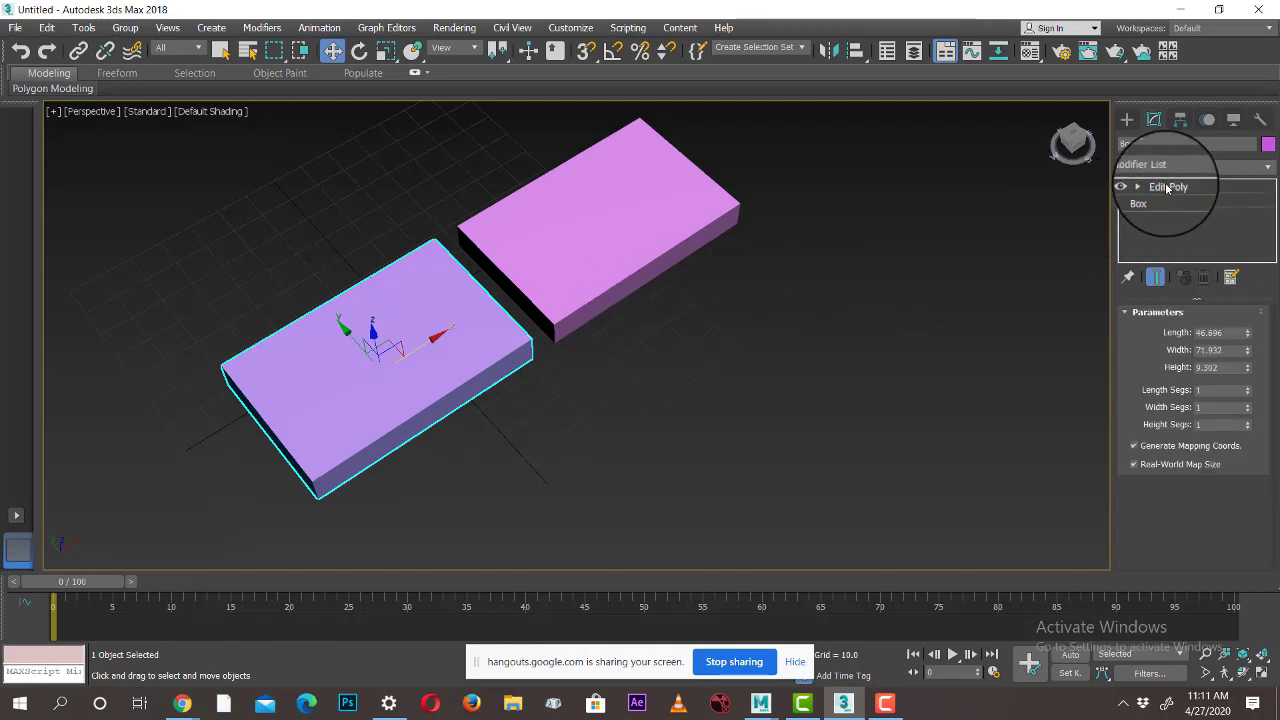
click(1167, 187)
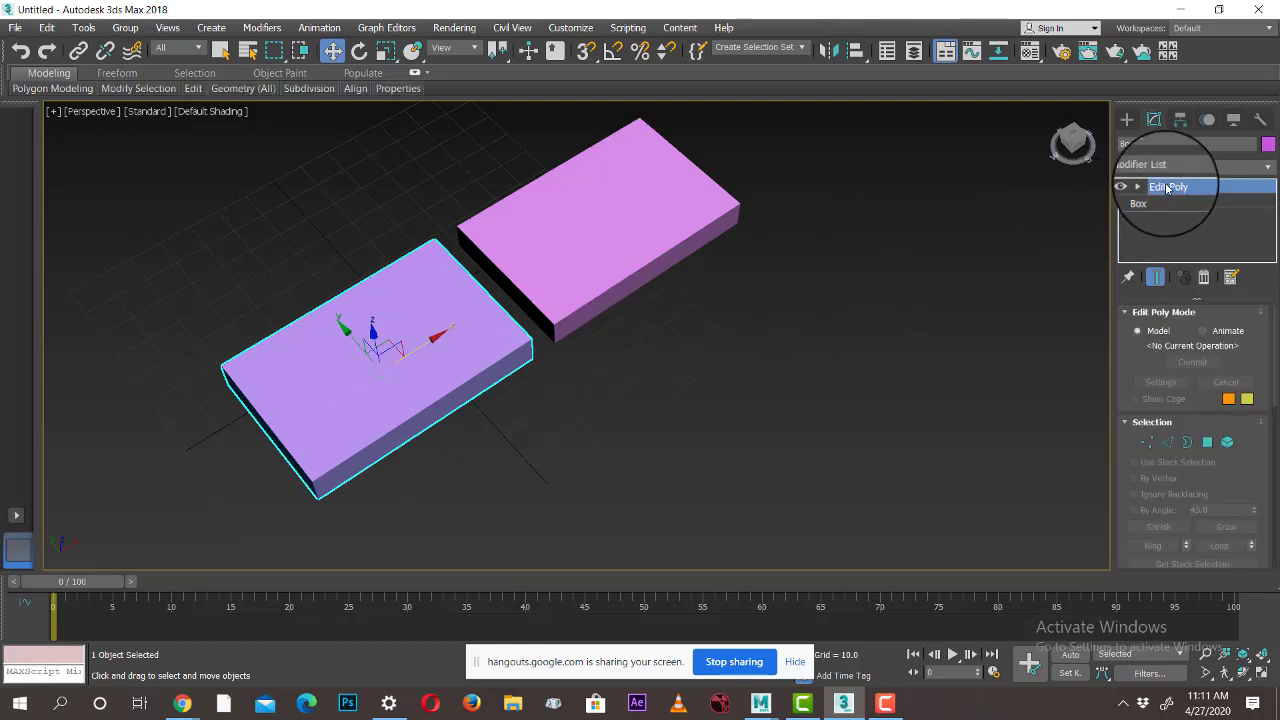
Select Box002 and apply the Convert to Editable Poly command to it
click(677, 218)
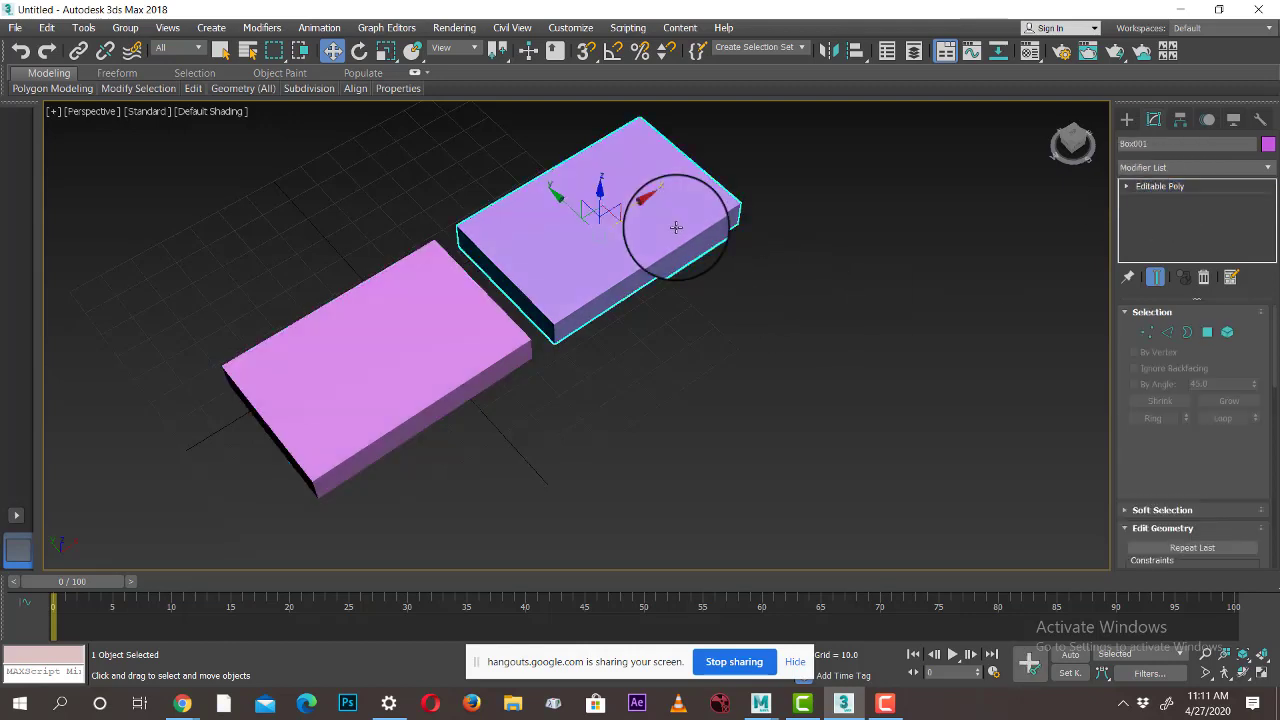
right_click(672, 225)
mouse_move(802, 406)
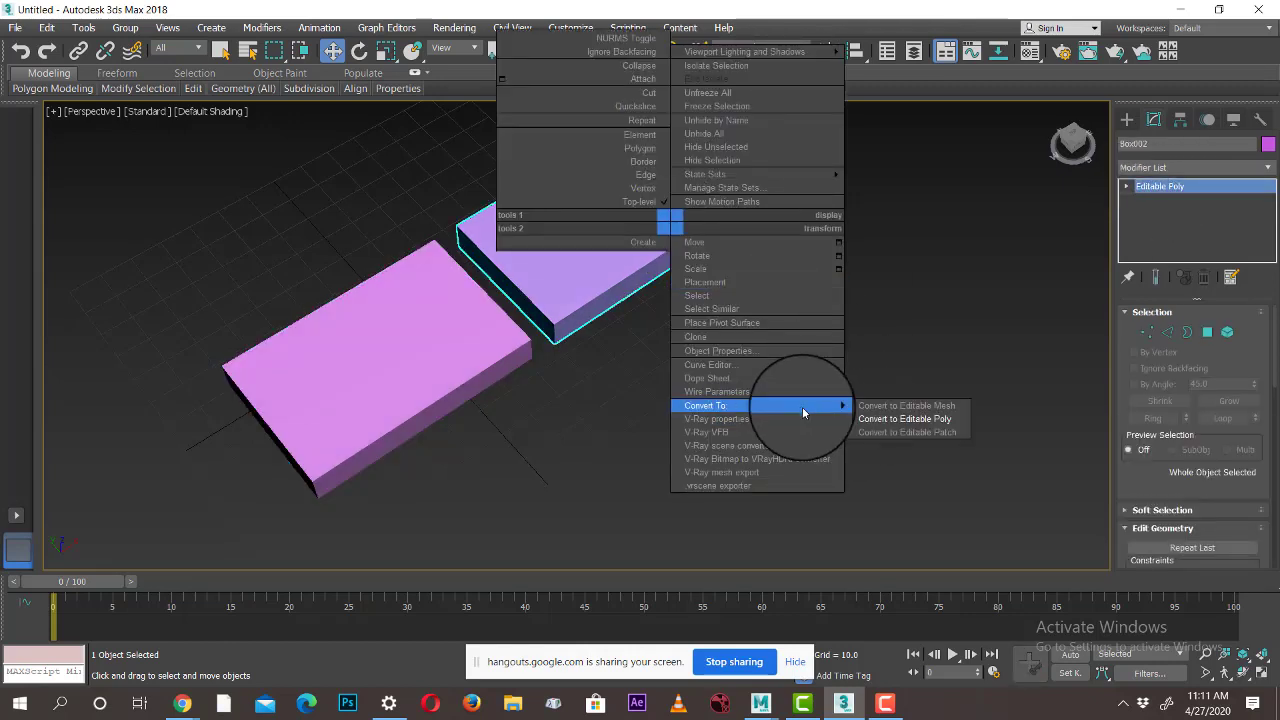
click(905, 418)
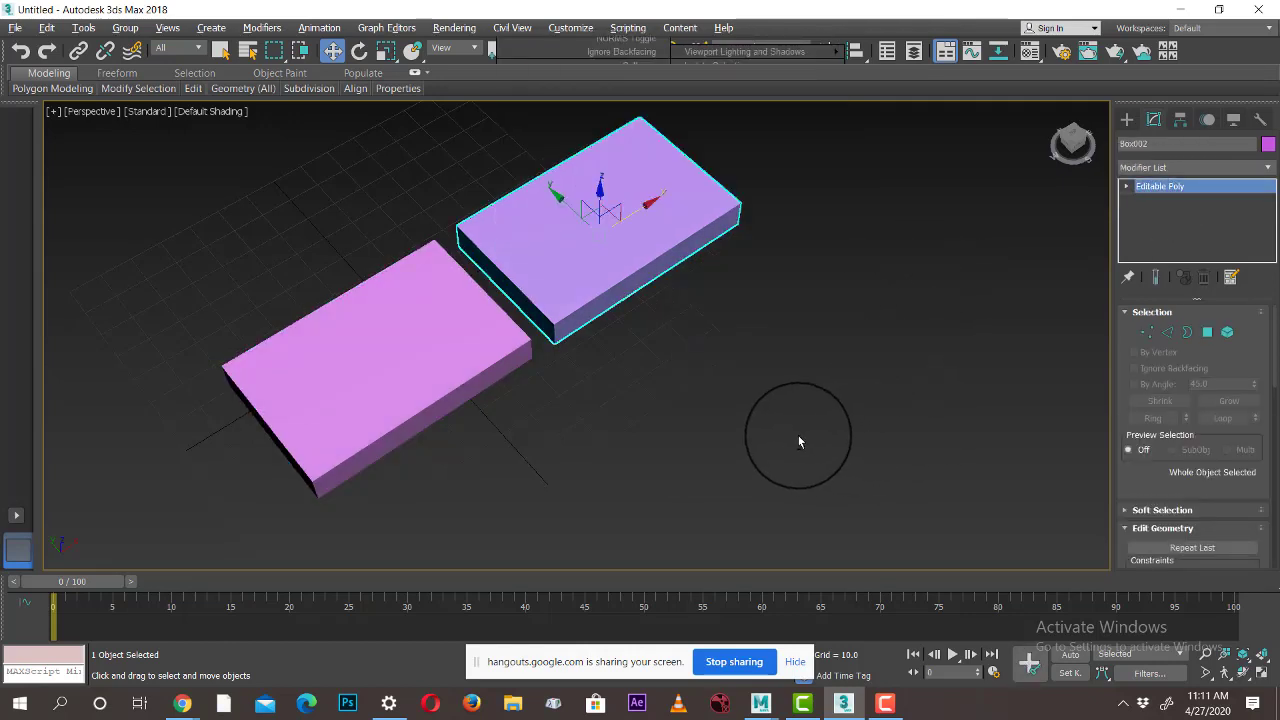
Compare Box002's Editable Poly with Box001's Edit Poly stack, and examine Box001's base Box parameters
middle_drag(800, 443, 783, 578)
click(813, 309)
click(689, 331)
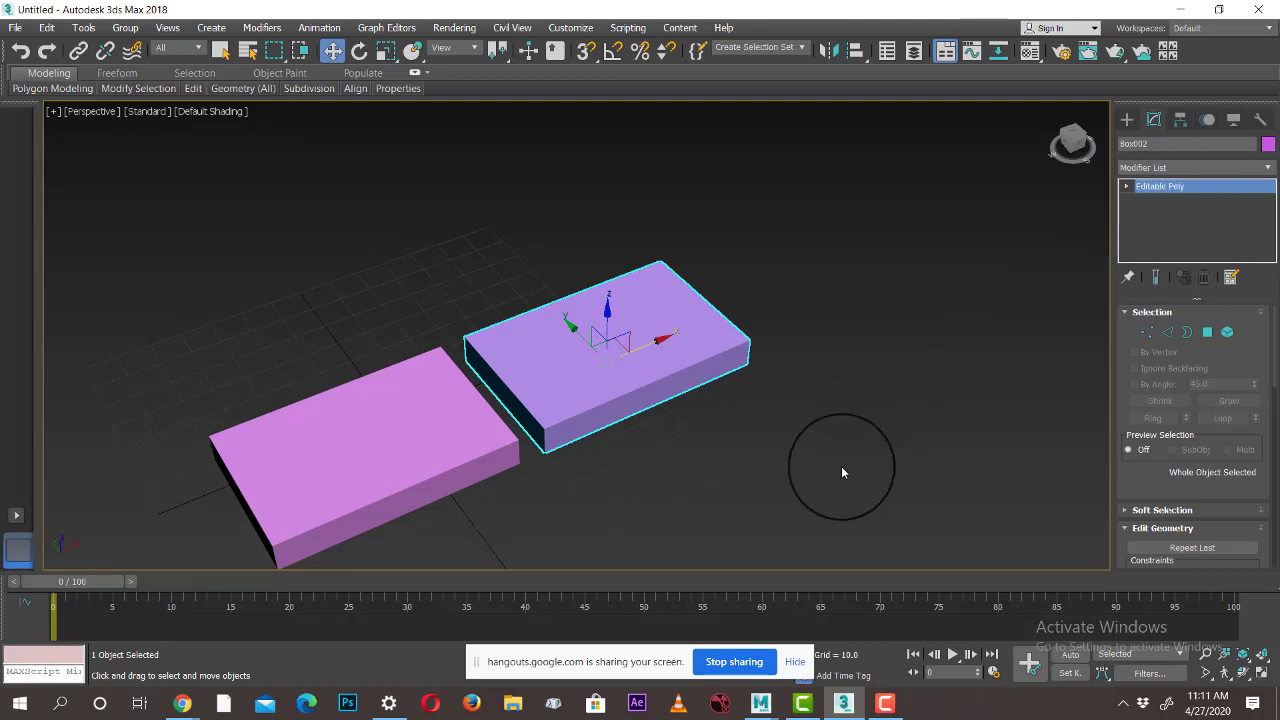
click(376, 458)
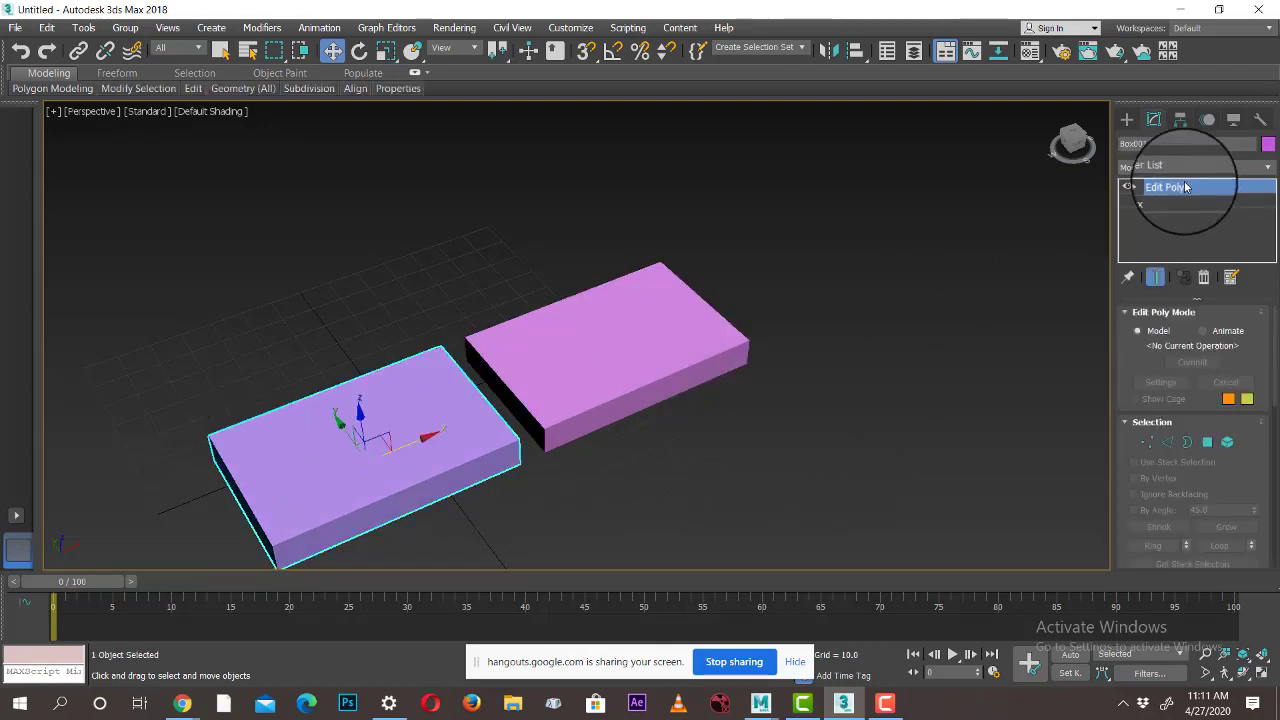
click(1141, 201)
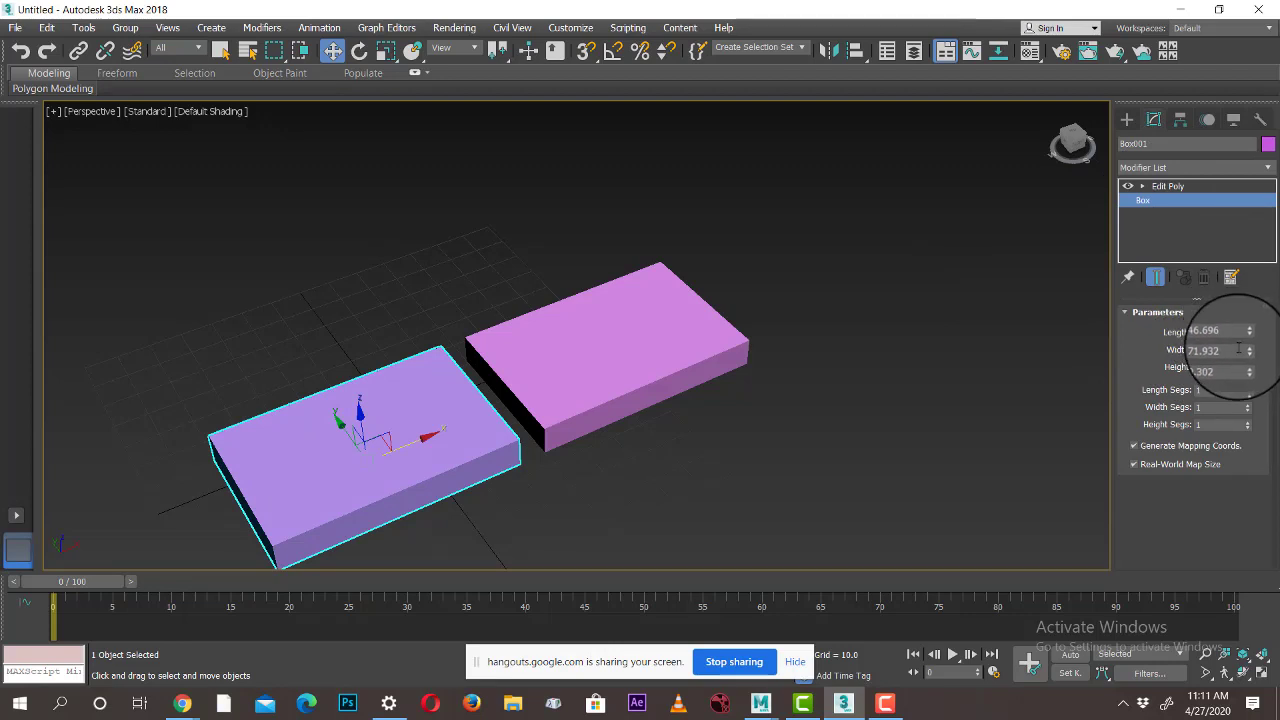
Select Box002 and go through its Editable Poly sub-object levels: Vertex, Edge, Border, Polygon and Element
click(645, 300)
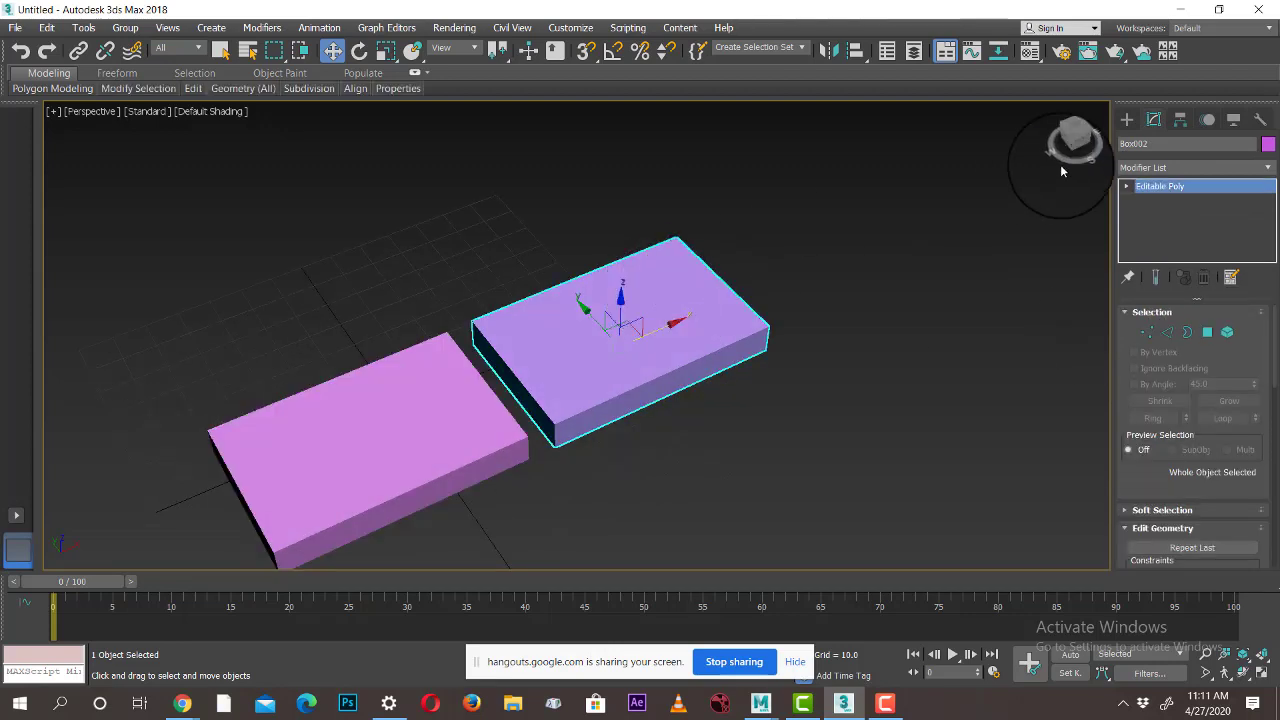
click(1127, 186)
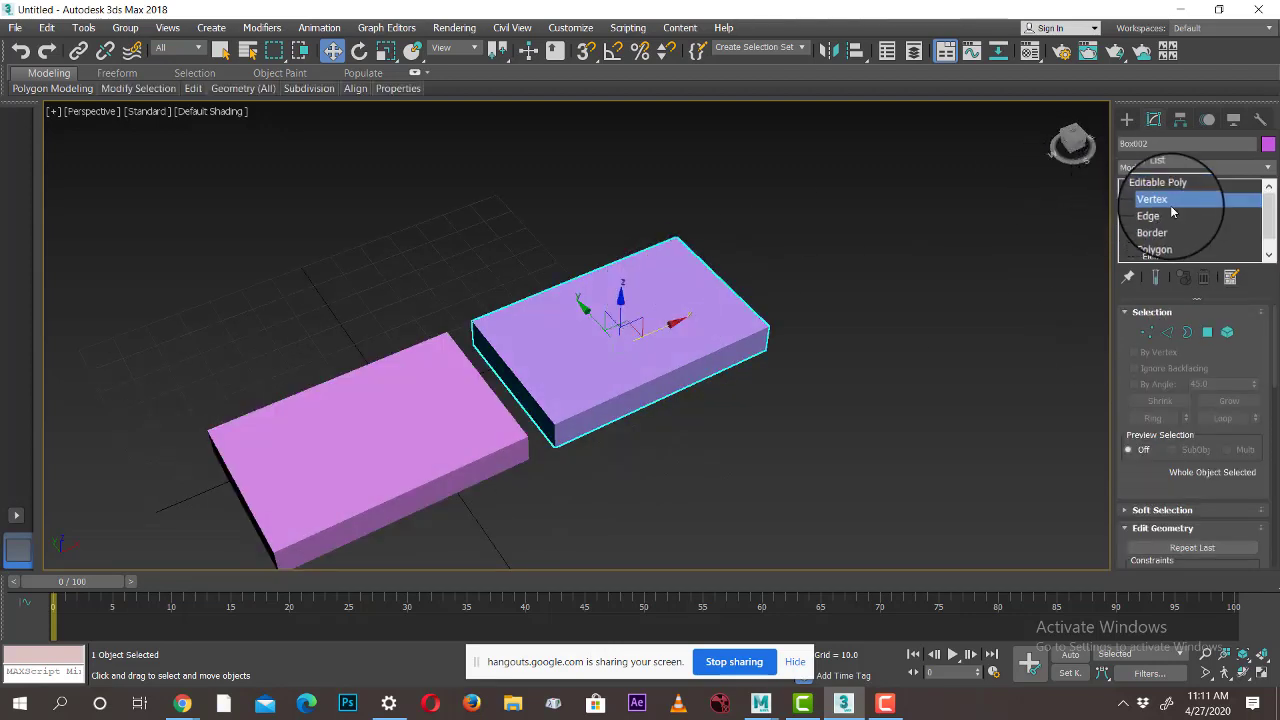
click(1152, 197)
click(1165, 215)
click(1166, 229)
click(1166, 243)
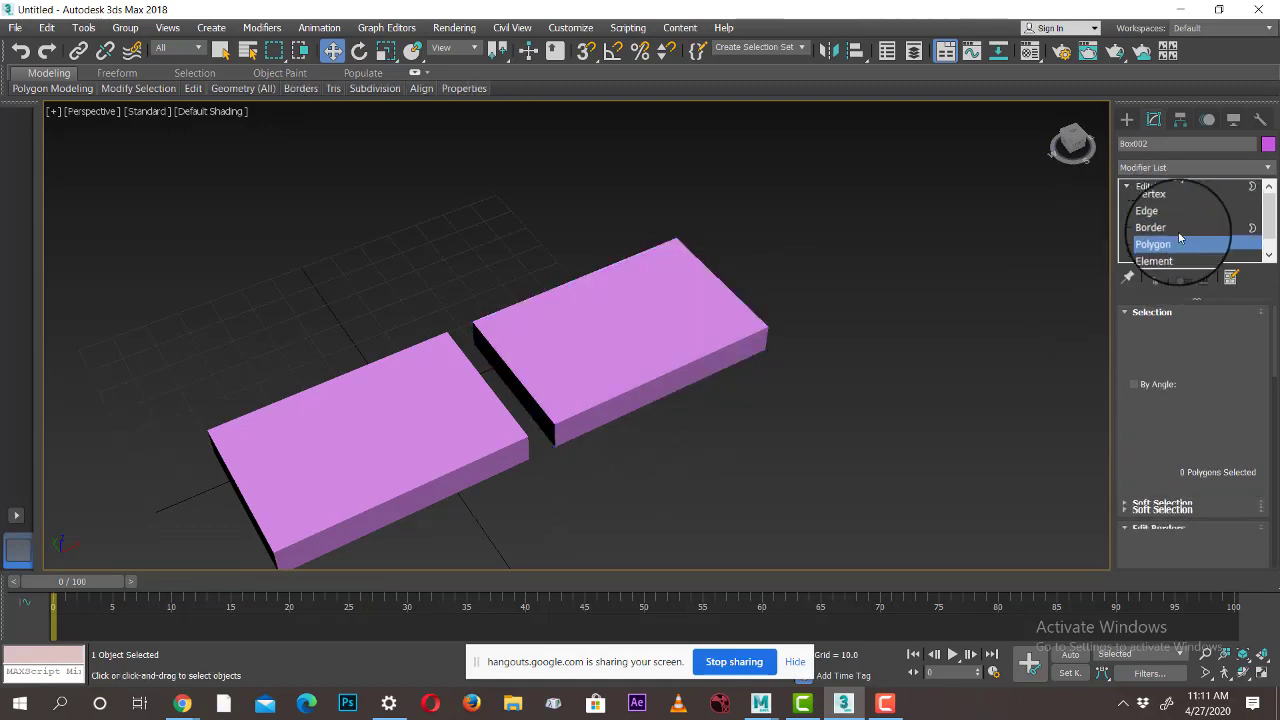
click(1168, 256)
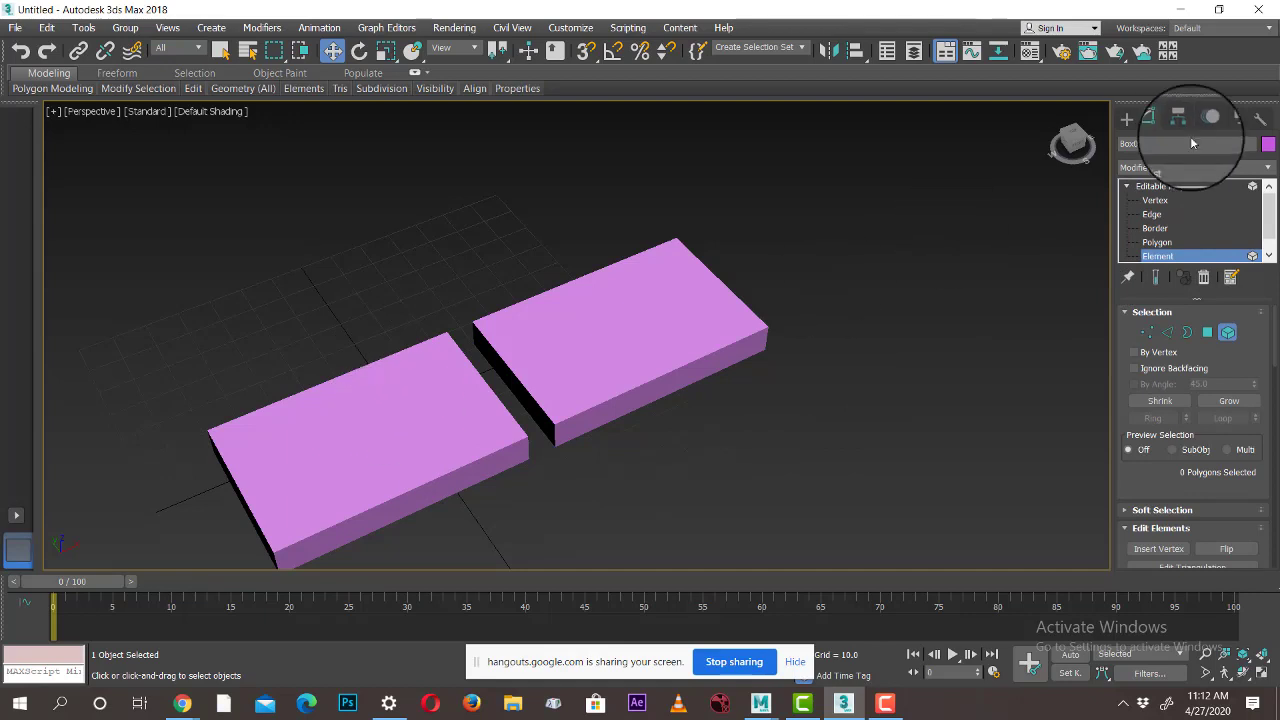
Select Box001, go through its Edit Poly sub-object levels from Vertex to Element, and return to the modifier's top level
click(1127, 119)
click(385, 386)
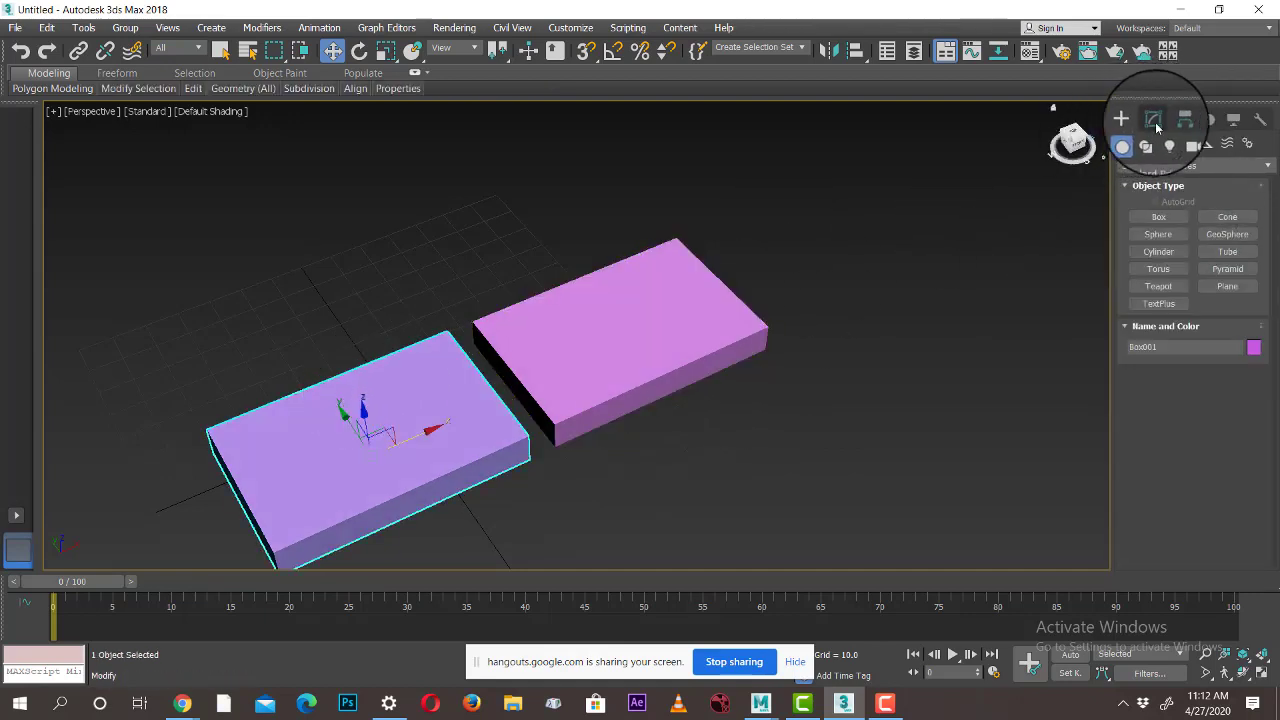
click(1158, 118)
click(1140, 184)
click(1164, 204)
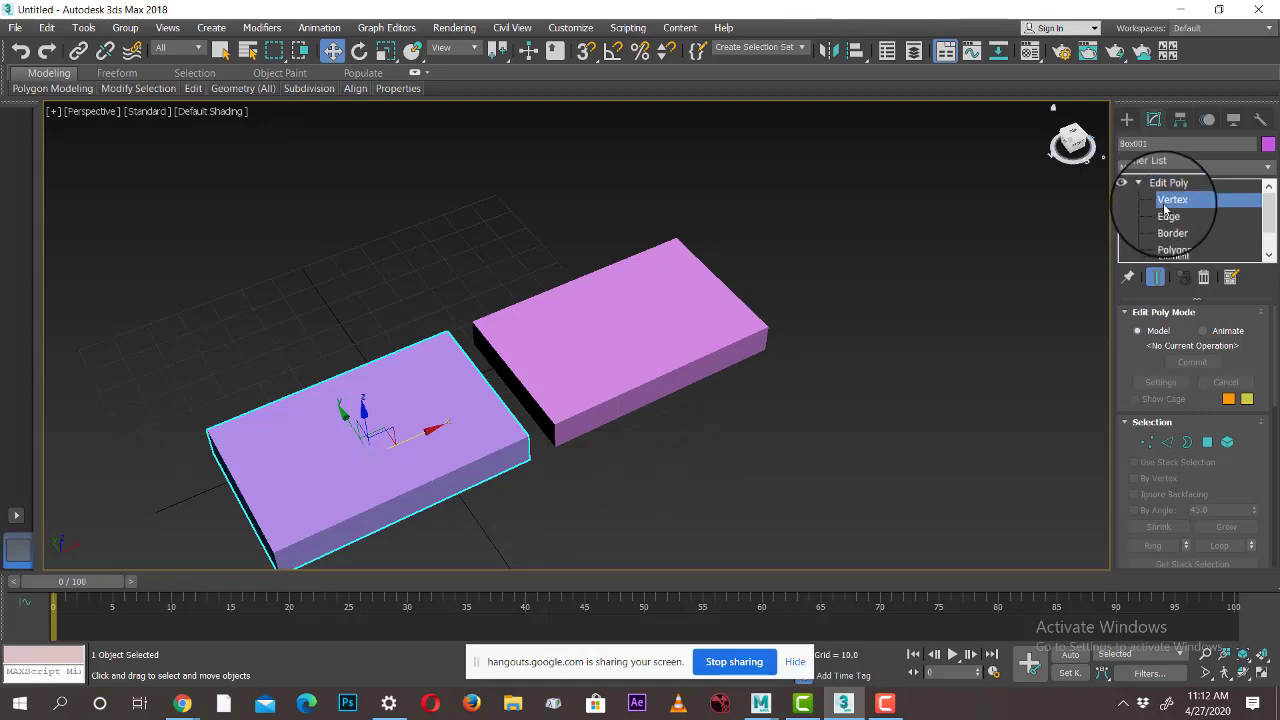
click(1168, 218)
click(1171, 232)
click(1176, 247)
click(1173, 258)
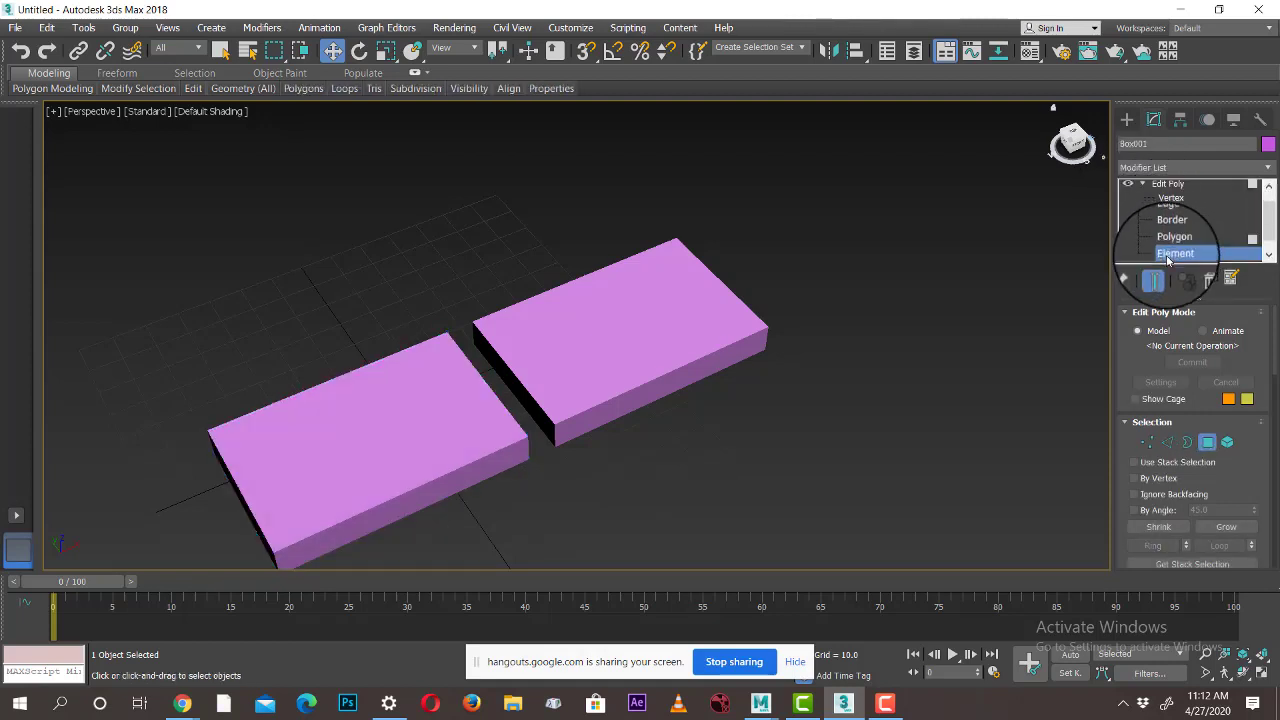
click(1165, 185)
Activate Box001's Vertex, Edge, Border, Polygon and Element levels in turn
click(1160, 200)
key(1)
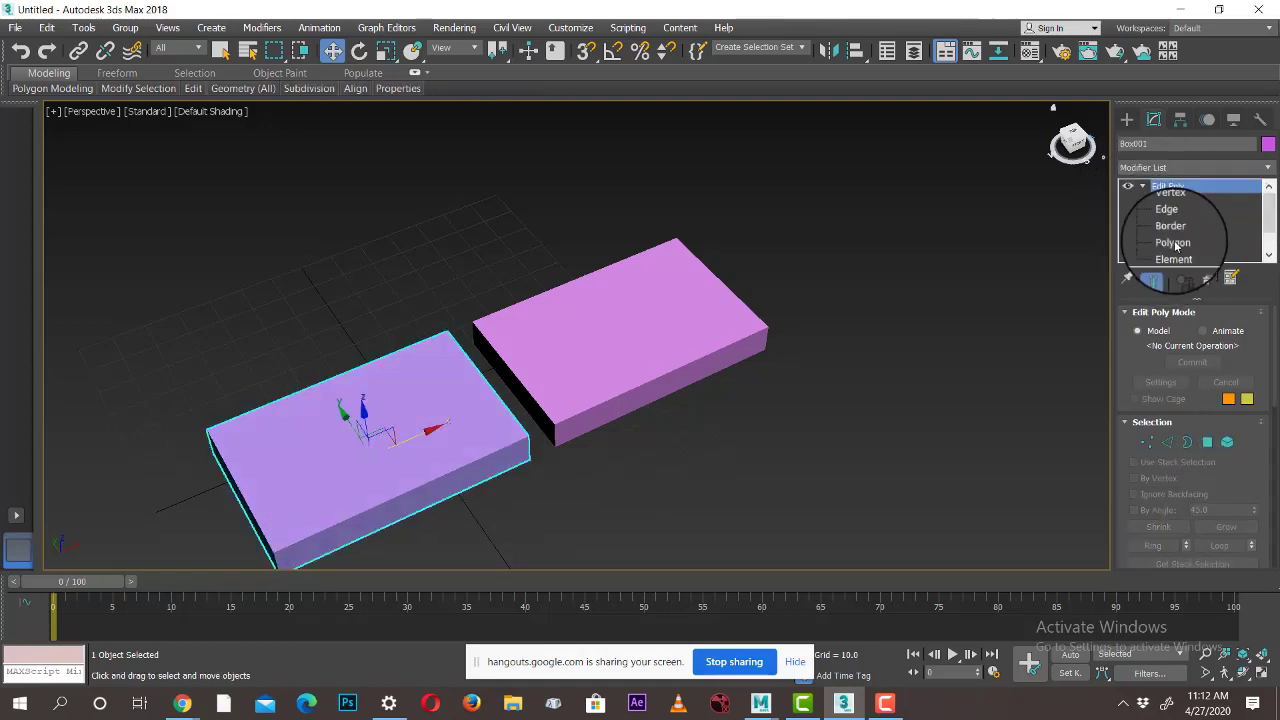
key(2)
click(1170, 226)
click(1173, 243)
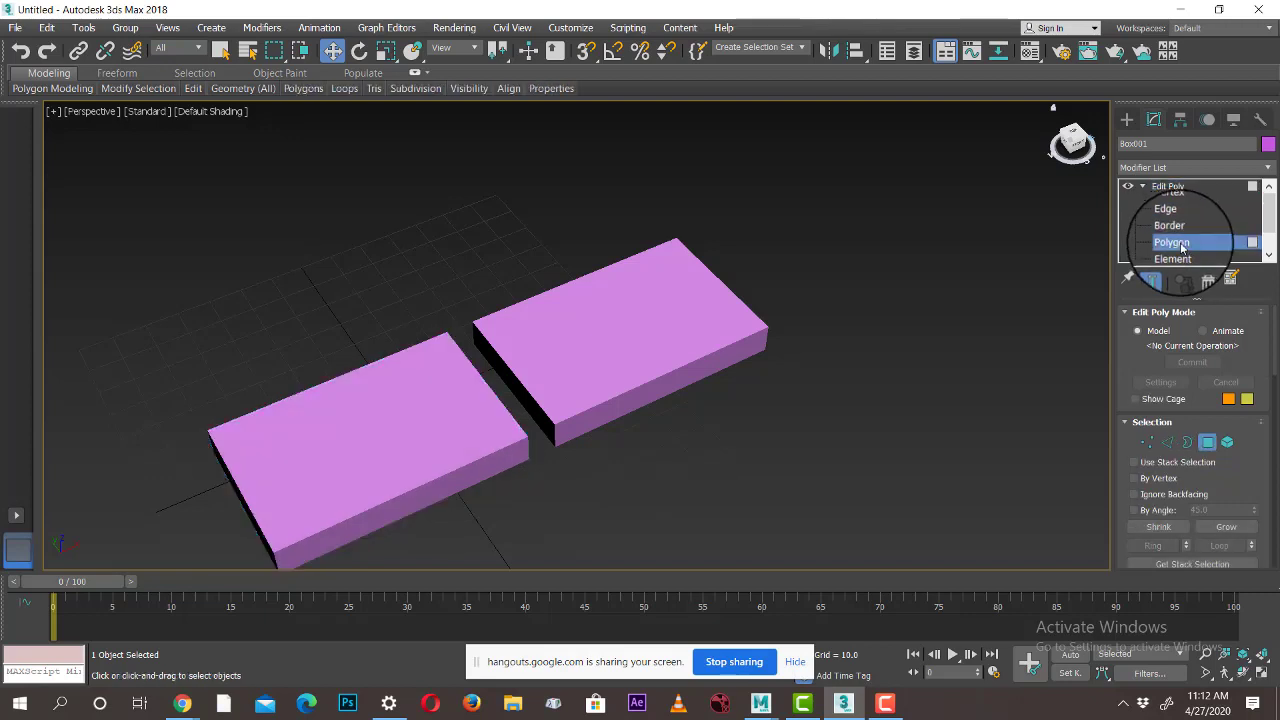
click(1174, 259)
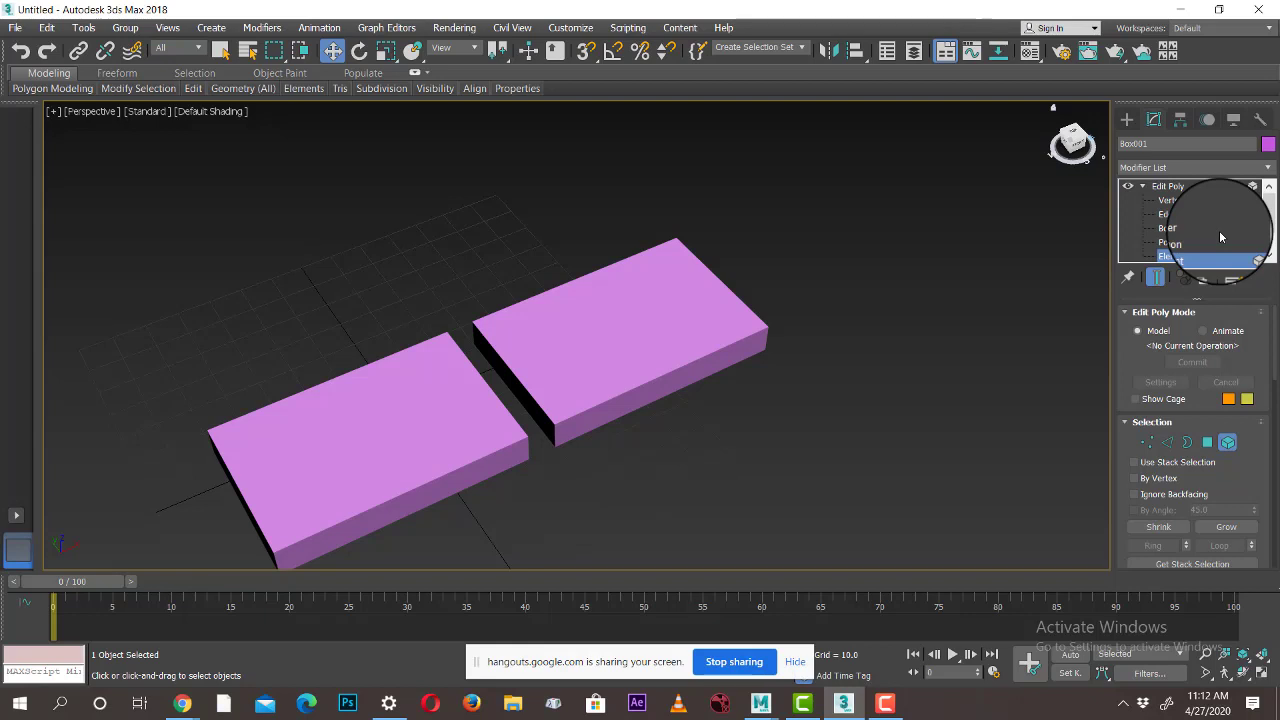
Cycle once more through Box001's five sub-object levels, then collapse their list and return to the Edit Poly top level
key(1)
key(2)
key(3)
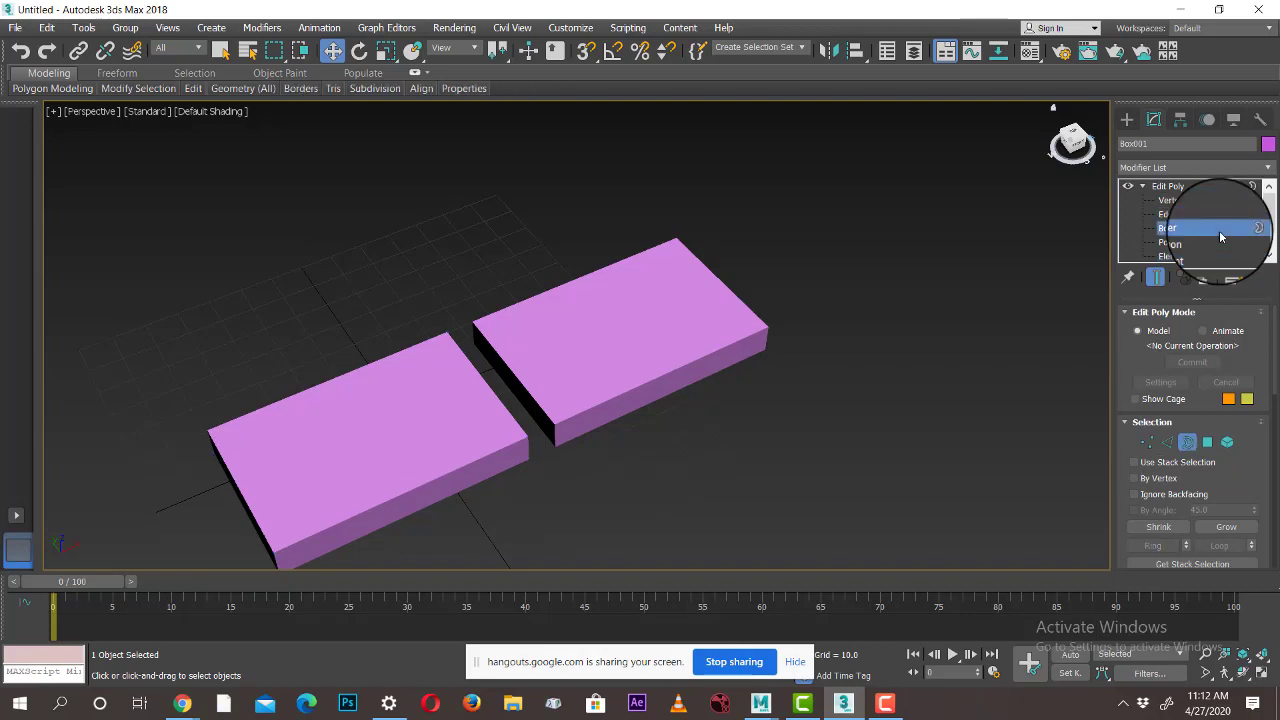
key(4)
key(5)
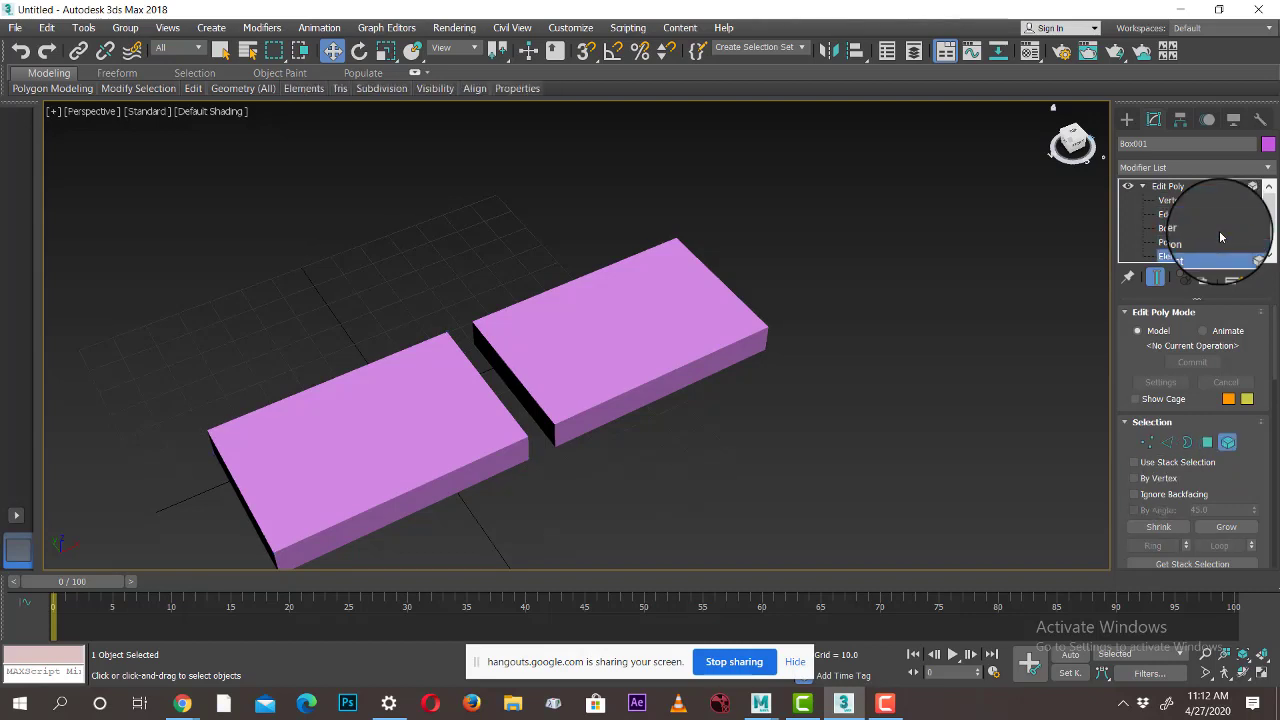
click(1143, 187)
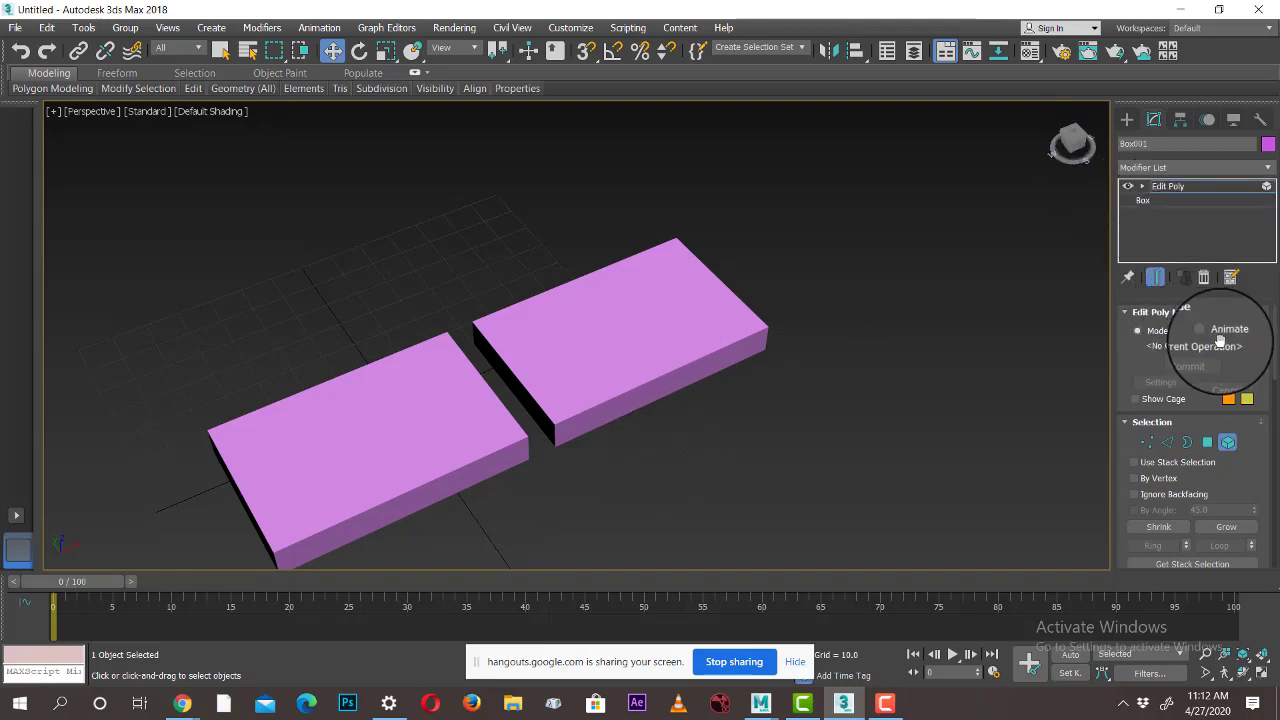
click(1165, 186)
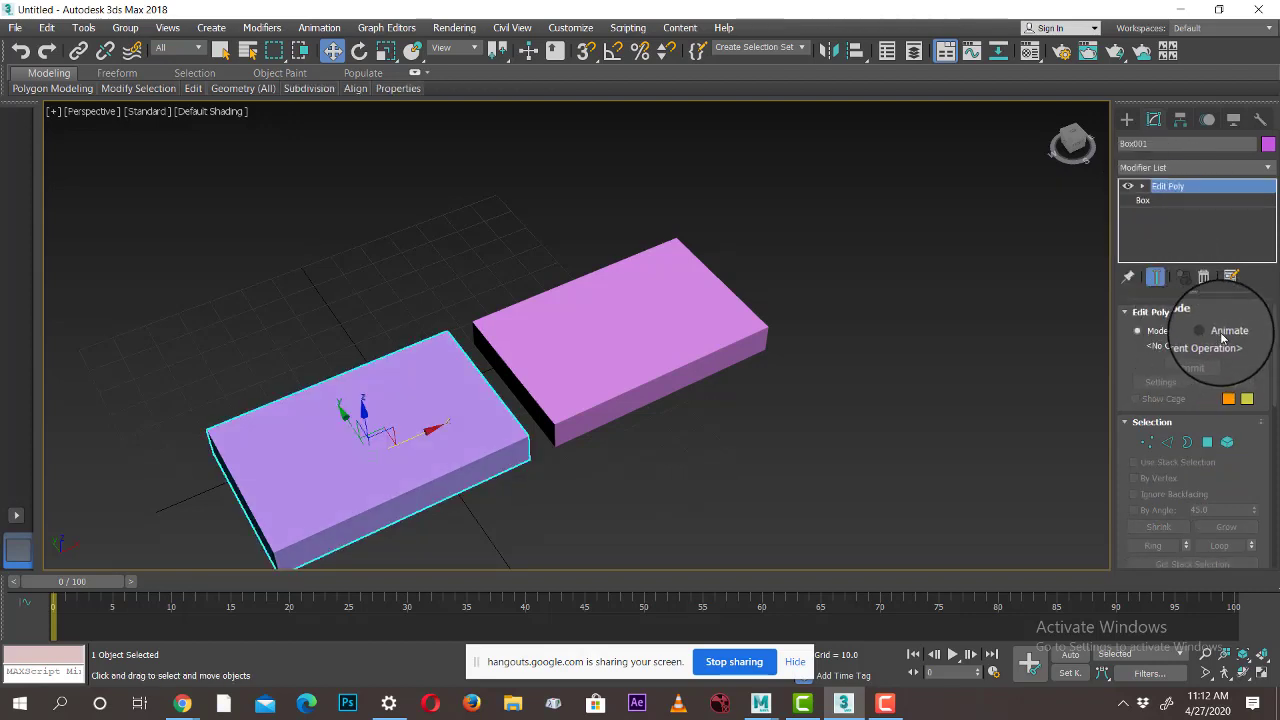
Select Box002, switch back to Box001, and activate the Vertex level of its Edit Poly modifier
click(700, 338)
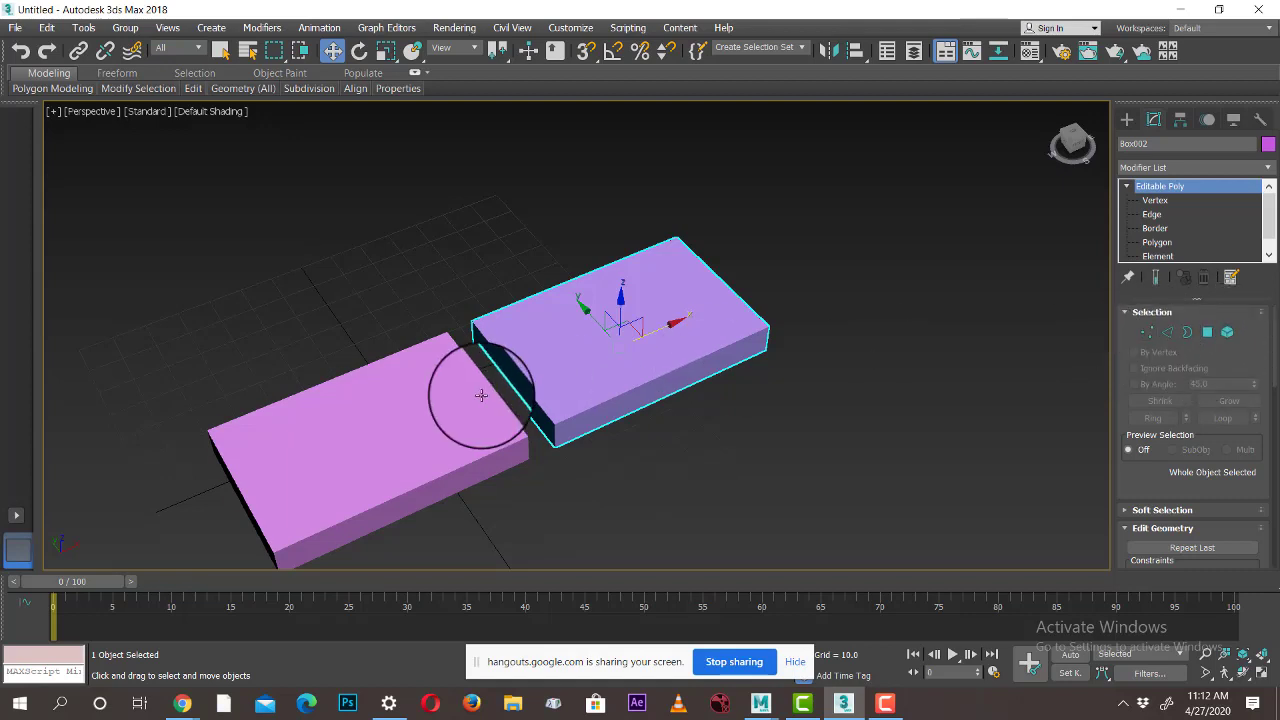
click(439, 395)
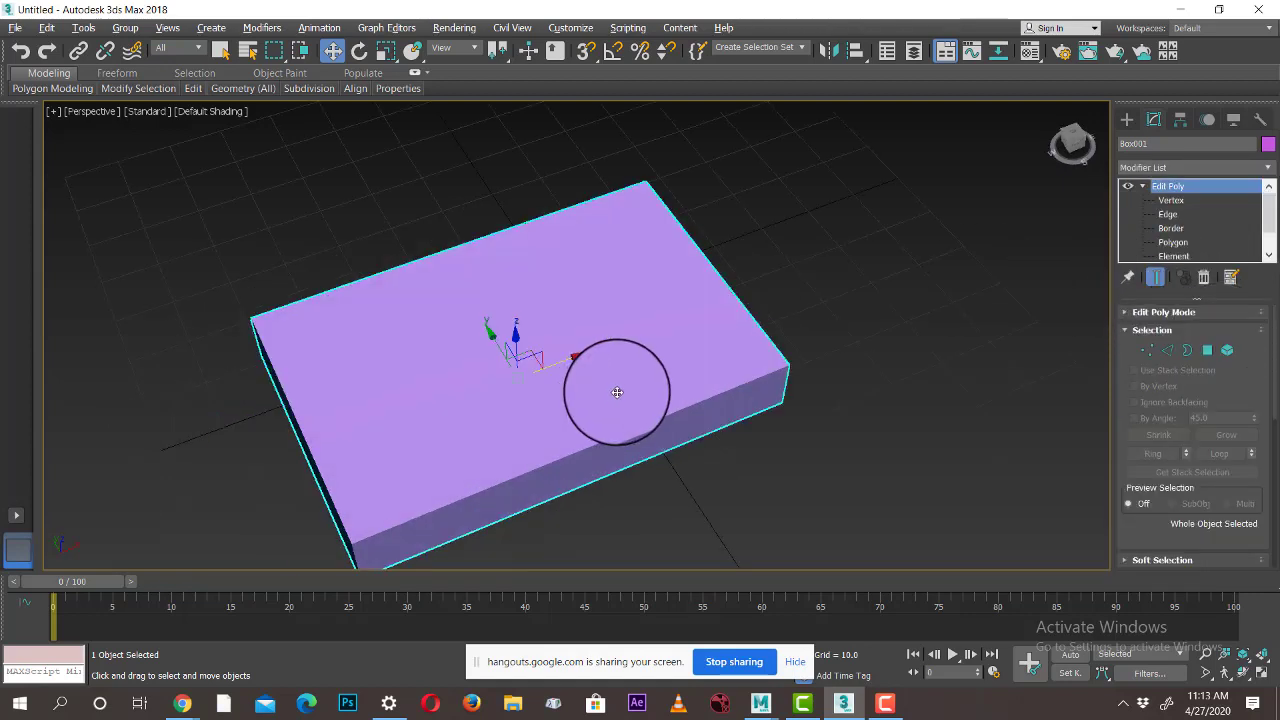
alt+middle_drag(876, 378, 1060, 267)
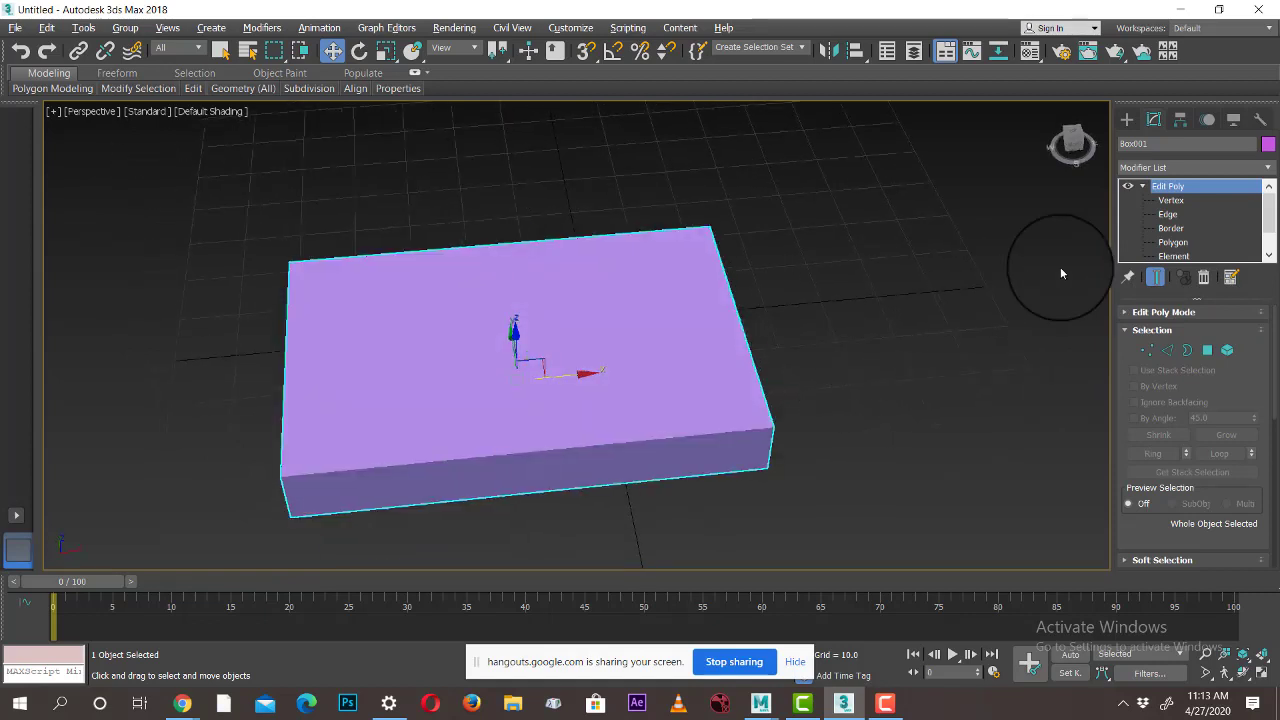
click(1171, 200)
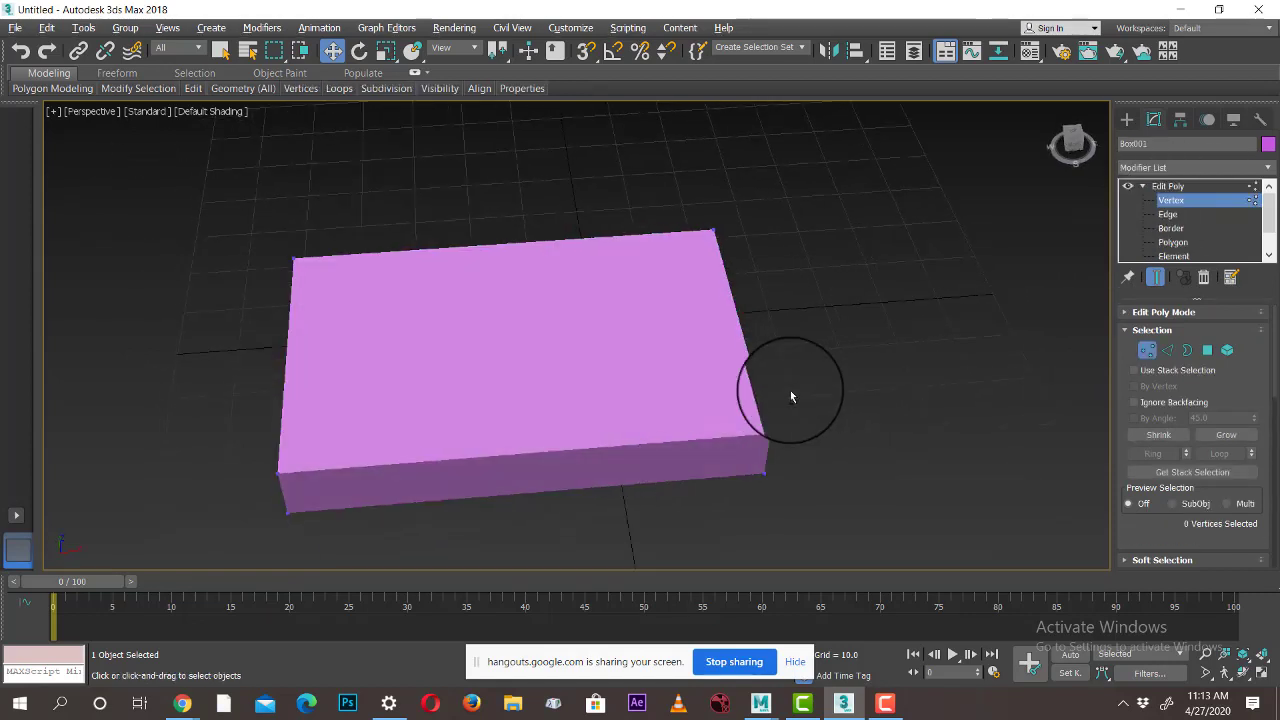
alt+middle_drag(790, 397, 797, 357)
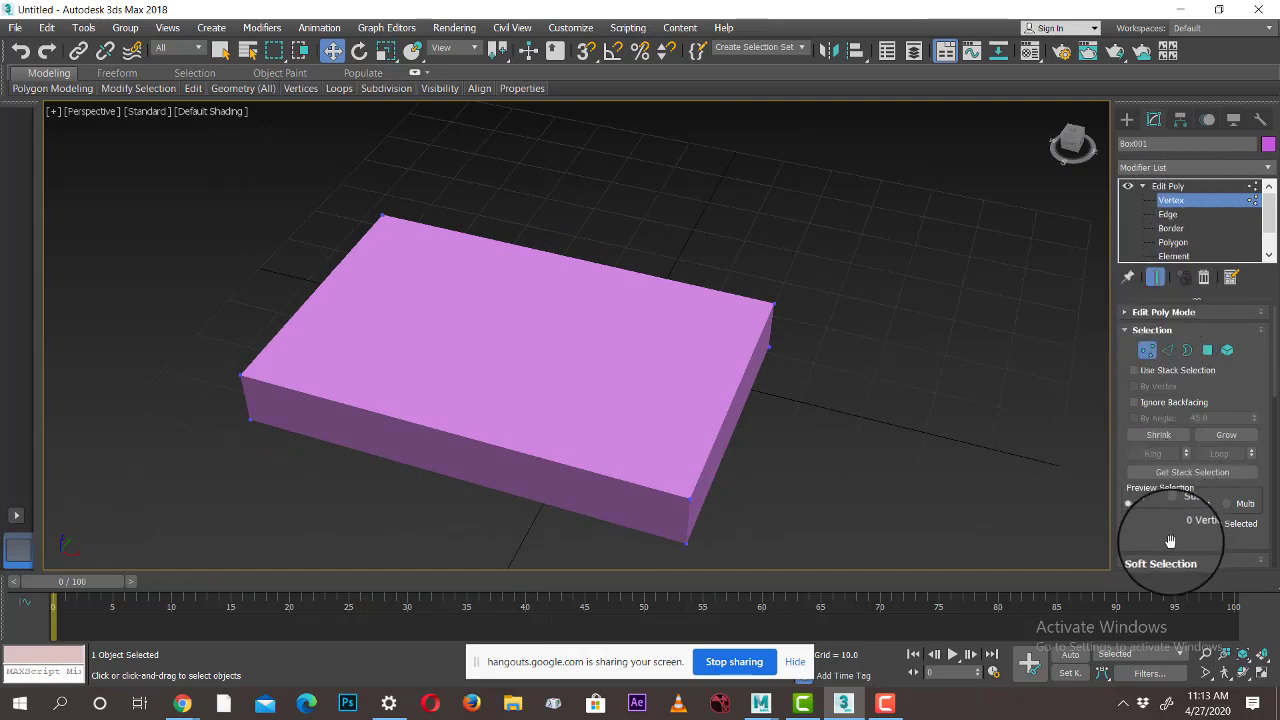
Examine the Edit Vertices options, compare them with the Edit Edges options at the Edge level, and return to the Vertex level
scroll(1170, 540, down, 5)
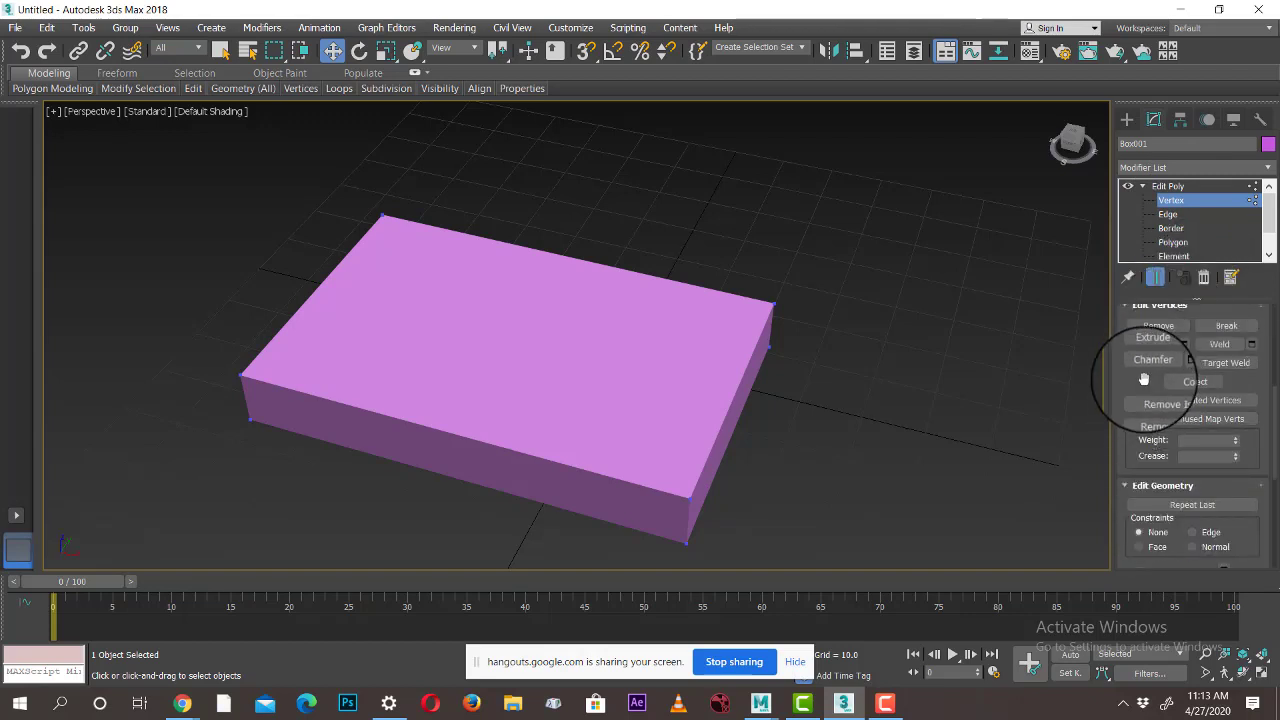
drag(1144, 379, 1140, 450)
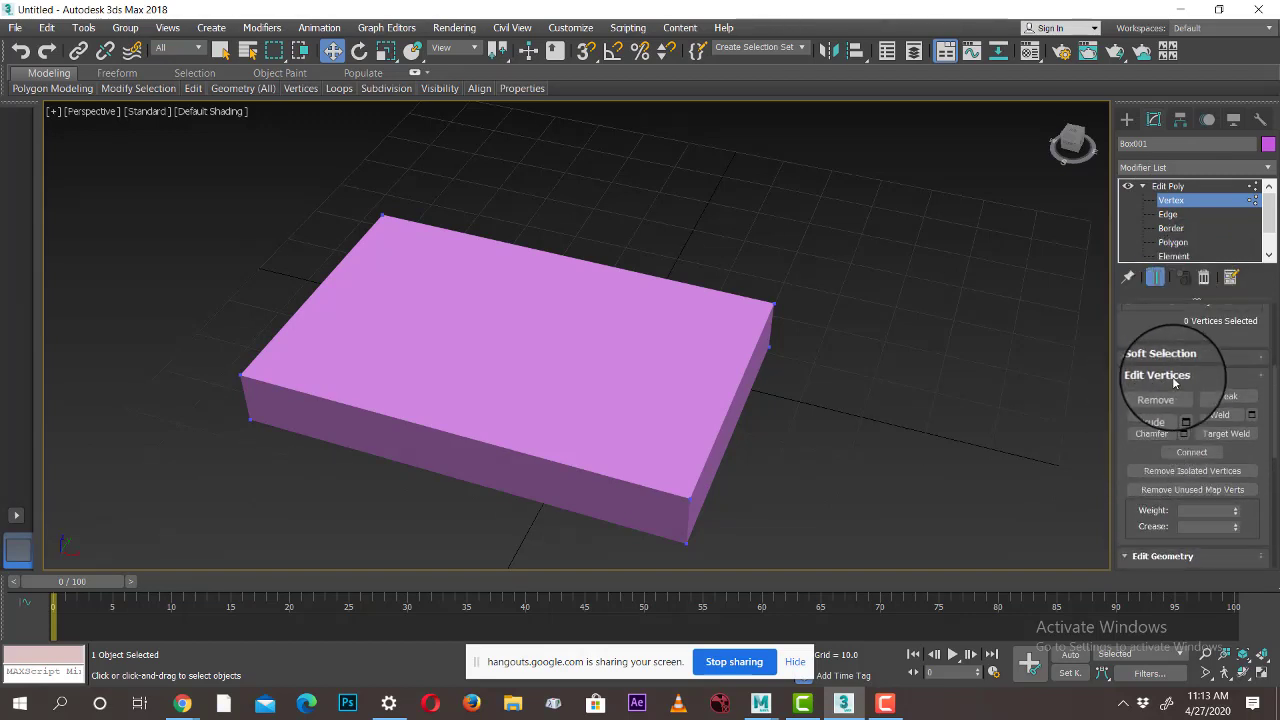
click(1168, 214)
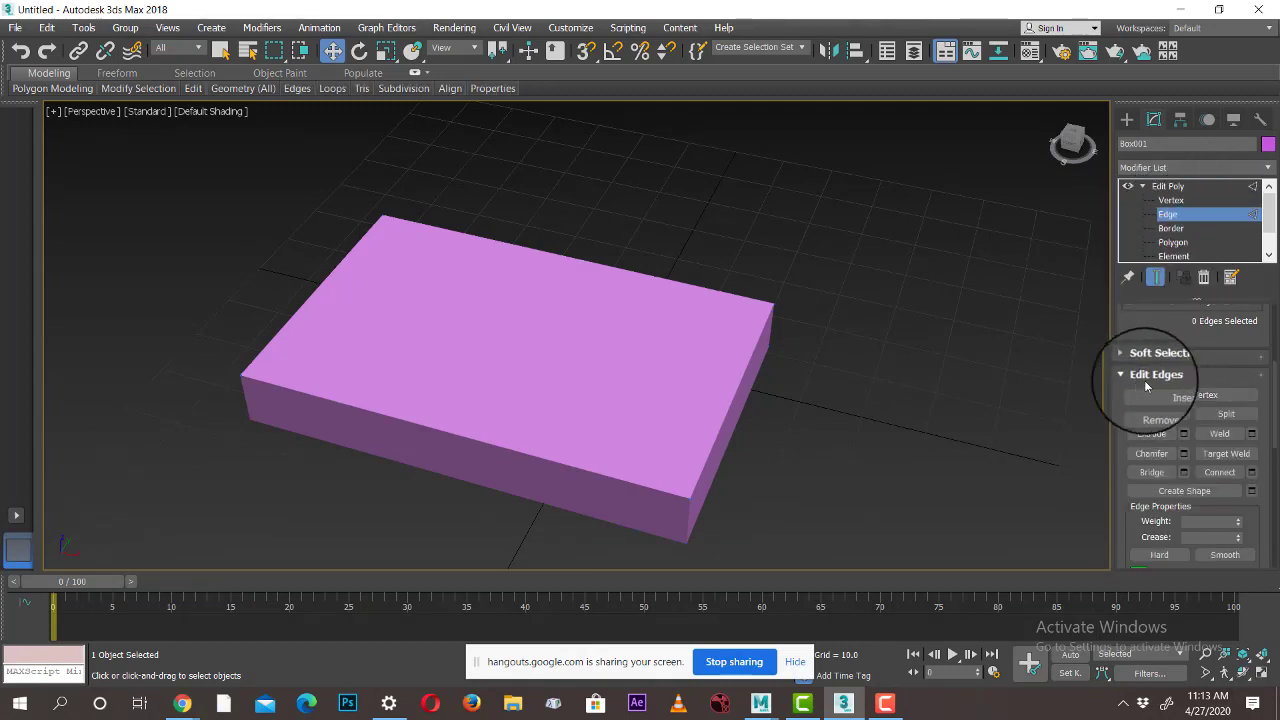
click(1185, 200)
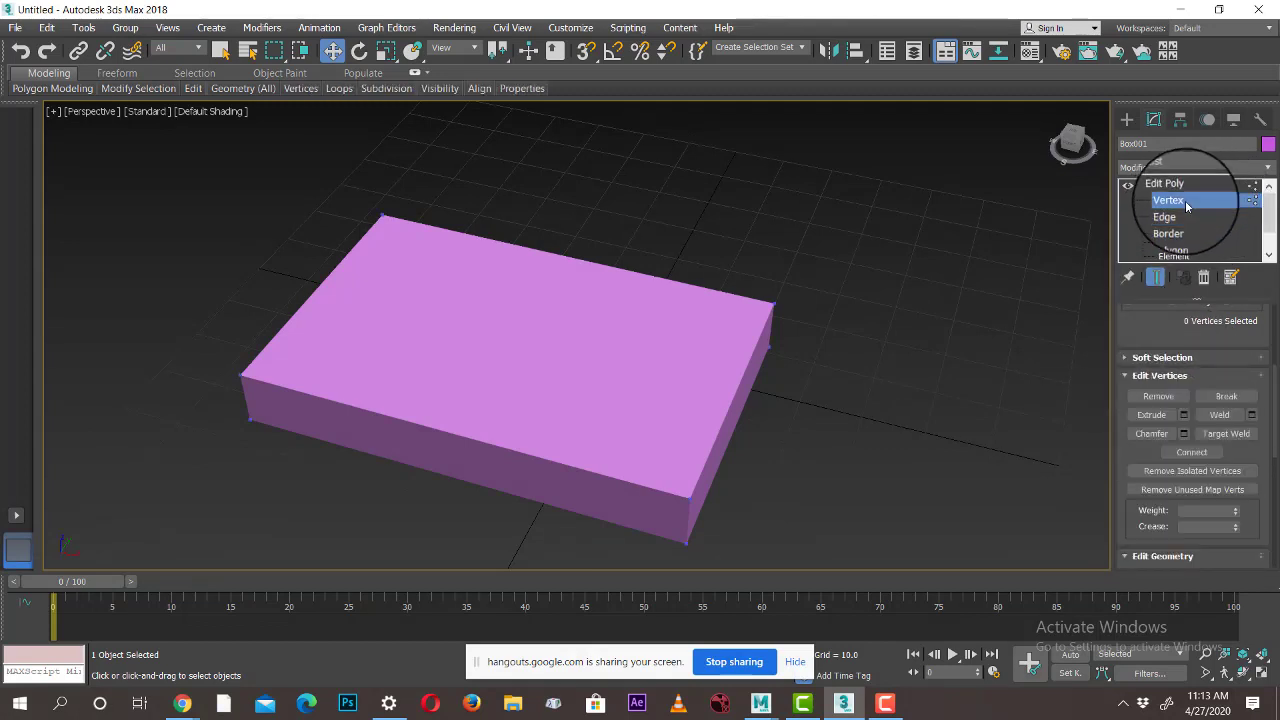
Turn on edged faces shading in the perspective view and clear the vertex selection at Box001's corner
alt+middle_drag(726, 369, 736, 378)
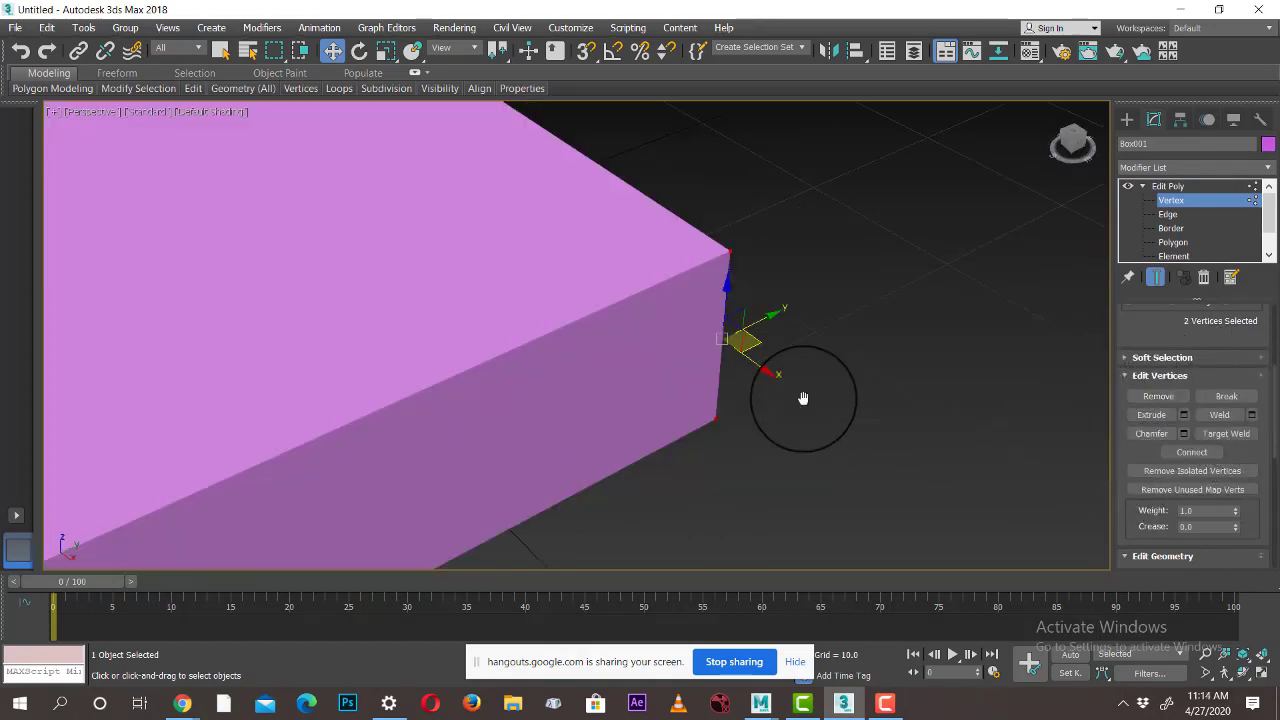
key(F4)
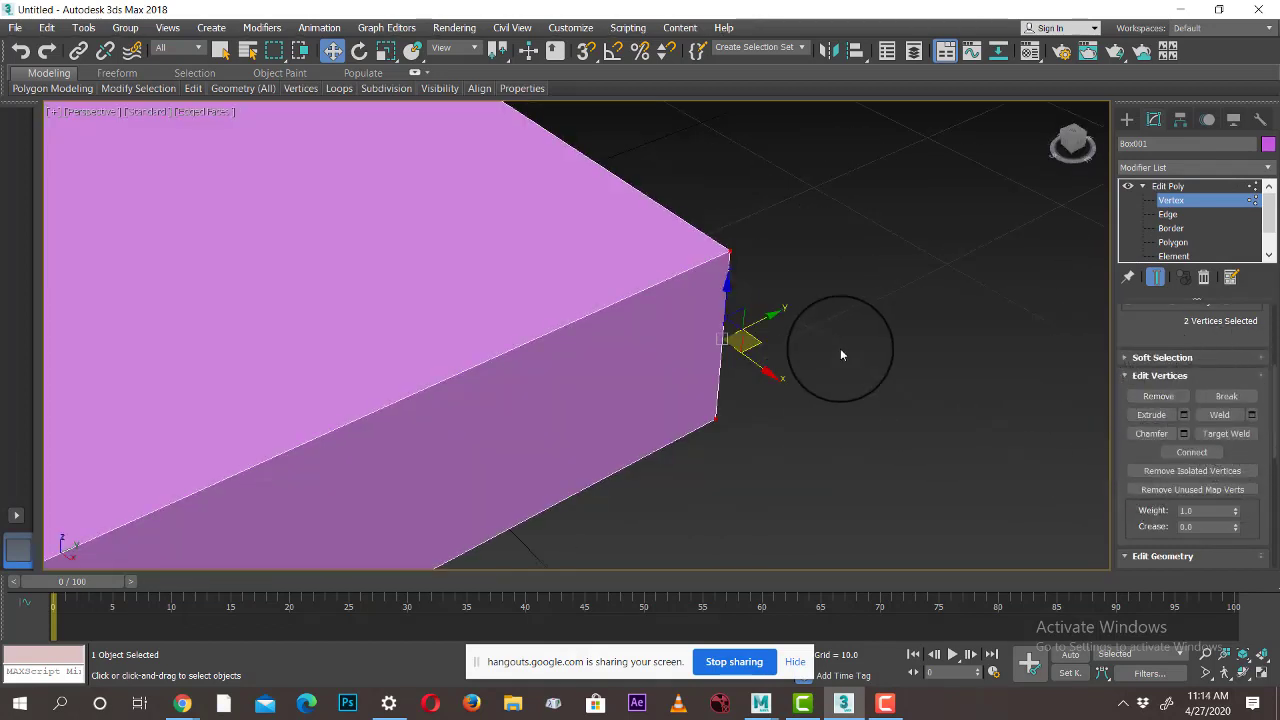
click(808, 312)
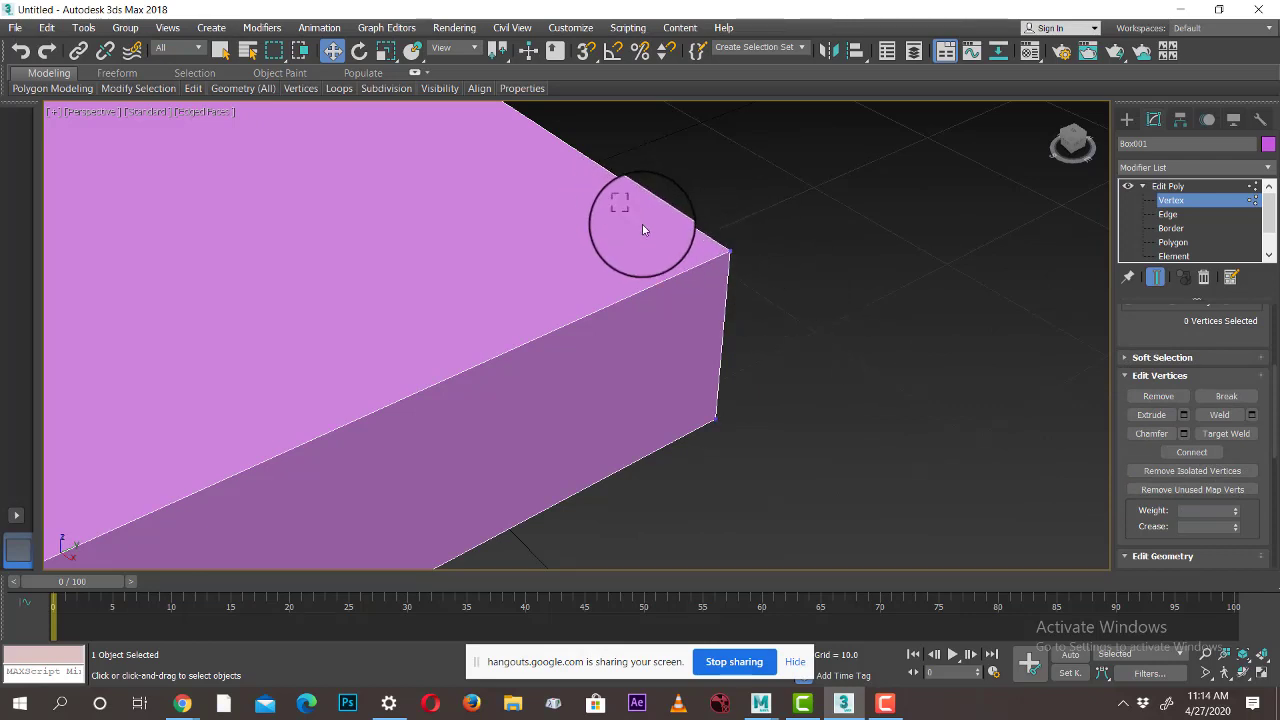
Region-select the top vertex of the near corner, then both vertices of that corner, and clear the selection
drag(782, 277, 782, 277)
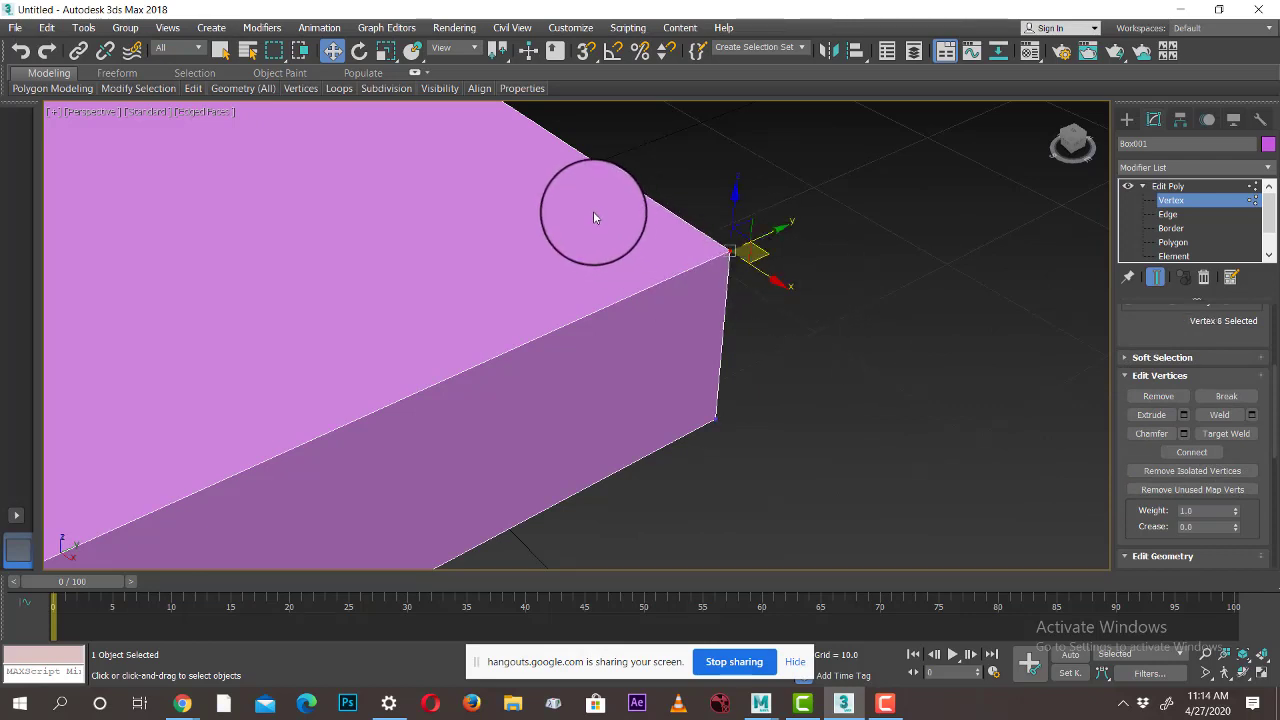
drag(596, 216, 771, 425)
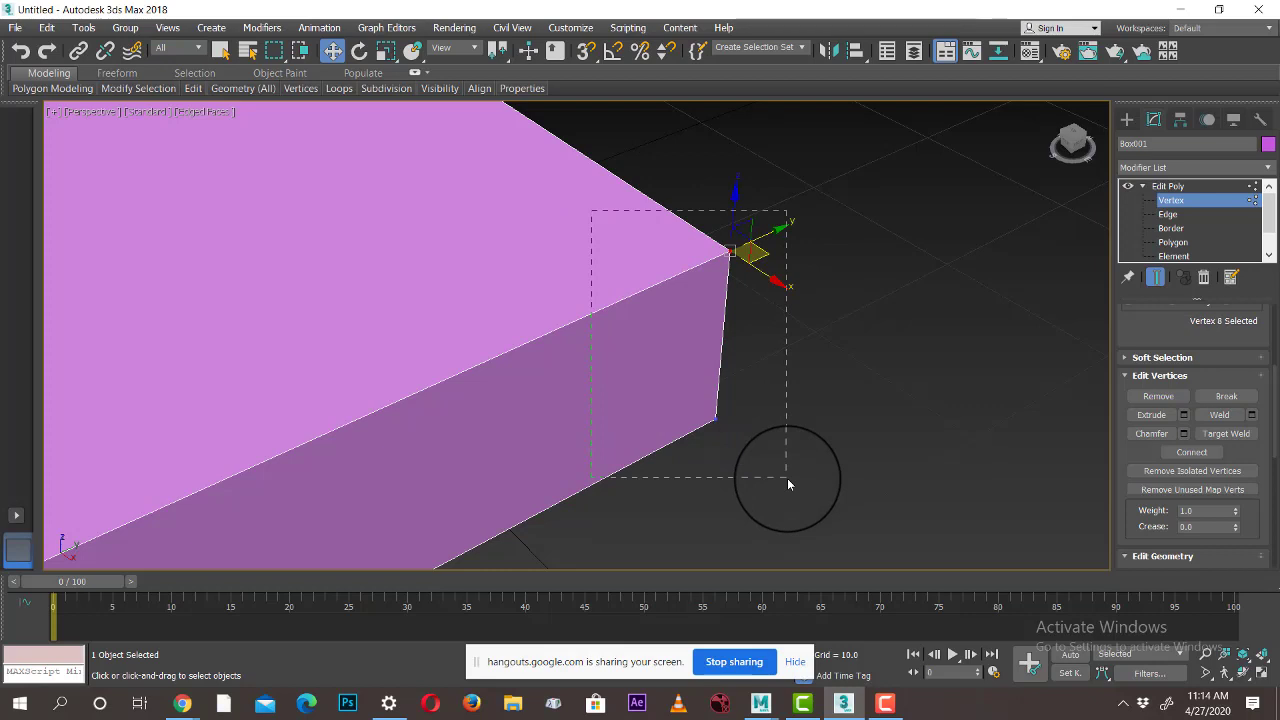
drag(787, 478, 787, 478)
drag(899, 183, 664, 537)
click(936, 300)
Remove the top vertex at Box001's near corner, inspect the resulting shape, and undo the removal
click(729, 250)
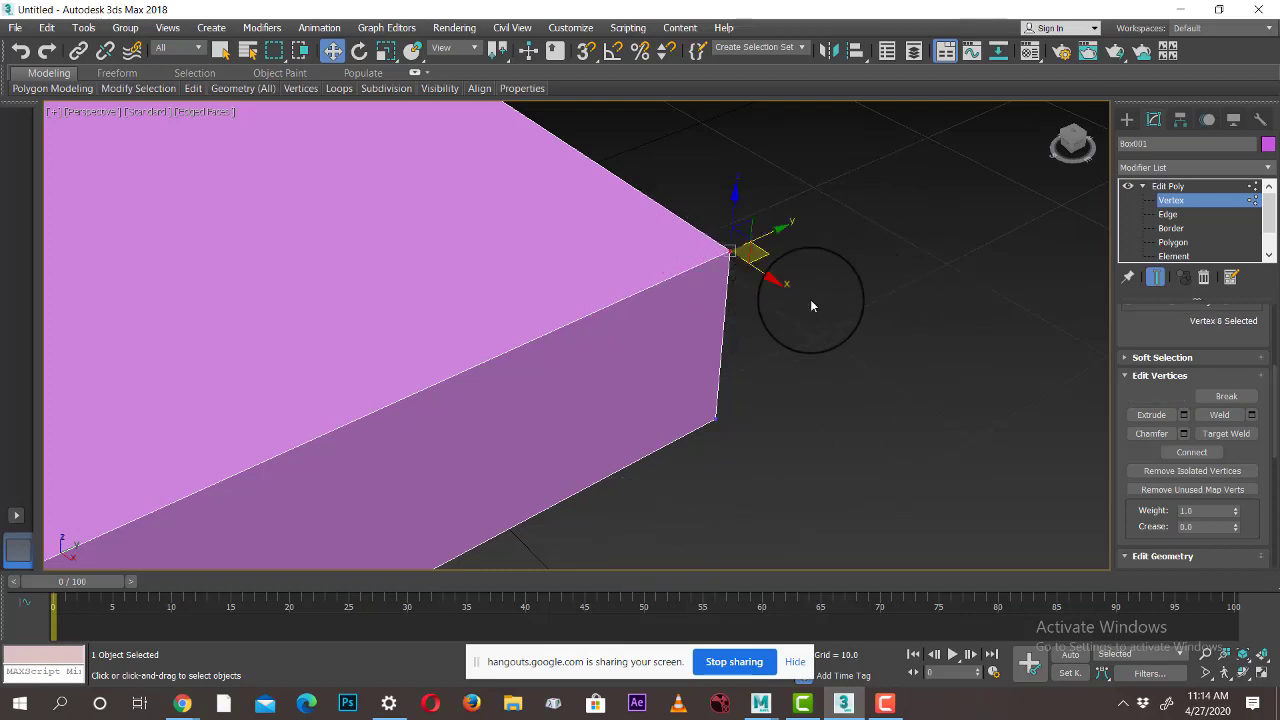
click(1152, 397)
scroll(708, 388, down, 4)
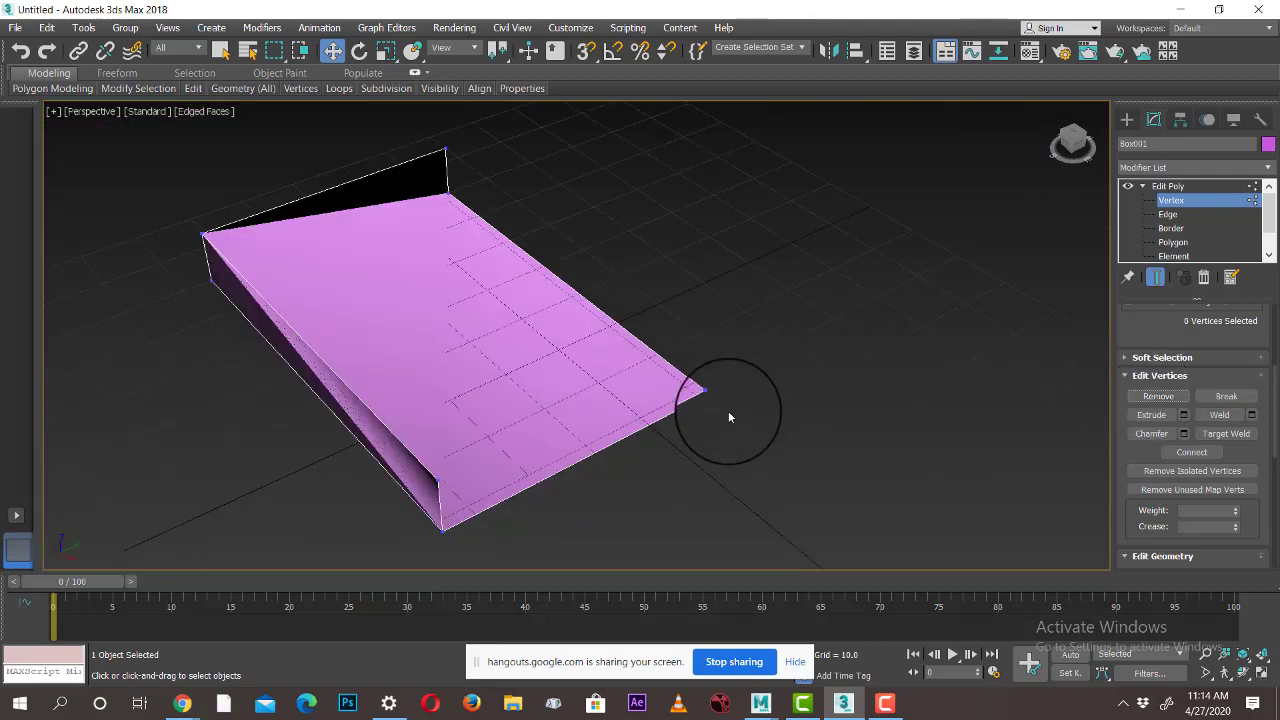
alt+middle_drag(729, 412, 623, 417)
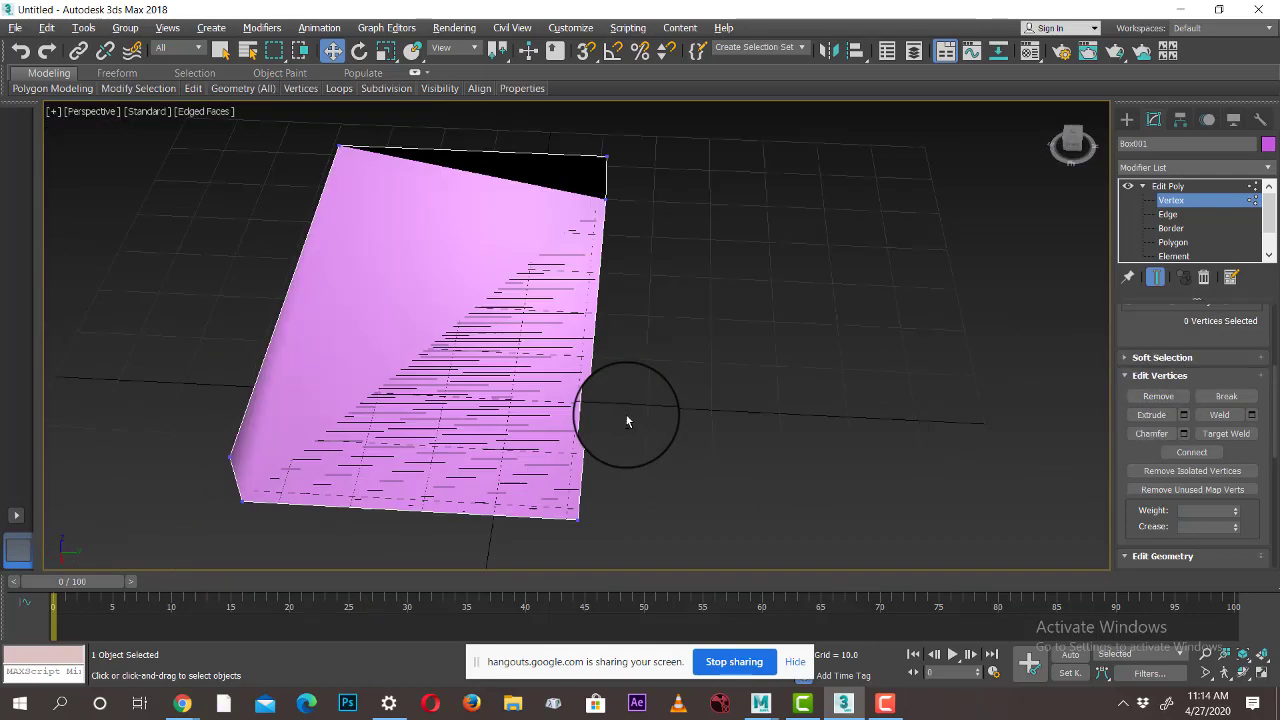
key(ctrl+z)
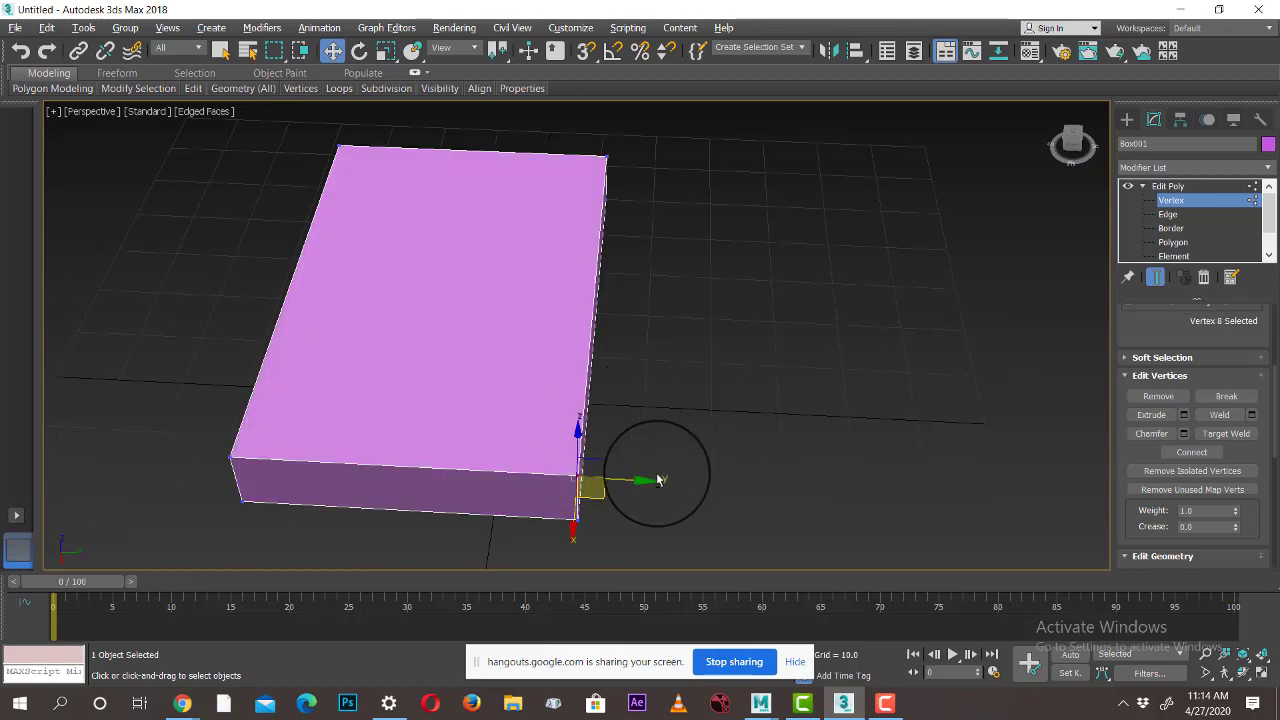
Examine Box001's near corner and its other corner vertices from several sides
alt+middle_drag(655, 470, 608, 437)
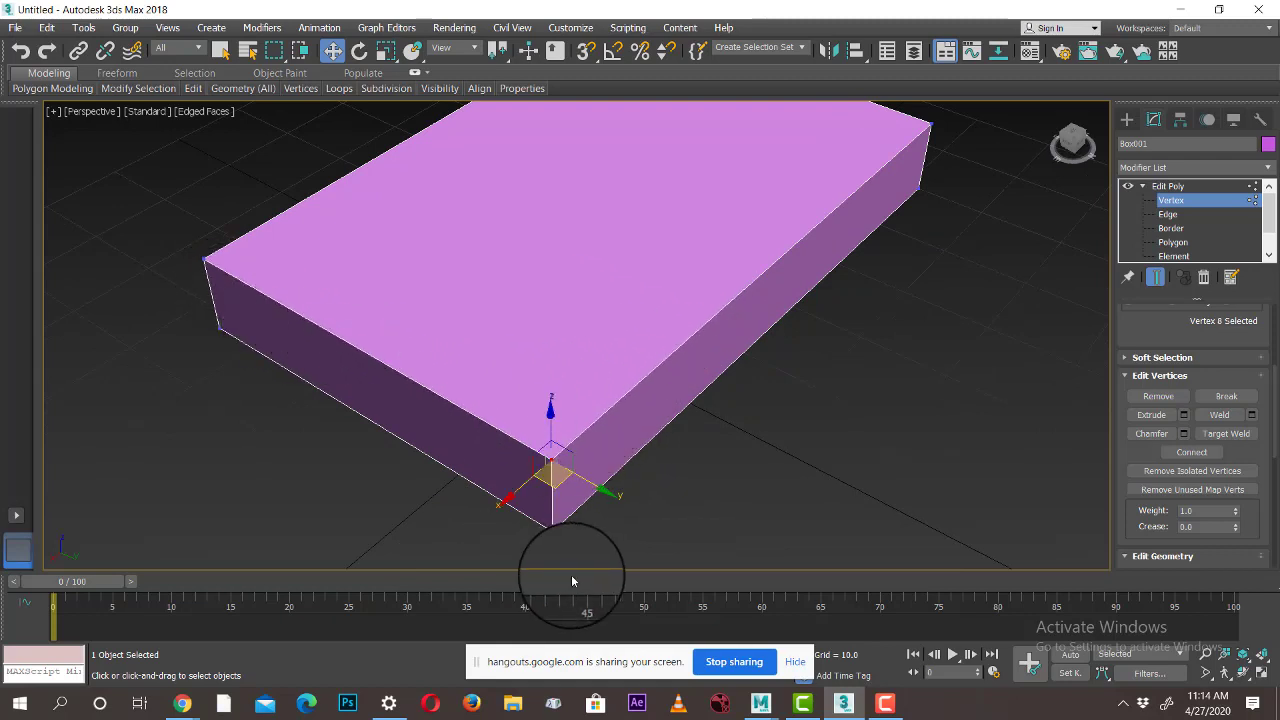
alt+middle_drag(571, 568, 586, 560)
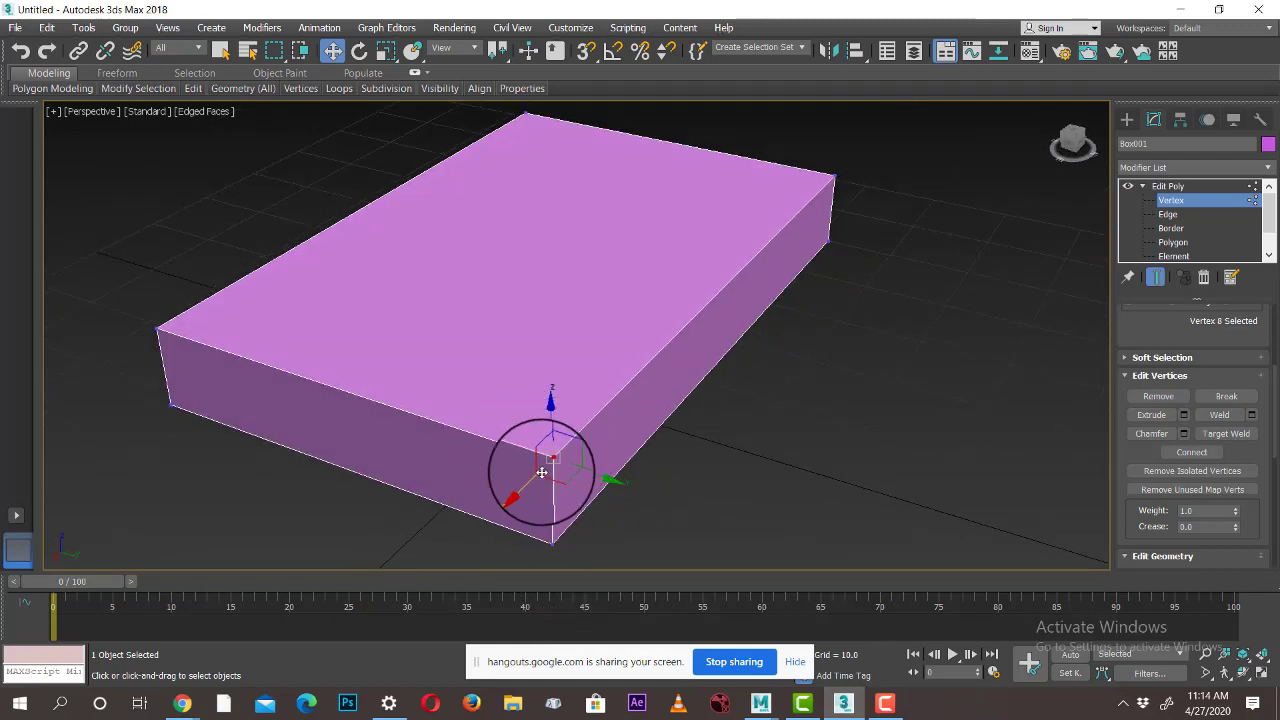
alt+middle_drag(667, 466, 644, 481)
alt+middle_drag(768, 474, 503, 314)
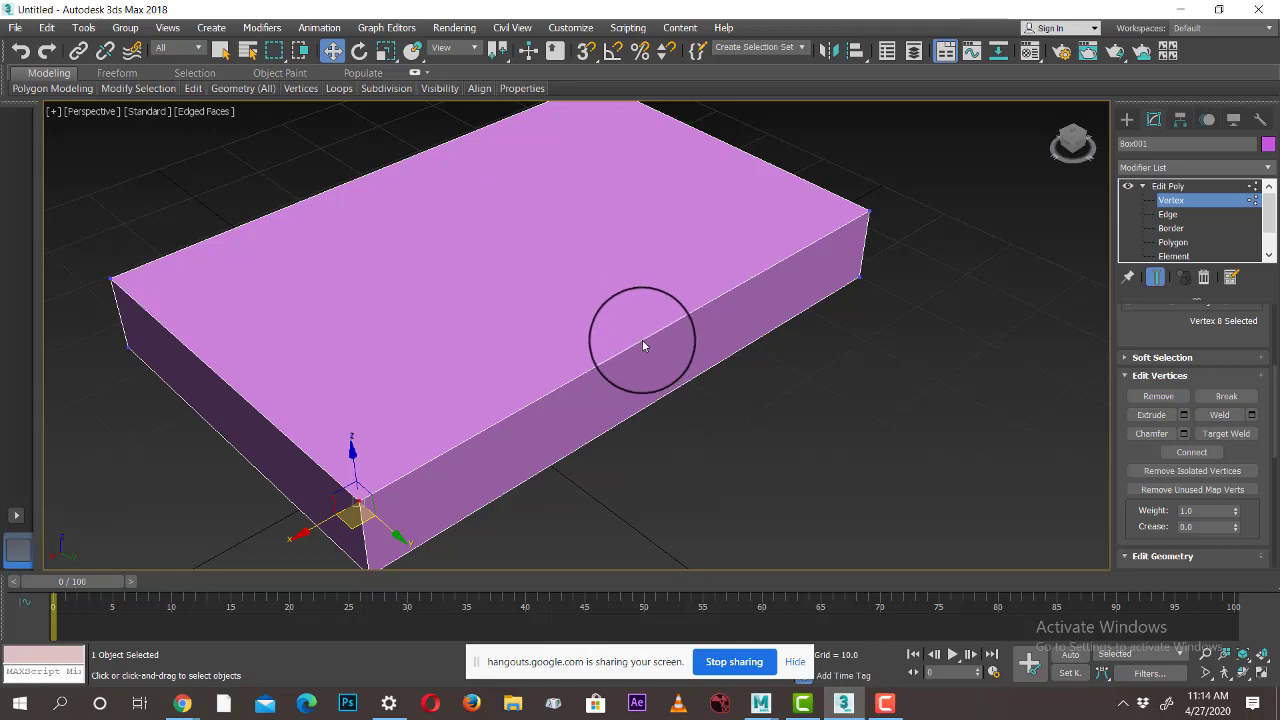
scroll(642, 357, down, 3)
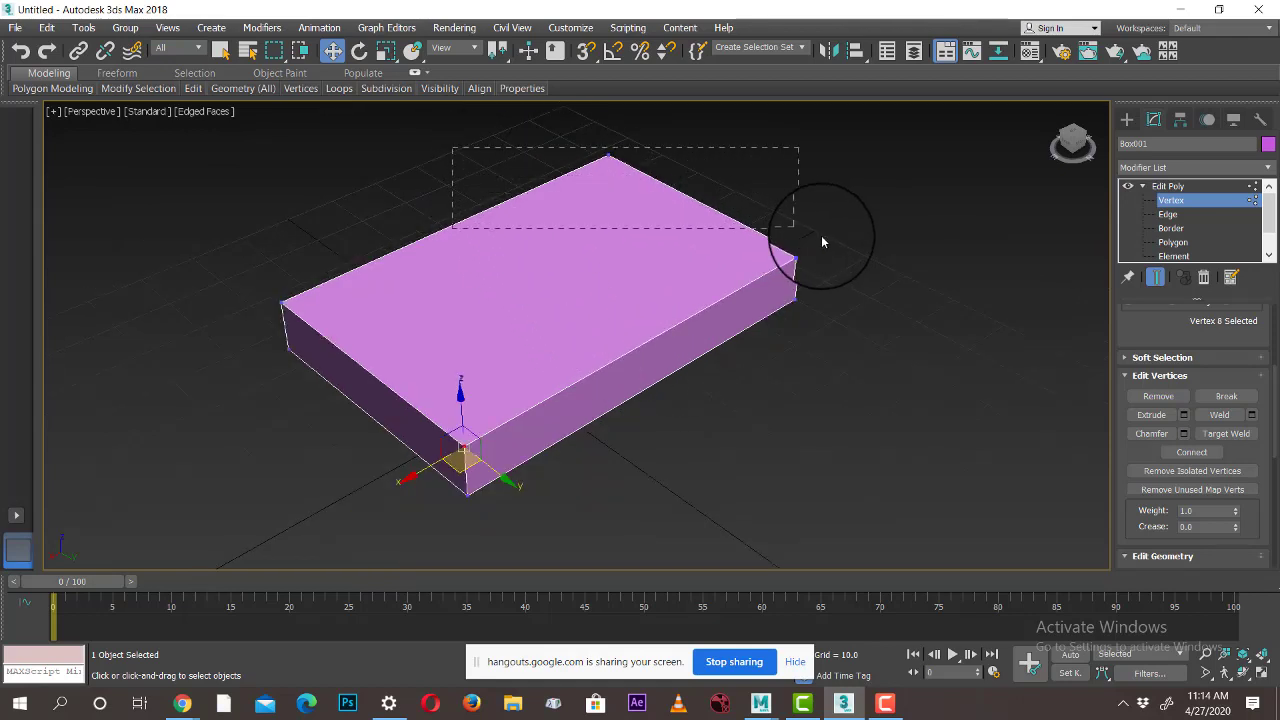
drag(822, 242, 832, 243)
drag(861, 246, 800, 287)
Select the top vertex at another corner of Box001 and break it into separate vertices
alt+middle_drag(735, 389, 792, 397)
scroll(792, 396, up, 4)
click(550, 404)
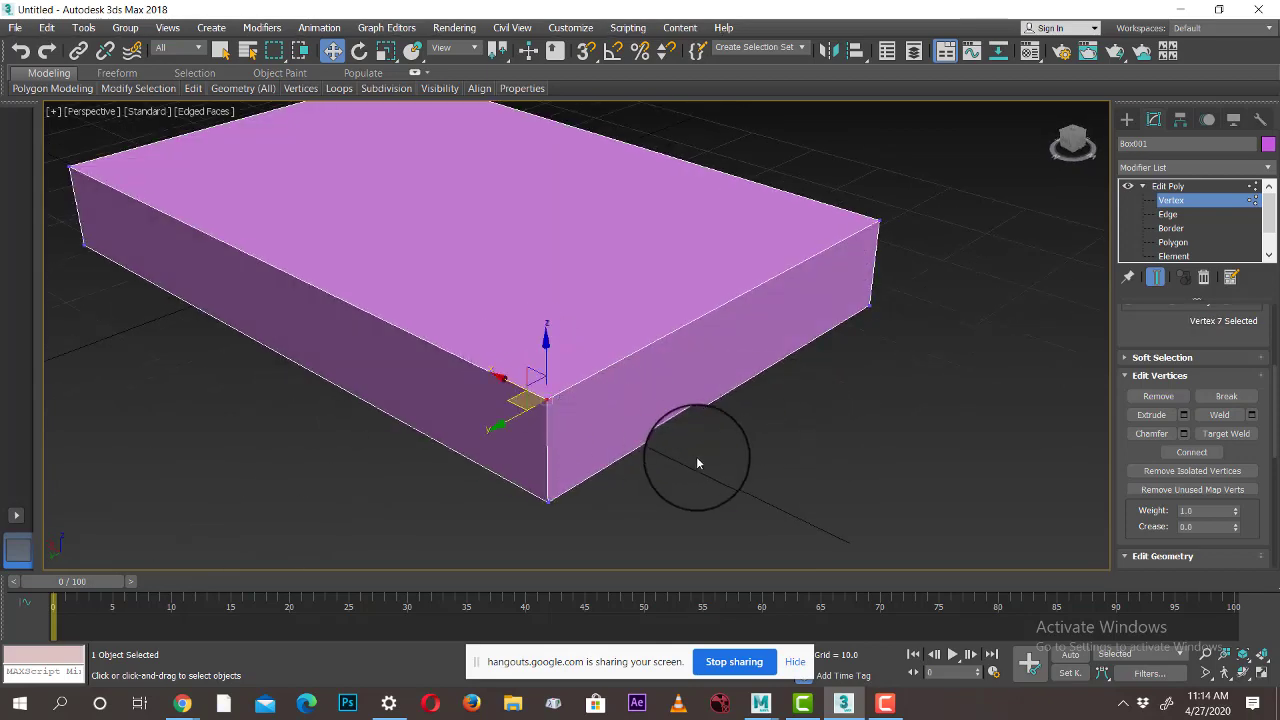
alt+middle_drag(697, 462, 660, 440)
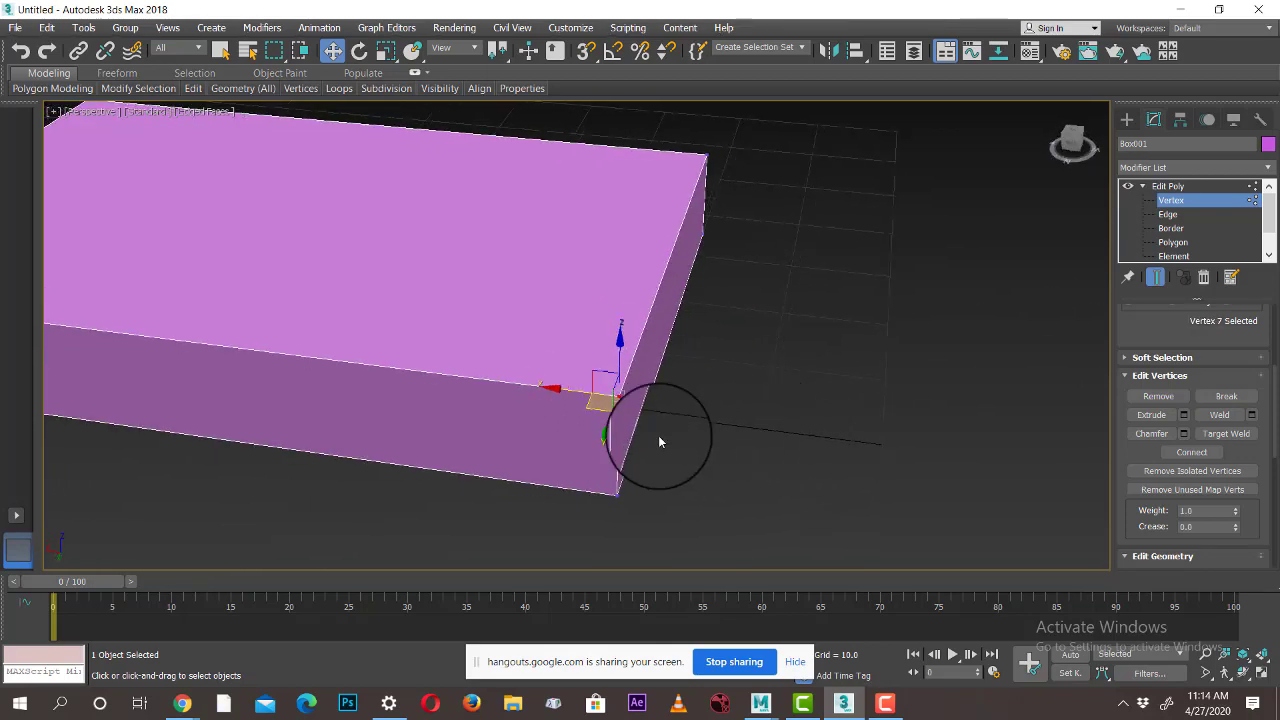
scroll(659, 441, up, 3)
click(766, 405)
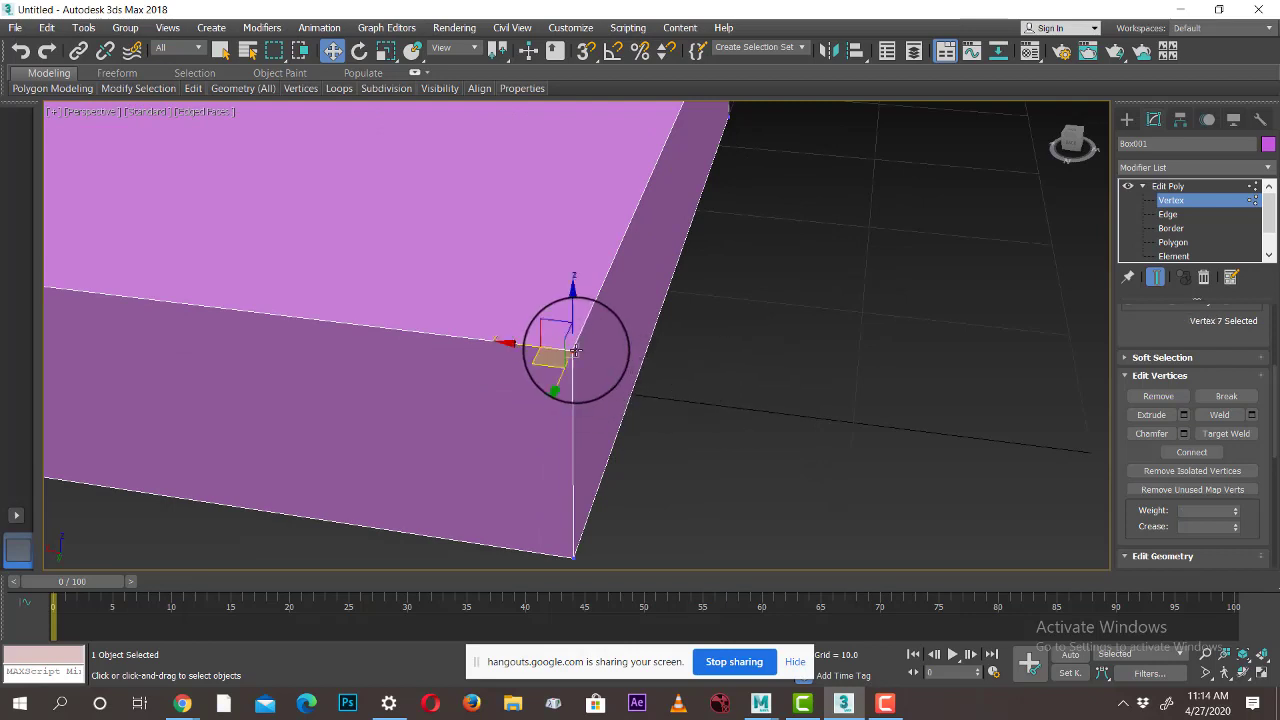
alt+middle_drag(602, 400, 603, 434)
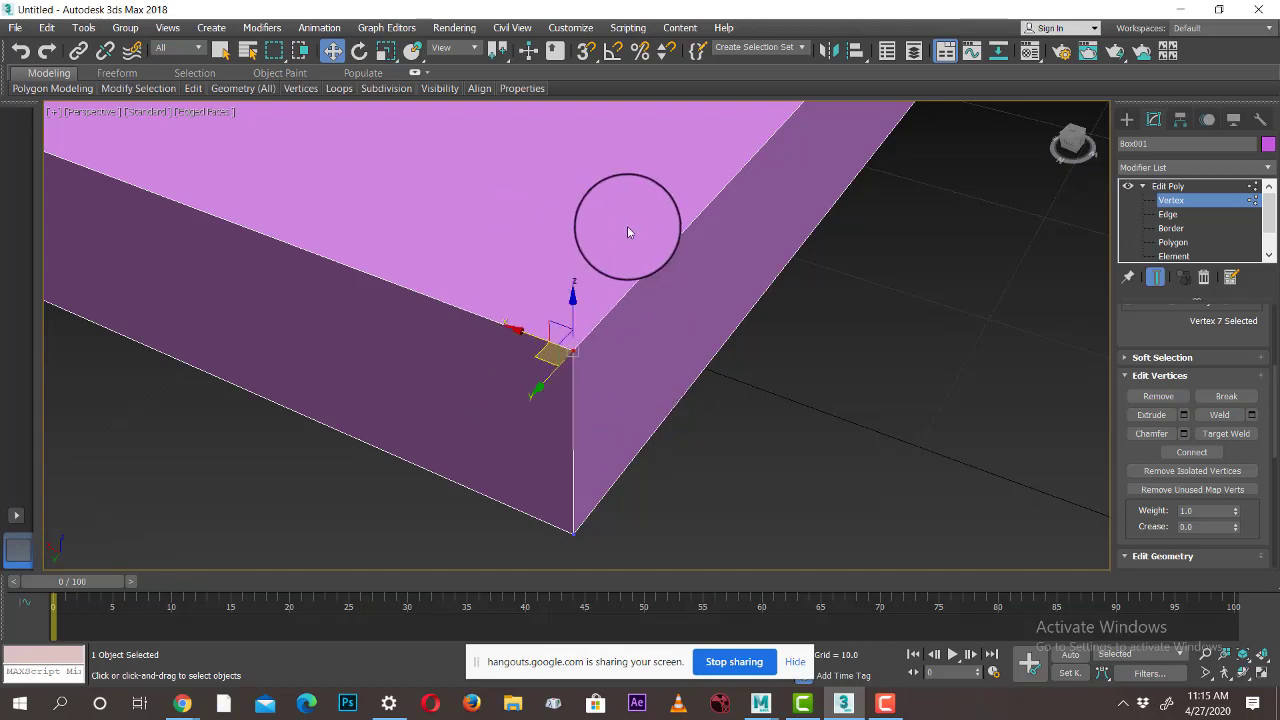
click(1226, 397)
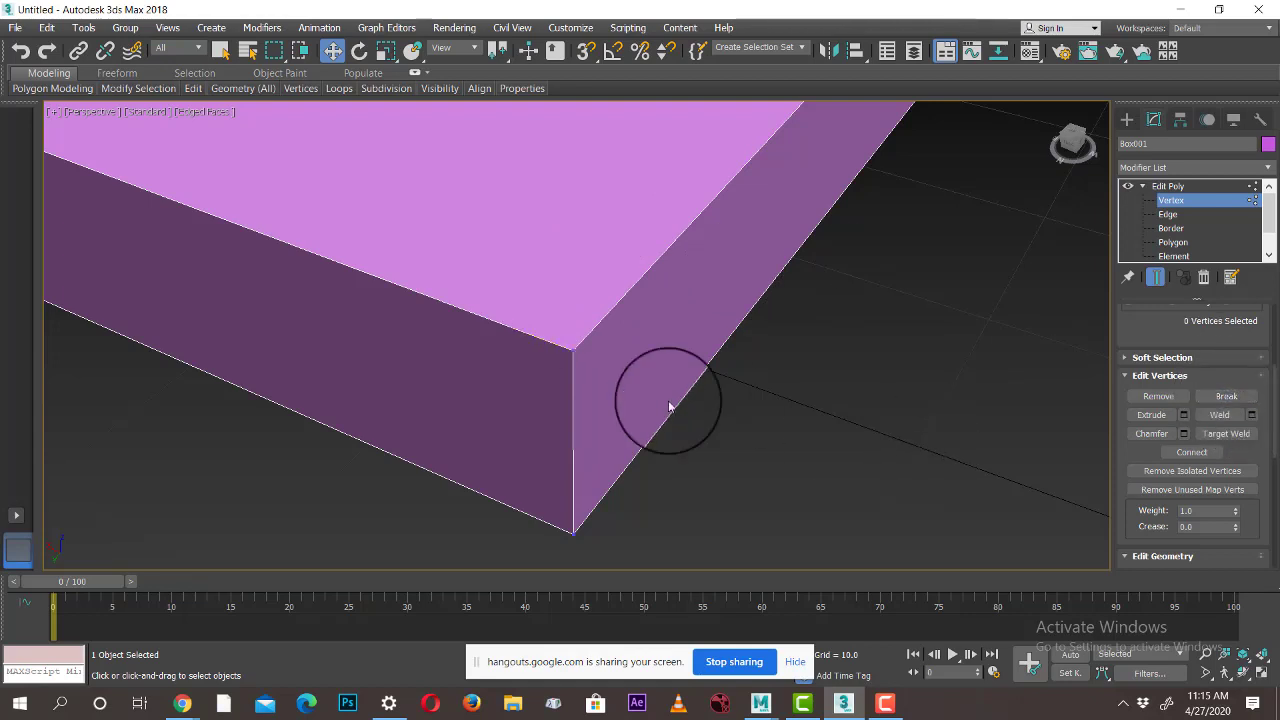
Move the broken corner's vertices apart, raising the top face's vertex and shifting the side faces' vertices away from the corner
drag(569, 328, 552, 382)
mouse_move(569, 351)
mouse_down()
mouse_move(675, 372)
mouse_move(527, 371)
mouse_move(557, 360)
mouse_up()
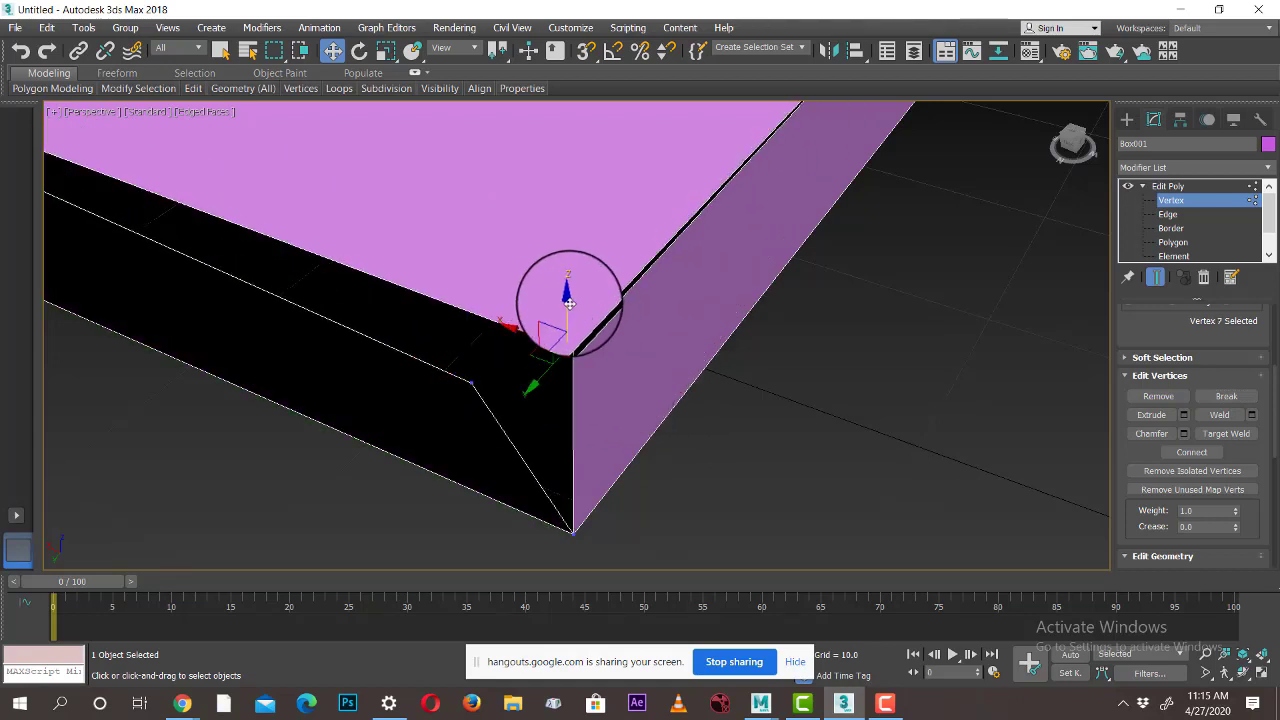
drag(568, 306, 546, 223)
click(572, 352)
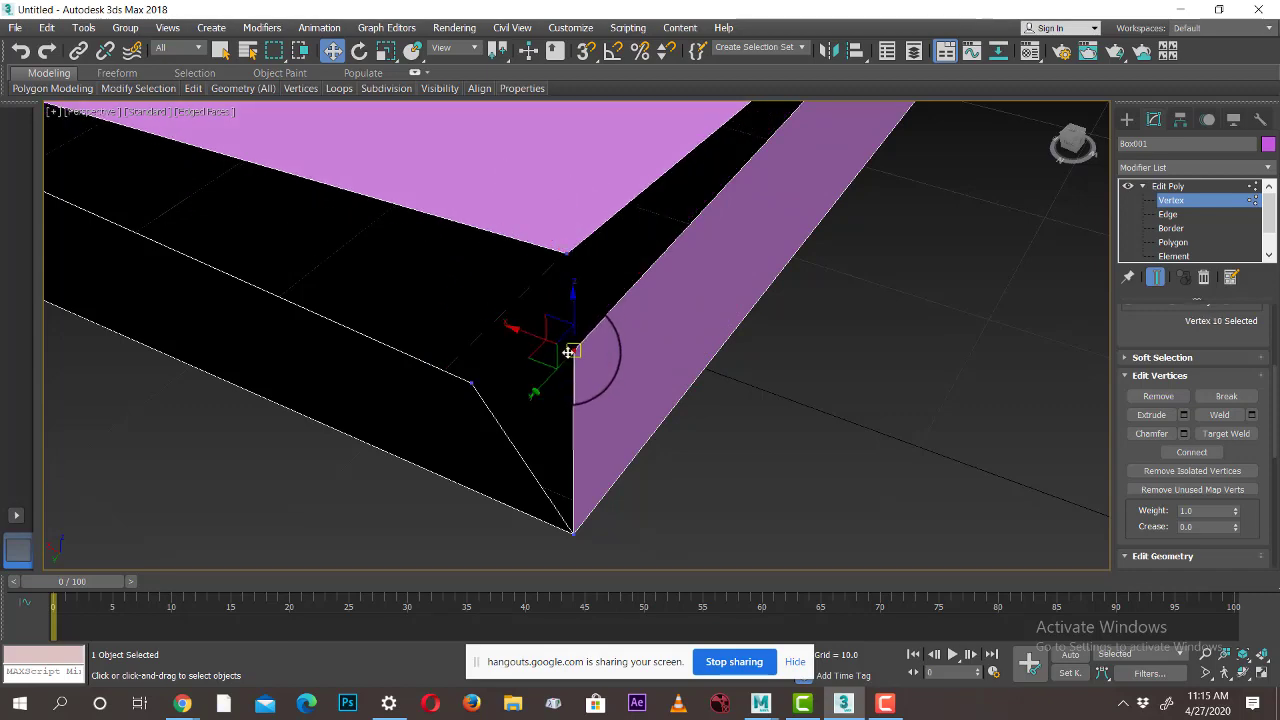
drag(551, 349, 613, 369)
scroll(643, 436, down, 3)
alt+middle_drag(716, 457, 781, 493)
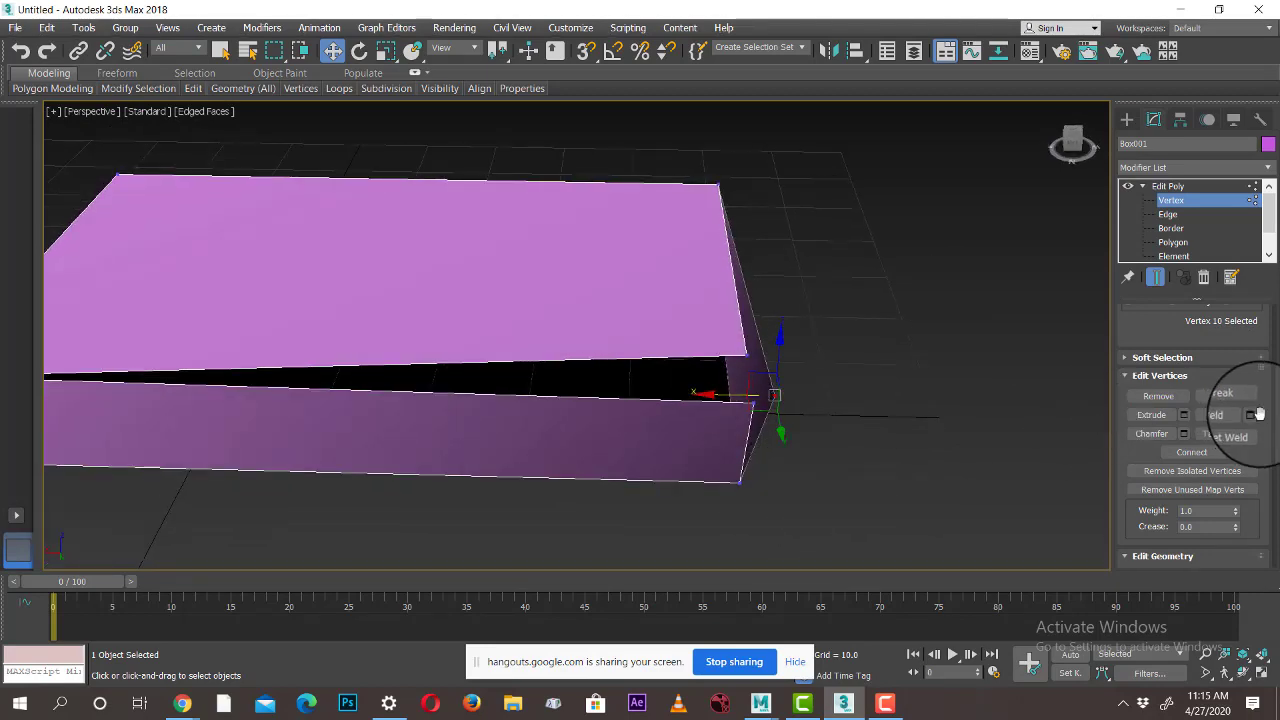
Select the two separated side-face vertices at Box001's broken corner and weld them together by raising the weld threshold
mouse_move(856, 418)
alt+middle_down()
mouse_move(889, 430)
mouse_move(832, 417)
alt+middle_up()
click(832, 417)
scroll(832, 420, up, 3)
drag(790, 300, 661, 466)
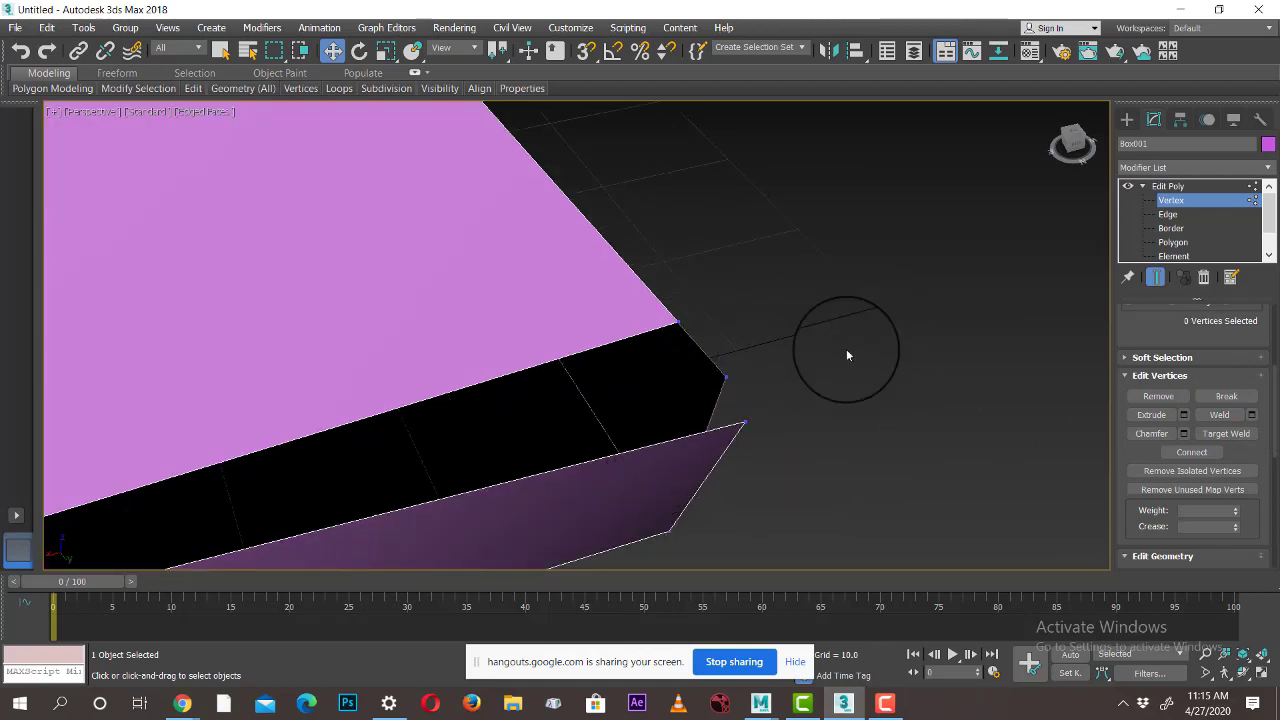
drag(863, 317, 726, 453)
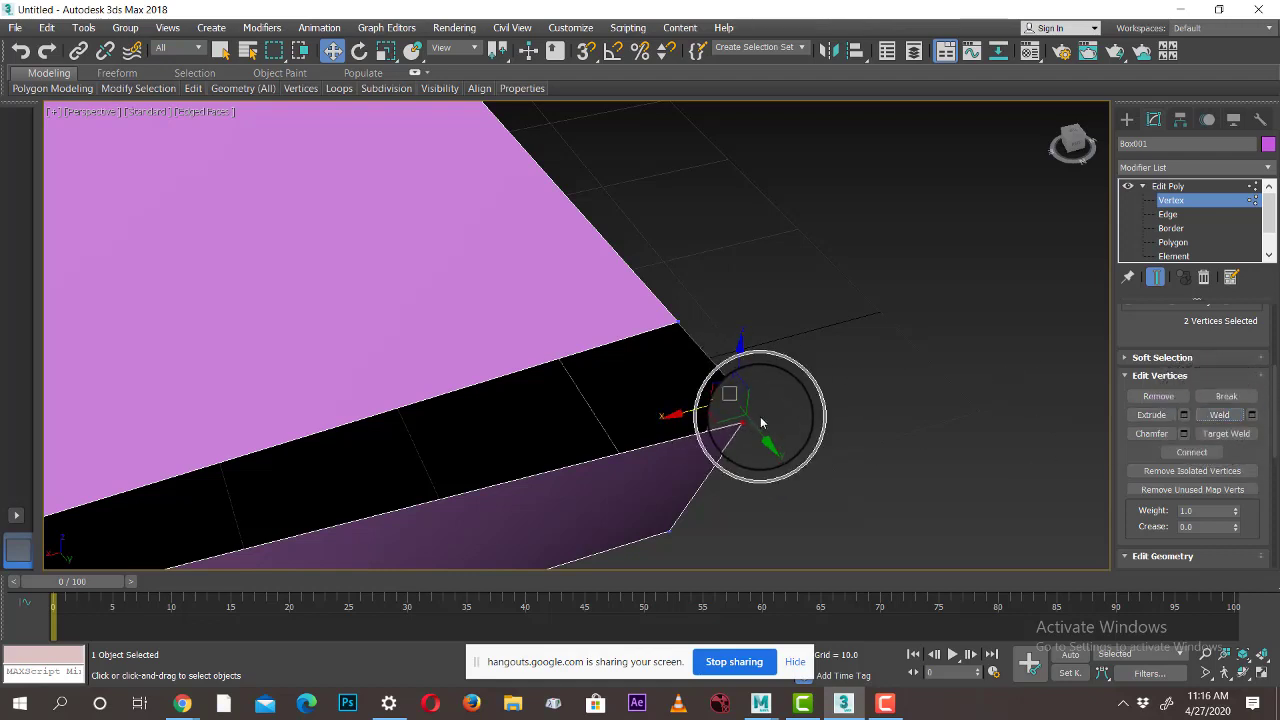
click(1251, 415)
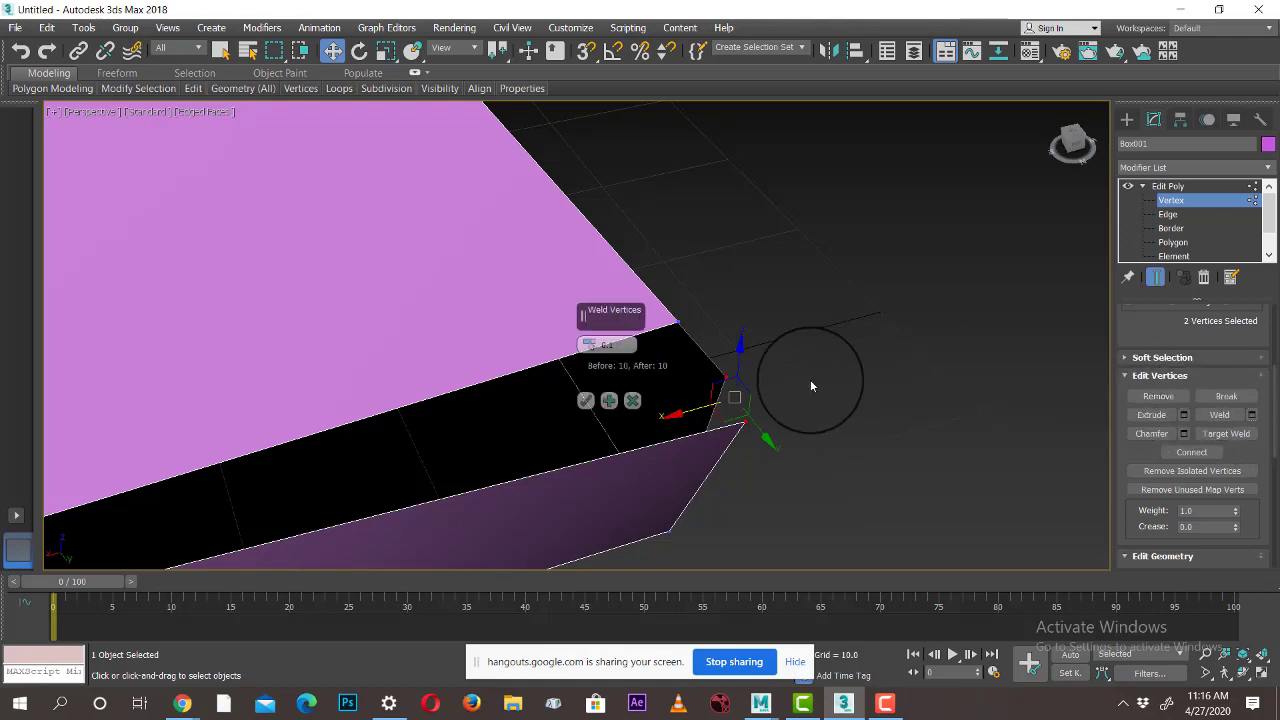
alt+middle_drag(856, 425, 908, 426)
scroll(910, 456, up, 3)
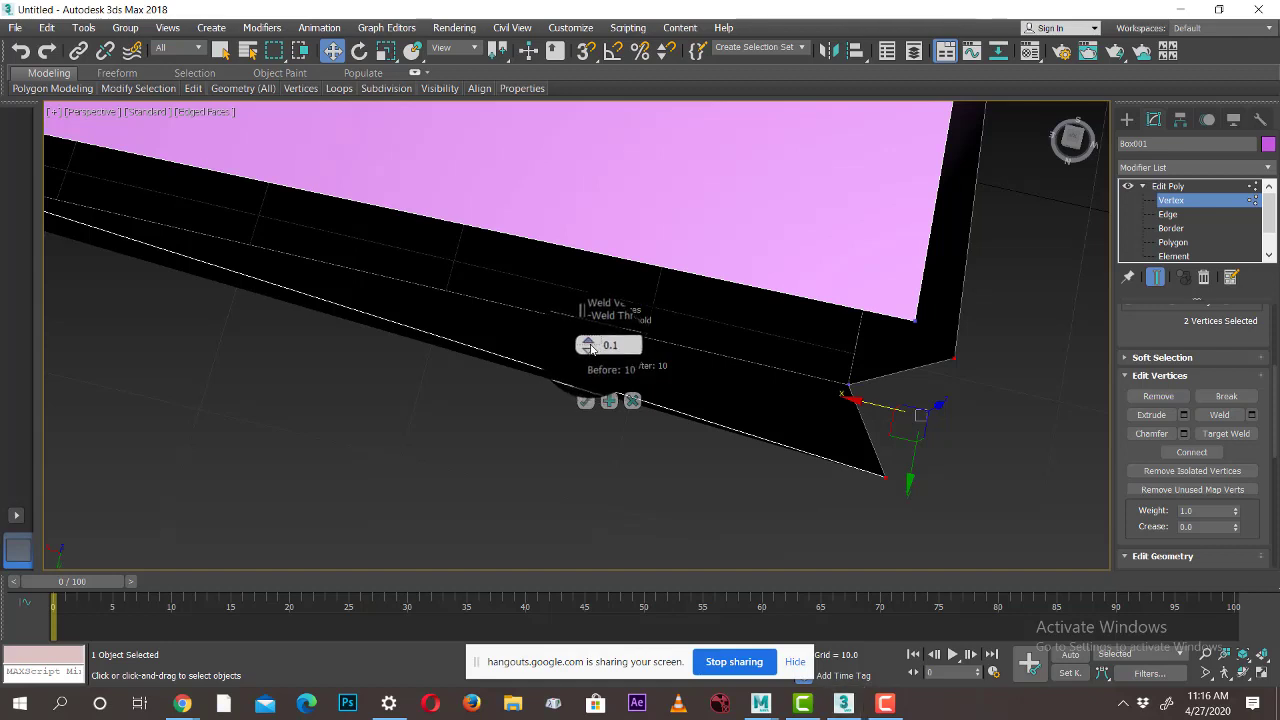
drag(590, 347, 590, 314)
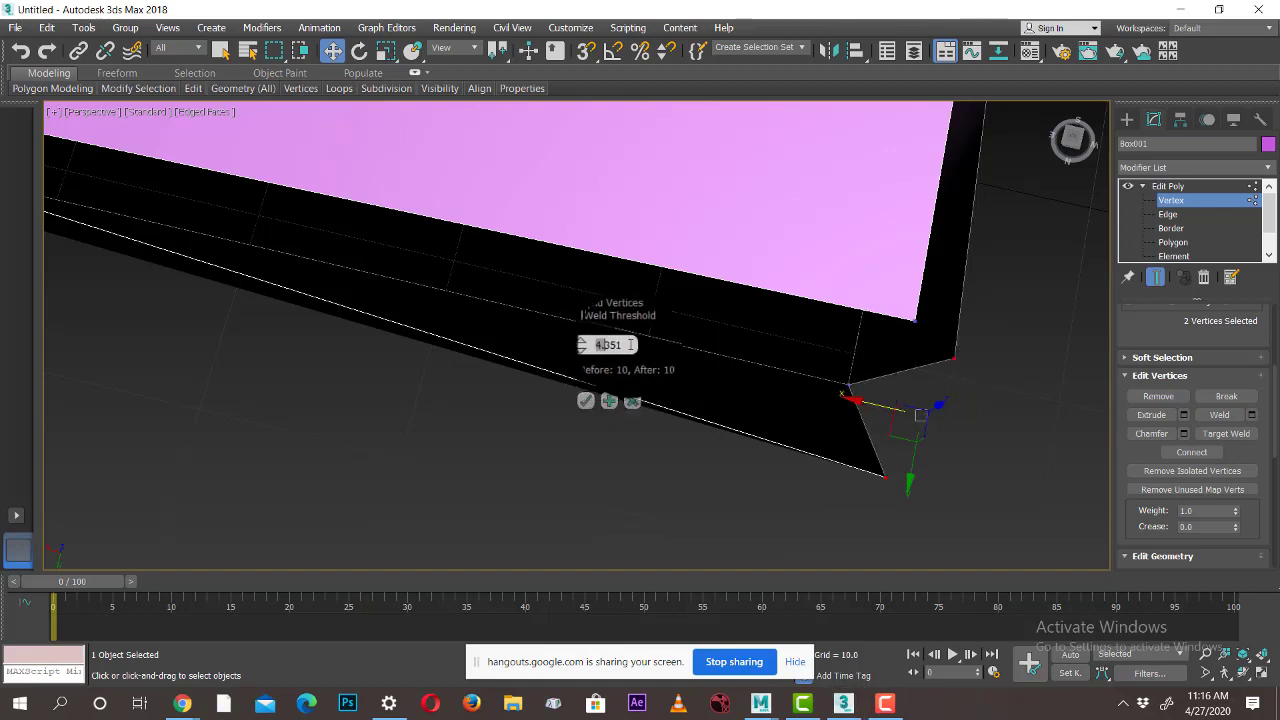
drag(585, 342, 584, 316)
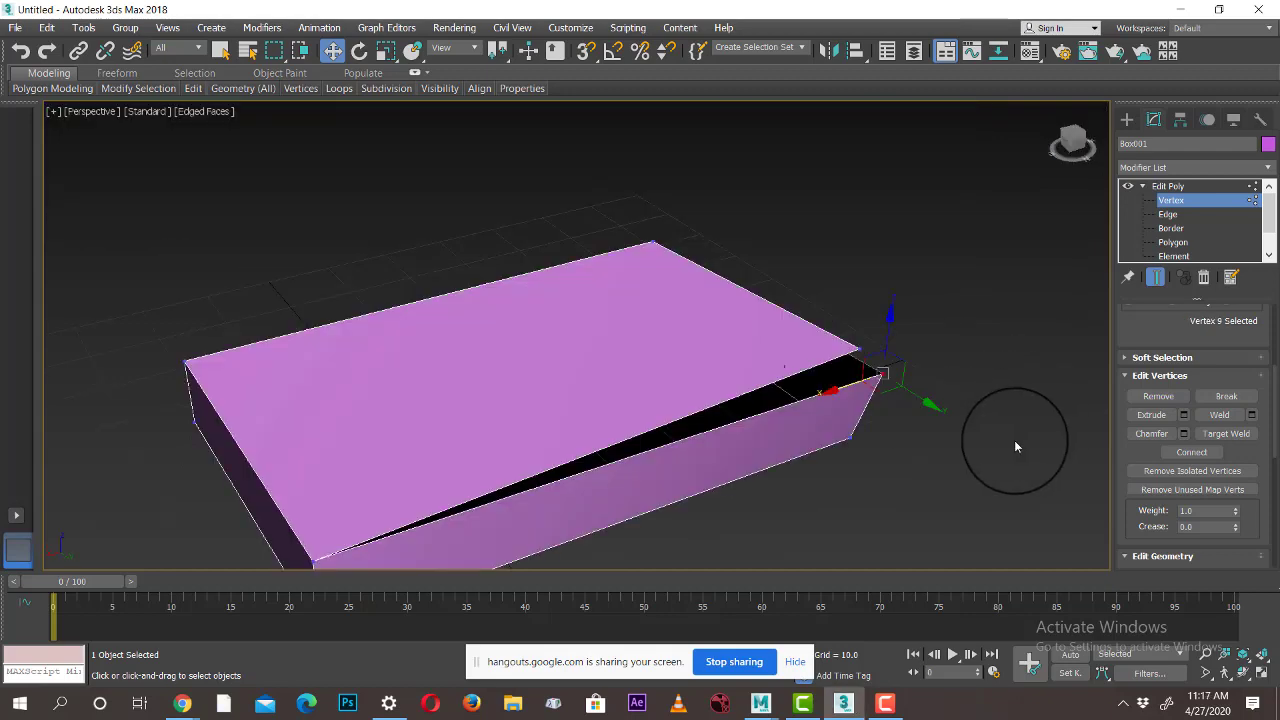
Target-weld the side faces' vertex at the open corner onto the raised vertex of the top face
alt+middle_drag(1002, 441, 917, 449)
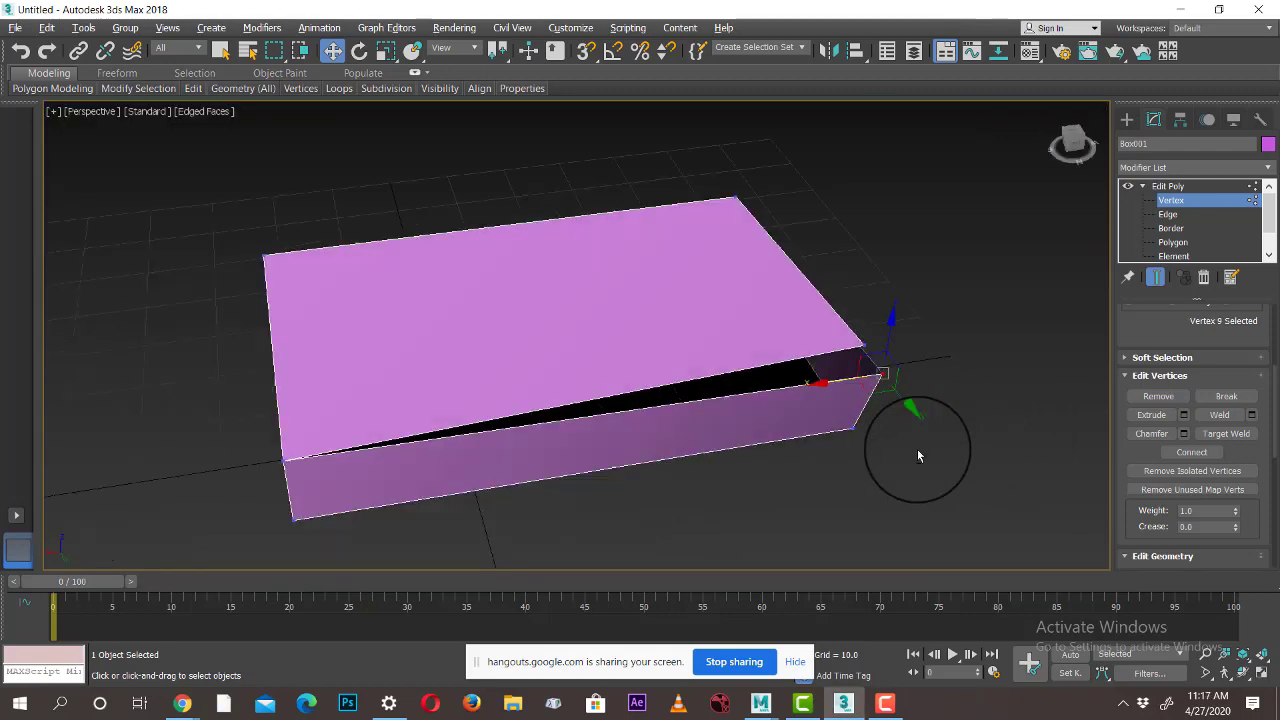
scroll(994, 443, up, 3)
middle_drag(994, 443, 1037, 459)
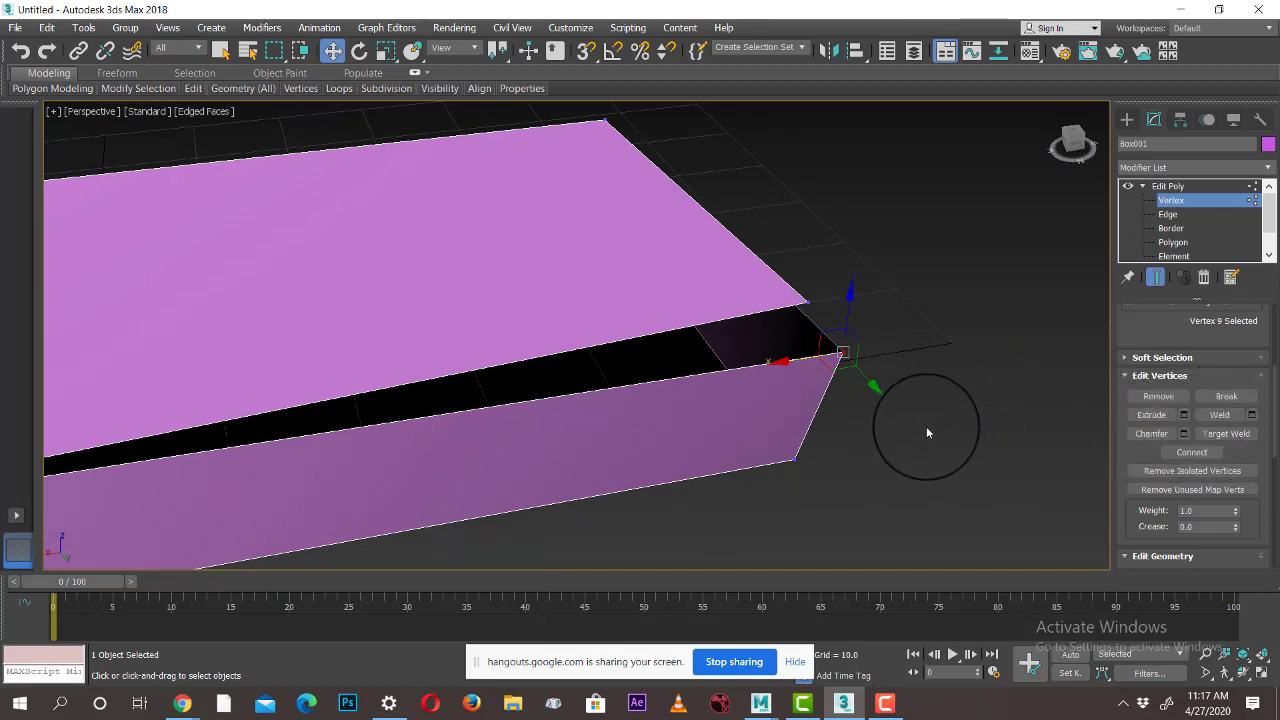
alt+middle_drag(881, 476, 873, 435)
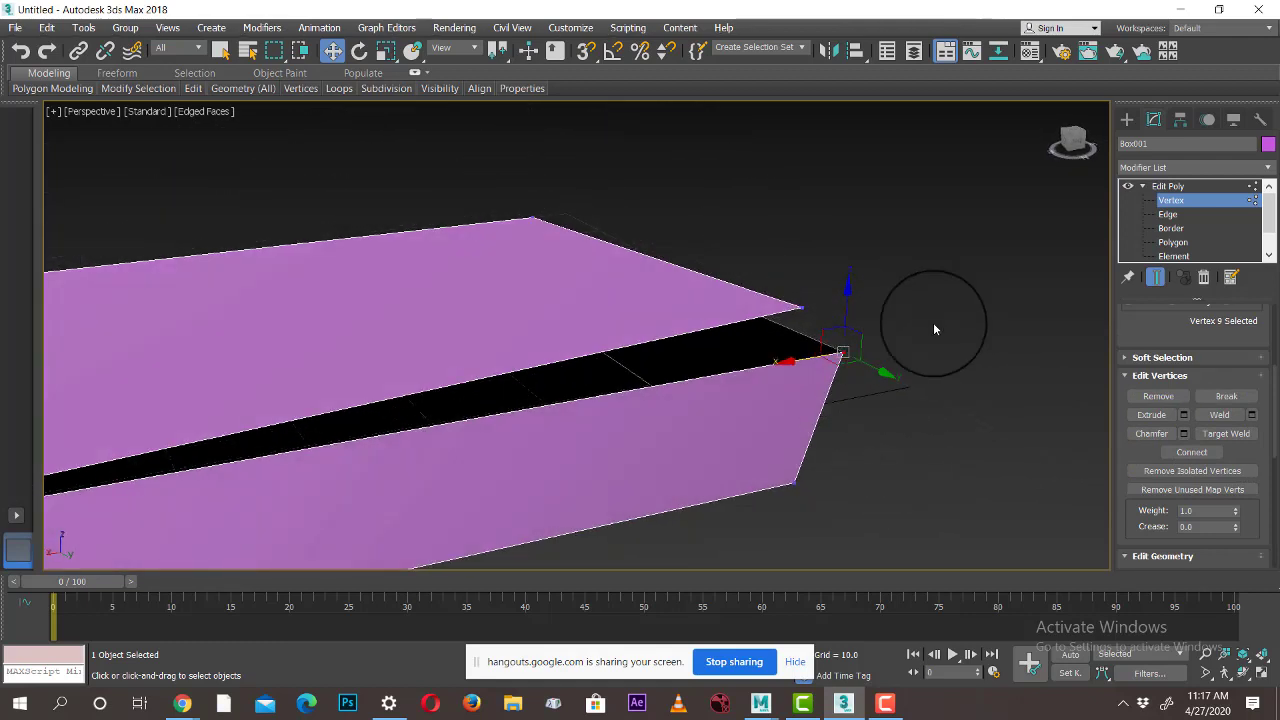
drag(933, 323, 859, 363)
click(801, 307)
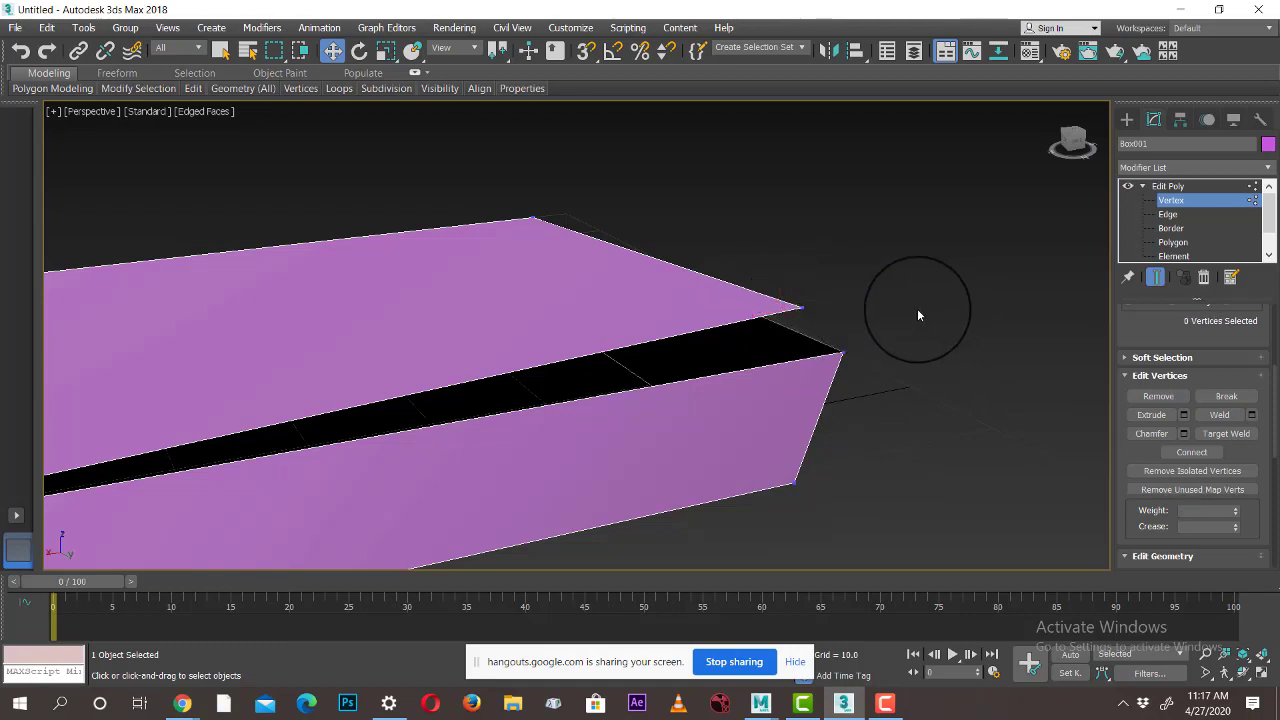
drag(783, 267, 871, 374)
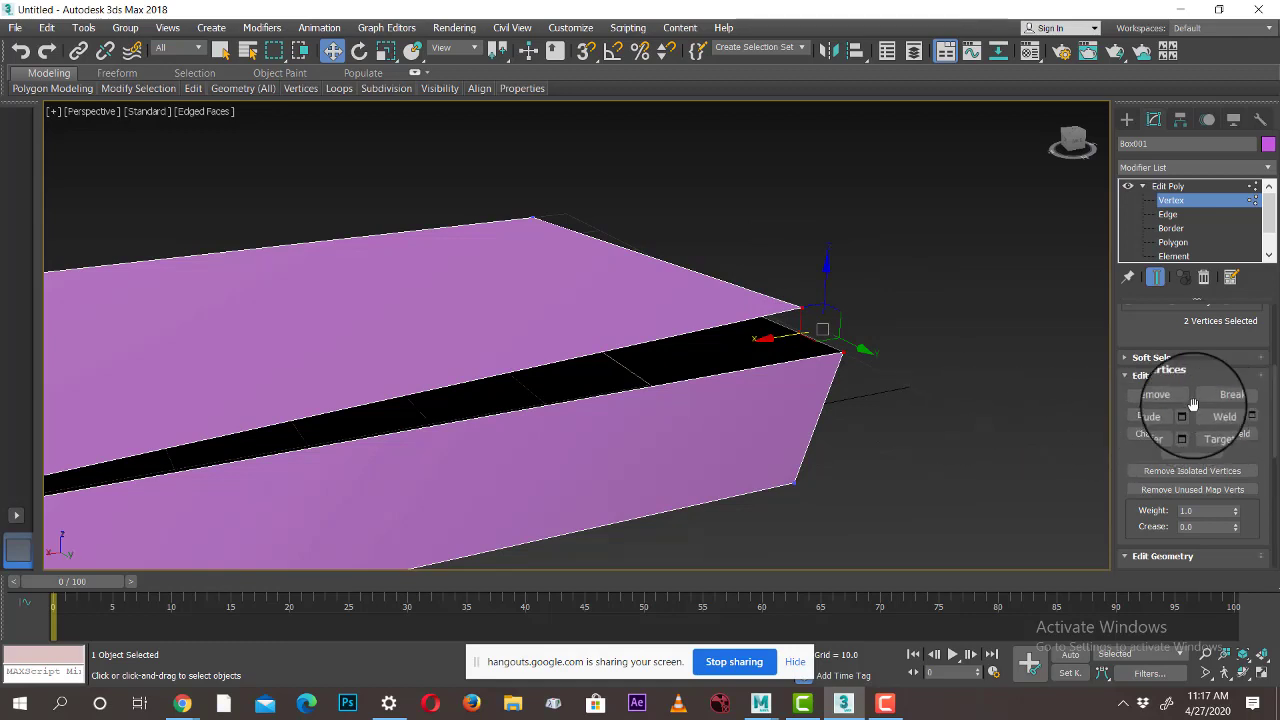
click(892, 383)
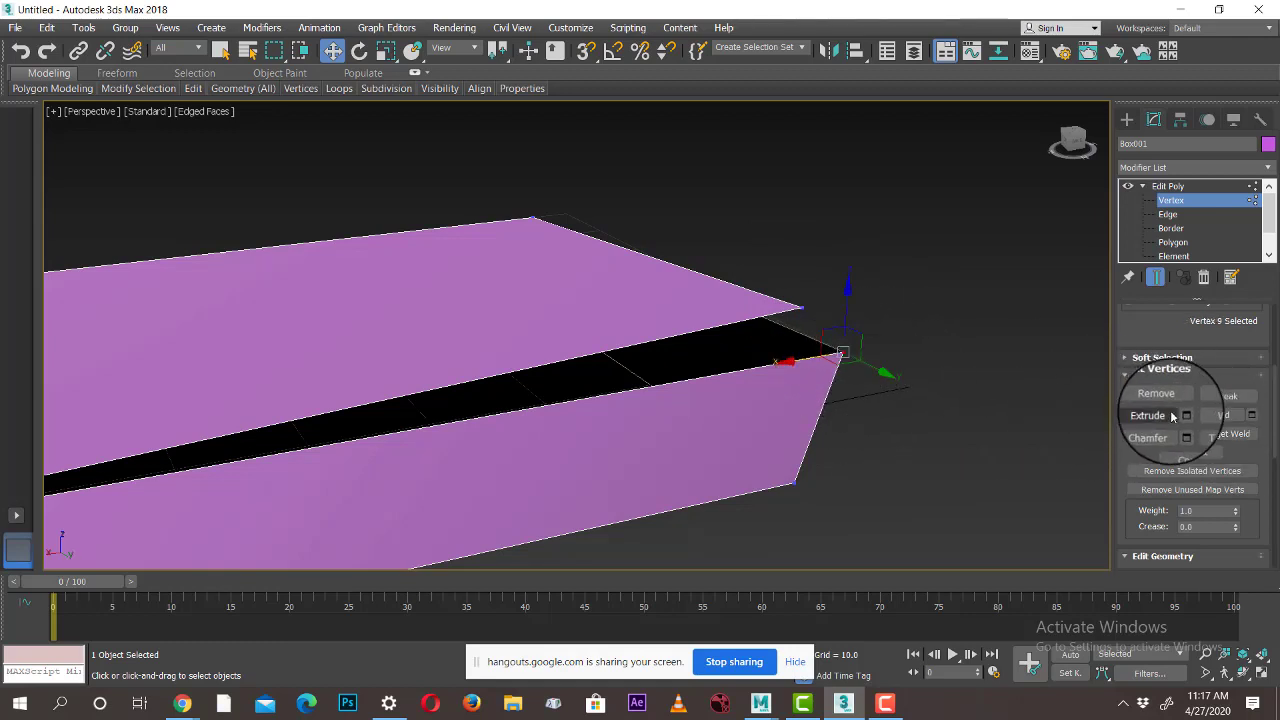
click(1222, 434)
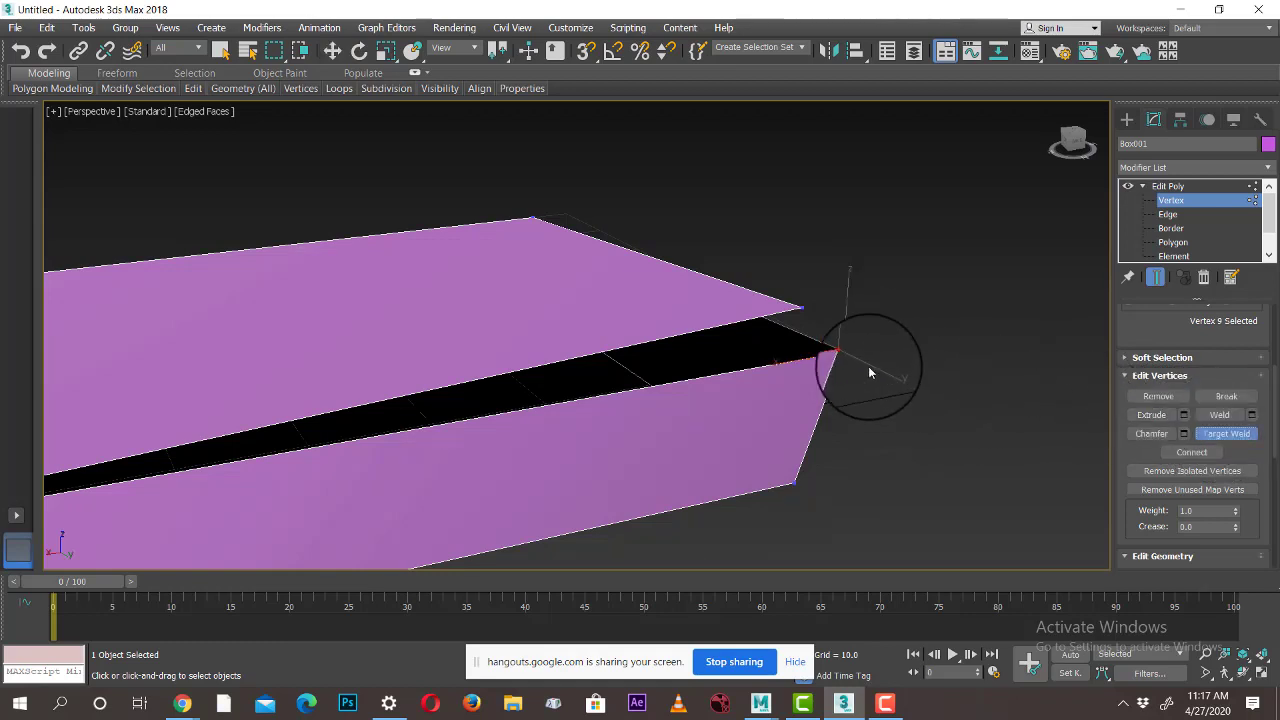
click(801, 308)
right_click(810, 350)
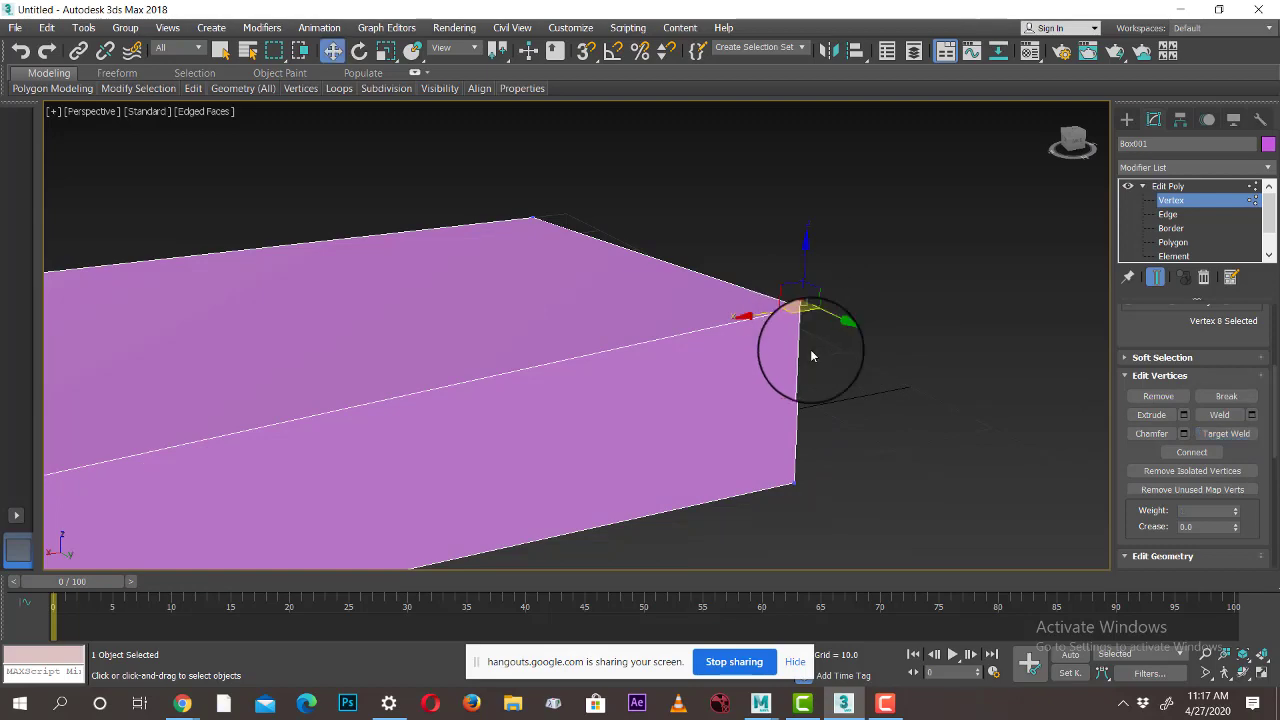
Select Box001's raised corner vertex in the maximized Left view
scroll(890, 438, down, 3)
alt+middle_drag(958, 443, 919, 442)
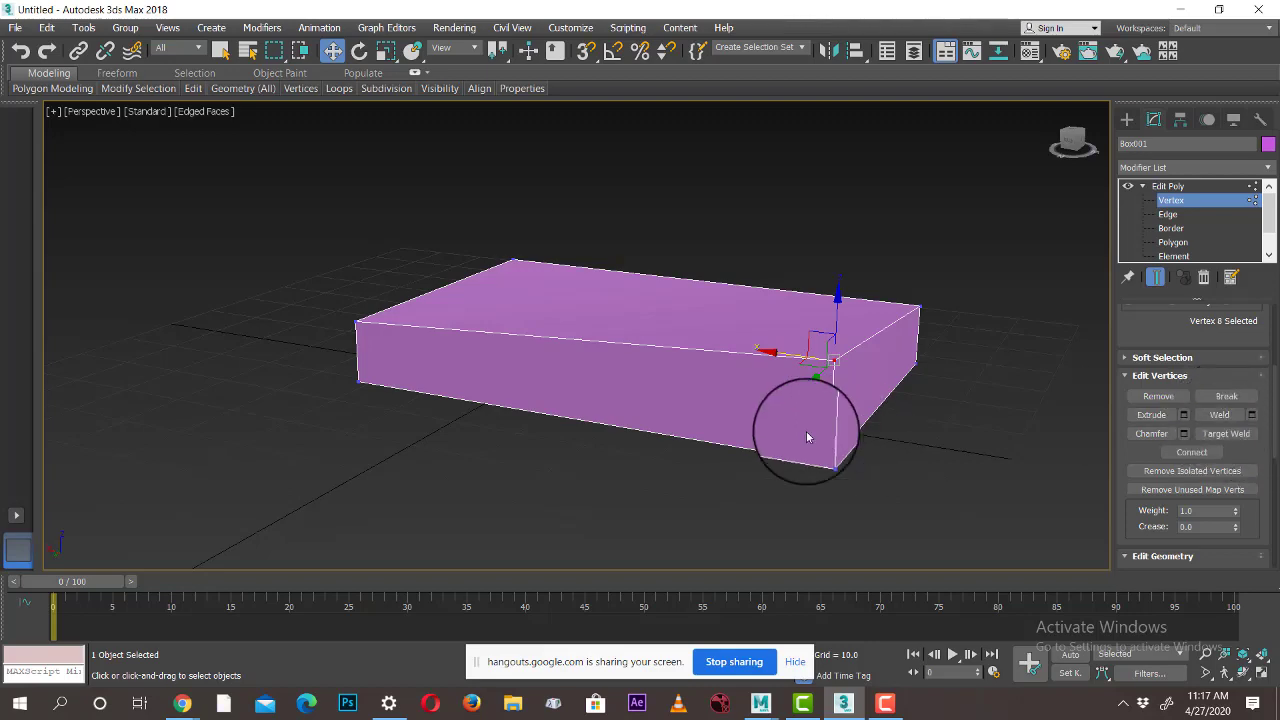
alt+middle_drag(807, 437, 657, 394)
key(alt+w)
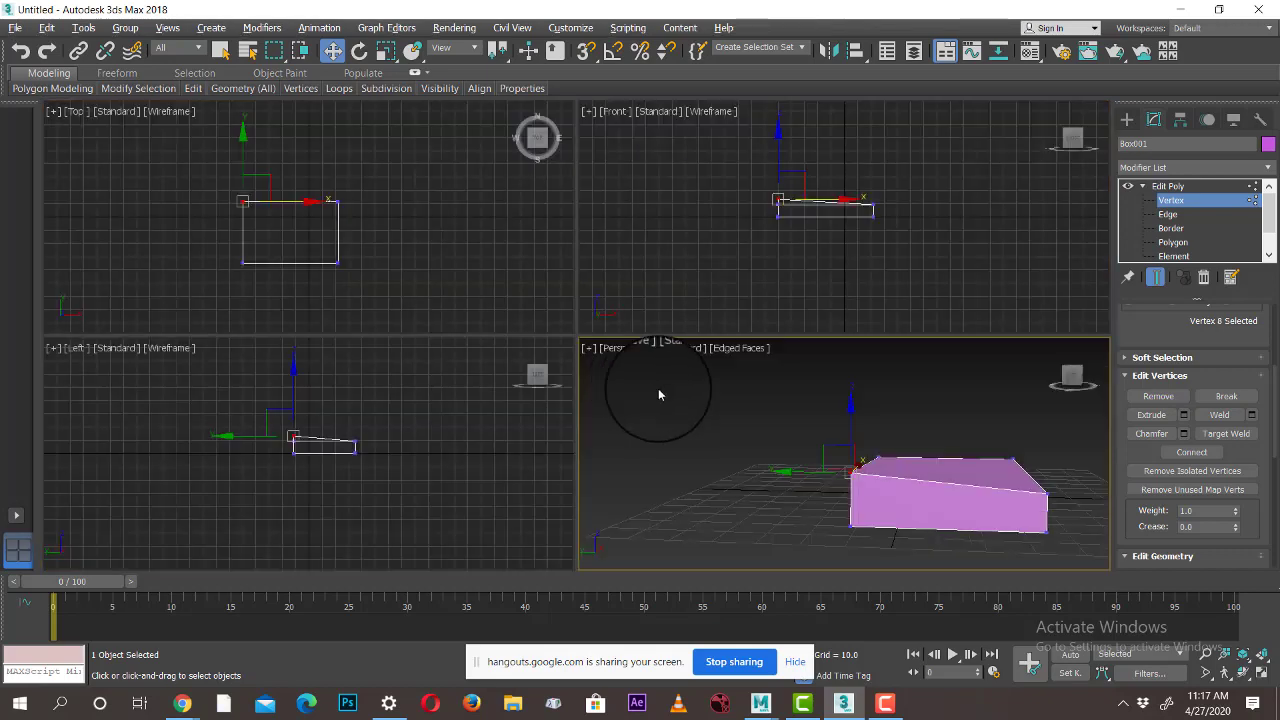
middle_click(437, 425)
key(alt+w)
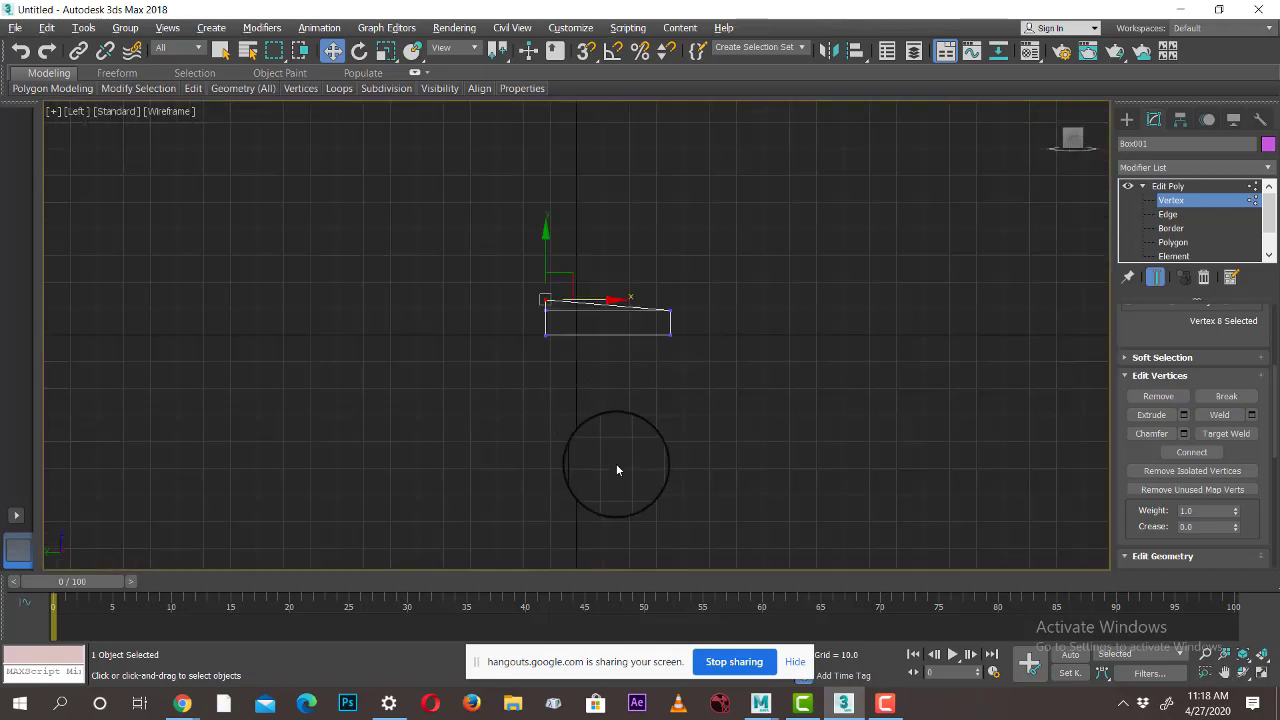
scroll(680, 400, up, 4)
middle_drag(659, 384, 711, 474)
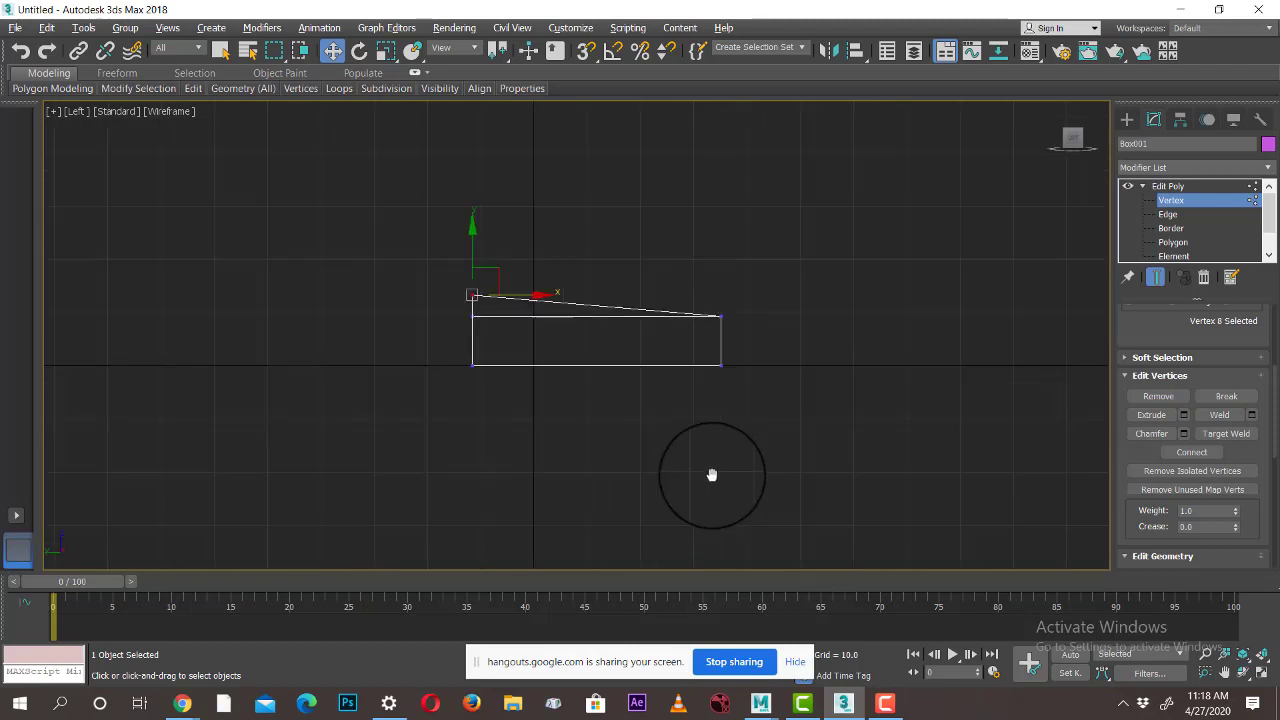
scroll(558, 308, up, 4)
middle_drag(570, 335, 599, 390)
click(366, 321)
drag(328, 303, 460, 354)
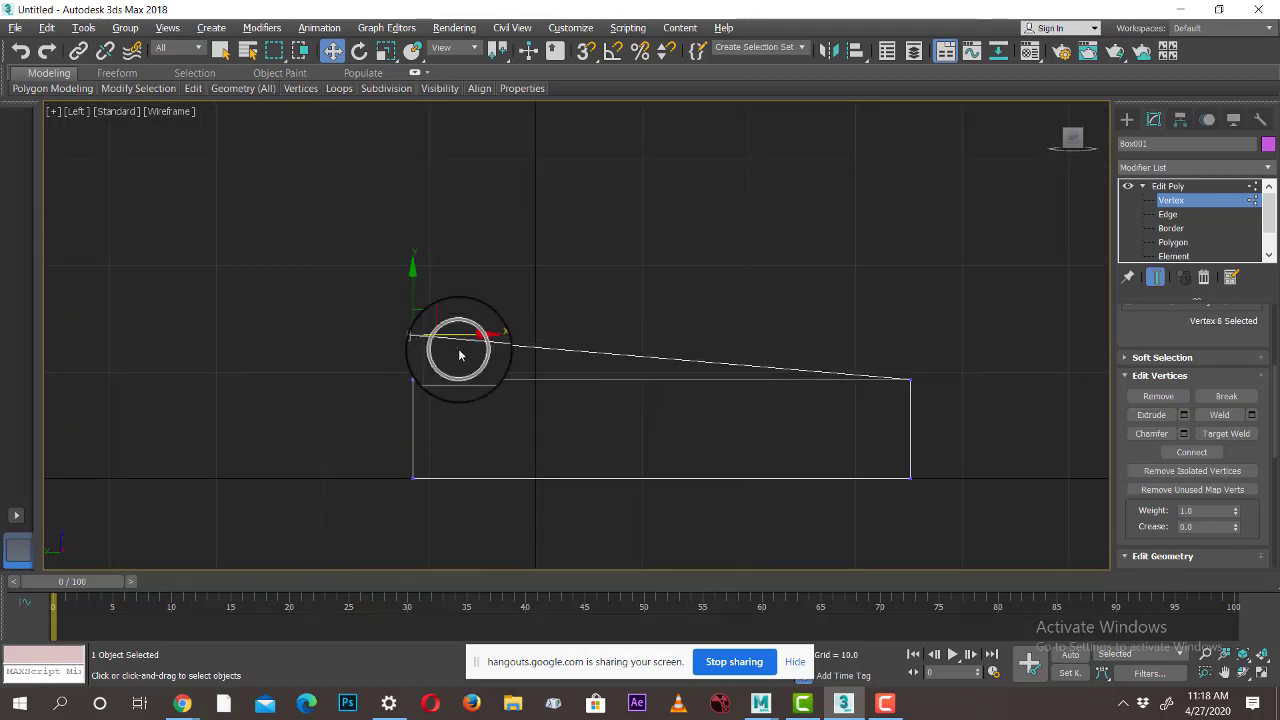
Turn on 3D snapping and check the Enable Axis Constraints option in the snap settings
click(588, 52)
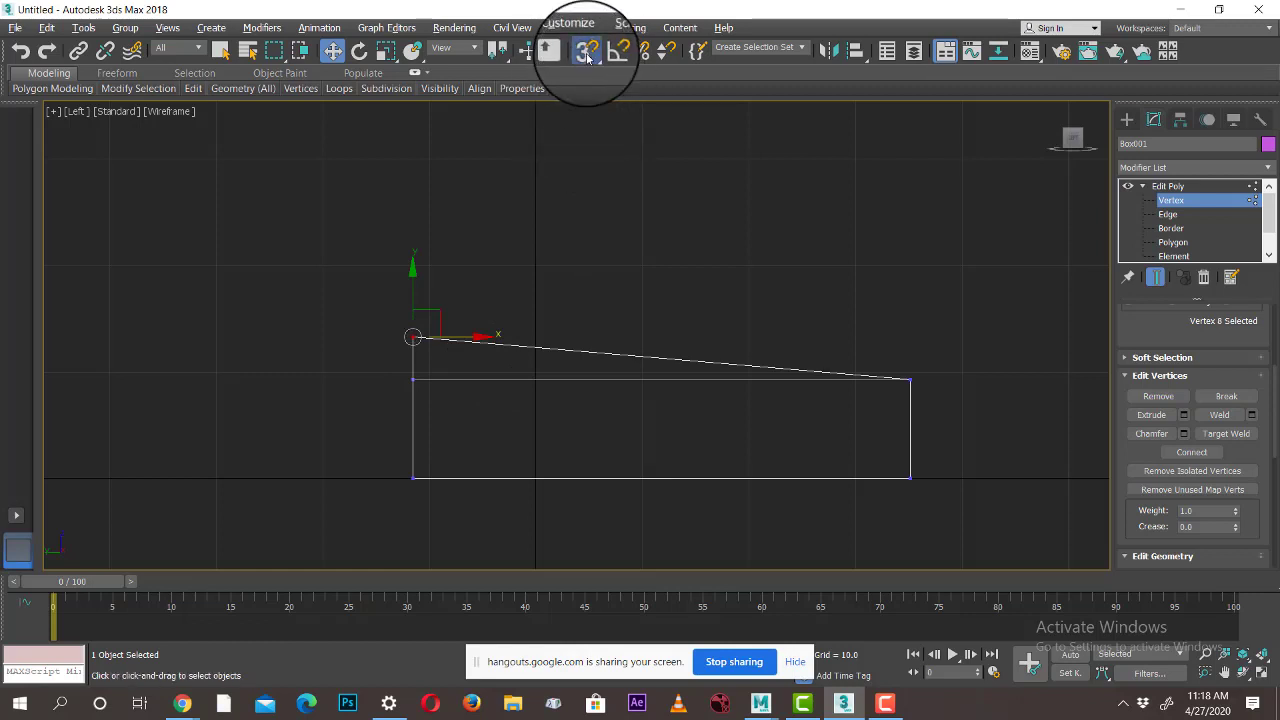
right_click(588, 52)
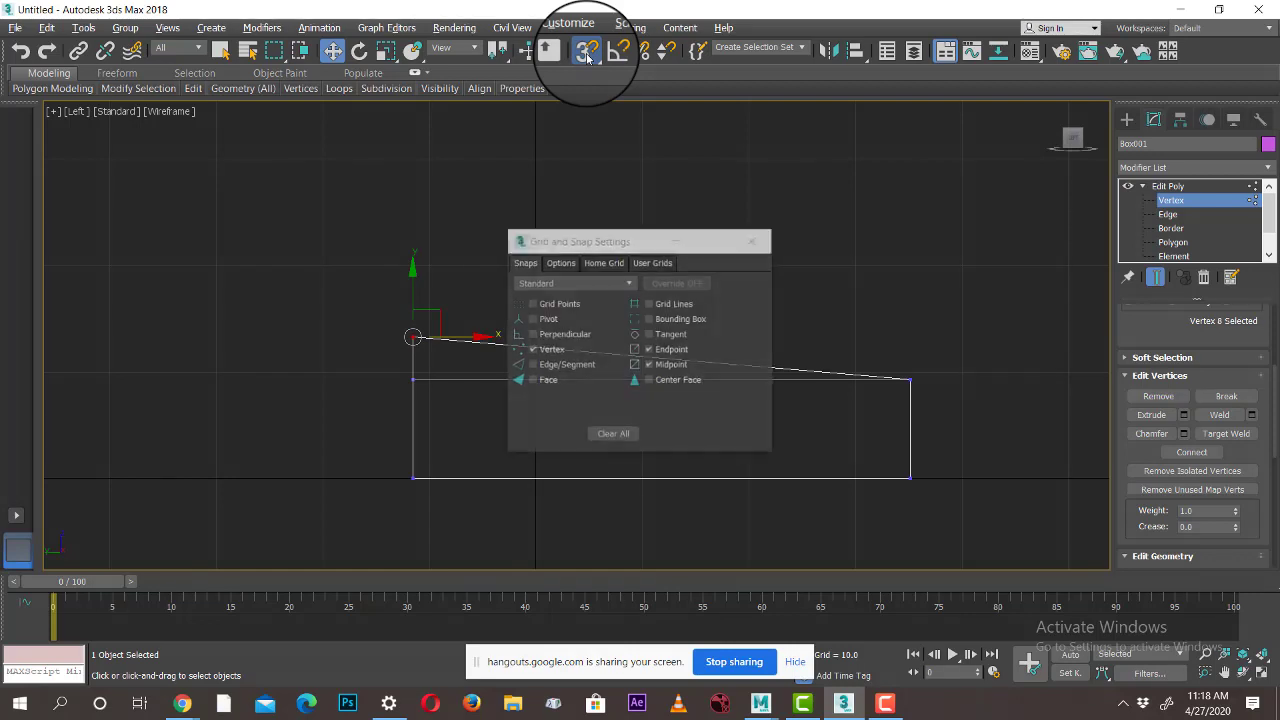
click(560, 262)
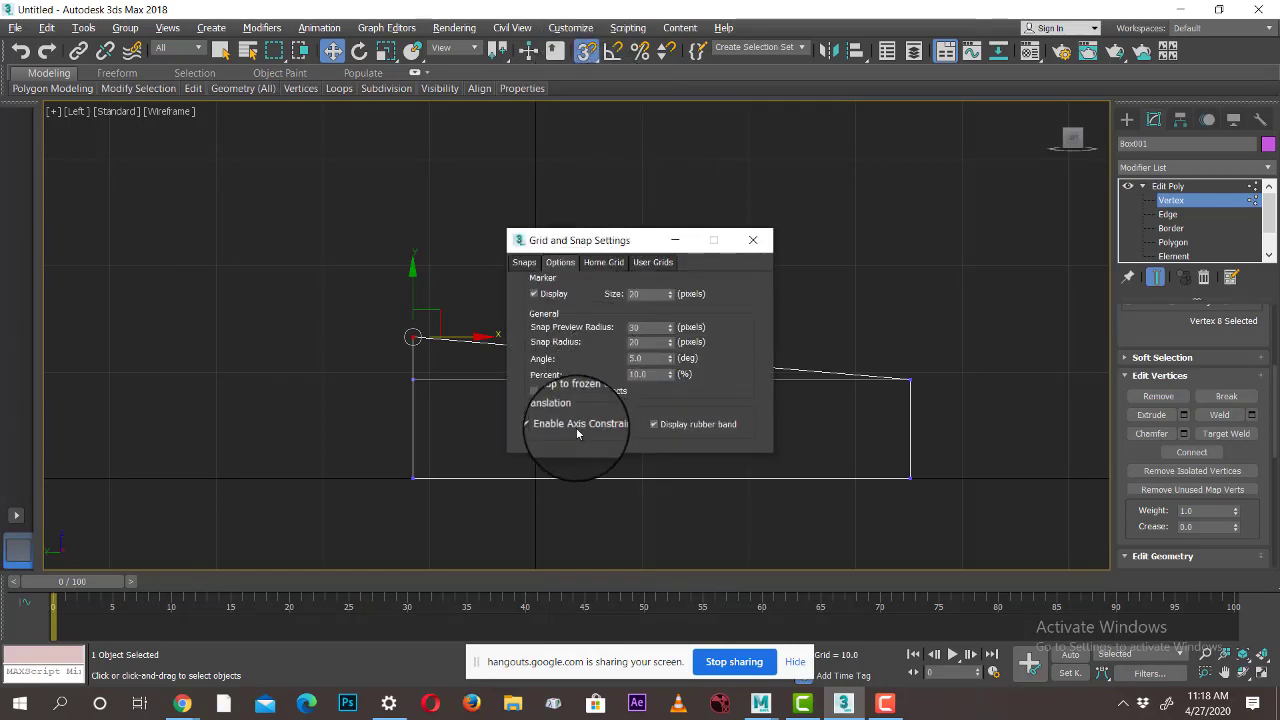
click(753, 240)
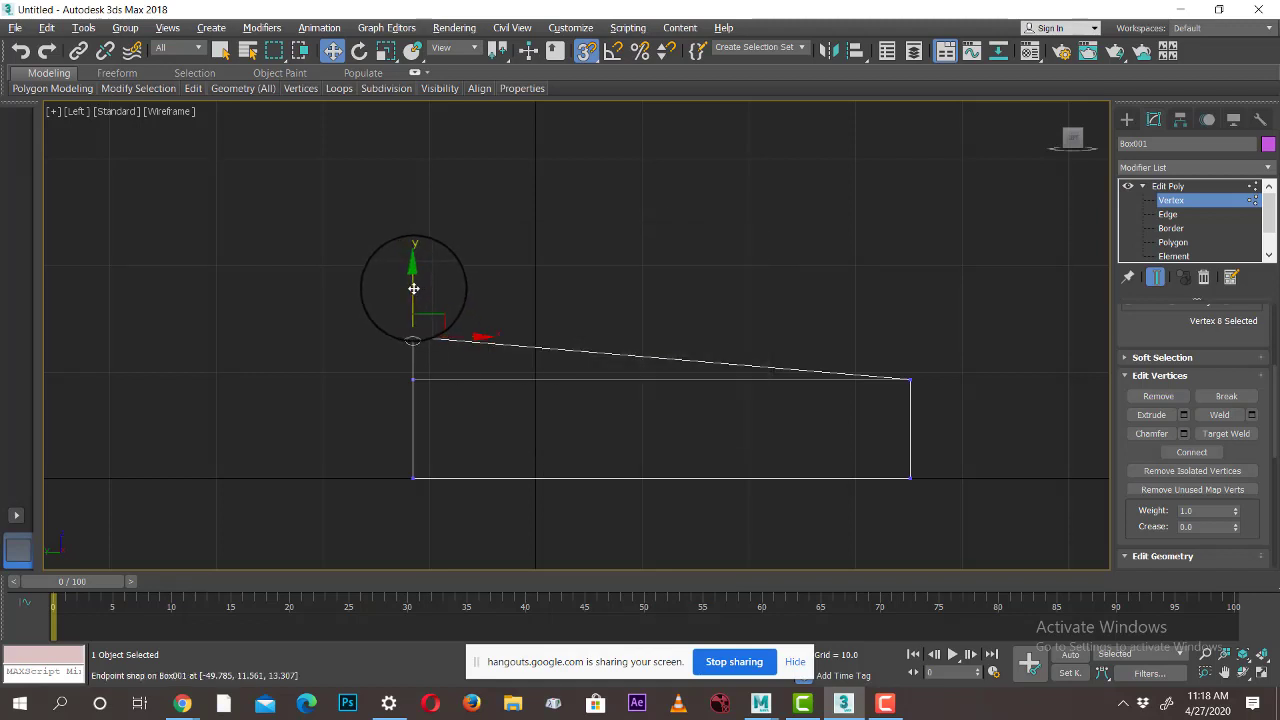
Snap the raised vertex vertically down to the level of the other top vertices and inspect the box in the other views
drag(413, 288, 614, 390)
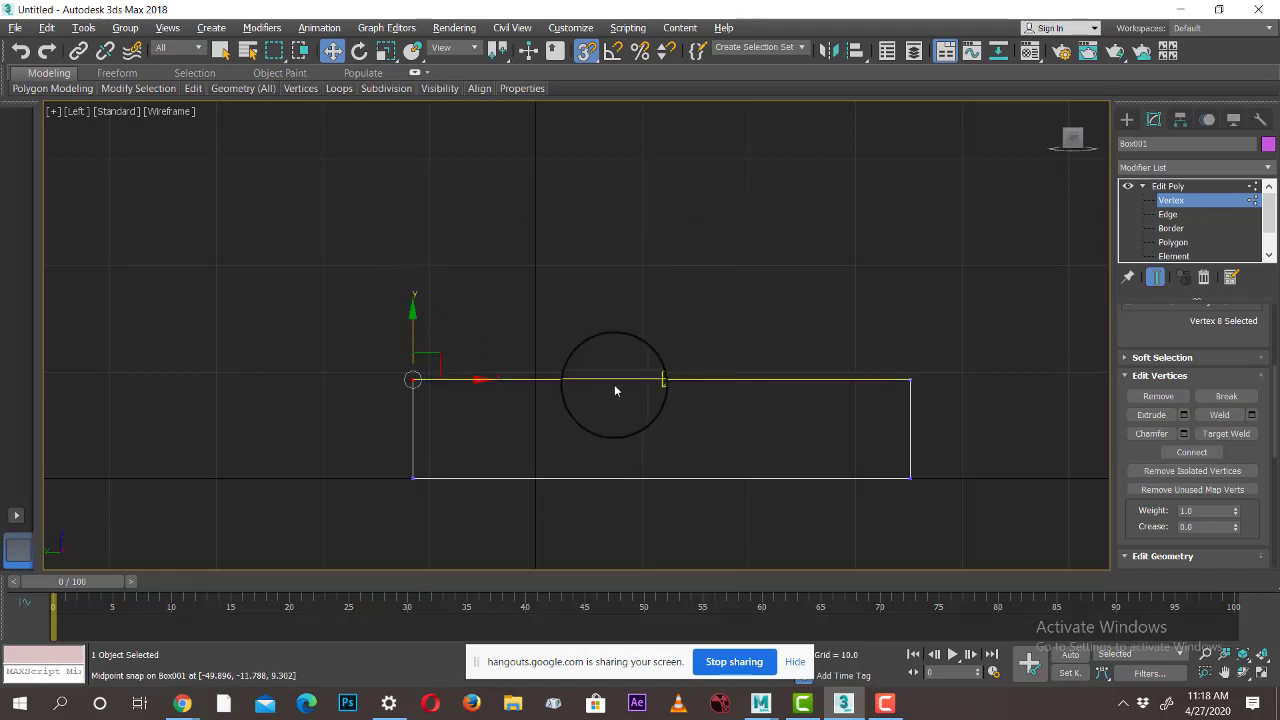
key(alt+w)
right_click(890, 451)
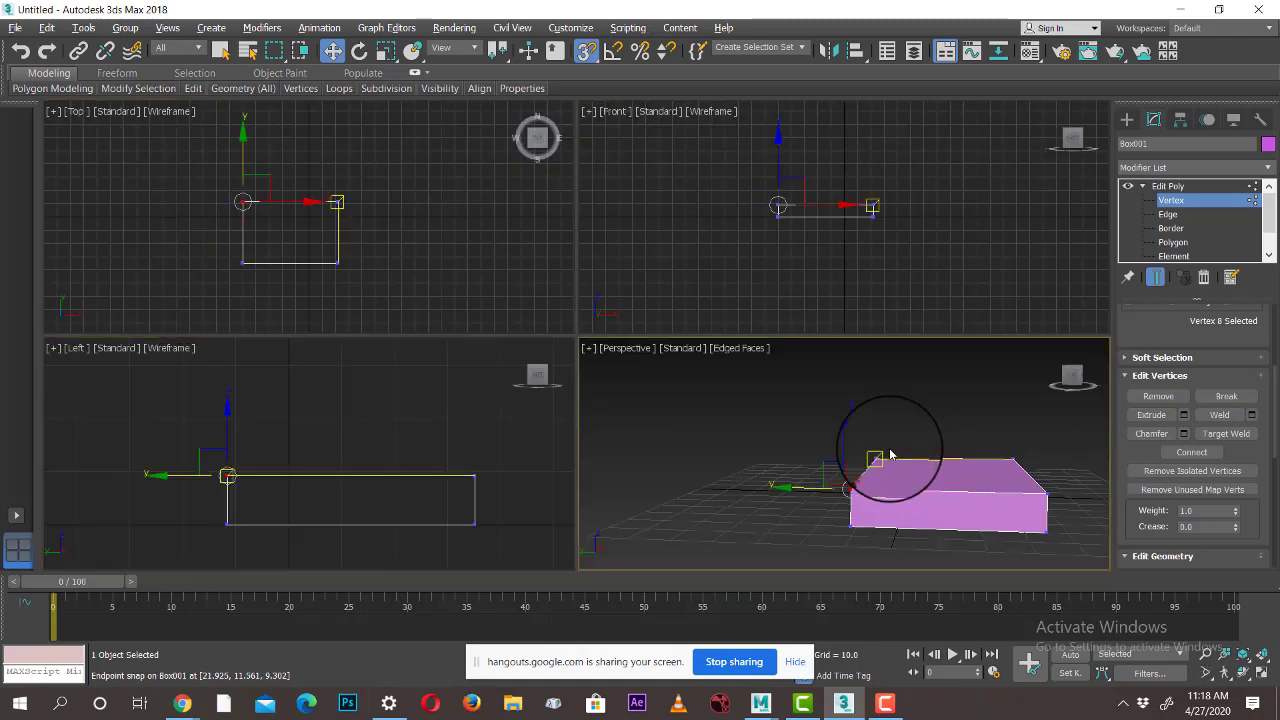
right_click(866, 254)
scroll(866, 251, up, 3)
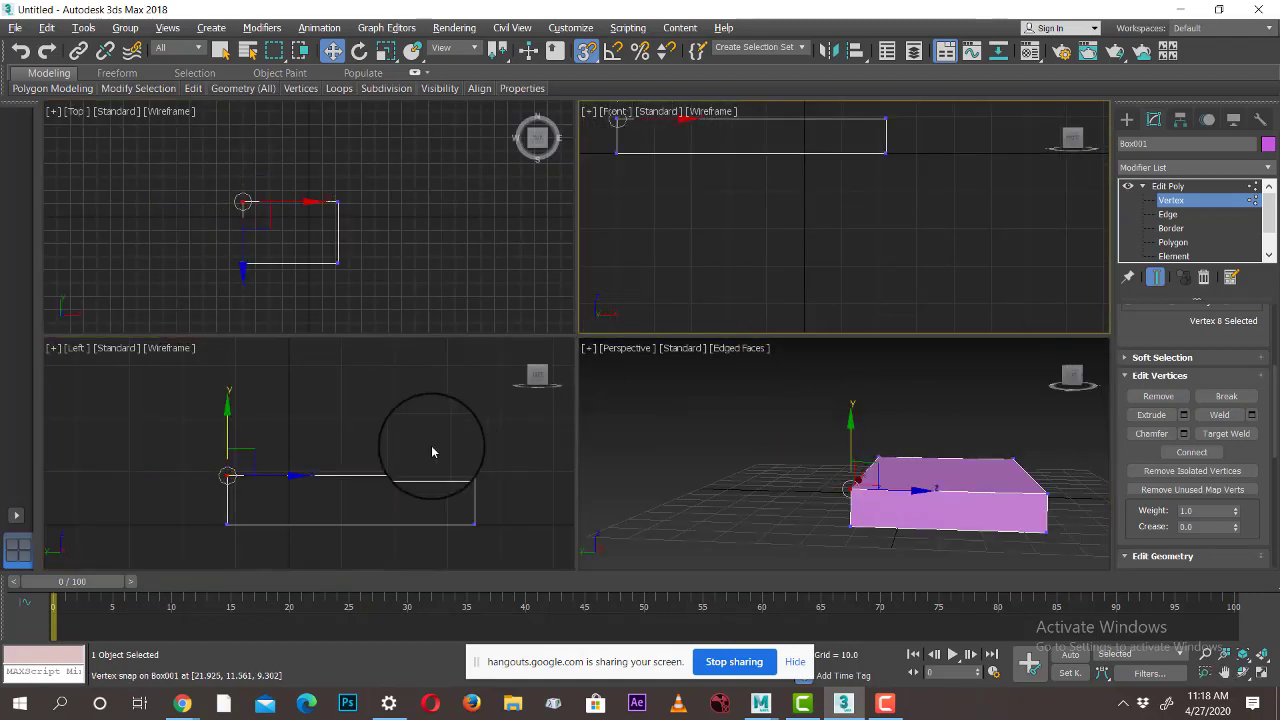
scroll(432, 452, up, 4)
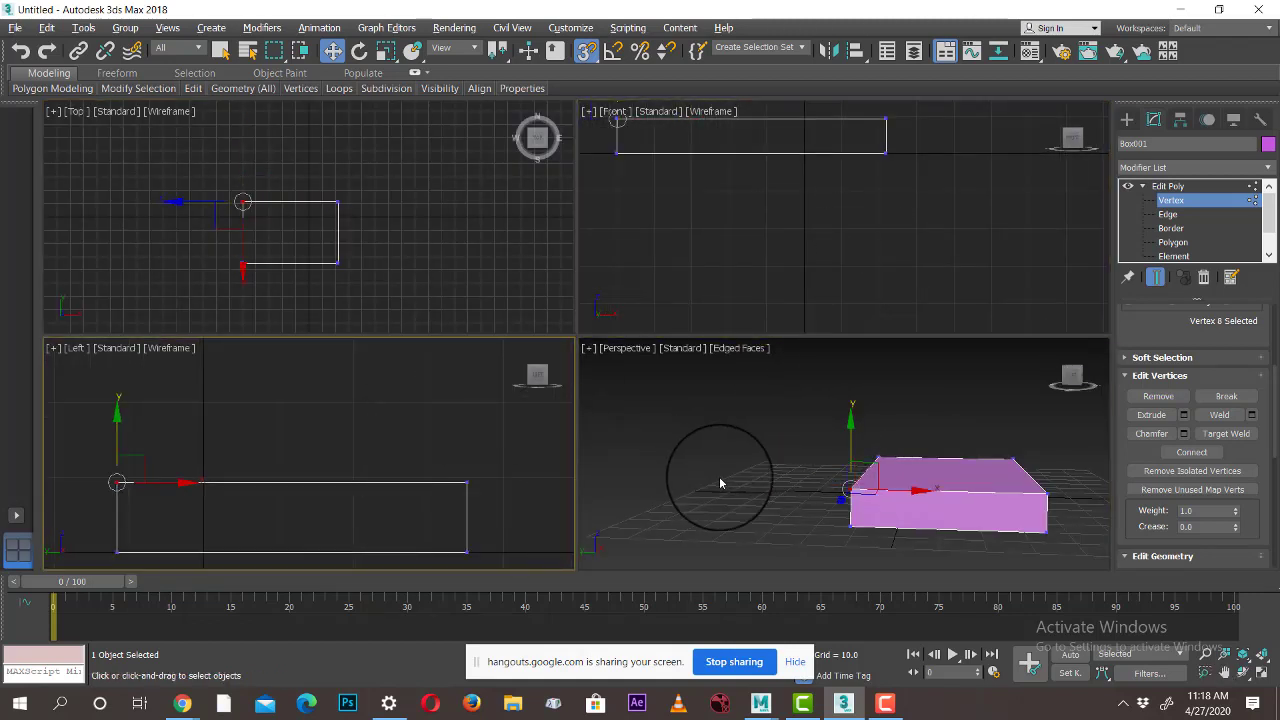
middle_drag(720, 483, 731, 500)
key(alt+w)
alt+middle_drag(688, 450, 719, 480)
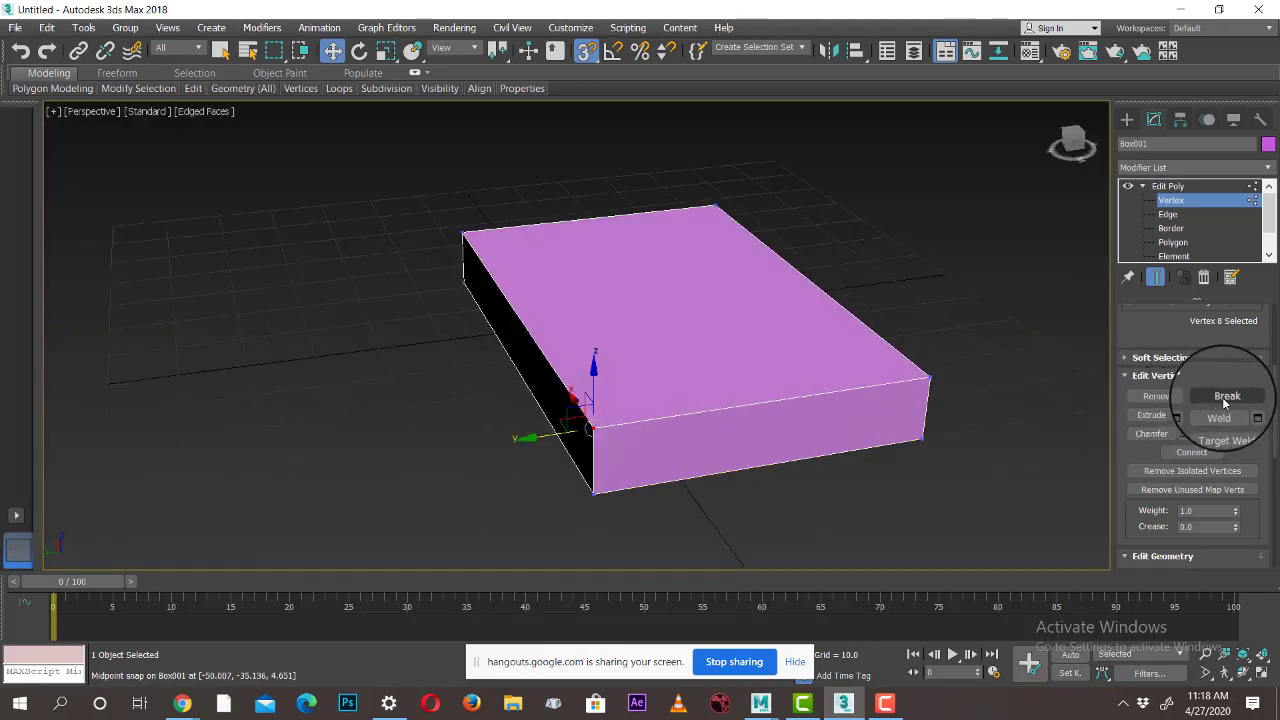
scroll(540, 446, down, 2)
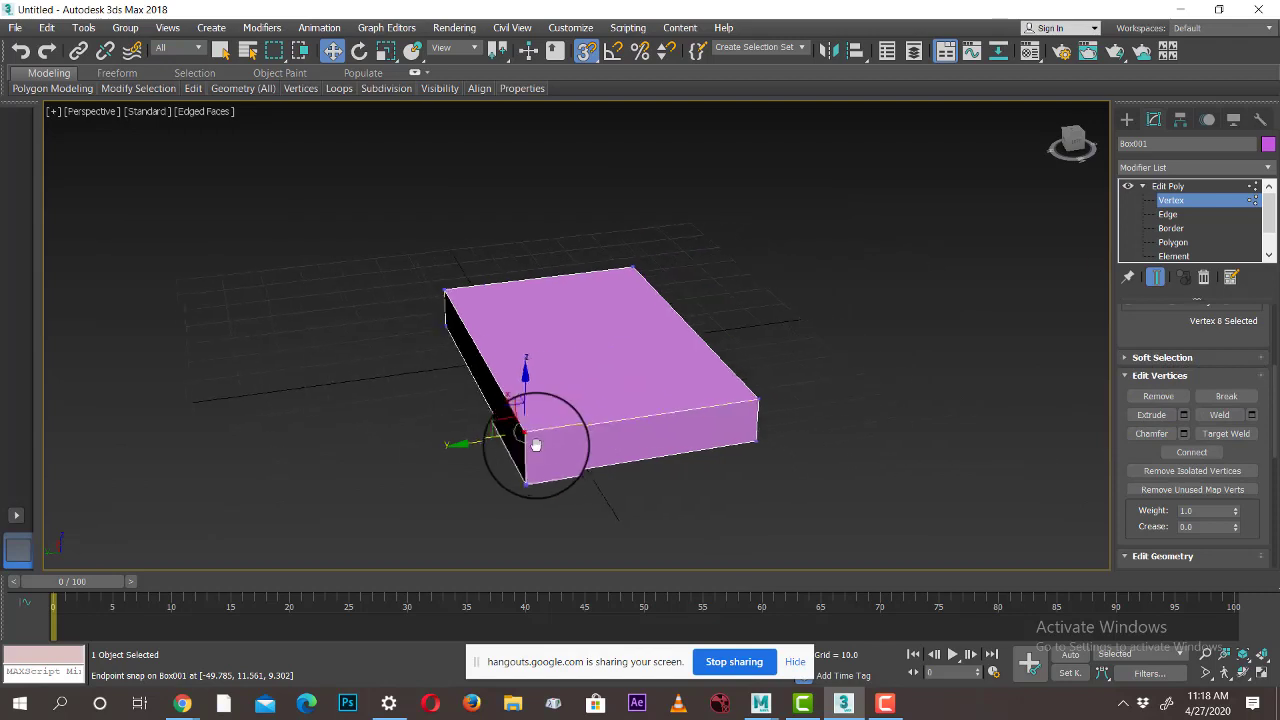
Select the two vertices at the box's near corner edge and extrude them with a height of 19.492
click(875, 321)
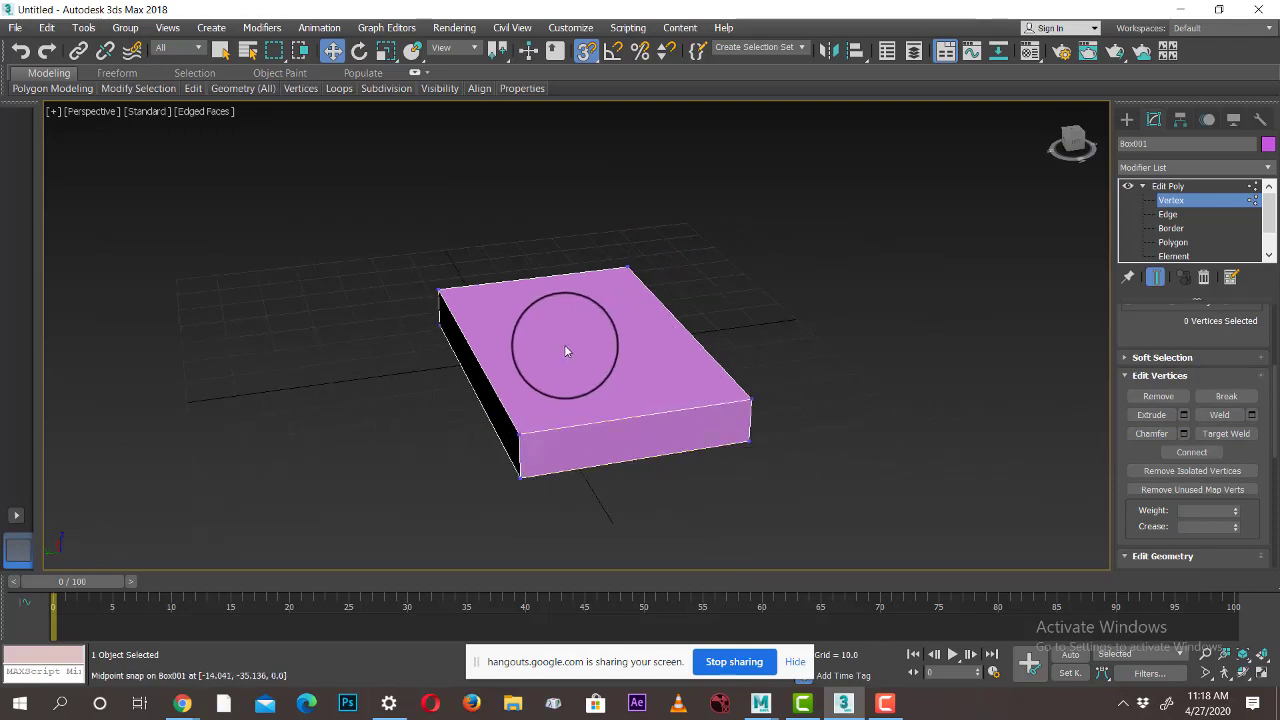
alt+middle_drag(566, 349, 688, 354)
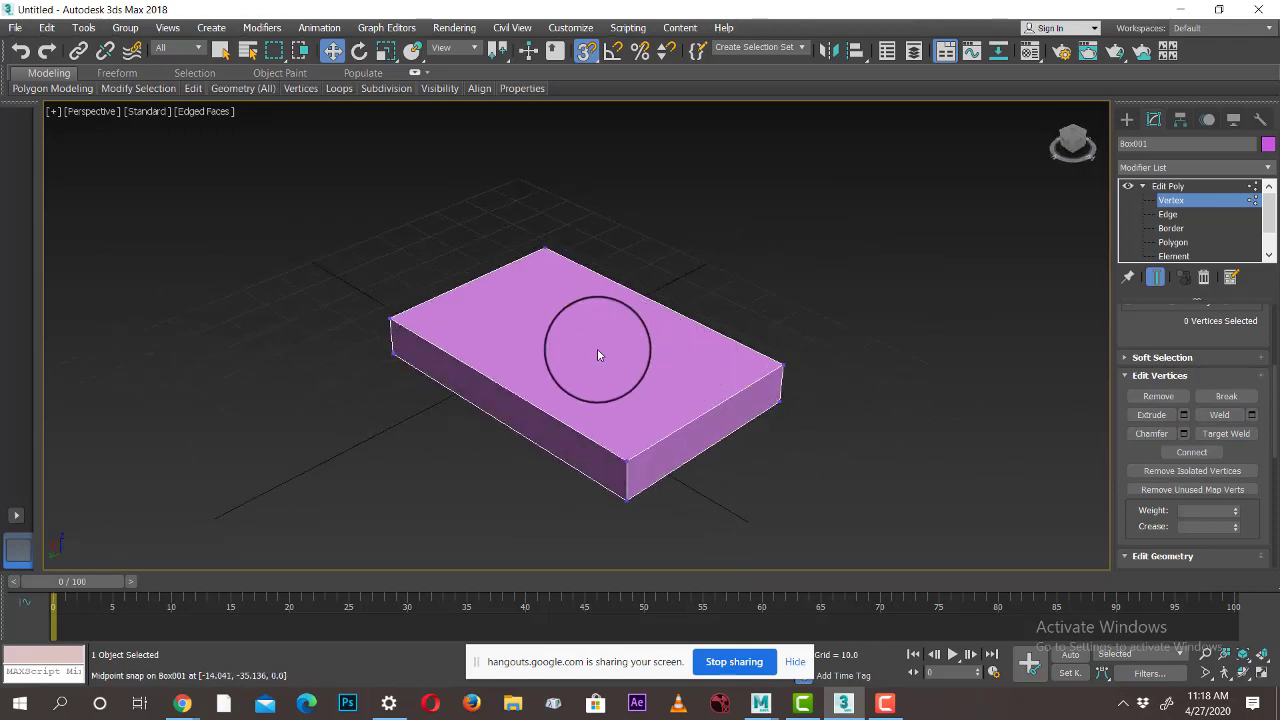
alt+middle_drag(597, 355, 614, 346)
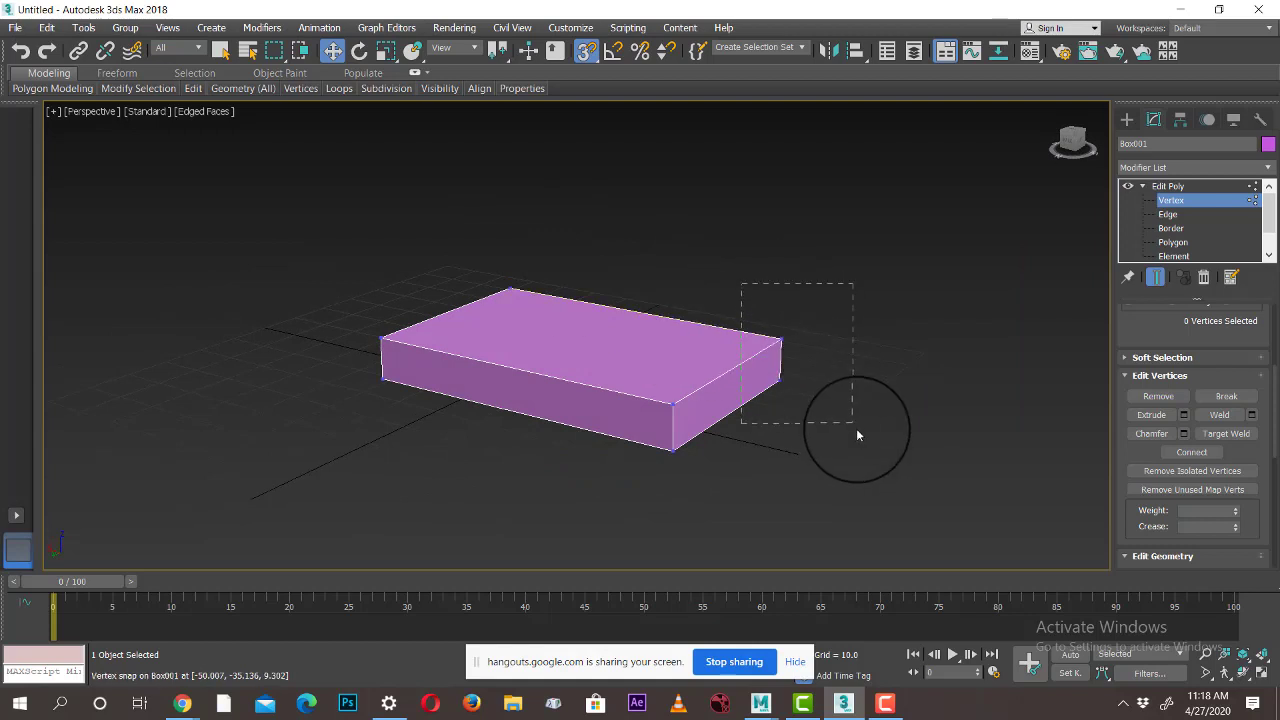
drag(857, 430, 843, 430)
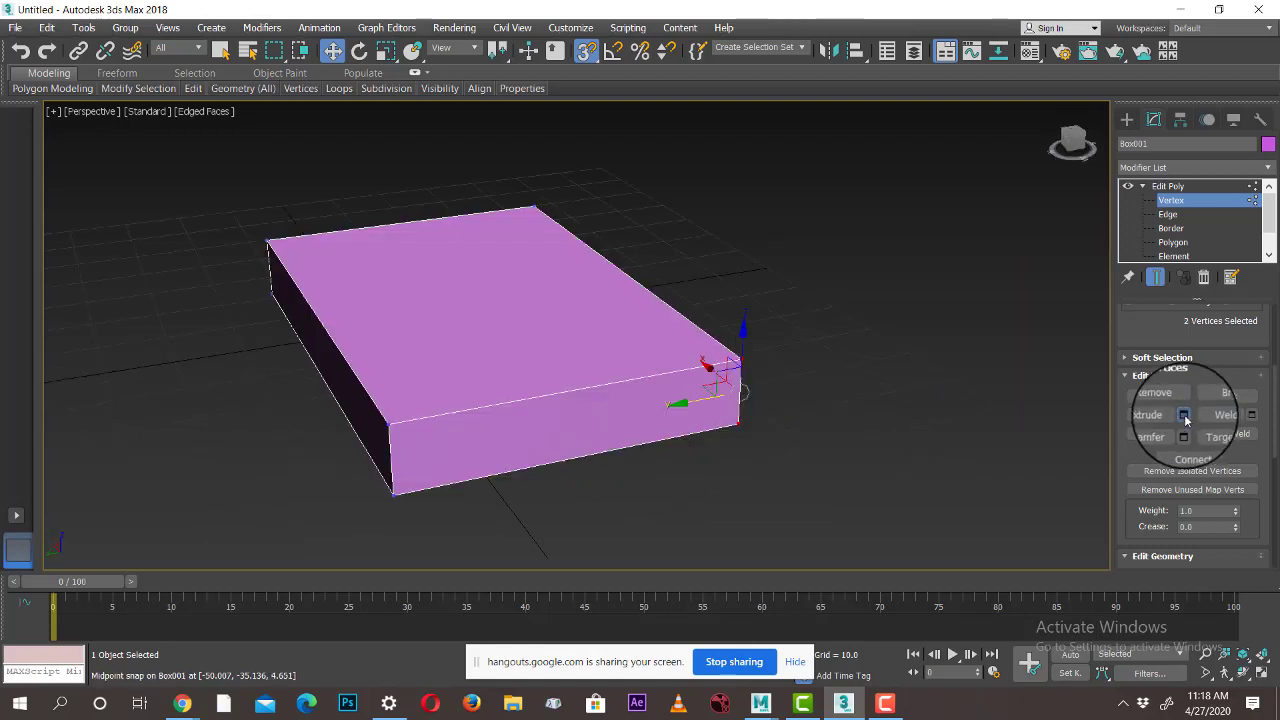
click(1184, 415)
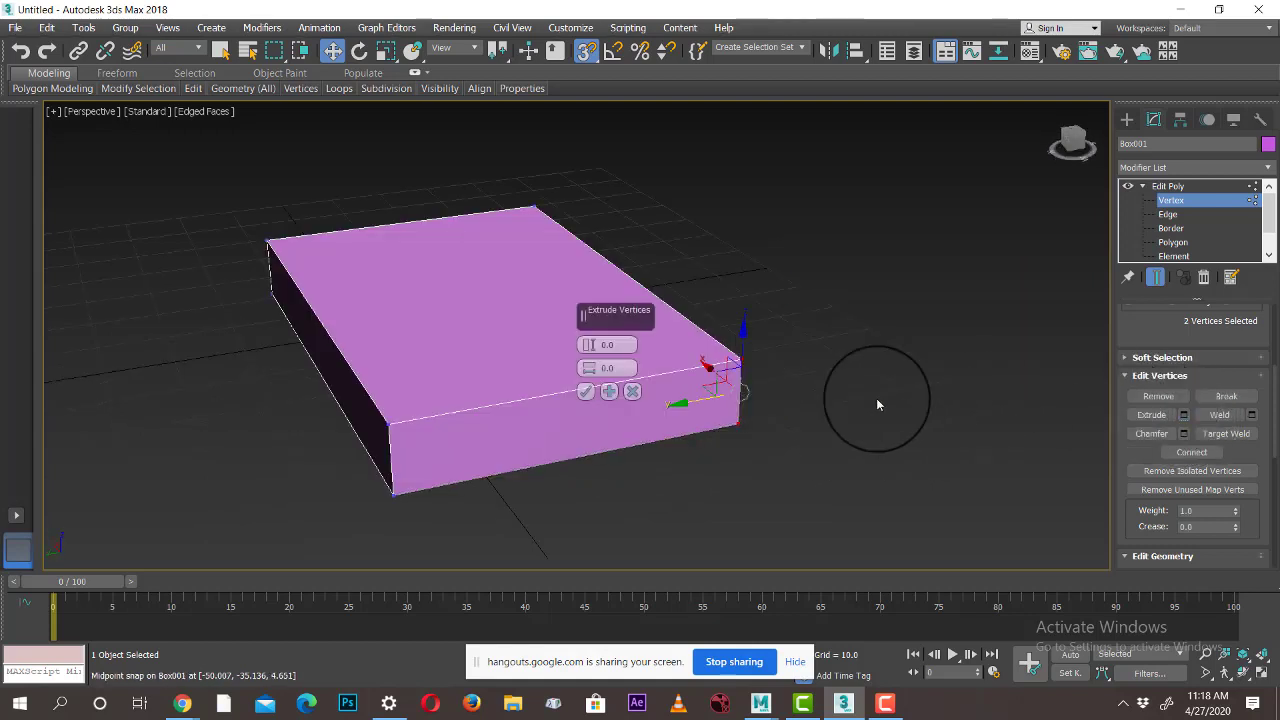
drag(589, 344, 623, 223)
alt+middle_drag(797, 374, 754, 376)
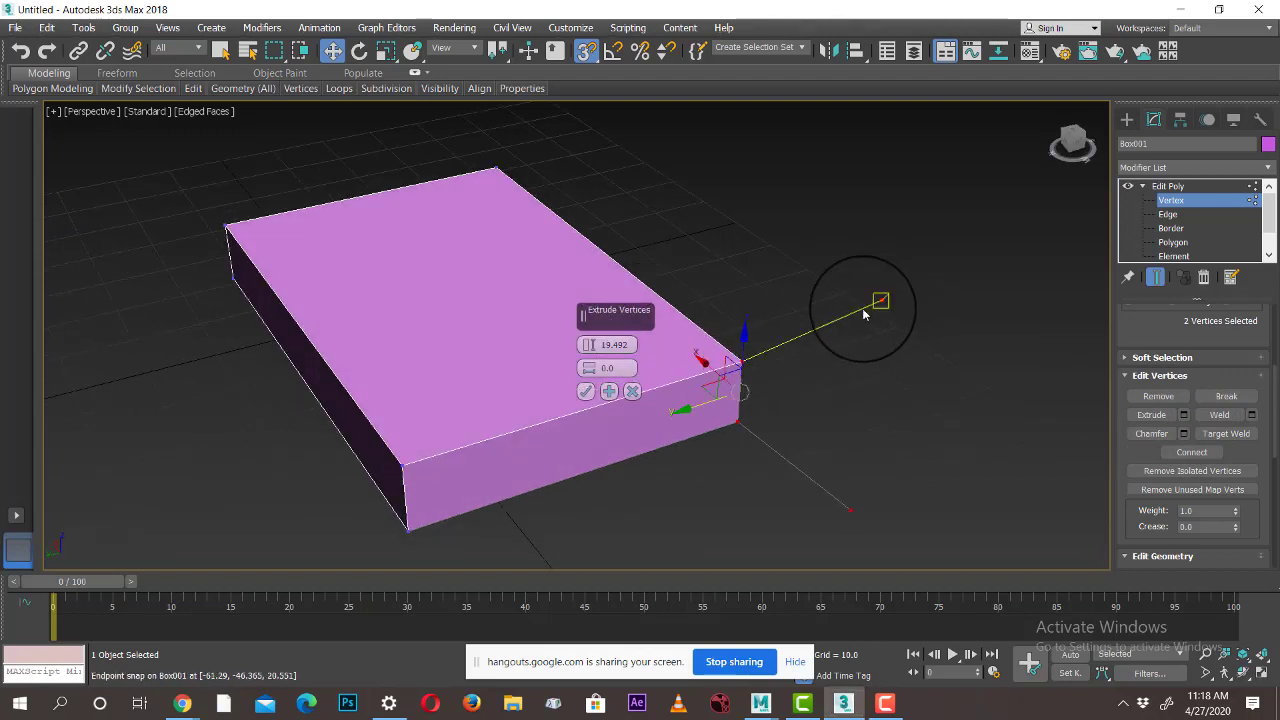
alt+middle_drag(880, 429, 926, 443)
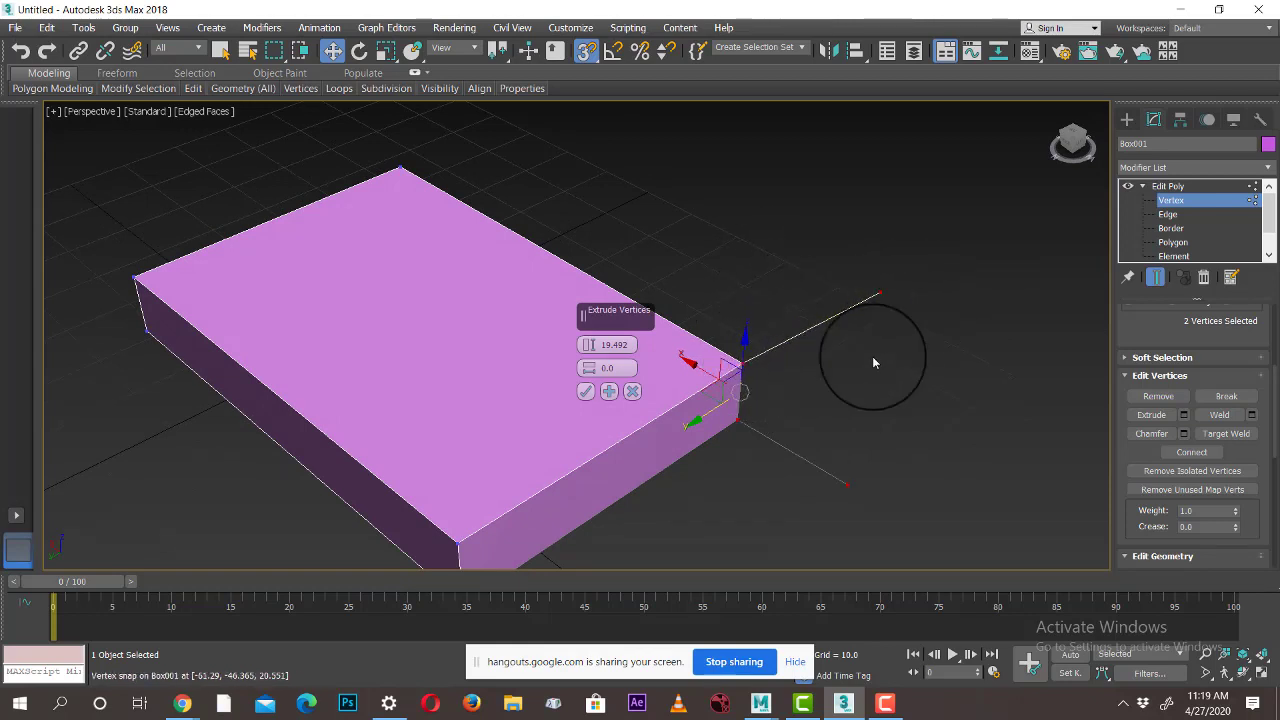
alt+middle_drag(873, 362, 811, 374)
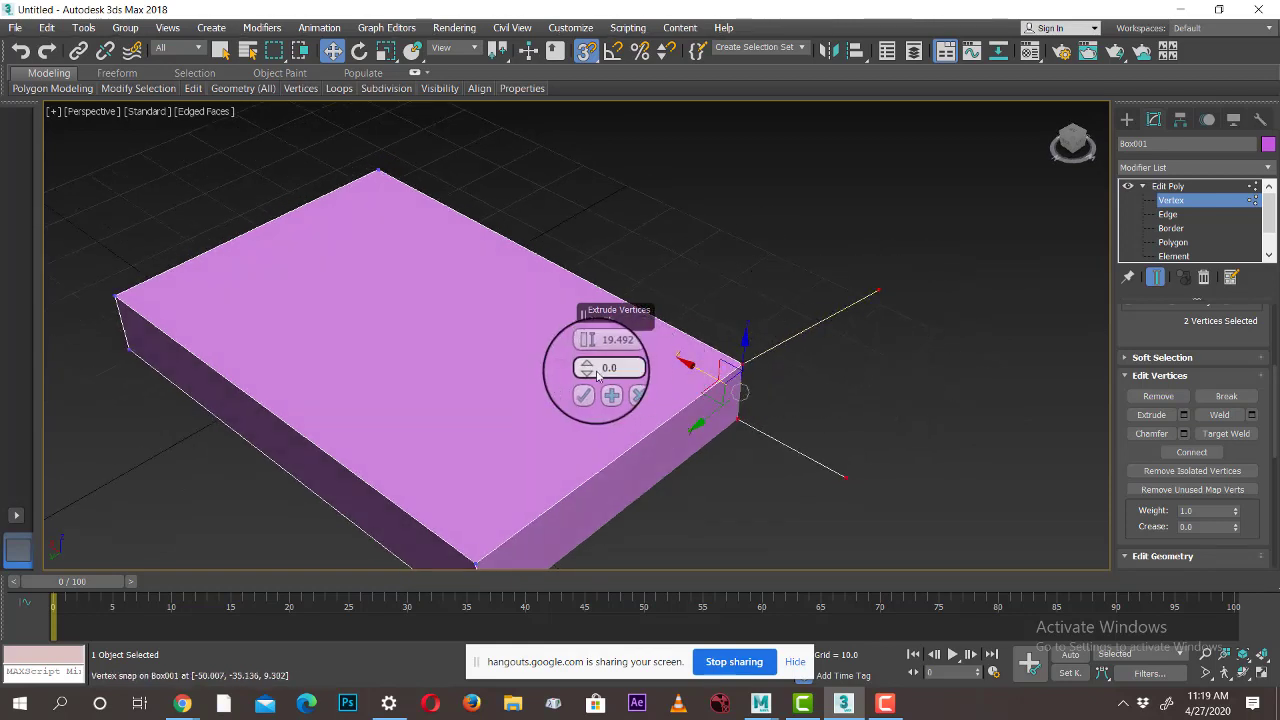
Widen the base of the vertex extrusion to 3.836 and adjust its height to 19.803
drag(588, 372, 600, 346)
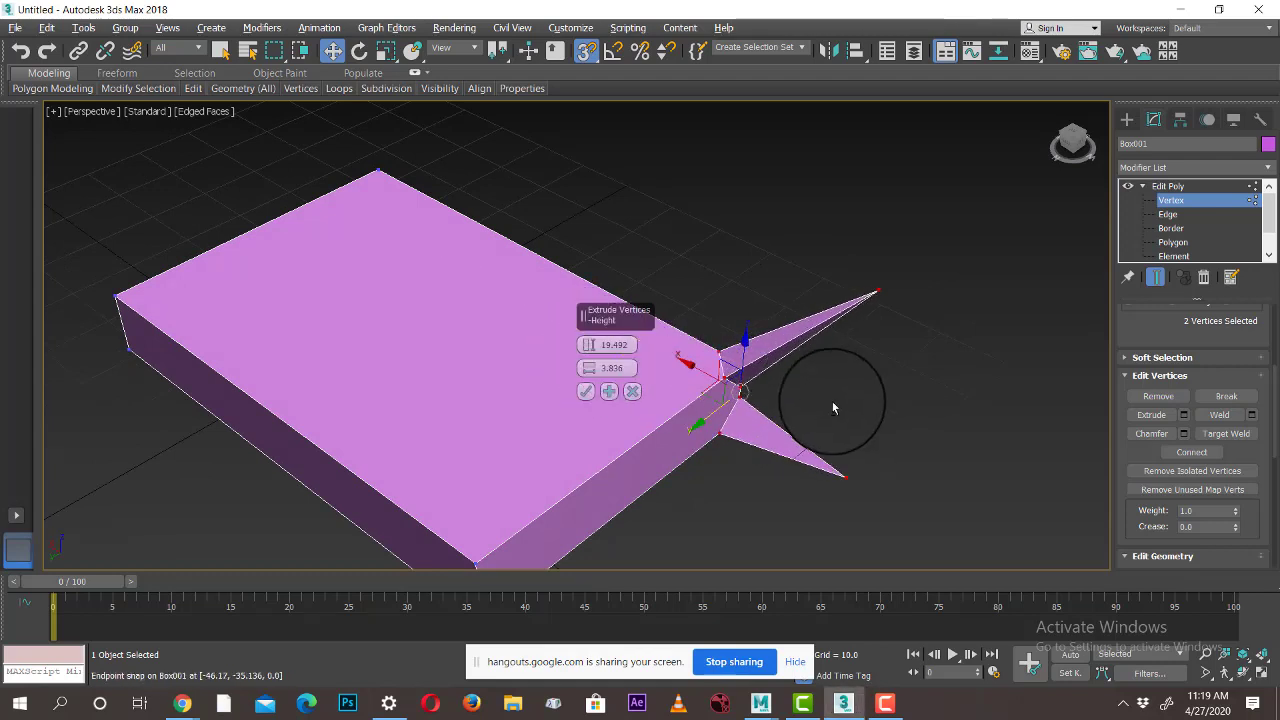
alt+middle_drag(834, 406, 857, 468)
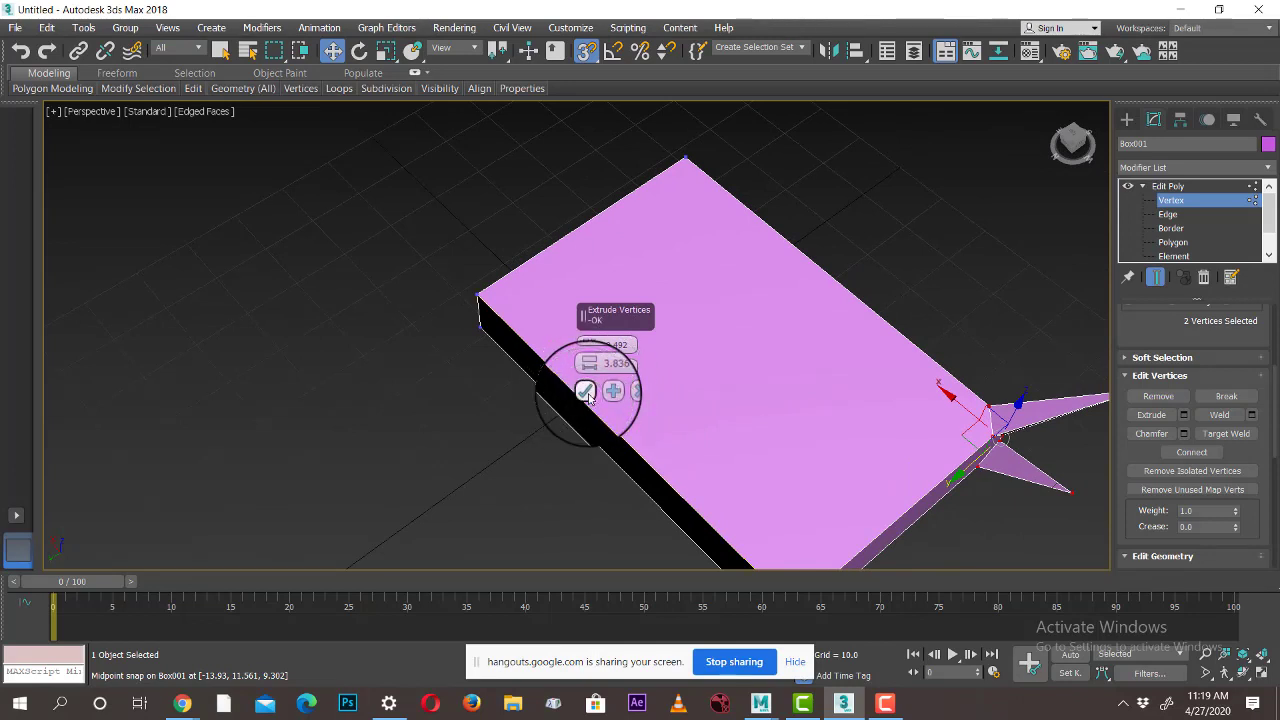
alt+middle_drag(762, 439, 677, 414)
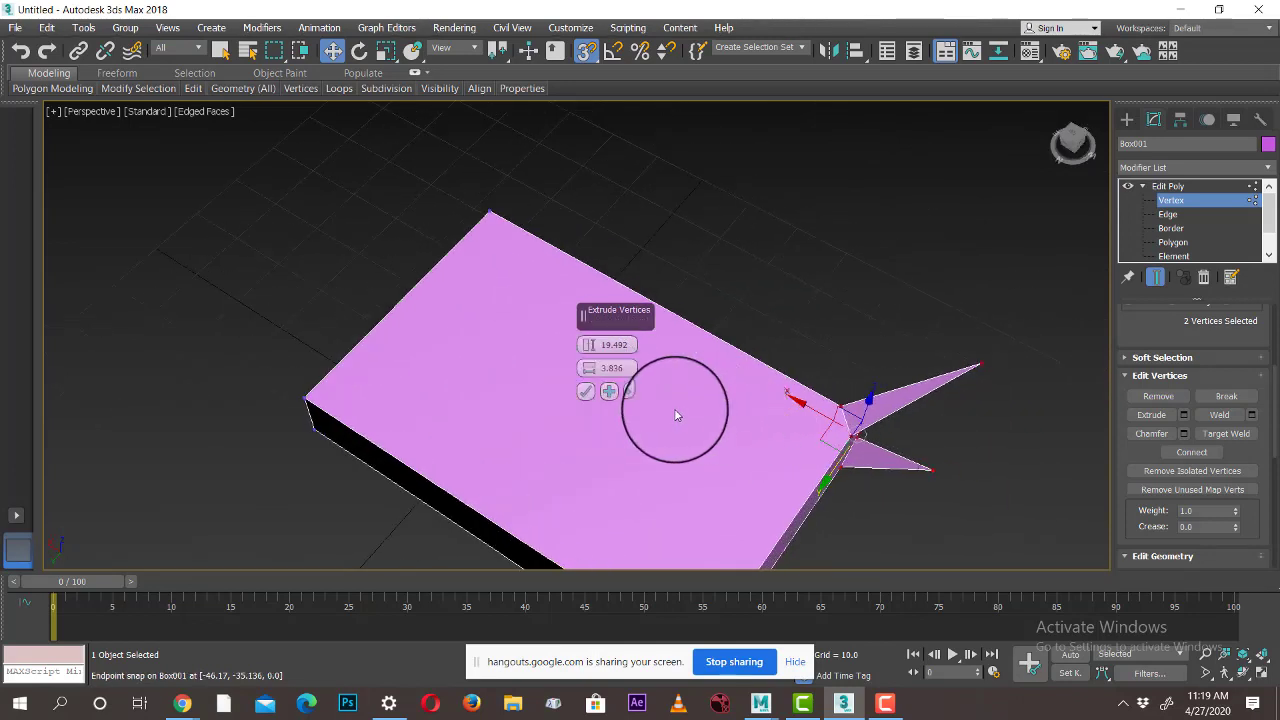
middle_drag(1013, 373, 961, 401)
key(ctrl+z)
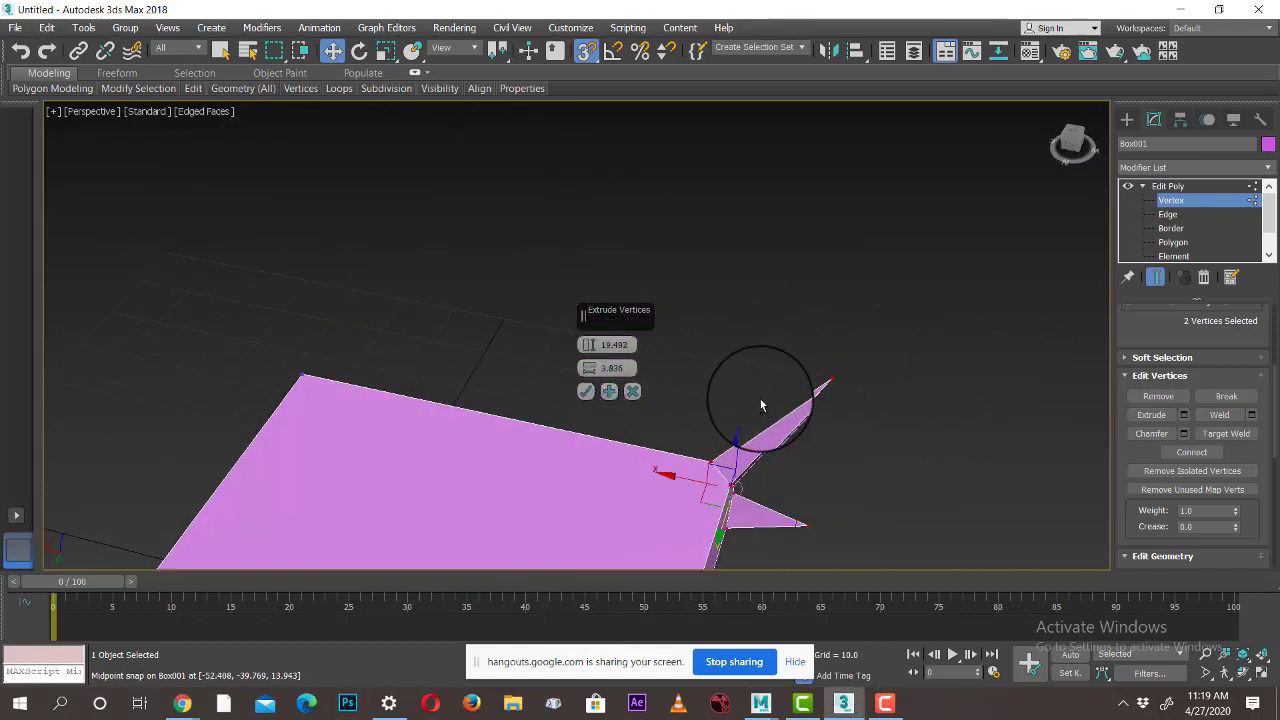
click(589, 395)
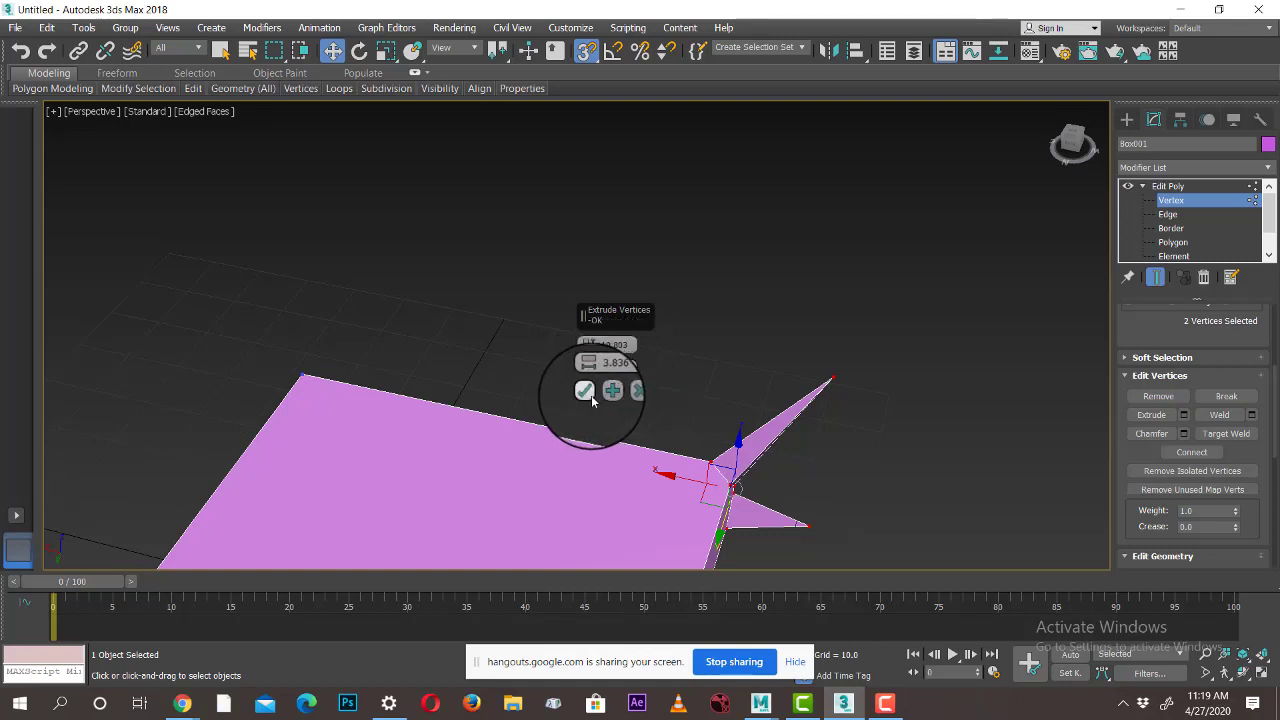
alt+middle_drag(970, 390, 894, 480)
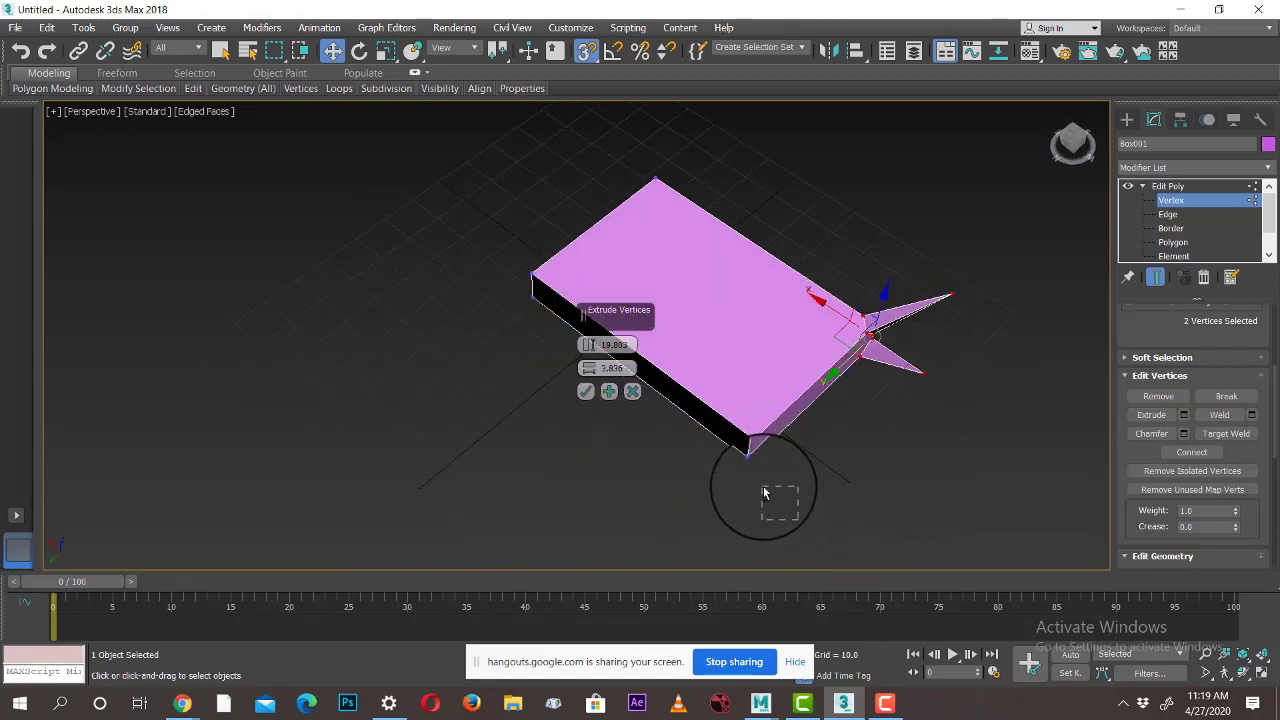
Add the vertices of the other three corners to the extrusion, apply it again from the tips and accept the result
ctrl+drag(828, 494, 722, 332)
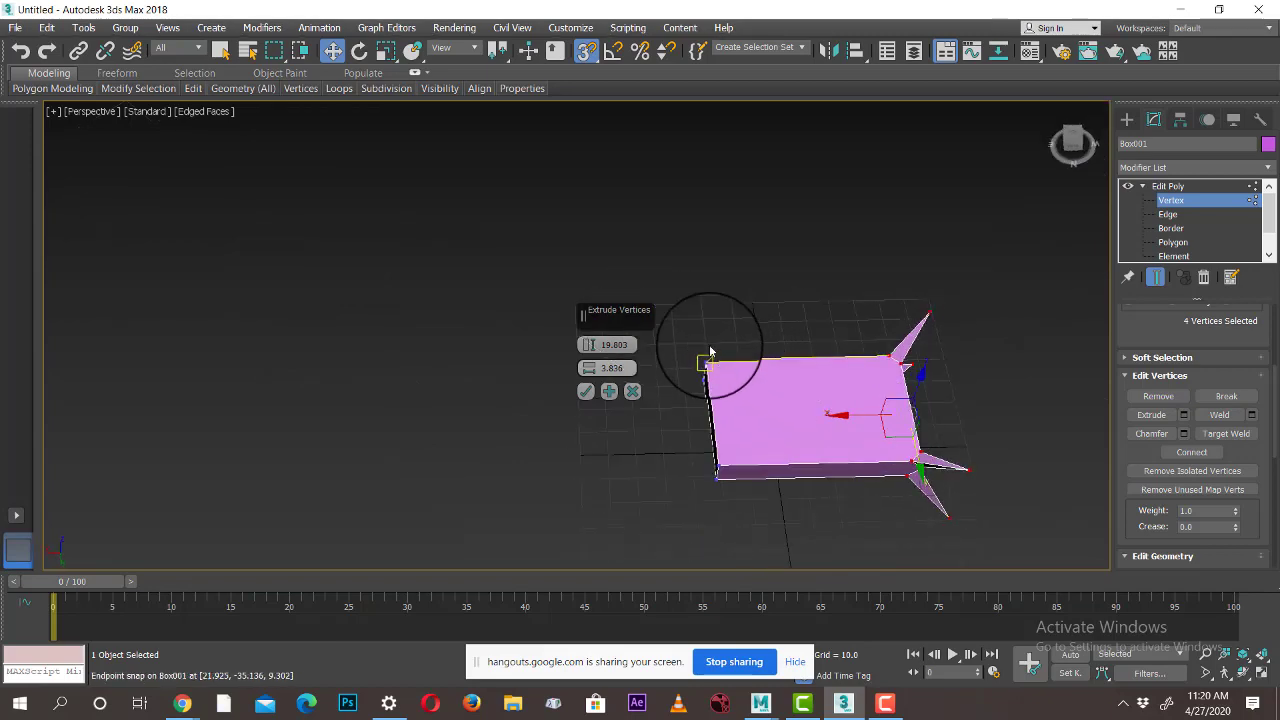
drag(681, 335, 760, 548)
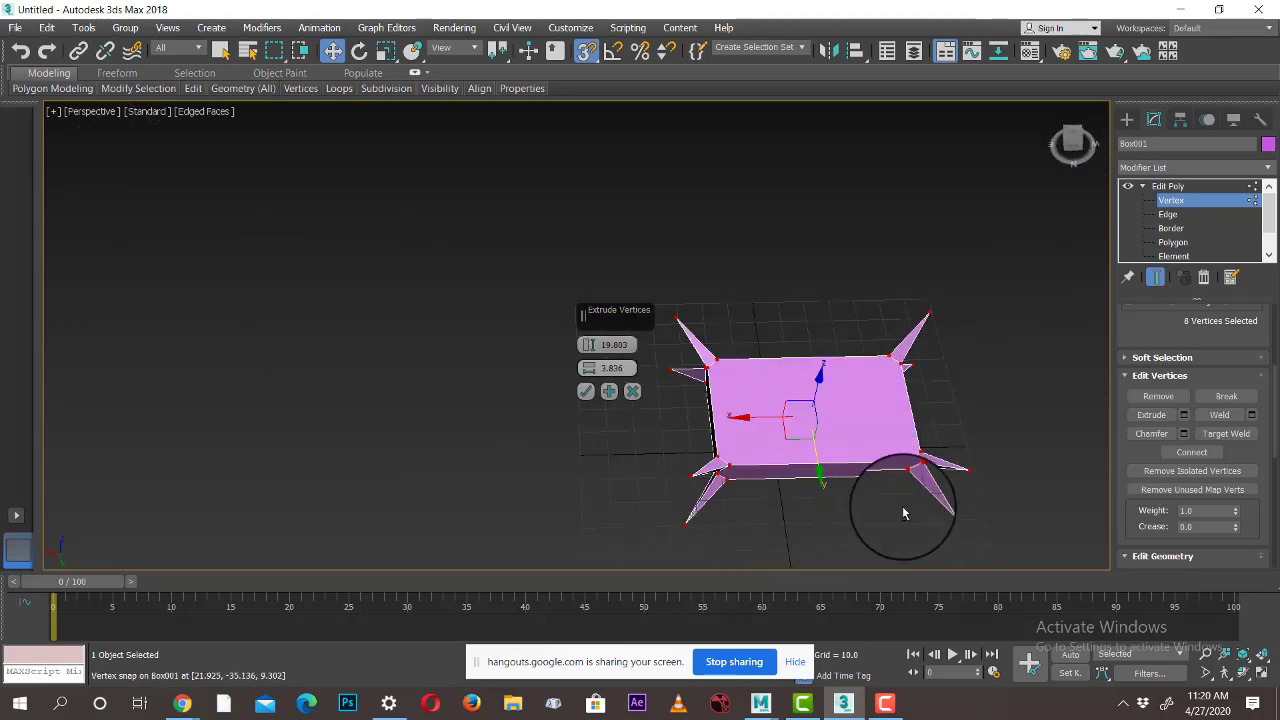
alt+middle_drag(900, 514, 920, 451)
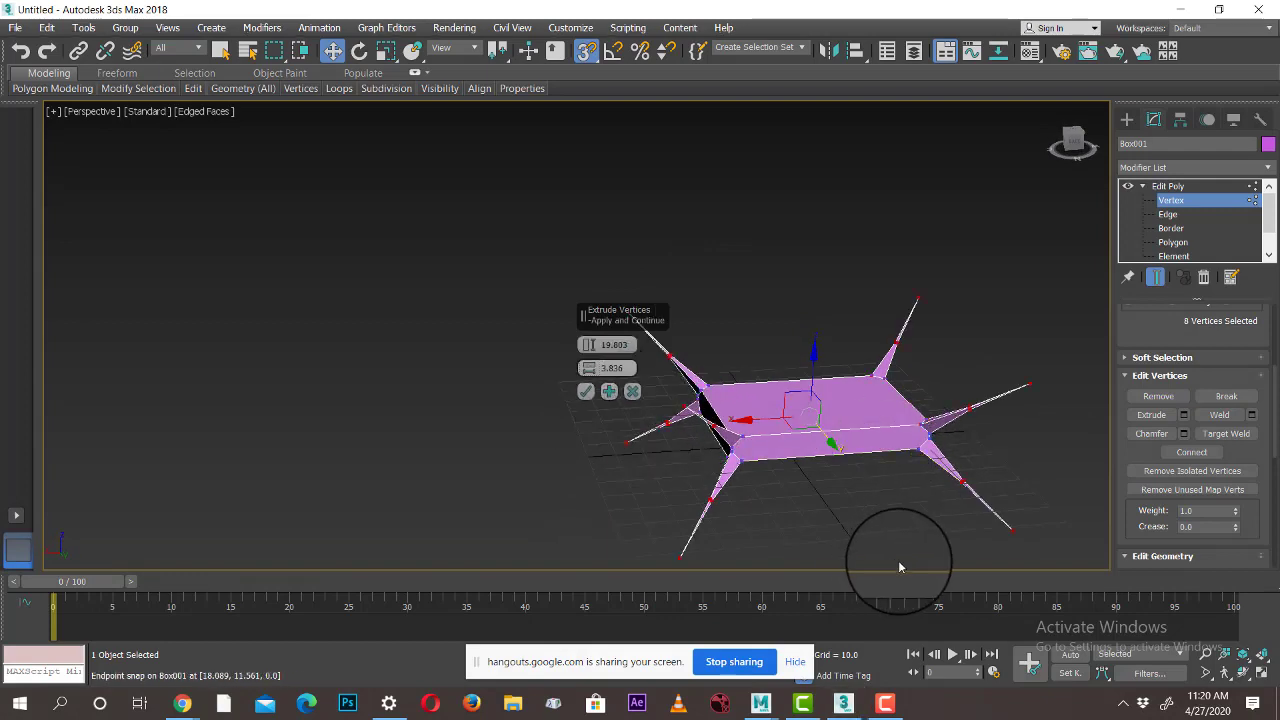
mouse_move(949, 556)
alt+middle_down()
mouse_move(653, 534)
mouse_move(929, 557)
mouse_move(965, 548)
alt+middle_up()
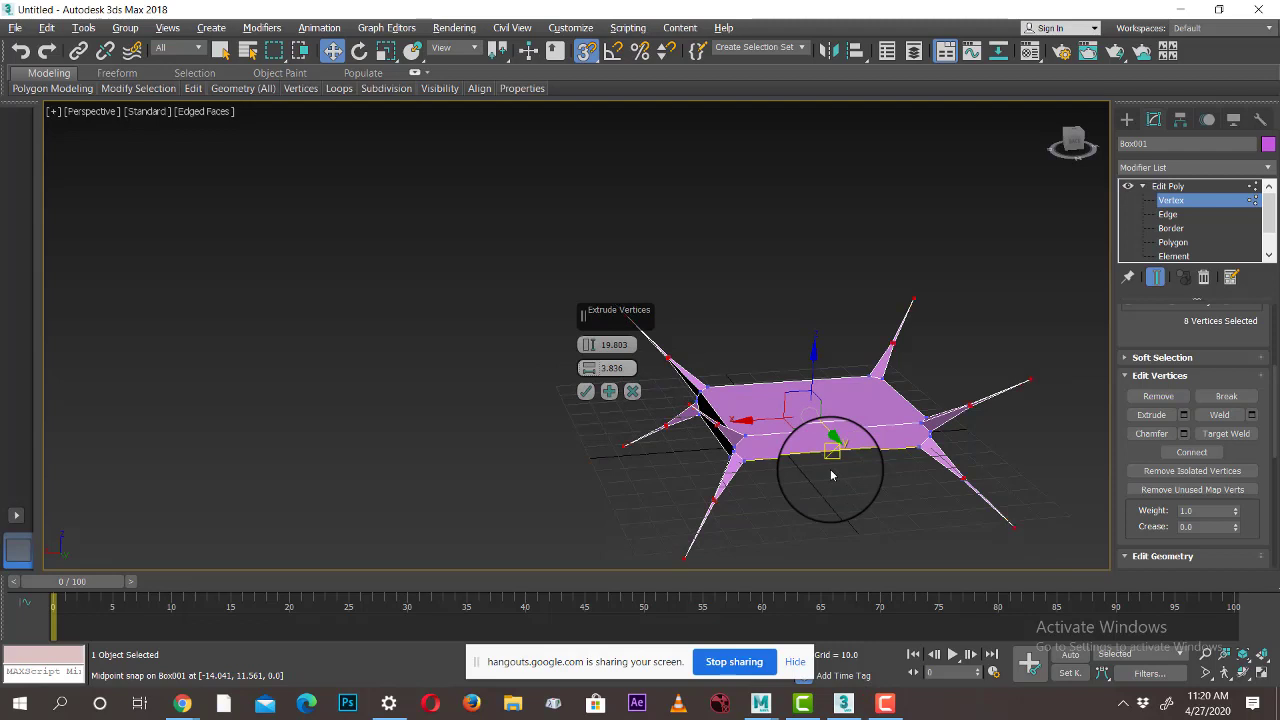
click(612, 391)
click(588, 393)
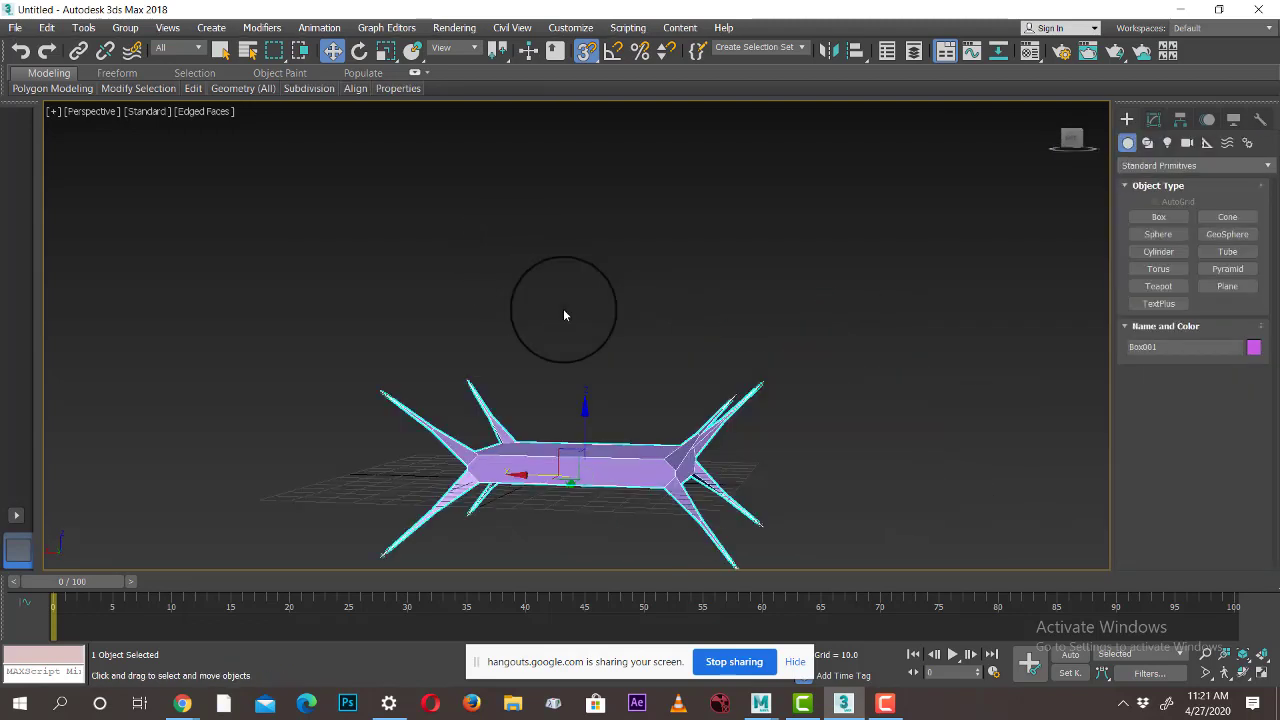
Reopen the Vertex level of Box001's Edit Poly modifier and examine the extruded corners
alt+middle_drag(563, 315, 630, 400)
click(1153, 119)
click(1172, 201)
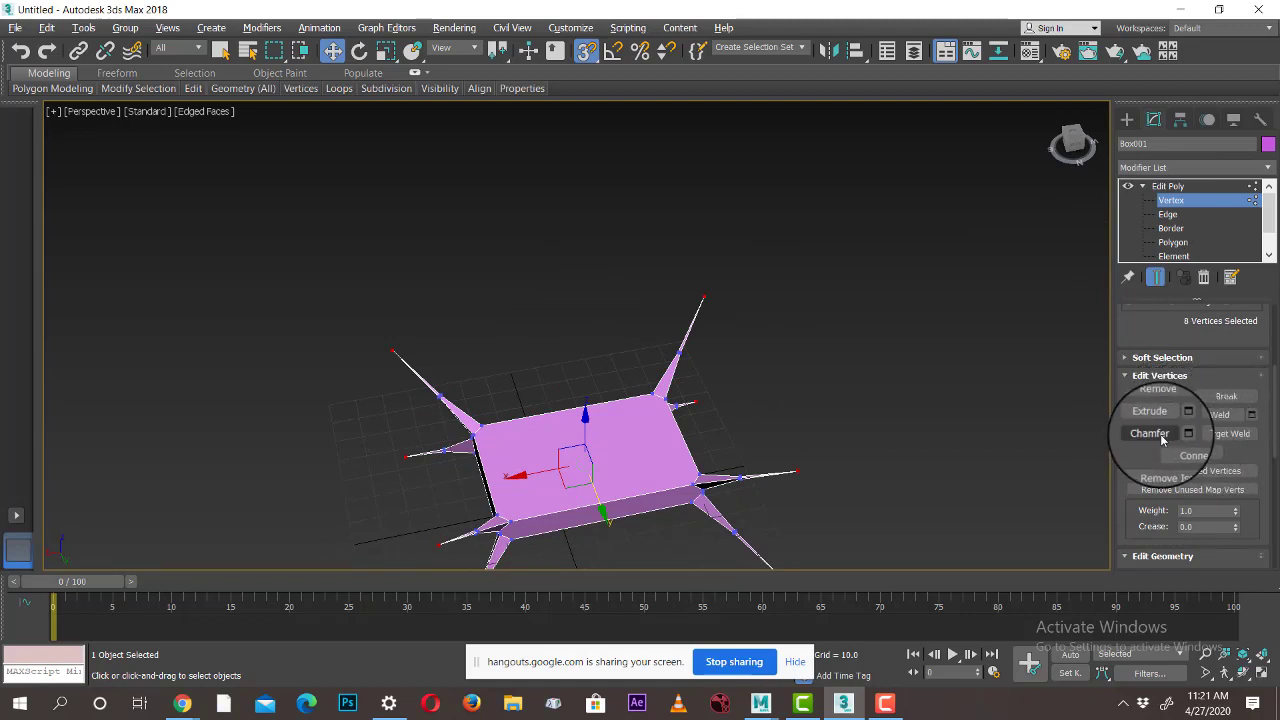
alt+middle_drag(808, 463, 741, 411)
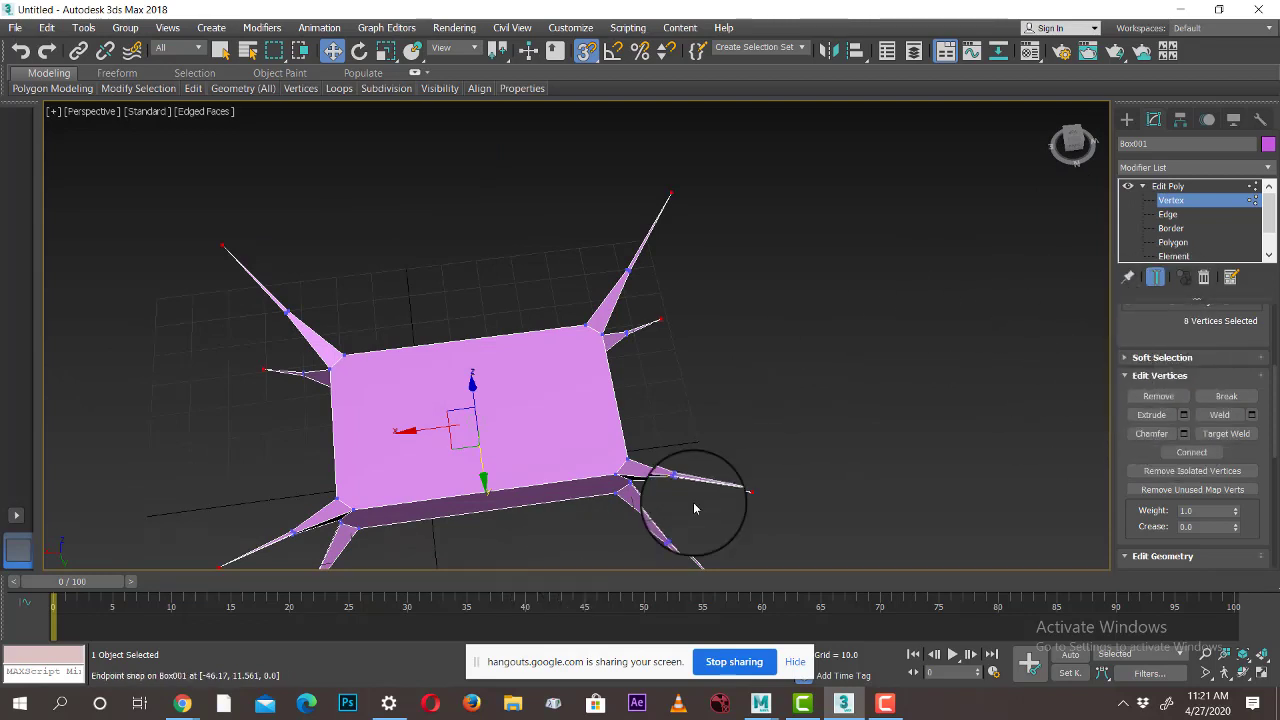
Remove the Edit Poly modifier from Box001's stack to show the original box, and undo the removal
click(1143, 187)
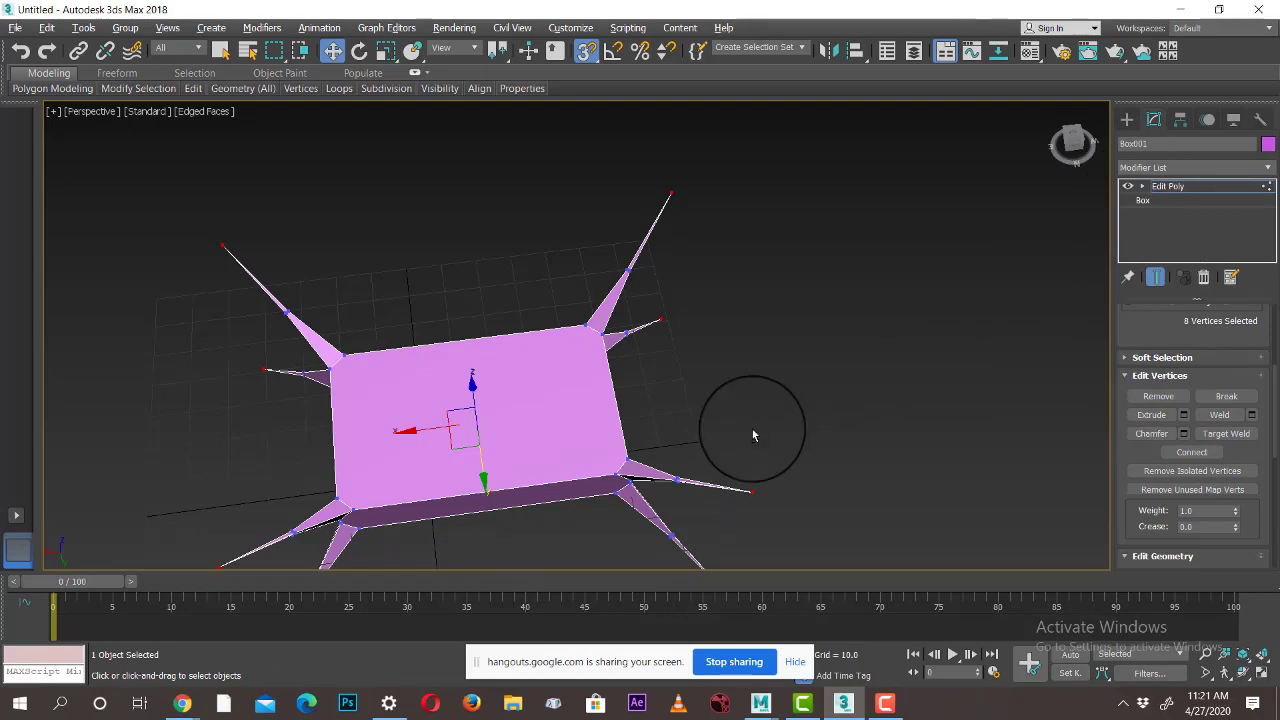
middle_drag(748, 406, 762, 325)
alt+middle_drag(726, 478, 942, 279)
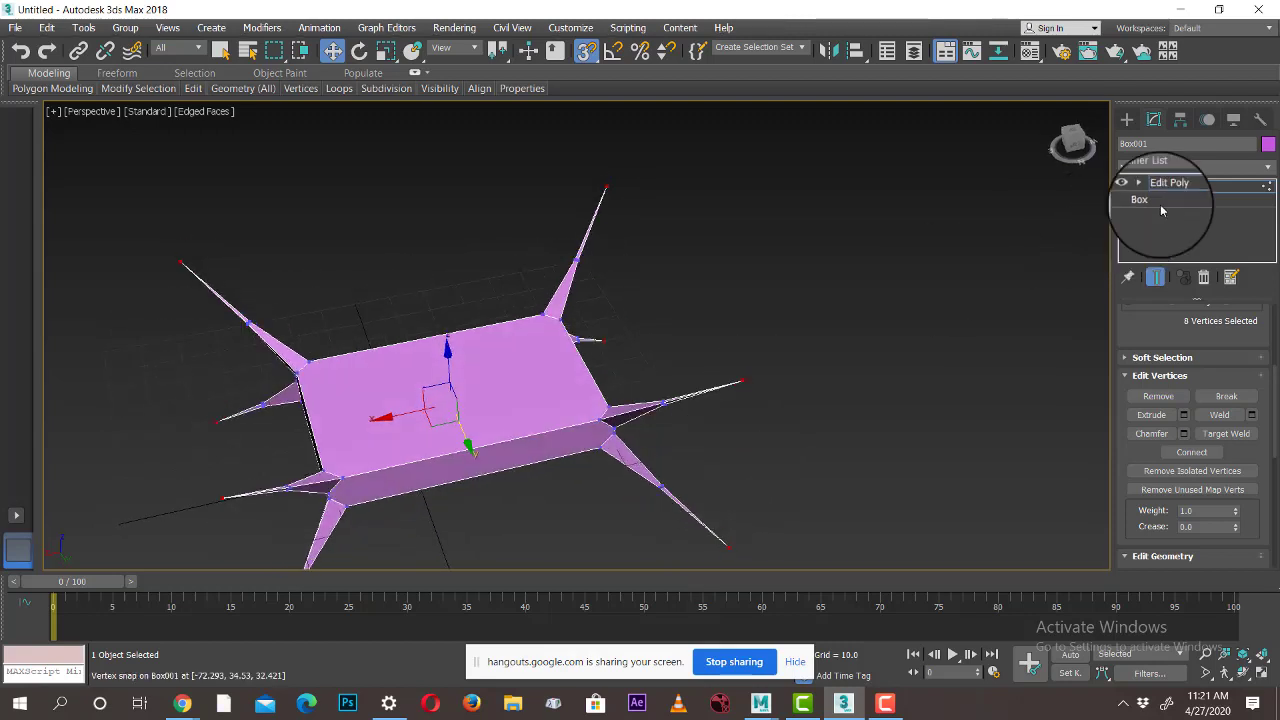
click(1190, 187)
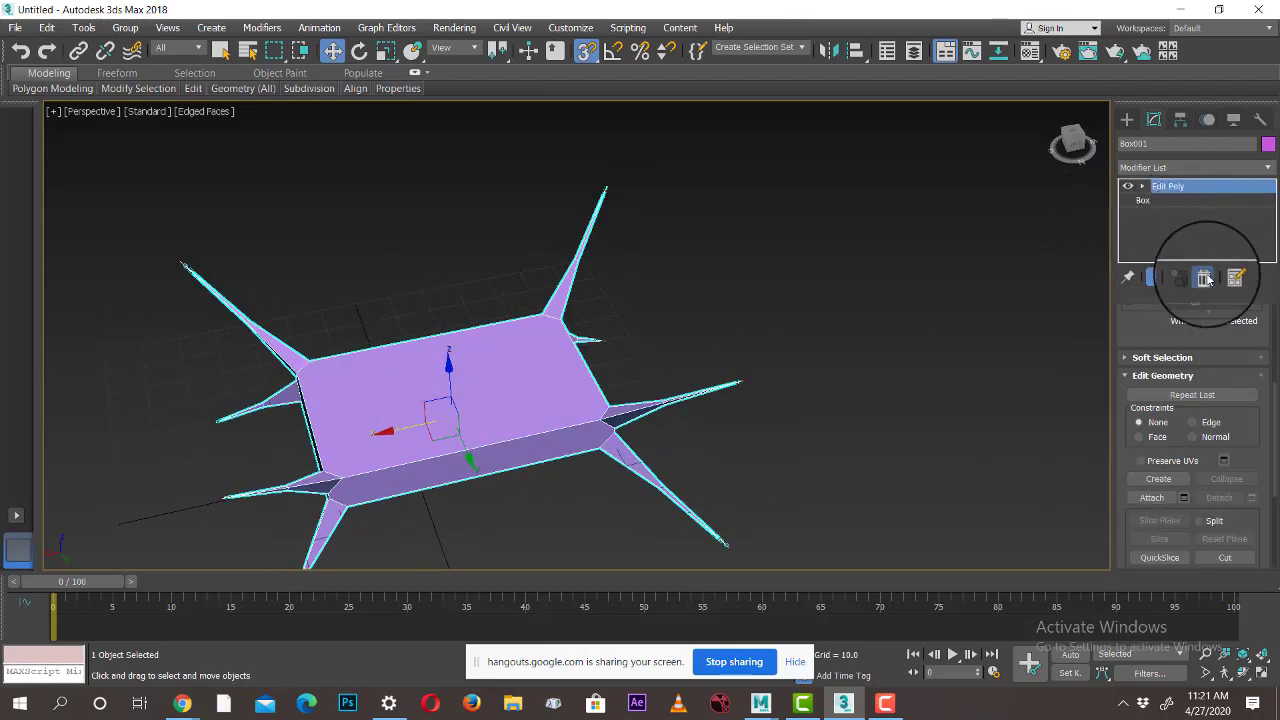
click(1205, 278)
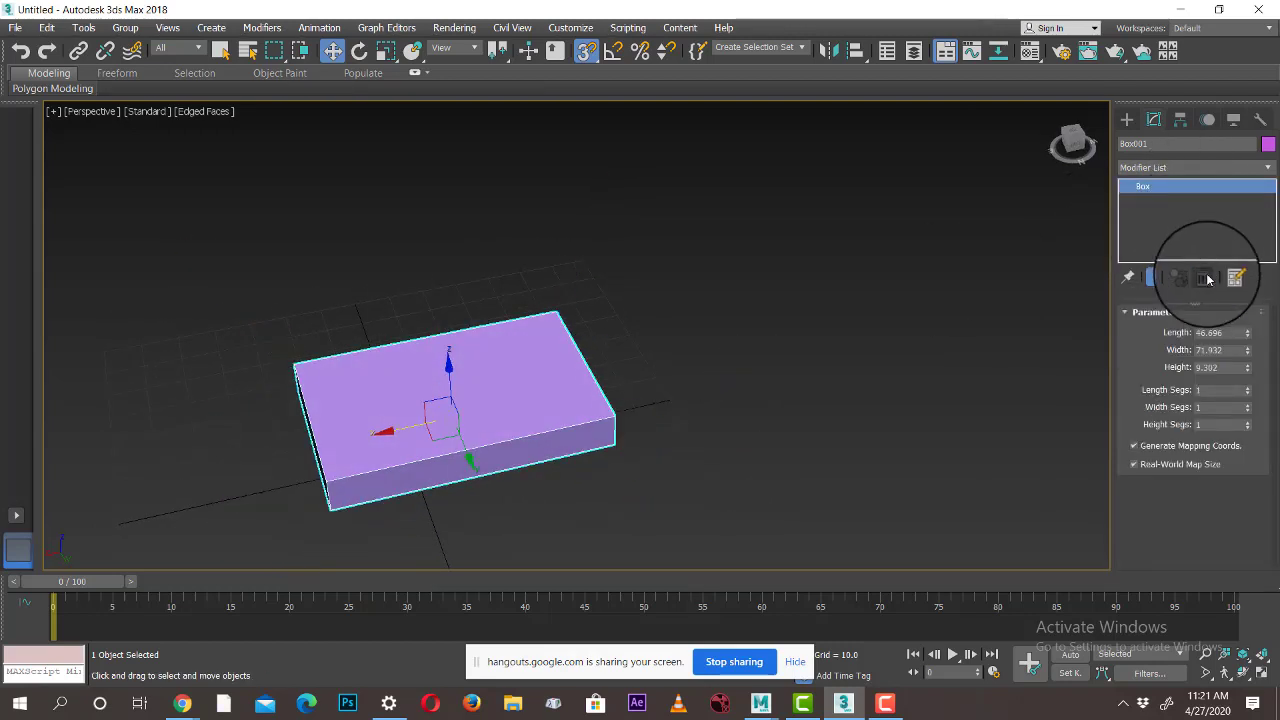
key(ctrl+z)
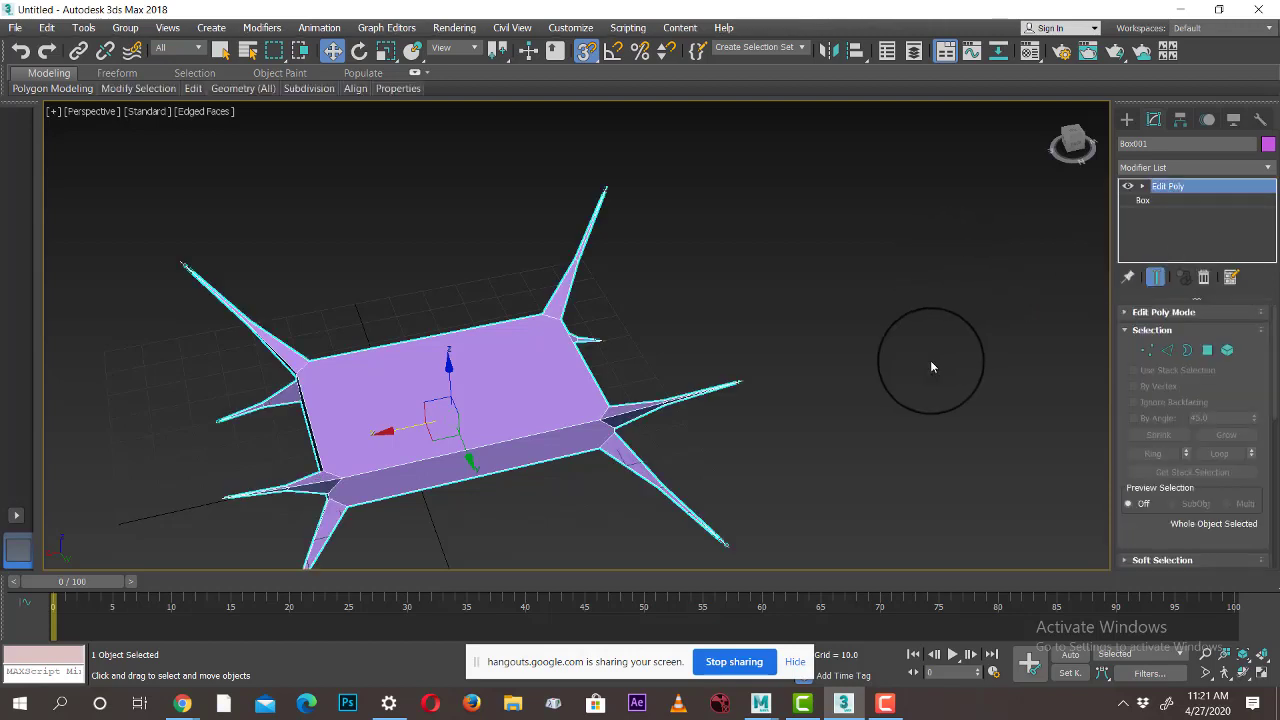
Convert the spiked Box001 to Editable Poly and check its modifier stack
scroll(930, 366, up, 1)
right_click(392, 414)
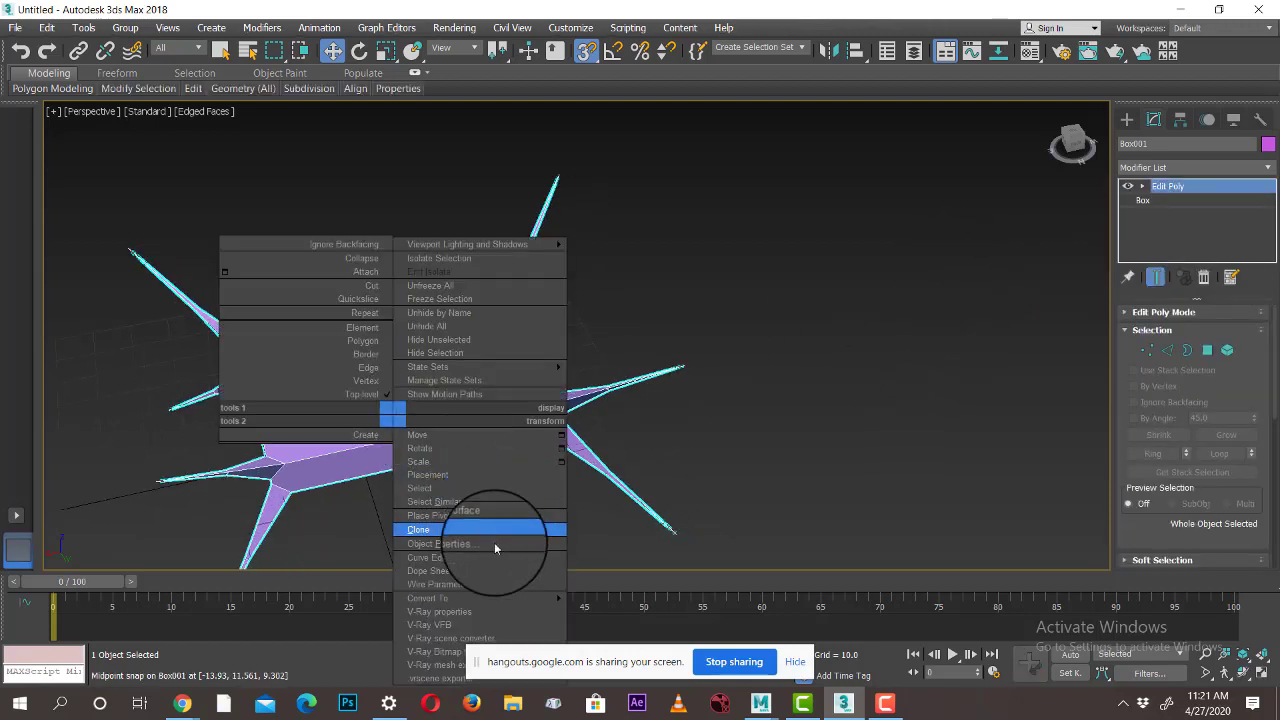
mouse_move(497, 596)
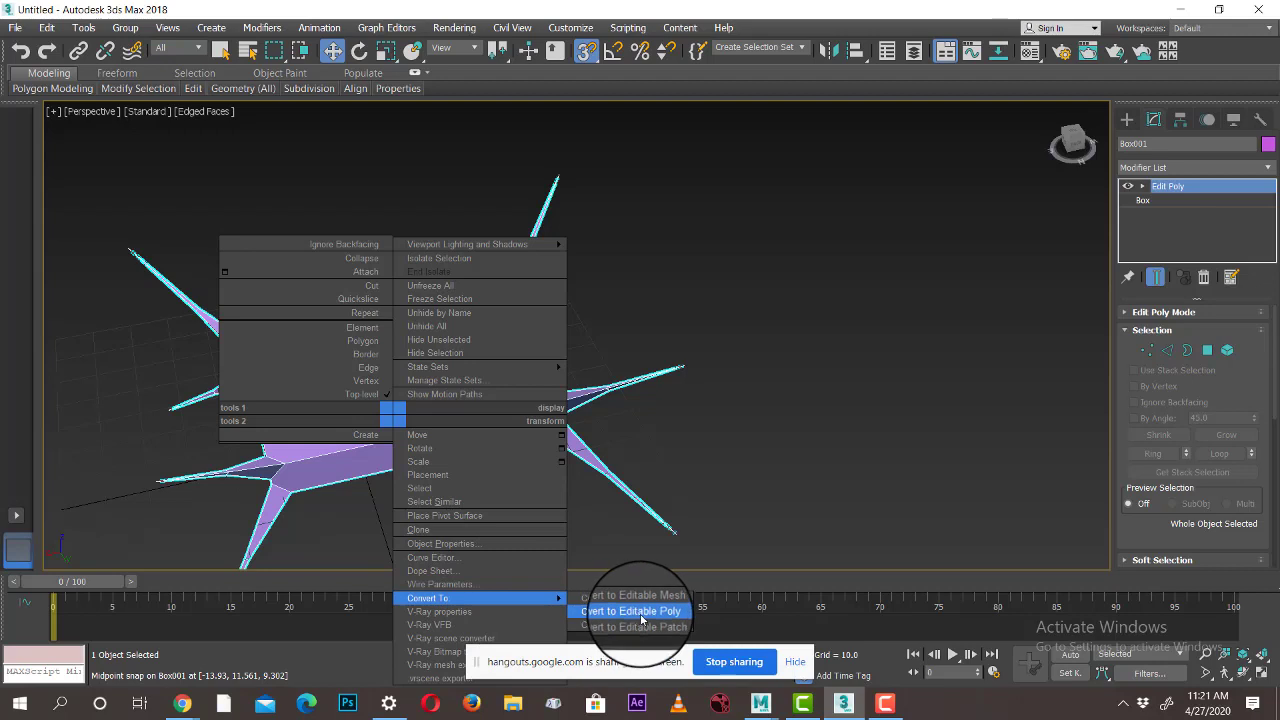
click(641, 614)
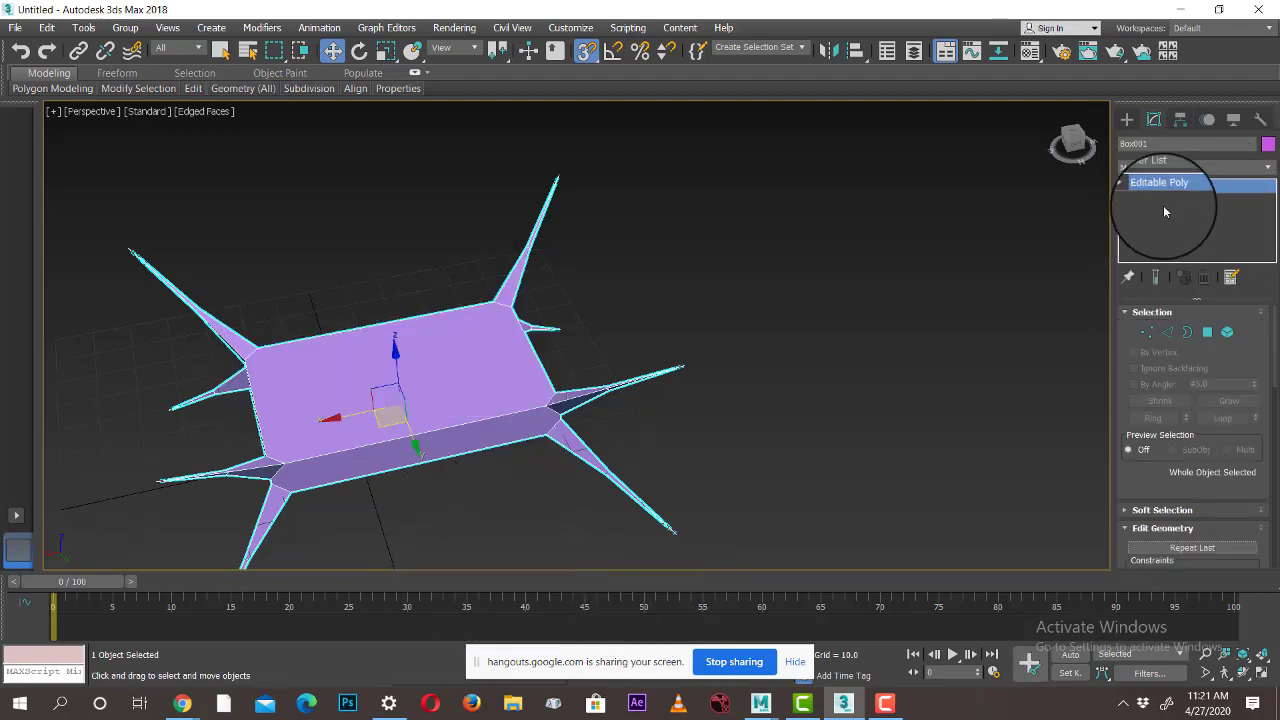
click(1128, 187)
click(1128, 187)
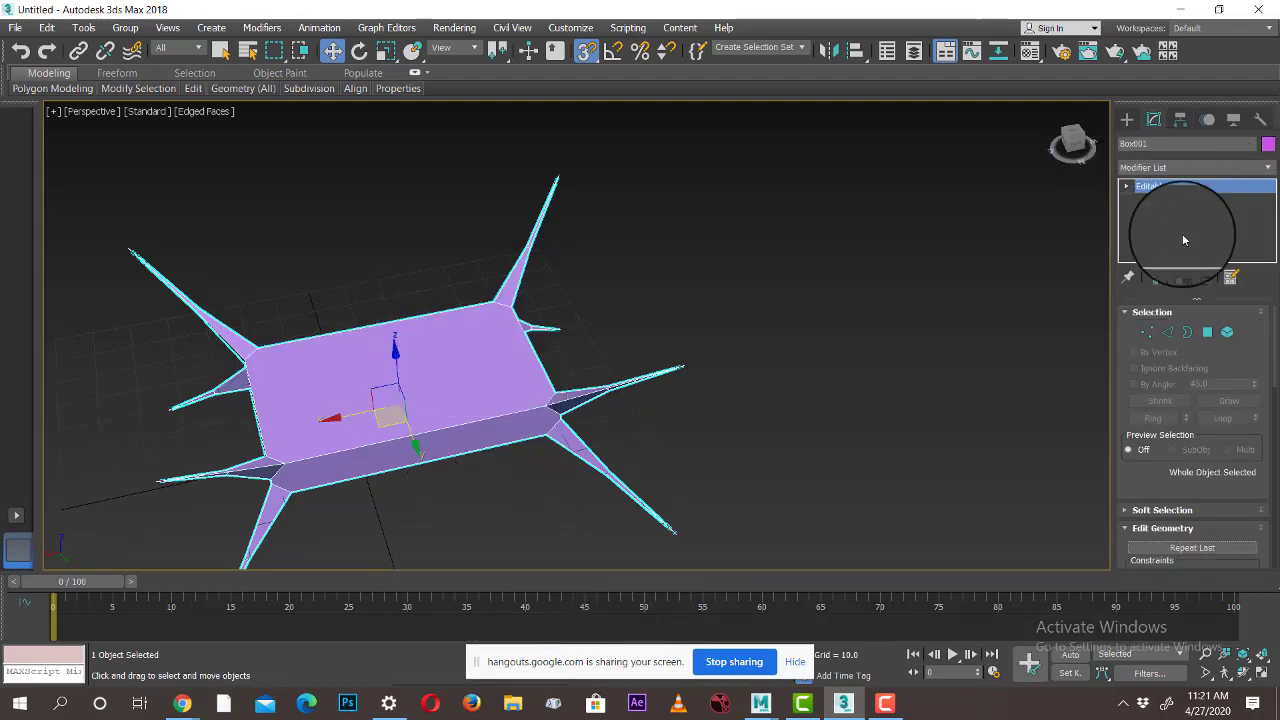
Undo the conversion of Box001 to Editable Poly
alt+middle_drag(740, 394, 781, 384)
key(z)
key(ctrl+z)
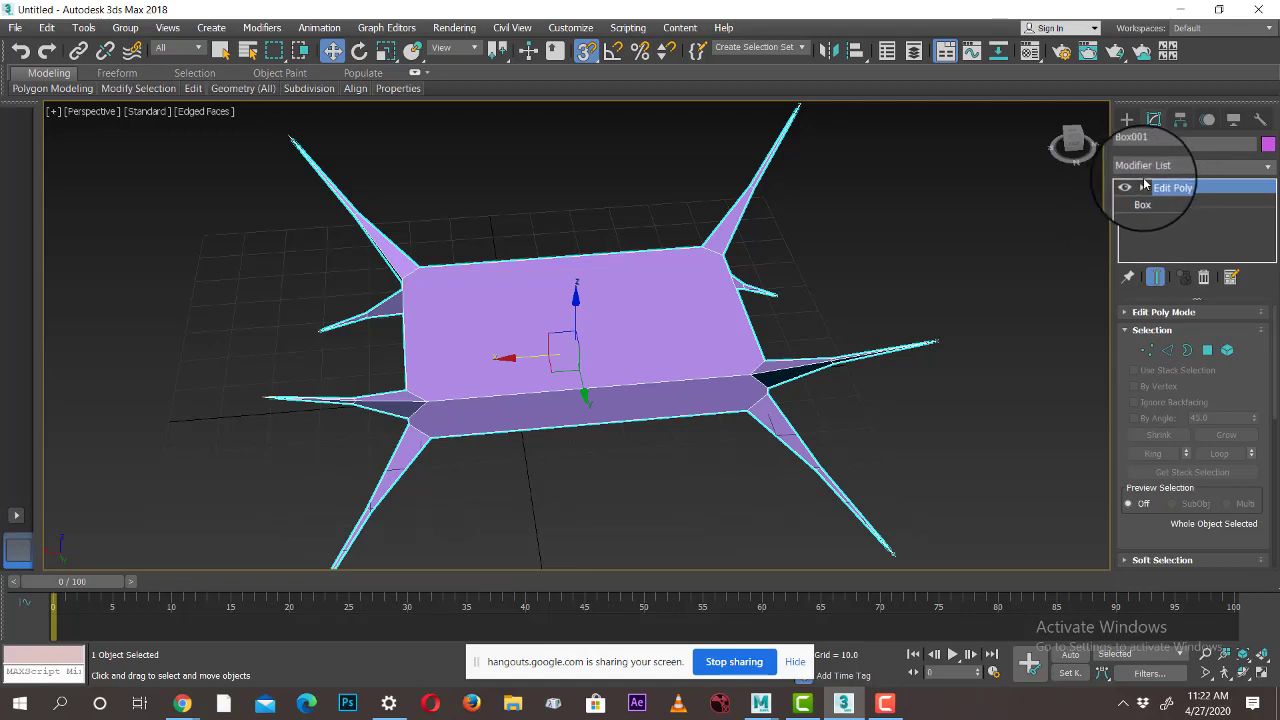
Delete the Edit Poly modifier from Box001 and add a fresh Edit Poly modifier to the plain box
key(Delete)
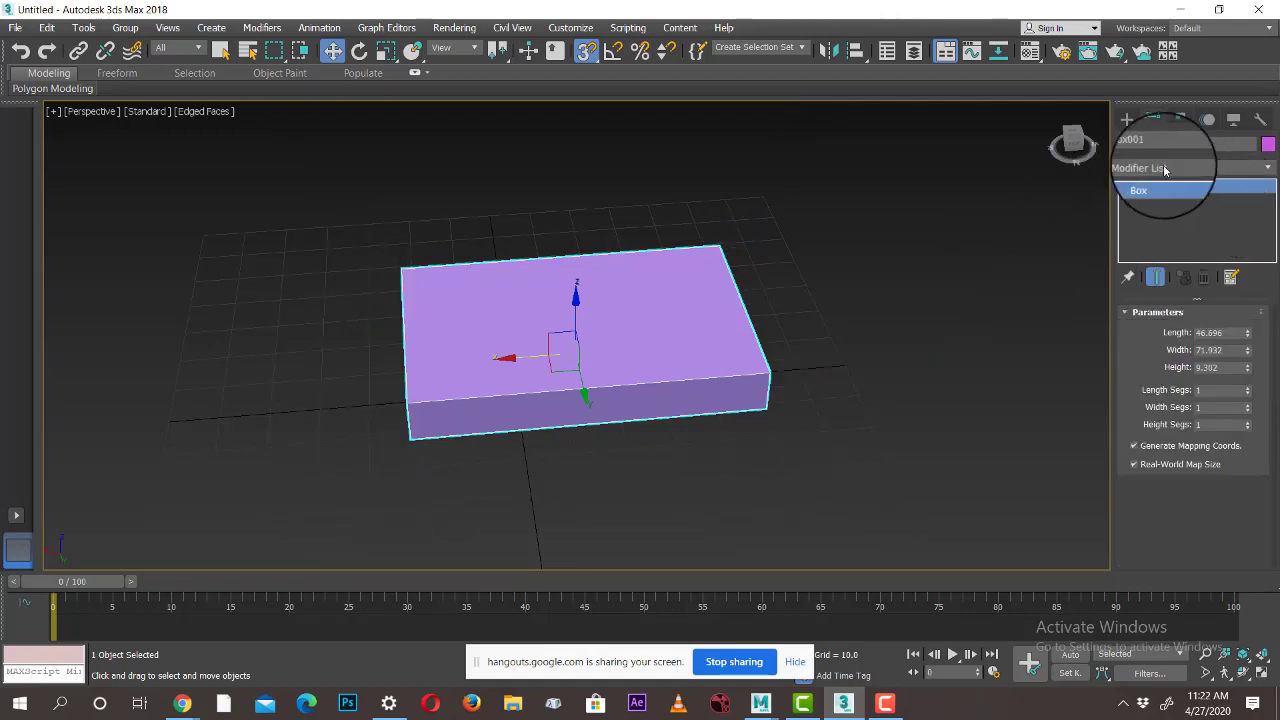
click(1163, 166)
click(645, 325)
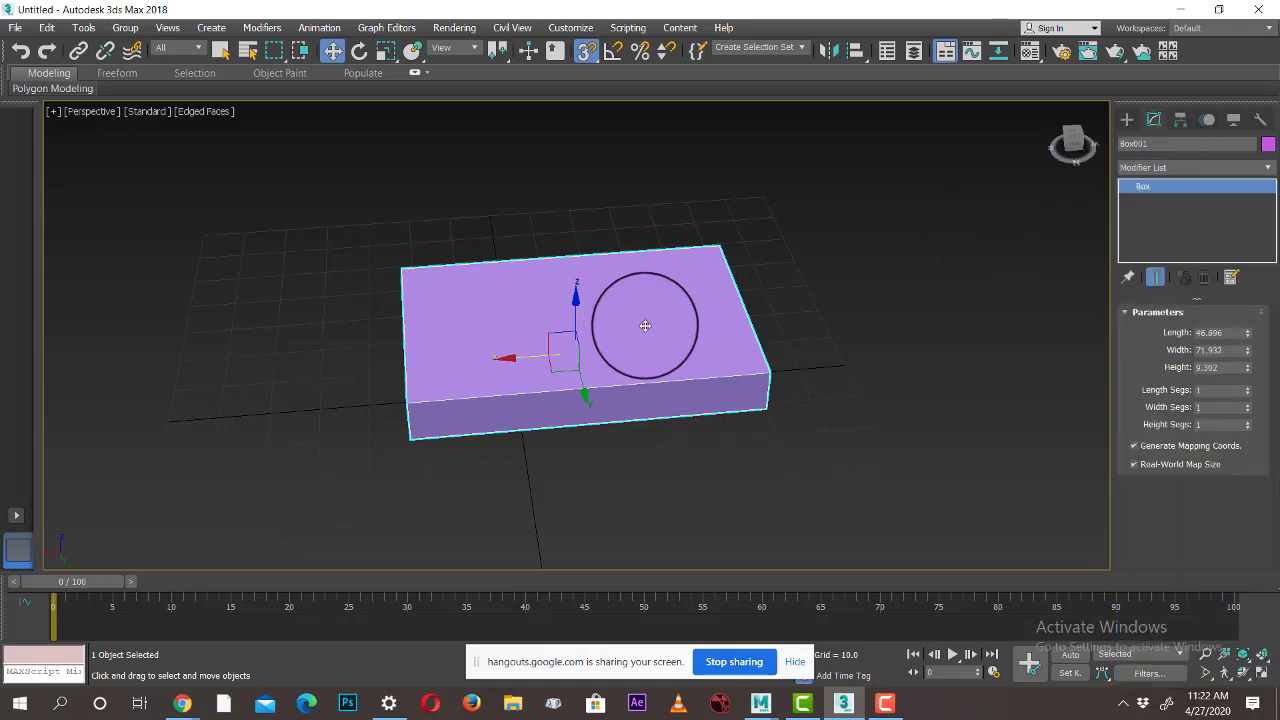
click(1160, 166)
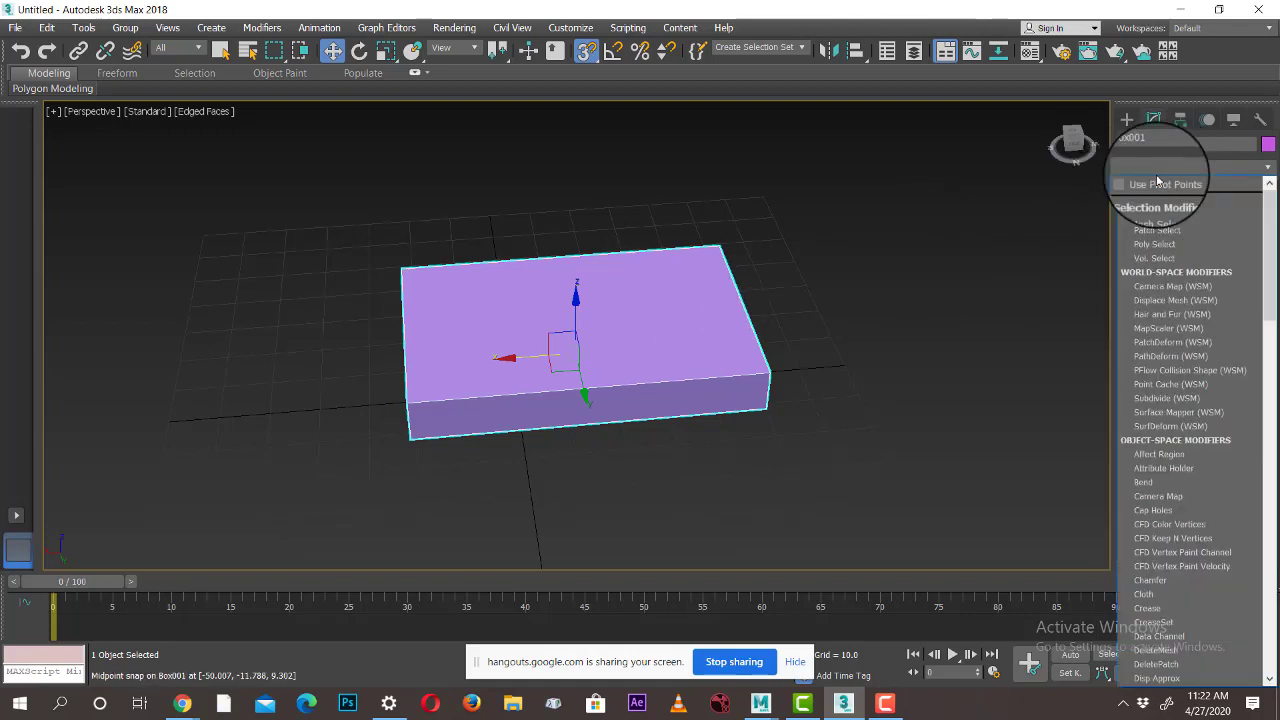
key(e)
click(1152, 228)
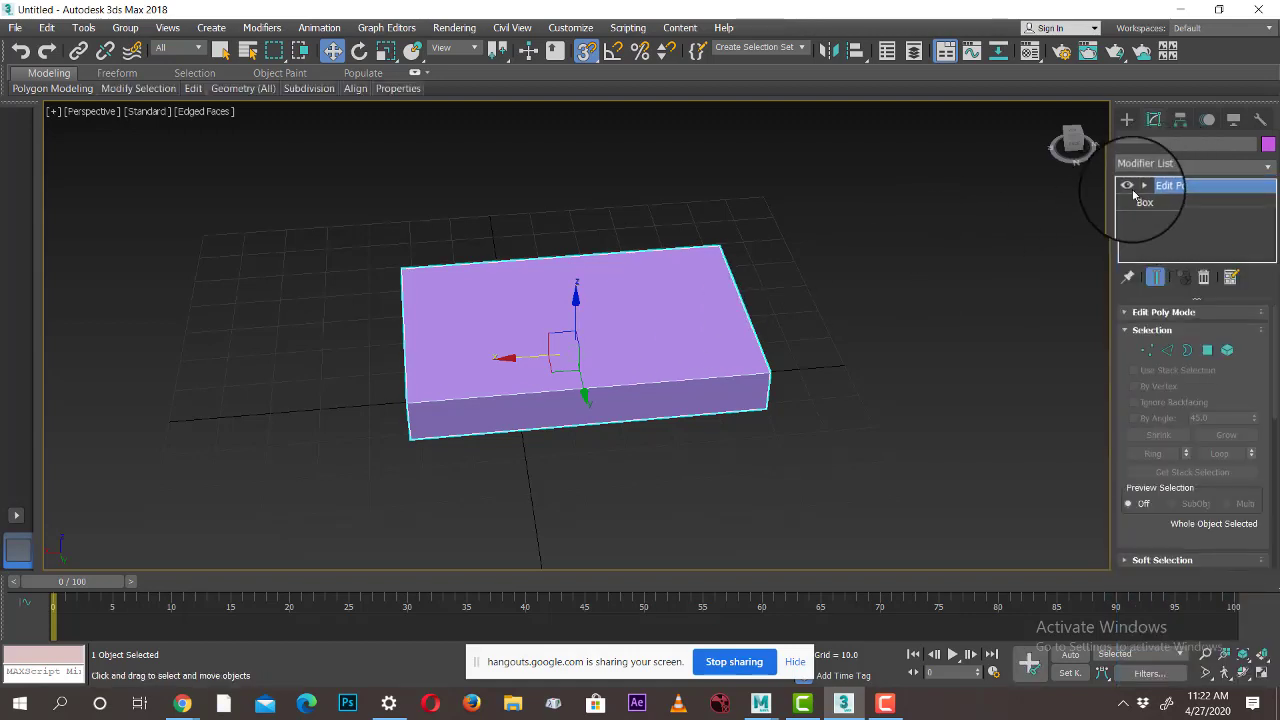
Enter the Vertex level of Box001's Edit Poly modifier and select the four corner vertices at one end of the box
click(1141, 188)
click(1172, 201)
alt+middle_drag(913, 320, 822, 318)
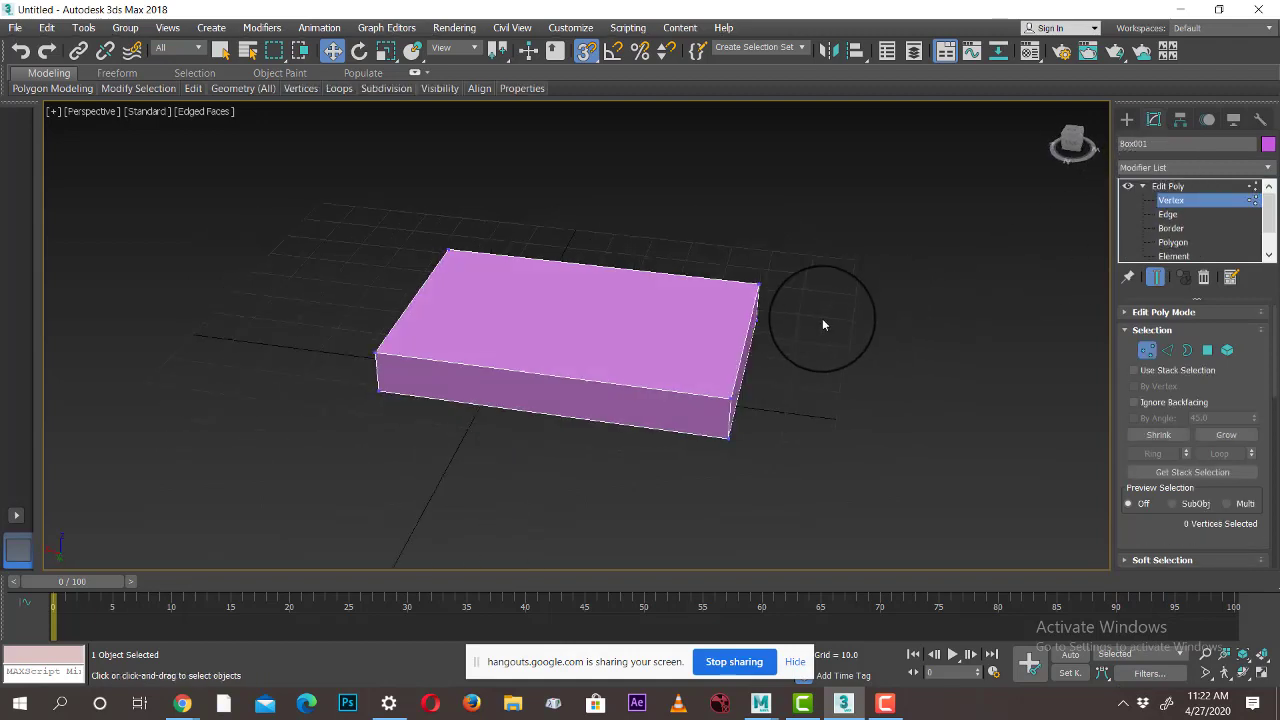
scroll(796, 238, up, 3)
drag(797, 238, 583, 603)
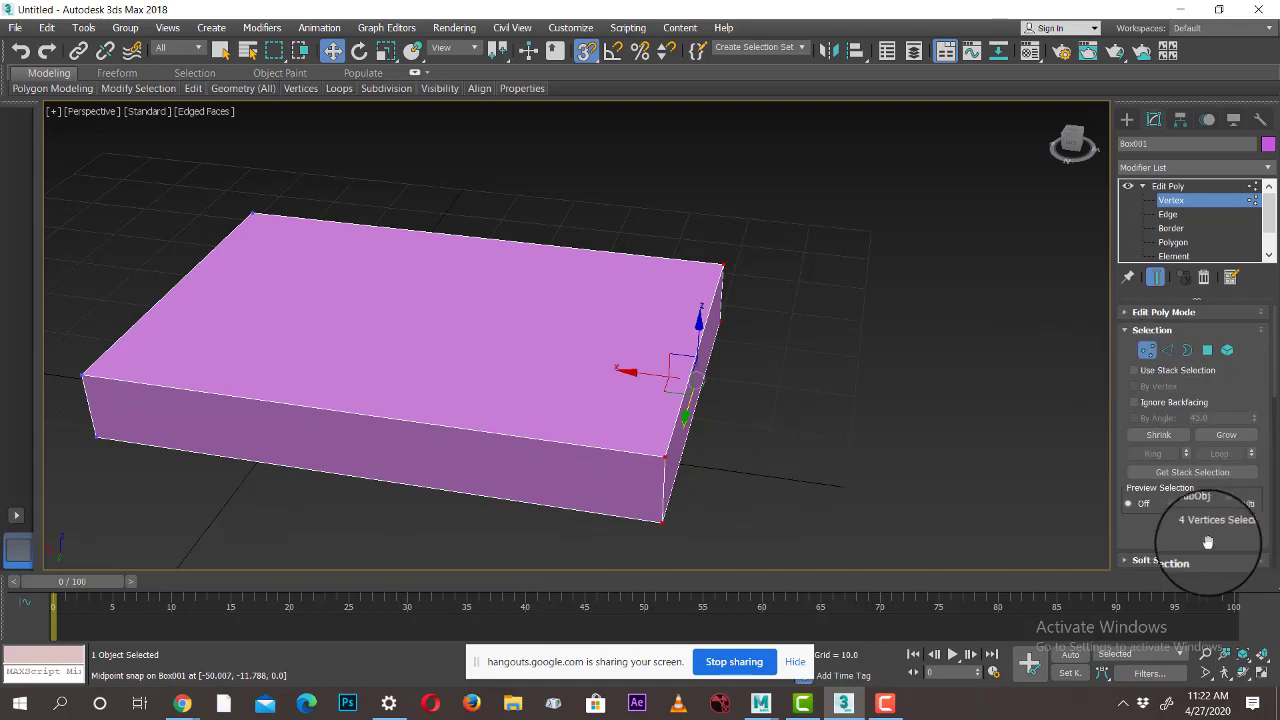
Open the vertex Chamfer settings for the selected corners and set the chamfer amount to 1.659
drag(1208, 542, 1129, 286)
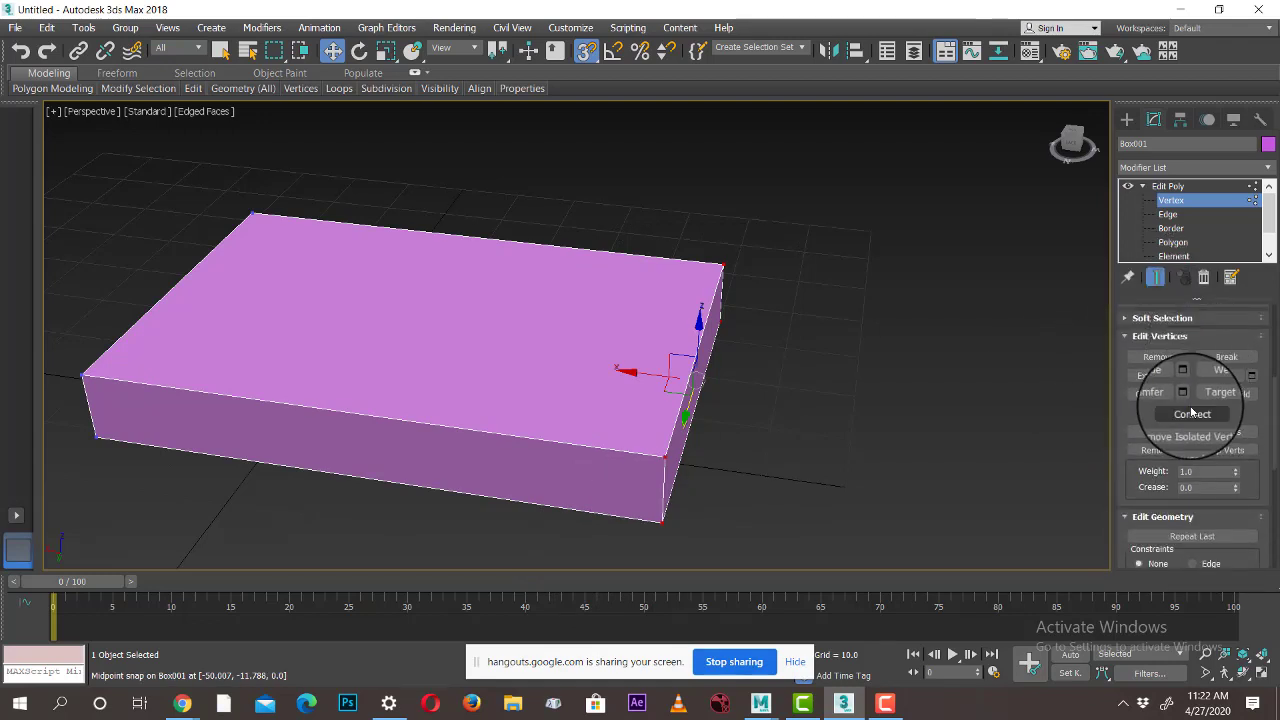
scroll(700, 400, up, 5)
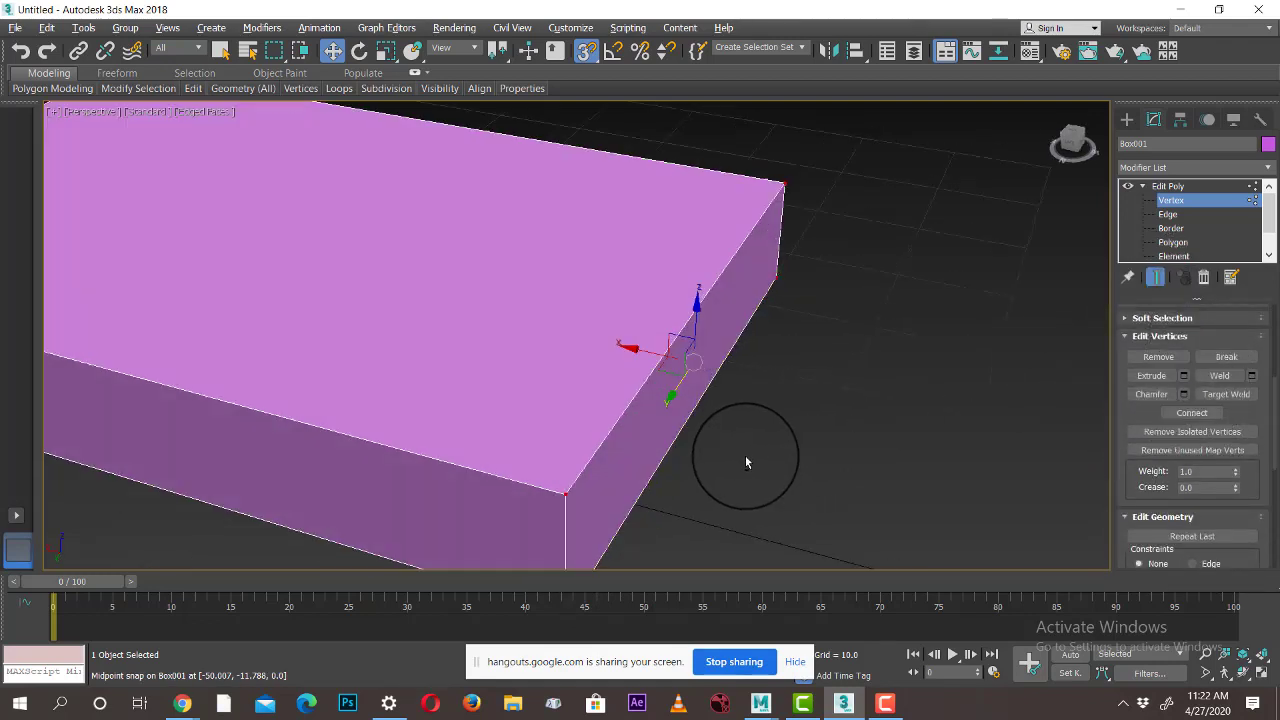
alt+middle_drag(745, 462, 671, 463)
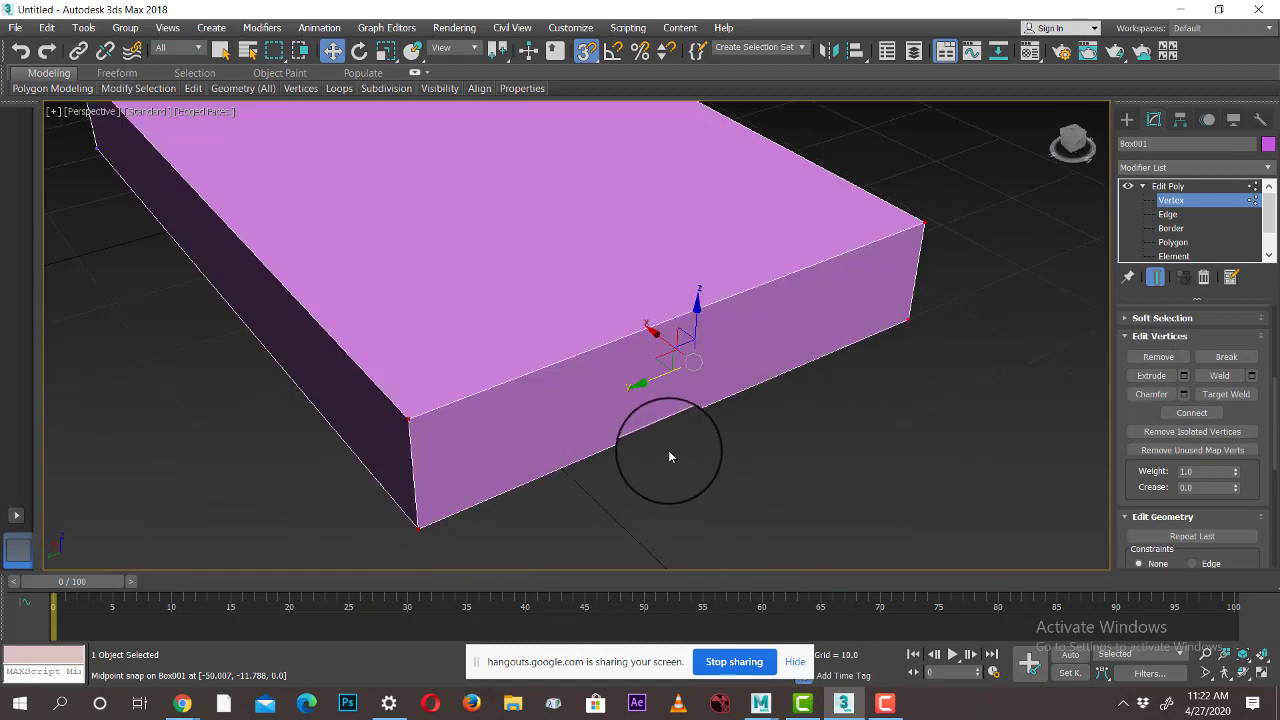
click(1183, 394)
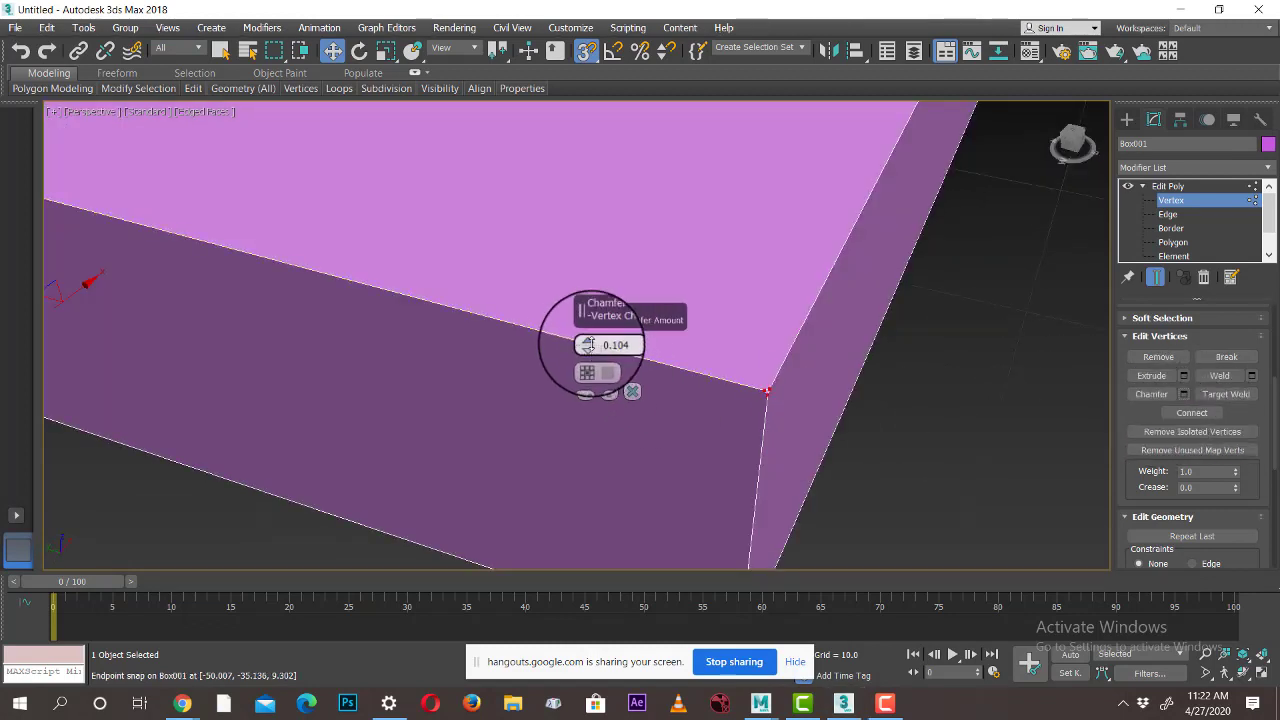
drag(588, 344, 587, 337)
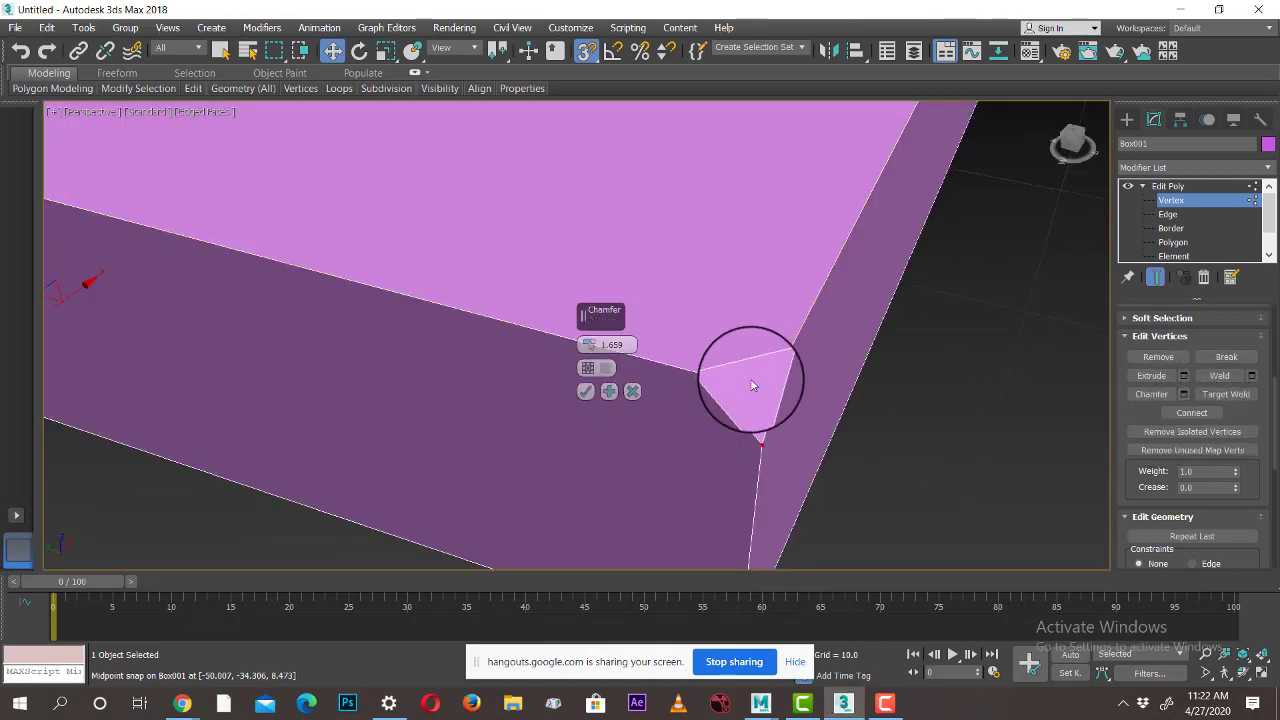
Extend the chamfer to all of the box's corner vertices and raise the amount to 3.422
scroll(820, 434, down, 4)
alt+middle_drag(829, 434, 787, 372)
scroll(804, 443, down, 1)
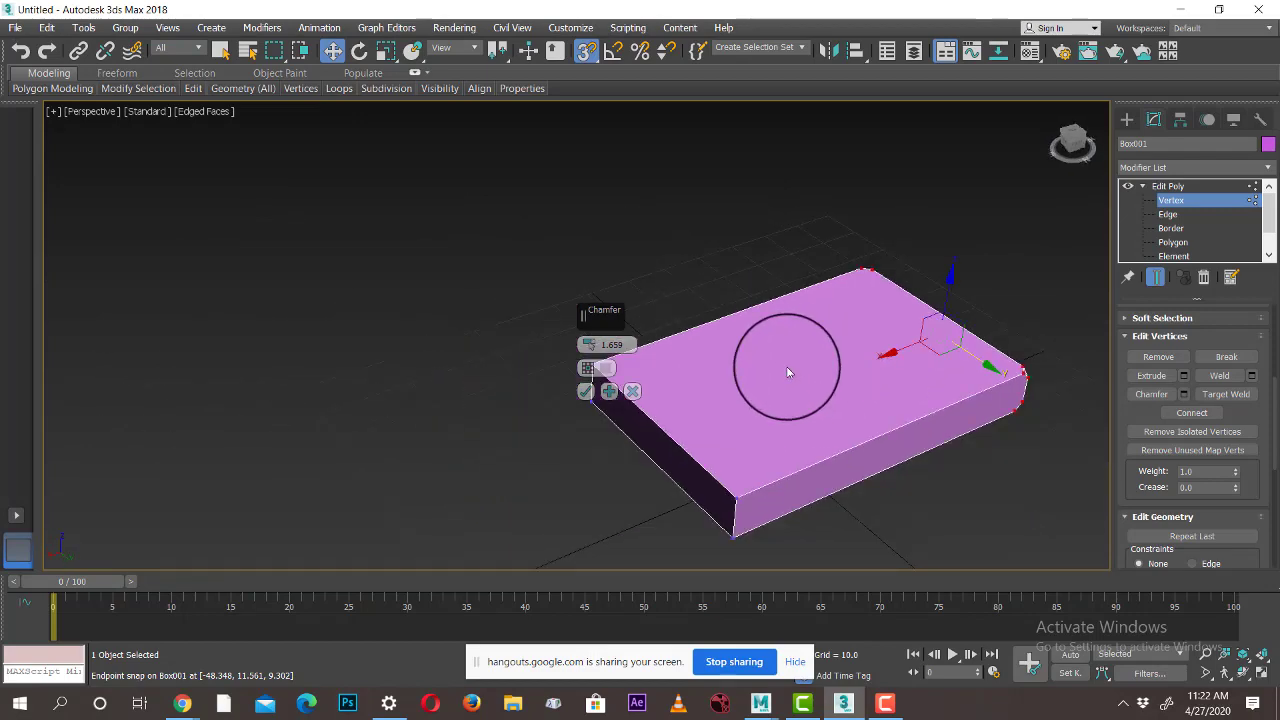
drag(662, 484, 769, 556)
alt+middle_drag(899, 491, 601, 349)
mouse_move(603, 345)
mouse_down()
mouse_move(580, 354)
mouse_move(595, 294)
mouse_move(586, 377)
mouse_move(620, 180)
mouse_move(611, 304)
mouse_move(586, 349)
mouse_up()
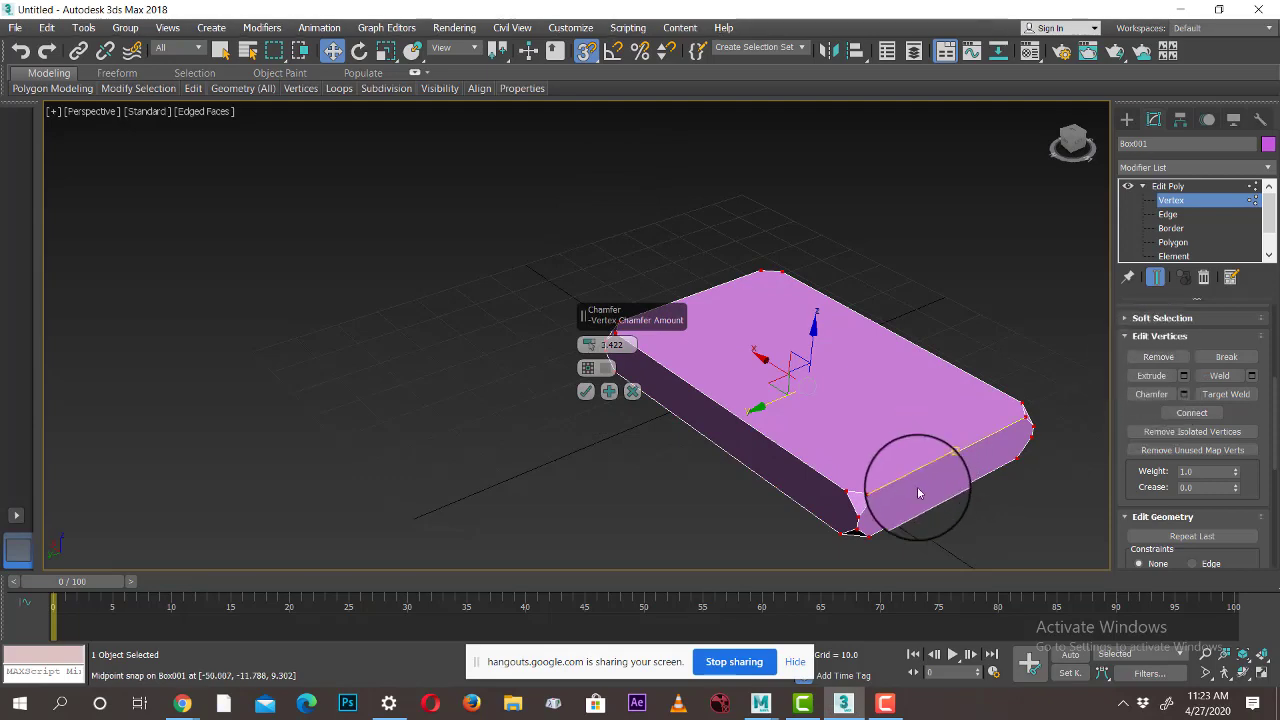
Set the vertex chamfer amount to 3.94 and inspect a chamfered corner up close
scroll(874, 437, up, 8)
scroll(806, 490, down, 8)
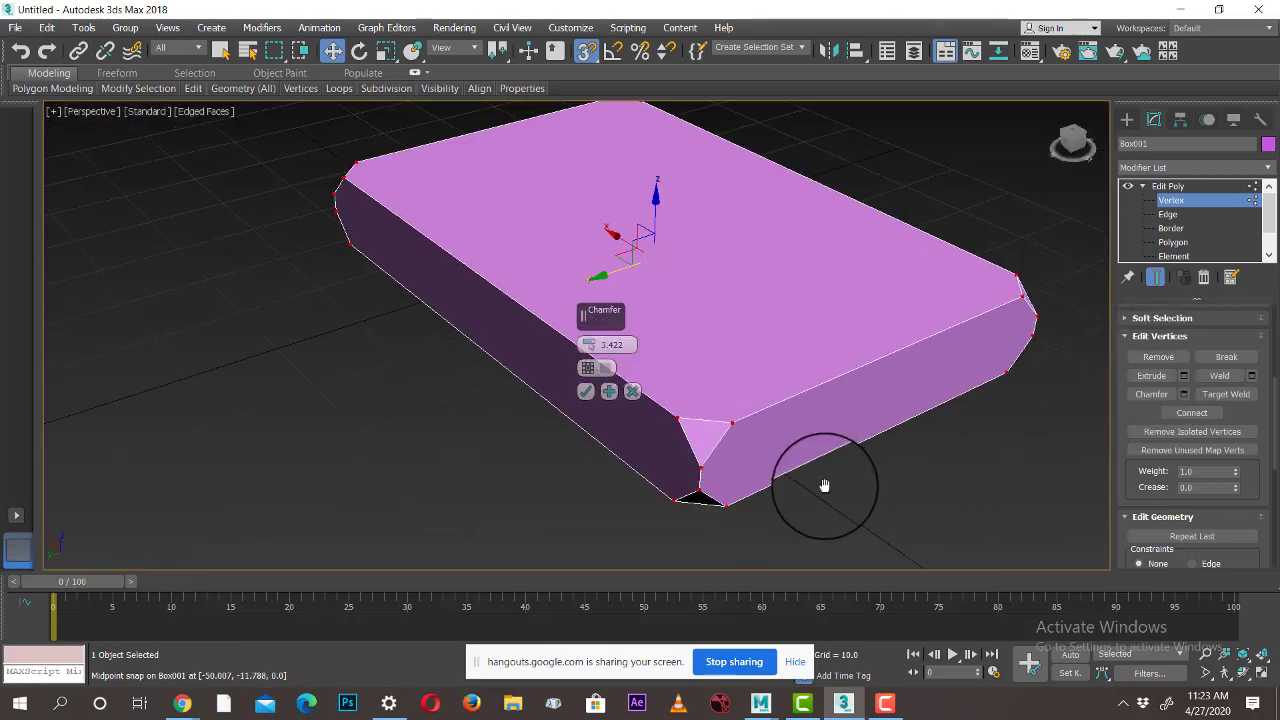
drag(588, 345, 591, 346)
alt+middle_drag(915, 527, 981, 518)
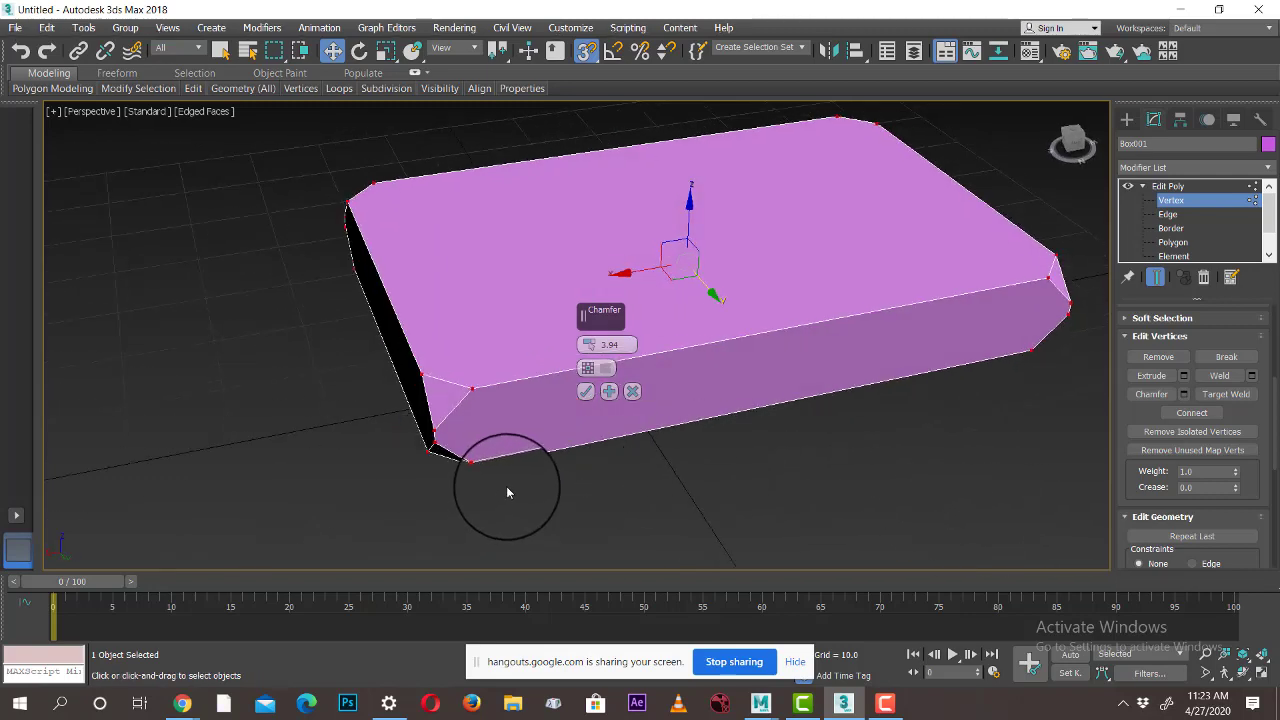
scroll(615, 483, up, 5)
scroll(796, 493, down, 1)
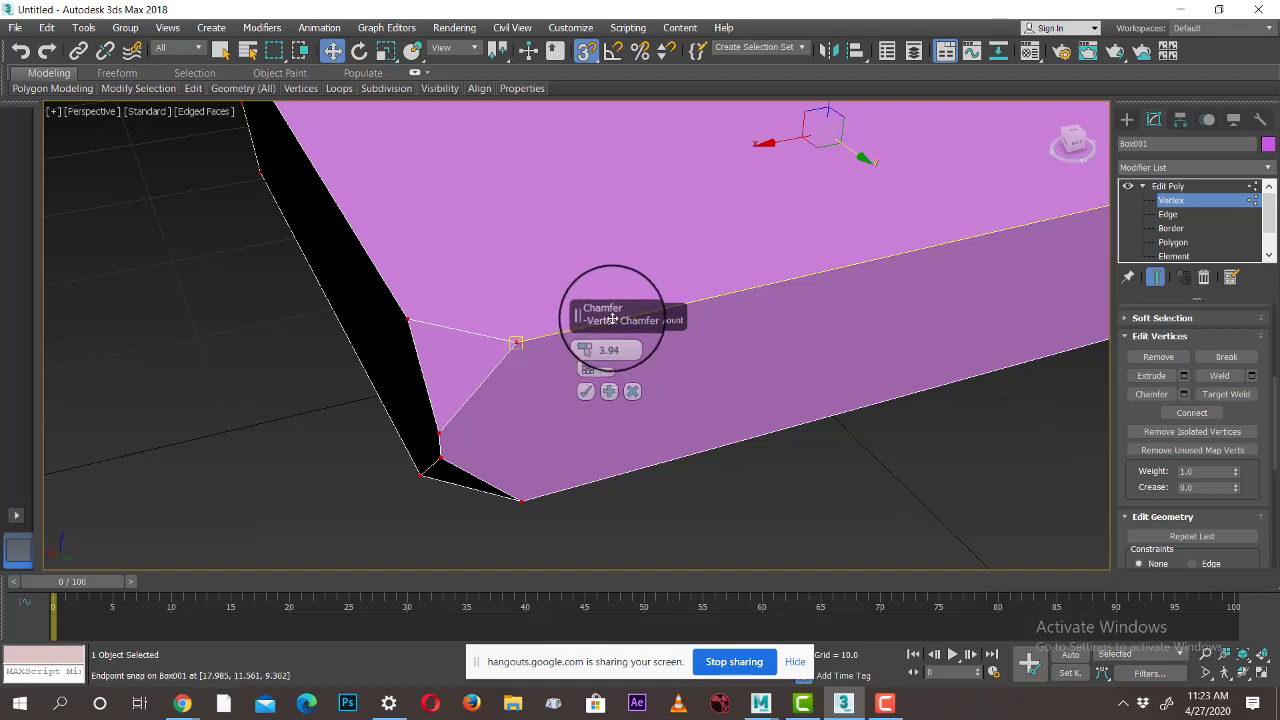
Preview the Open Chamfer option on the corners, switch it back off, and apply the chamfer
click(590, 372)
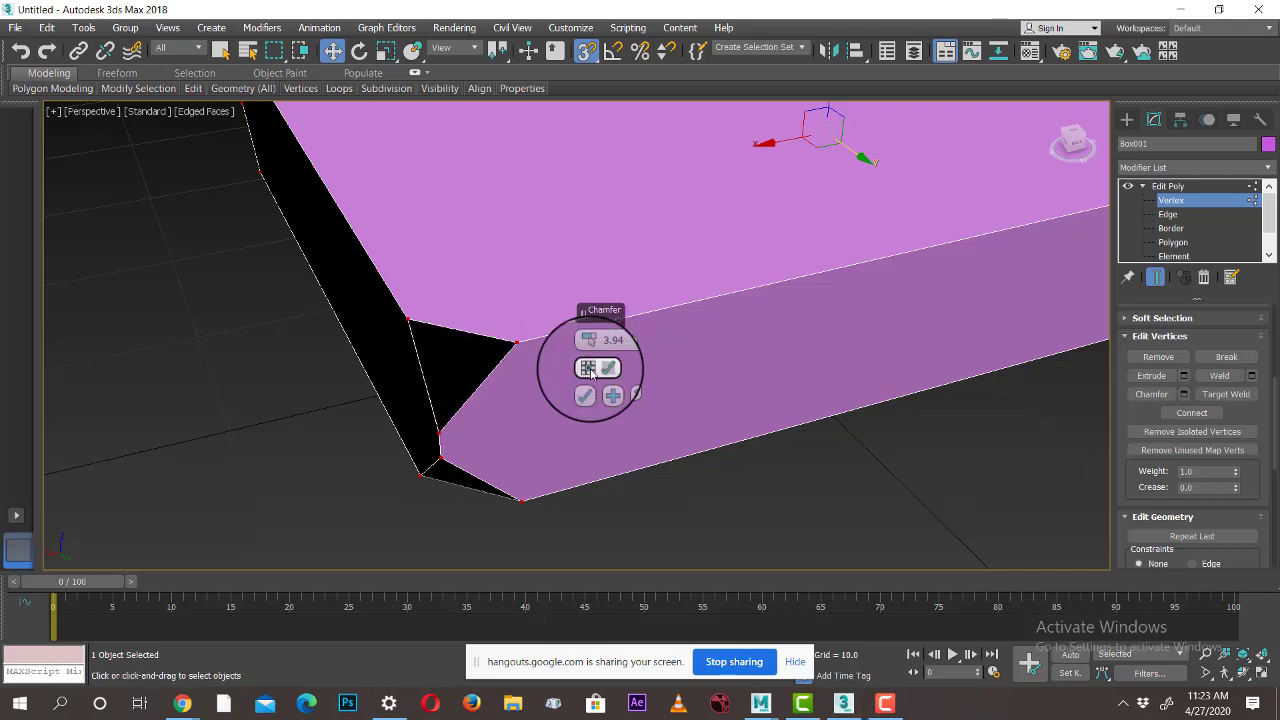
alt+middle_drag(590, 372, 480, 404)
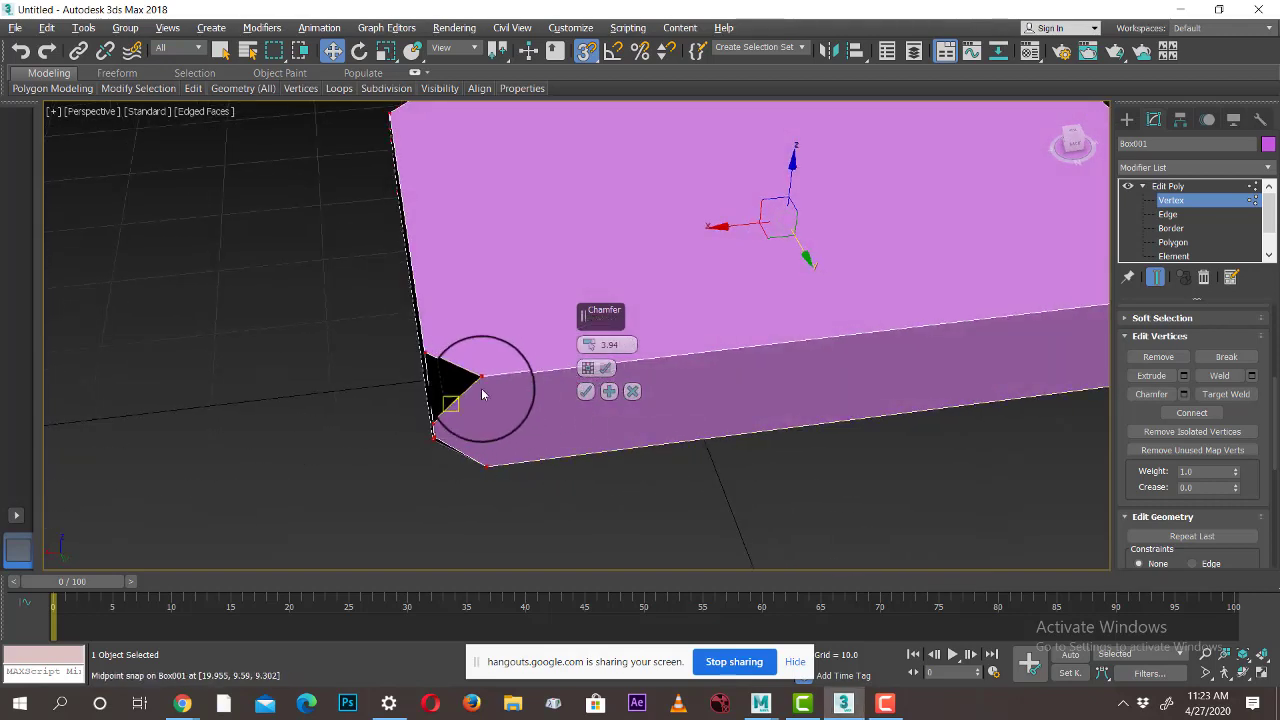
alt+middle_drag(503, 451, 614, 389)
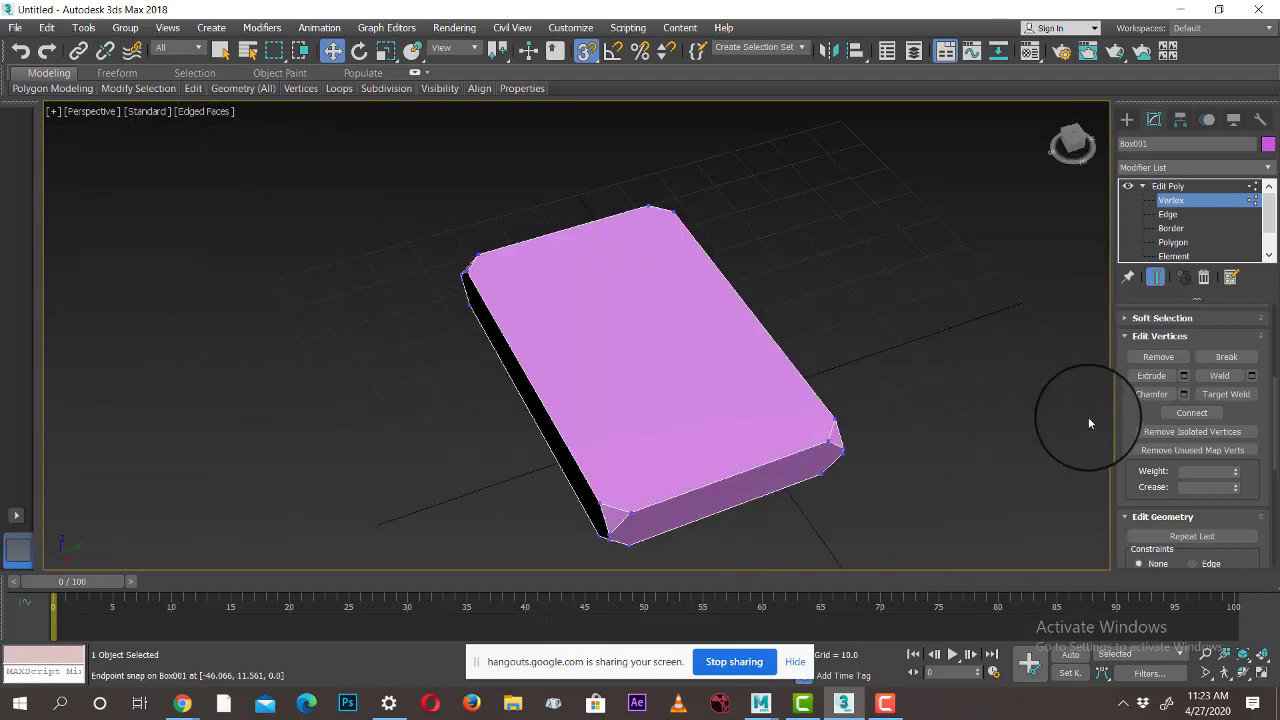
Connect two vertices at diagonally opposite chamfered corners with an edge across the top face
alt+middle_drag(586, 423, 674, 415)
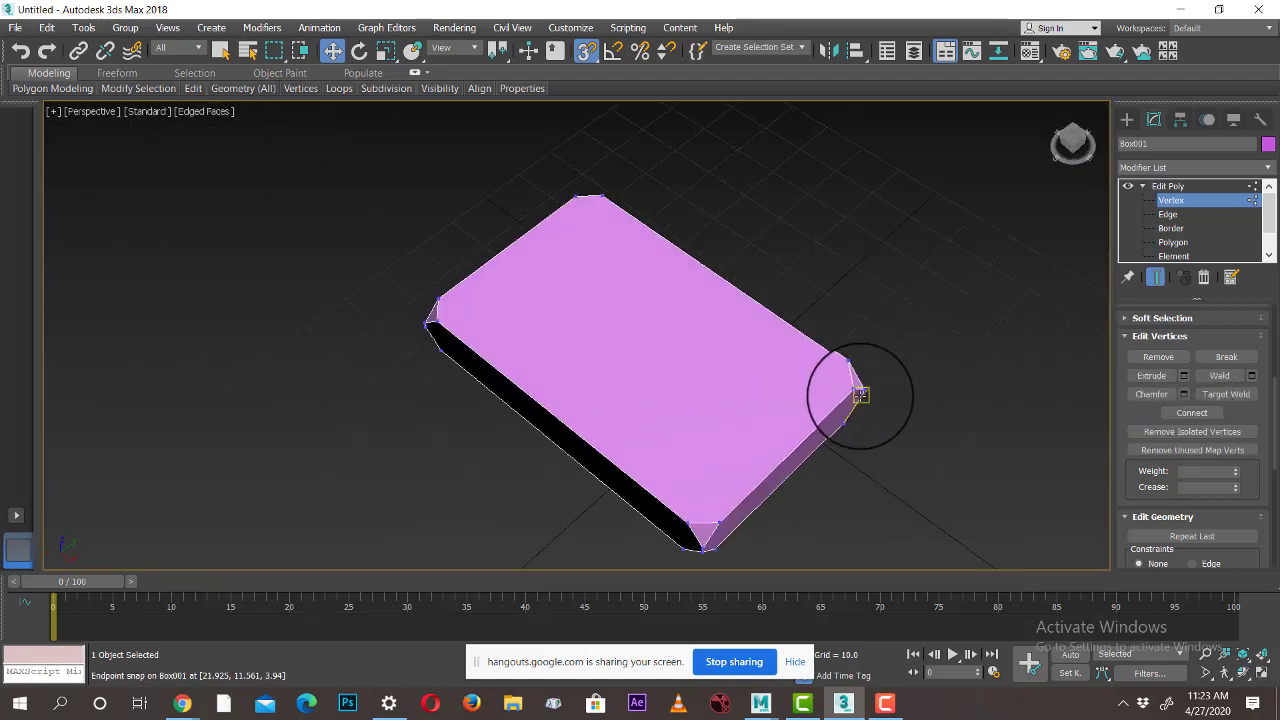
click(853, 390)
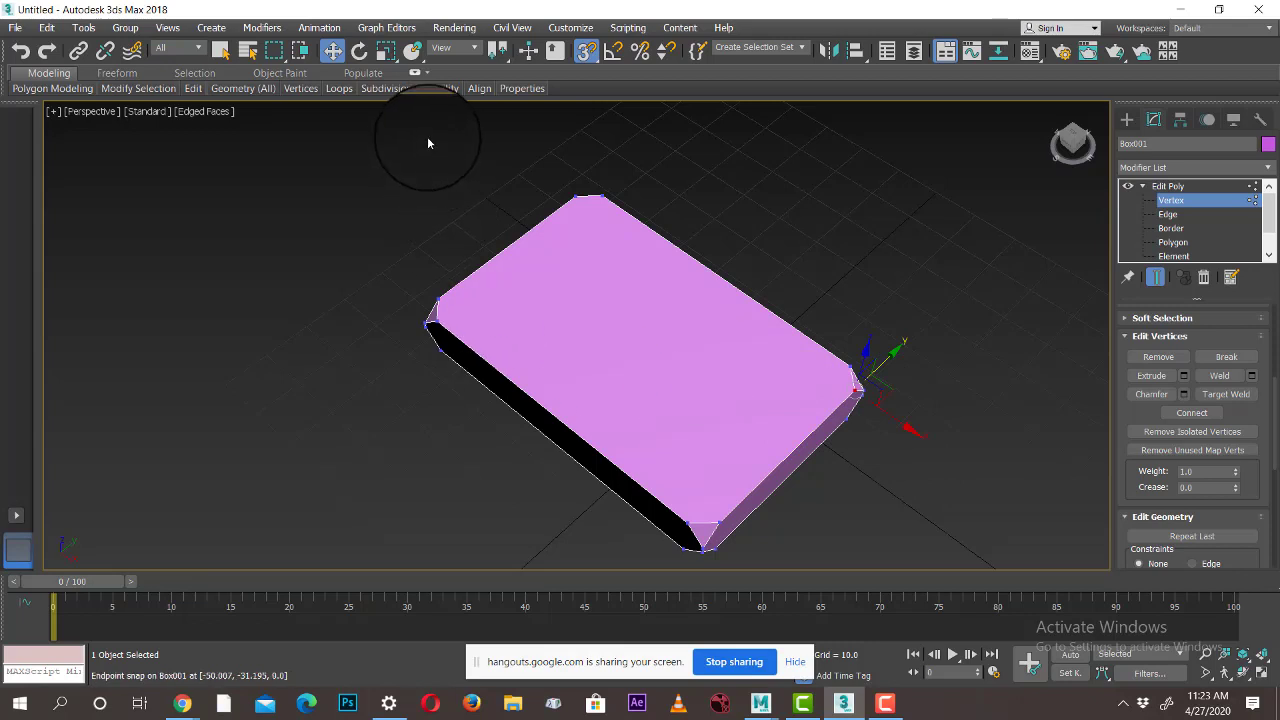
ctrl+click(439, 327)
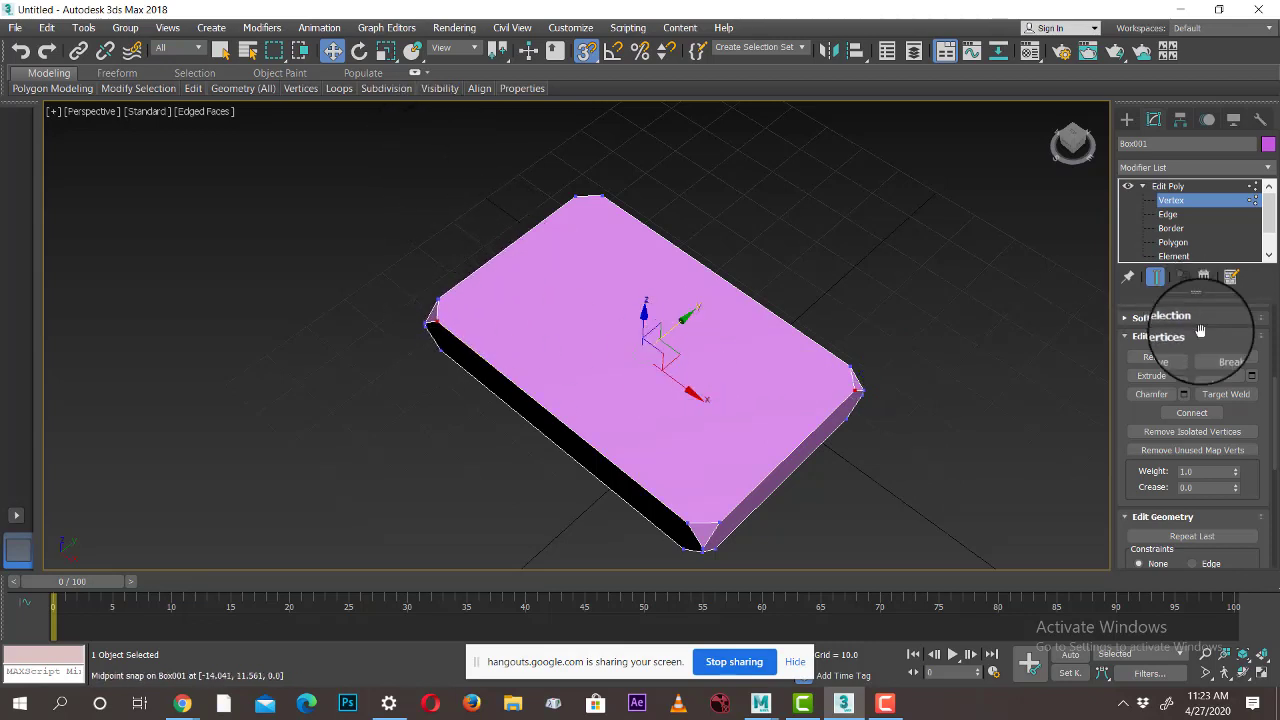
click(1192, 413)
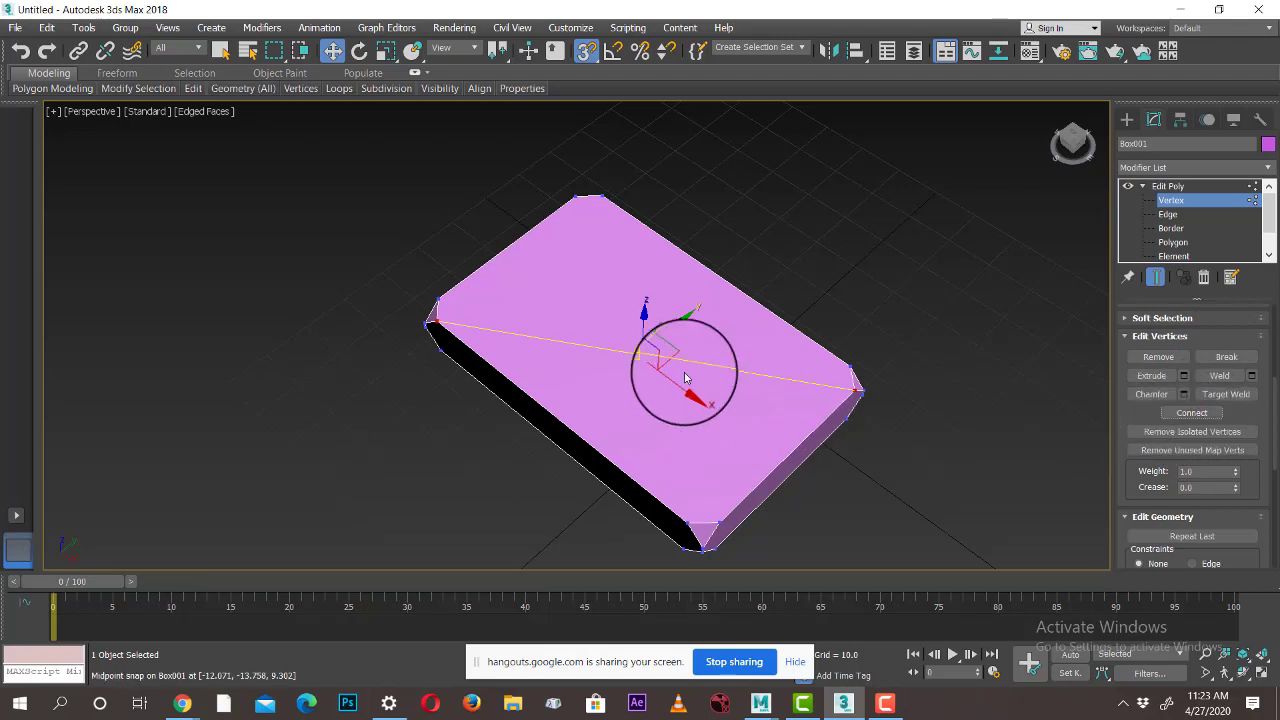
click(876, 262)
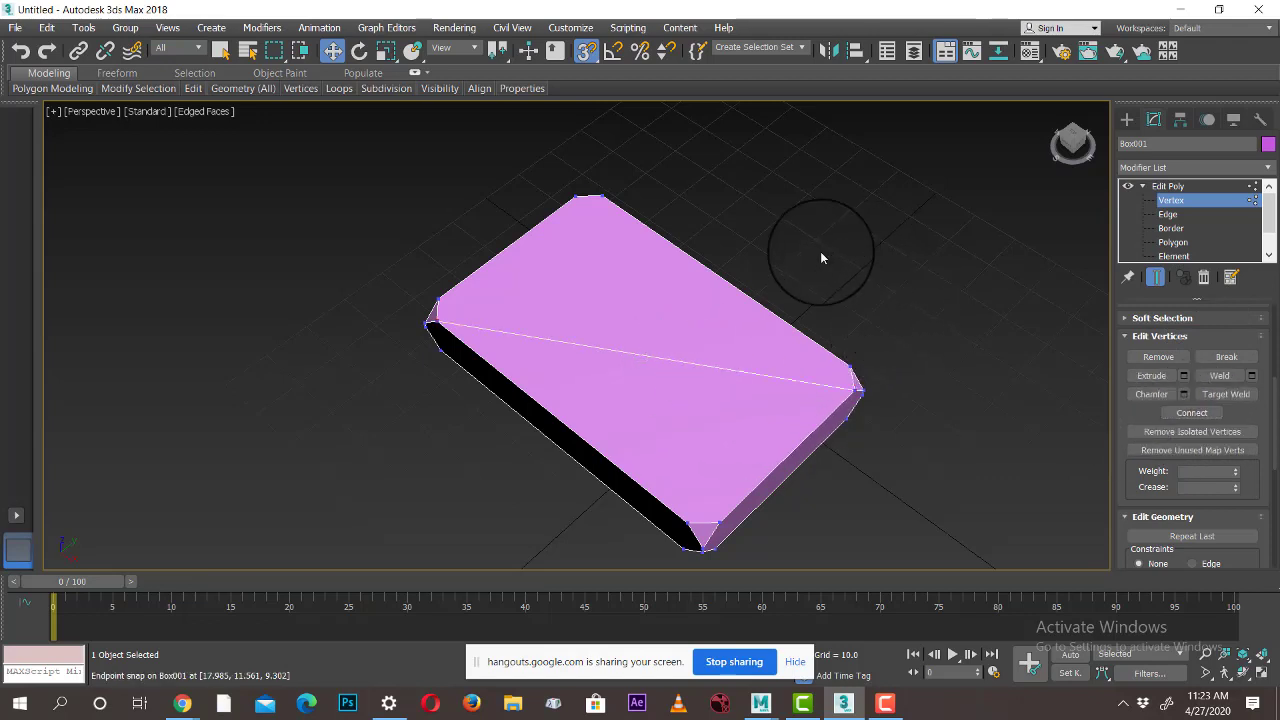
Select a vertex at each of the two remaining top-face corners, on opposite sides of the diagonal edge
alt+middle_drag(806, 295, 520, 235)
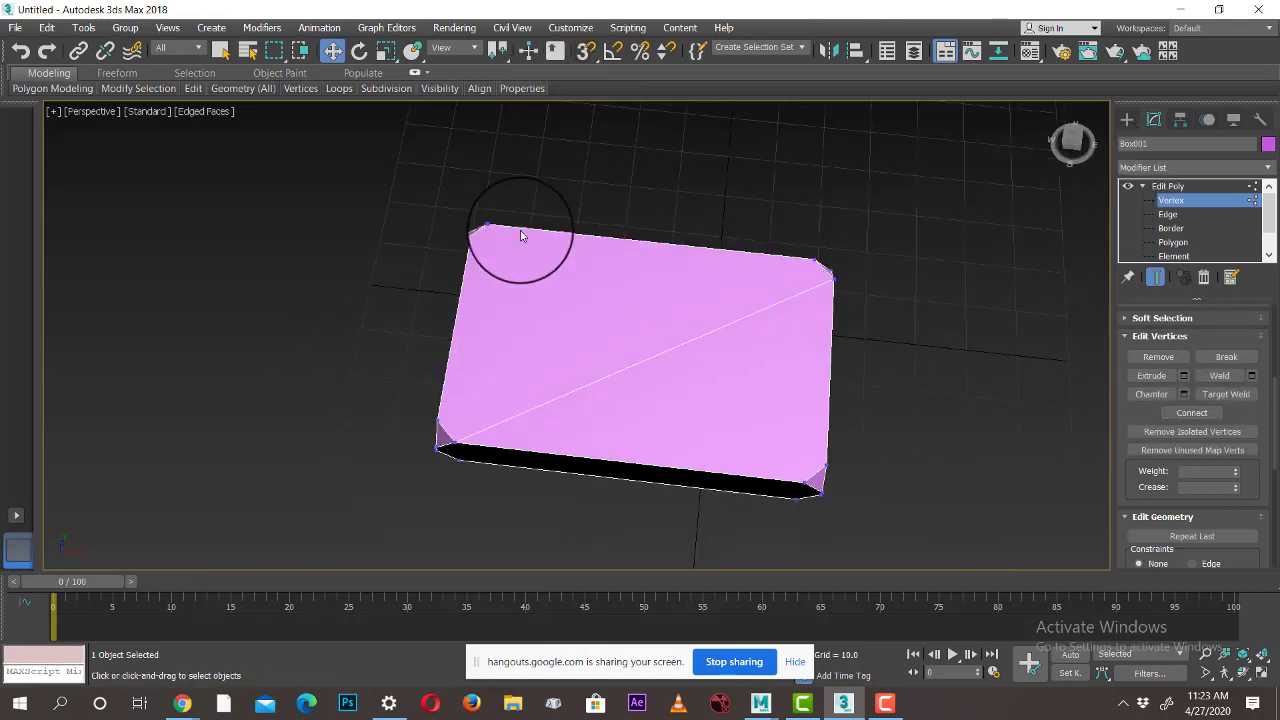
click(493, 228)
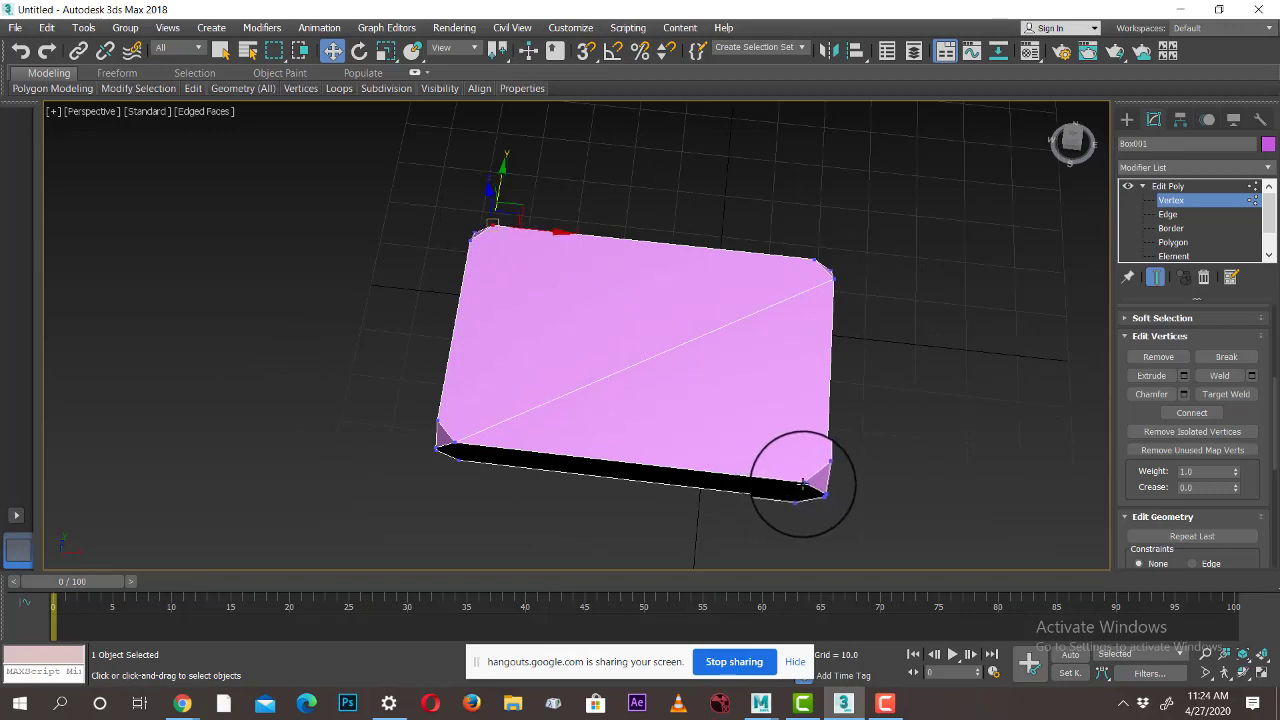
ctrl+click(804, 484)
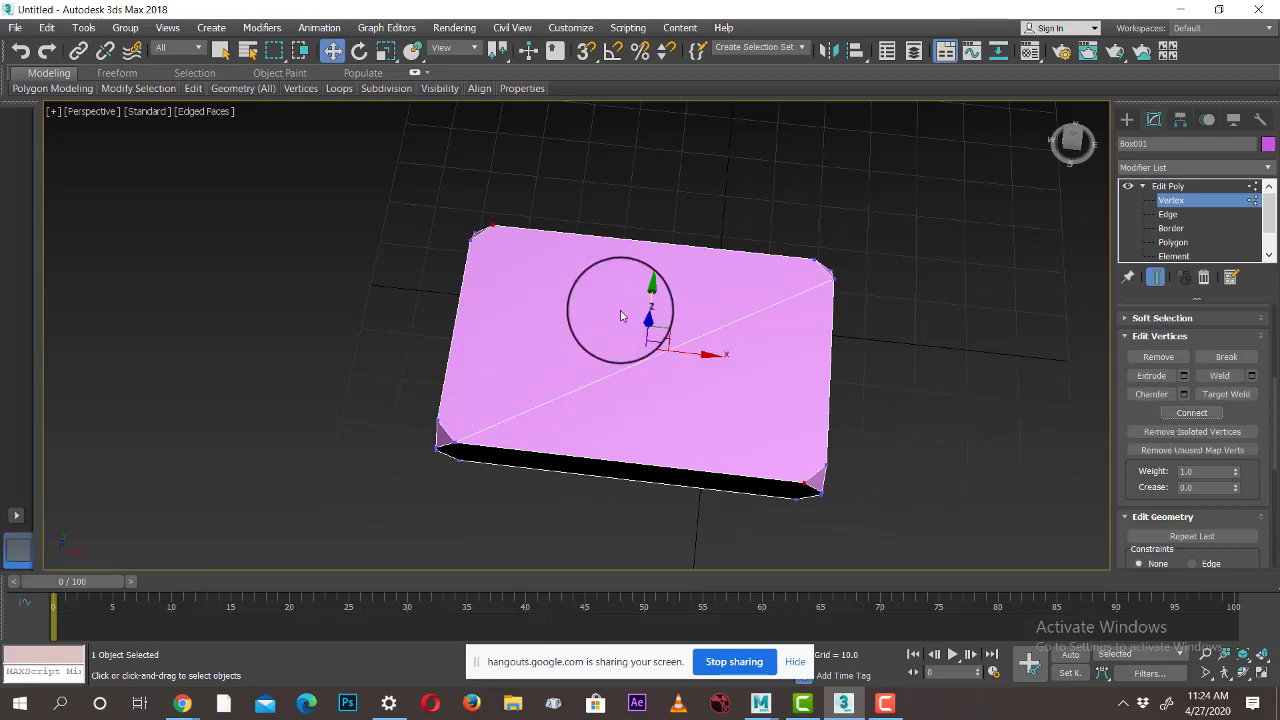
Connect the other vertices of the two corners joined by the diagonal, adding a second diagonal edge beside it
alt+middle_drag(757, 415, 761, 304)
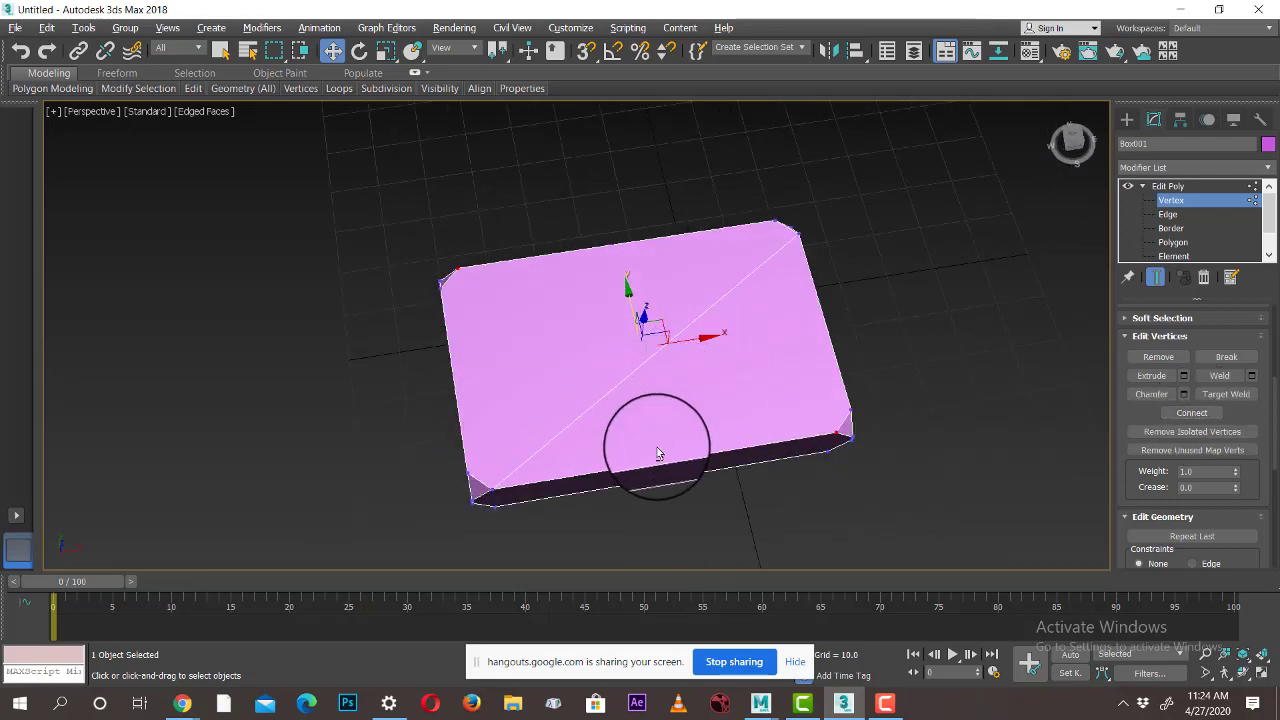
alt+middle_drag(655, 445, 661, 264)
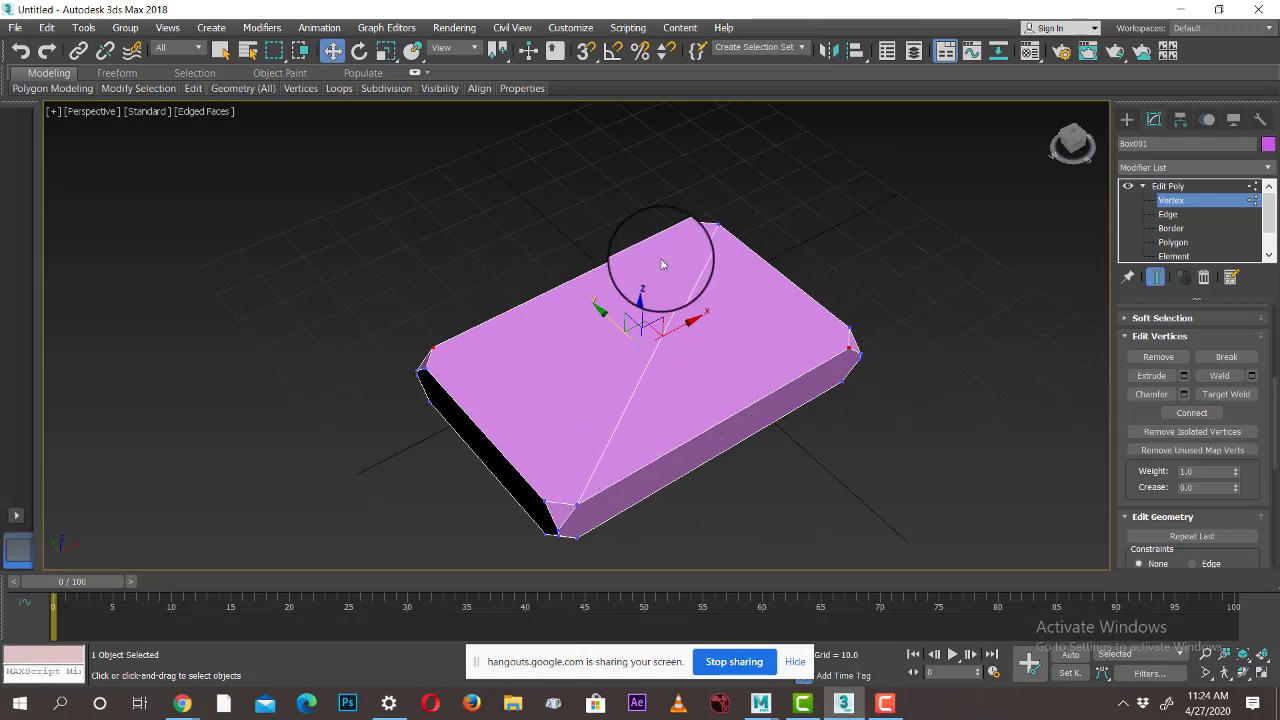
click(695, 222)
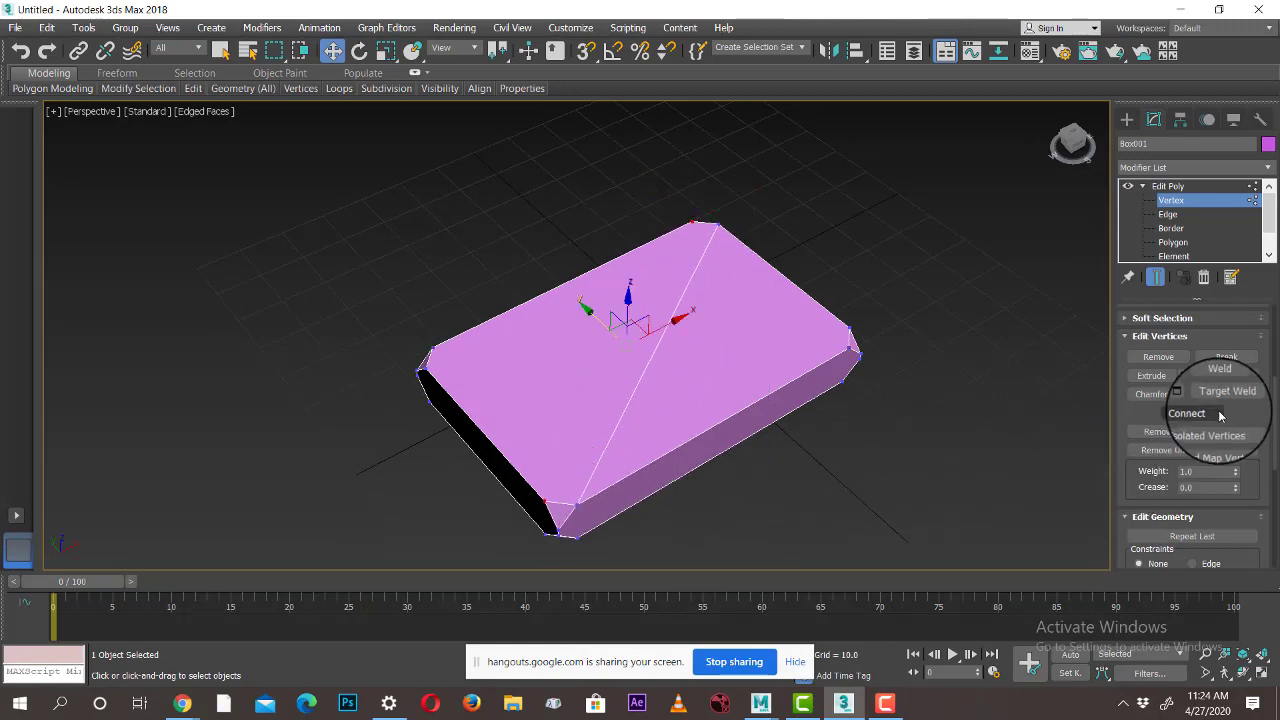
alt+middle_drag(958, 468, 780, 475)
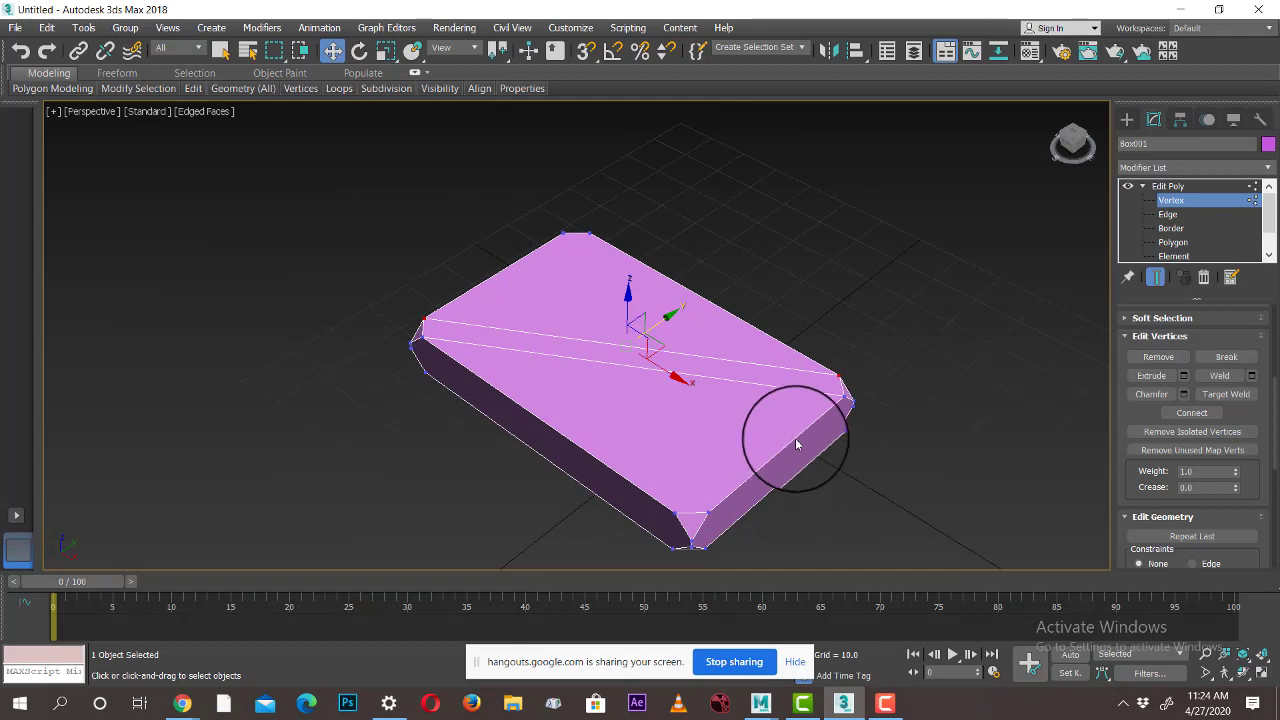
At the Polygon level, select the top face's two large areas and the diagonal strip to examine how the edges divide it
key(4)
click(647, 310)
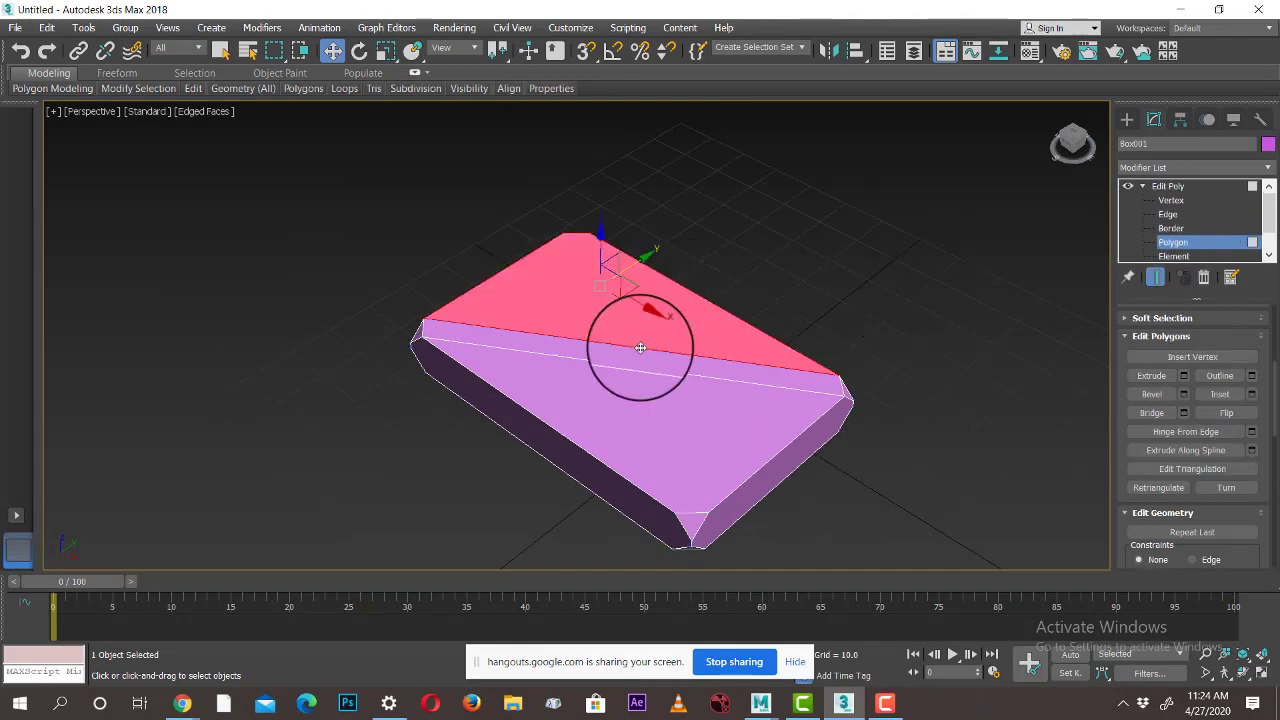
click(638, 362)
click(645, 422)
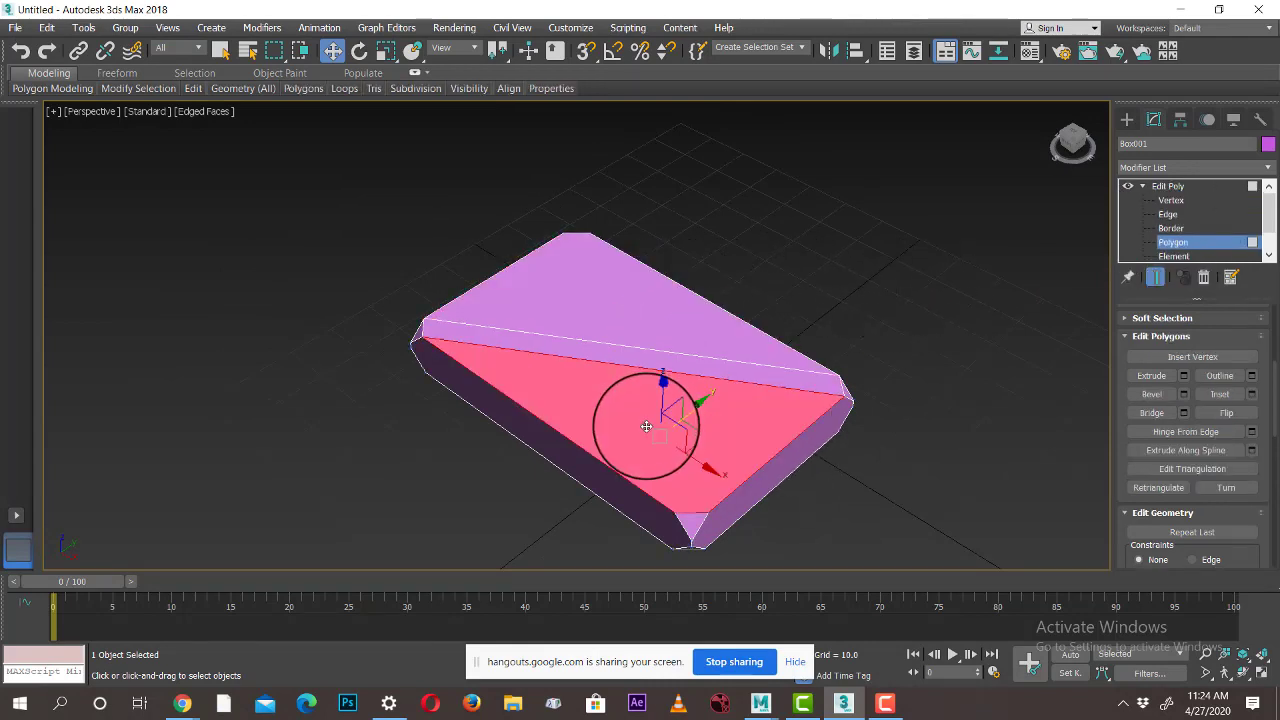
ctrl+click(608, 322)
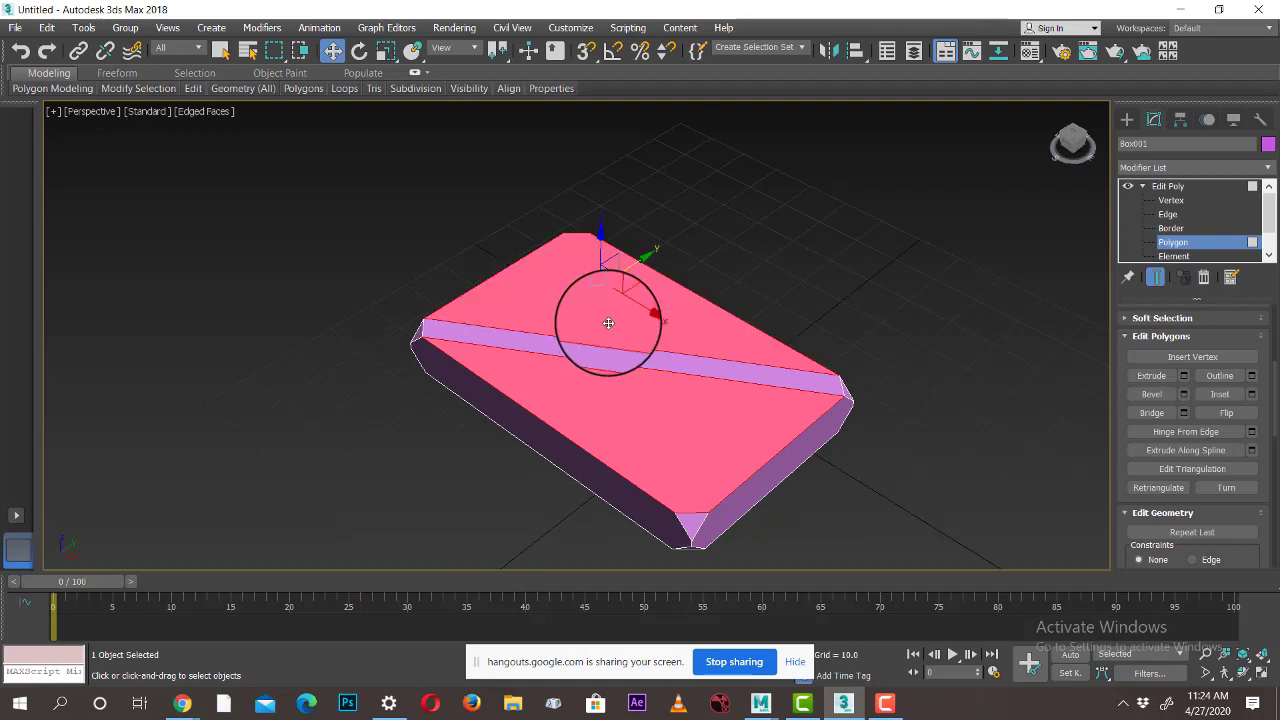
click(607, 350)
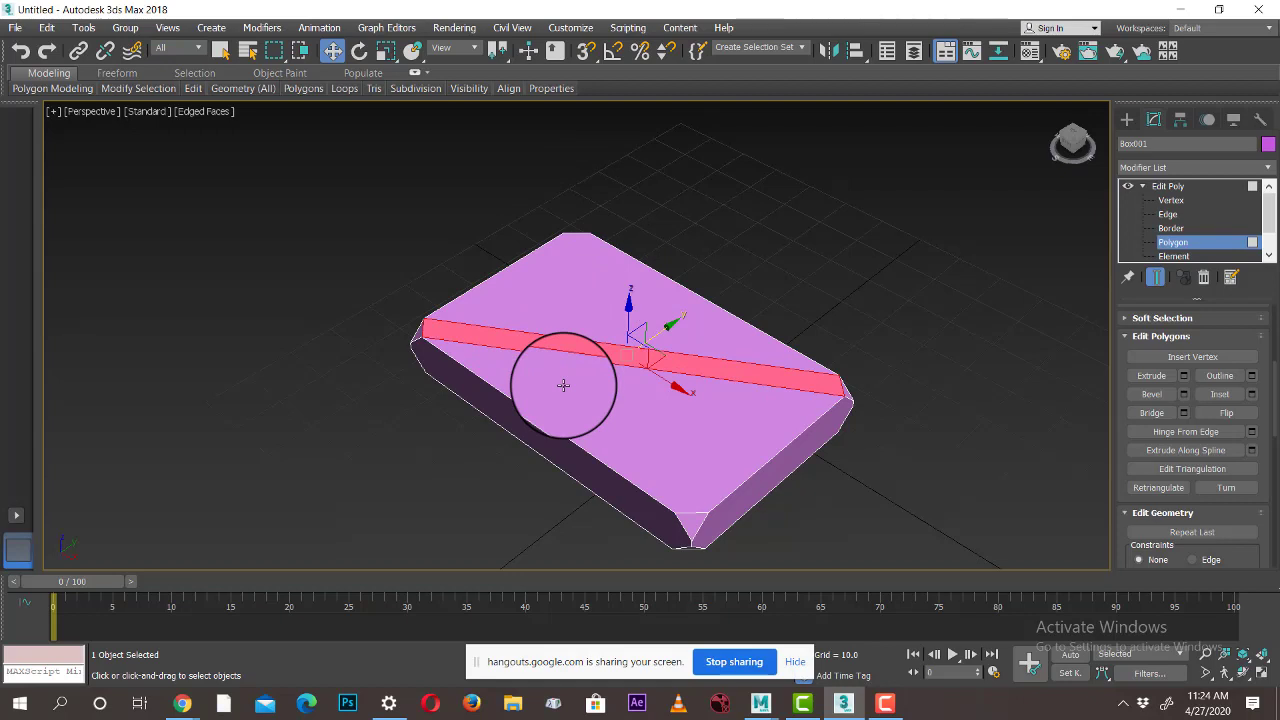
Extrude the two large top-face polygons slightly upward on both sides of the diagonal strip, redoing the first extrusion
click(557, 304)
ctrl+click(640, 415)
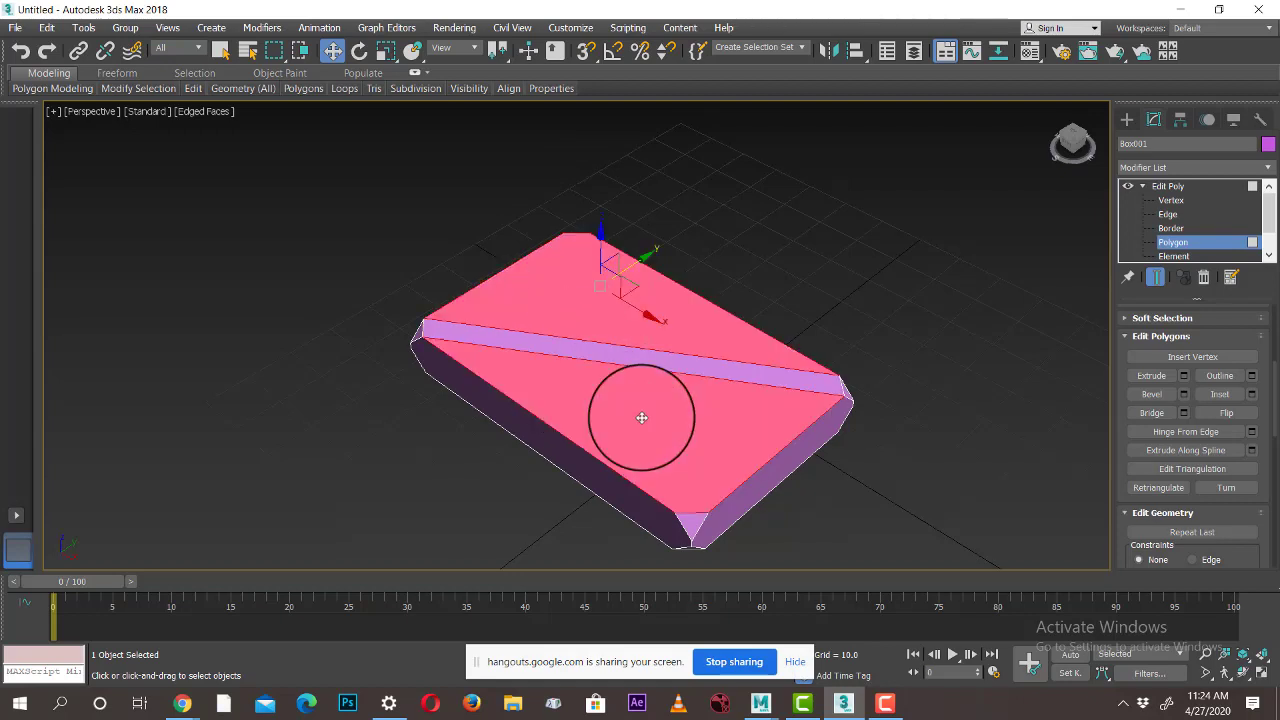
click(1150, 376)
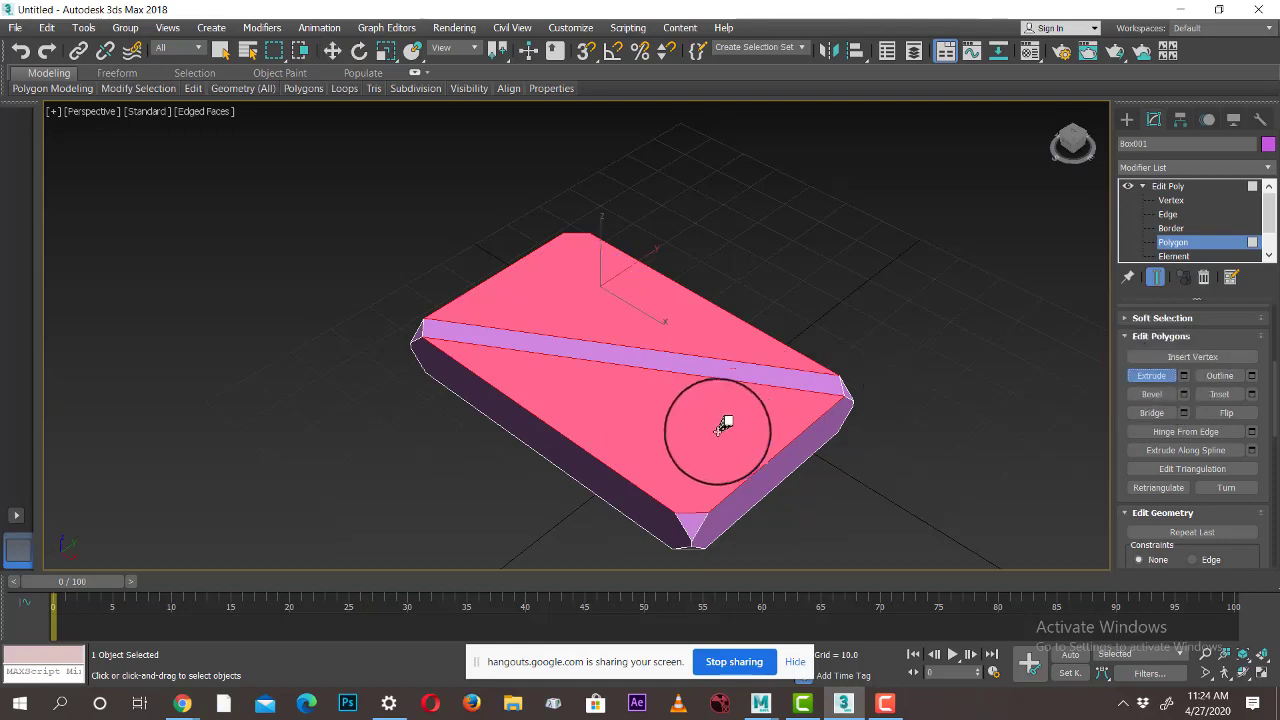
drag(723, 420, 720, 412)
alt+middle_drag(822, 449, 870, 457)
key(ctrl+z)
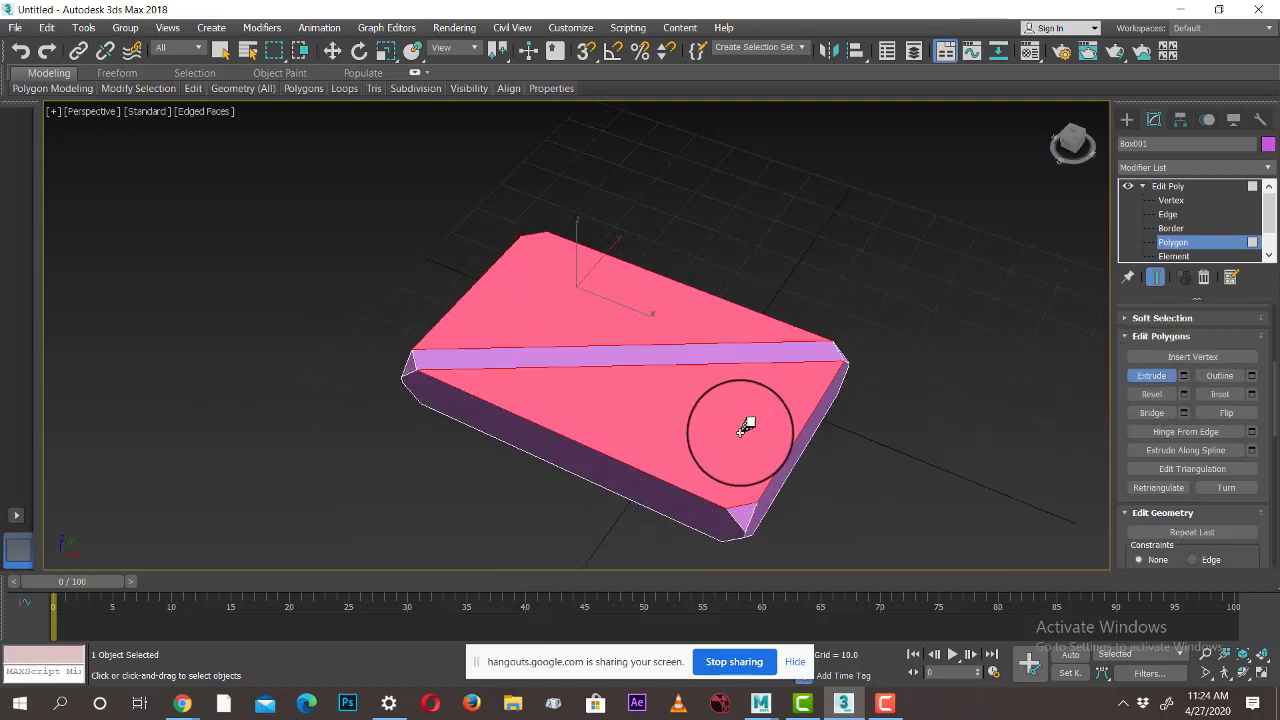
alt+middle_drag(745, 427, 870, 448)
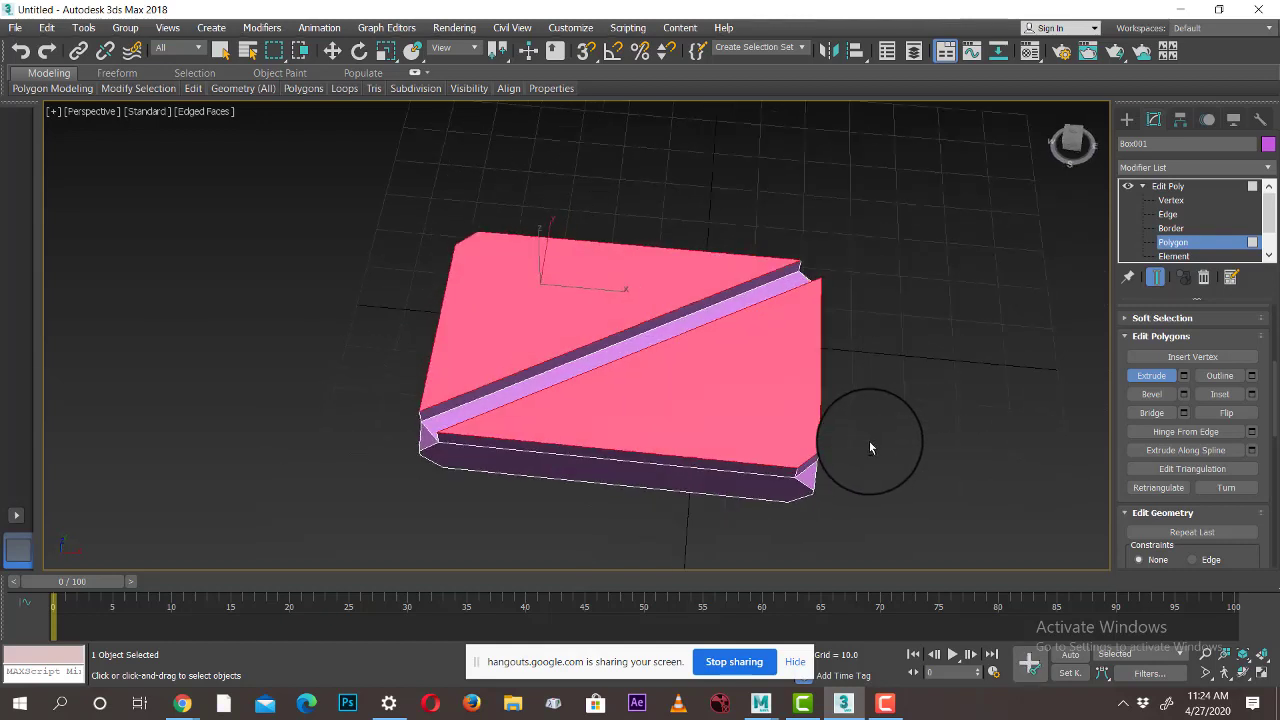
Undo the last extrusion and extrude the box's two large top-face polygons slightly upward again with the Extrude Polygons settings
key(ctrl+z)
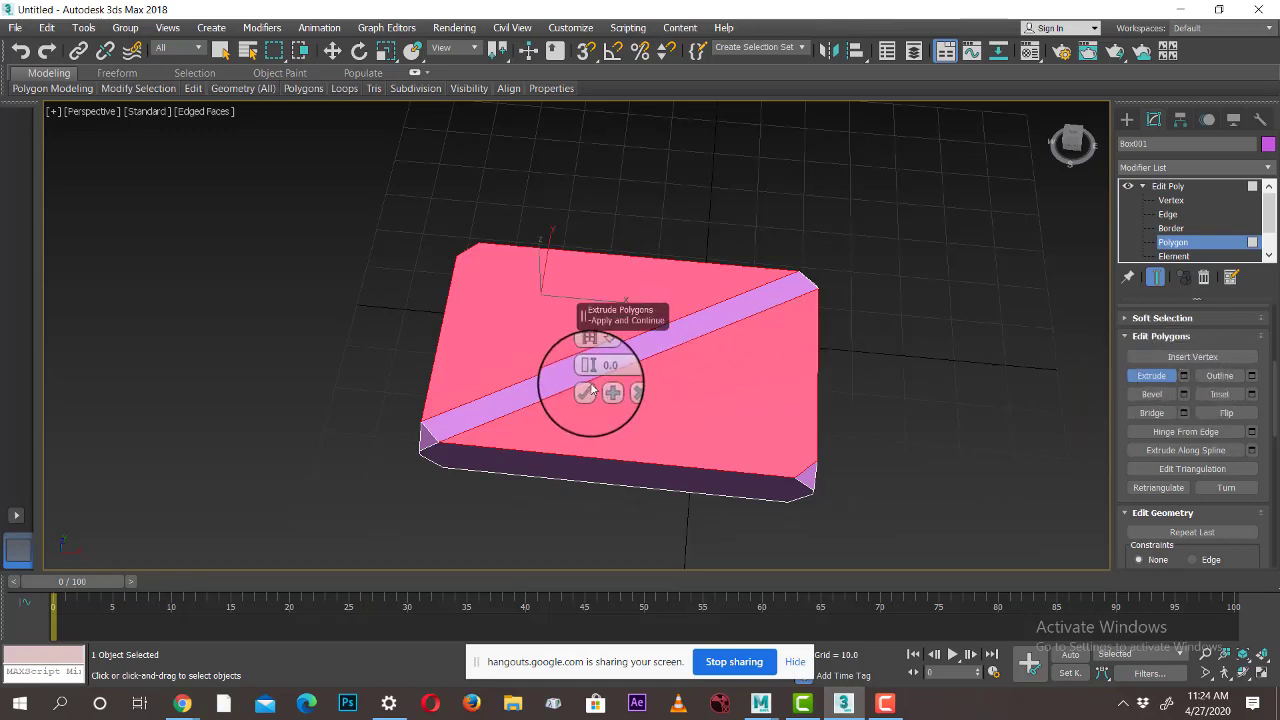
mouse_move(588, 370)
mouse_down()
mouse_move(589, 352)
mouse_move(589, 374)
mouse_up()
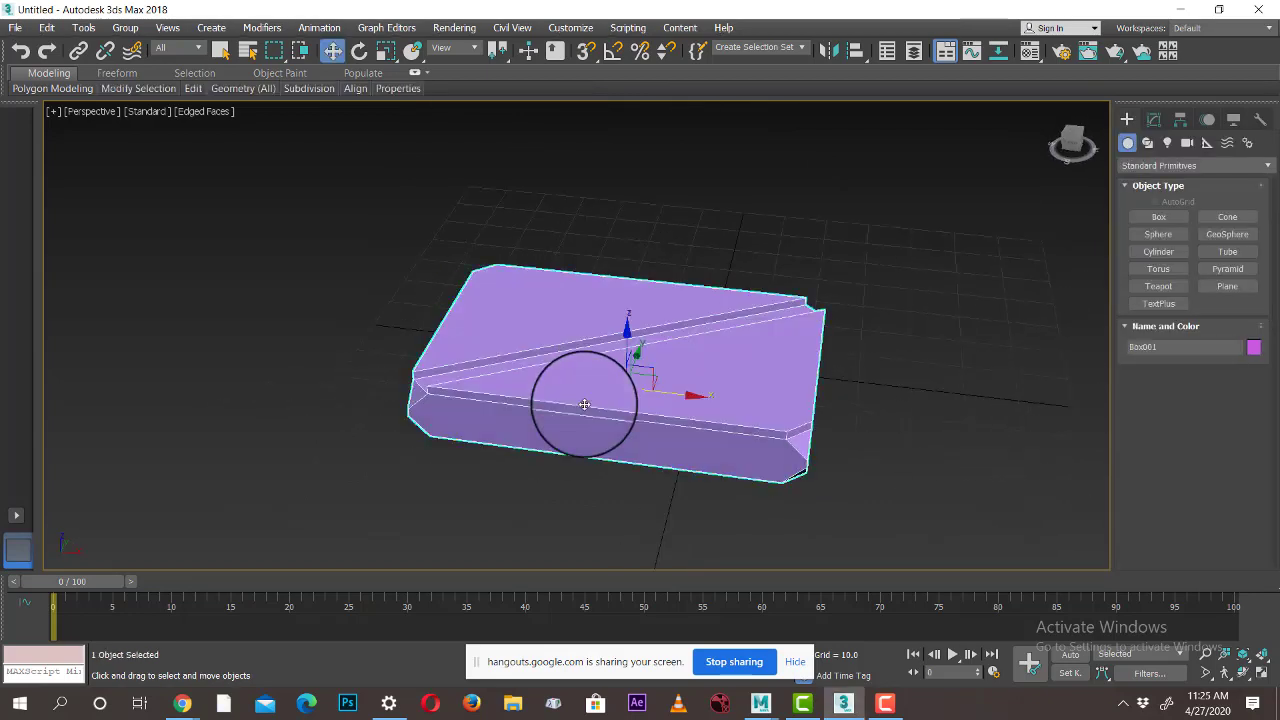
Delete the box and create a sphere with a radius of about 19.3 near the grid's centre
key(Delete)
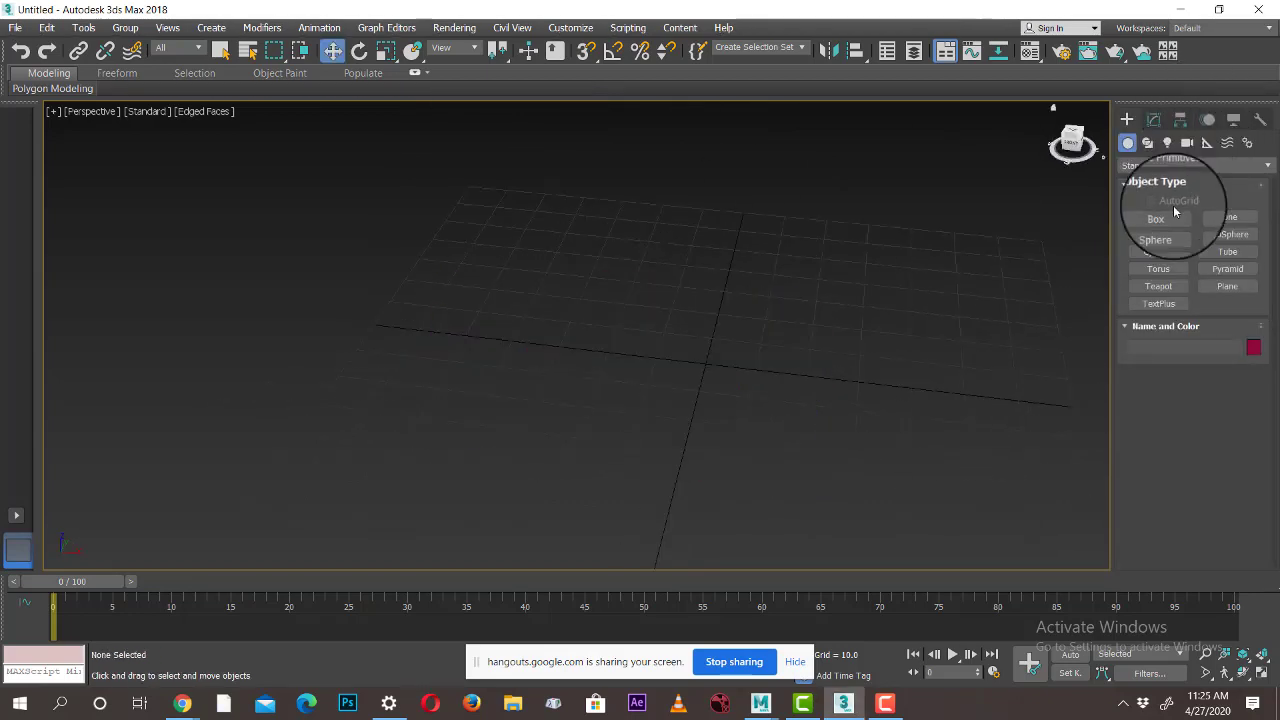
click(1158, 234)
mouse_move(751, 371)
alt+middle_down()
mouse_move(763, 400)
mouse_move(648, 390)
alt+middle_up()
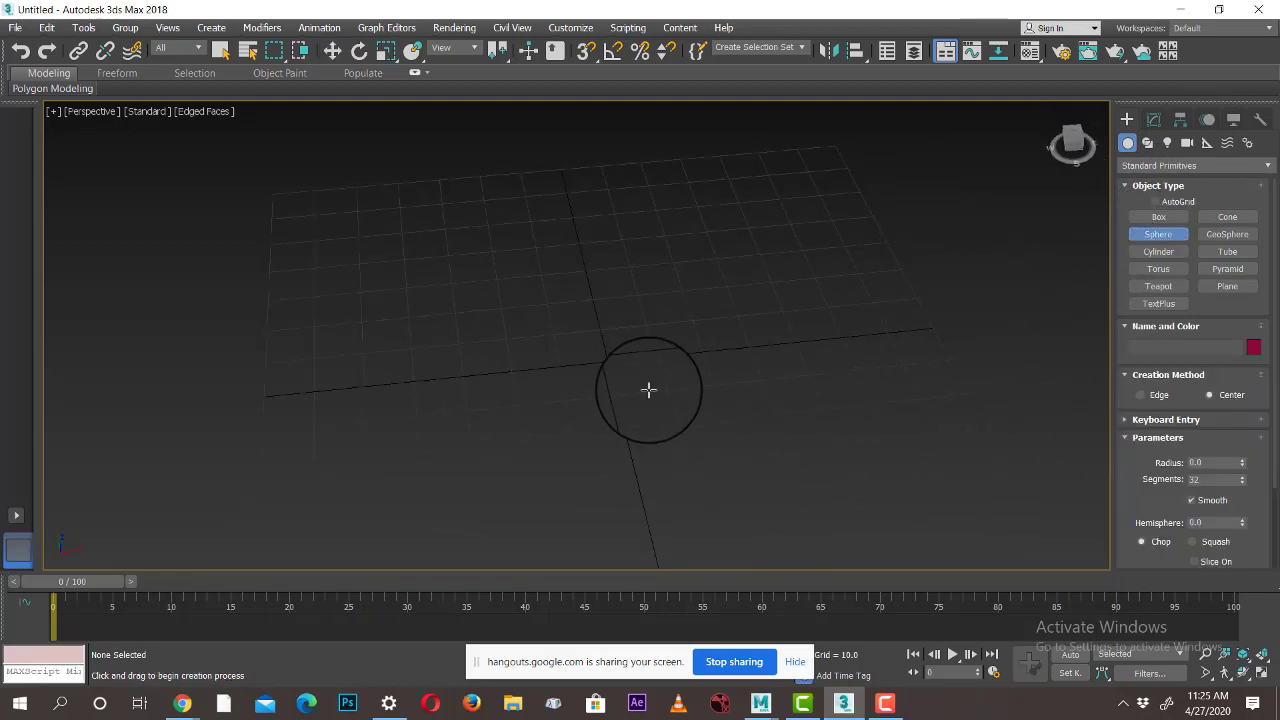
drag(607, 357, 731, 406)
right_click(731, 406)
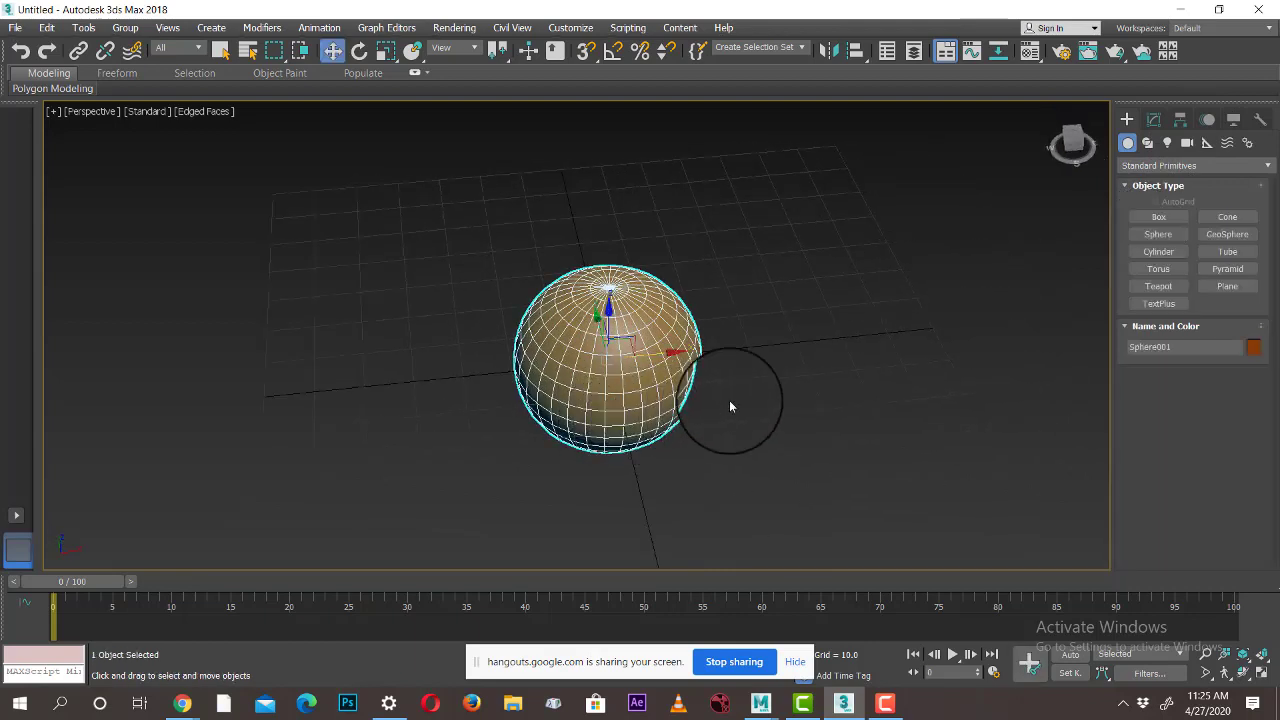
Add an Edit Poly modifier to the sphere and select all its vertices at the Vertex level
click(1153, 119)
click(1150, 166)
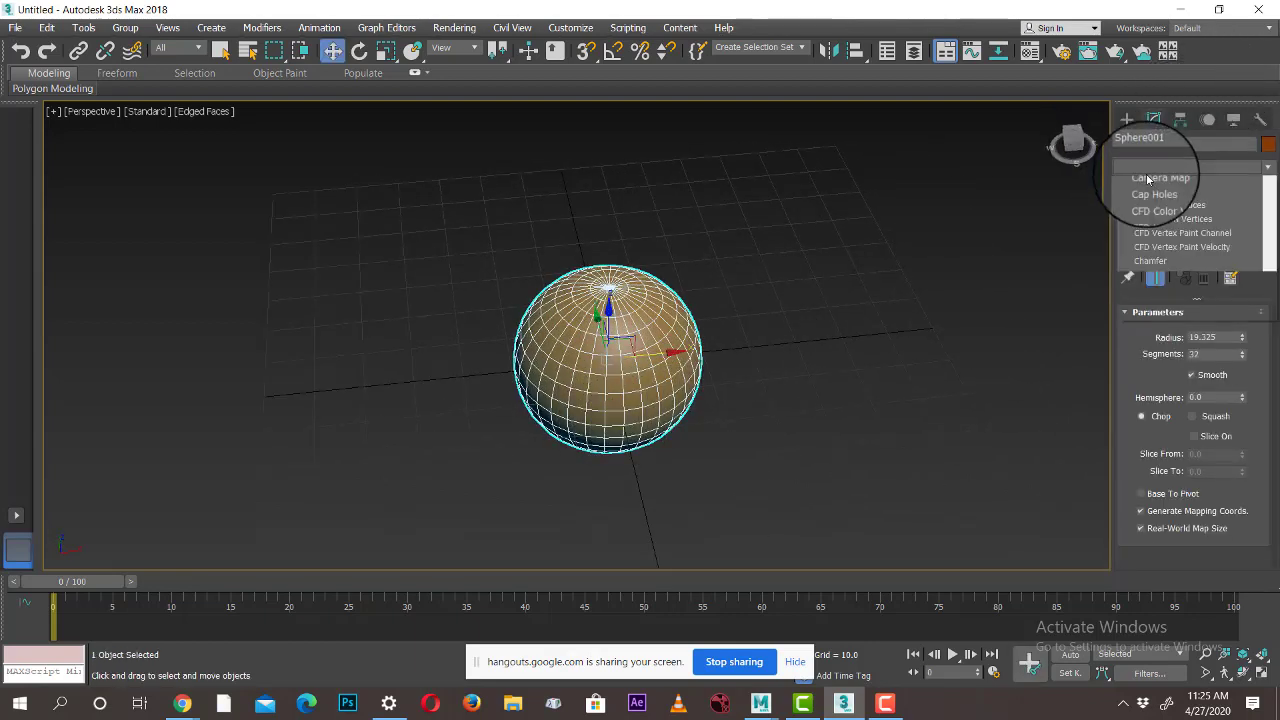
key(e)
click(1150, 225)
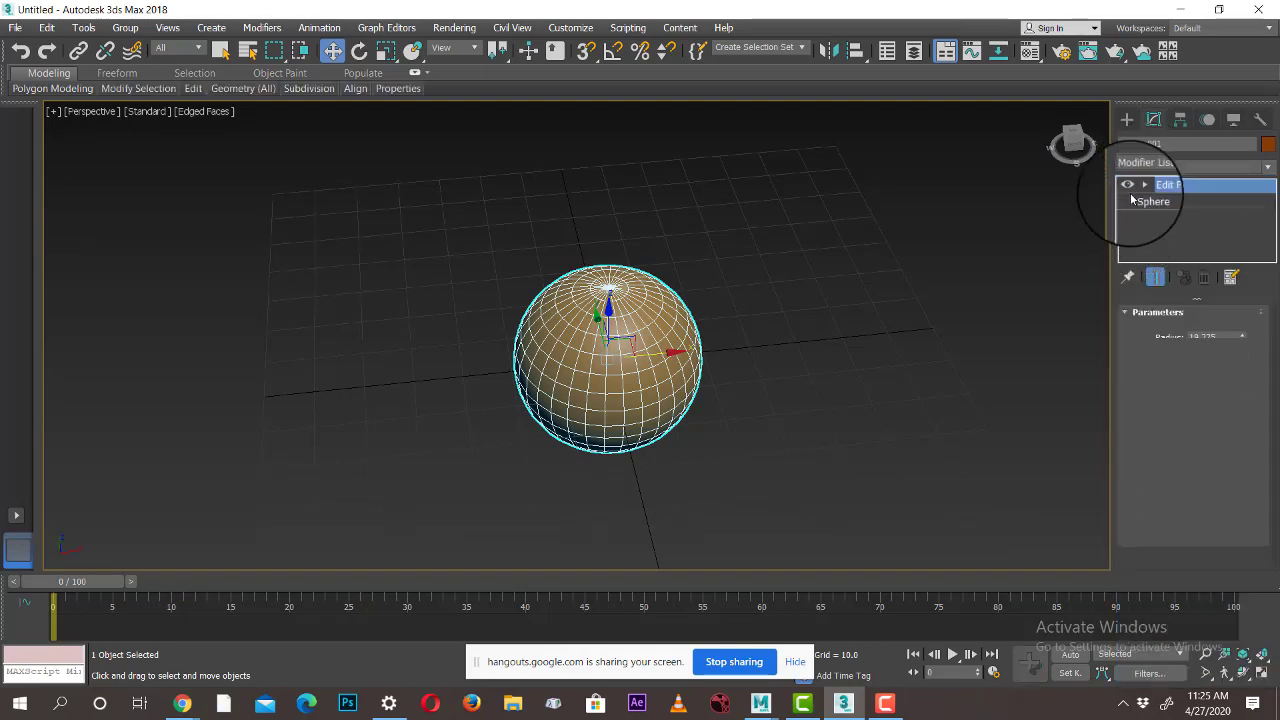
click(1157, 205)
alt+middle_drag(592, 478, 712, 361)
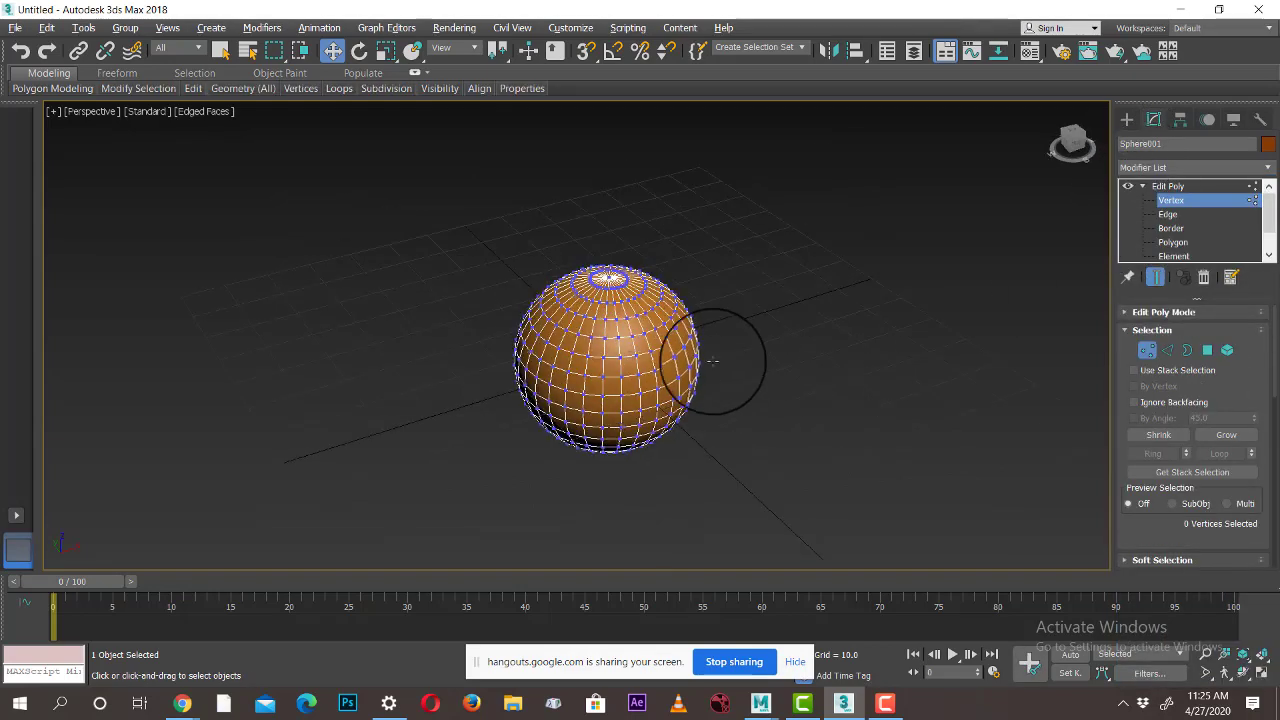
scroll(736, 443, up, 3)
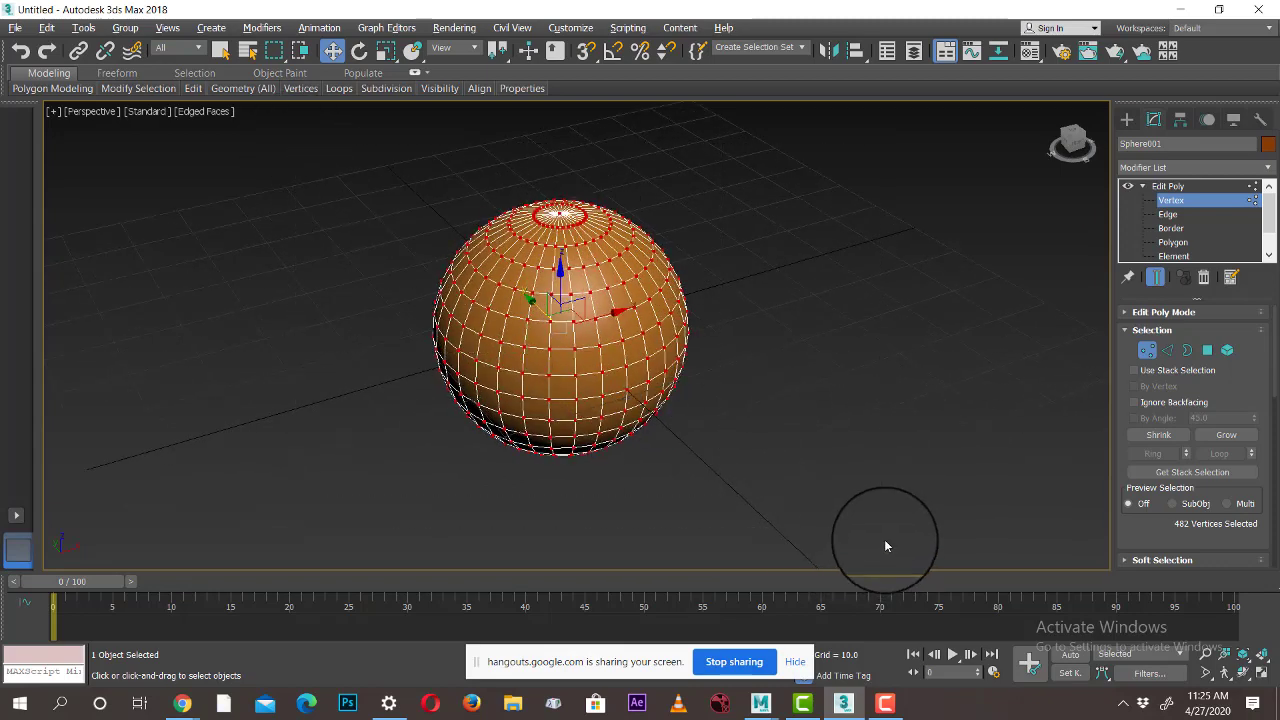
Extrude all the sphere's vertices outward with an extrusion height of about 13
drag(1158, 530, 1173, 370)
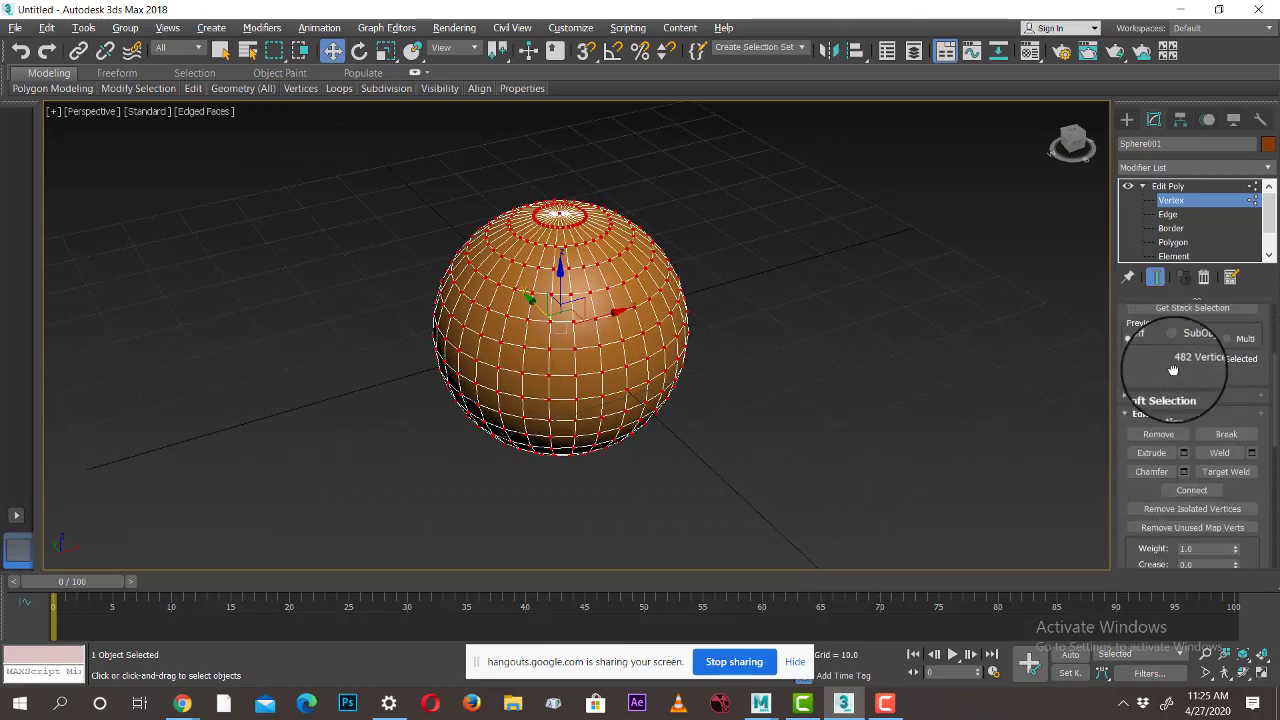
click(1184, 450)
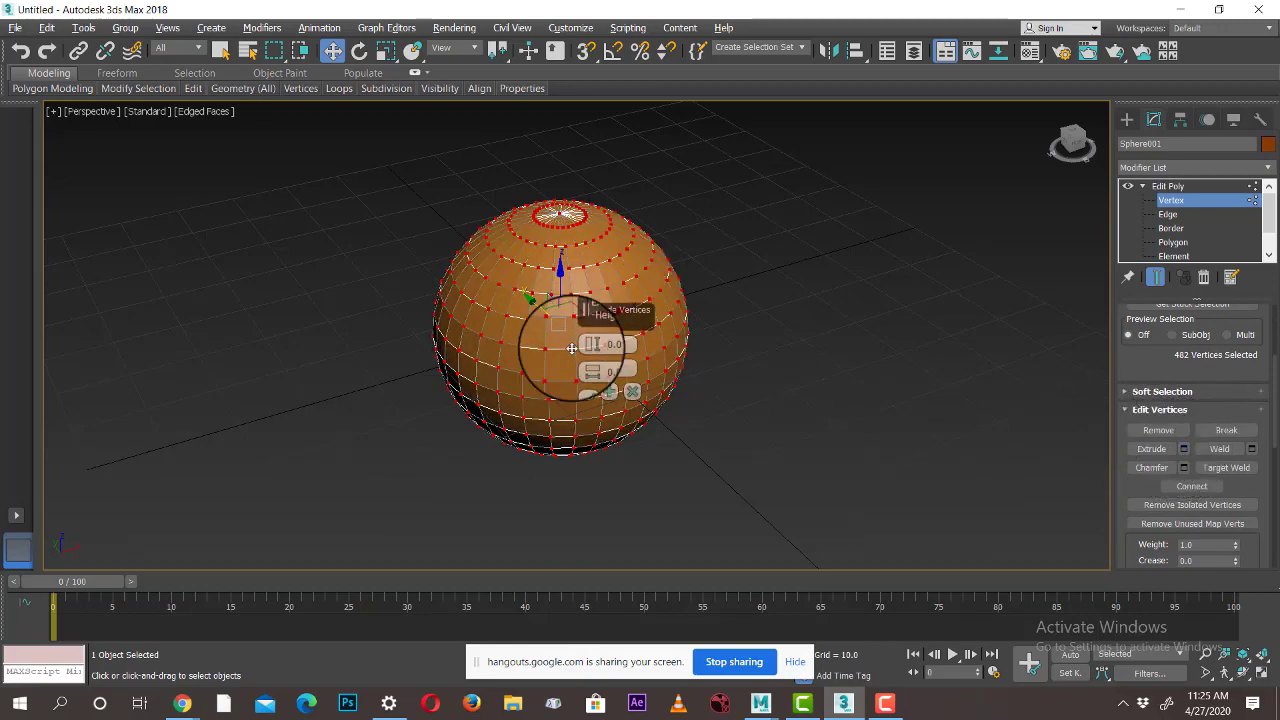
drag(587, 344, 605, 262)
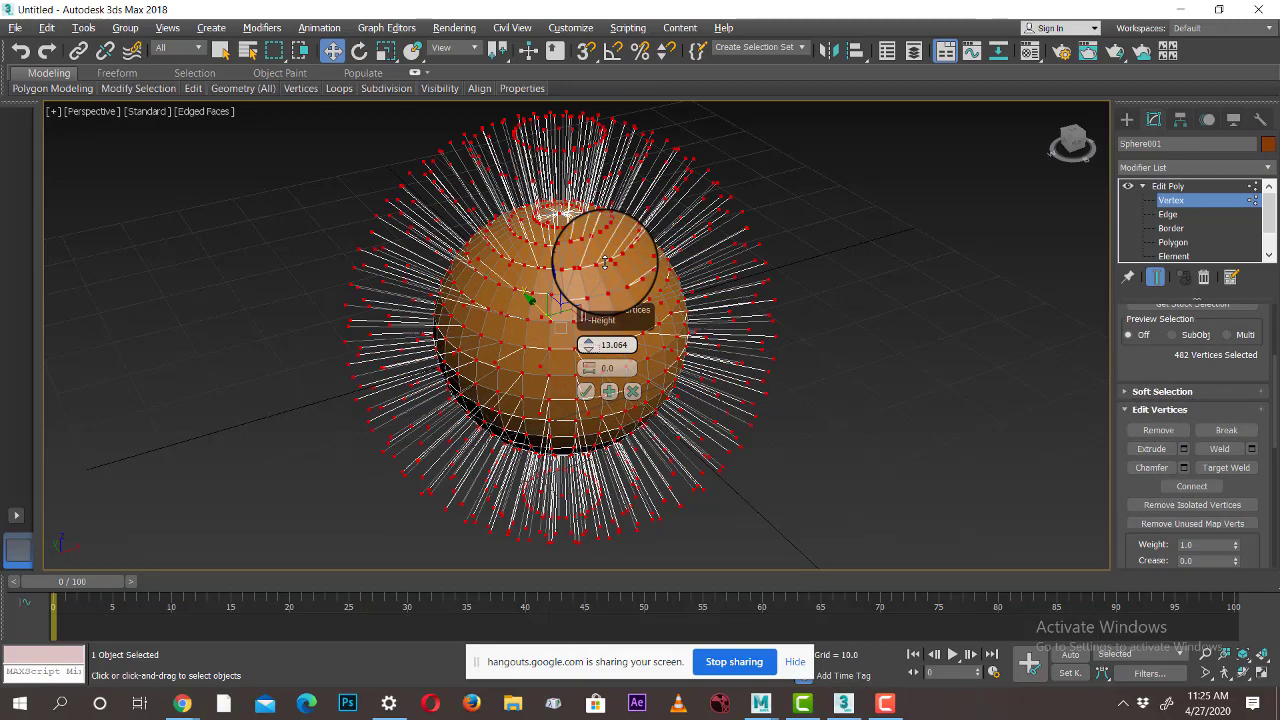
alt+middle_drag(821, 405, 907, 426)
scroll(794, 425, up, 3)
Set the vertex extrusion's width to about 1.555 and its height to about -1.35, apply it, and leave vertex editing
drag(588, 368, 589, 350)
scroll(1020, 402, down, 3)
alt+middle_drag(1026, 402, 820, 368)
drag(588, 345, 587, 462)
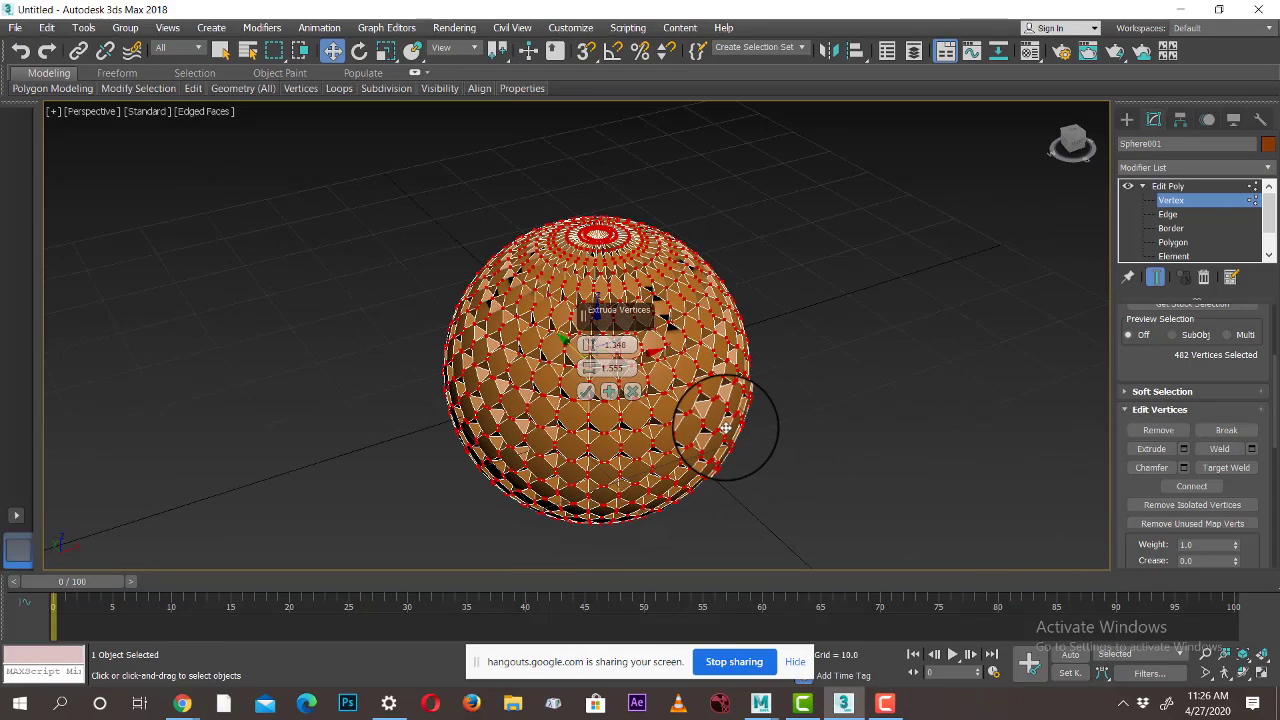
scroll(757, 414, up, 5)
alt+middle_drag(804, 421, 810, 432)
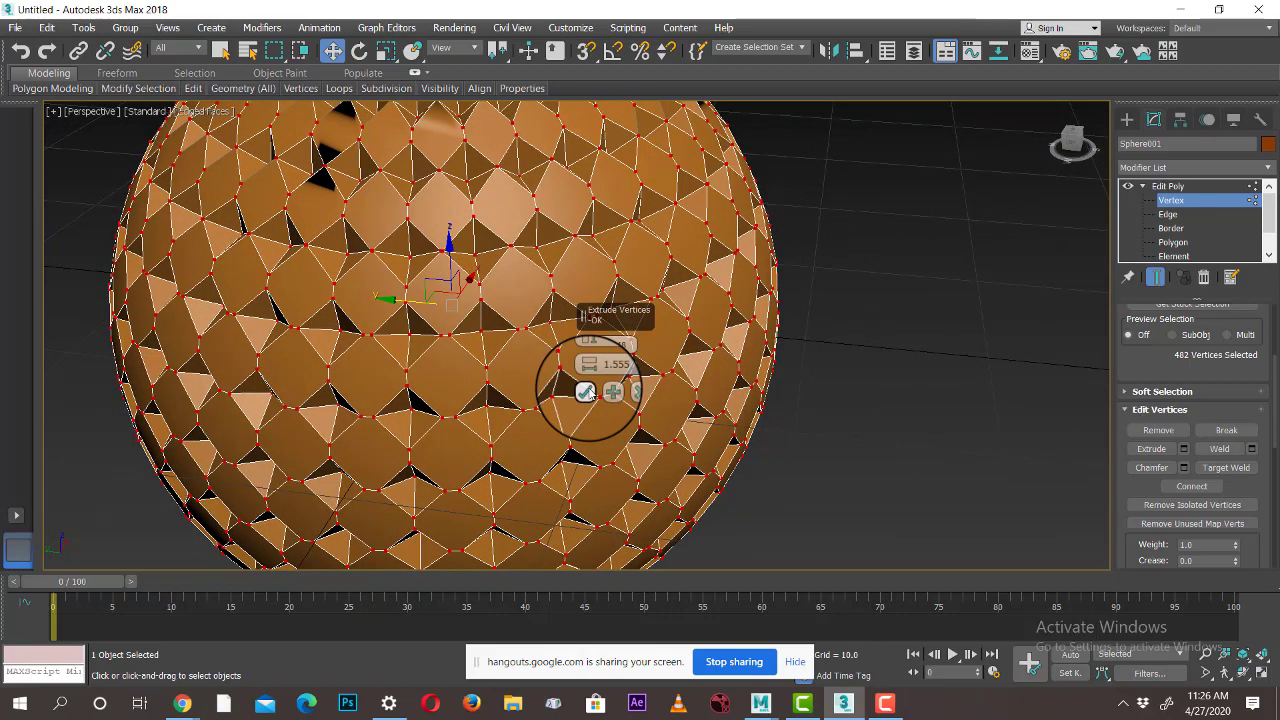
scroll(588, 388, down, 2)
click(1127, 119)
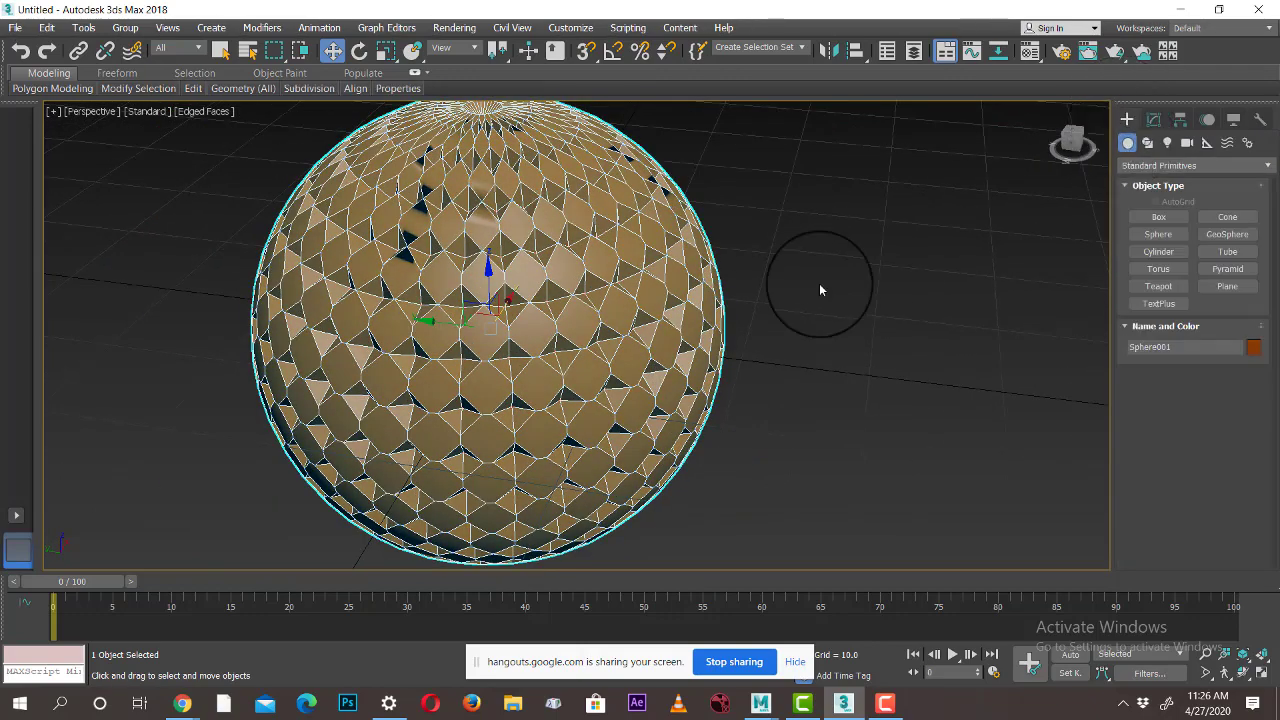
Duplicate the faceted sphere beside the original as one independent copy
click(824, 409)
scroll(824, 409, down, 3)
click(745, 410)
alt+middle_drag(745, 410, 430, 350)
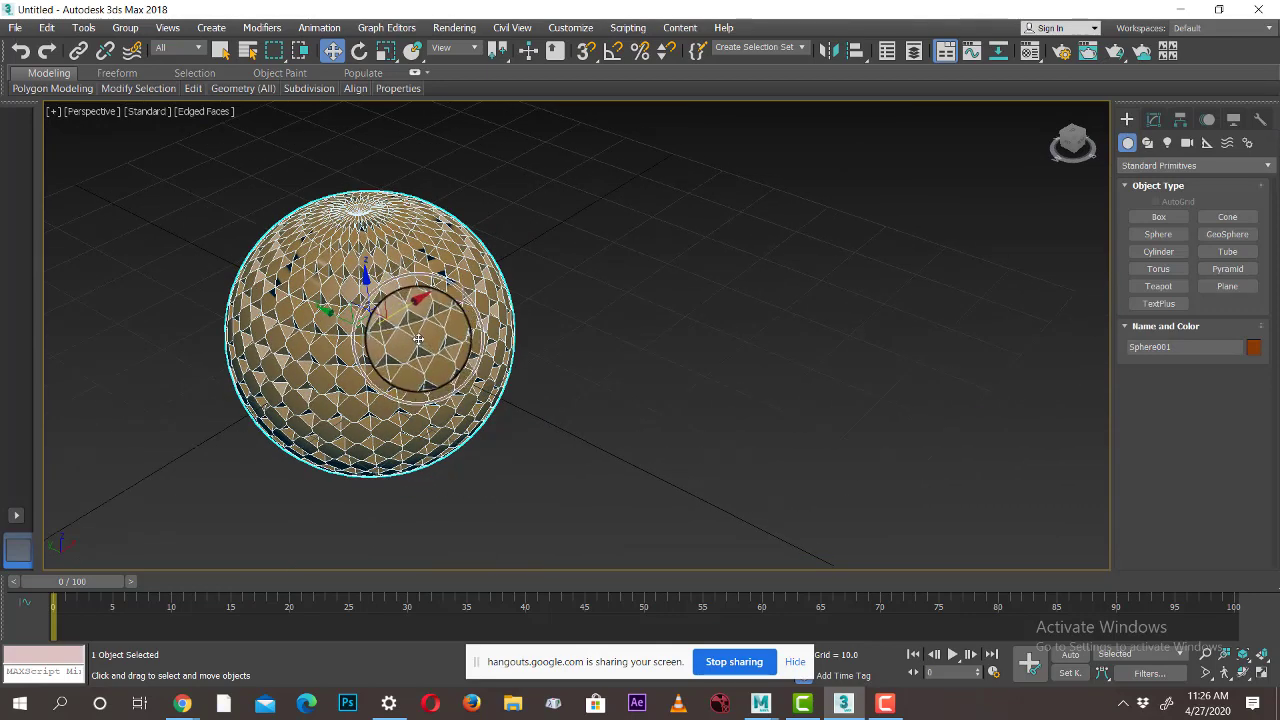
mouse_move(365, 325)
shift+mouse_down()
mouse_move(636, 420)
mouse_move(723, 386)
shift+mouse_up()
click(618, 421)
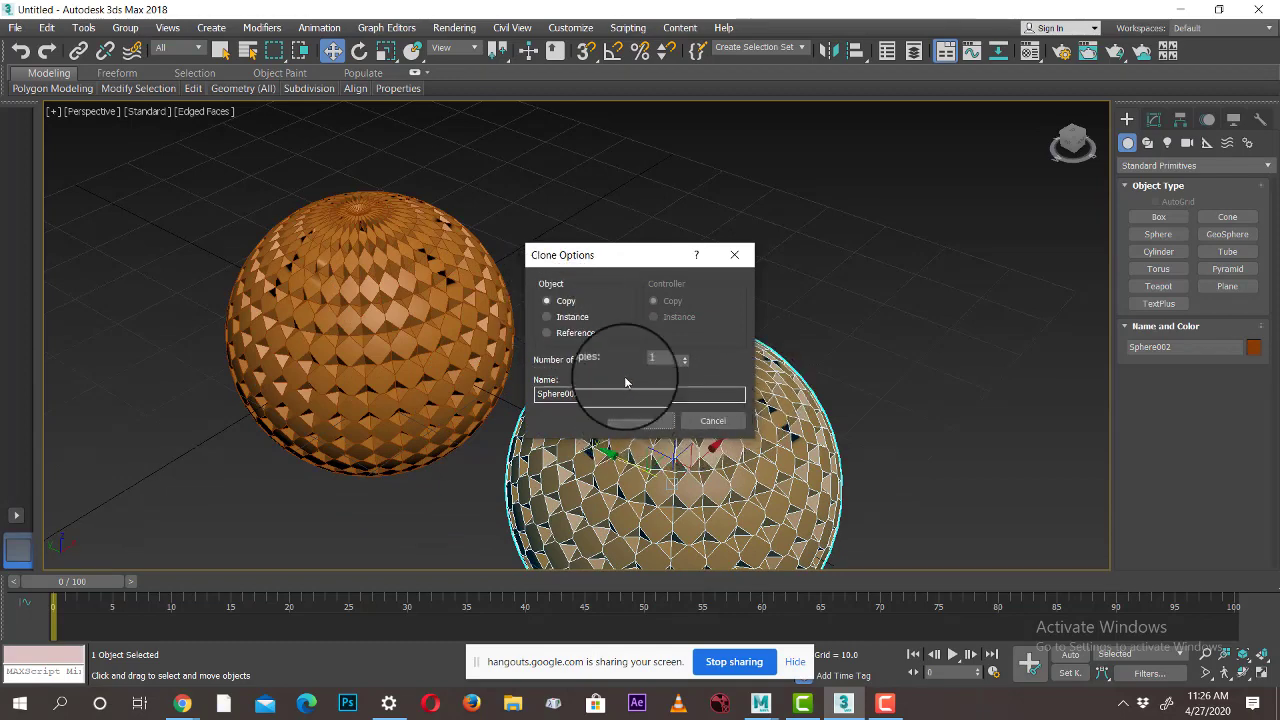
click(643, 422)
mouse_move(682, 439)
alt+middle_down()
mouse_move(754, 446)
mouse_move(885, 329)
alt+middle_up()
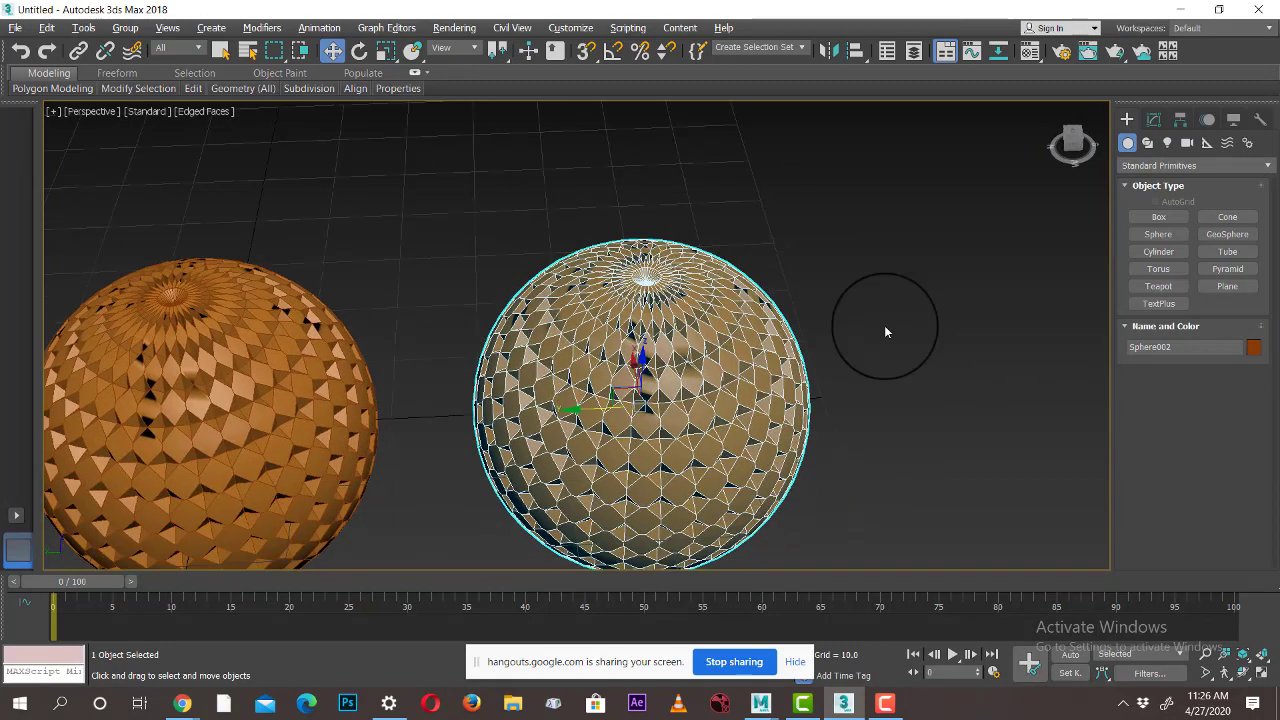
Replace the copied sphere's Edit Poly modifier with a new Edit Poly modifier
click(1152, 125)
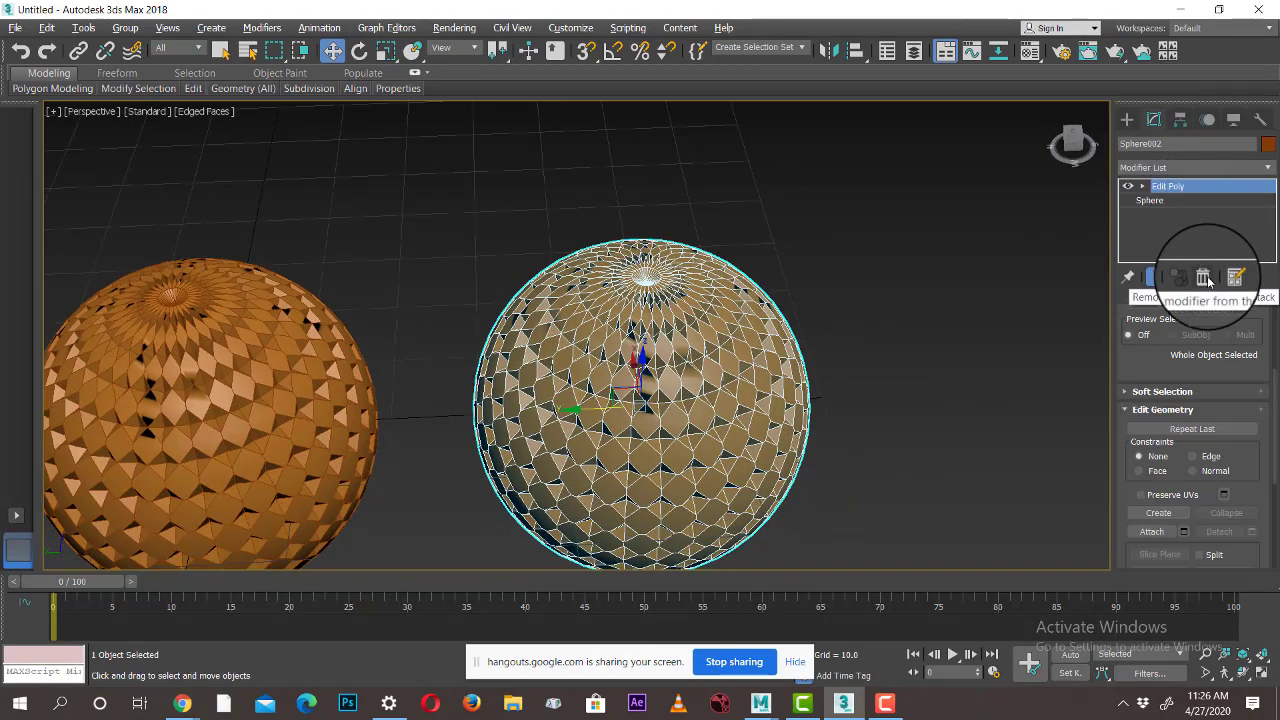
click(1207, 279)
click(1169, 166)
text(esh)
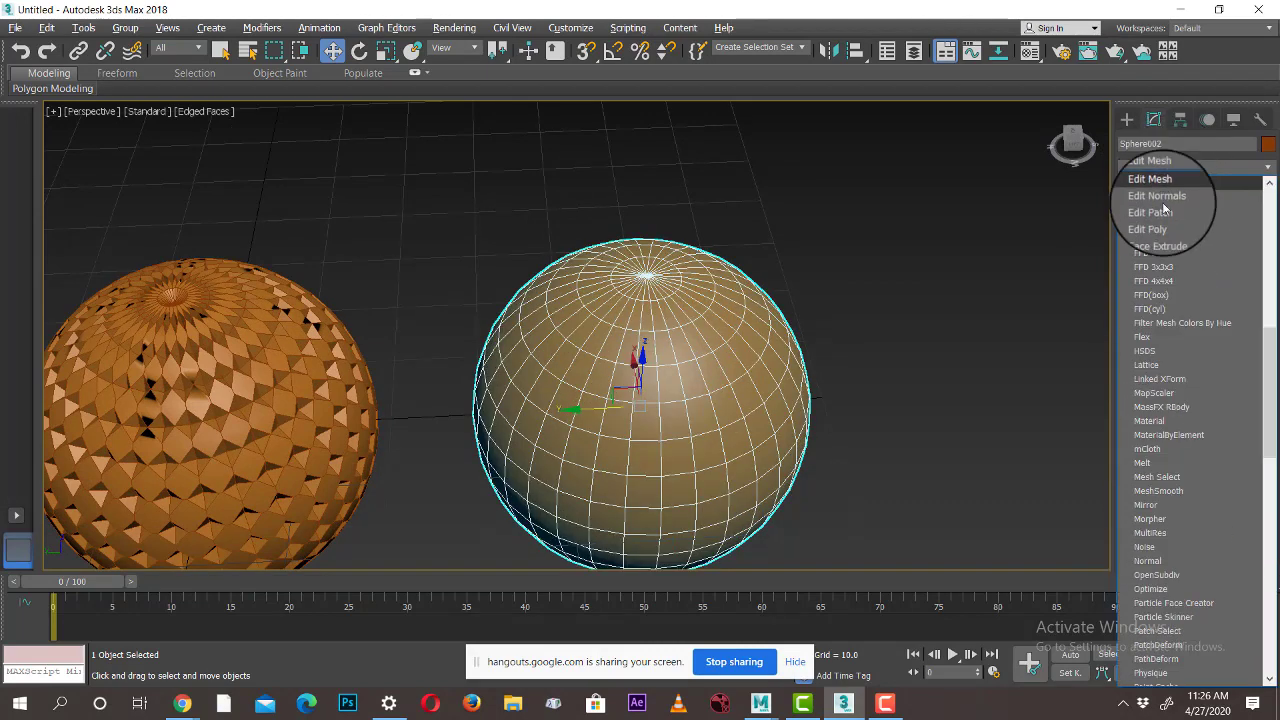
click(1148, 229)
Select the copied sphere's vertices at the Vertex level and extrude them outward into narrow pointed spikes
click(1138, 183)
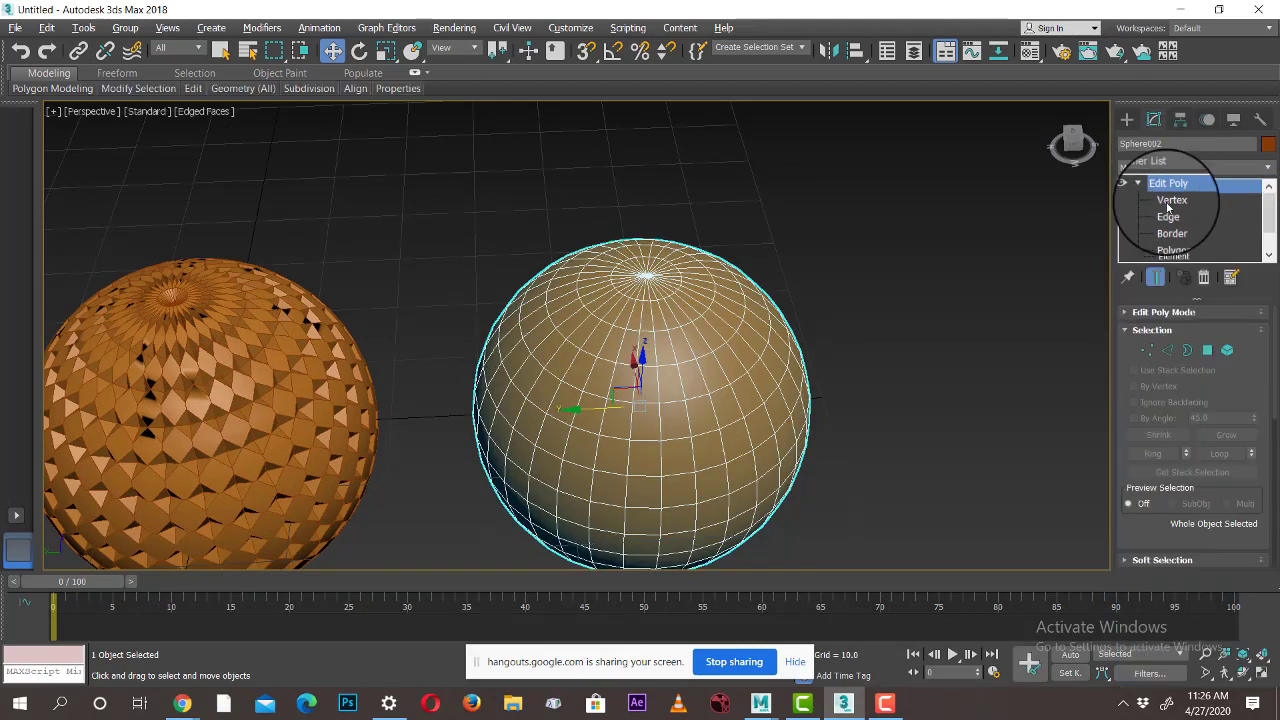
click(1172, 200)
key(ctrl+a)
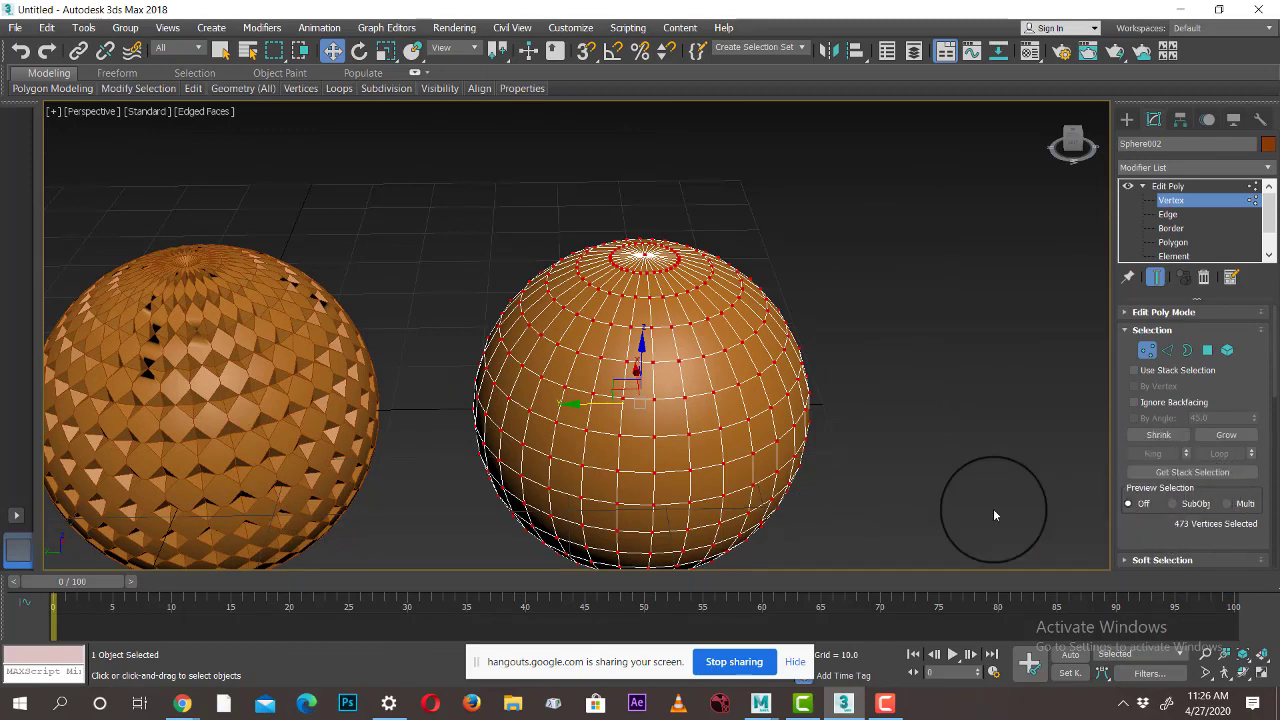
scroll(1215, 490, down, 3)
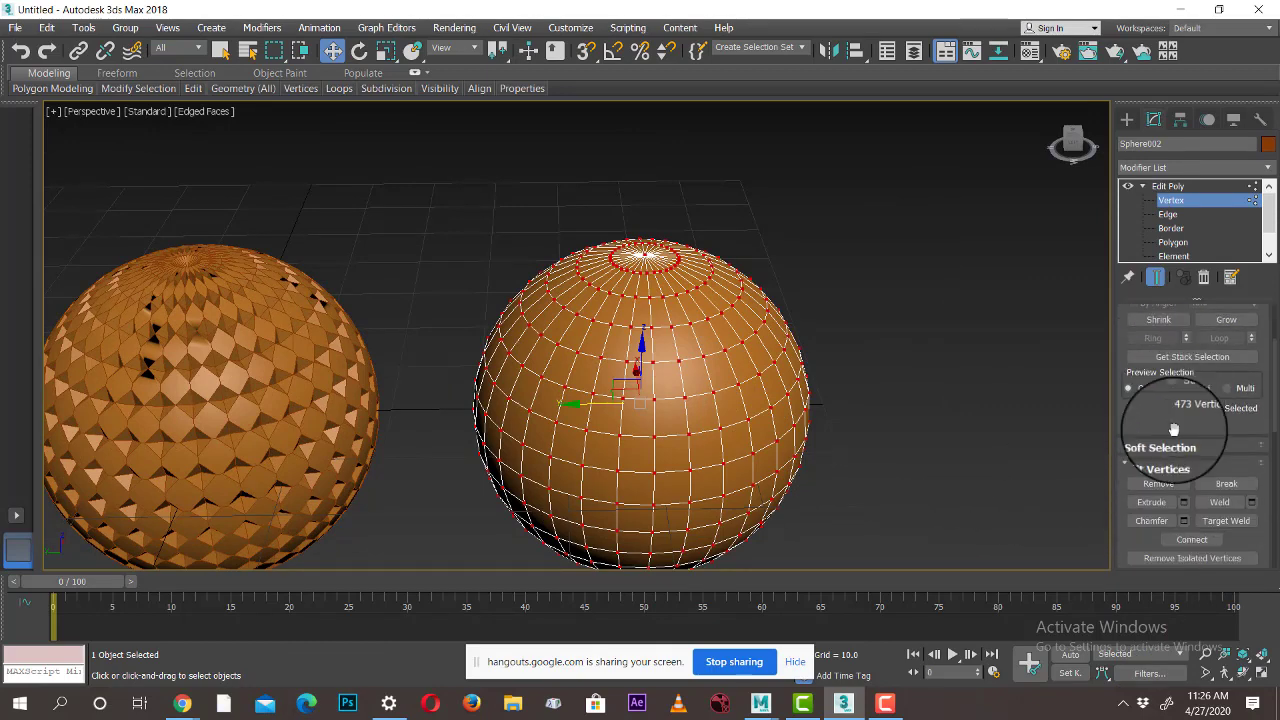
click(1184, 503)
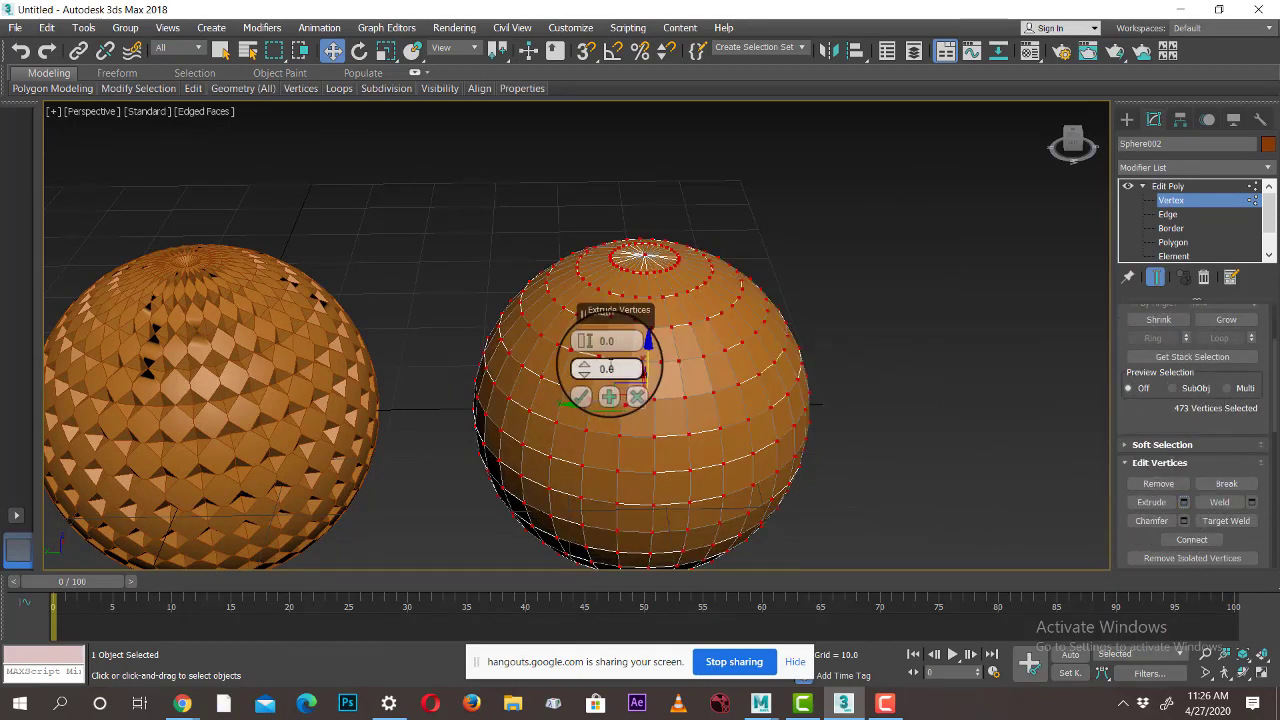
mouse_move(589, 346)
mouse_down()
mouse_move(591, 330)
mouse_move(589, 363)
mouse_up()
click(586, 397)
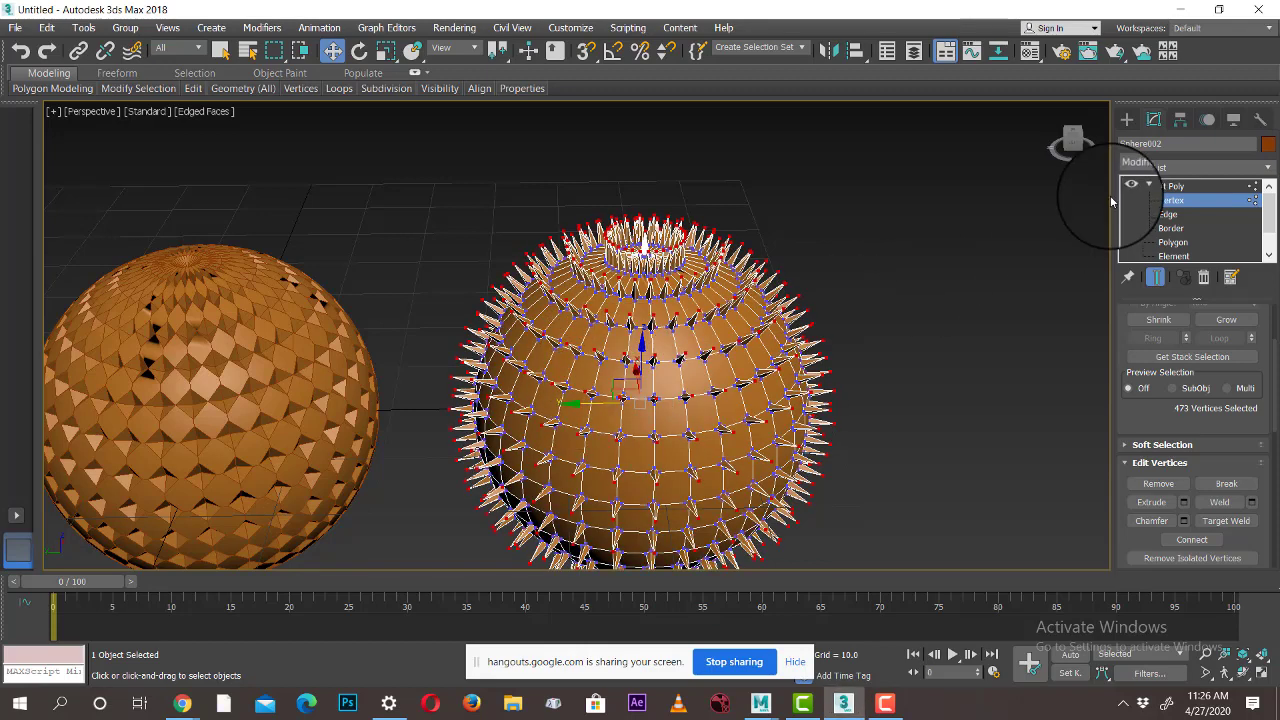
Leave vertex editing and examine the faceted and spiked spheres side by side from several angles
click(1127, 119)
click(934, 413)
scroll(893, 463, down, 2)
alt+middle_drag(893, 463, 830, 459)
middle_drag(509, 396, 691, 406)
click(483, 322)
click(885, 255)
alt+middle_drag(846, 466, 1010, 431)
scroll(540, 295, down, 2)
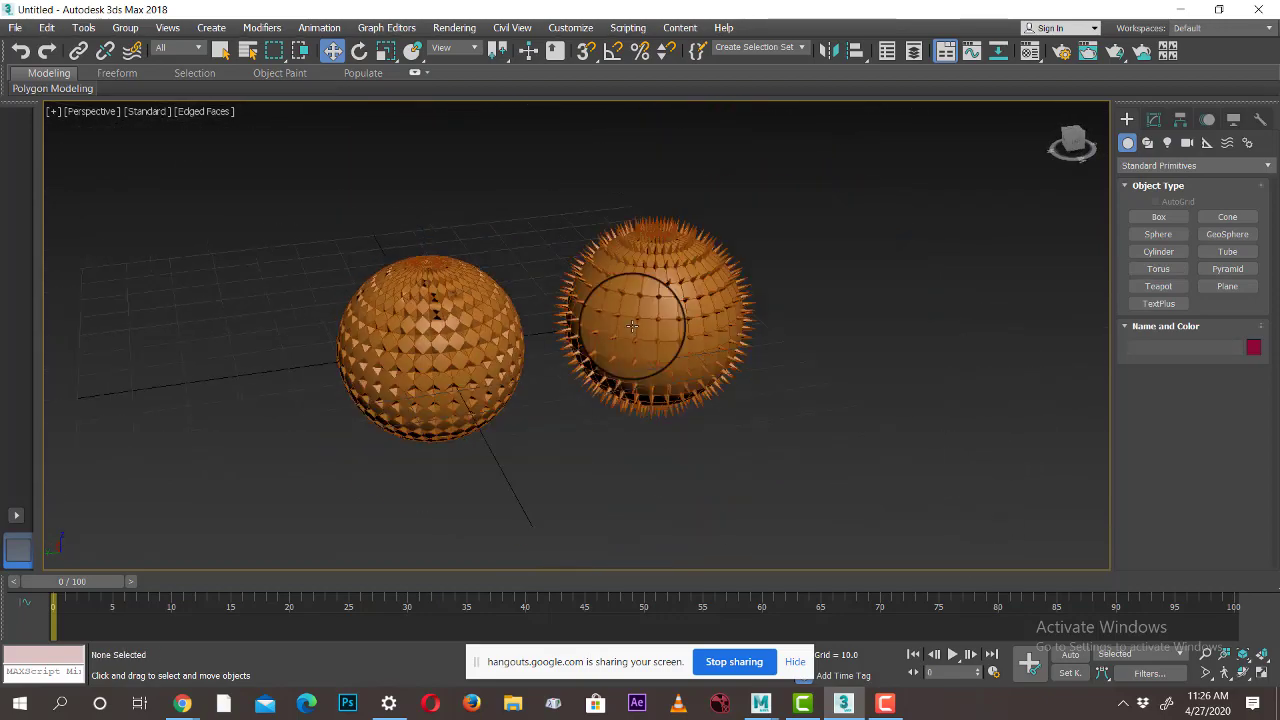
Create a third sphere with a radius of about 15.2 beside the spiked one and add an Edit Poly modifier to it
drag(337, 192, 938, 479)
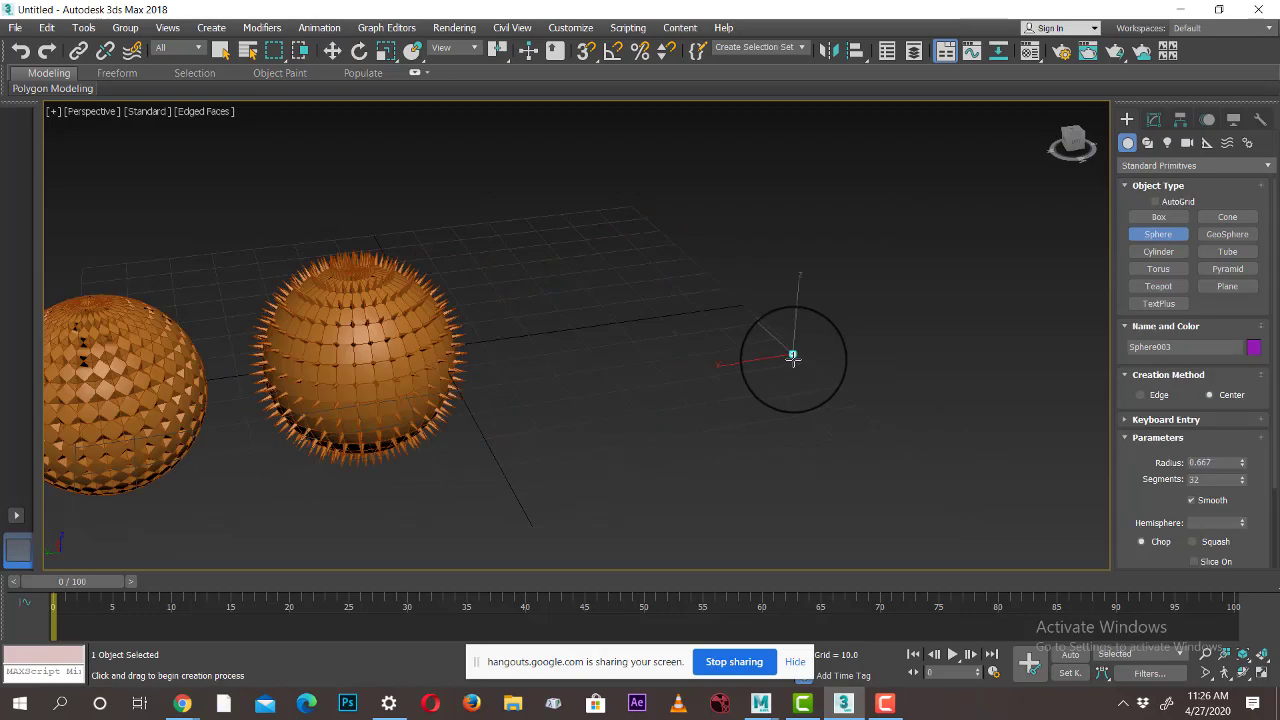
drag(791, 358, 800, 393)
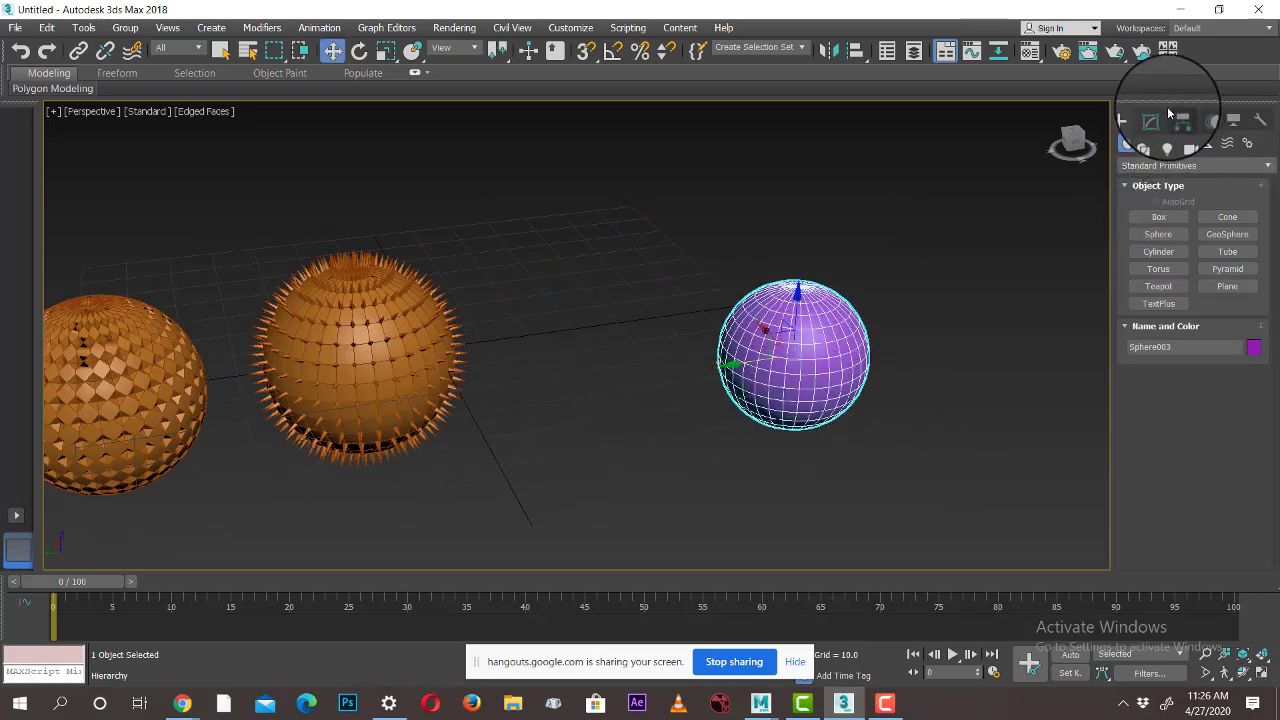
click(1154, 119)
middle_drag(940, 297, 813, 303)
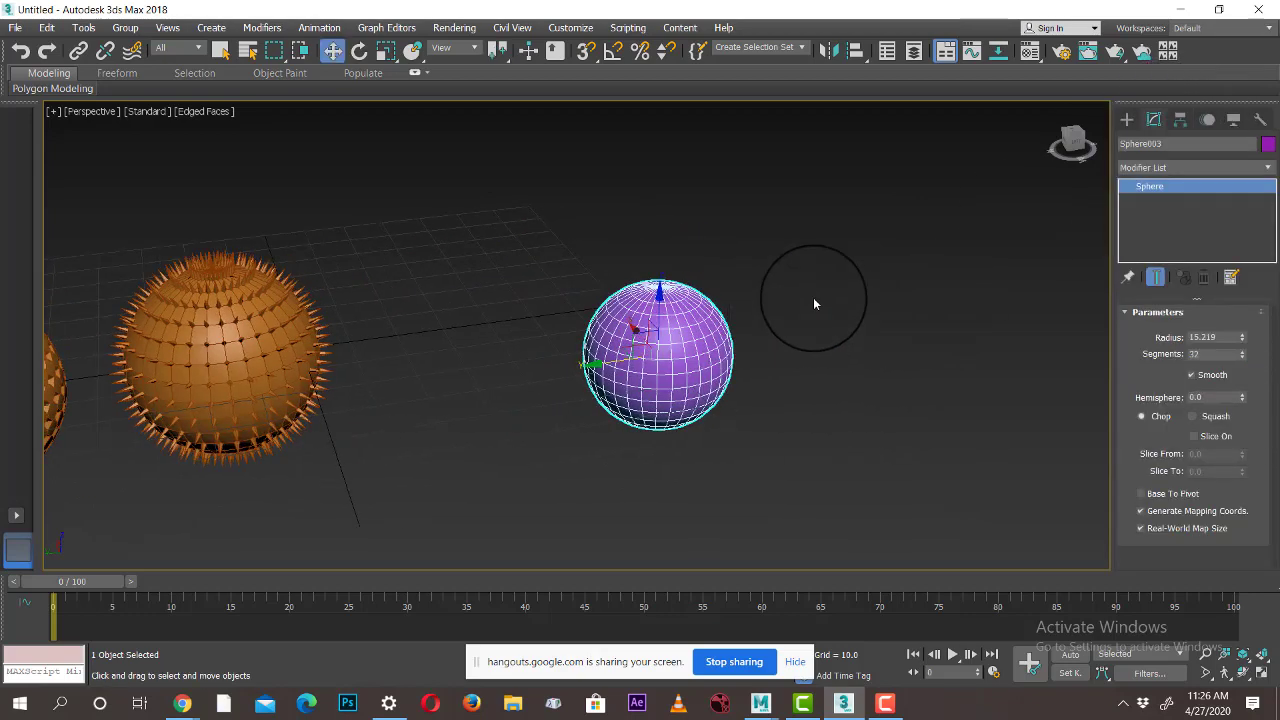
click(1145, 165)
scroll(1150, 210, down, 5)
click(1157, 227)
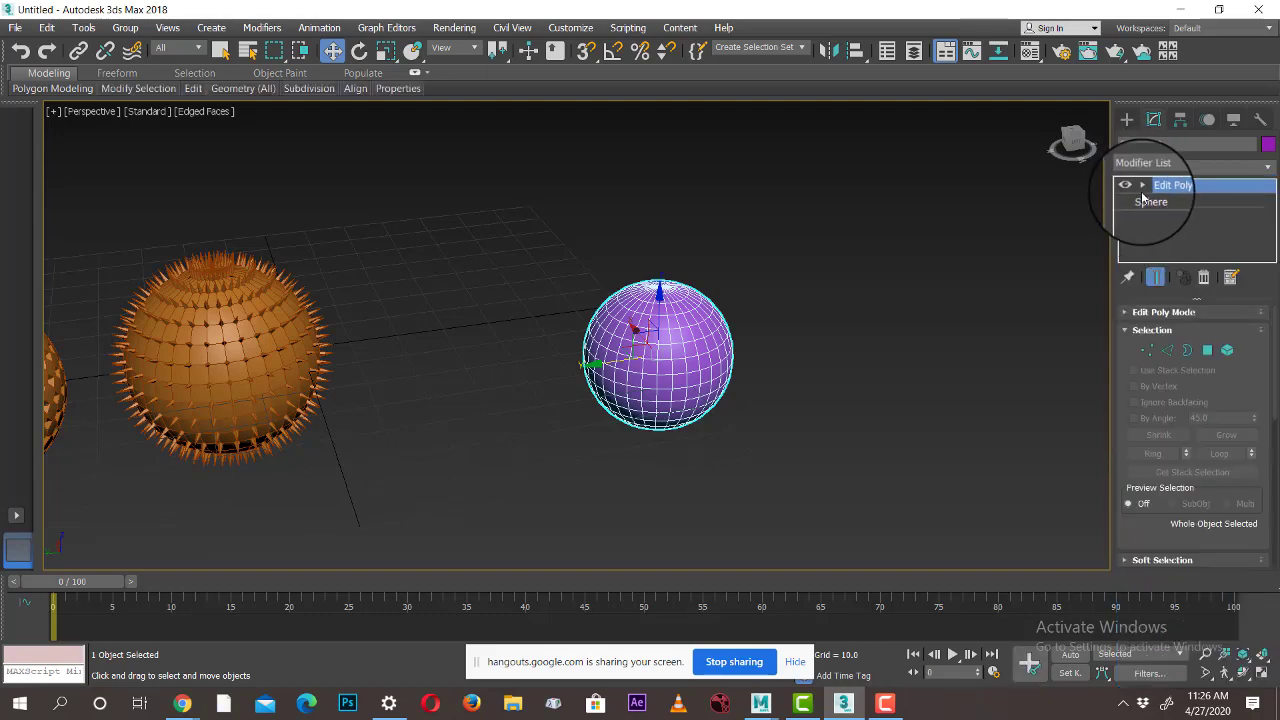
At the Vertex level, select the five middle rows of vertices around the third sphere in the Front view
click(1173, 202)
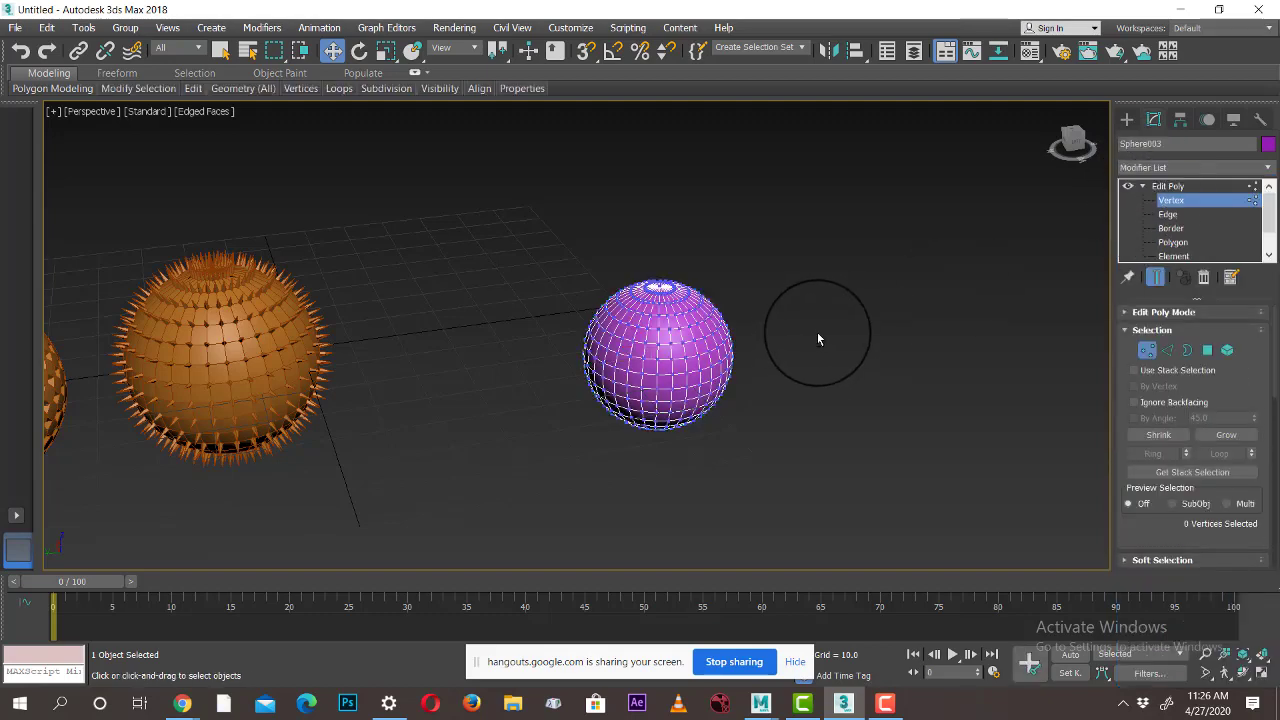
key(alt+w)
click(818, 231)
key(alt+w)
middle_drag(532, 245, 597, 323)
scroll(497, 316, up, 2)
middle_drag(497, 316, 777, 376)
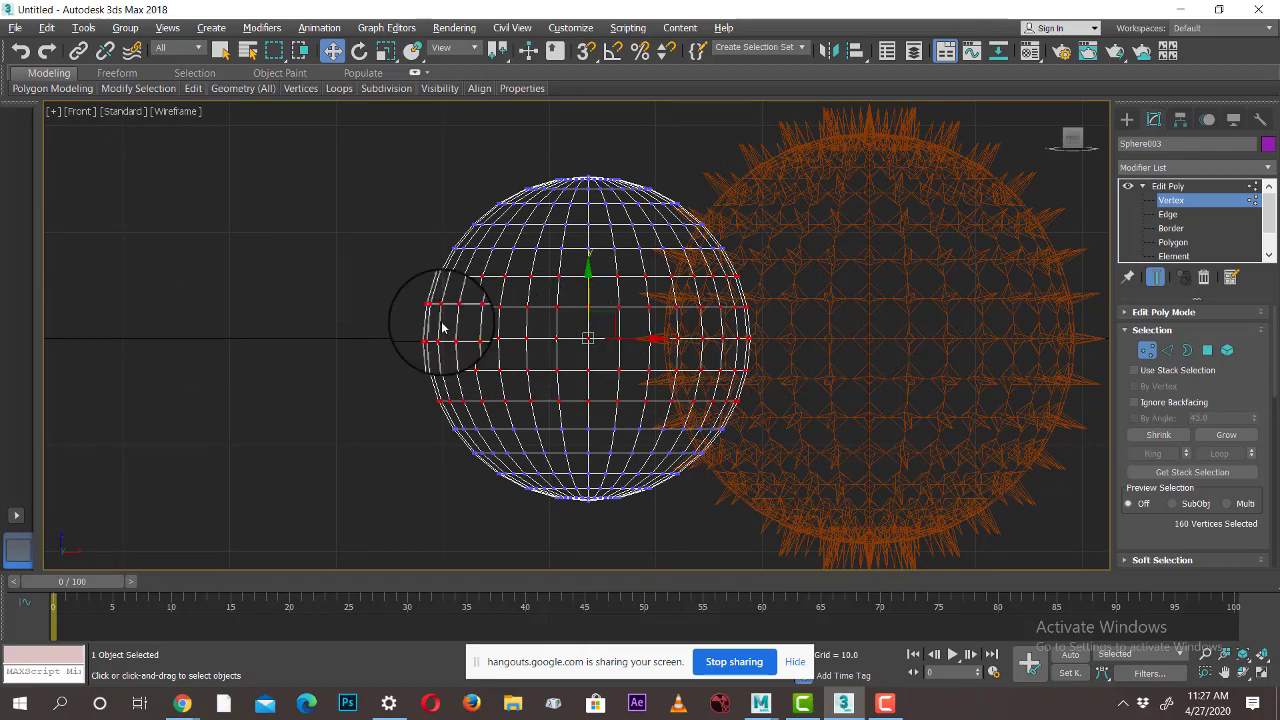
Extrude the third sphere's selected middle vertices into spikes with a height of about 4.147 and a width of about 1.452
key(alt+w)
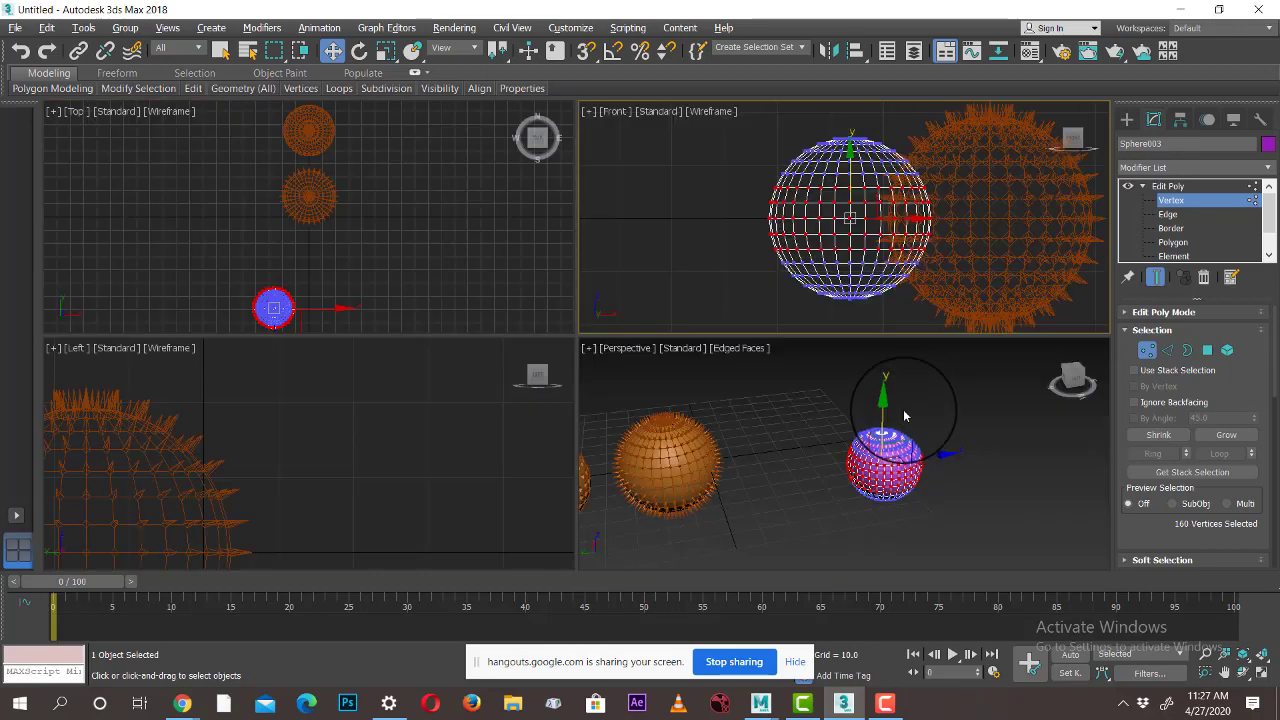
middle_click(898, 408)
key(alt+w)
key(z)
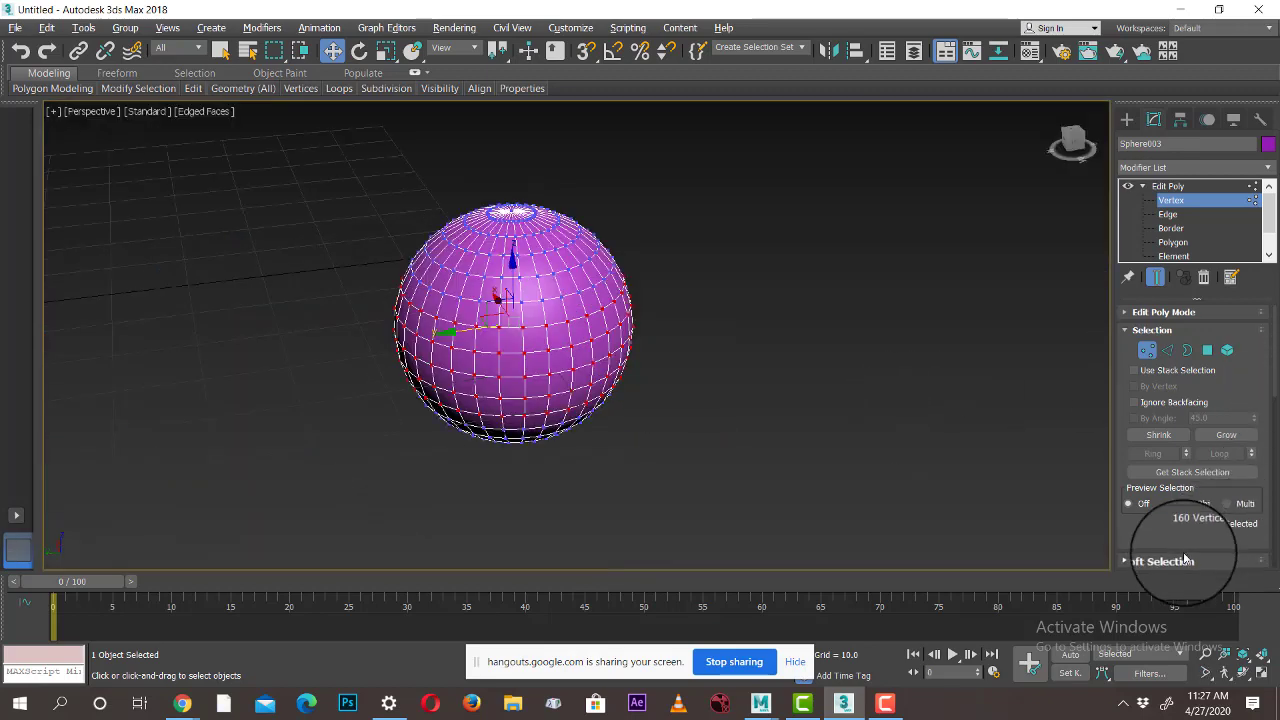
scroll(1184, 558, down, 3)
click(1184, 488)
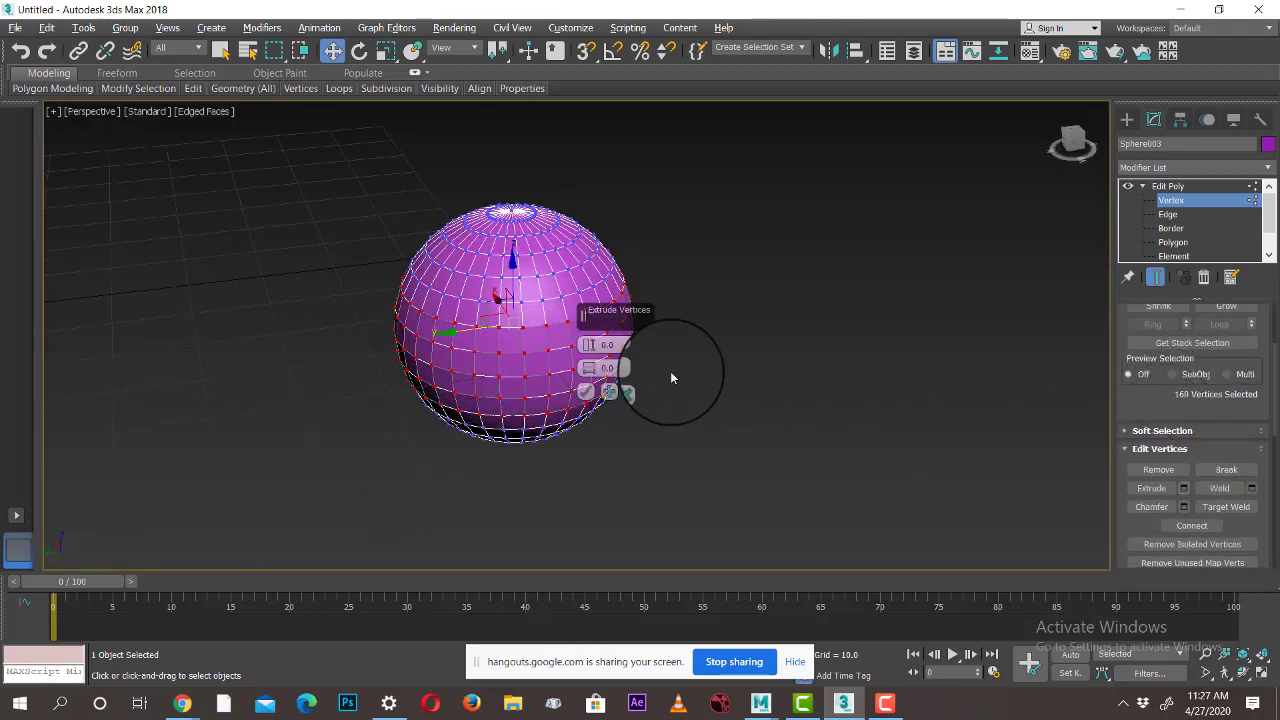
drag(598, 320, 594, 316)
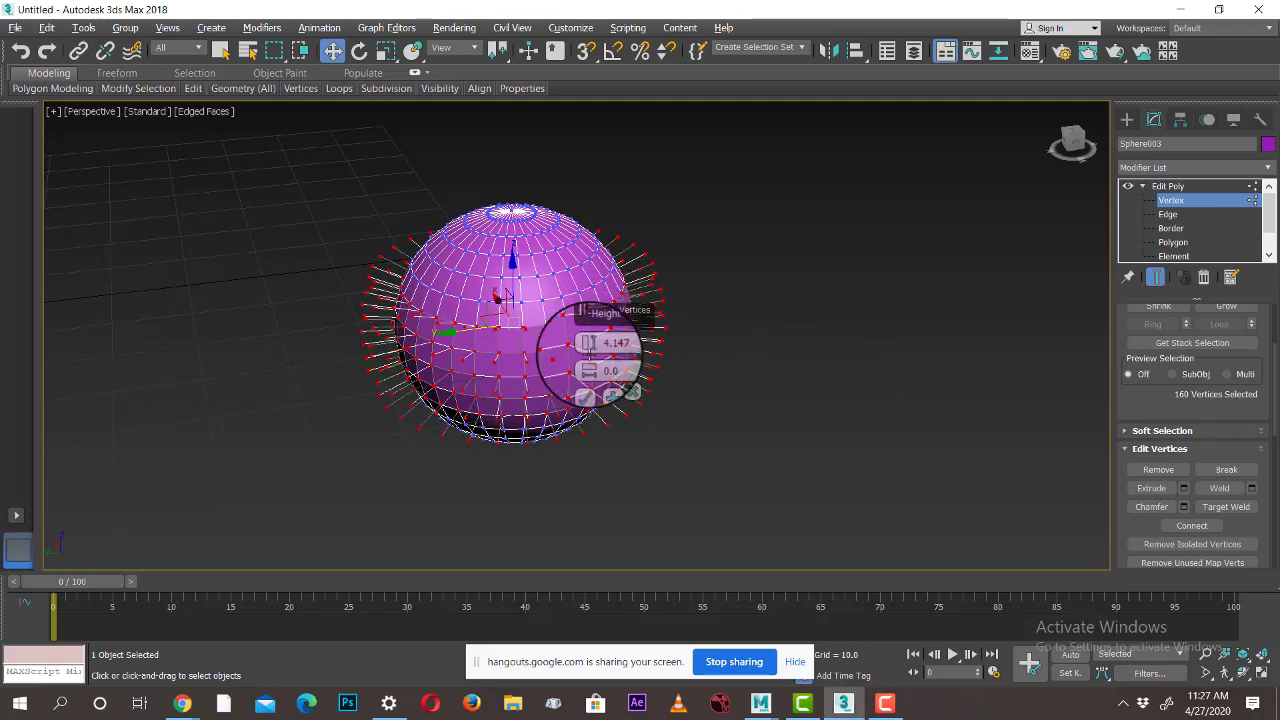
drag(589, 366, 588, 352)
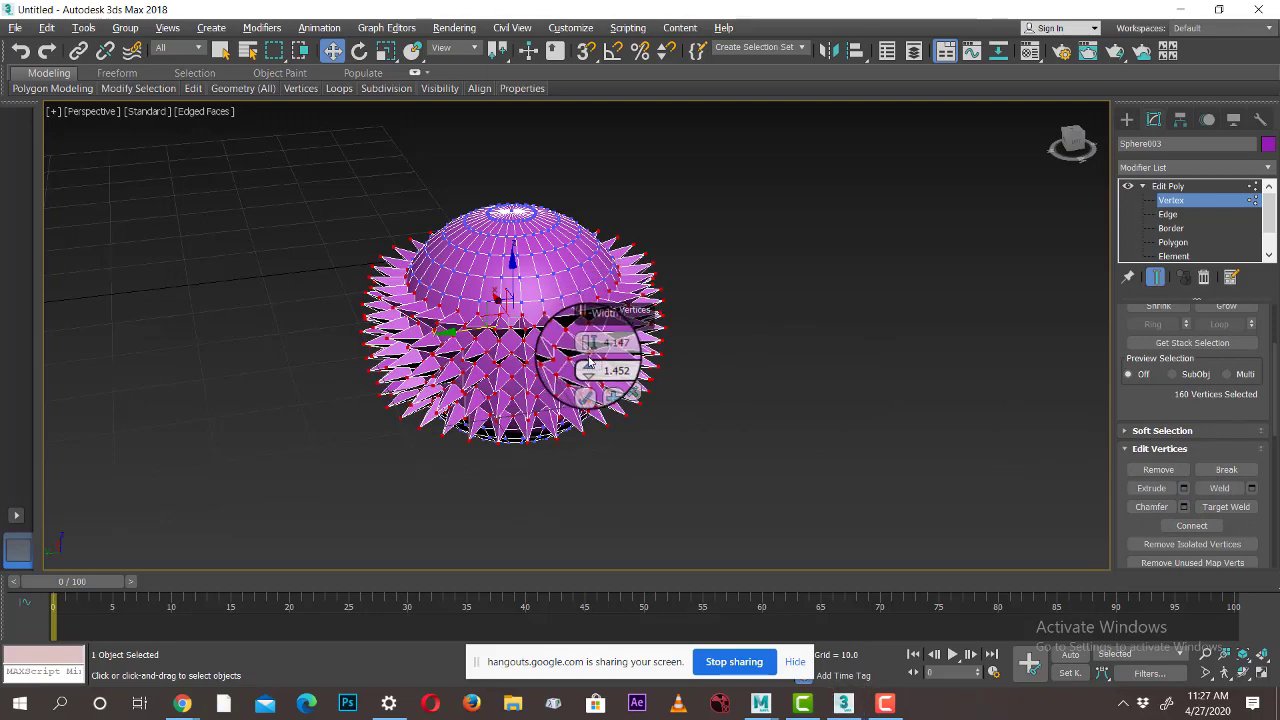
click(585, 397)
click(1127, 119)
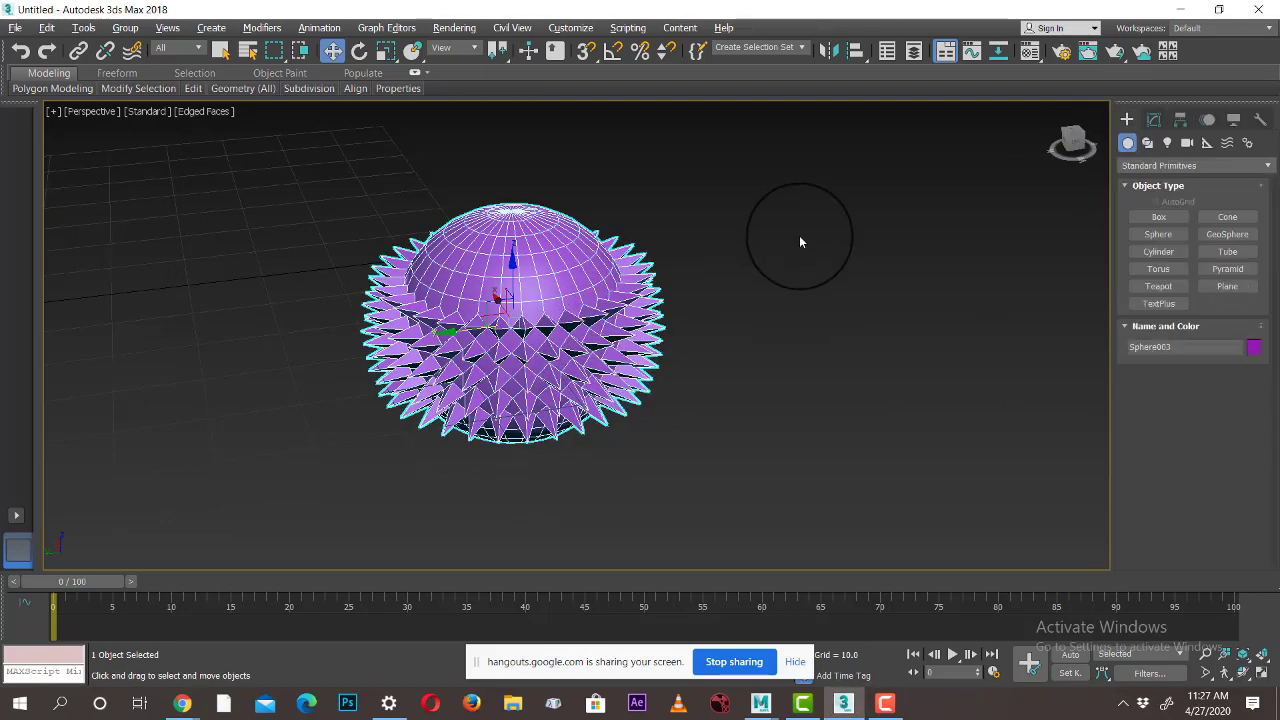
Move the partially spiked purple sphere to the free side of the faceted sphere, so all three spheres stand near each other
click(799, 241)
scroll(780, 337, down, 3)
alt+middle_drag(780, 337, 982, 324)
scroll(982, 324, down, 3)
click(886, 330)
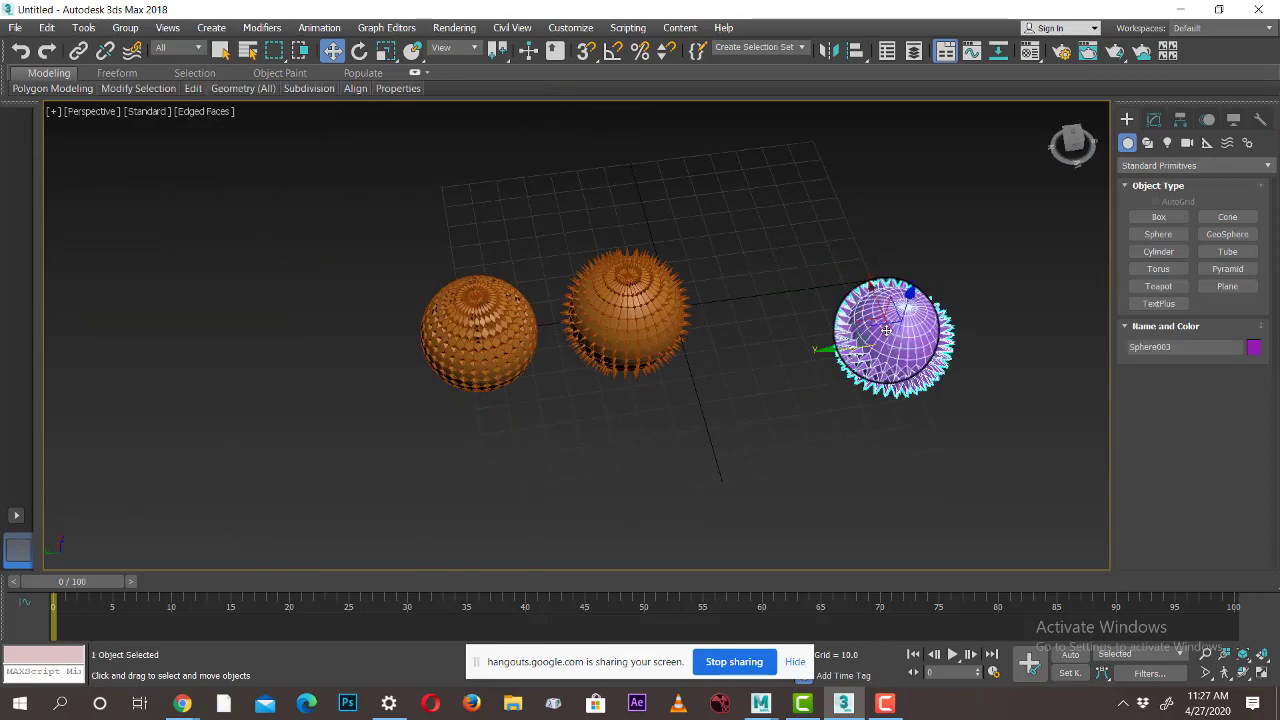
drag(886, 330, 245, 372)
click(684, 422)
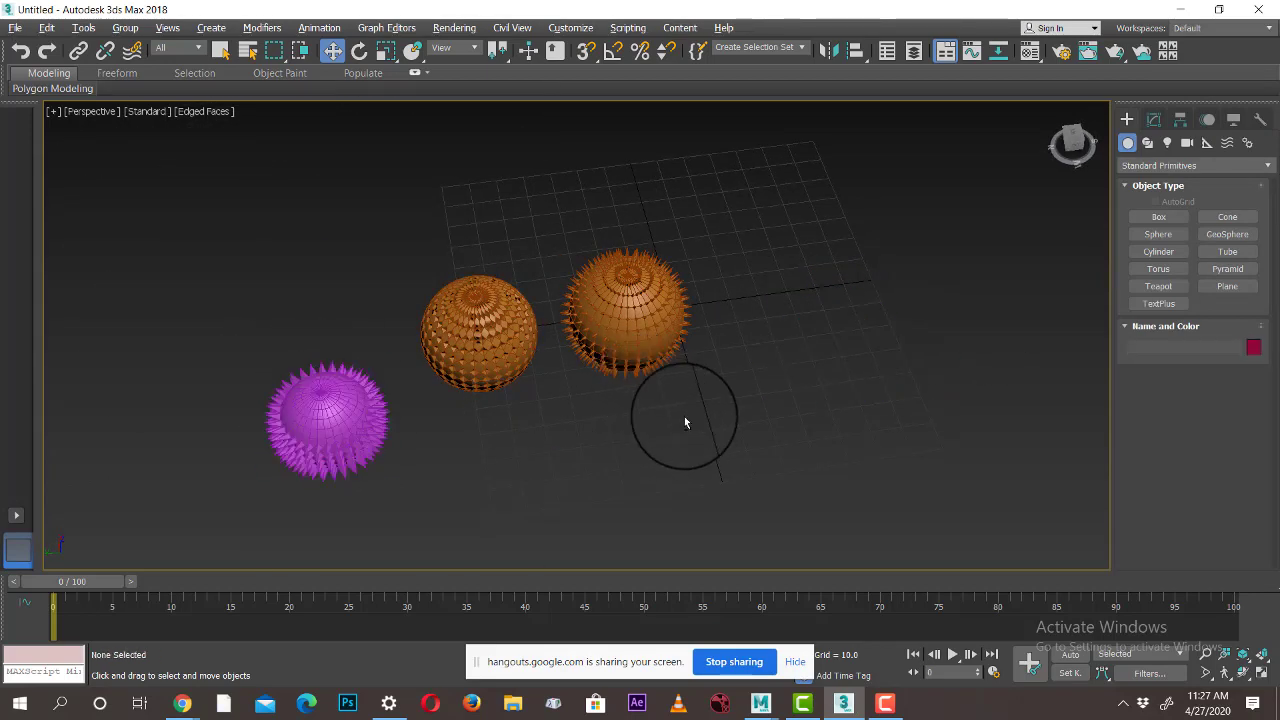
Examine the faceted, spiked and partially spiked spheres together, selecting them as a group and individually
alt+middle_drag(684, 422, 826, 400)
drag(266, 187, 962, 431)
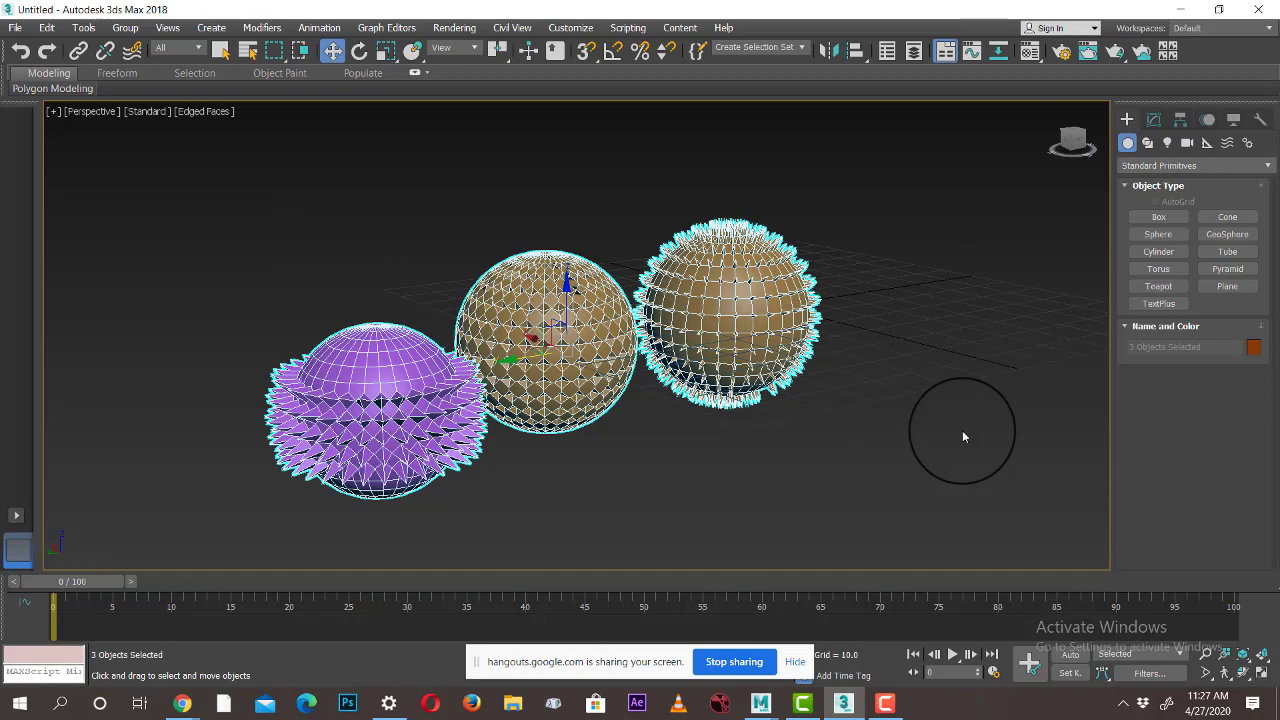
click(1155, 119)
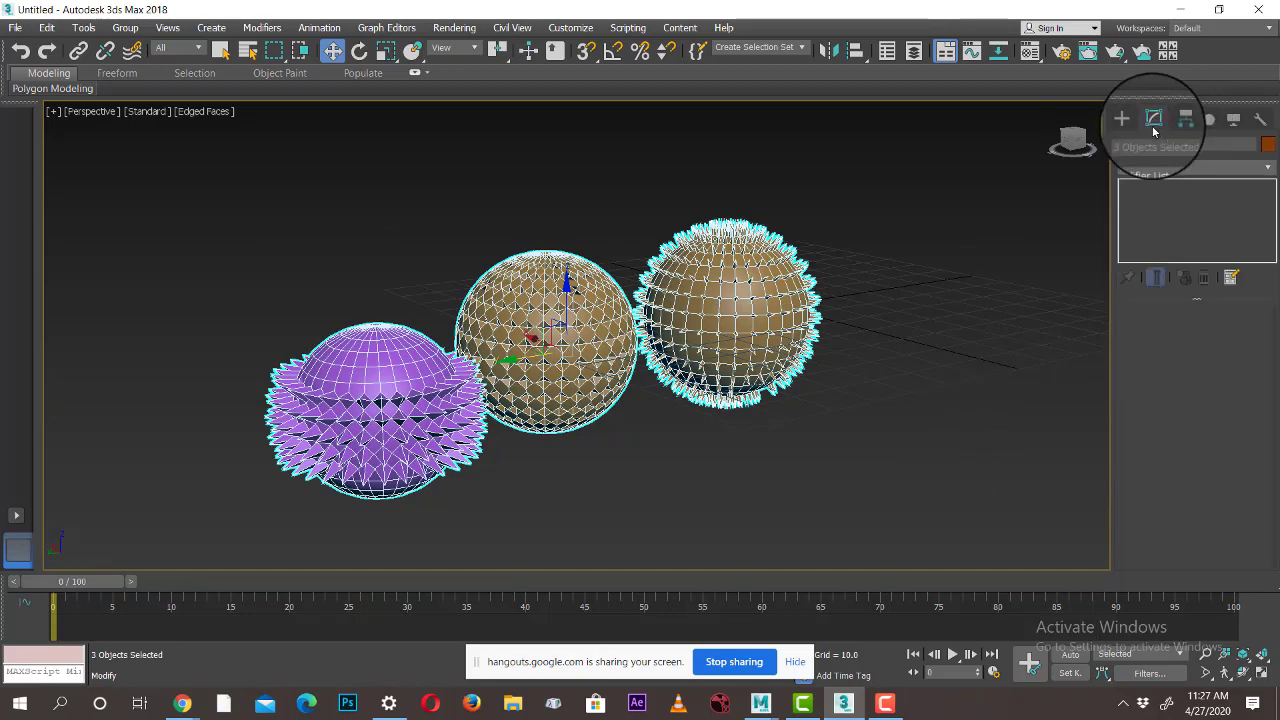
click(766, 366)
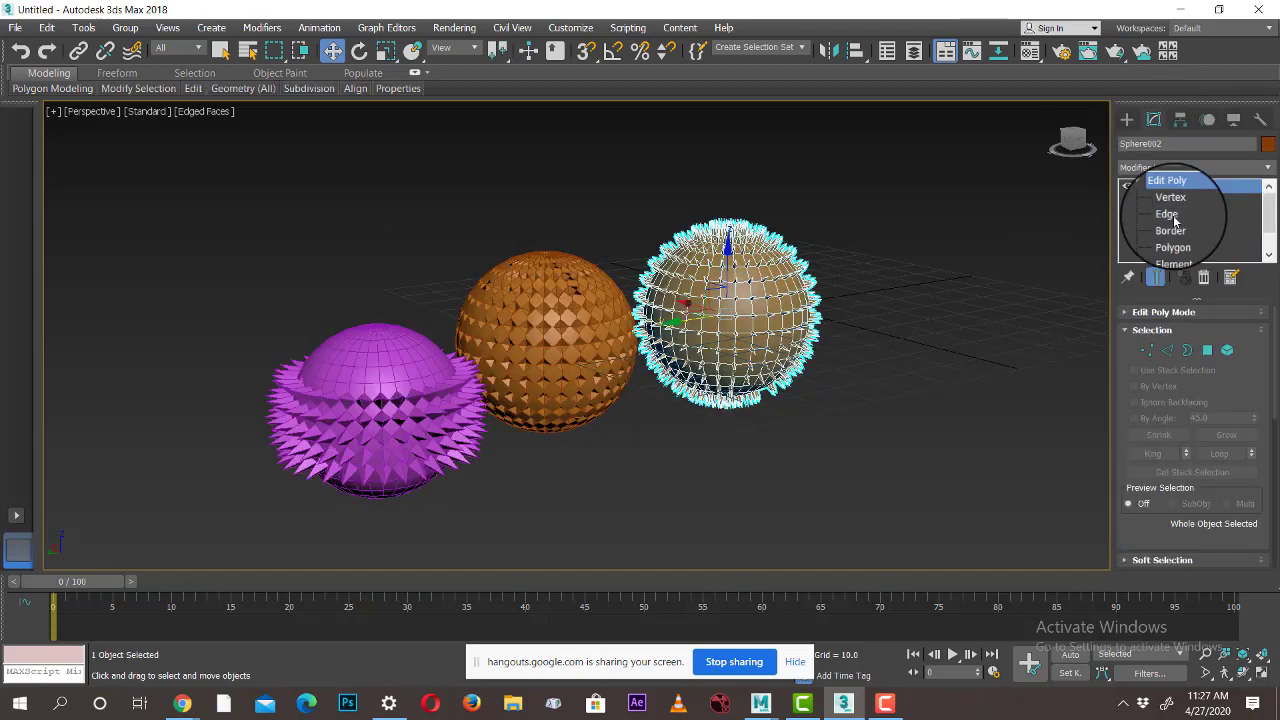
drag(920, 207, 229, 516)
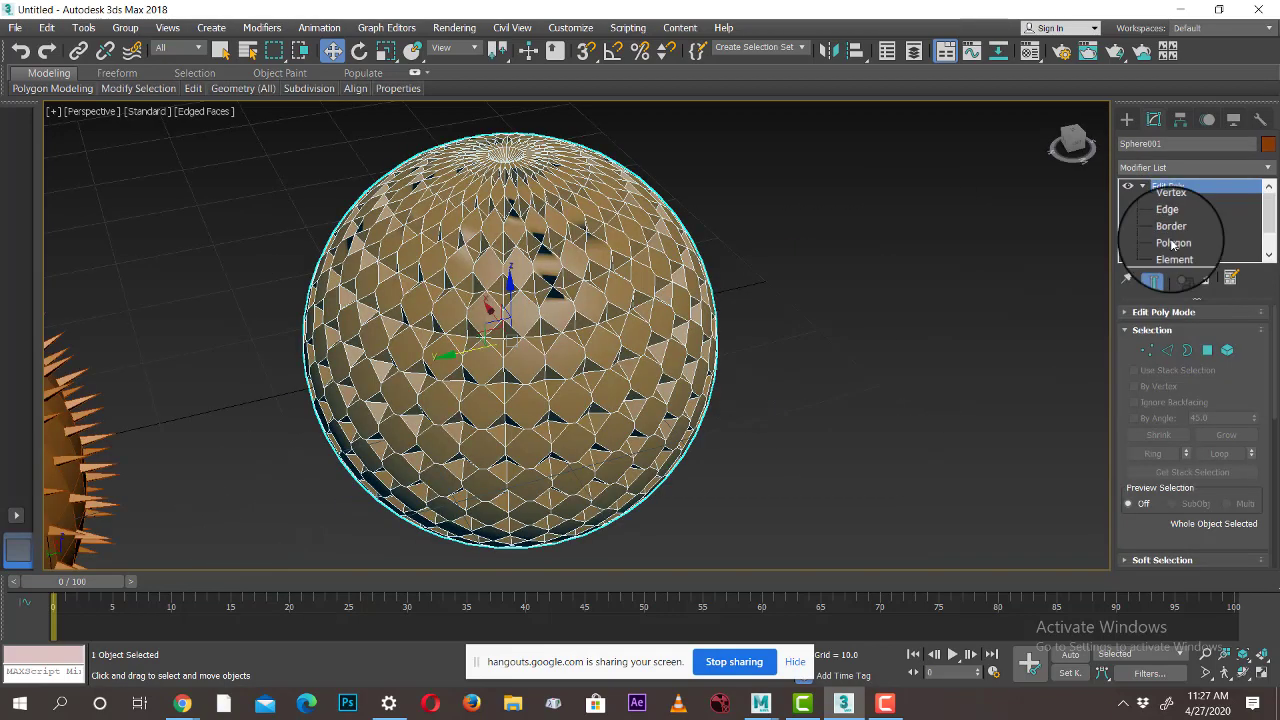
Remove the Edit Poly modifier from the faceted sphere and add a fresh Edit Poly modifier to it
click(1203, 277)
click(1174, 167)
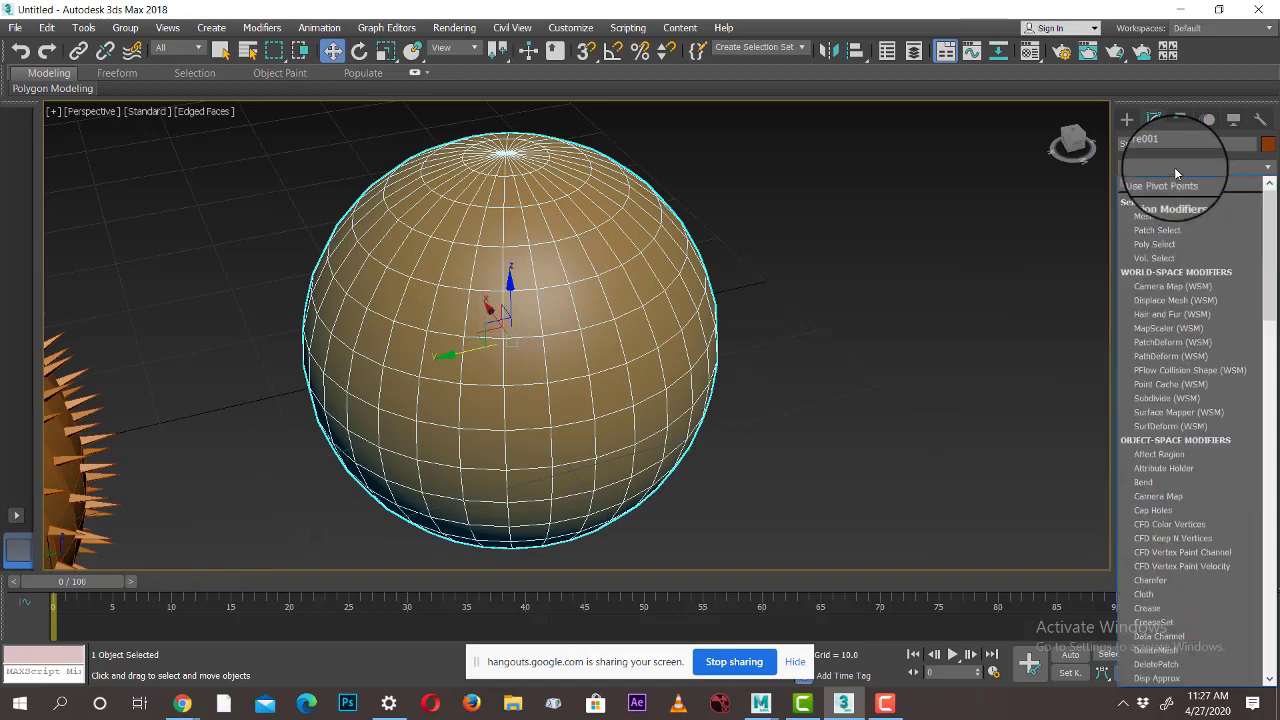
key(e)
click(1160, 226)
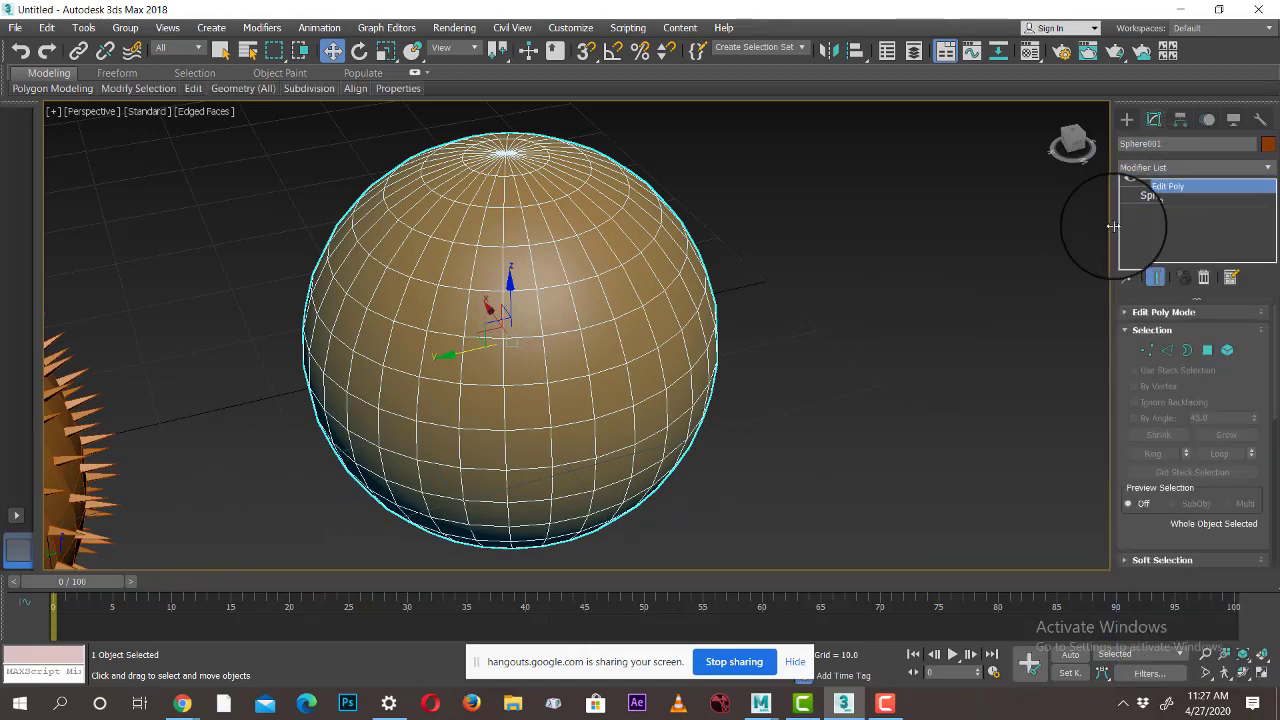
Select all vertices of the restored plain sphere at the Vertex level
click(1200, 199)
alt+middle_drag(714, 334, 701, 291)
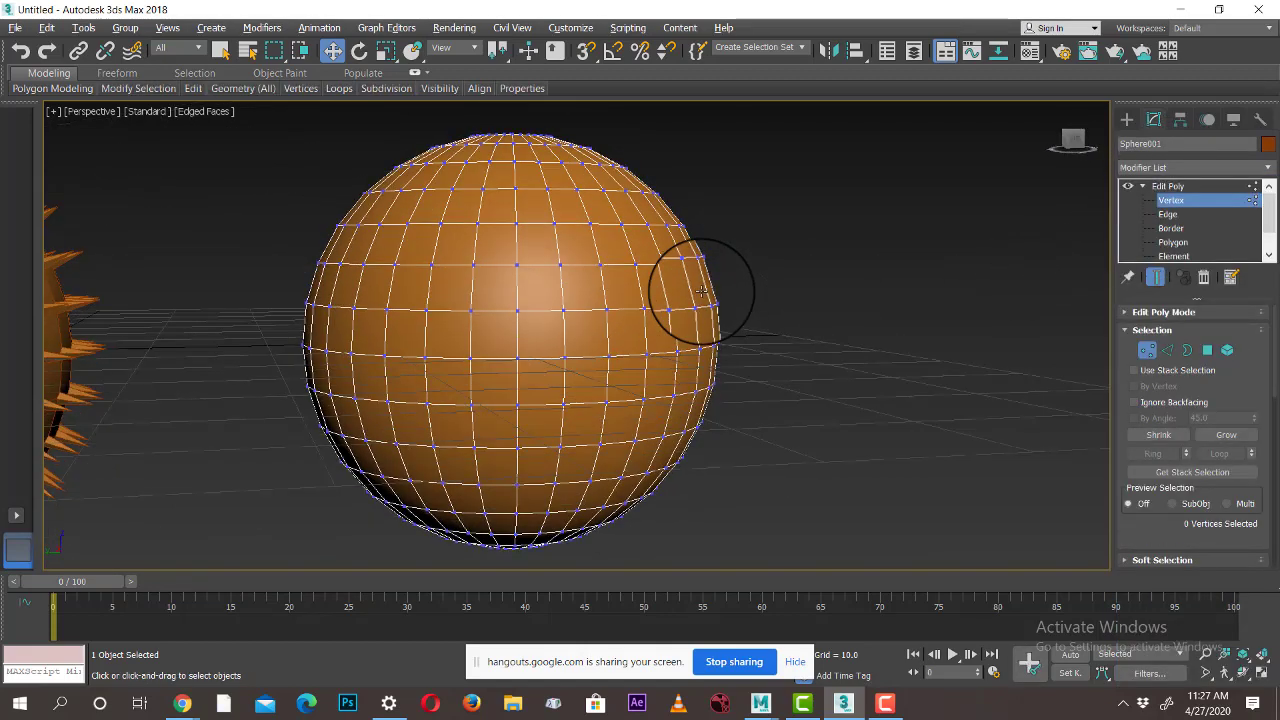
scroll(526, 326, down, 2)
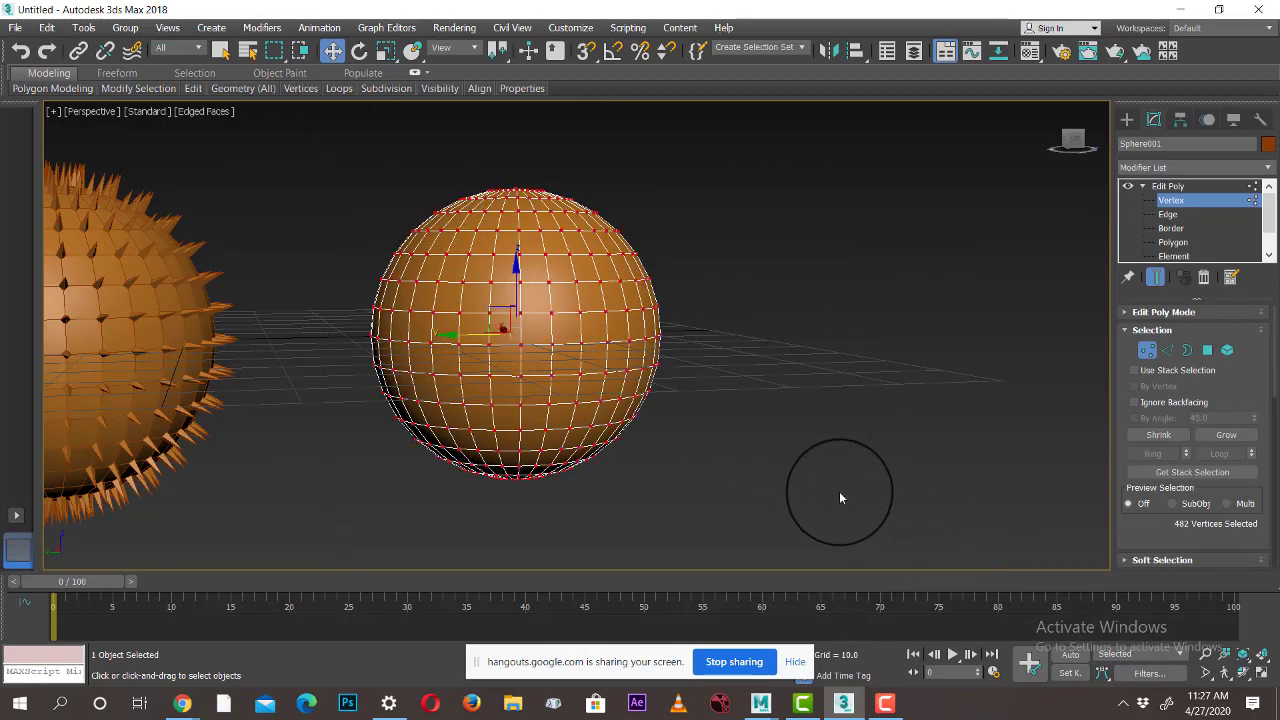
alt+middle_drag(835, 492, 823, 503)
drag(1149, 525, 1222, 365)
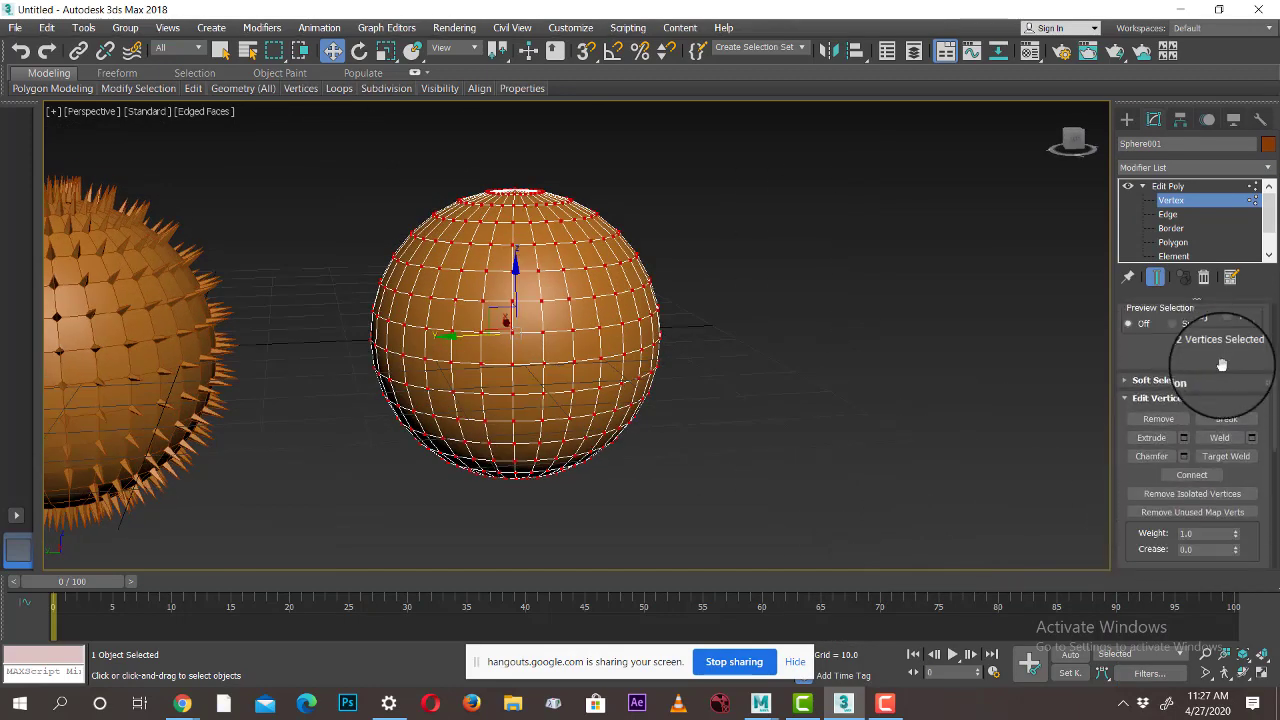
Chamfer the sphere's selected vertices by about 0.829
click(1183, 456)
scroll(738, 405, up, 5)
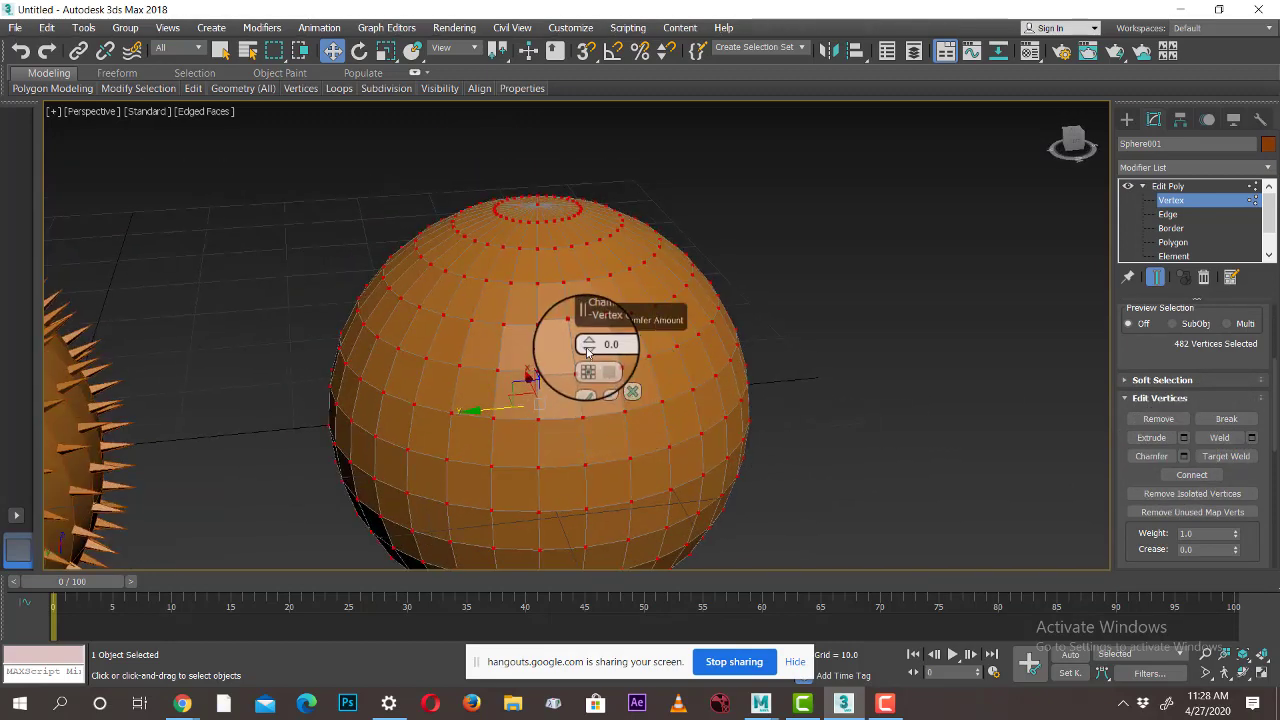
drag(588, 350, 588, 345)
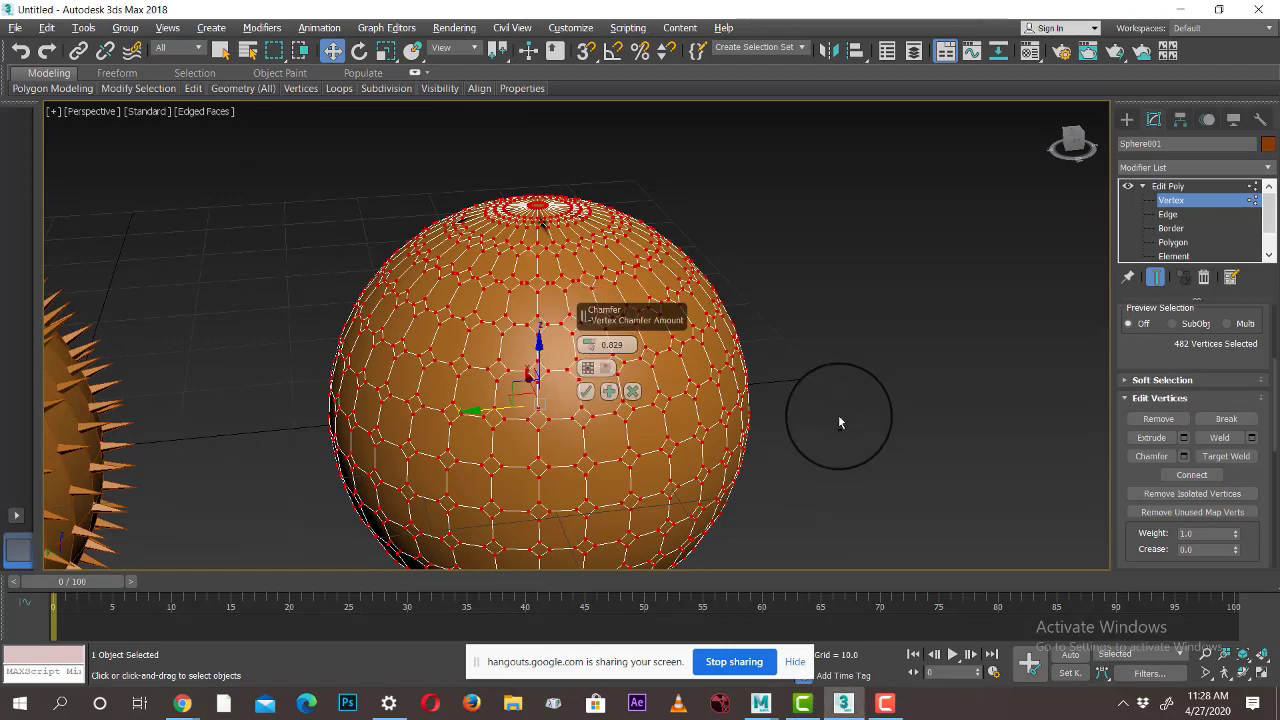
Chamfer all the selected sphere vertices by about 0.933 with the Open option enabled
alt+middle_drag(837, 423, 797, 462)
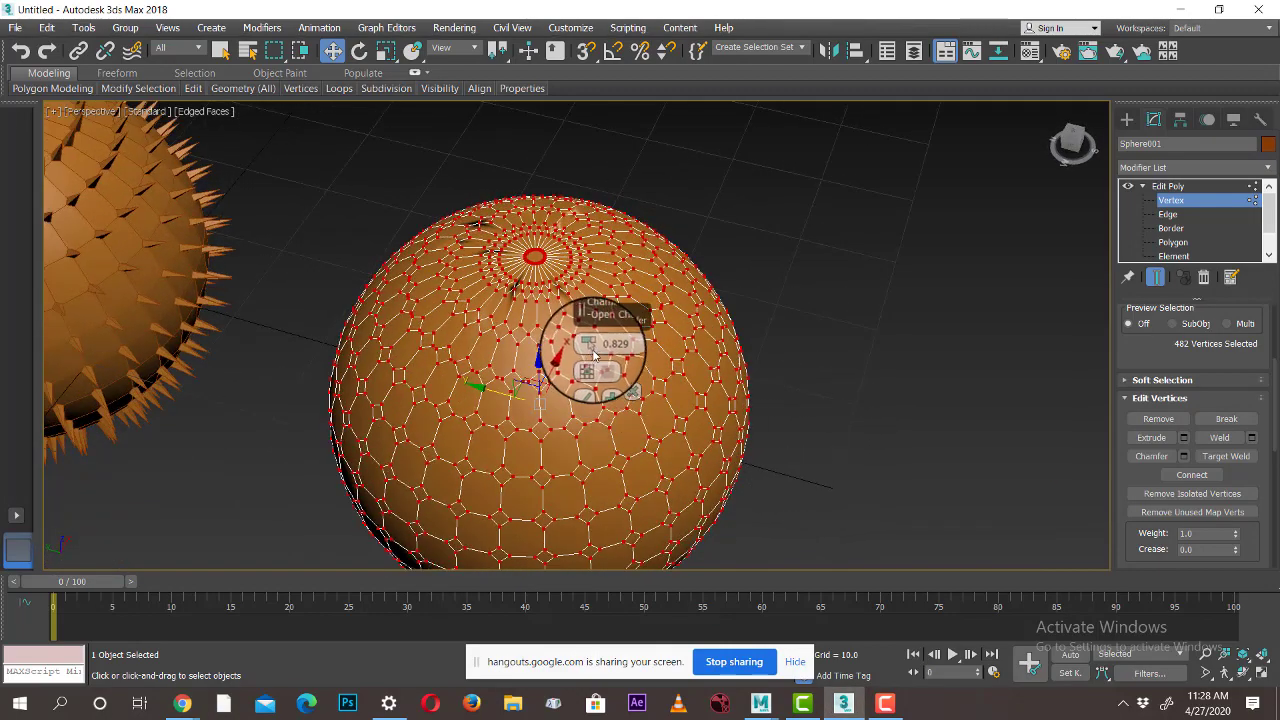
drag(593, 353, 590, 352)
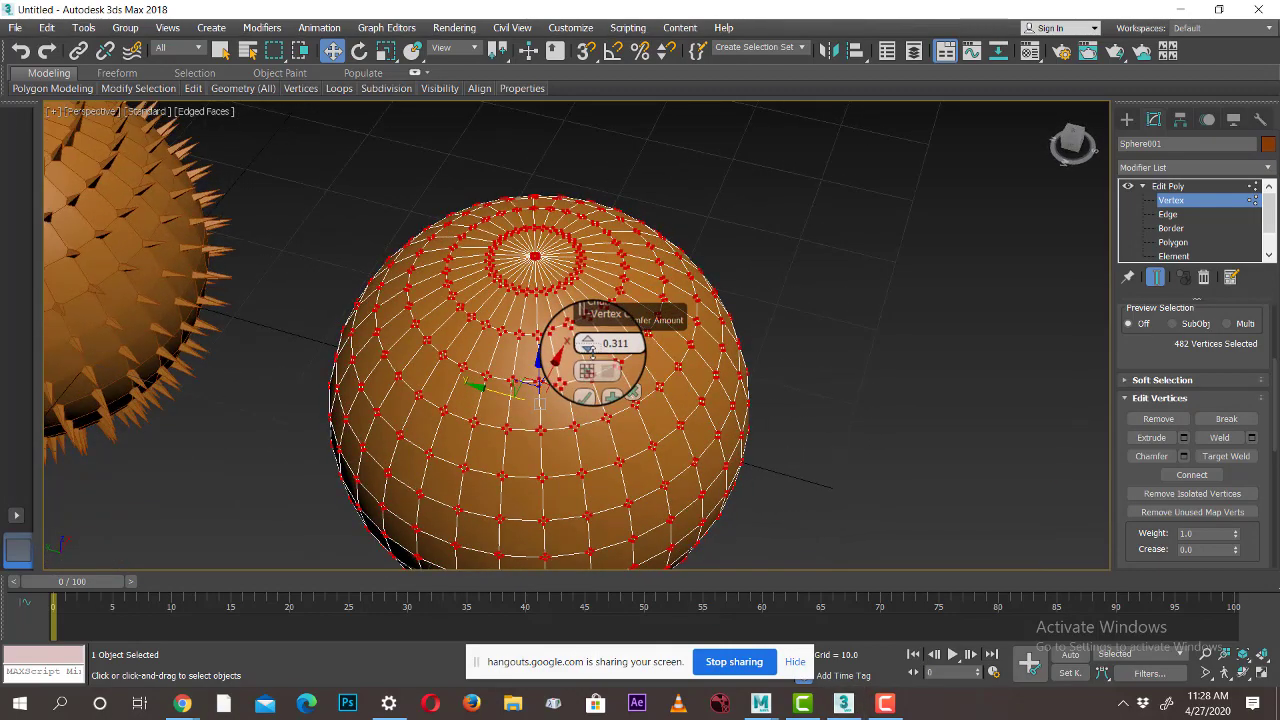
alt+middle_drag(700, 451, 646, 434)
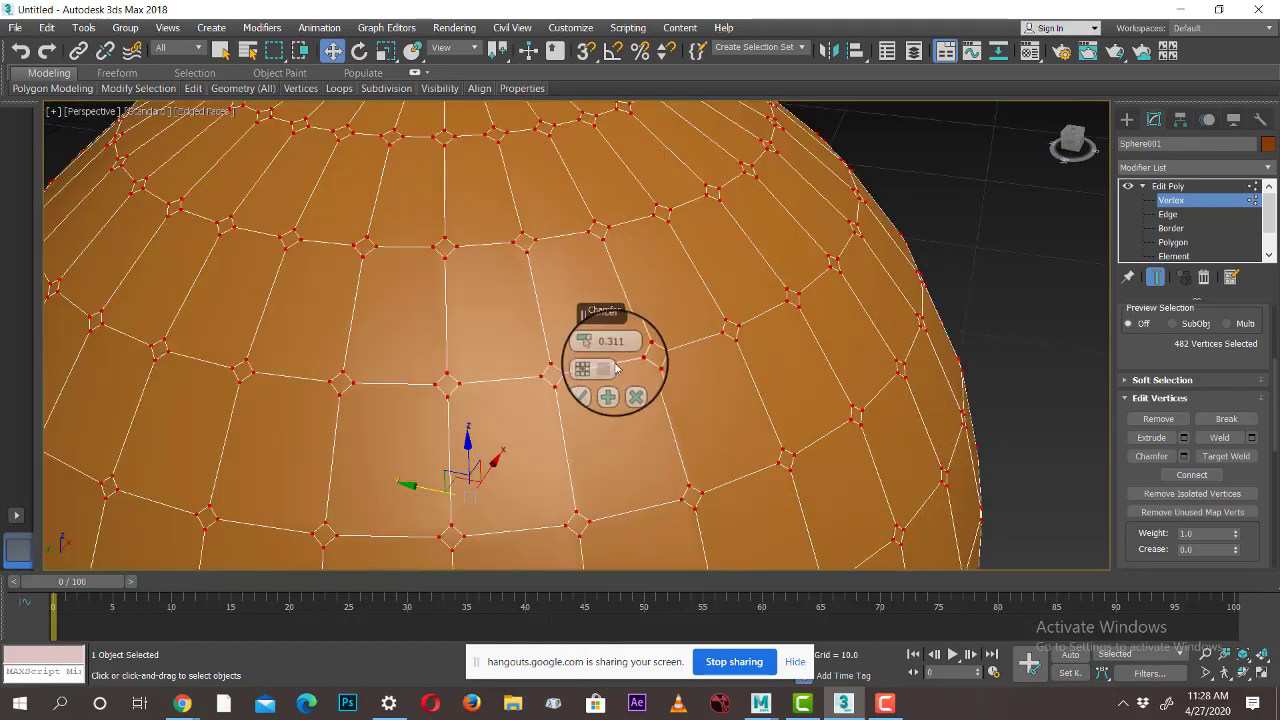
drag(594, 350, 593, 348)
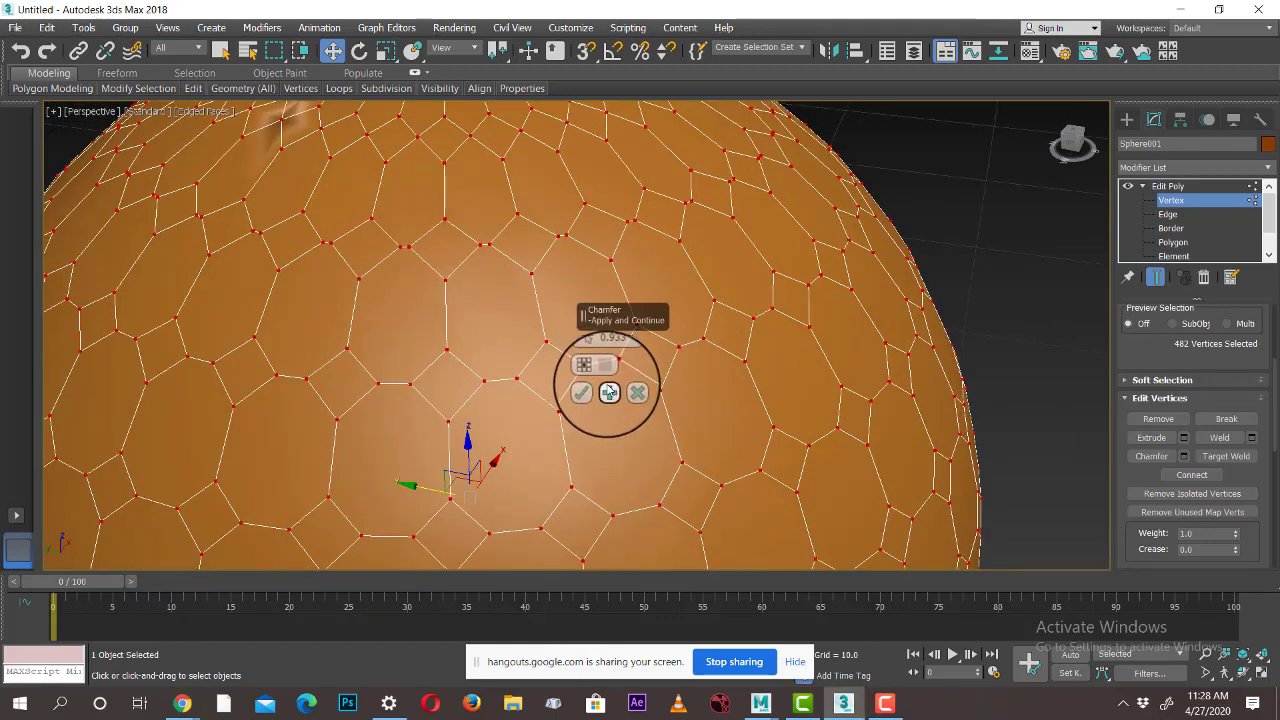
click(588, 369)
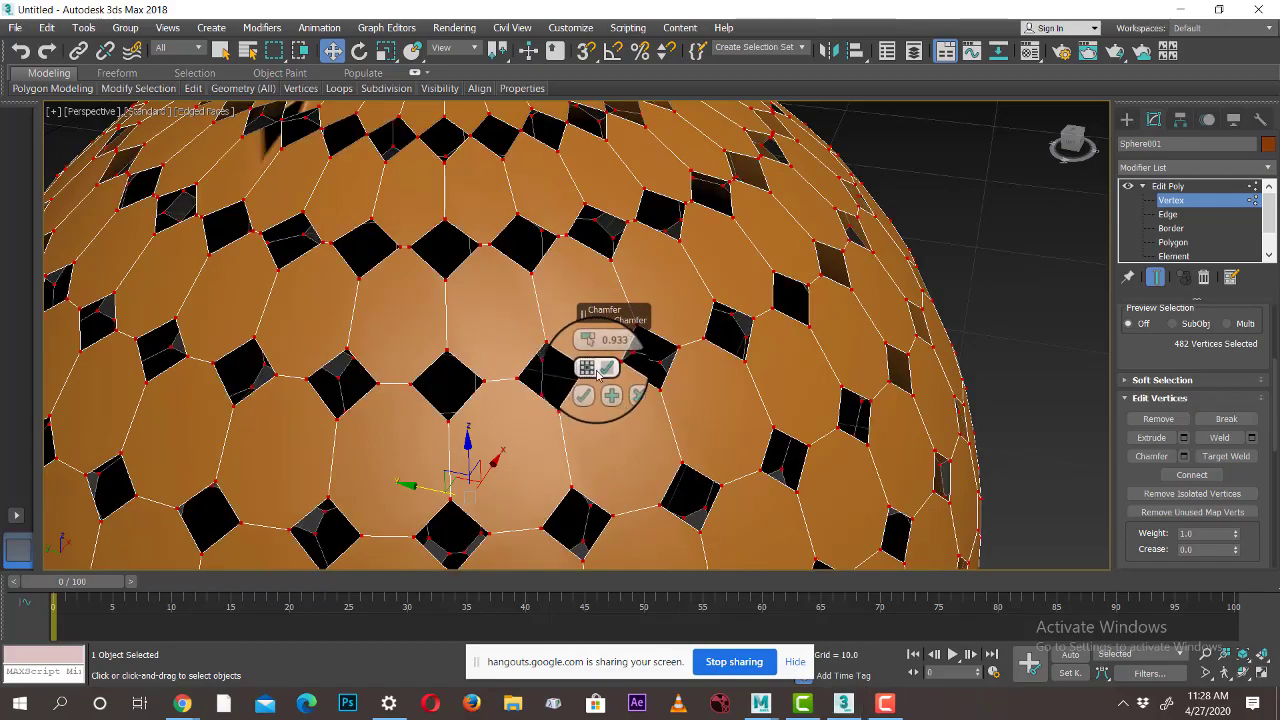
scroll(788, 434, down, 3)
alt+middle_drag(788, 434, 857, 386)
scroll(857, 387, down, 3)
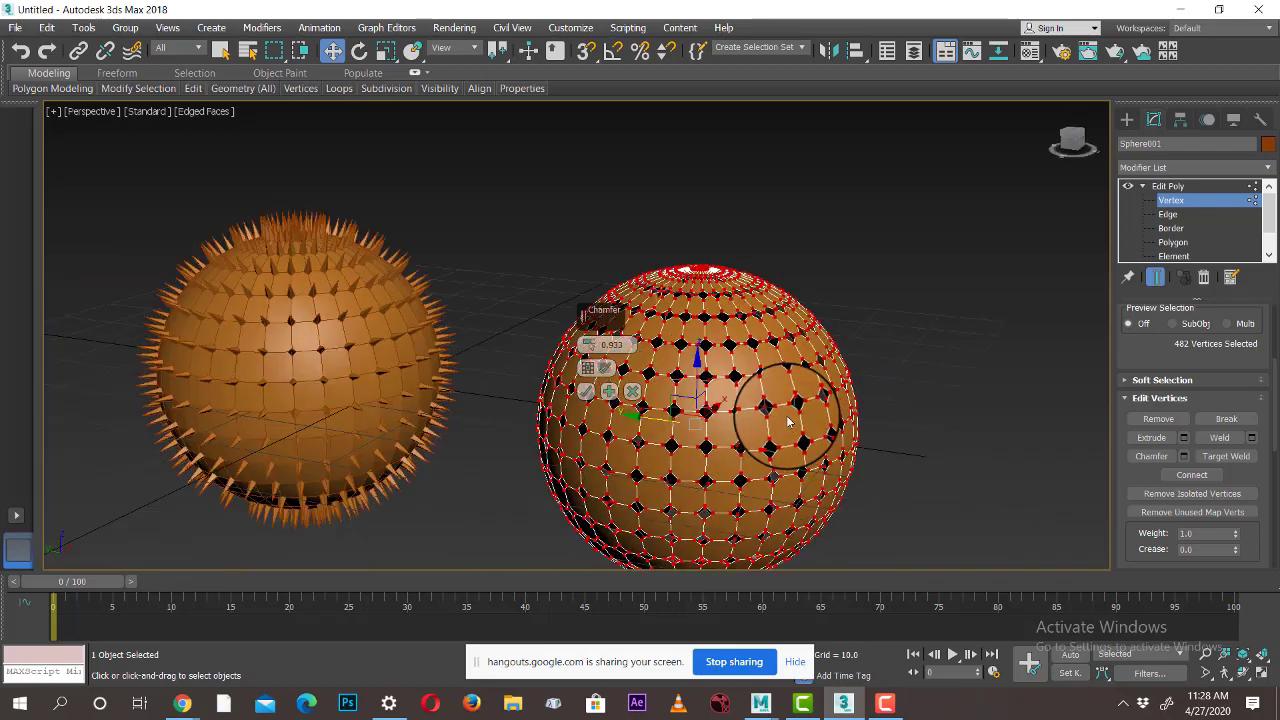
click(579, 390)
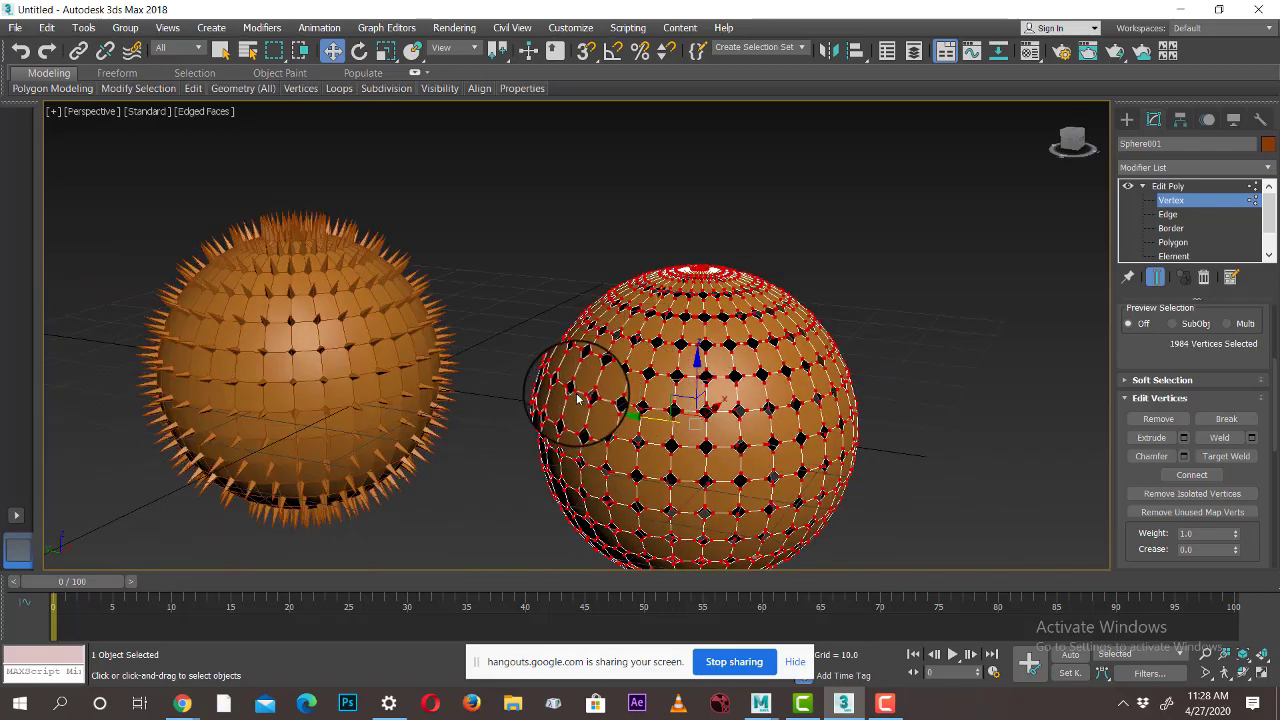
Toggle the Edit Poly modifier's visibility off and on to compare the plain sphere with the chamfered one
click(1137, 189)
click(1137, 189)
click(1128, 190)
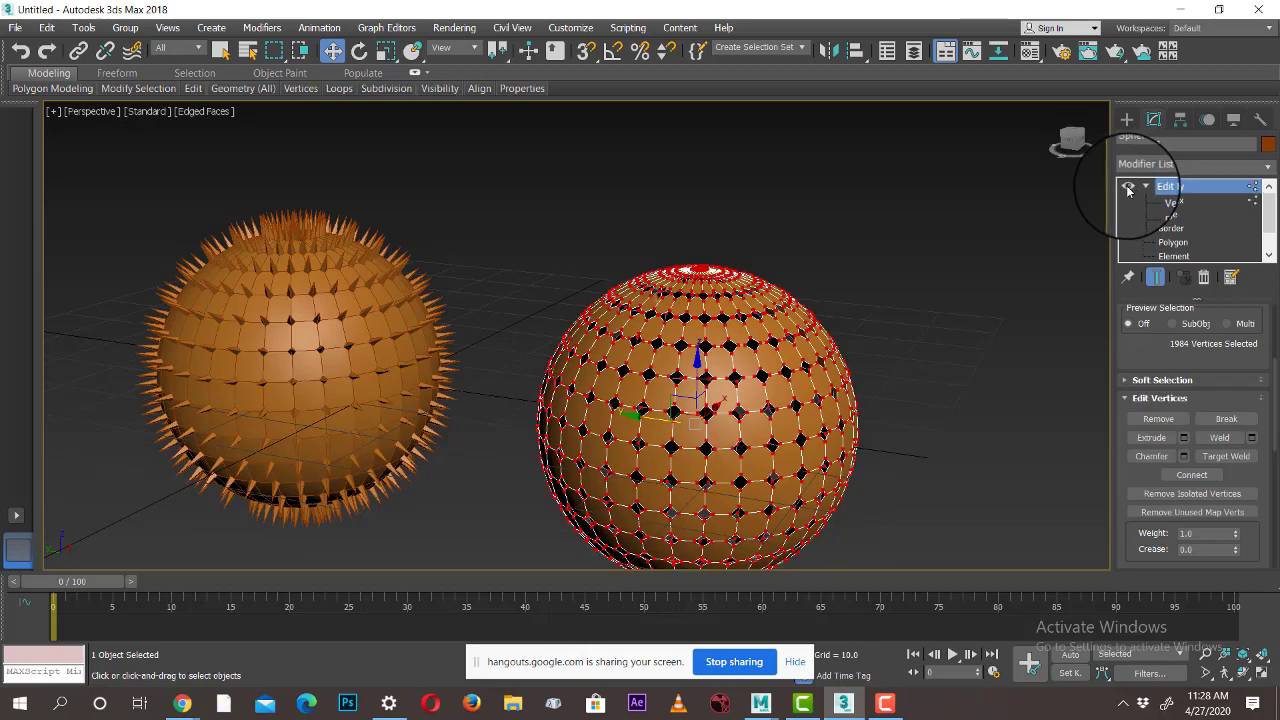
click(1128, 188)
click(1128, 188)
click(1128, 188)
click(1128, 188)
click(1128, 188)
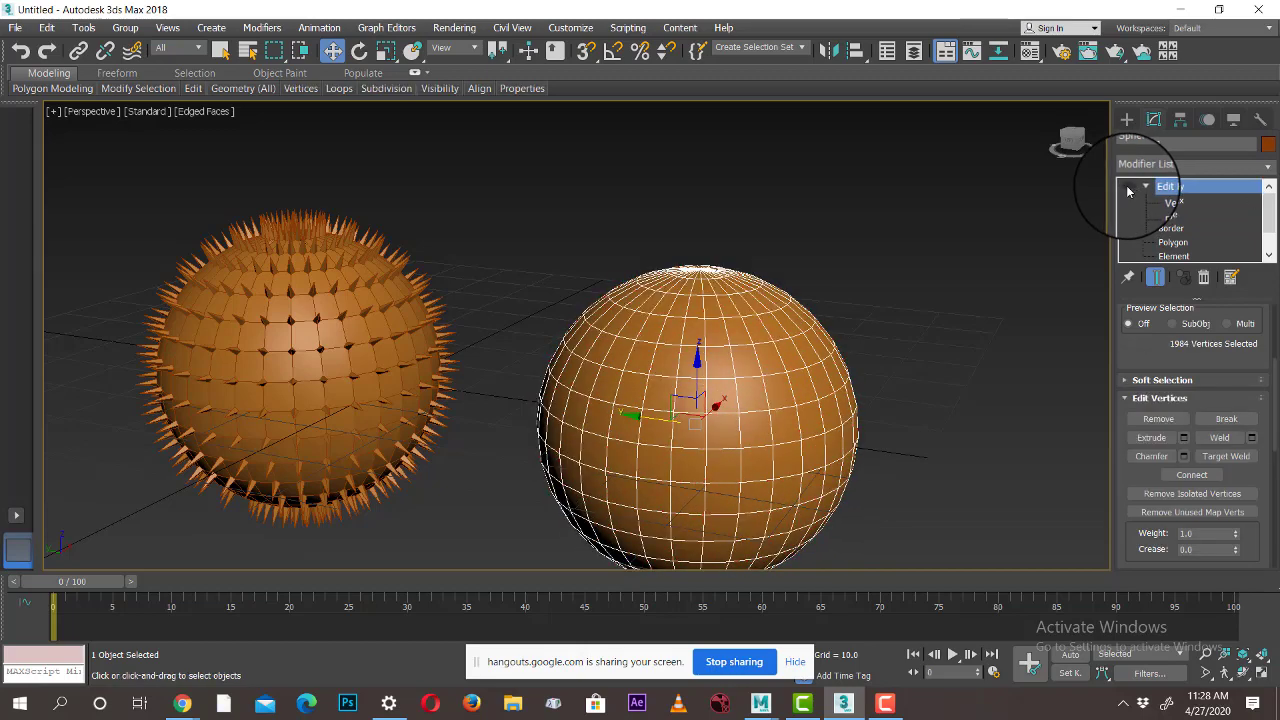
click(1128, 188)
click(1128, 188)
click(1128, 188)
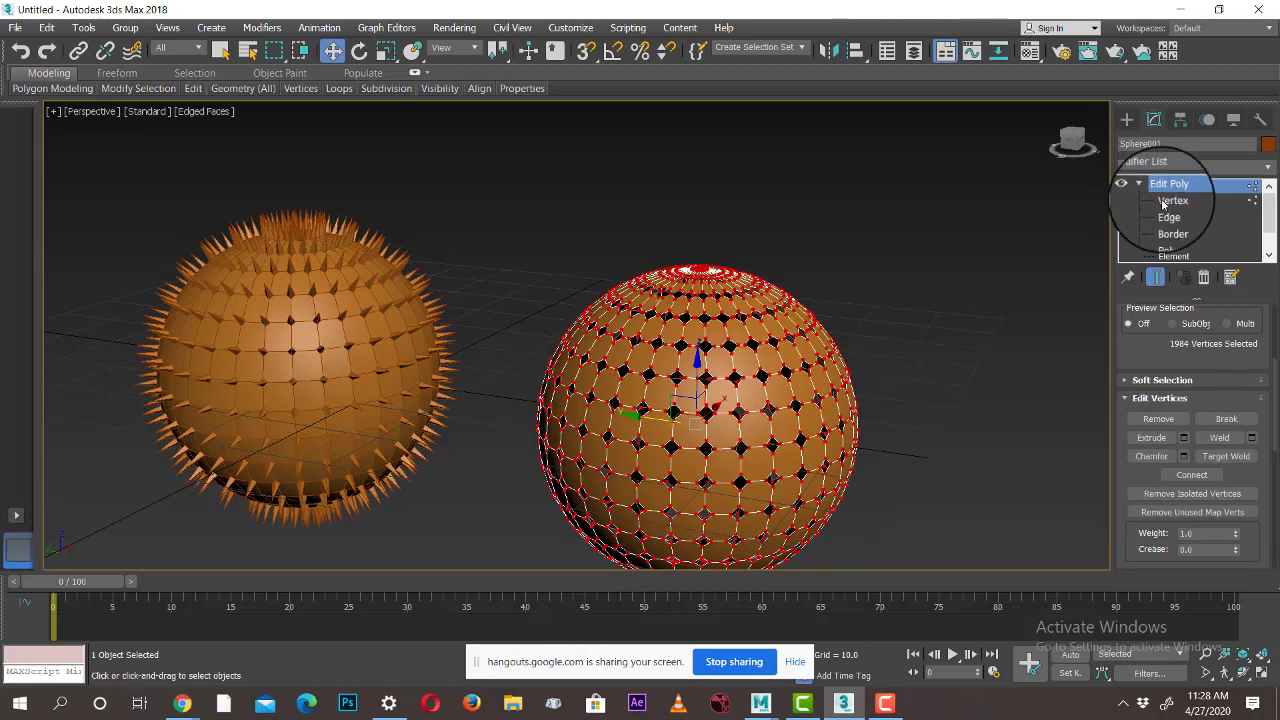
Delete the sphere's Edit Poly modifier and apply a fresh Edit Poly
click(1203, 277)
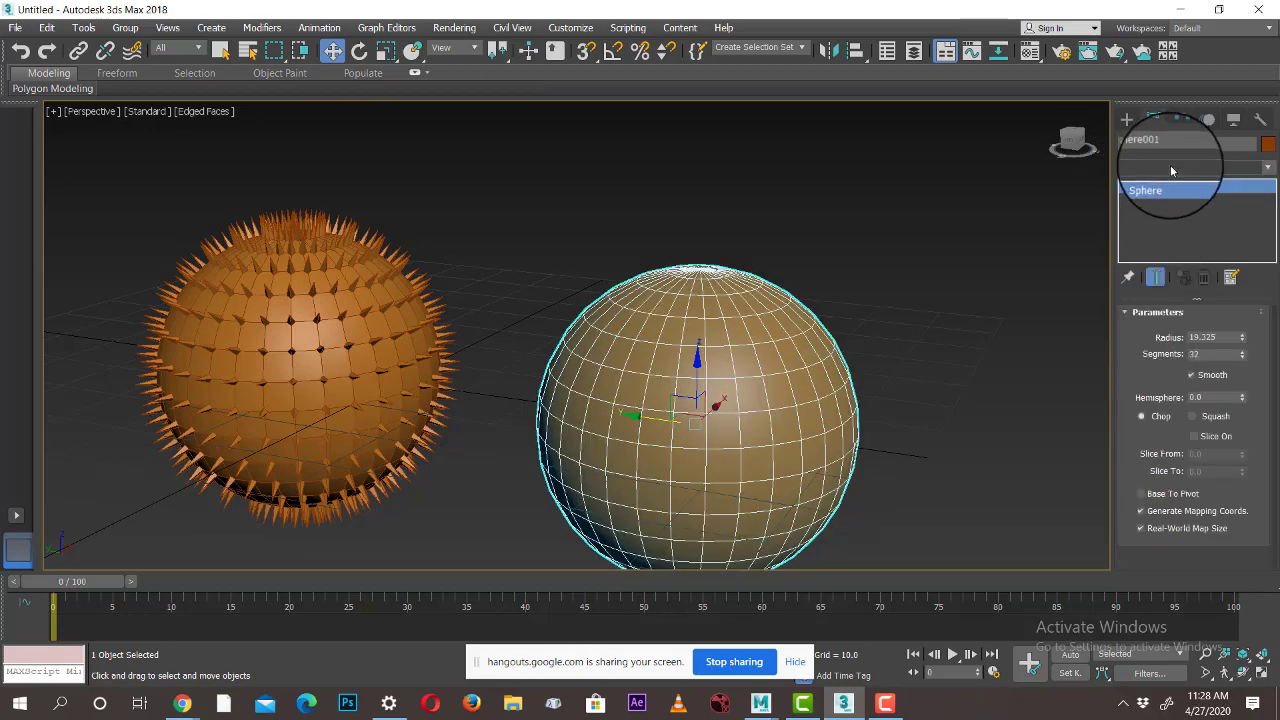
click(1172, 167)
key(e)
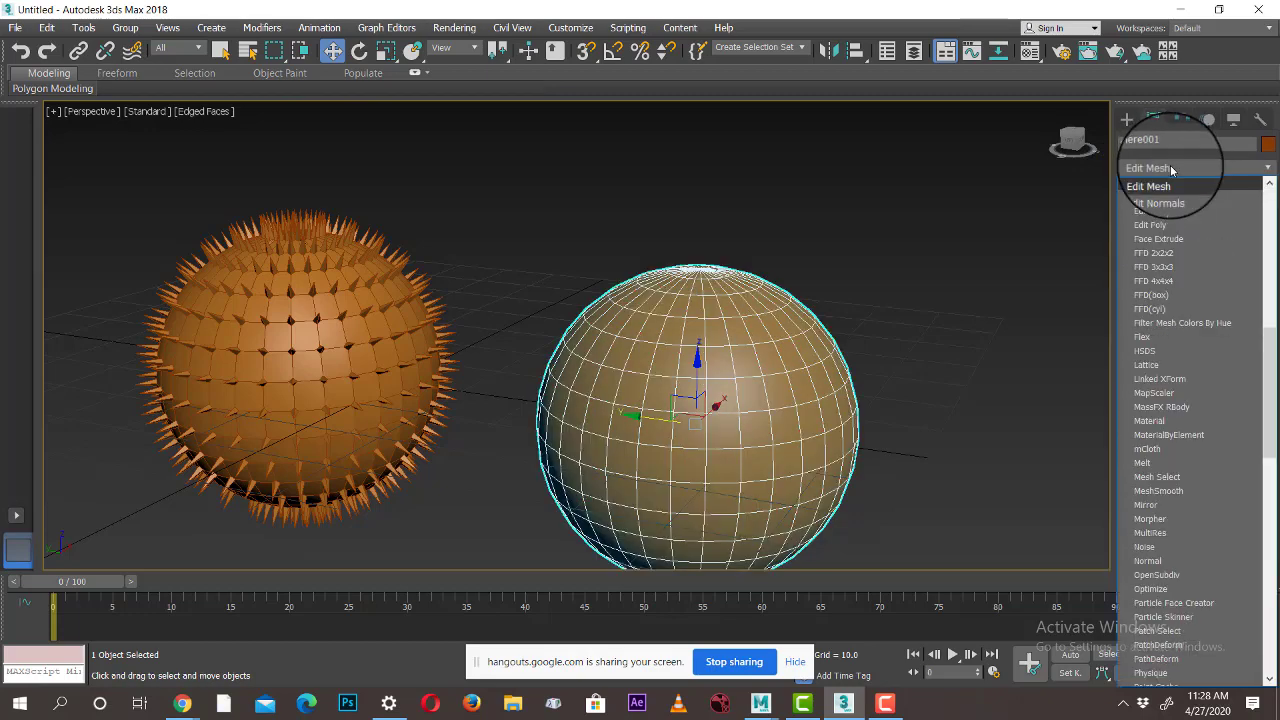
click(1158, 226)
middle_drag(906, 400, 872, 360)
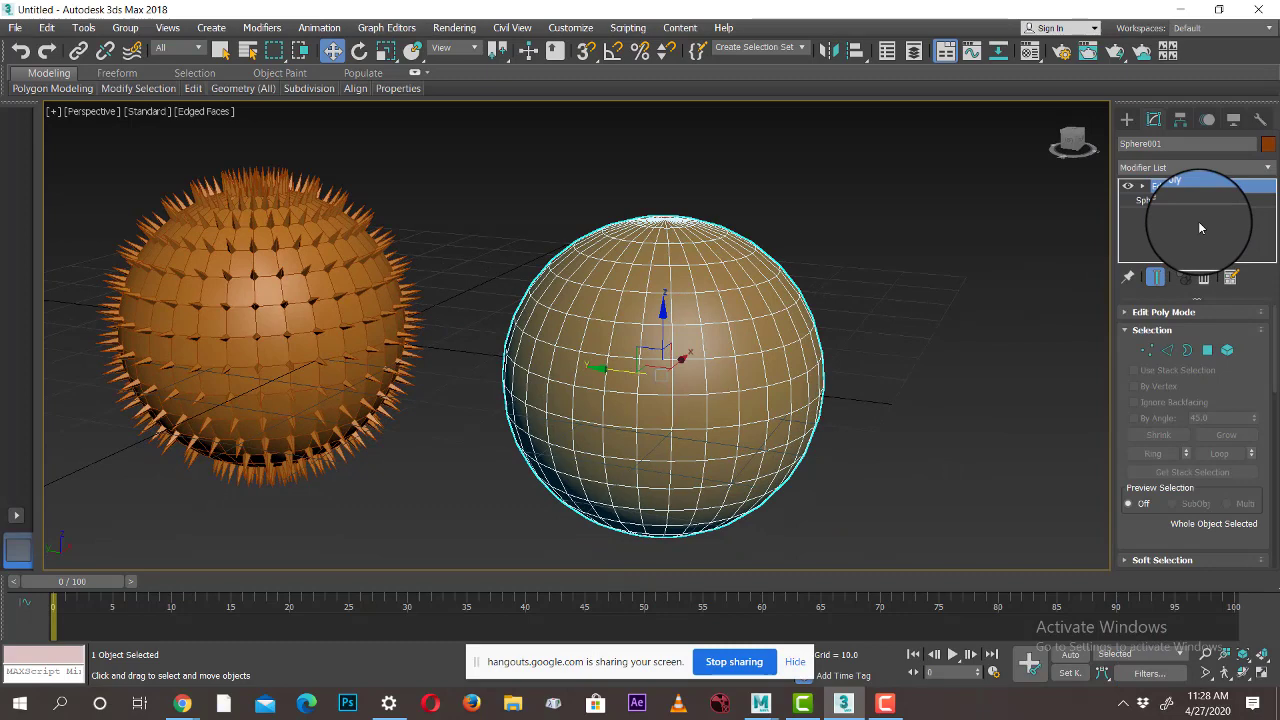
Set the base sphere's segments to 12 beneath the Edit Poly modifier, with the end result shown
click(1144, 187)
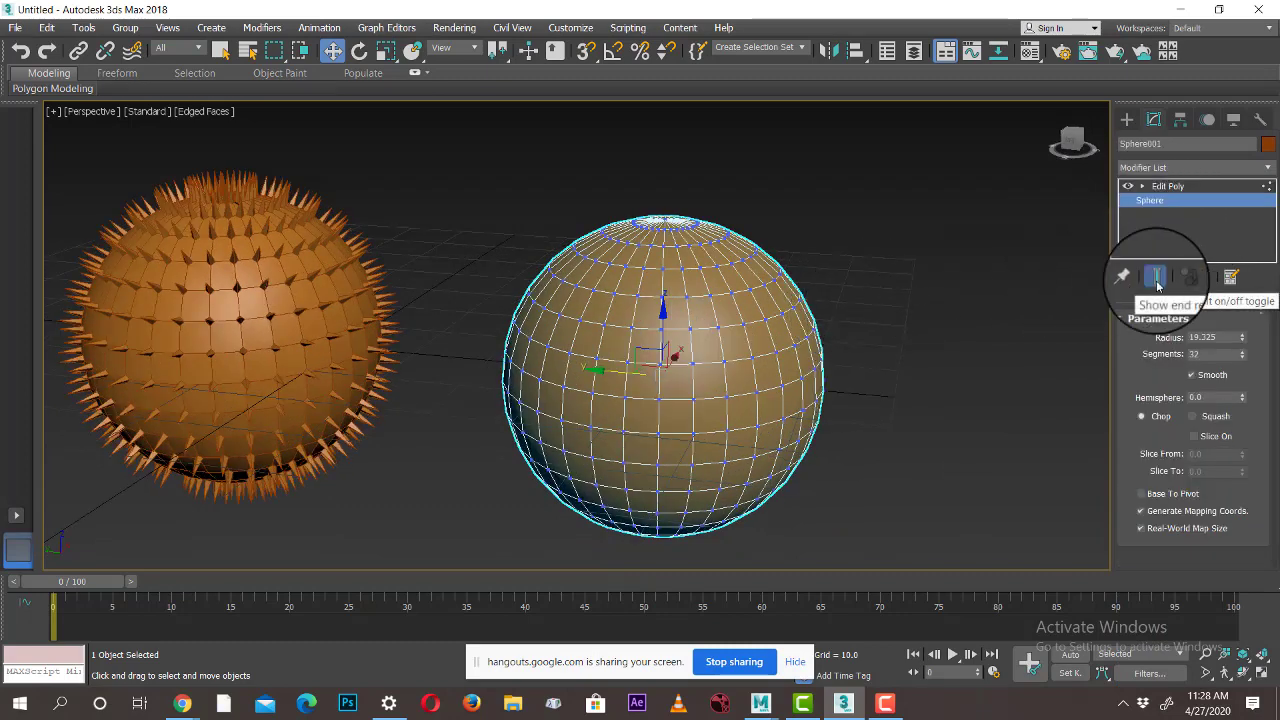
mouse_move(1243, 363)
mouse_down()
mouse_move(1240, 385)
mouse_move(1235, 375)
mouse_up()
alt+middle_drag(795, 385, 897, 341)
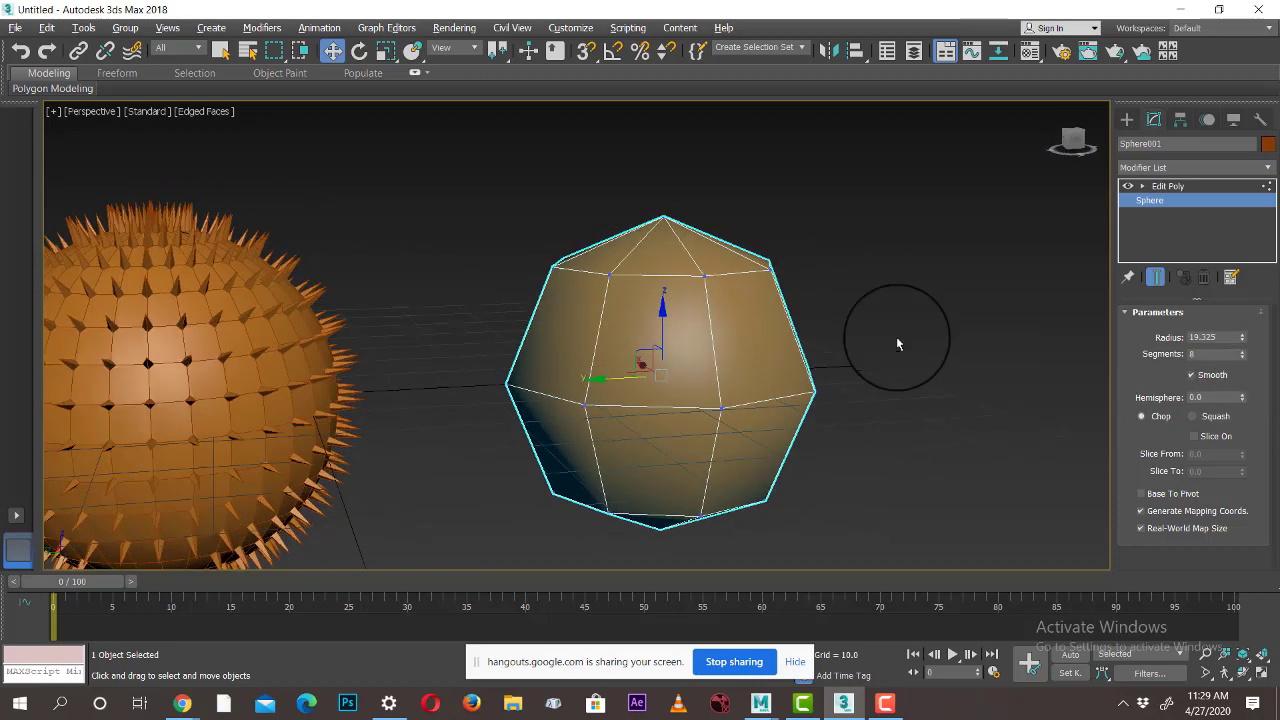
drag(1228, 354, 1188, 356)
text(12)
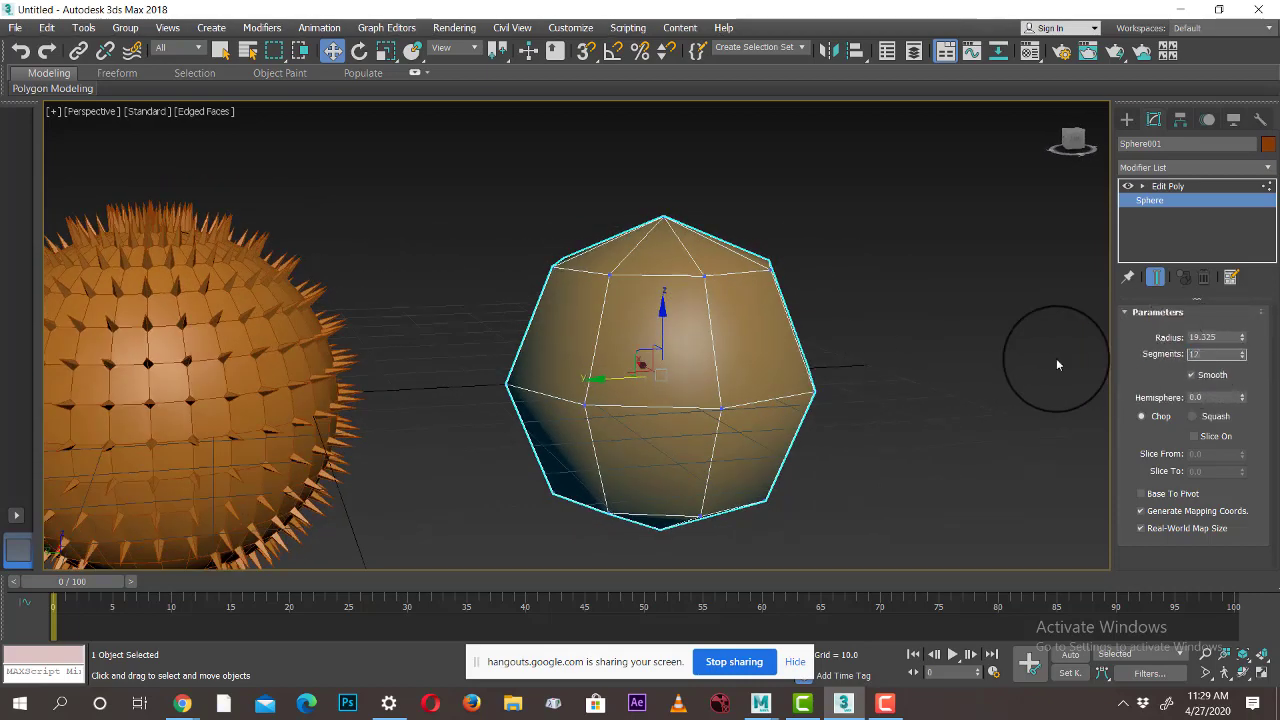
key(Return)
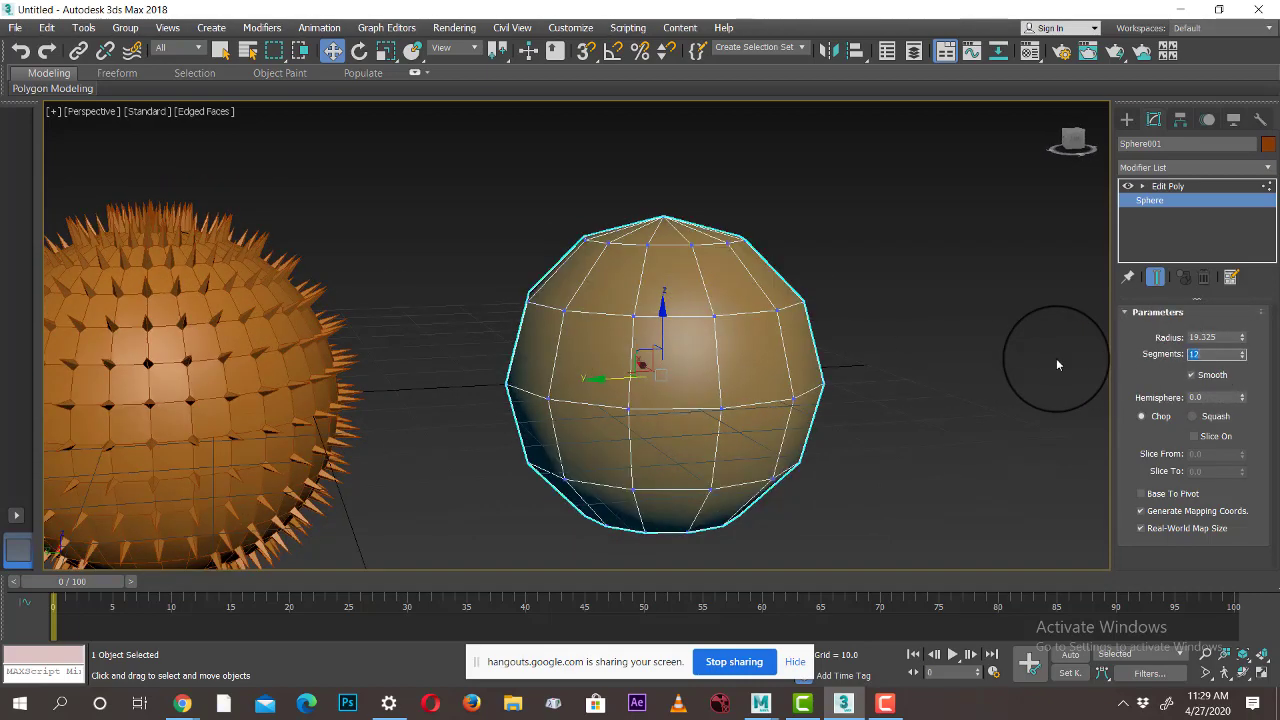
Select all vertices of the 12-segment sphere at the Edit Poly vertex level
click(1143, 186)
click(1170, 200)
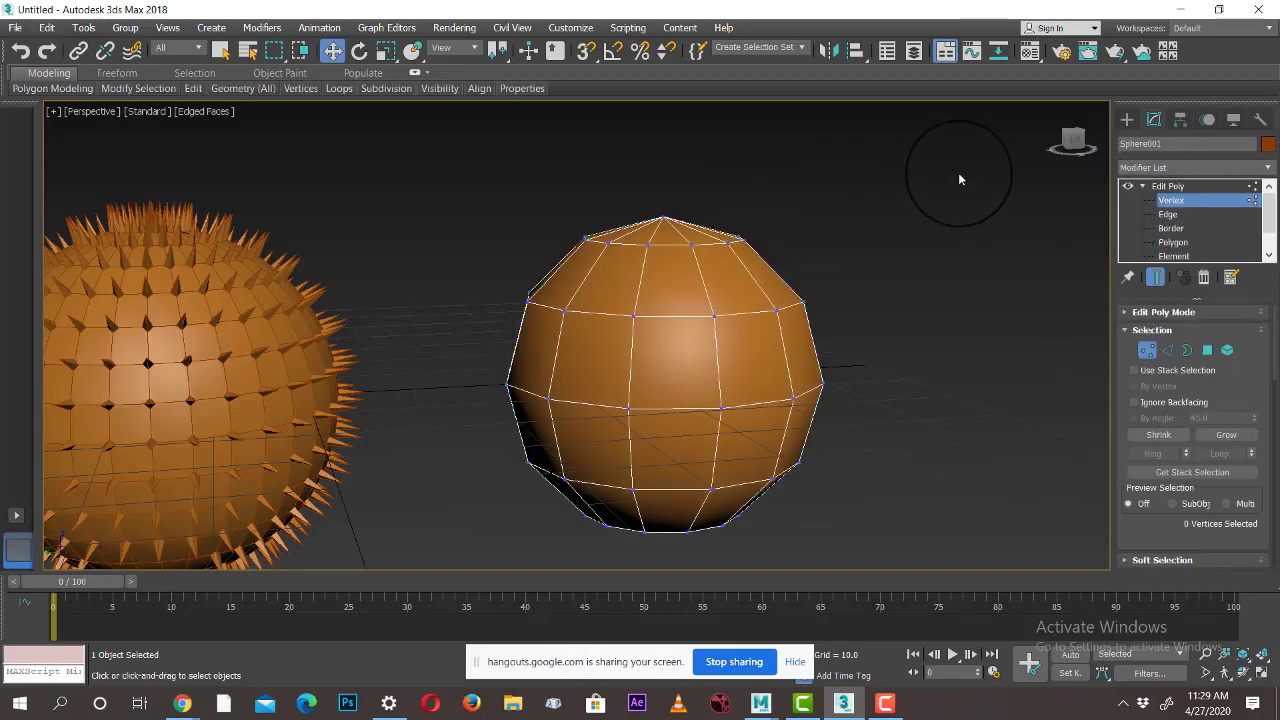
drag(515, 567, 512, 562)
alt+middle_drag(686, 514, 893, 395)
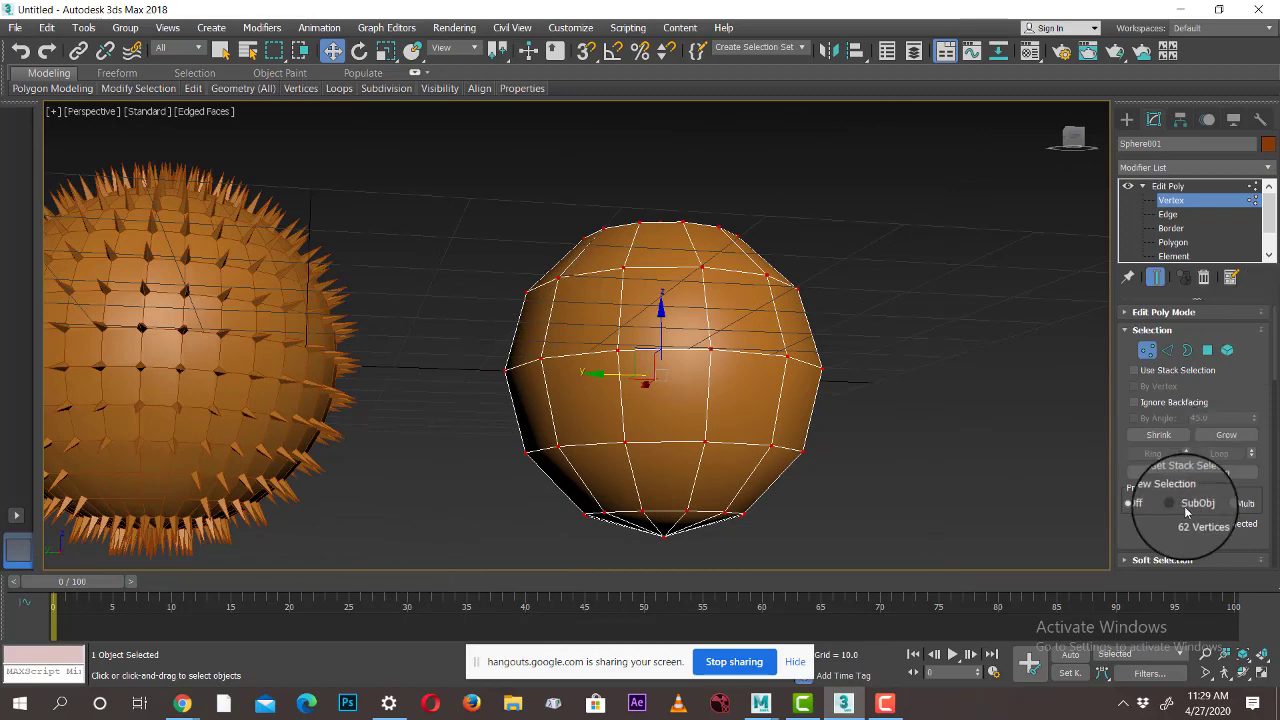
Chamfer the selected vertices by about 2.7 with the Open option, leaving diamond-shaped holes across the sphere
scroll(1142, 522, down, 5)
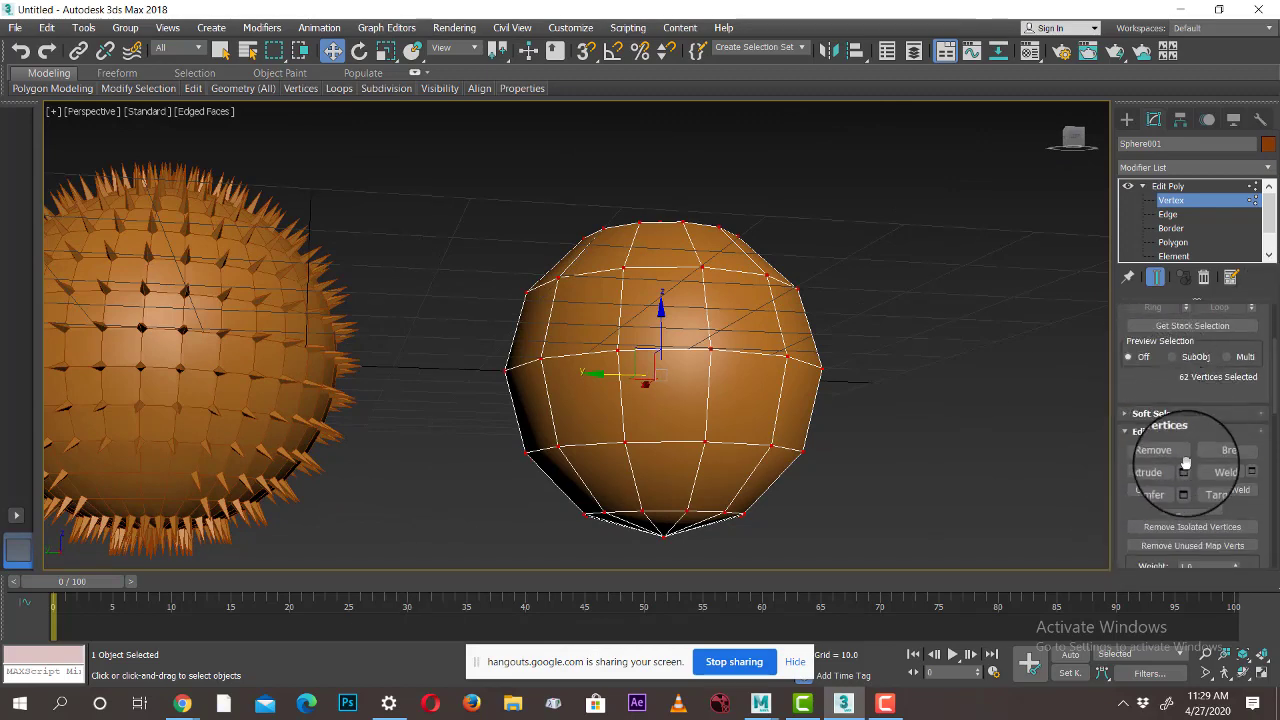
click(1183, 489)
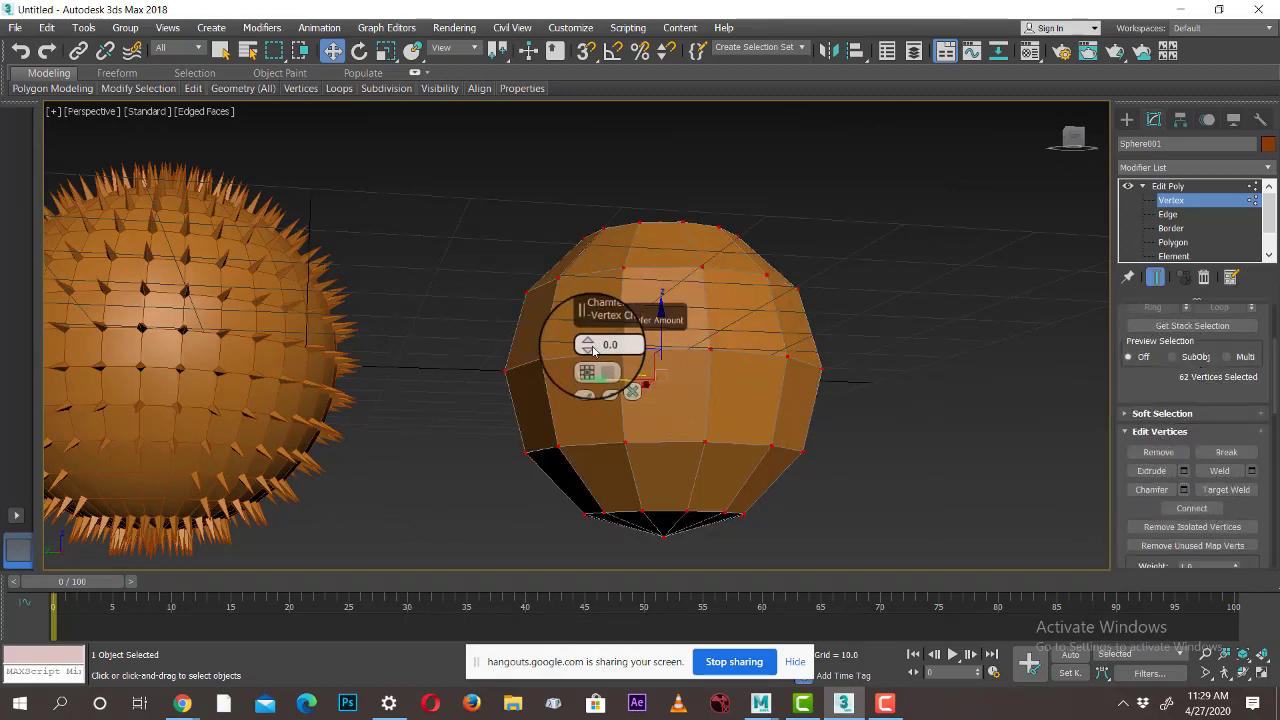
mouse_move(587, 348)
mouse_down()
mouse_move(586, 320)
mouse_move(598, 334)
mouse_up()
alt+middle_drag(796, 308, 812, 331)
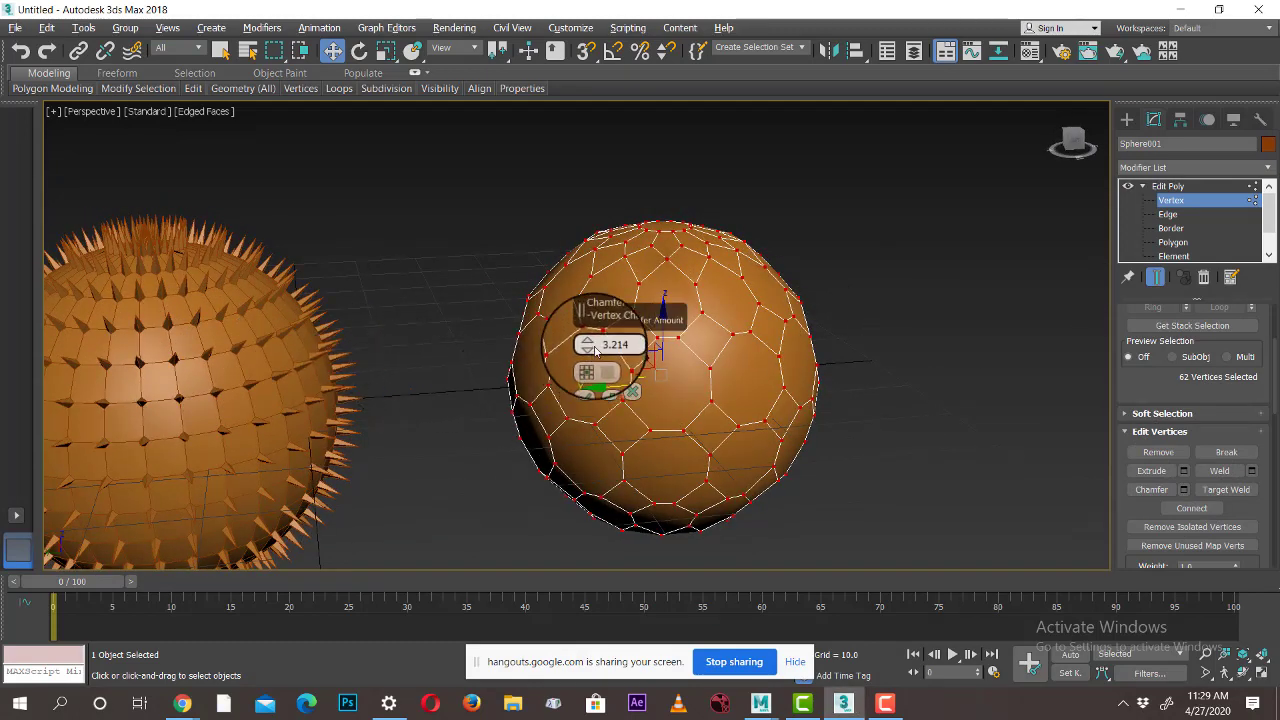
drag(588, 345, 588, 348)
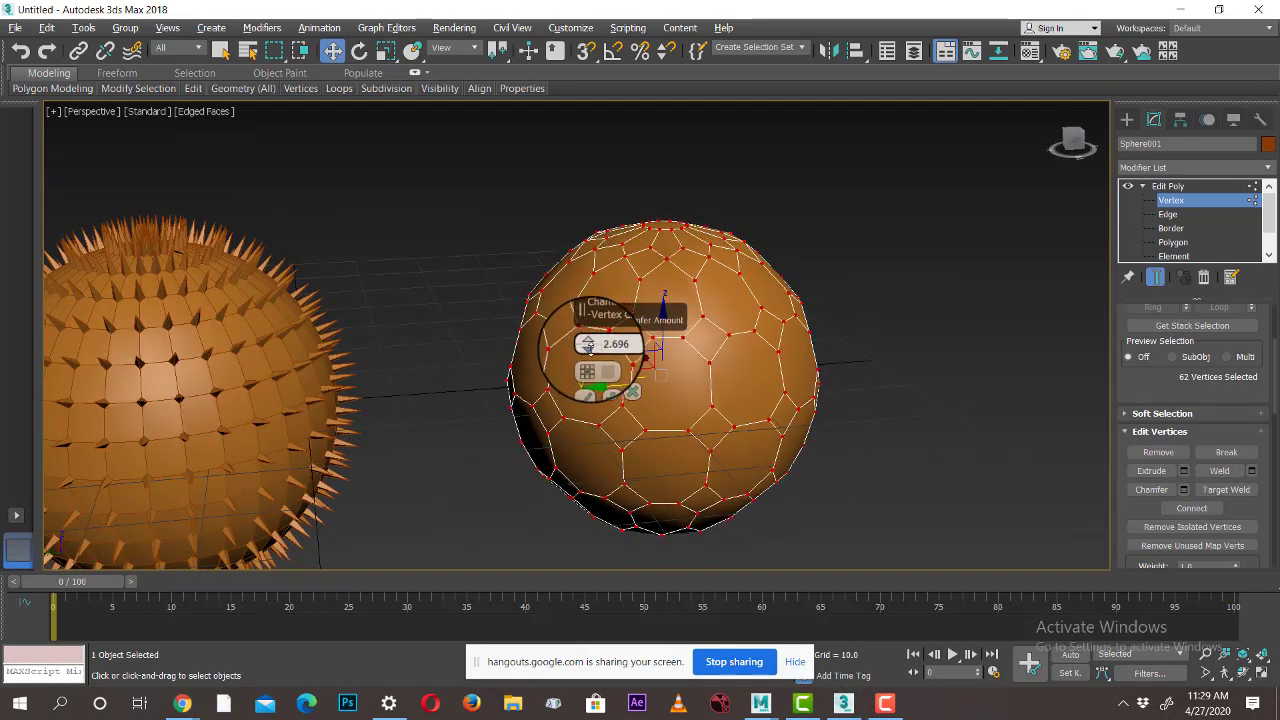
click(587, 371)
alt+middle_drag(943, 425, 874, 450)
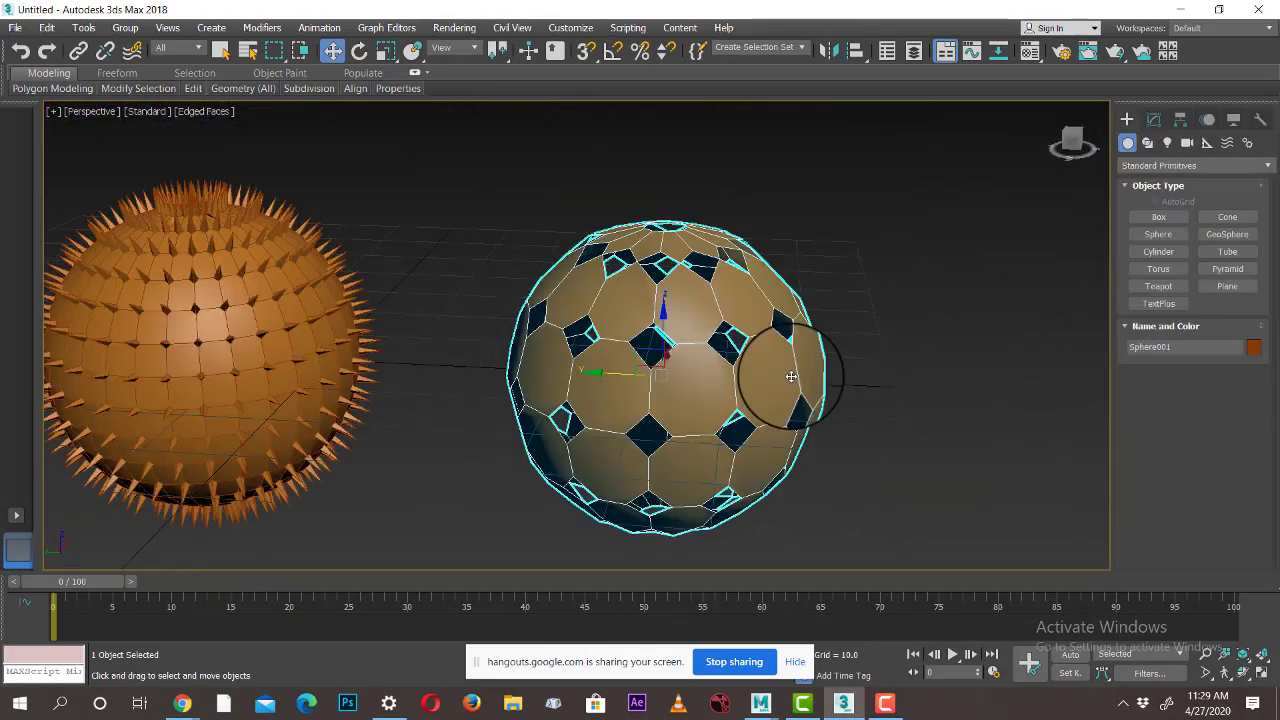
Clone the perforated sphere along the Y axis as a single independent copy
alt+middle_drag(783, 375, 513, 408)
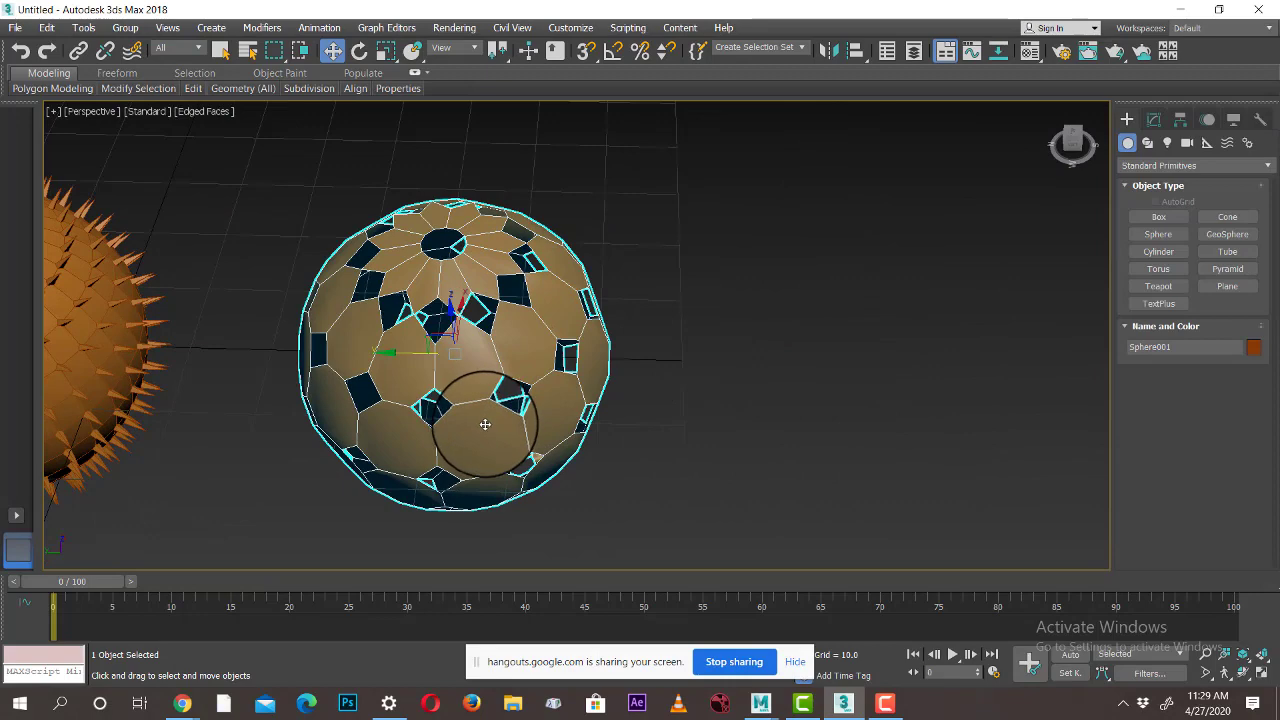
shift+drag(376, 353, 789, 363)
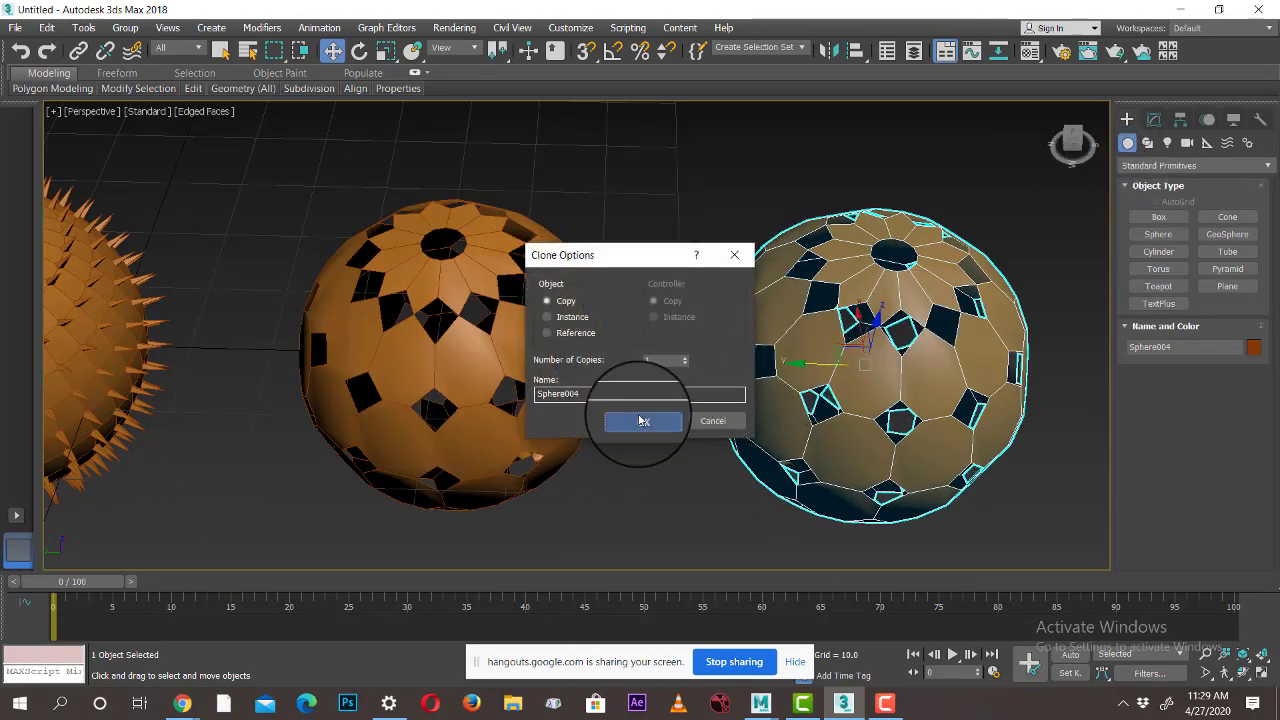
click(643, 420)
click(1153, 119)
click(1193, 163)
click(1160, 185)
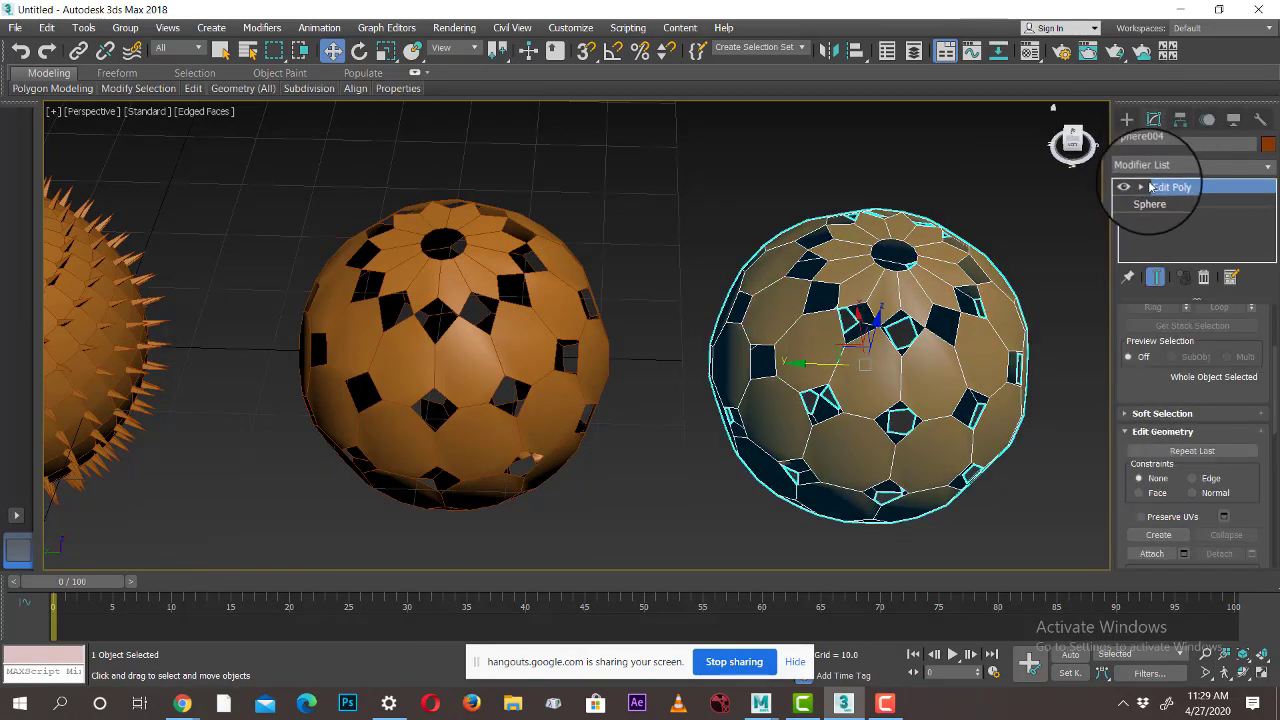
click(1143, 186)
click(1172, 243)
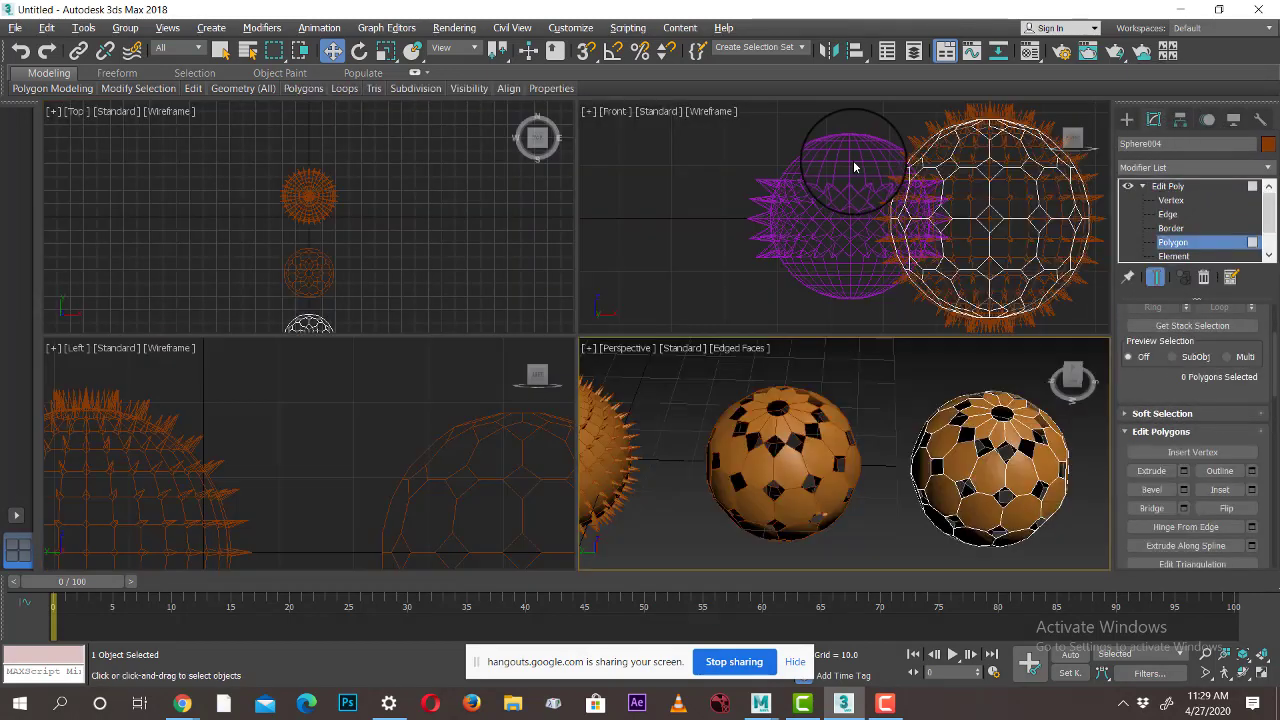
Move the copied sphere along the horizontal axis in the Front view, clear of the spiked spheres
key(alt+w)
key(alt+w)
middle_drag(945, 224, 757, 251)
scroll(795, 250, down, 4)
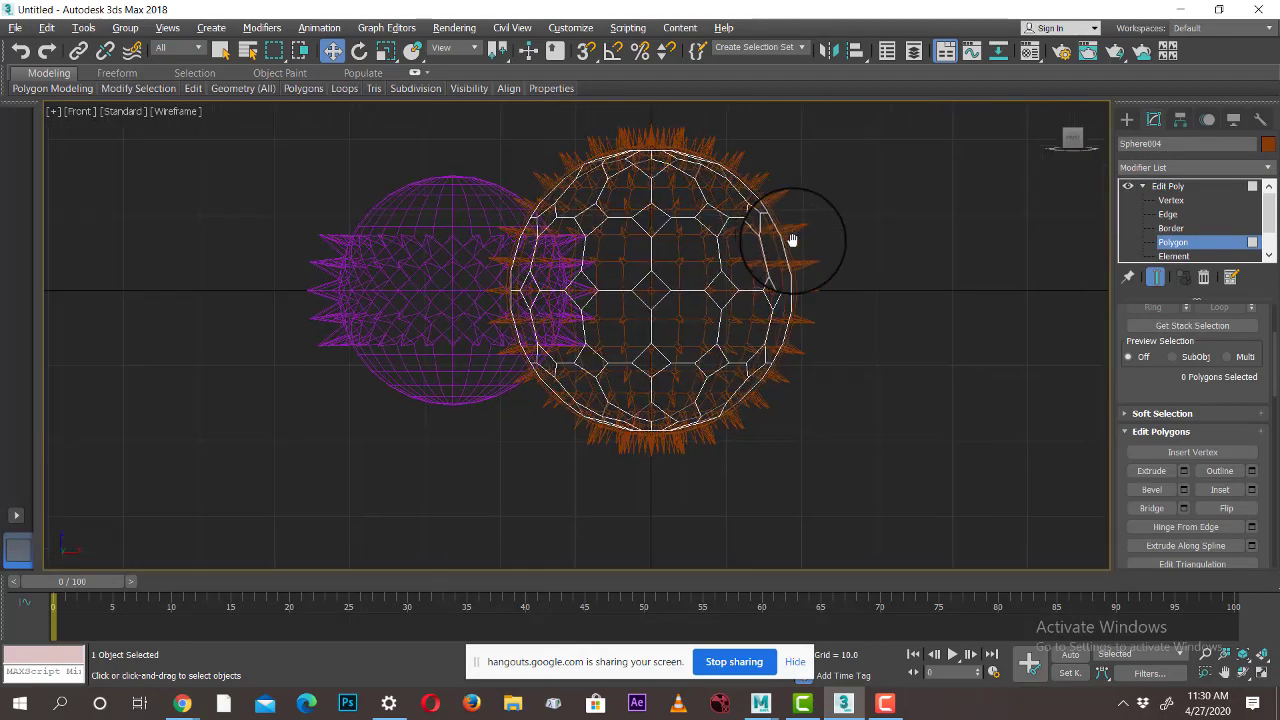
click(1127, 119)
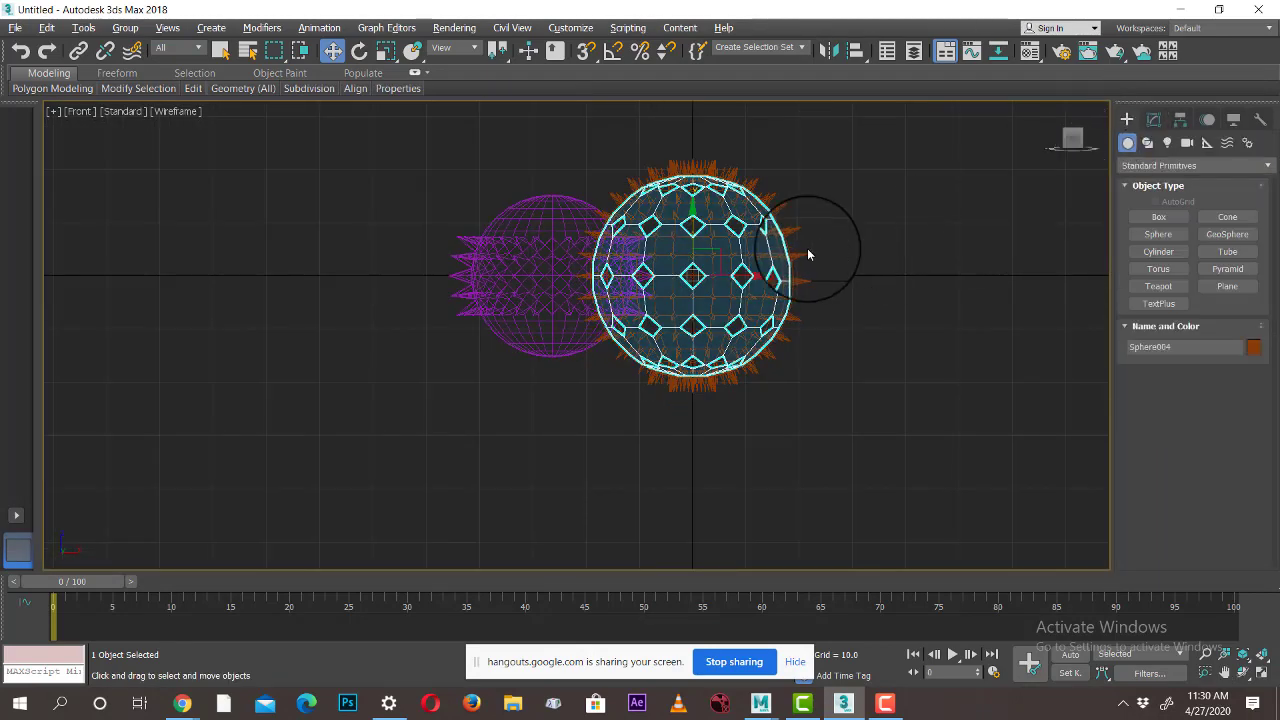
drag(790, 276, 1020, 277)
middle_drag(1020, 277, 860, 277)
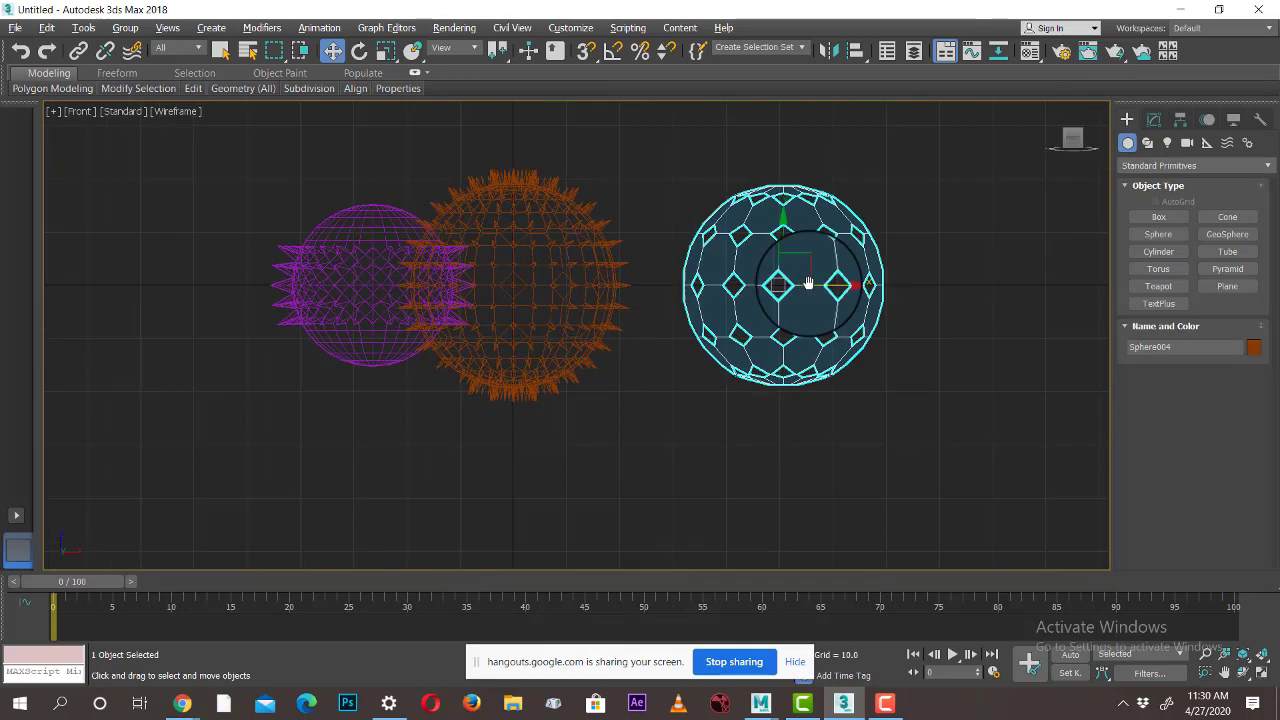
scroll(783, 276, up, 3)
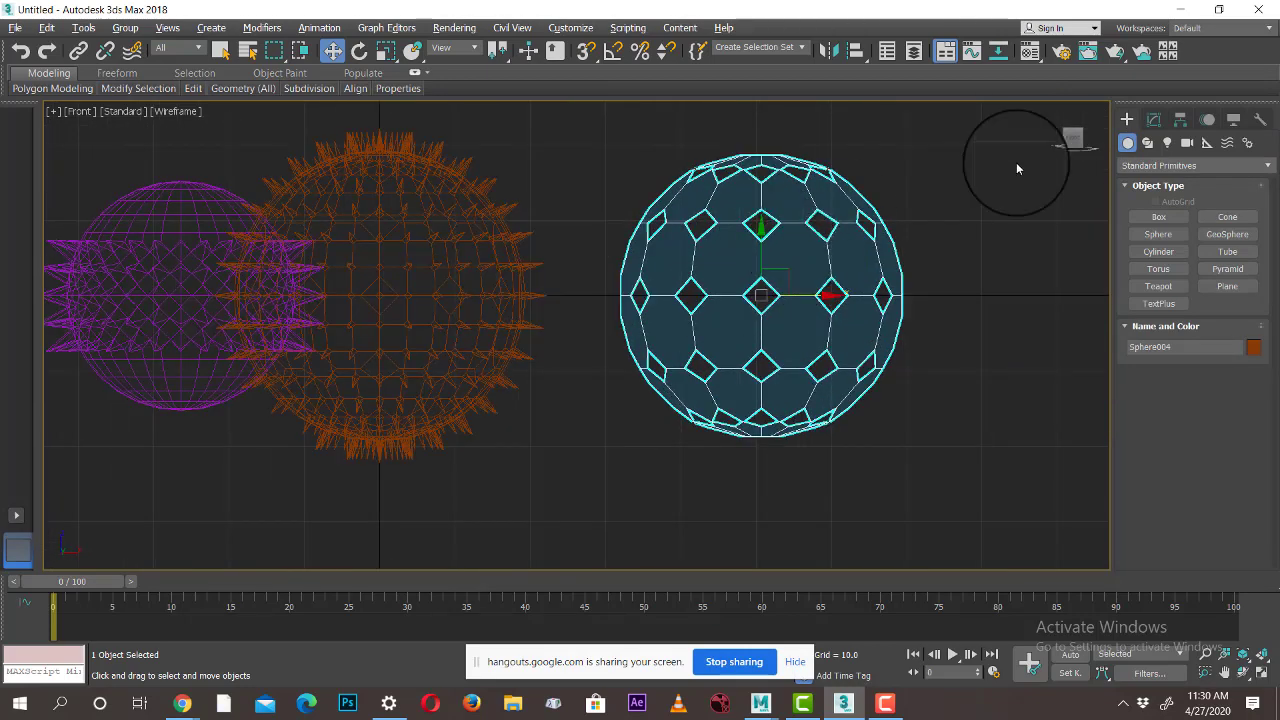
Select the polygons around the middle of the copied sphere at the Edit Poly polygon level, excluding both pole caps
click(1154, 119)
click(1142, 186)
click(1150, 243)
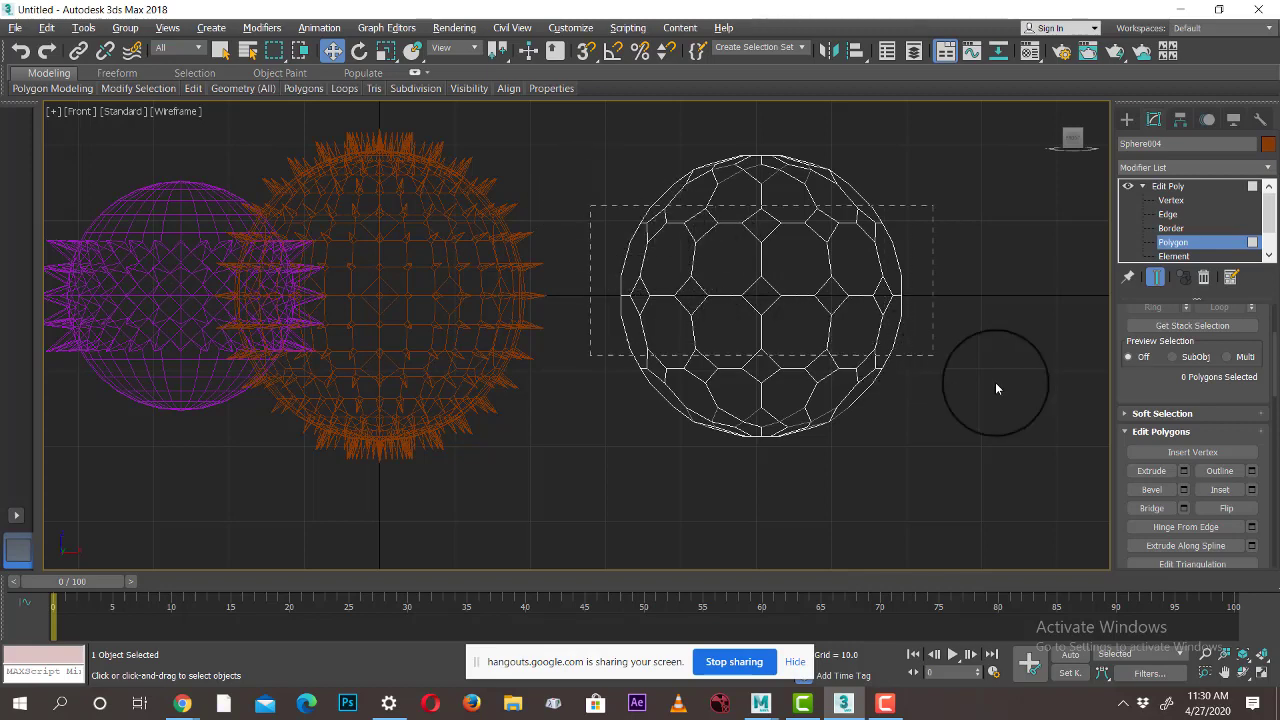
drag(1007, 392, 1007, 392)
key(alt+w)
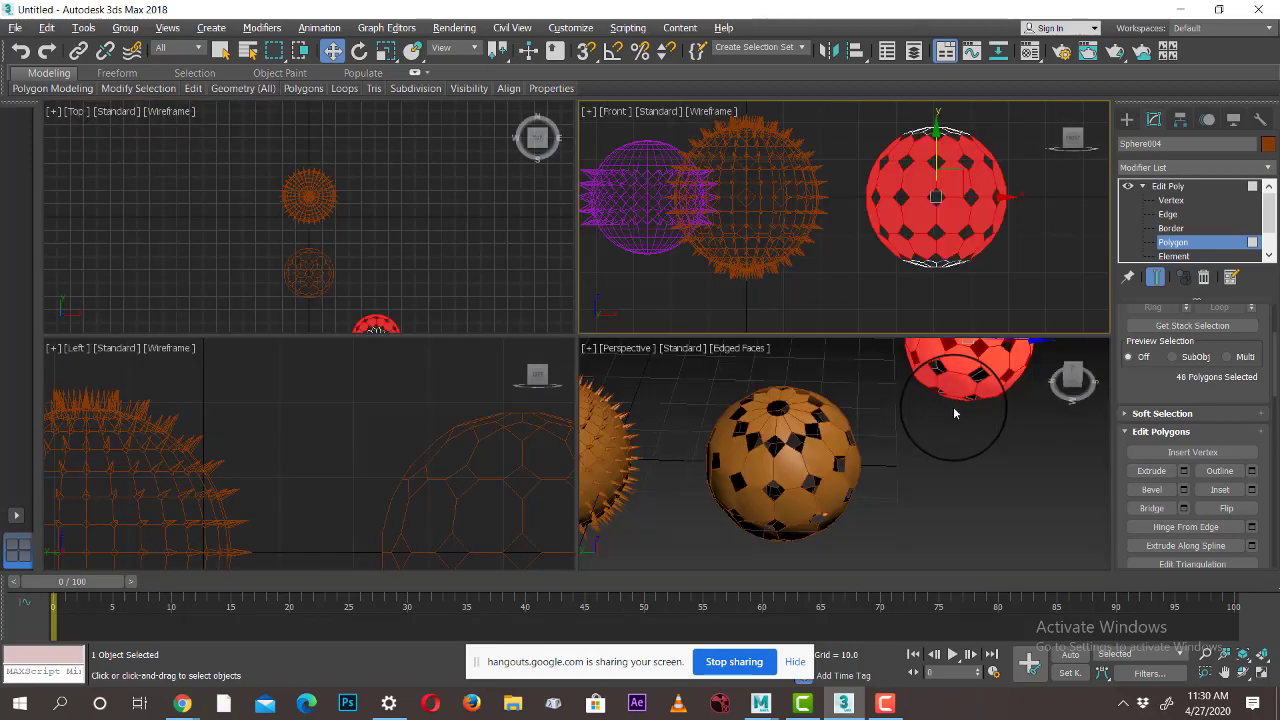
key(alt+w)
middle_drag(959, 426, 814, 565)
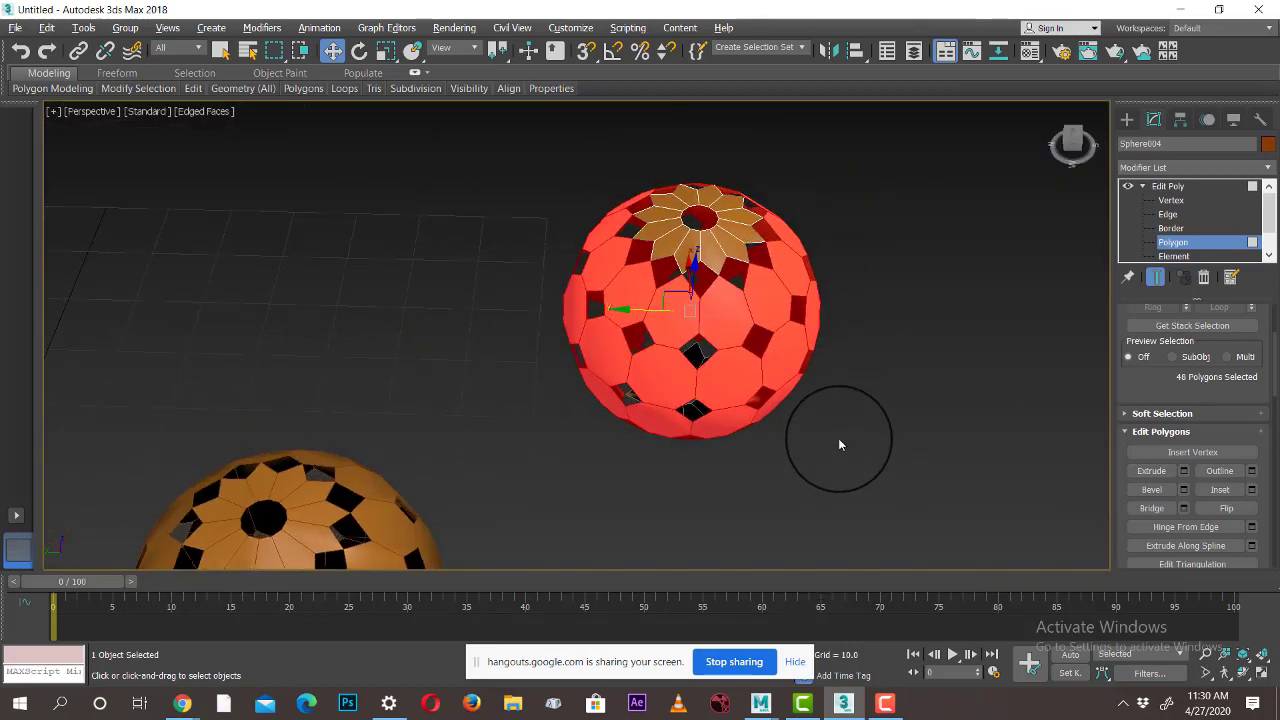
Delete the selected middle polygons and the bottom pole cap of the copied sphere, keeping only the flower-shaped top cap
key(Delete)
alt+middle_drag(834, 449, 925, 352)
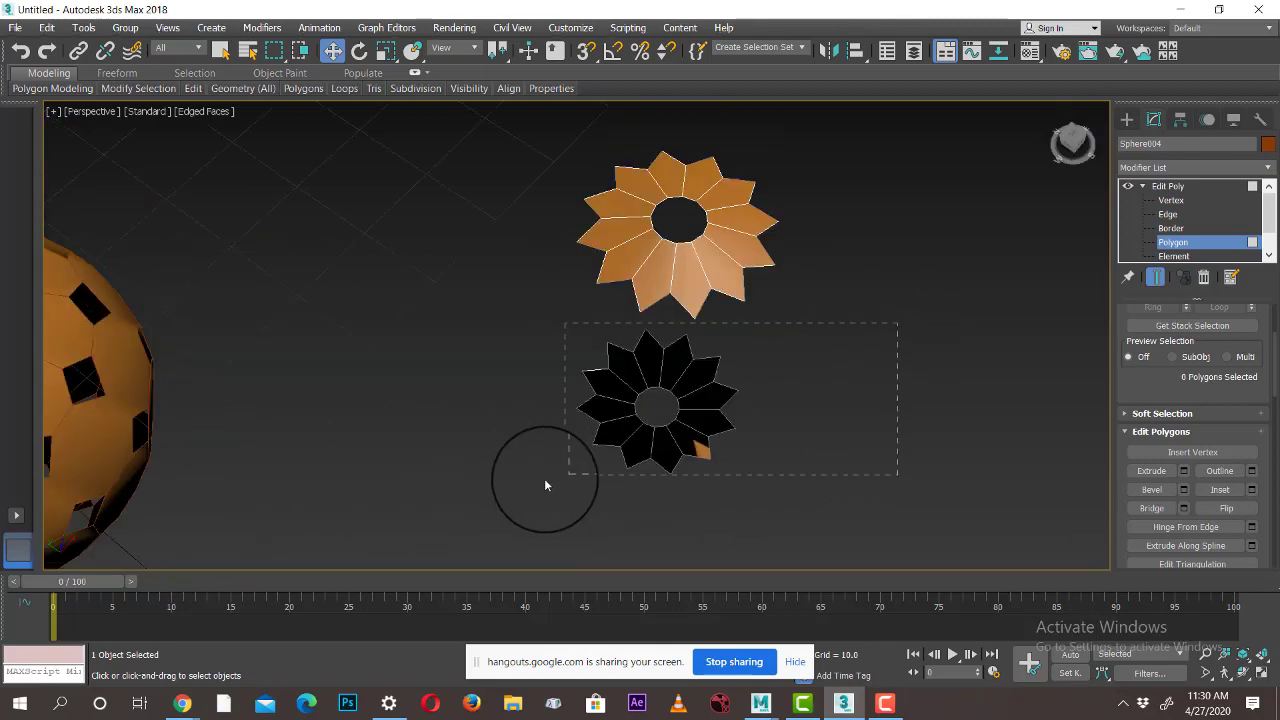
drag(545, 485, 634, 492)
key(Delete)
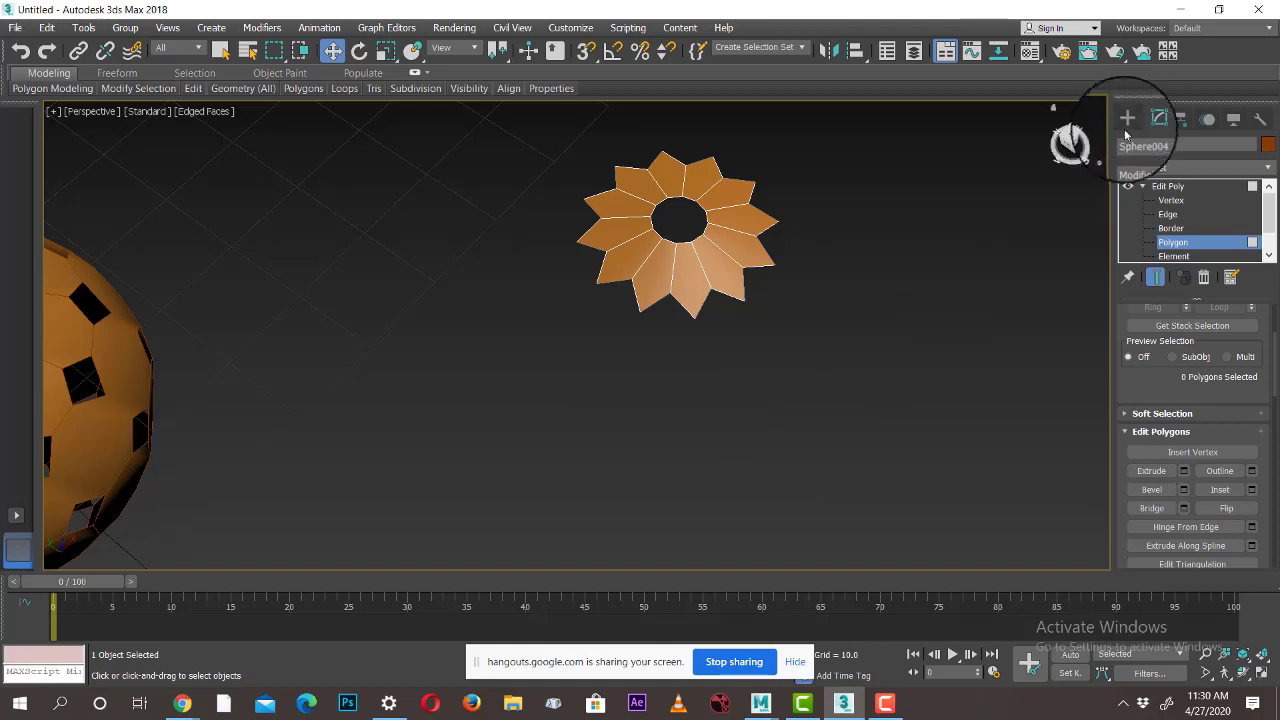
Leave polygon editing and center the flower piece's pivot on the object with Affect Pivot Only
click(1127, 118)
alt+middle_drag(995, 229, 907, 302)
alt+middle_drag(768, 407, 706, 296)
alt+middle_drag(759, 246, 759, 262)
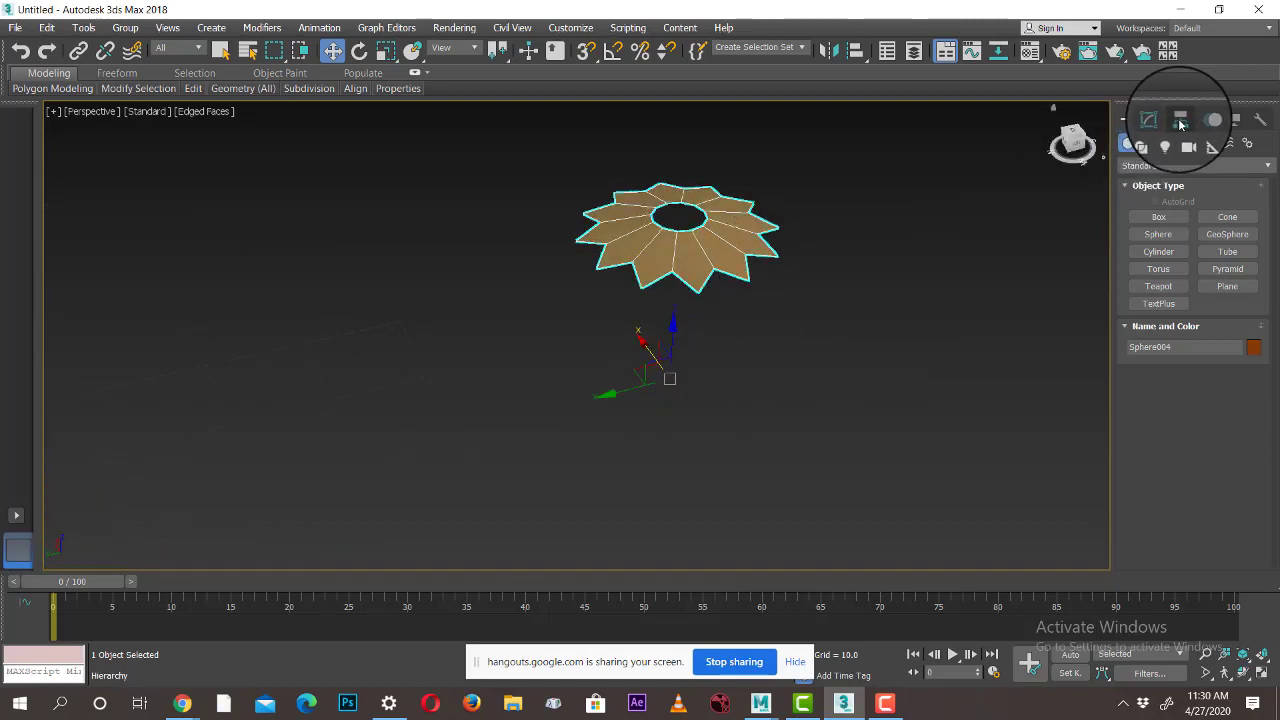
click(1180, 120)
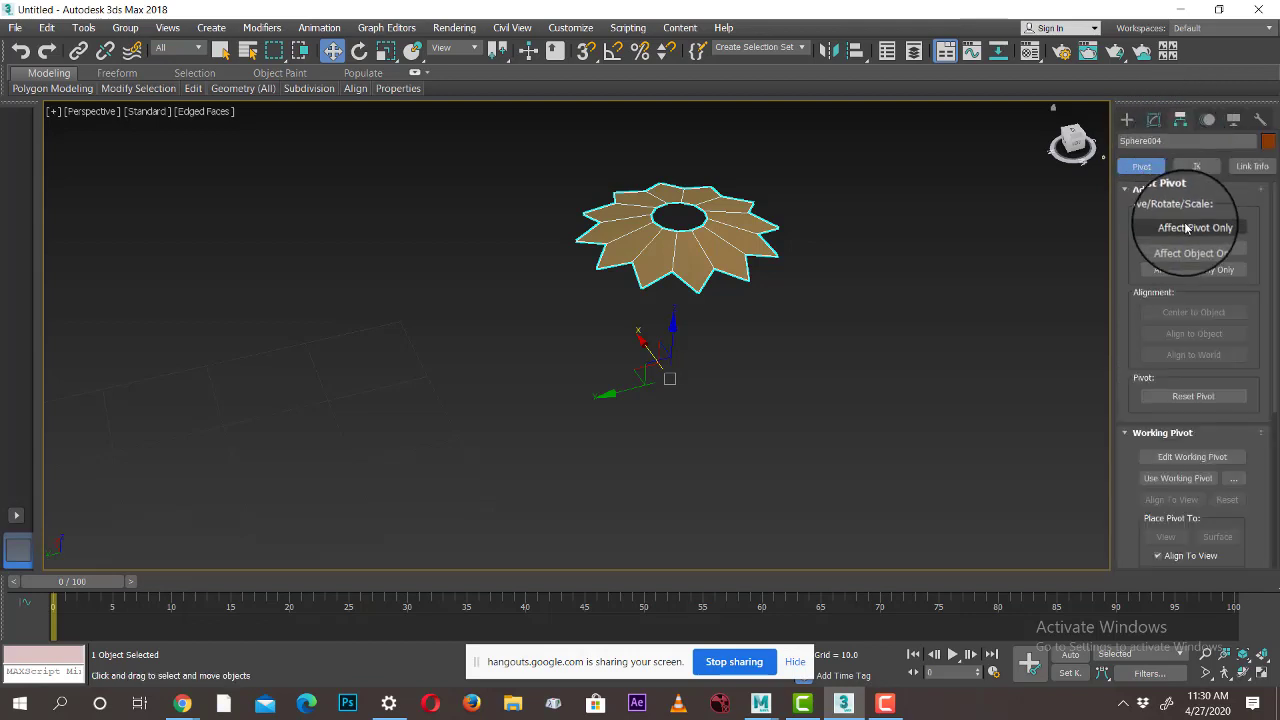
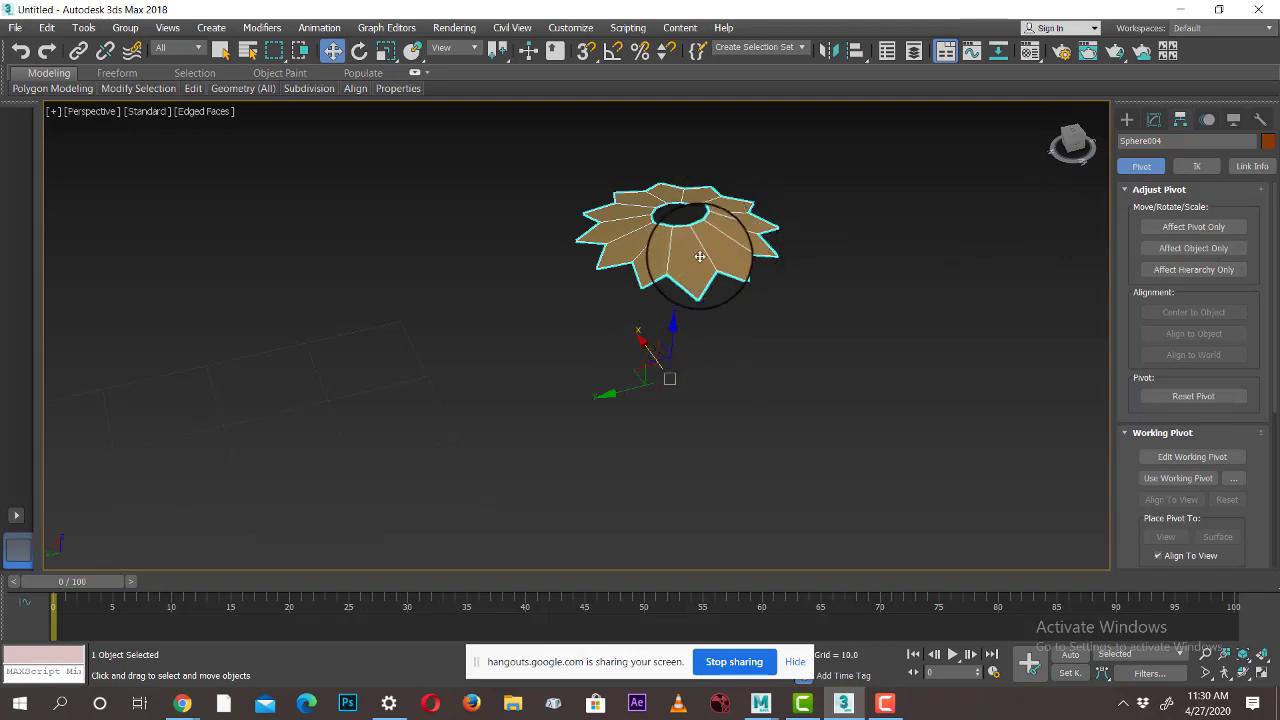
click(1193, 226)
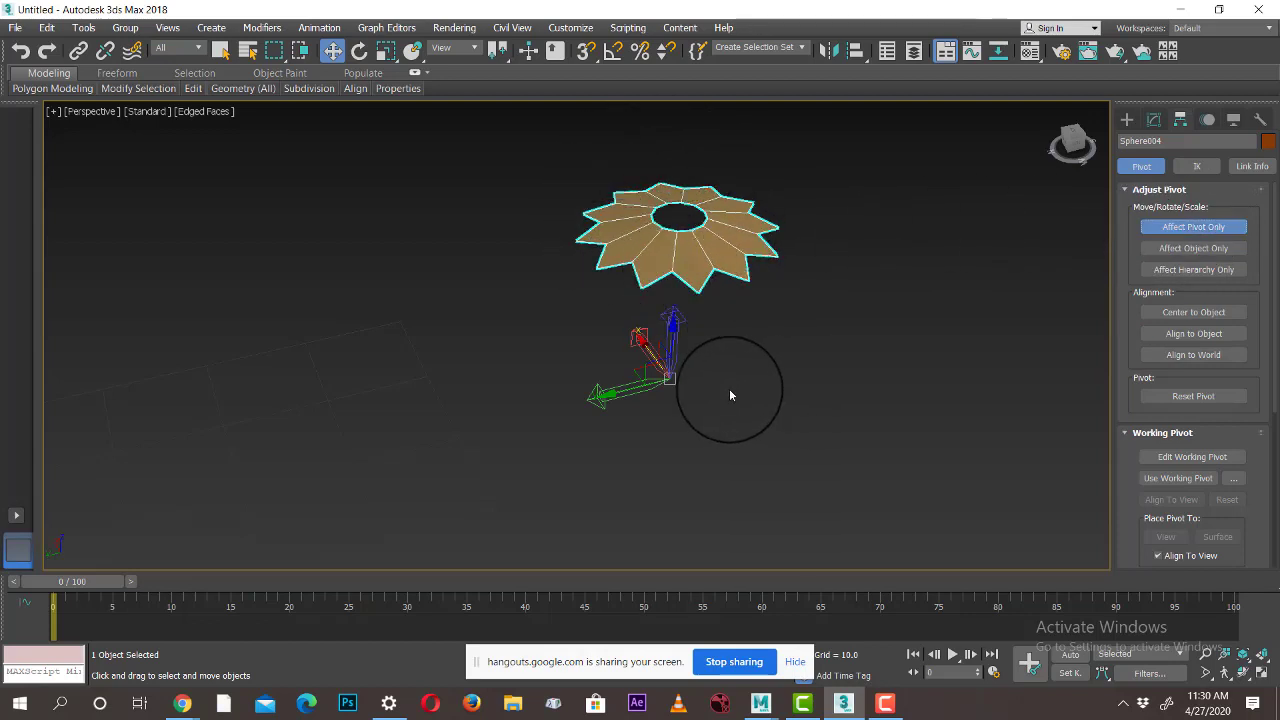
alt+middle_drag(730, 395, 741, 364)
alt+middle_drag(684, 252, 742, 289)
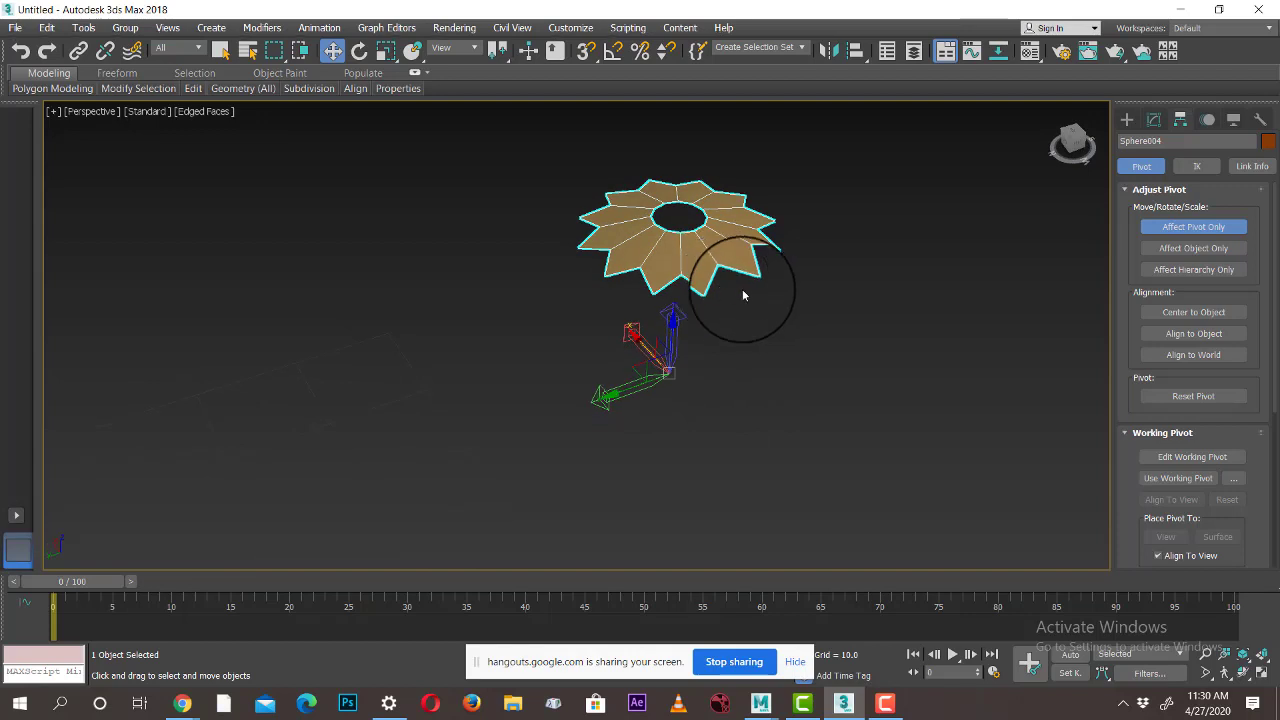
click(1181, 315)
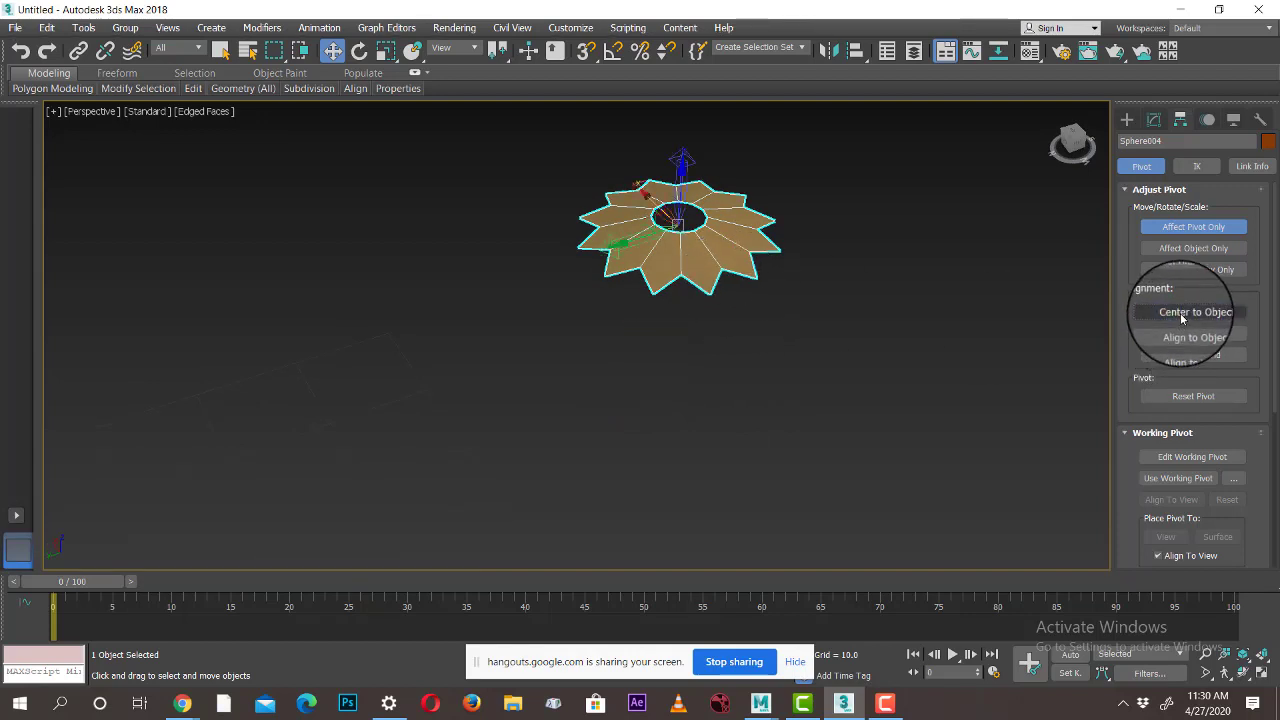
click(1124, 118)
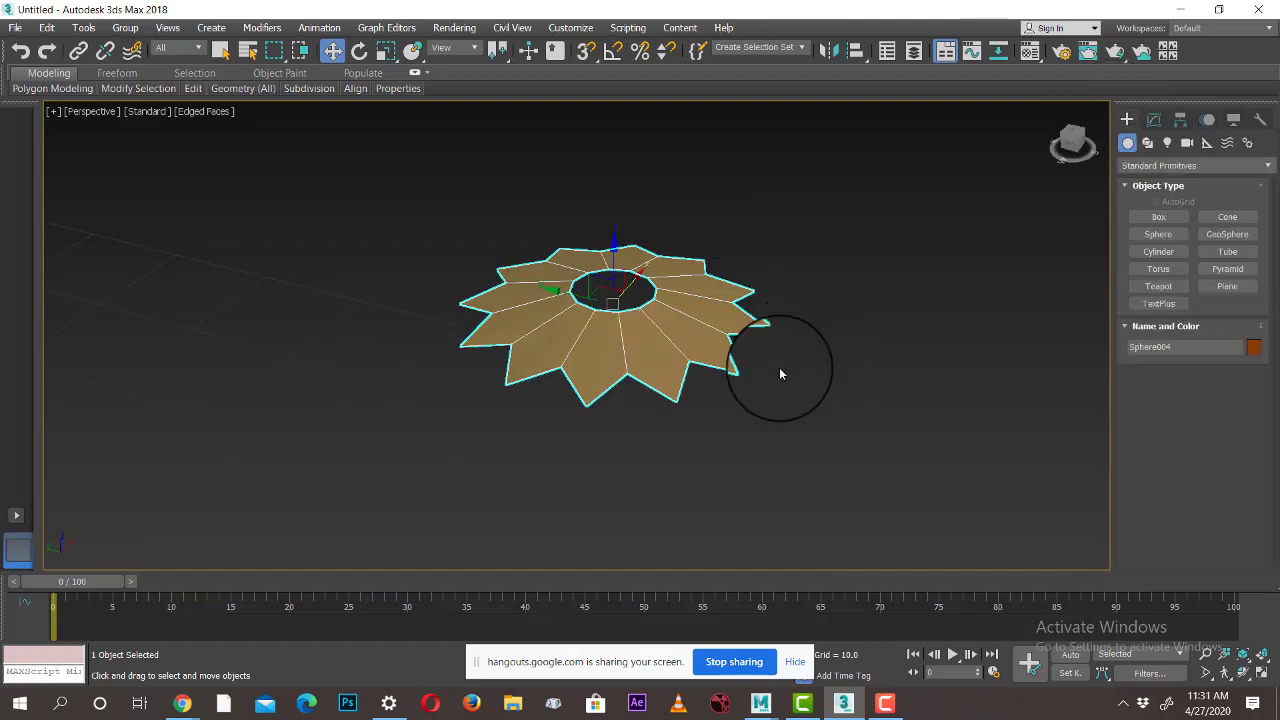
Clone the flower piece along its Y axis into a straight touching row of ten independent copies
mouse_move(779, 374)
mouse_down()
mouse_move(760, 420)
mouse_move(734, 380)
mouse_move(771, 408)
mouse_move(813, 367)
mouse_move(563, 414)
mouse_move(514, 349)
mouse_move(540, 340)
mouse_move(475, 402)
mouse_move(460, 383)
mouse_move(621, 356)
mouse_up()
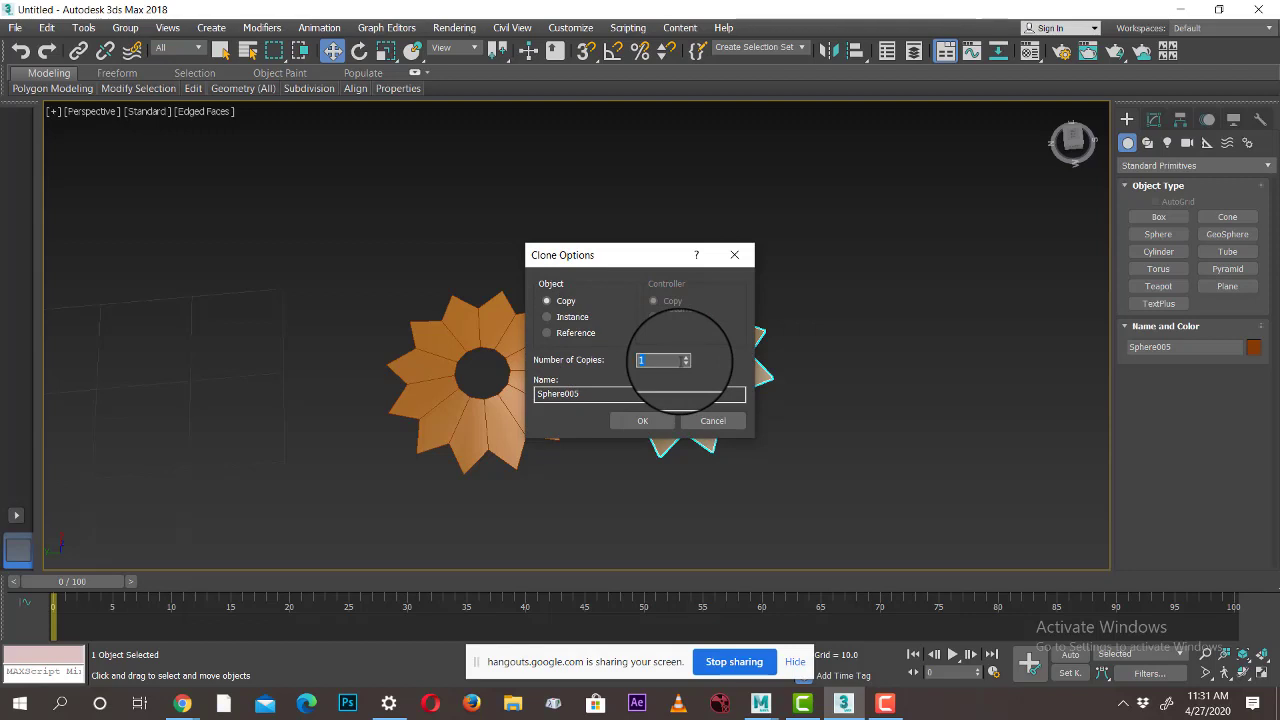
click(646, 416)
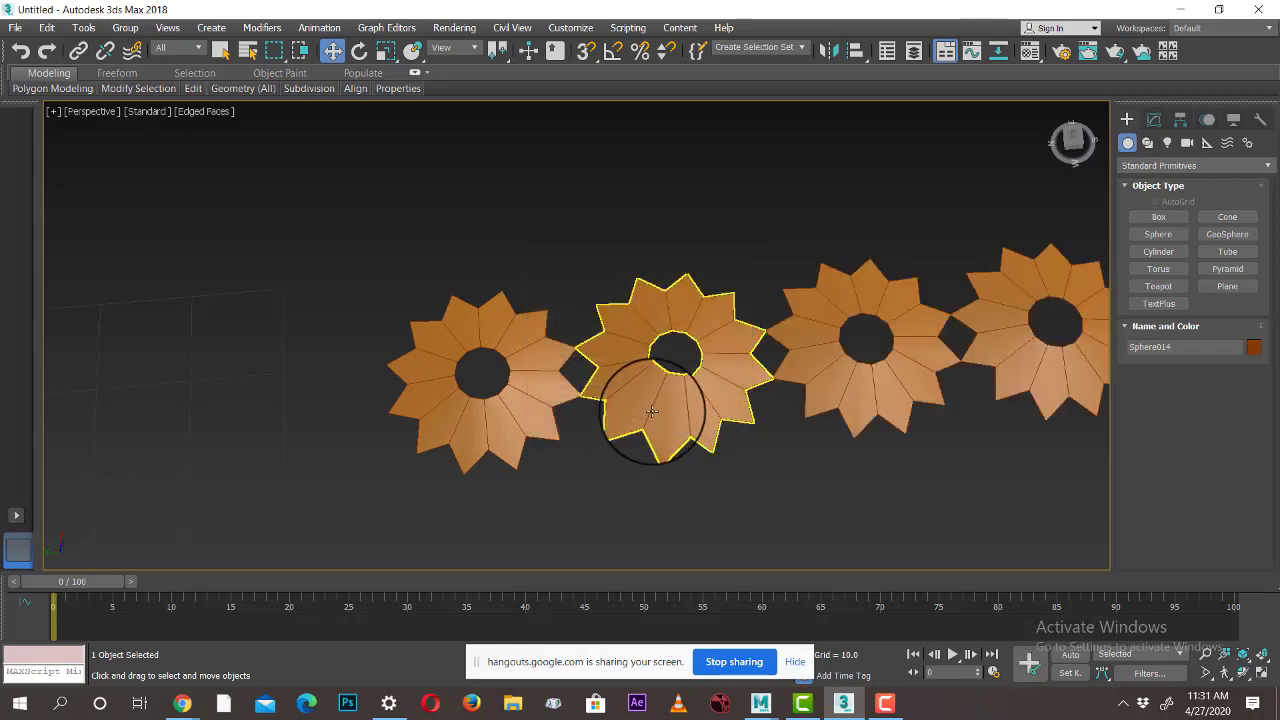
scroll(651, 411, down, 5)
alt+middle_drag(680, 400, 806, 389)
middle_drag(832, 468, 746, 198)
scroll(747, 200, down, 3)
mouse_move(800, 300)
middle_down()
mouse_move(784, 334)
mouse_move(817, 309)
middle_up()
middle_drag(817, 309, 817, 426)
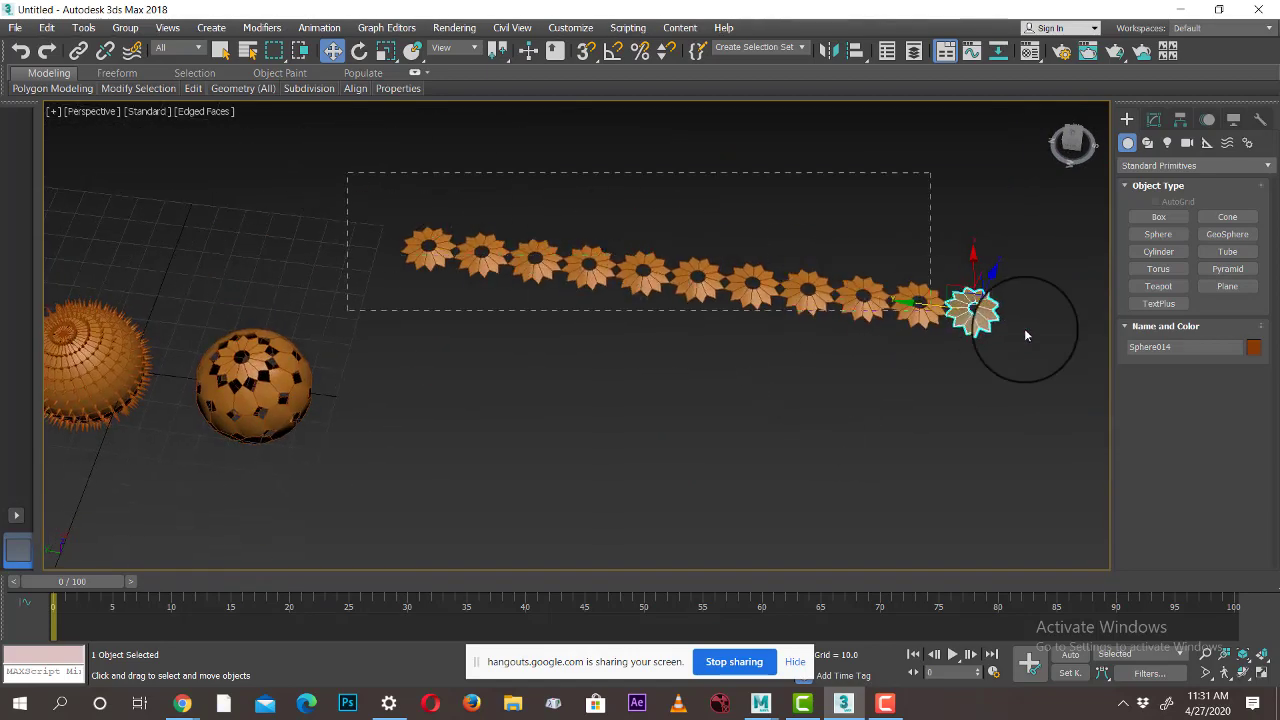
Select all eleven flower pieces in the row and isolate them from the rest of the scene
drag(1025, 330, 1116, 340)
scroll(1066, 344, down, 4)
scroll(902, 425, up, 4)
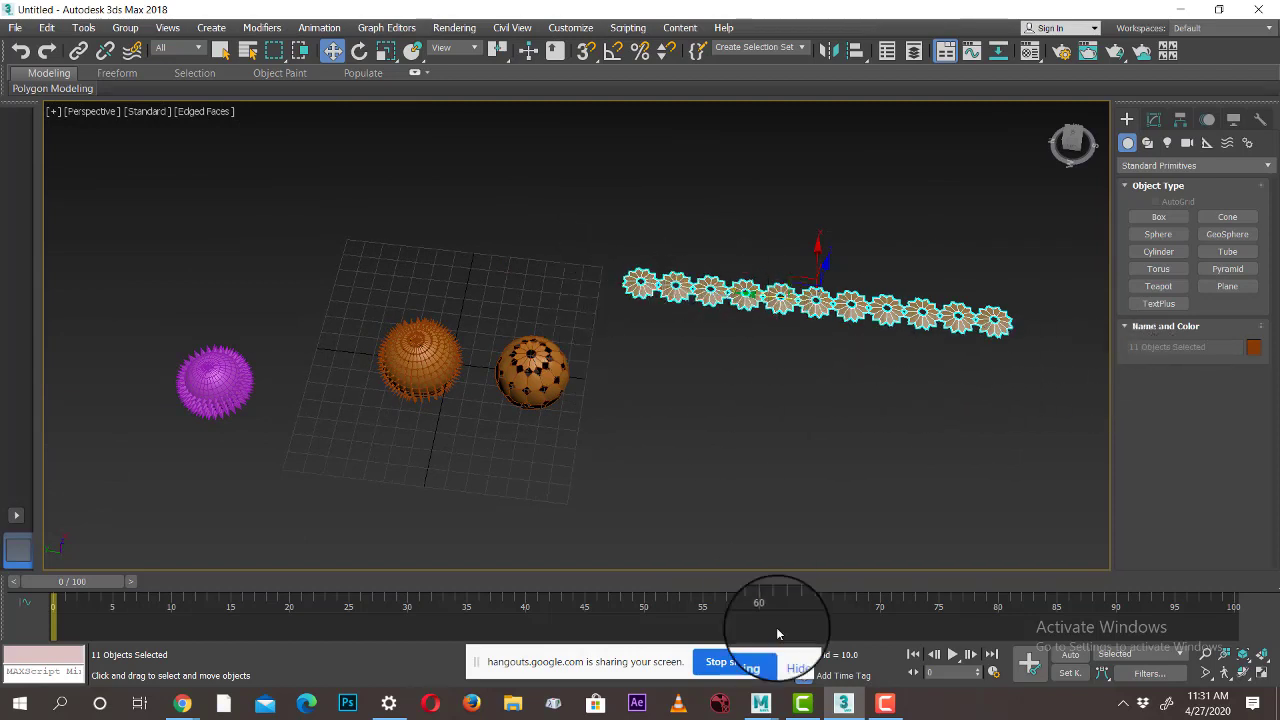
click(795, 661)
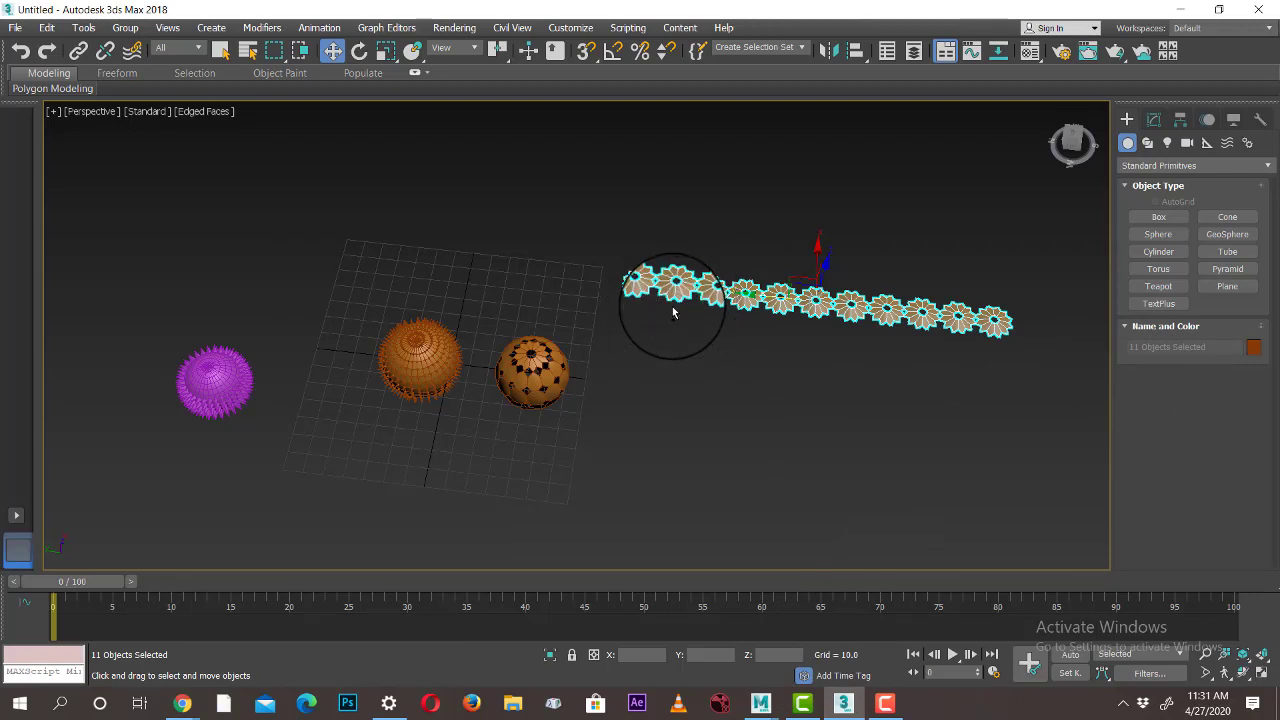
click(550, 656)
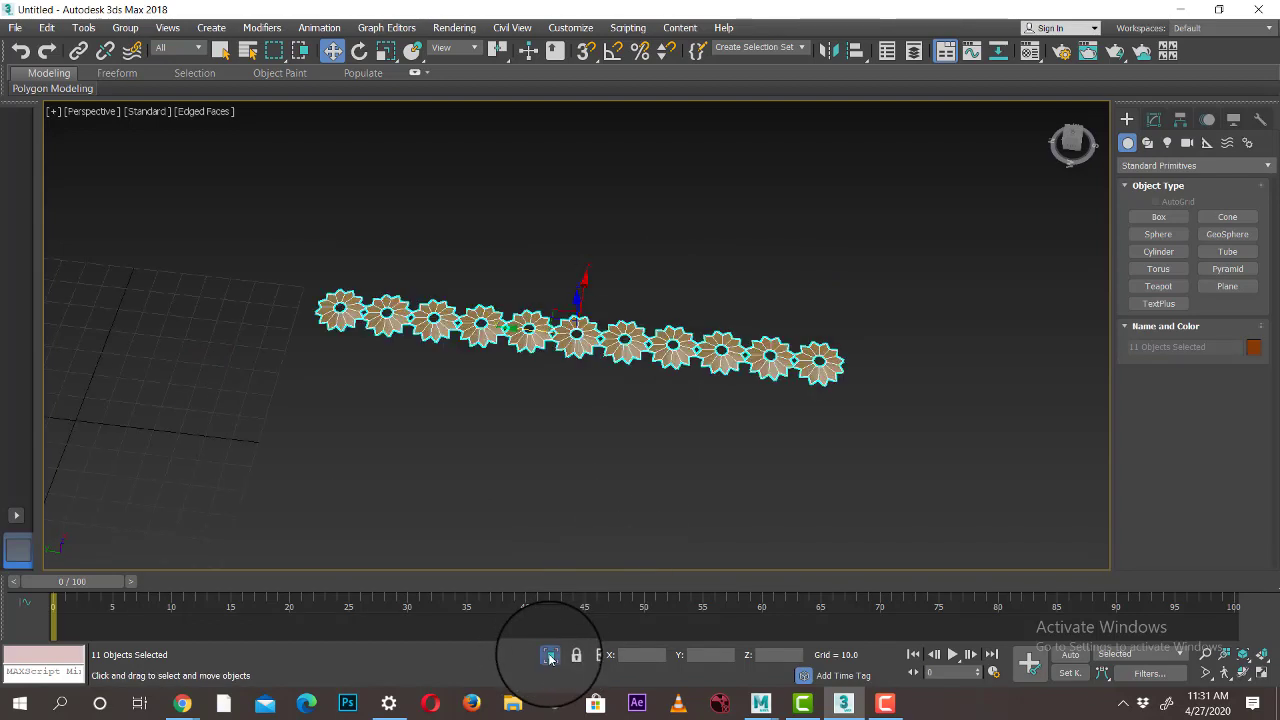
click(550, 656)
click(550, 656)
click(550, 656)
click(550, 656)
alt+middle_drag(544, 520, 666, 503)
mouse_move(779, 508)
alt+middle_down()
mouse_move(715, 470)
mouse_move(726, 391)
mouse_move(794, 494)
alt+middle_up()
Apply a Bend modifier to the row of flowers and bend it on the Y axis by about 362.5 degrees
click(1153, 119)
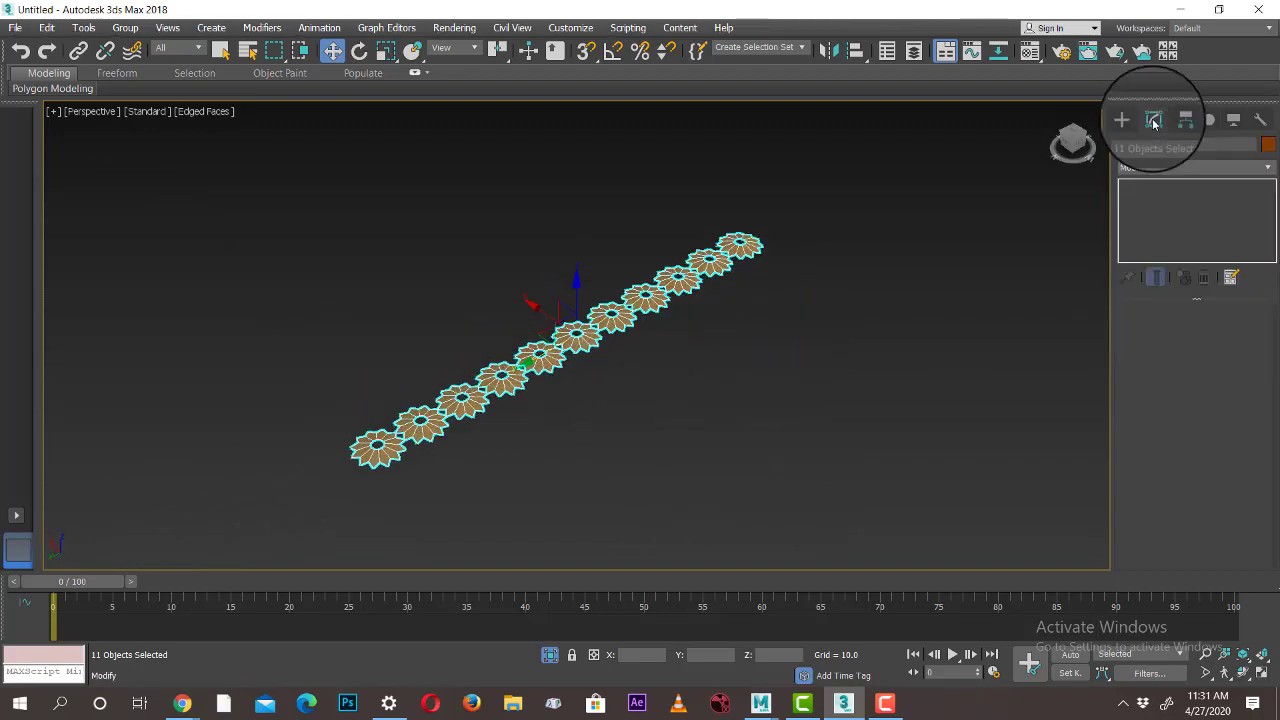
click(1153, 168)
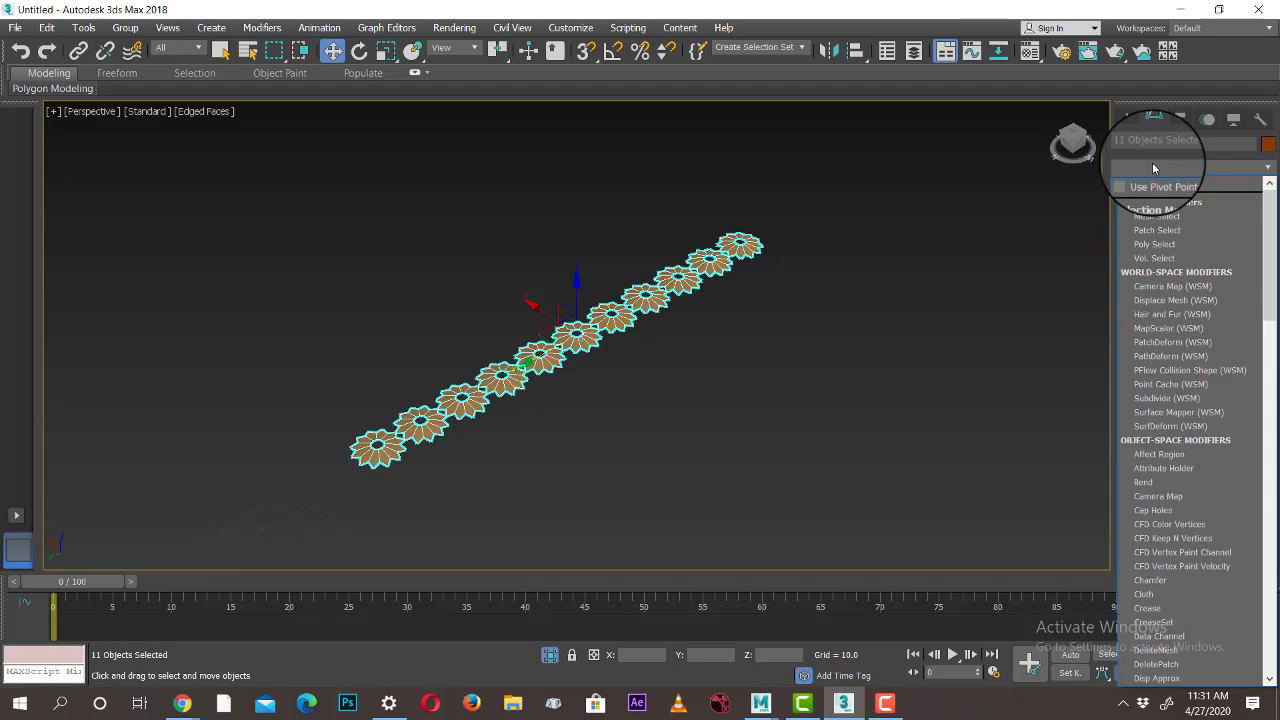
key(b)
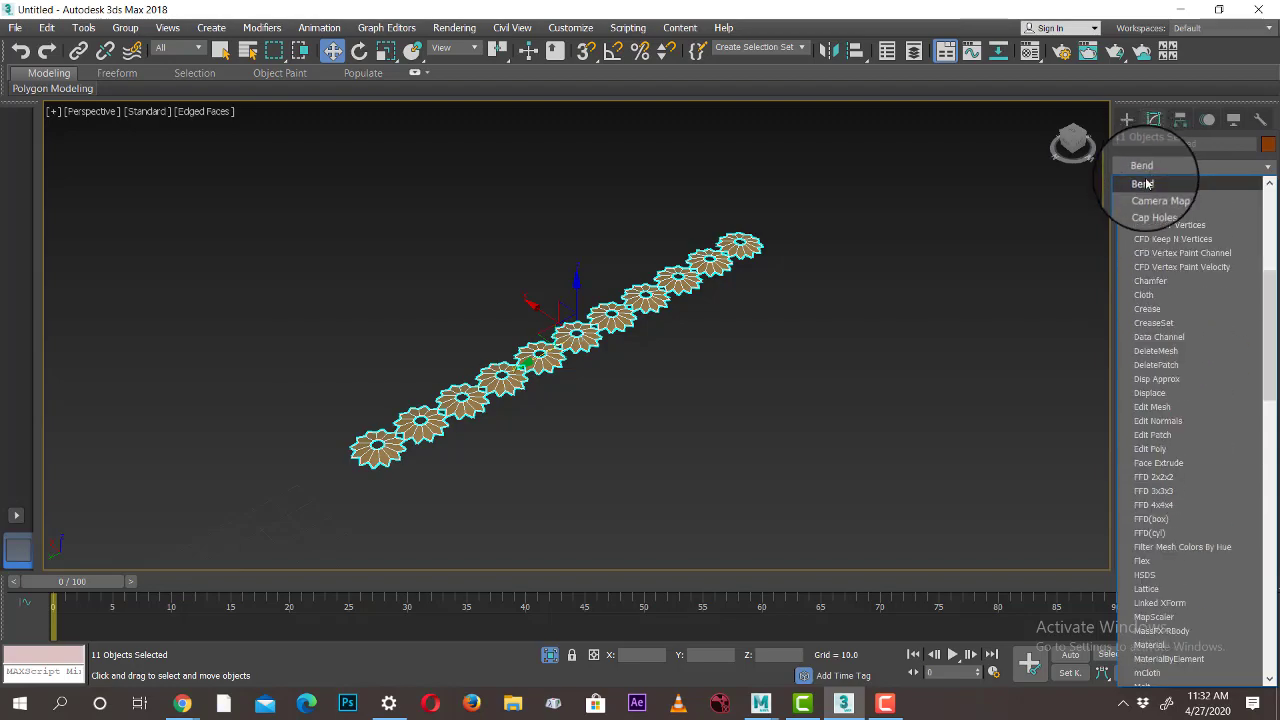
click(1145, 184)
mouse_move(1239, 342)
mouse_down()
mouse_move(1222, 128)
mouse_move(1218, 349)
mouse_up()
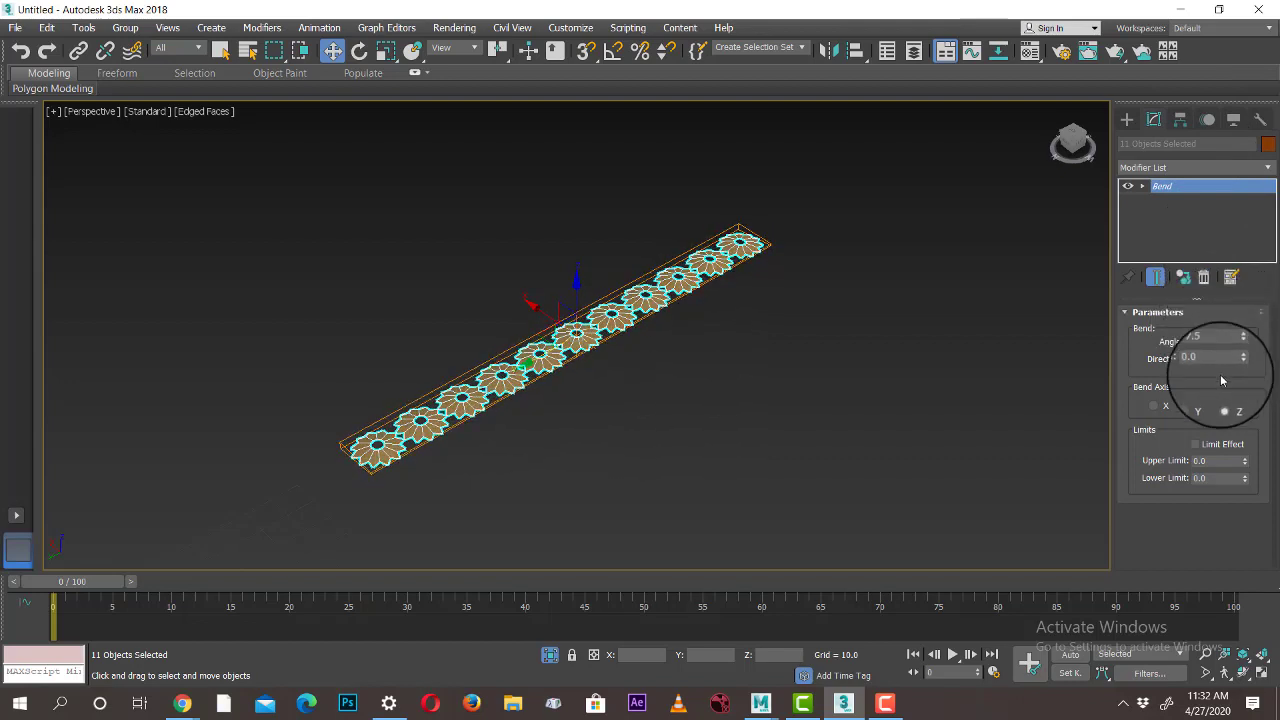
click(1201, 408)
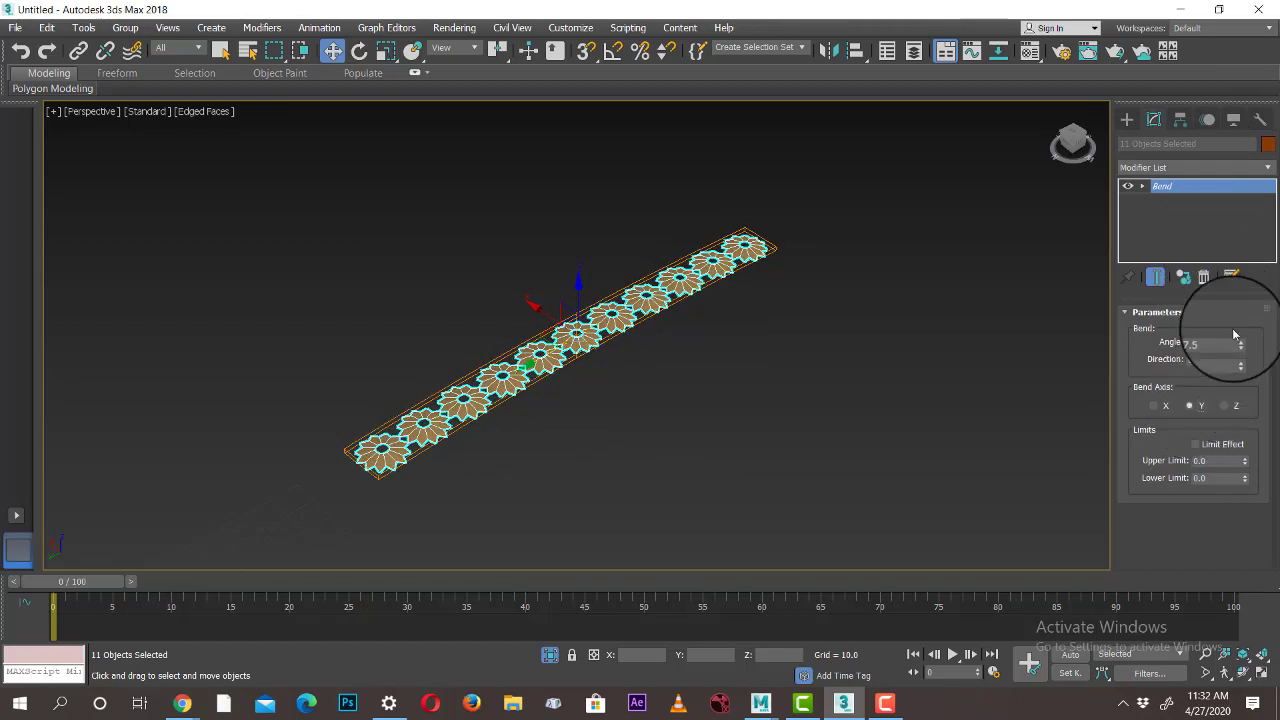
drag(1244, 346, 1090, 500)
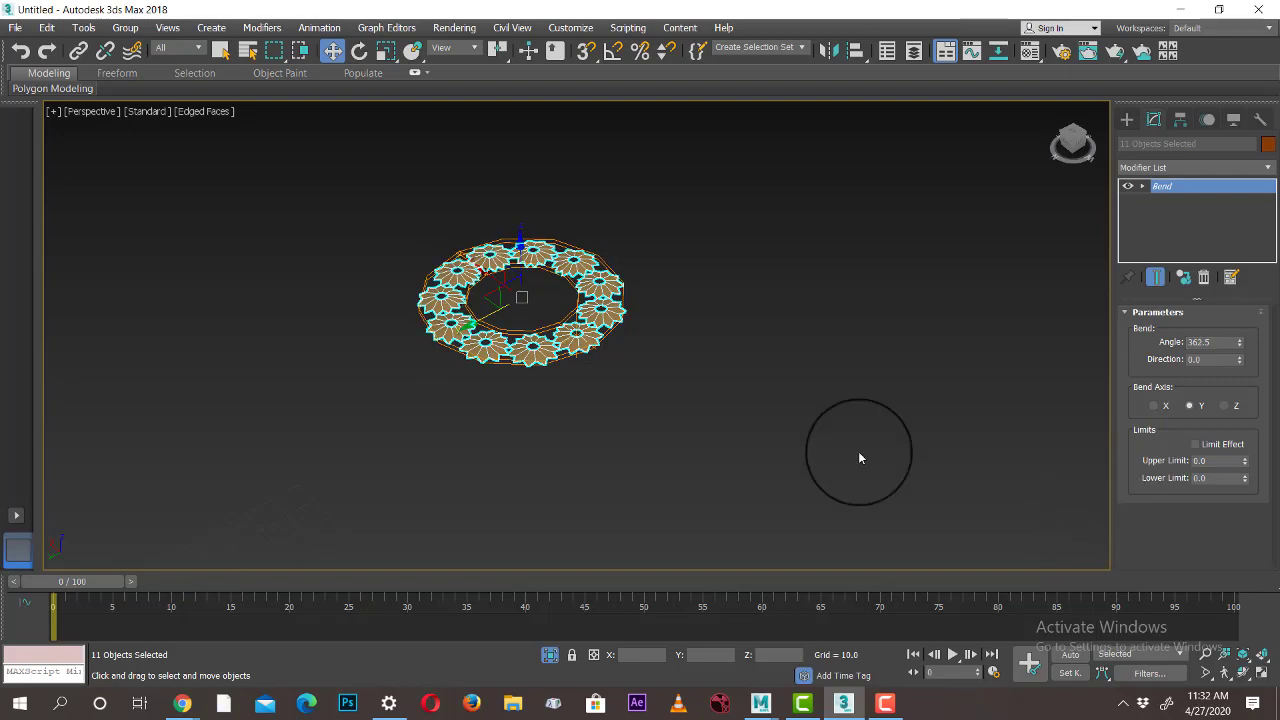
Set the Bend angle of the flower ring to 360 degrees and try varying the bend direction
scroll(414, 378, up, 4)
middle_drag(414, 378, 505, 446)
alt+middle_drag(640, 386, 809, 335)
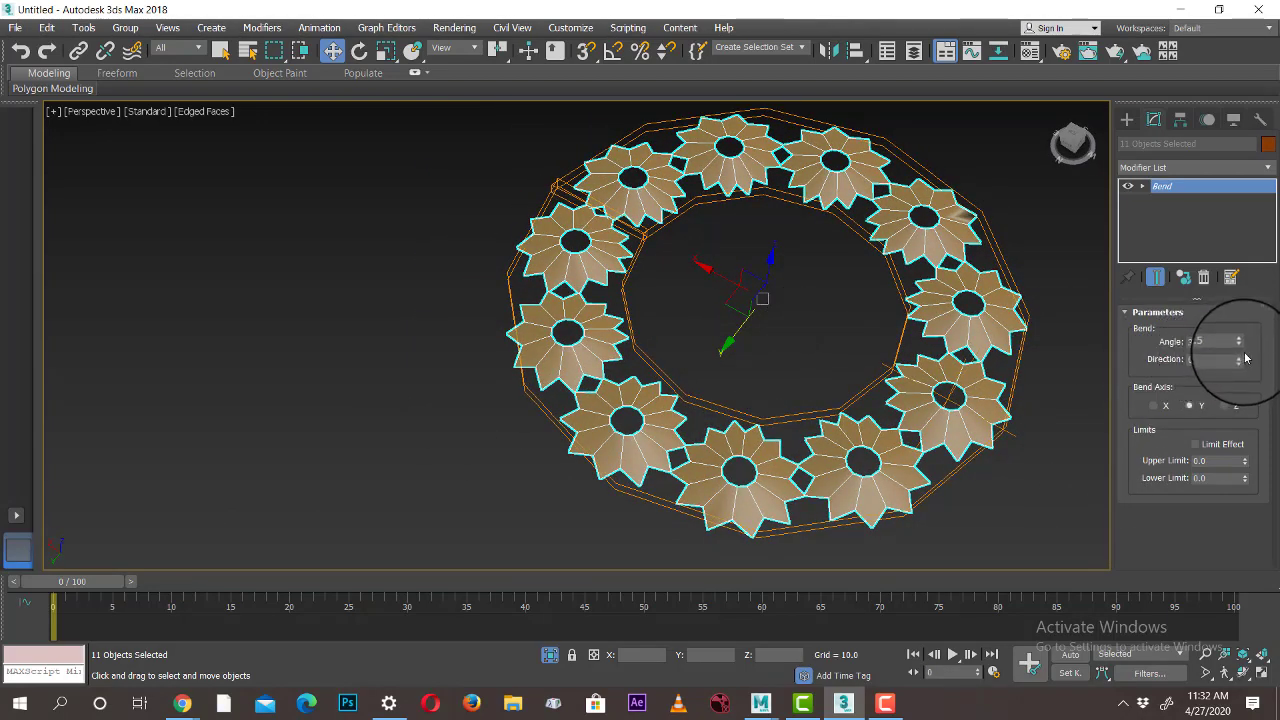
drag(1228, 341, 1175, 341)
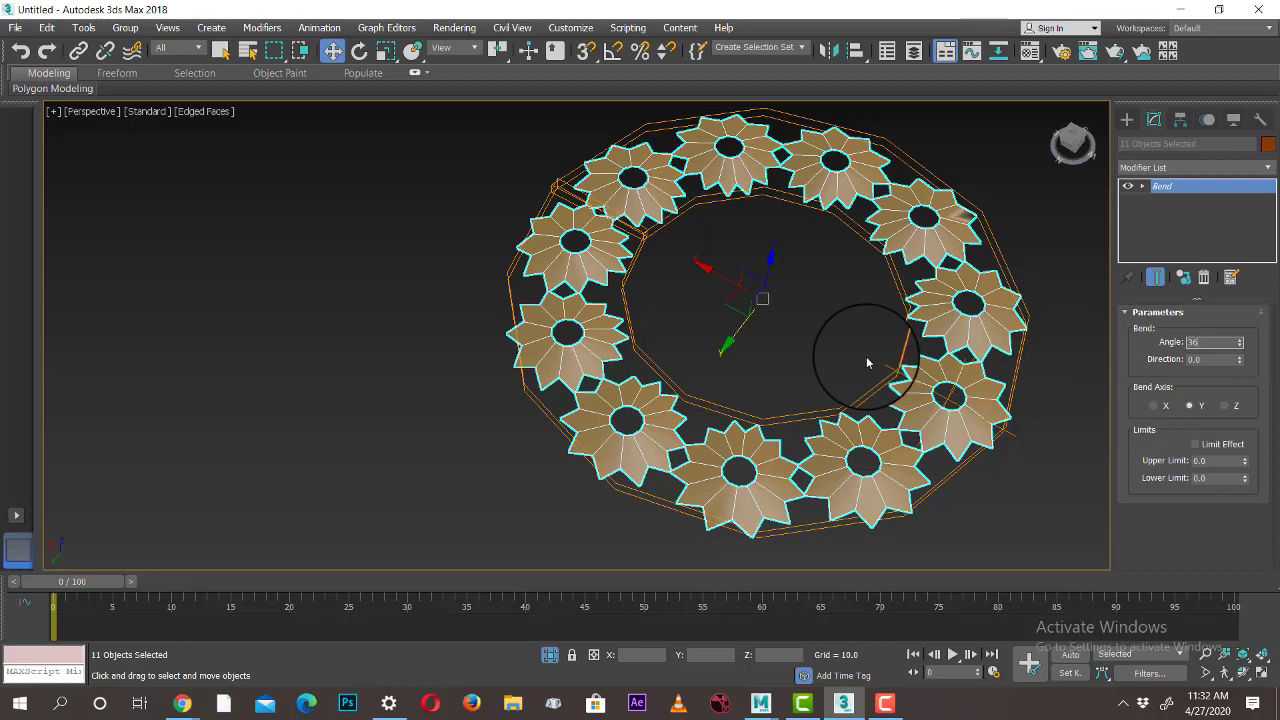
text(360)
key(Return)
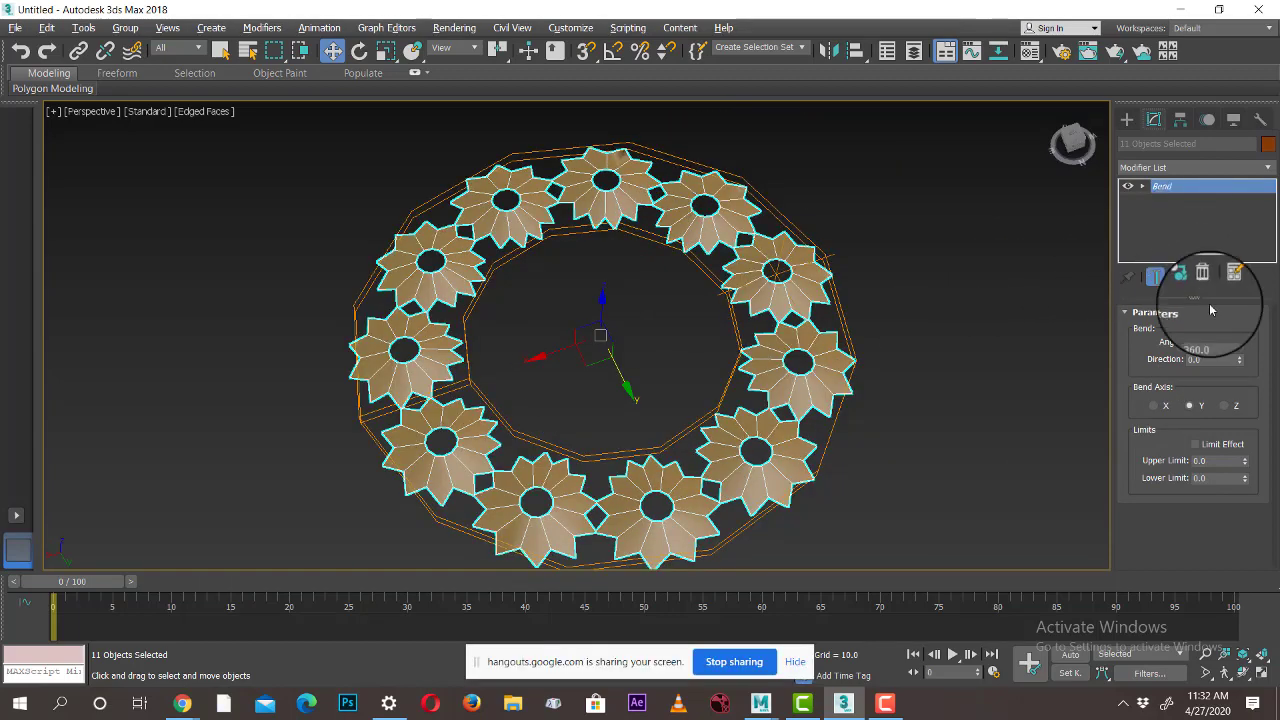
drag(1244, 361, 1121, 479)
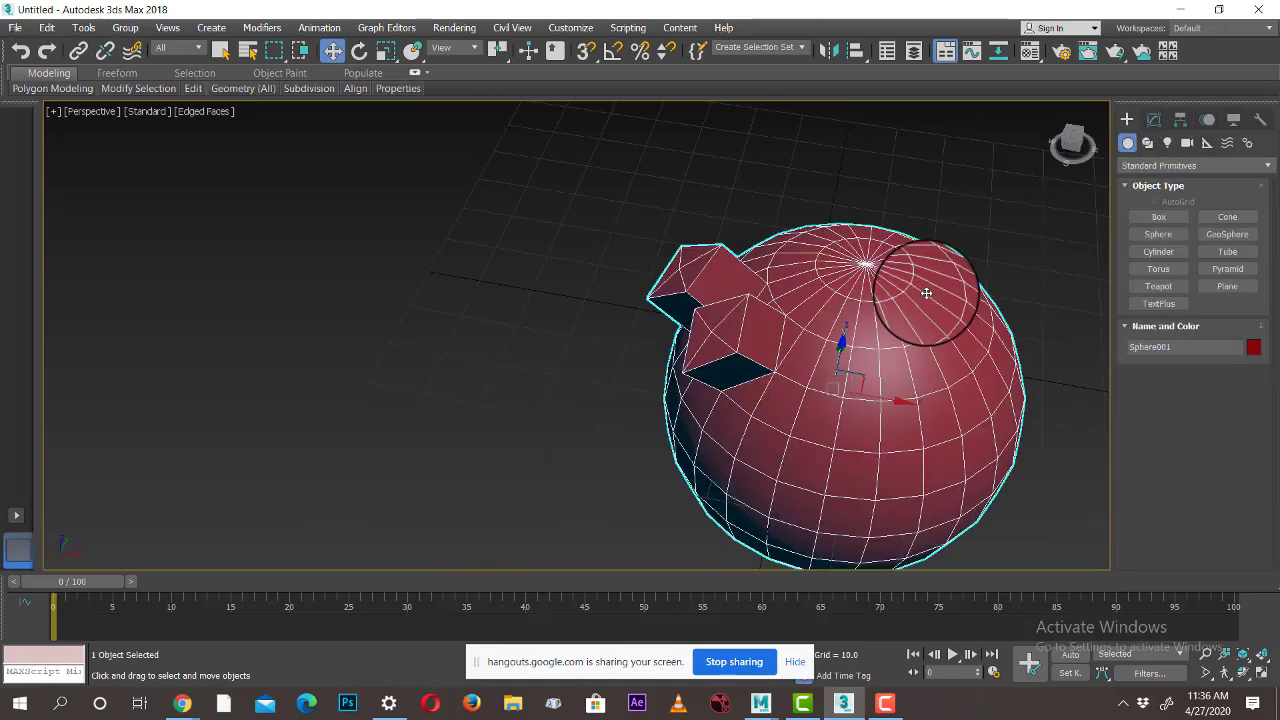
Delete the red sphere and create an upright box about 7.3 long, 88.1 wide and 44.7 high
key(Delete)
click(1158, 217)
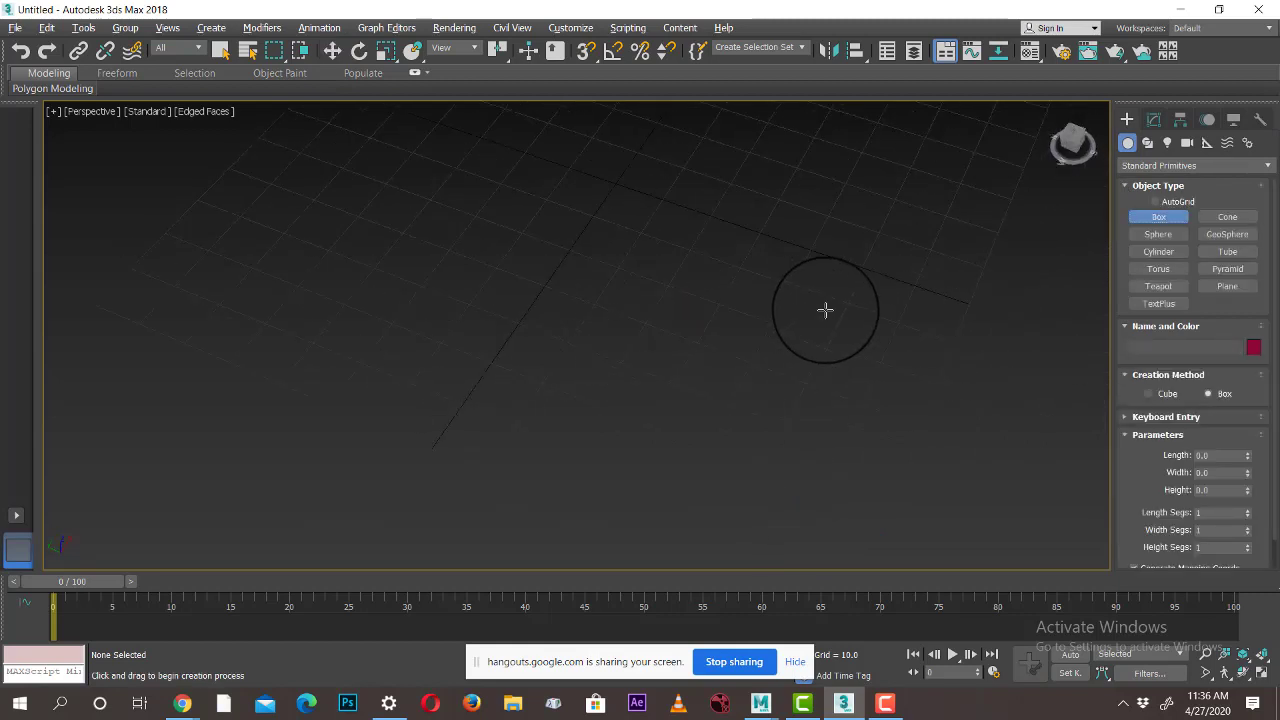
drag(745, 348, 607, 438)
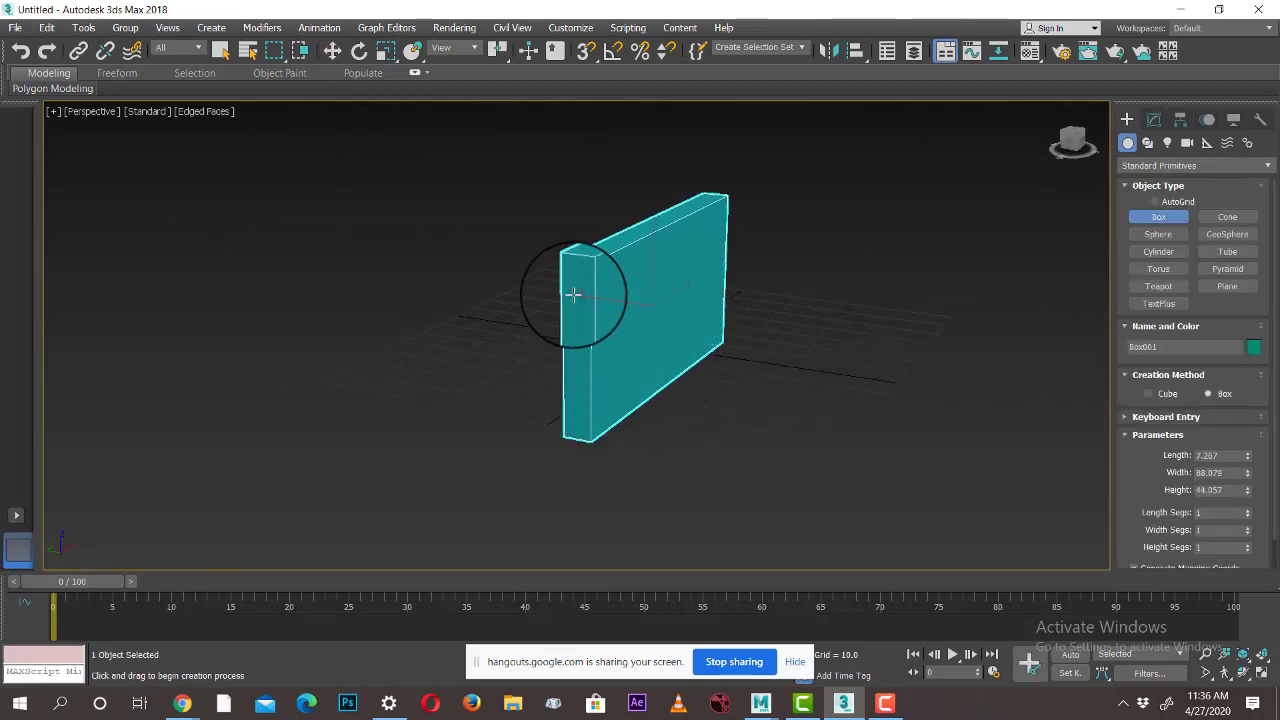
click(573, 292)
key(w)
alt+middle_drag(749, 360, 899, 342)
Set the box's segments to 1 in length, 4 in width and 4 in height
click(1153, 119)
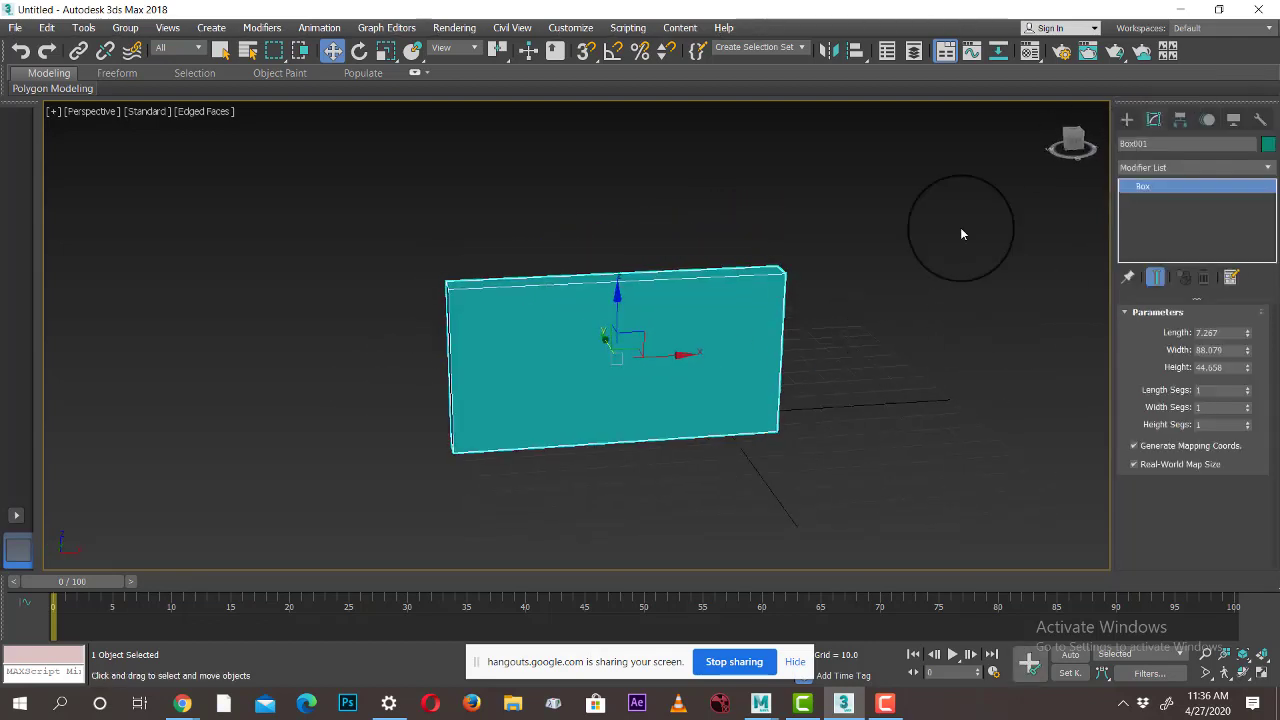
alt+middle_drag(763, 366, 829, 385)
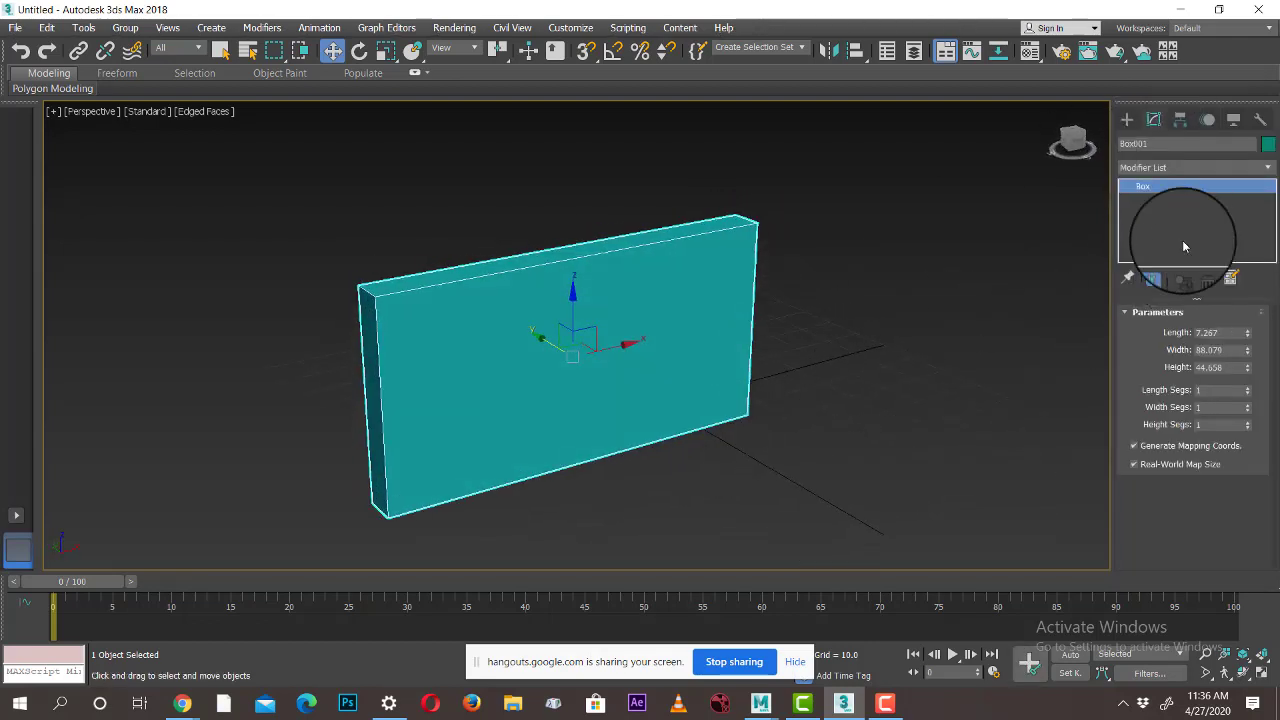
drag(1224, 389, 1016, 407)
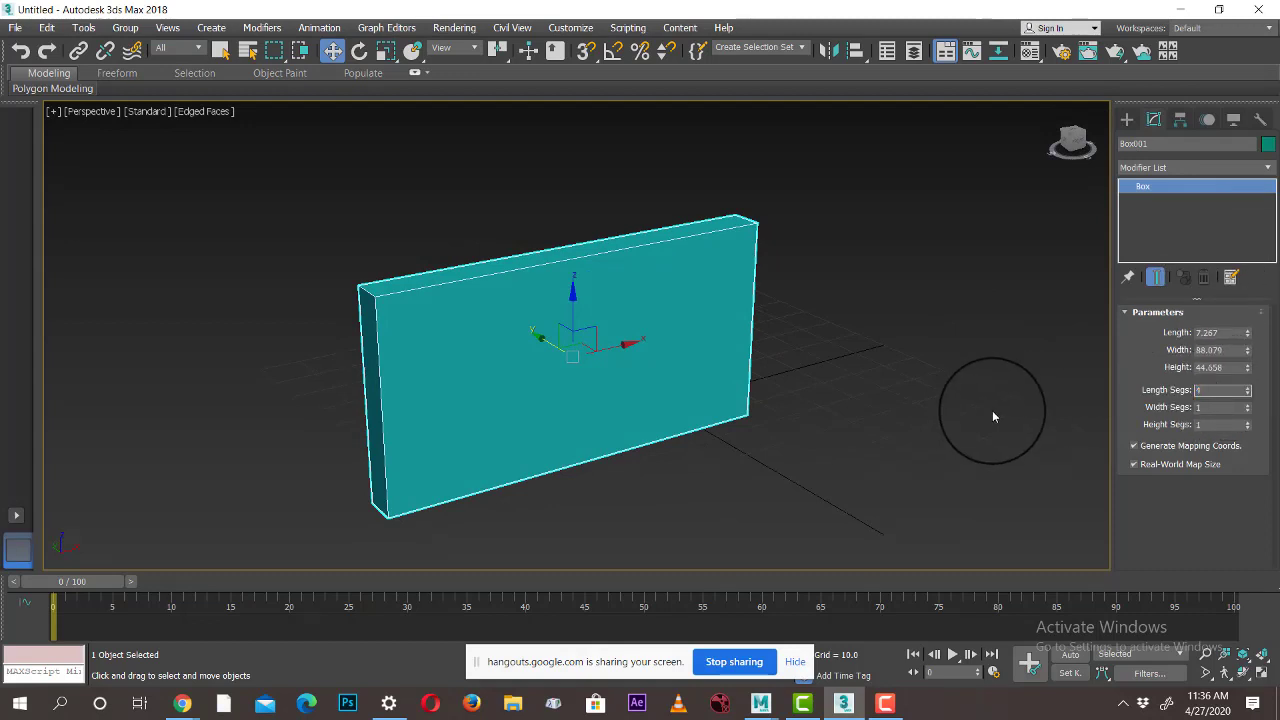
text(4)
key(Return)
text(1)
key(Return)
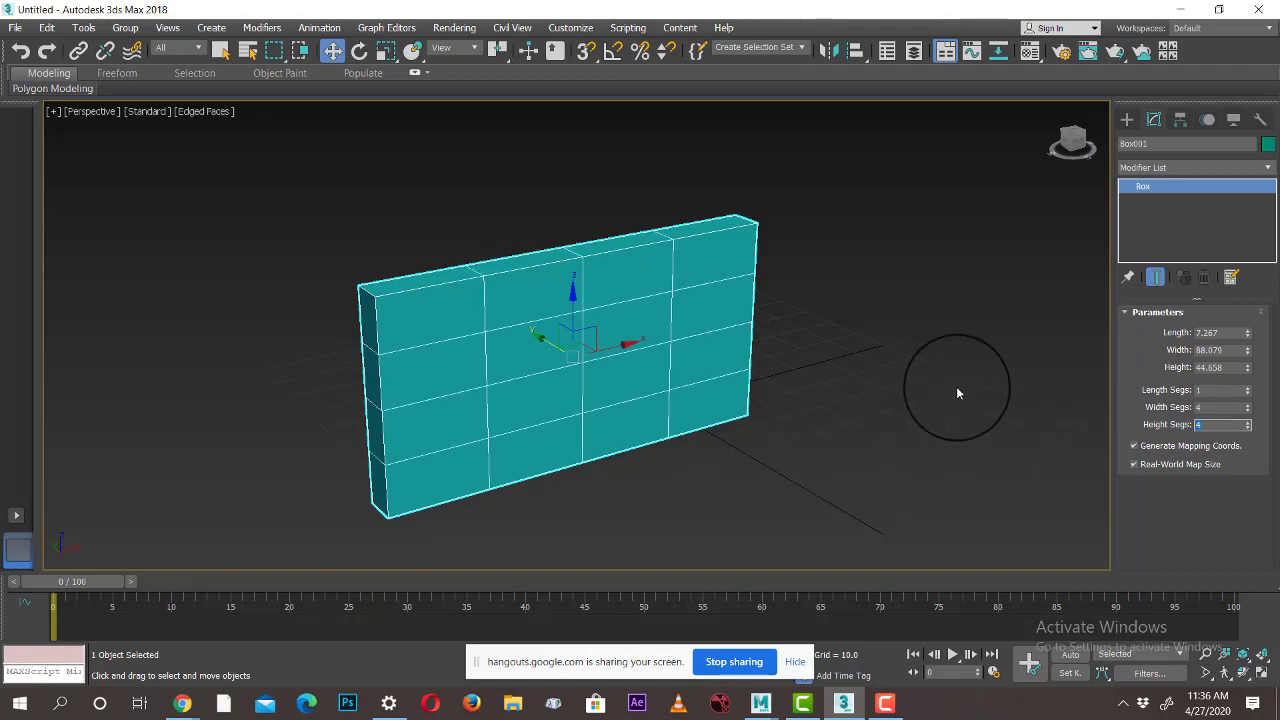
Add an Edit Poly modifier to the segmented box and switch to its Vertex level
click(1150, 168)
key(e)
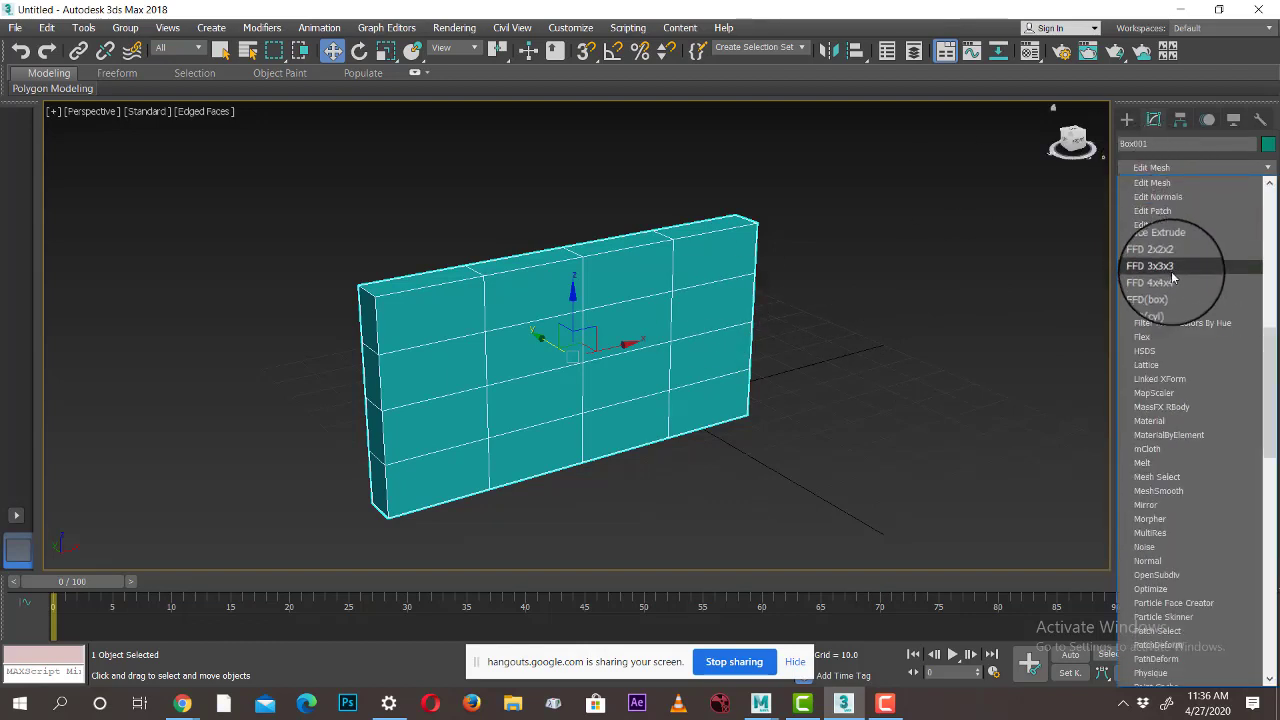
click(1151, 225)
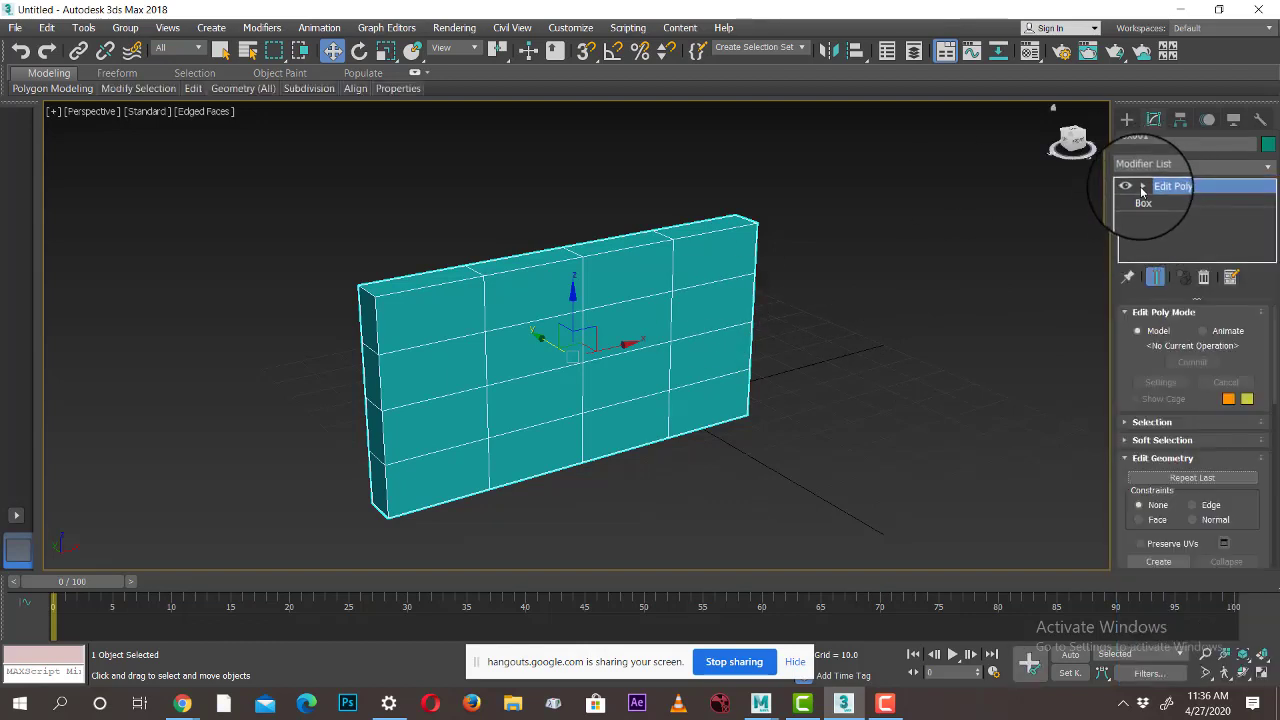
click(1139, 184)
click(1170, 201)
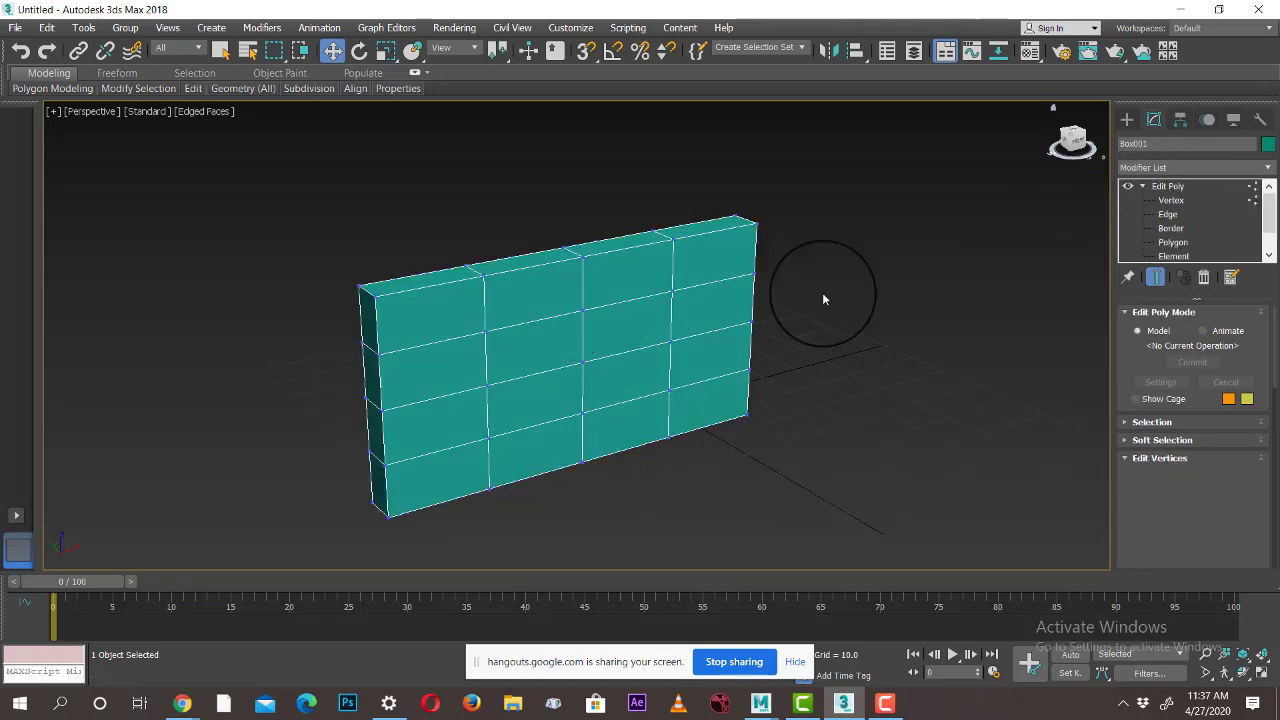
Connect vertex pairs diagonally across the outer cells of the box's front face
click(375, 297)
alt+middle_drag(778, 430, 677, 405)
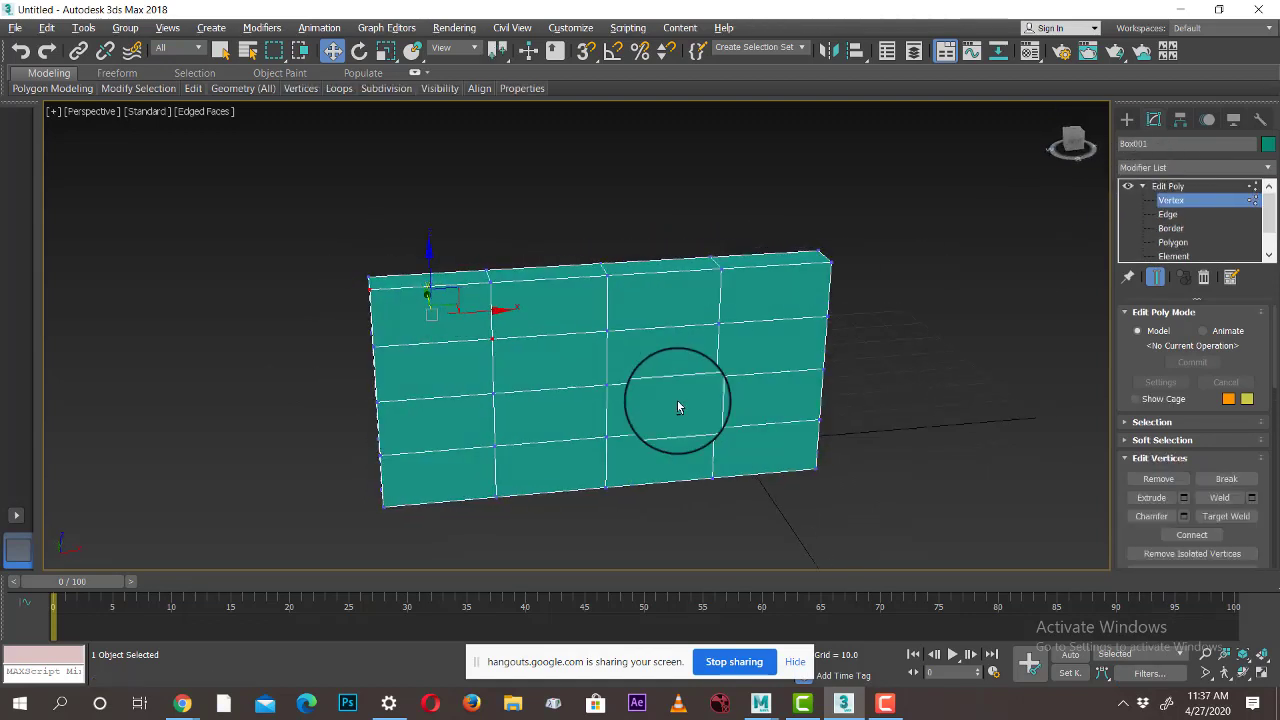
scroll(676, 404, up, 2)
click(1208, 536)
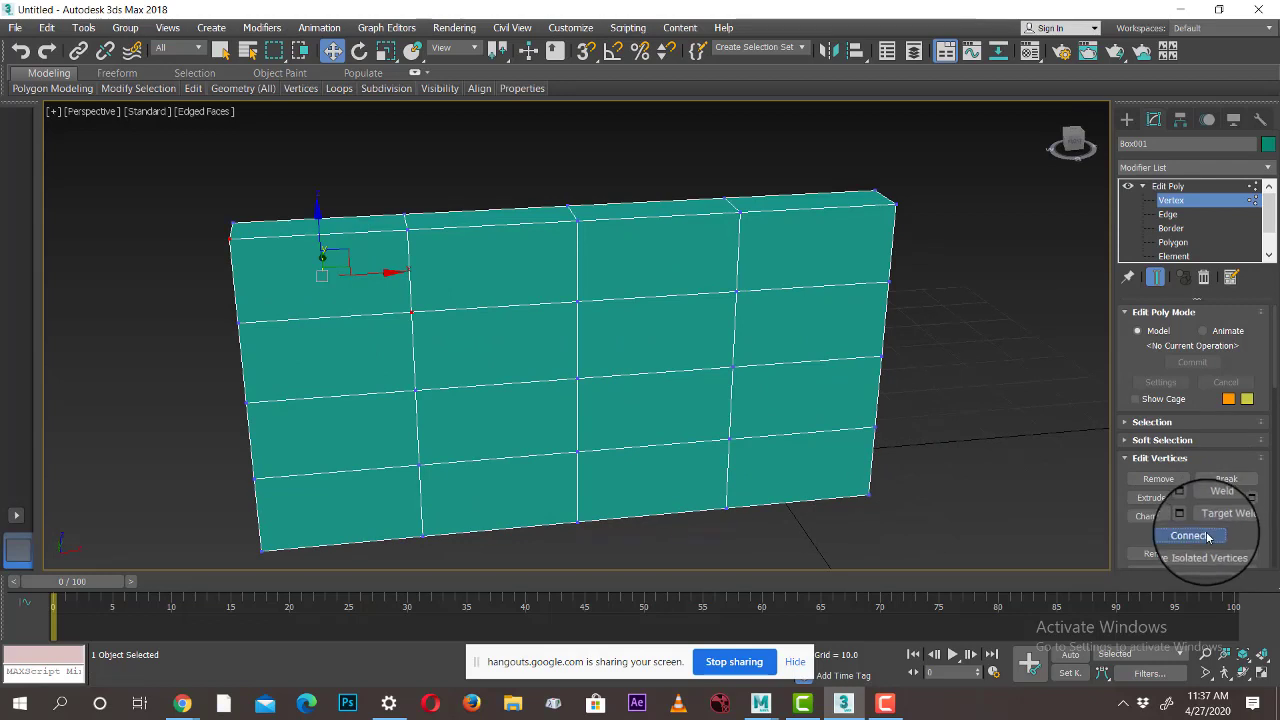
click(409, 313)
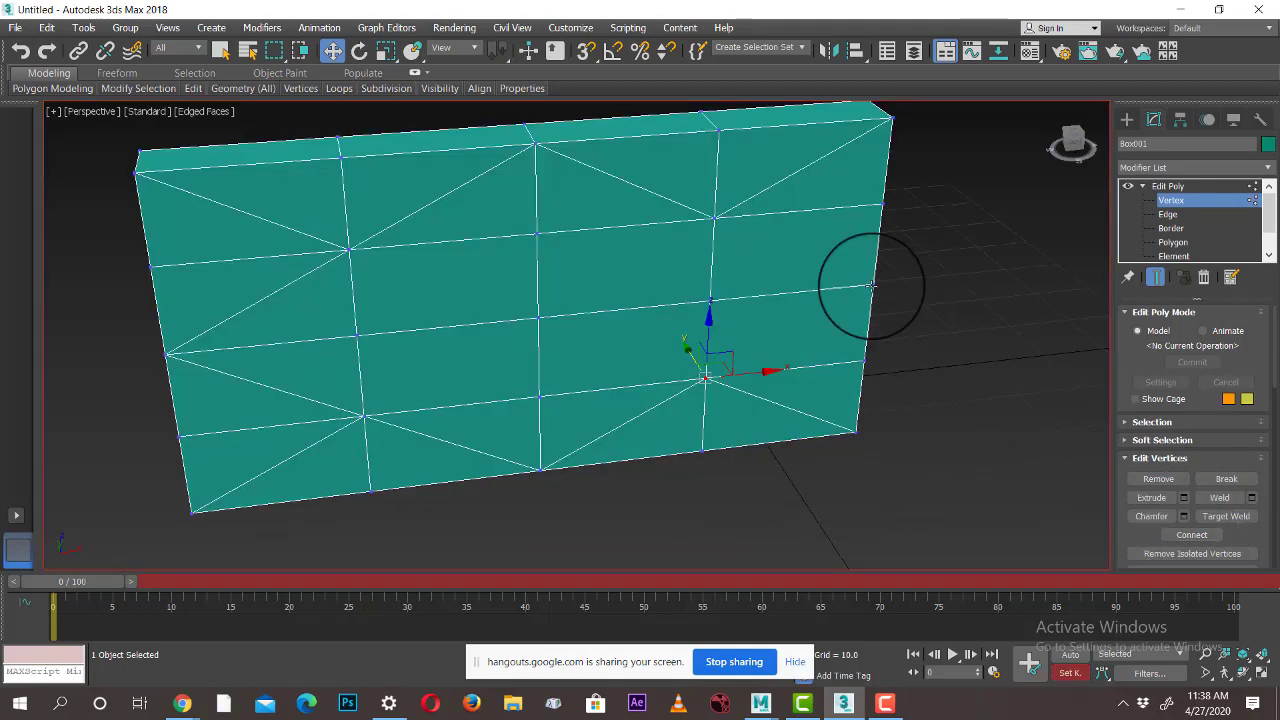
click(872, 287)
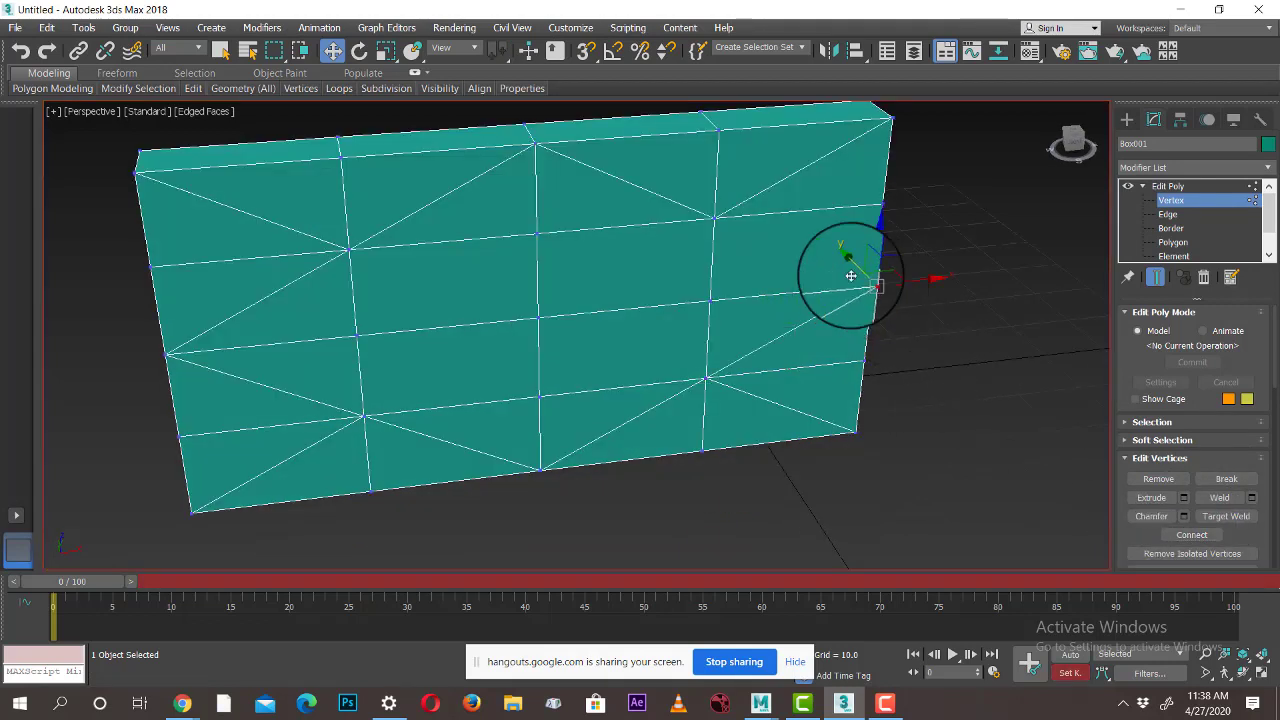
click(724, 228)
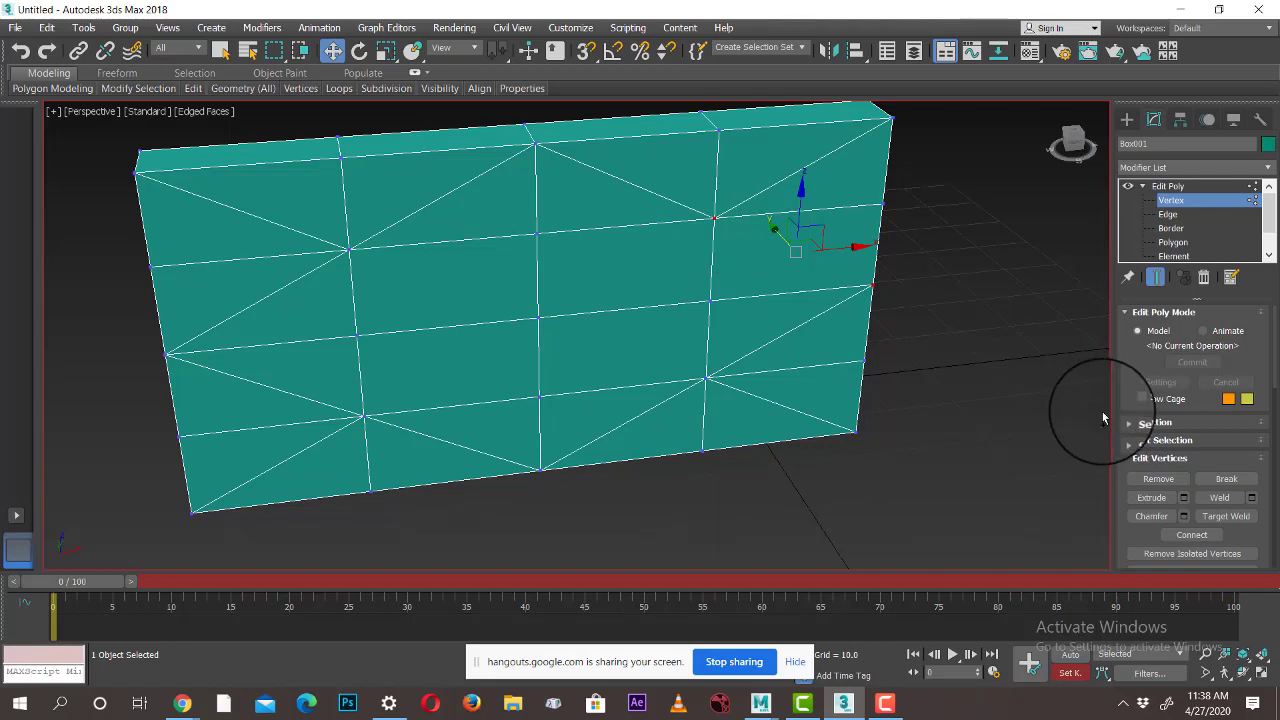
Connect the front face's center vertex diagonally to the four surrounding inner vertices
click(716, 219)
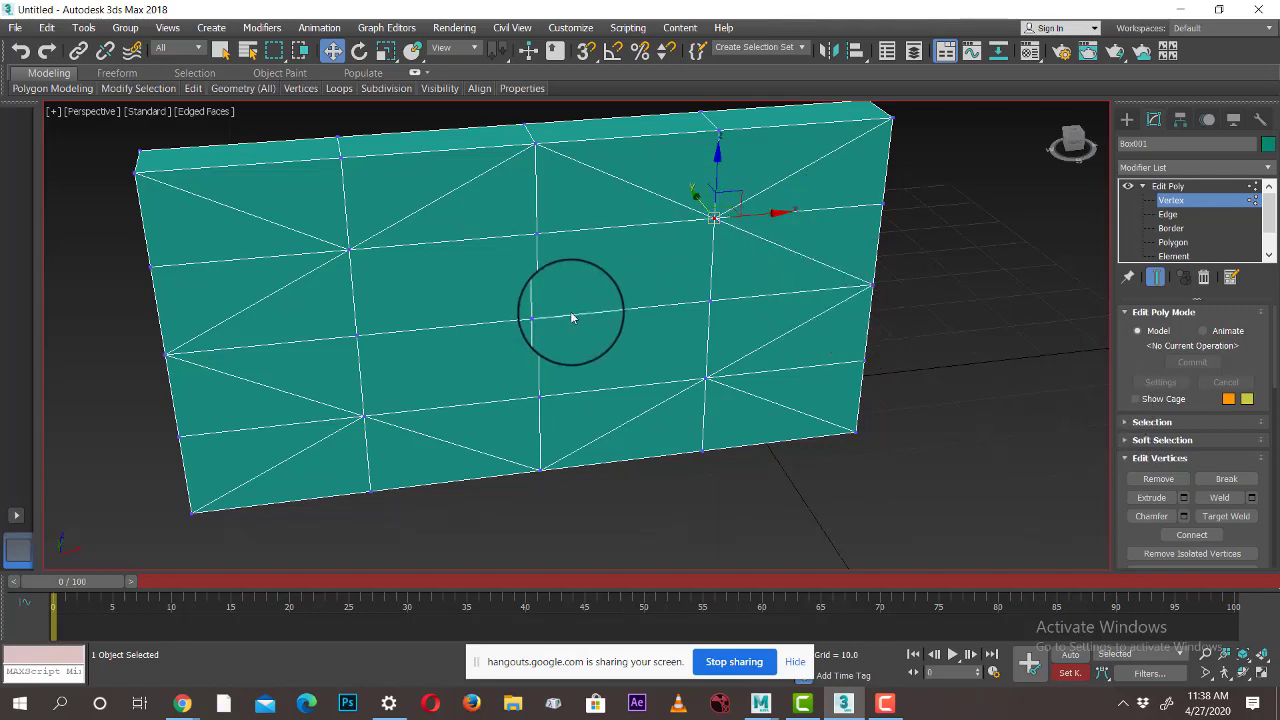
ctrl+click(540, 318)
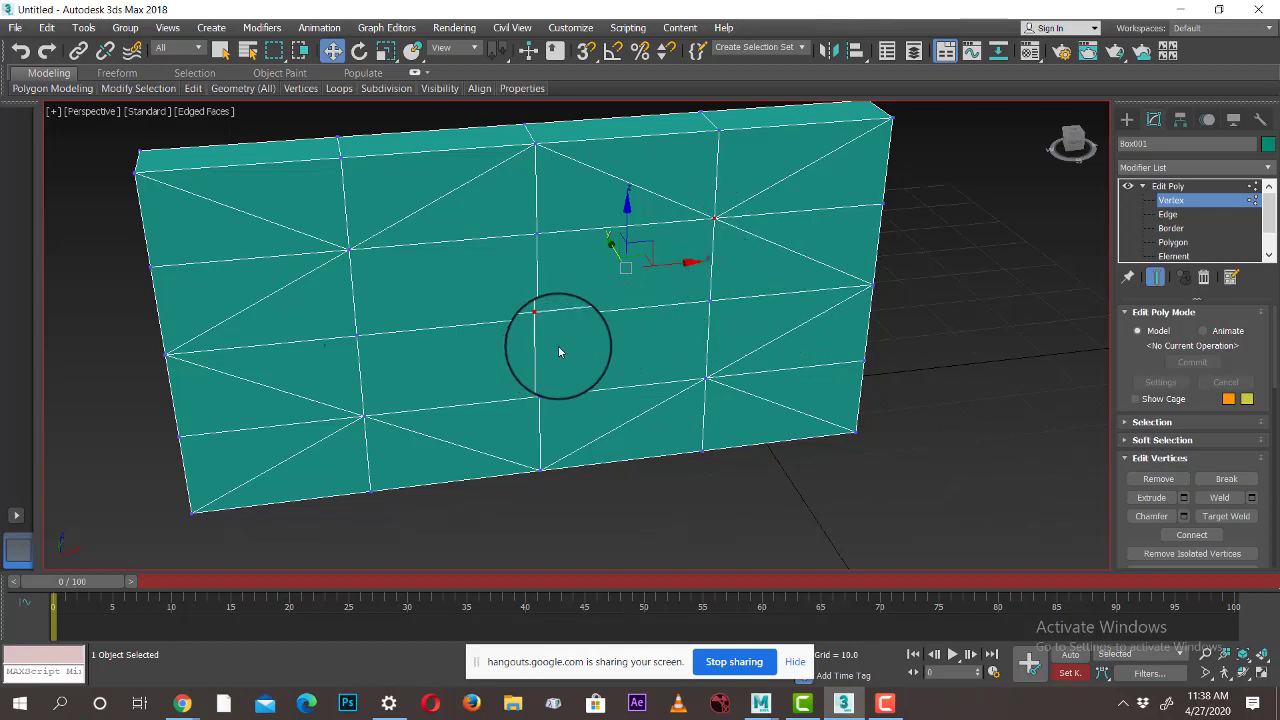
click(537, 318)
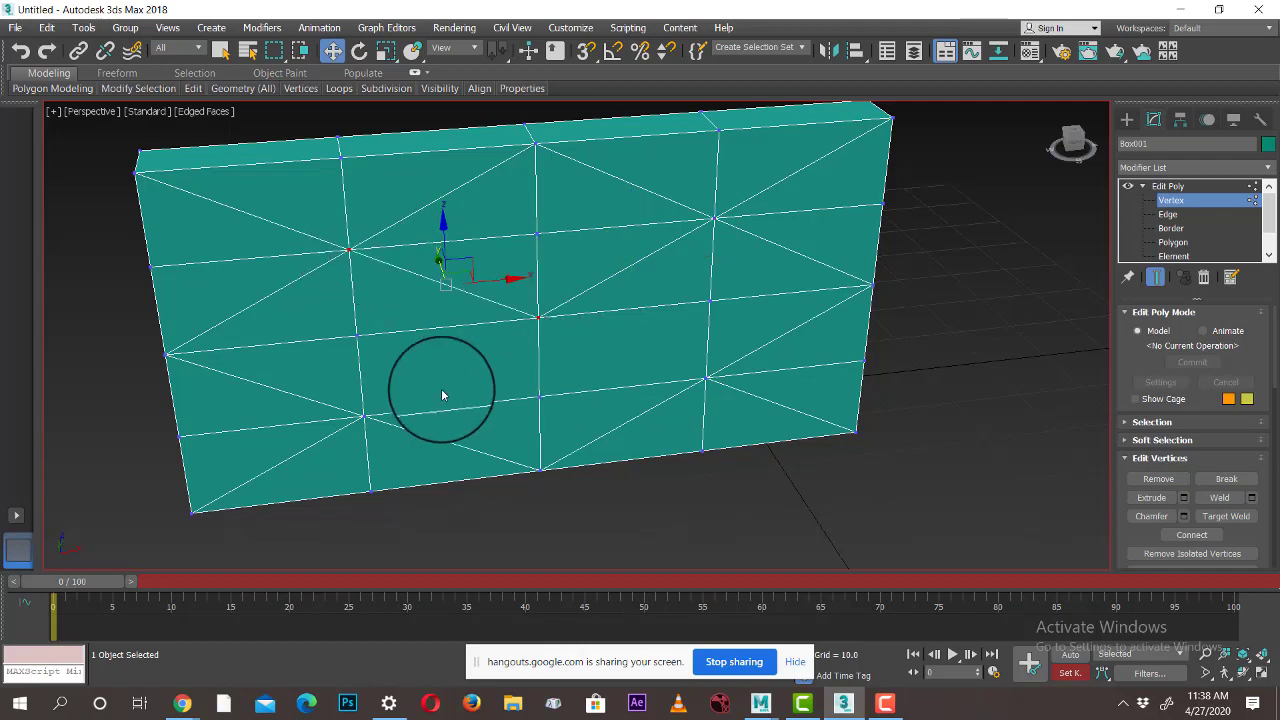
click(364, 415)
ctrl+click(539, 318)
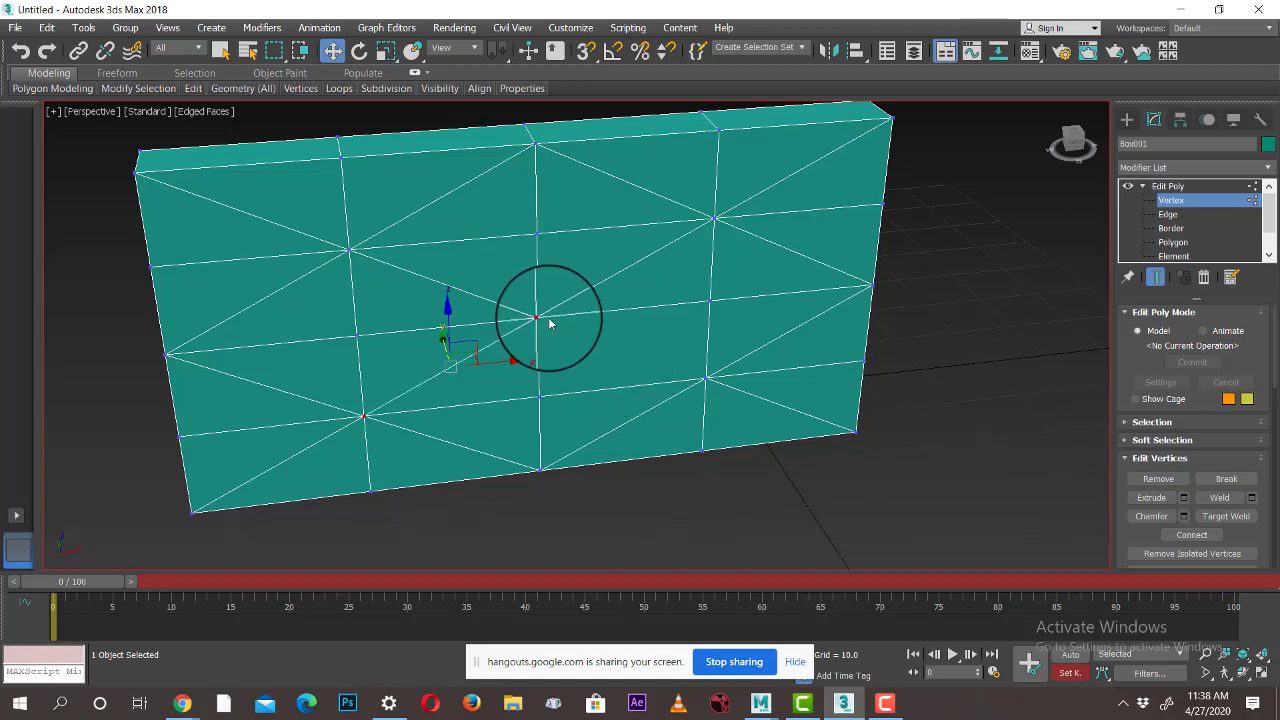
click(539, 318)
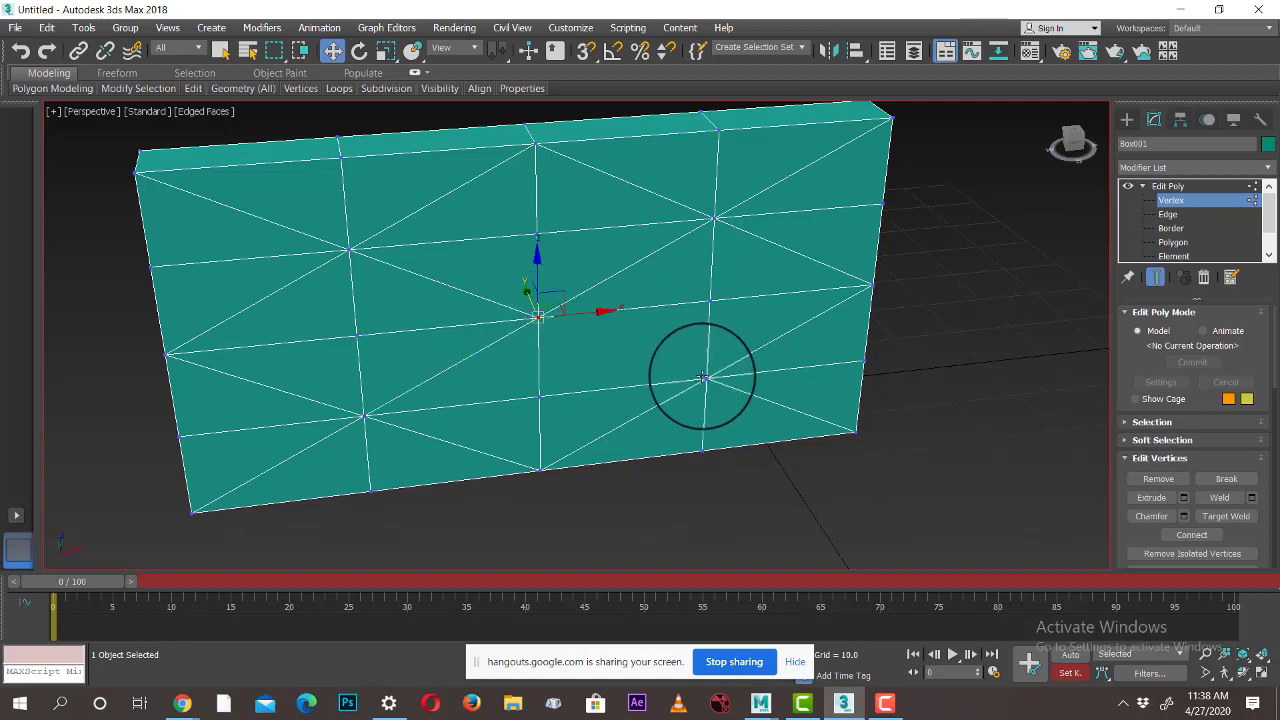
ctrl+click(706, 380)
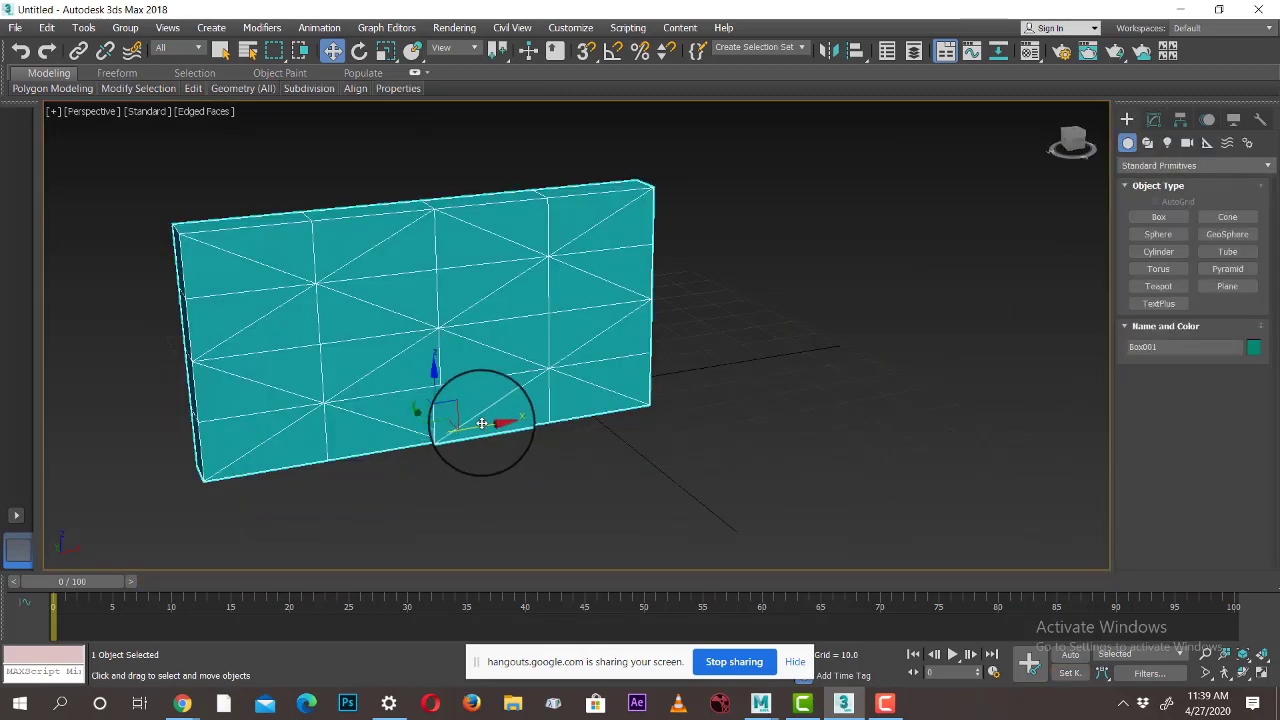
Clone the box along X as one independent copy beside the original
mouse_move(481, 423)
shift+mouse_down()
mouse_move(957, 371)
mouse_move(995, 385)
shift+mouse_up()
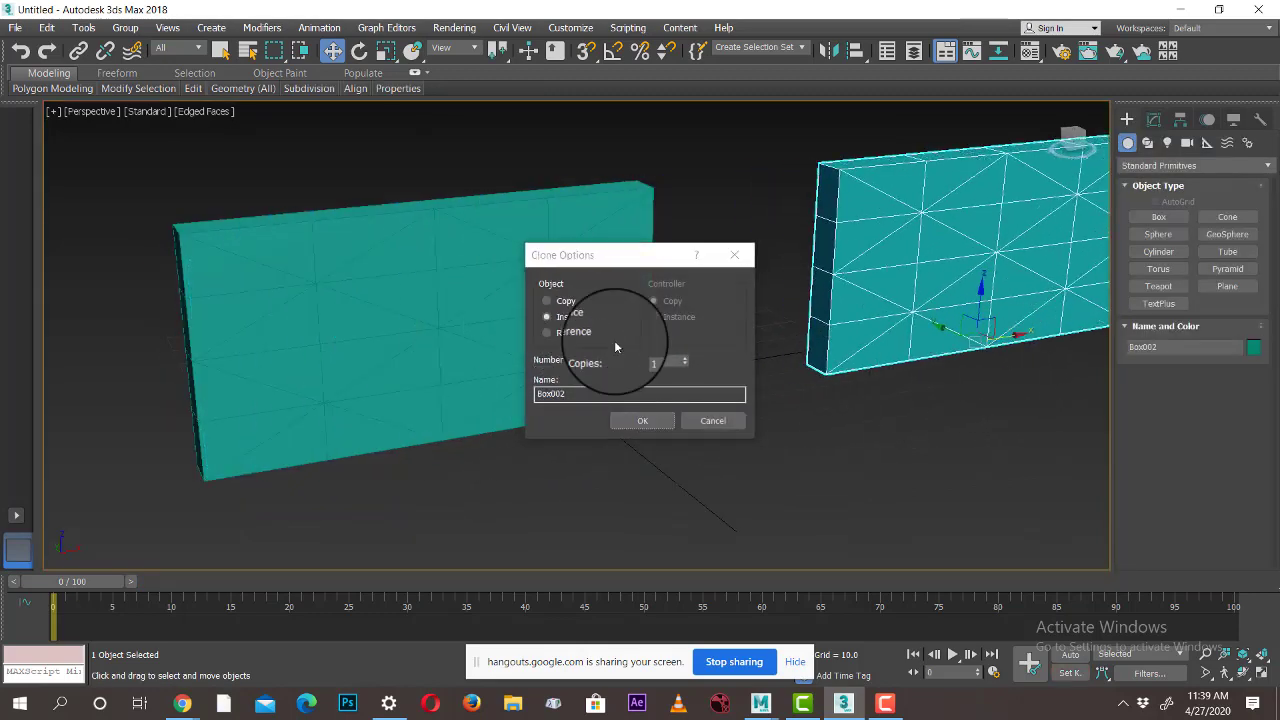
click(549, 301)
click(649, 421)
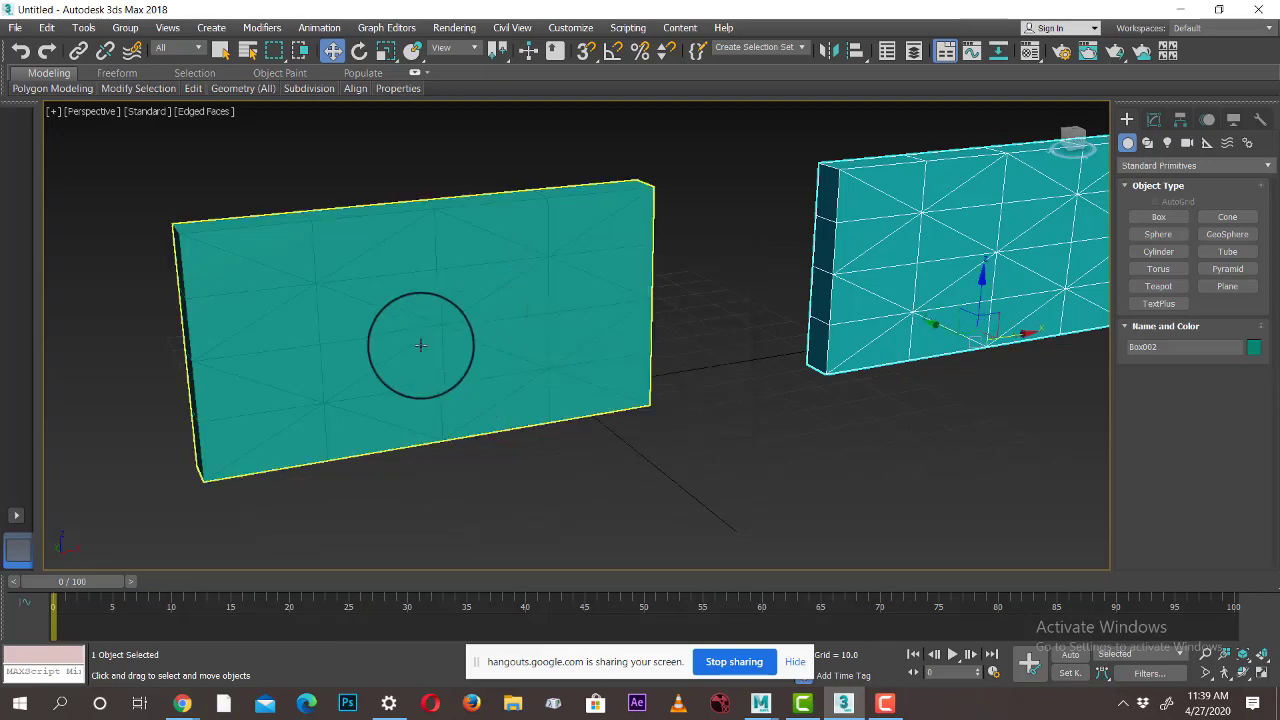
Select all front-face polygons of the original box at the Edit Poly Polygon level
click(489, 374)
key(z)
click(1152, 121)
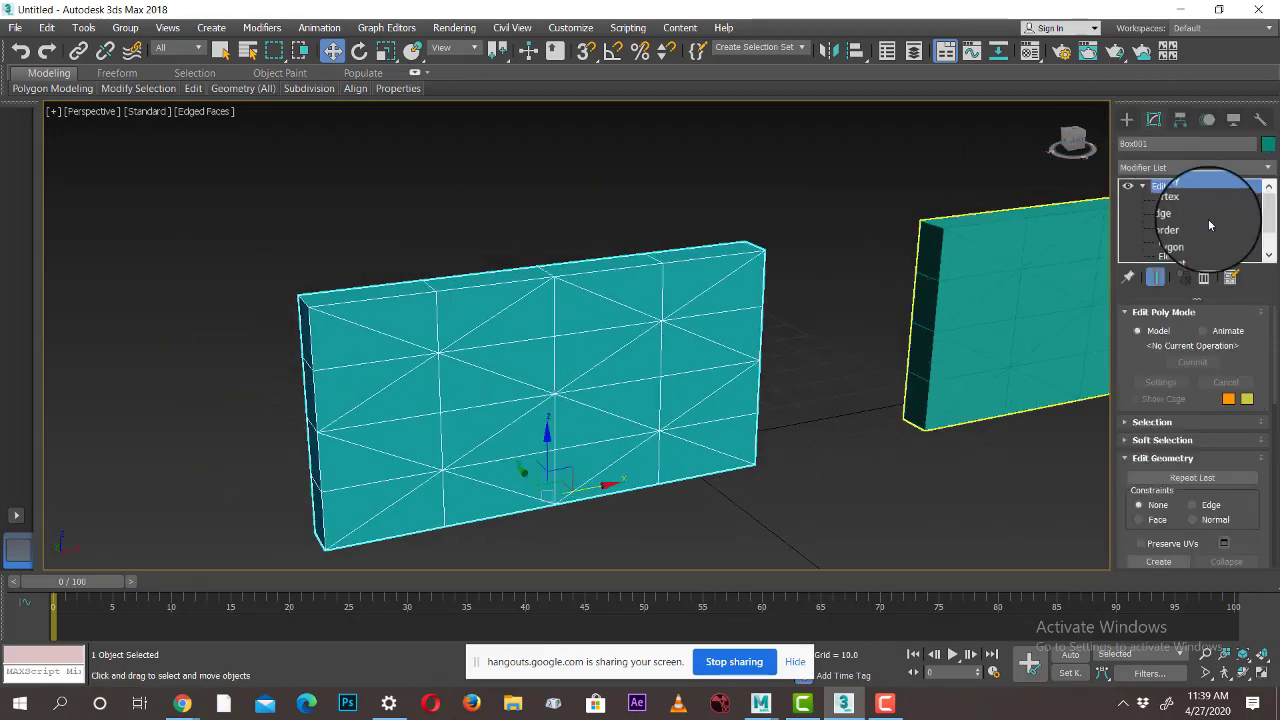
click(1188, 243)
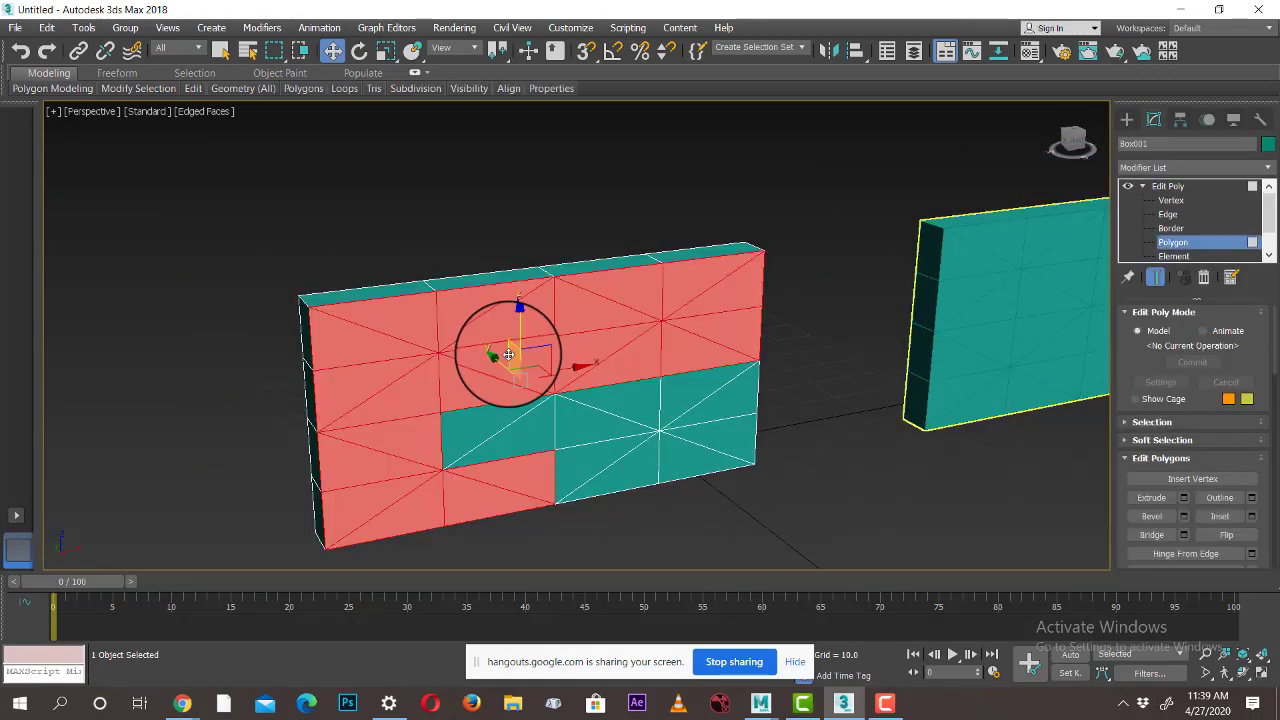
ctrl+click(490, 426)
mouse_move(506, 432)
ctrl+mouse_down()
mouse_move(563, 451)
mouse_move(529, 371)
mouse_move(680, 391)
mouse_move(712, 413)
mouse_move(711, 450)
mouse_move(586, 466)
mouse_move(702, 456)
ctrl+mouse_up()
Extrude the selected front polygons by 6.428 and adjust their Outline amount
alt+middle_drag(702, 456, 522, 375)
middle_drag(631, 339, 654, 308)
scroll(620, 329, up, 2)
scroll(646, 341, down, 5)
click(1184, 498)
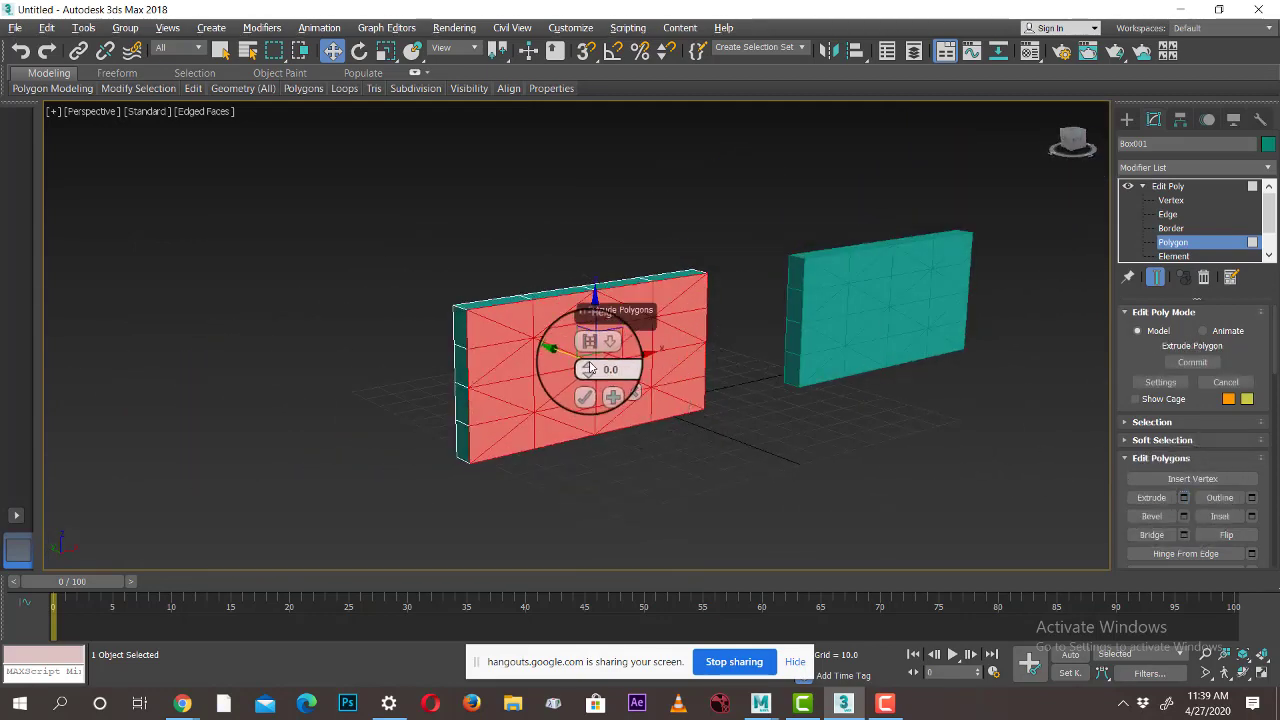
drag(590, 370, 586, 314)
alt+middle_drag(586, 314, 688, 357)
scroll(723, 378, up, 3)
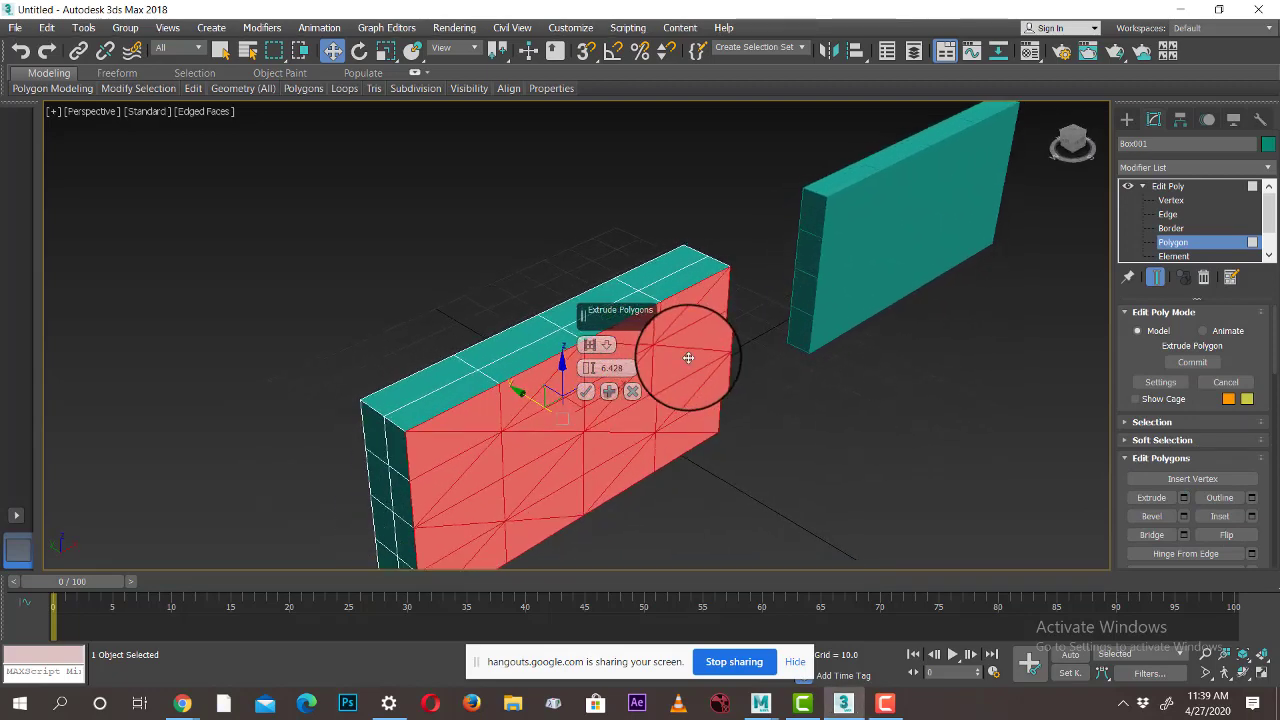
click(607, 346)
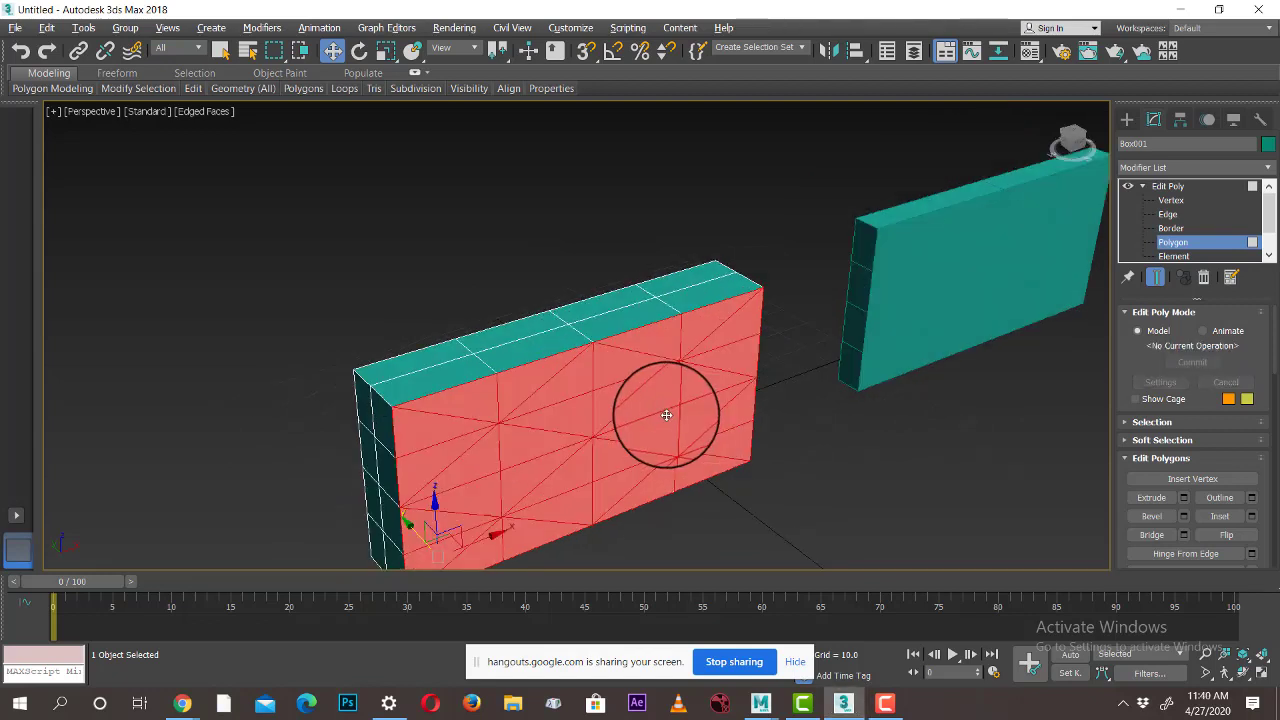
click(1256, 498)
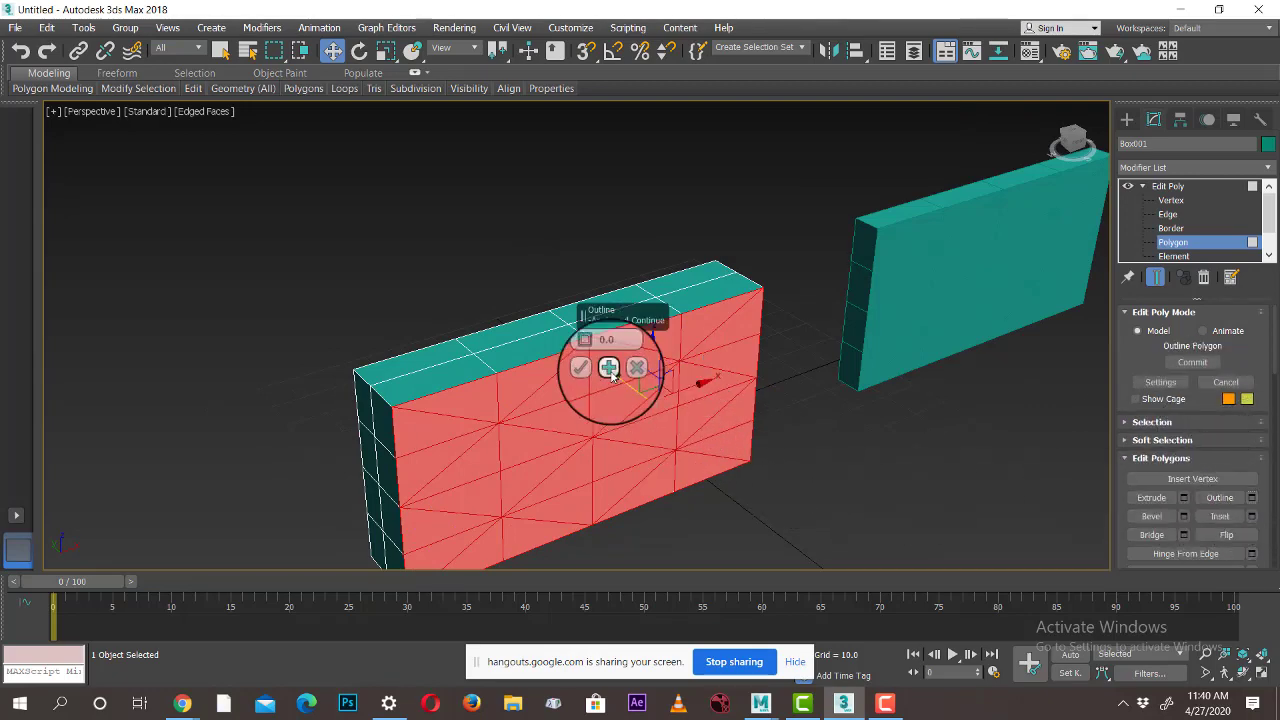
drag(587, 352, 586, 362)
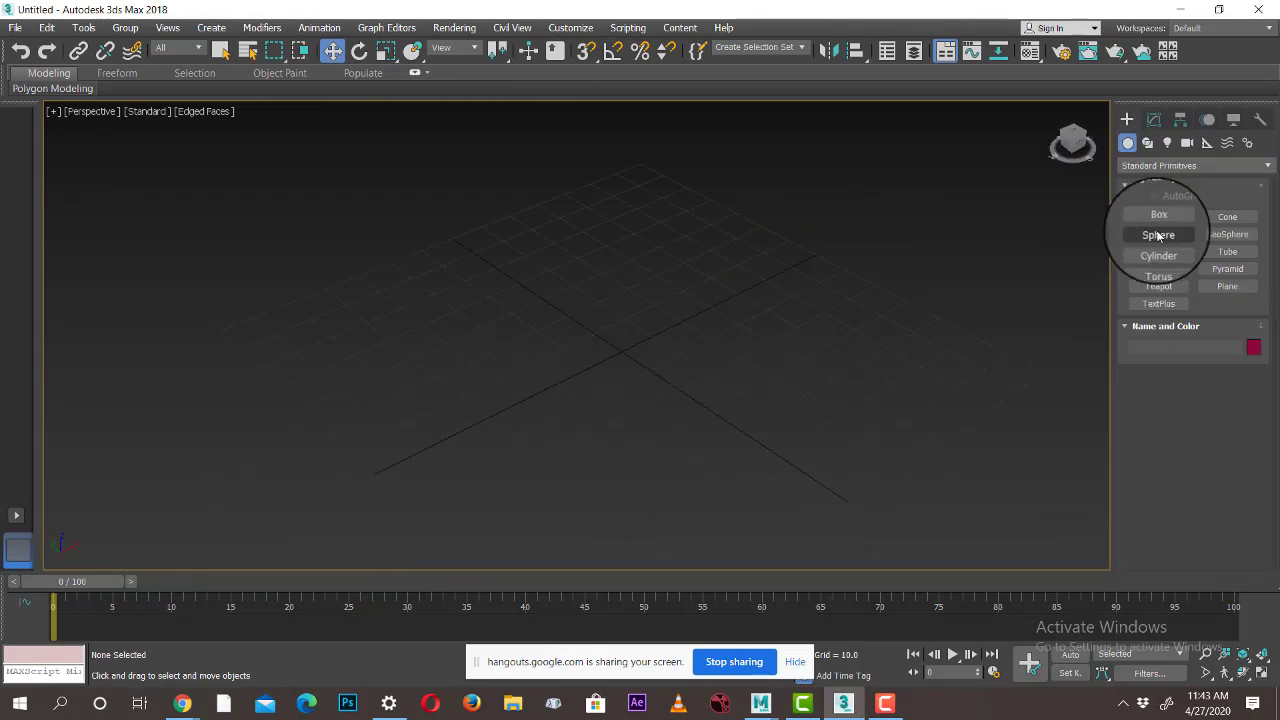
Create a sphere with a radius of about 17.2 at the grid center and turn on 3D snapping
click(1158, 234)
drag(620, 366, 571, 437)
key(s)
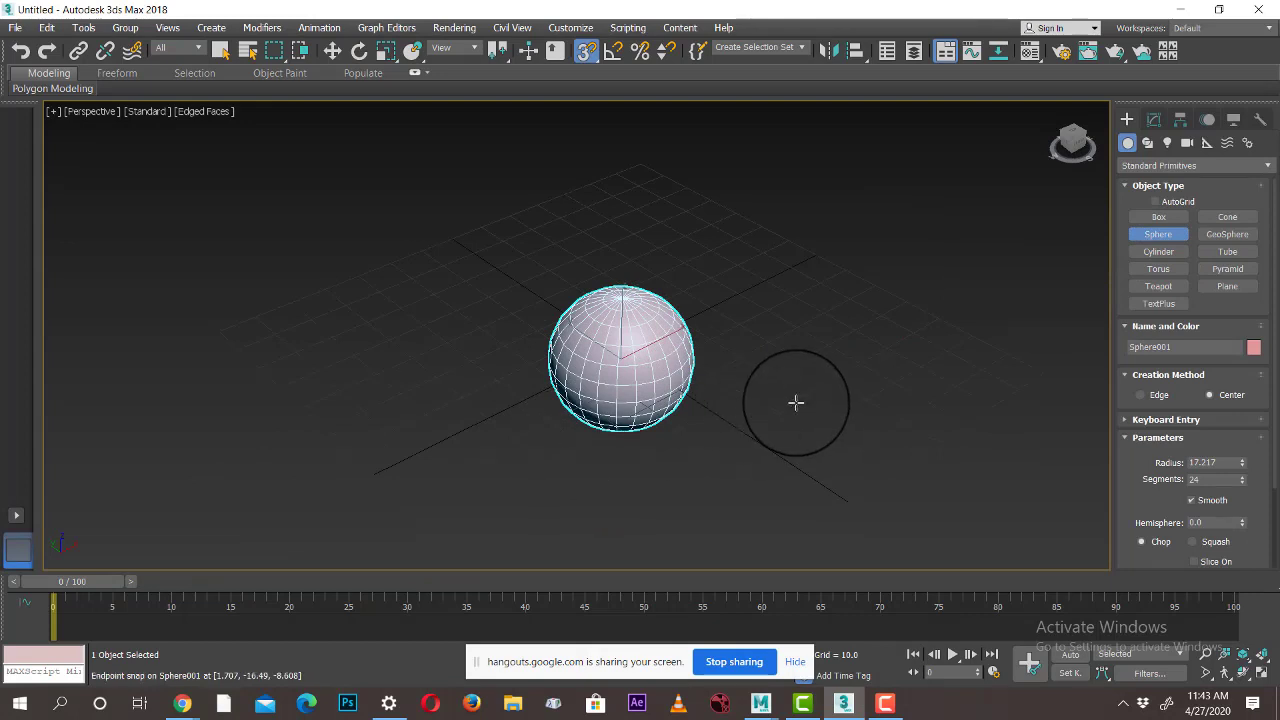
key(w)
scroll(755, 410, up, 3)
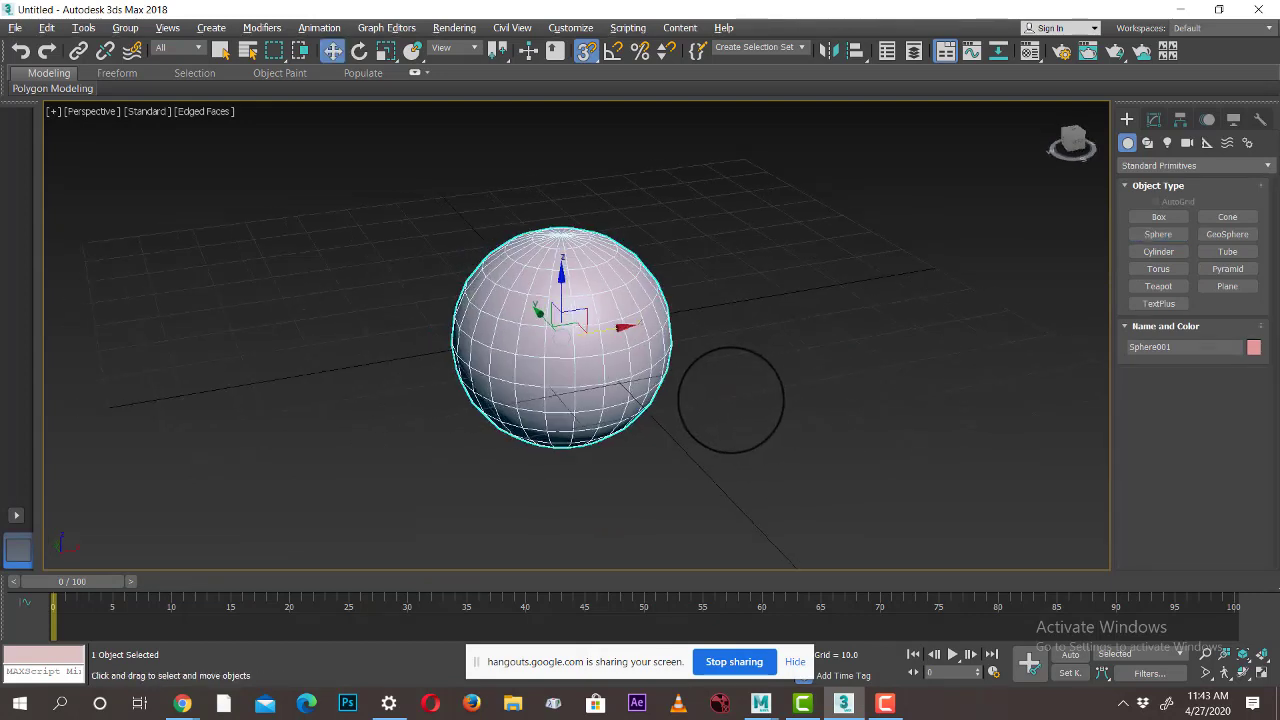
Add an Edit Poly modifier to the sphere and switch to its Polygon level
click(1154, 119)
click(1152, 167)
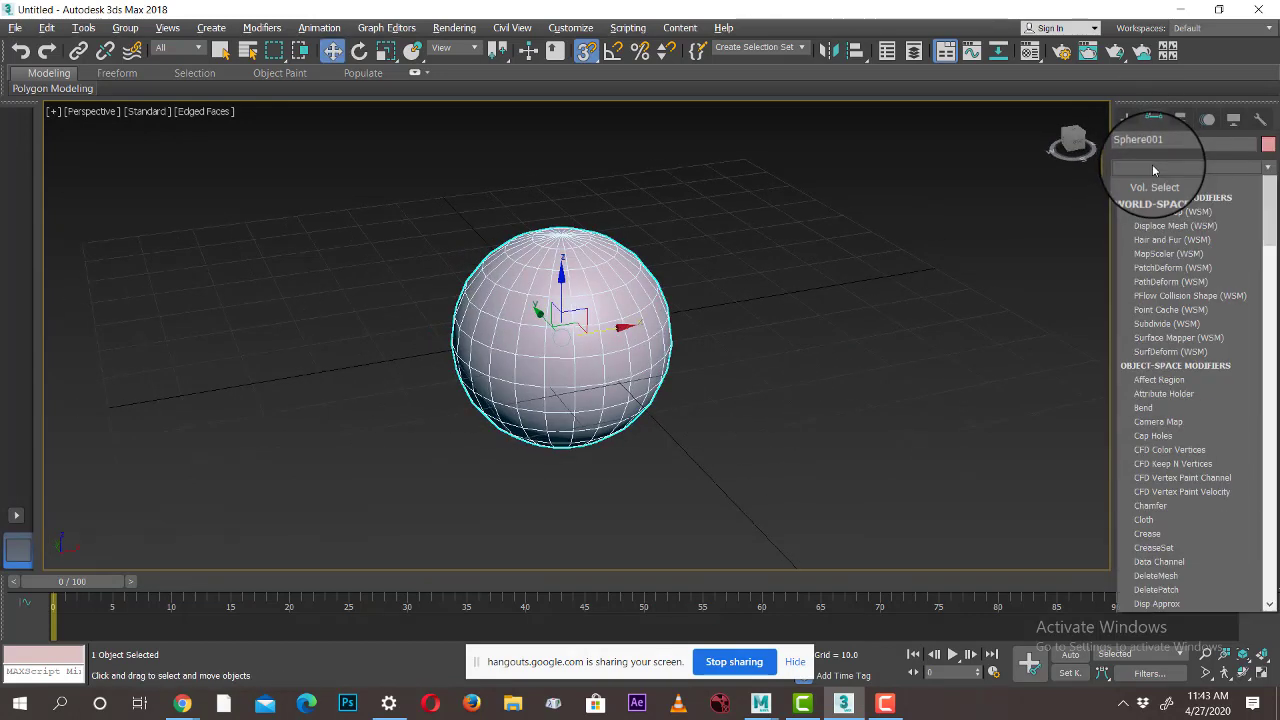
key(e)
click(885, 296)
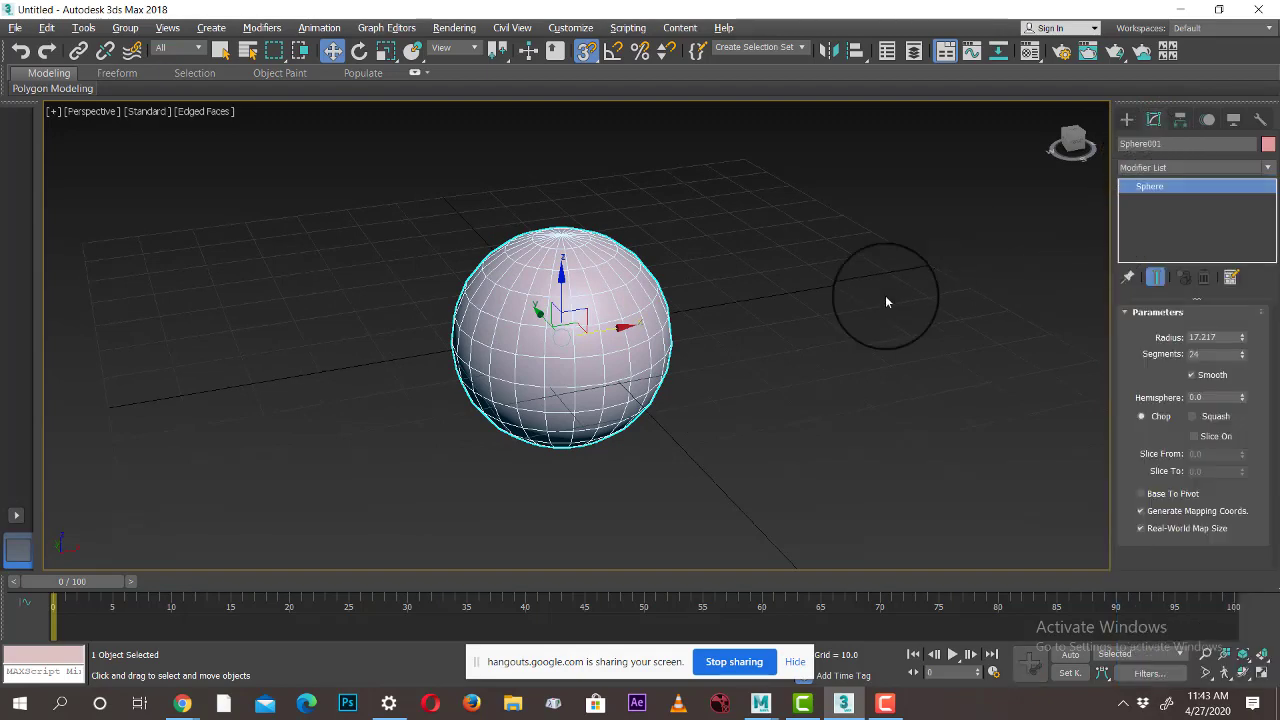
alt+middle_drag(886, 297, 758, 325)
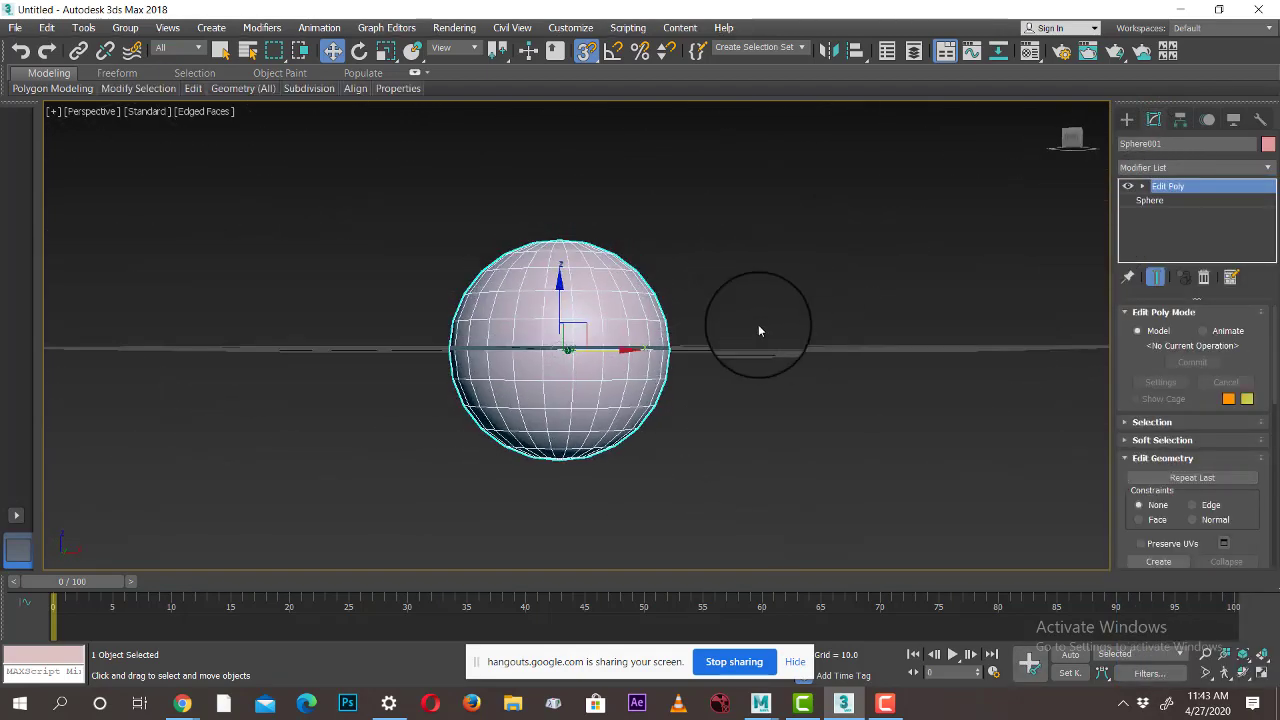
alt+middle_drag(623, 294, 800, 338)
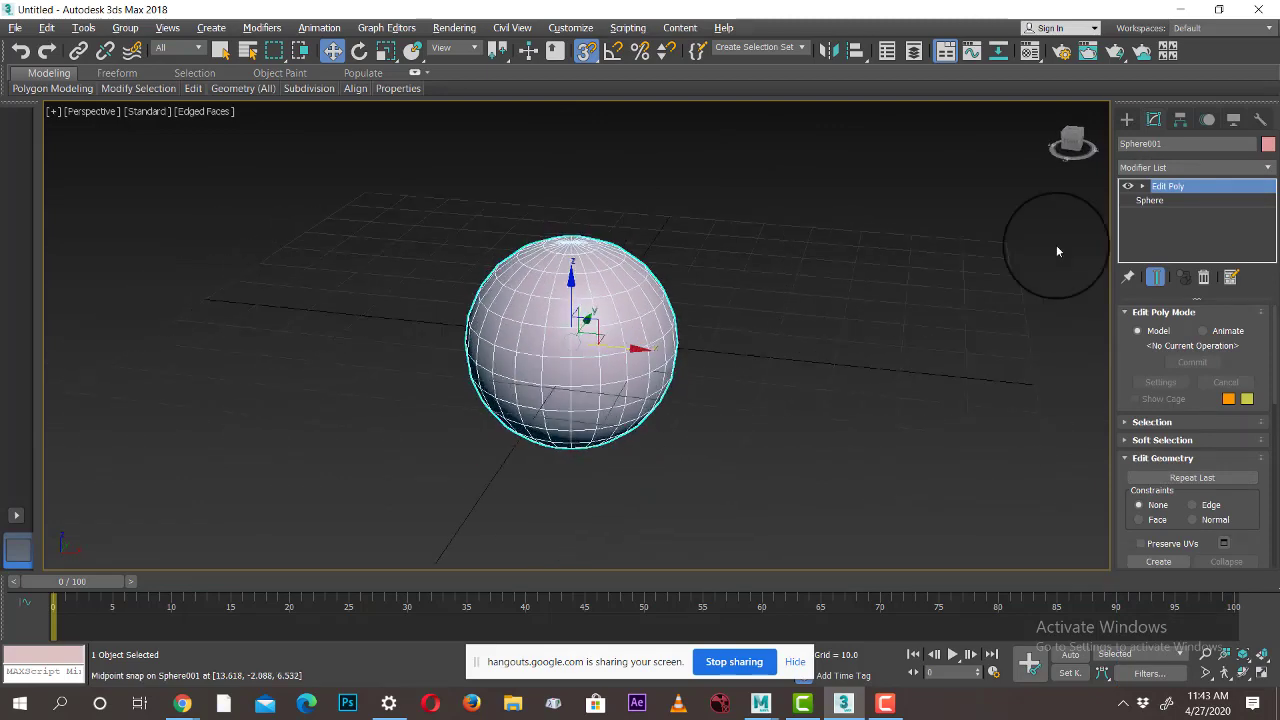
click(1142, 187)
click(1173, 242)
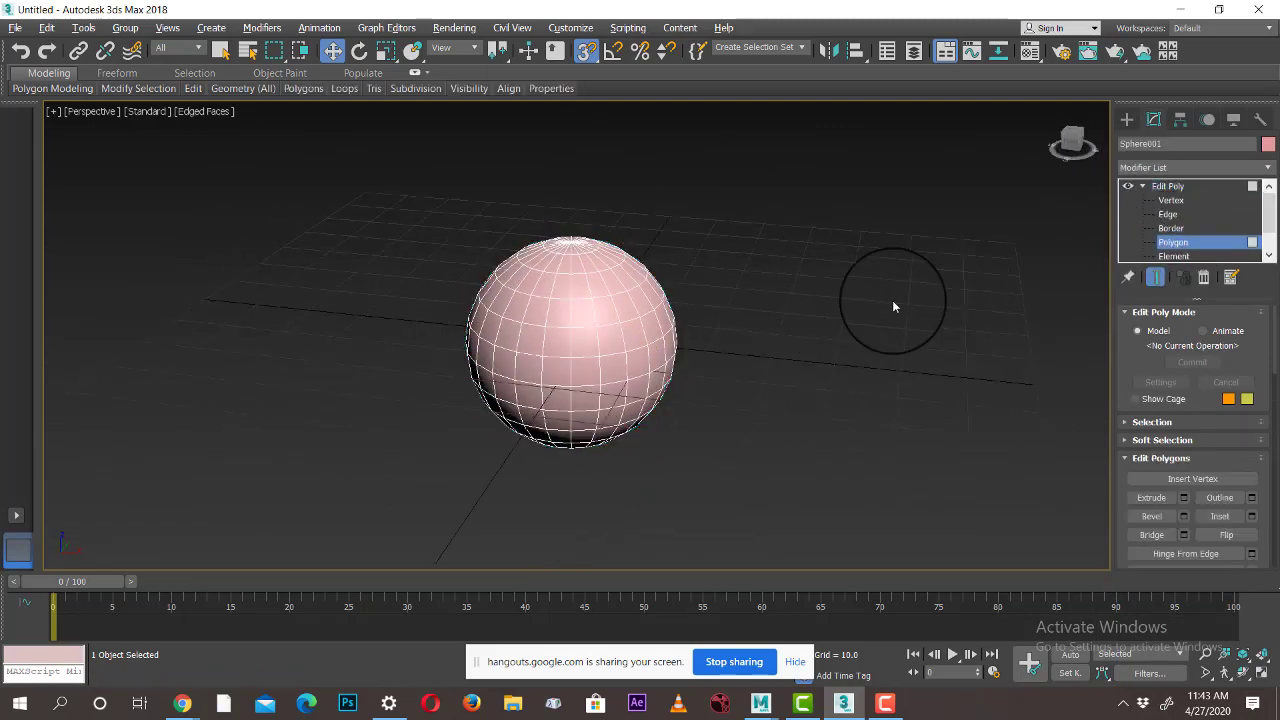
Delete all polygons in the sphere's upper half using the Front view
key(alt+w)
key(alt+w)
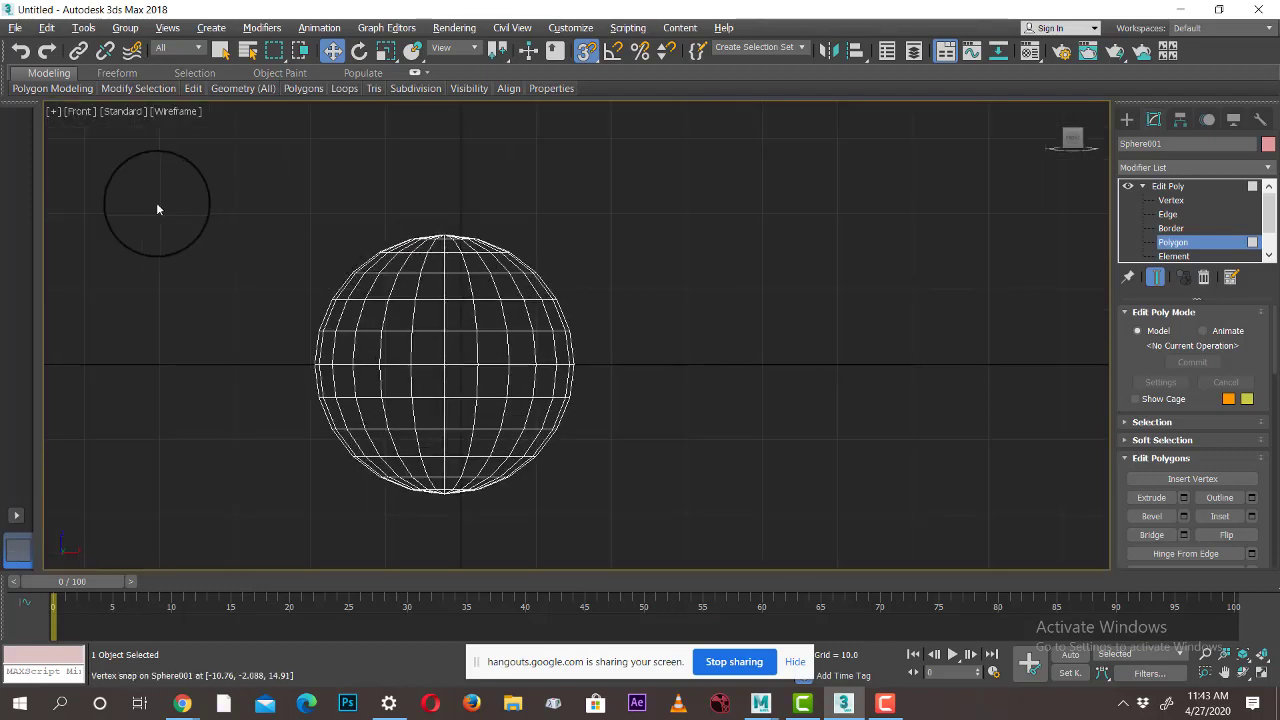
drag(157, 206, 695, 345)
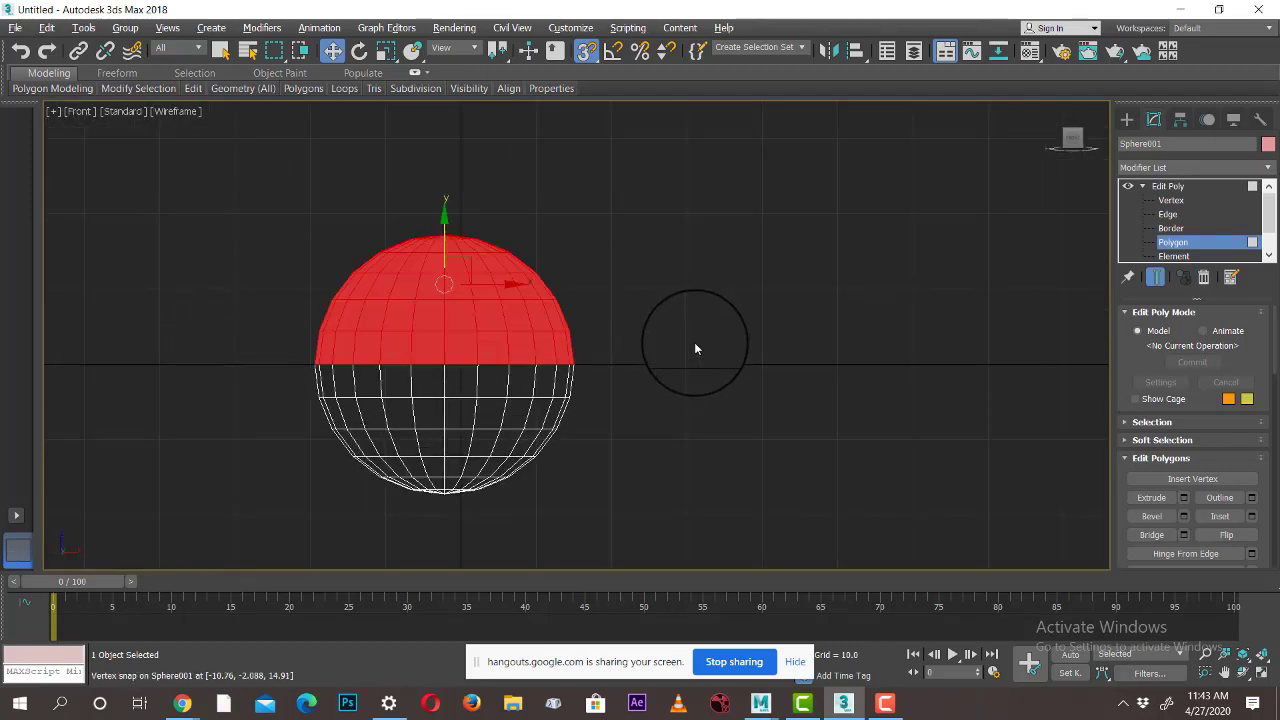
key(Delete)
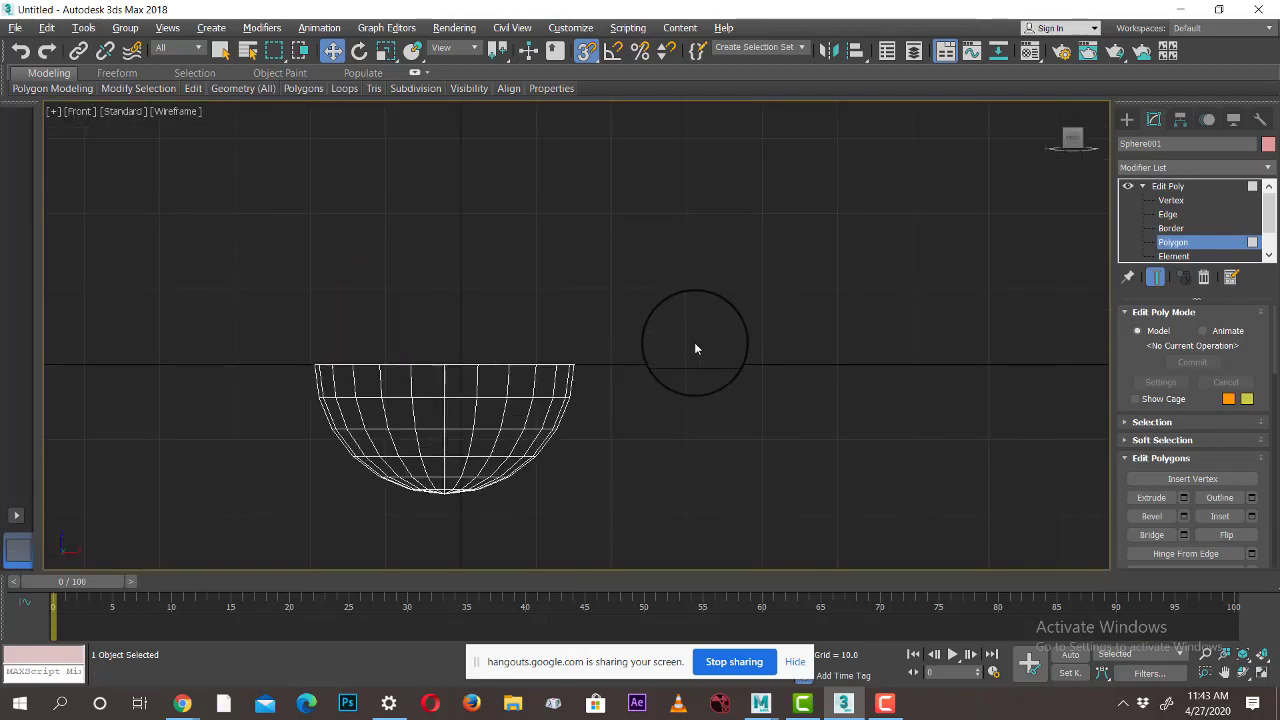
Examine the open hemisphere in the Perspective view from above and below
key(alt+w)
click(820, 410)
key(alt+w)
alt+middle_drag(771, 402, 848, 339)
scroll(754, 361, up, 5)
scroll(758, 337, down, 3)
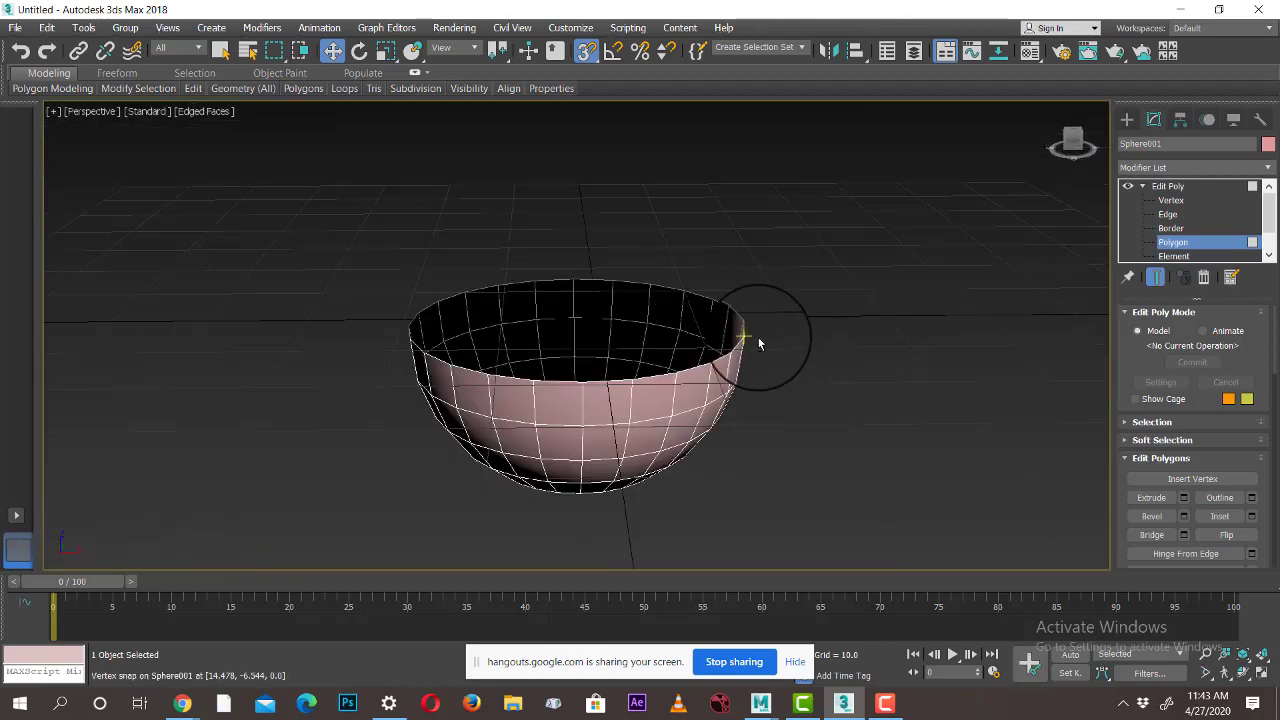
alt+middle_drag(758, 343, 723, 337)
Select the lowest ring of vertices and the bottom pole vertex in the Front view, and scale them vertically into a flat base
key(alt+w)
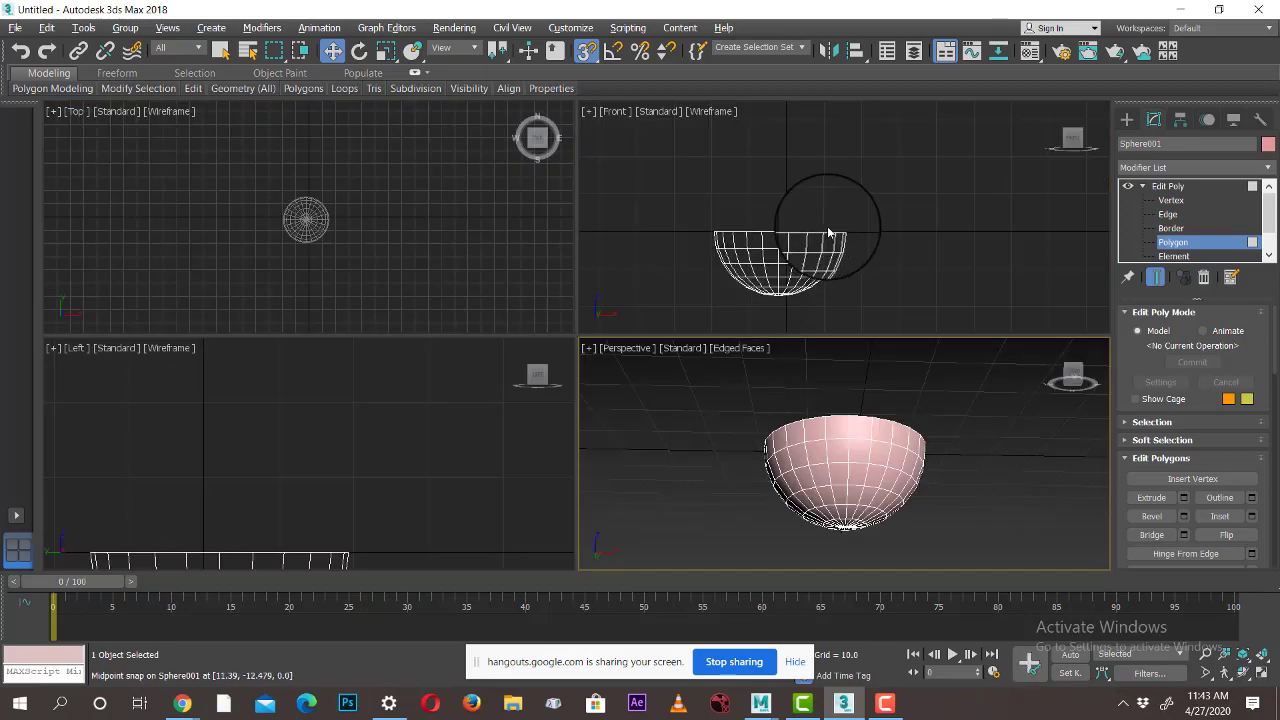
click(810, 245)
key(alt+w)
scroll(557, 277, up, 4)
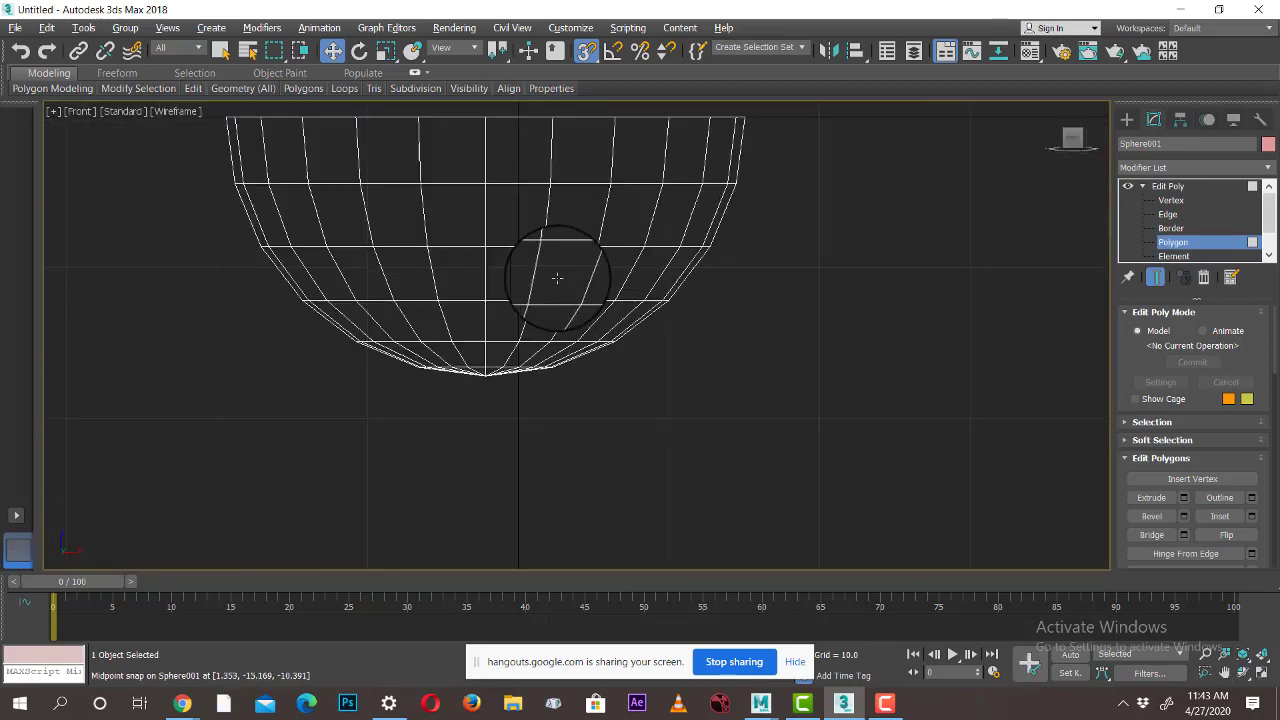
scroll(557, 277, up, 4)
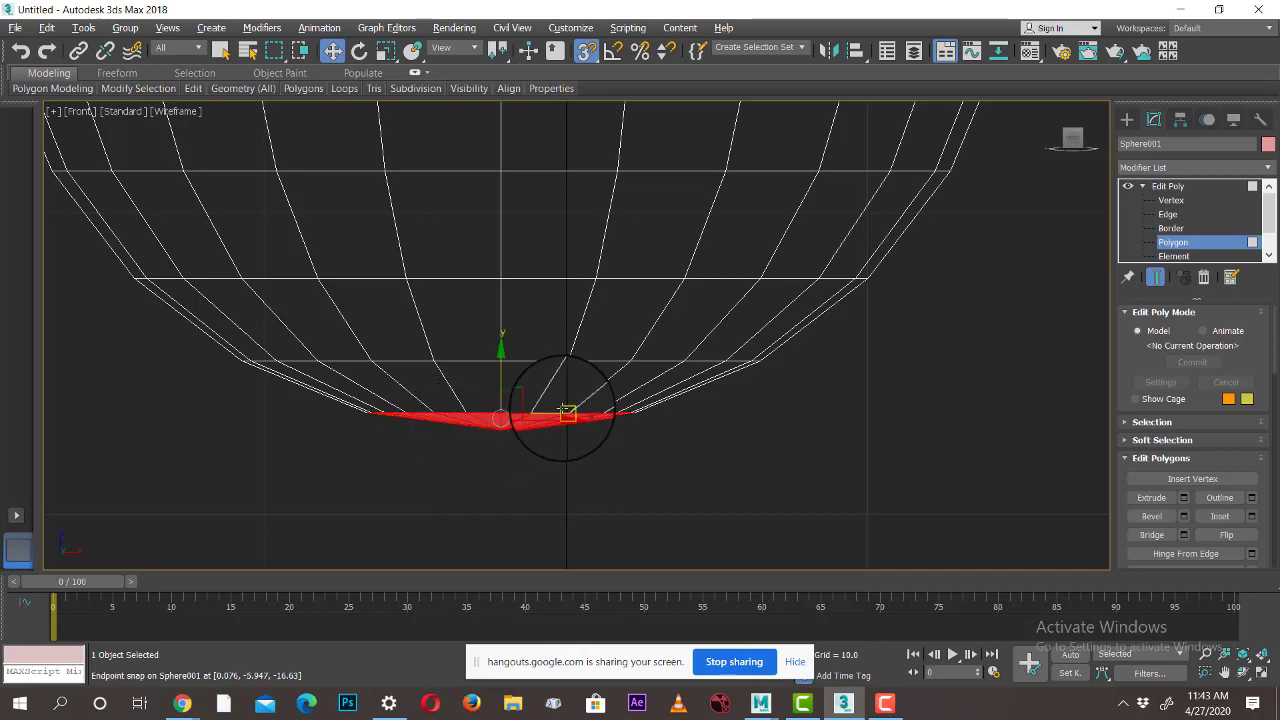
click(1171, 200)
drag(610, 497, 446, 430)
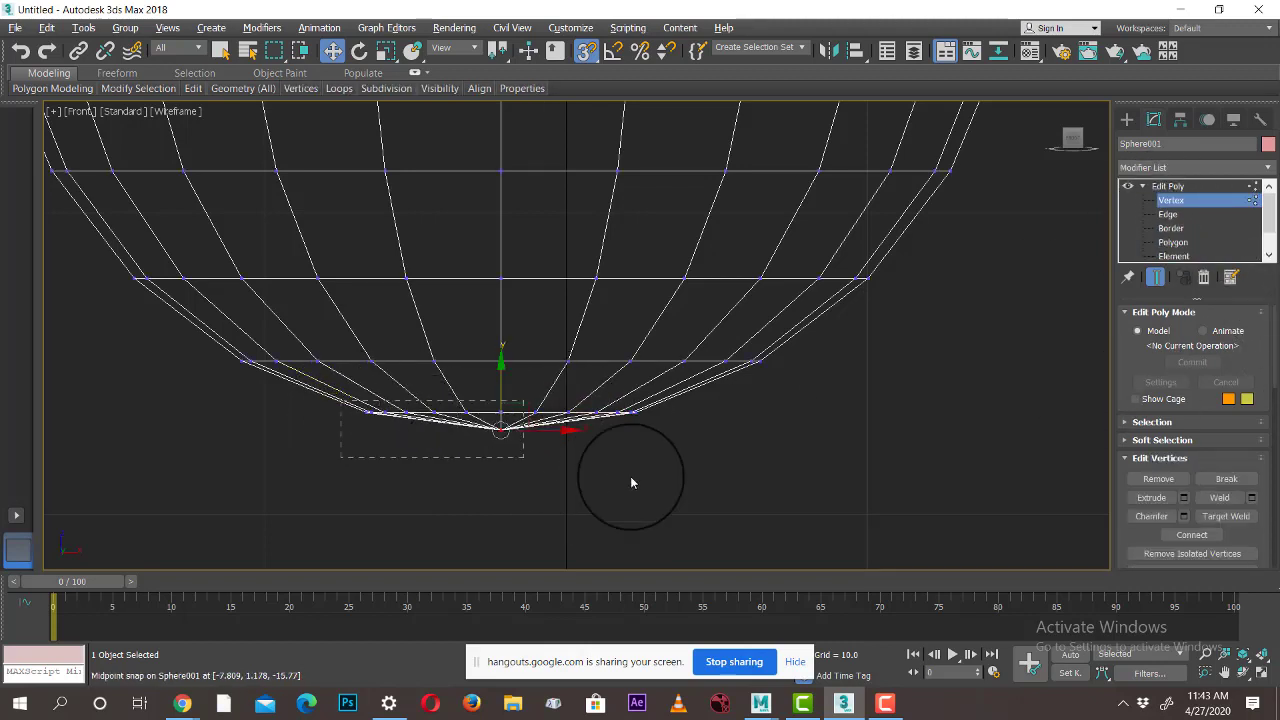
scroll(517, 447, up, 2)
middle_drag(517, 447, 755, 550)
middle_drag(723, 437, 661, 378)
key(r)
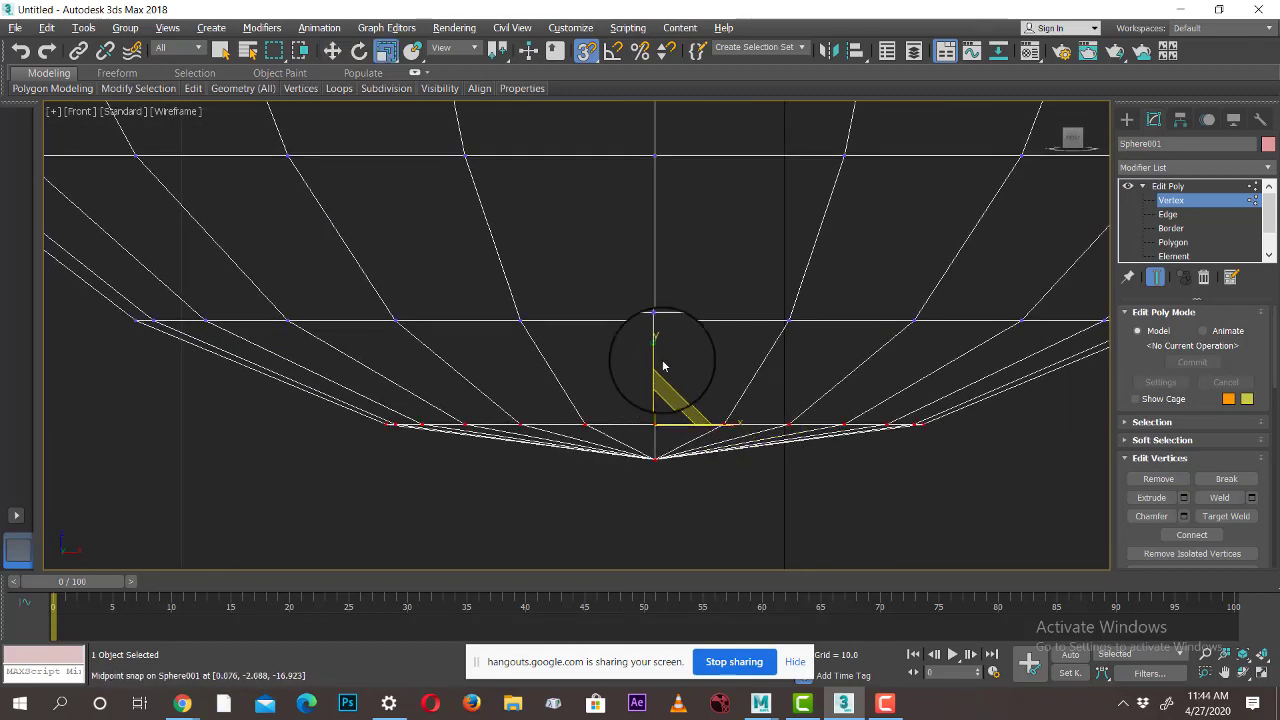
drag(652, 360, 654, 469)
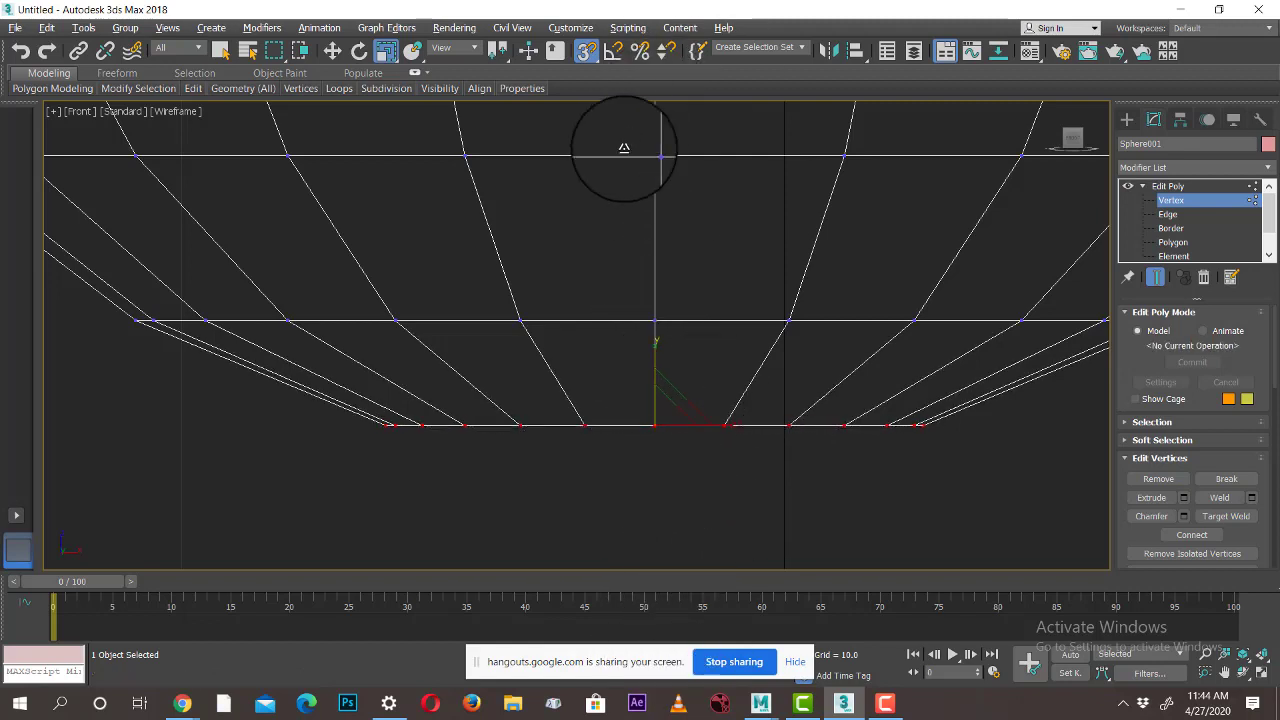
Leave the vertex level and scale the whole bowl down along its vertical axis in the Perspective view to make it shallow
key(alt+w)
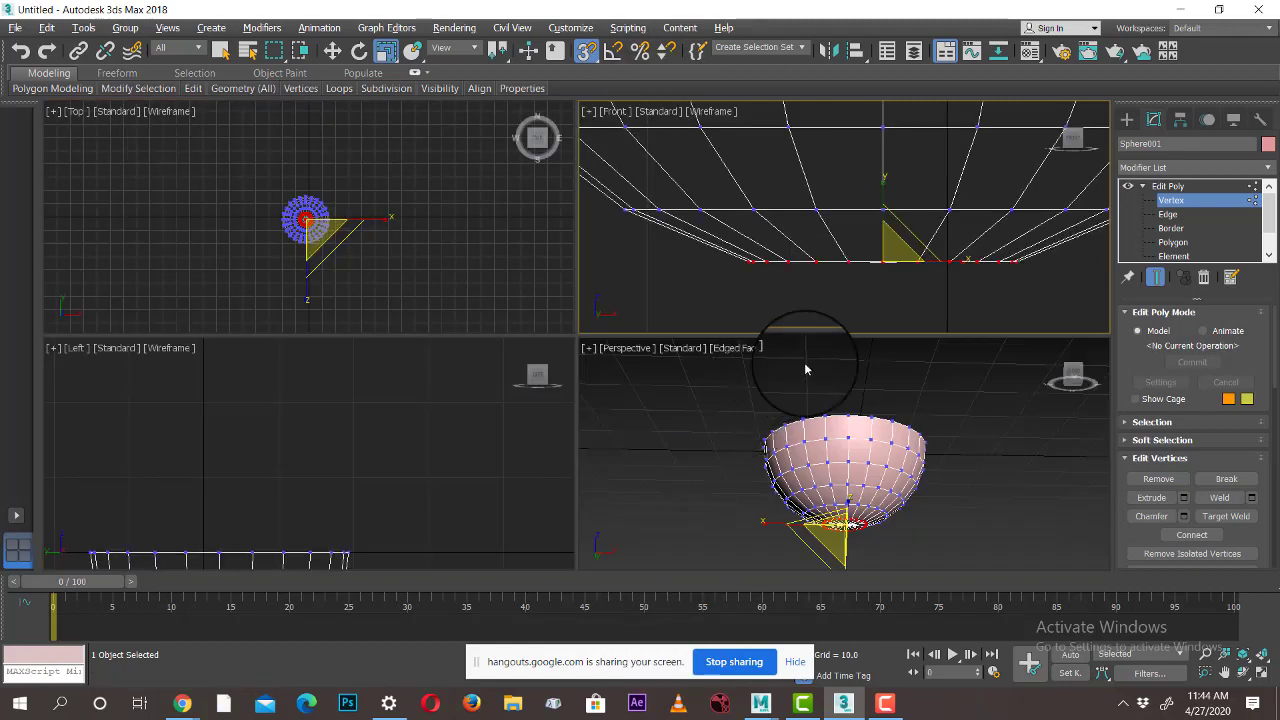
middle_click(829, 382)
key(alt+w)
click(1128, 119)
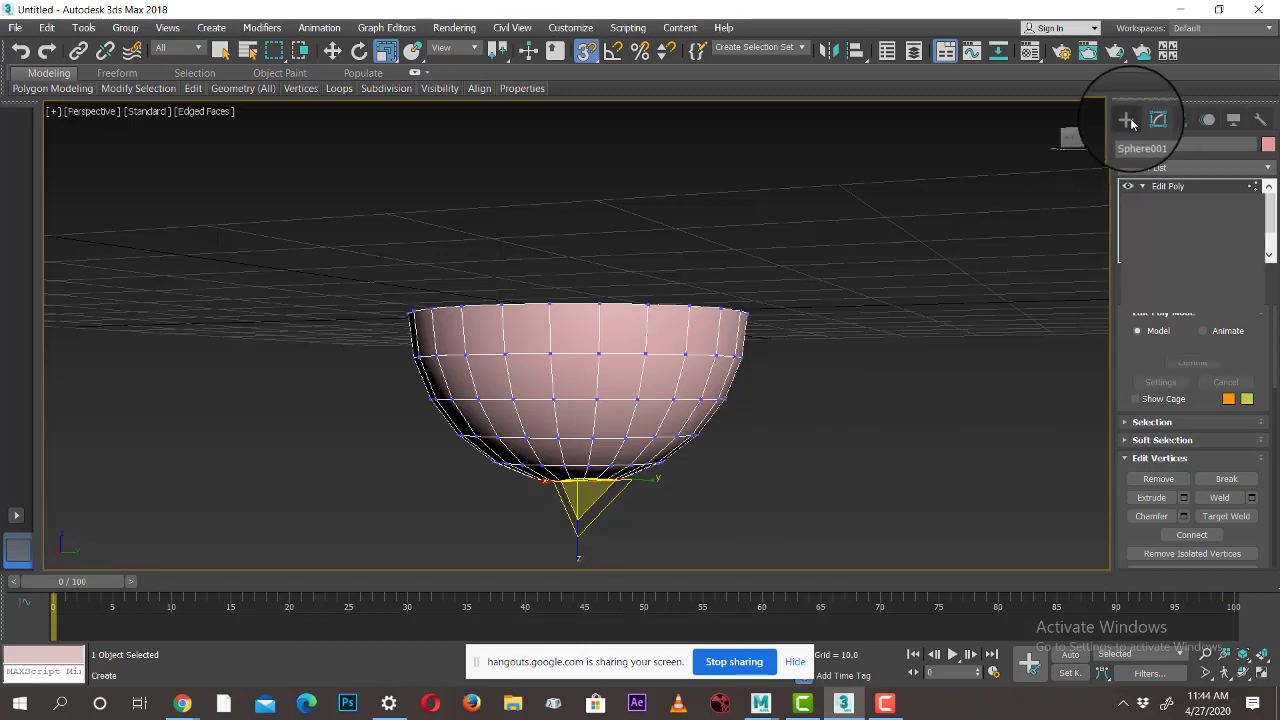
alt+middle_drag(738, 298, 746, 346)
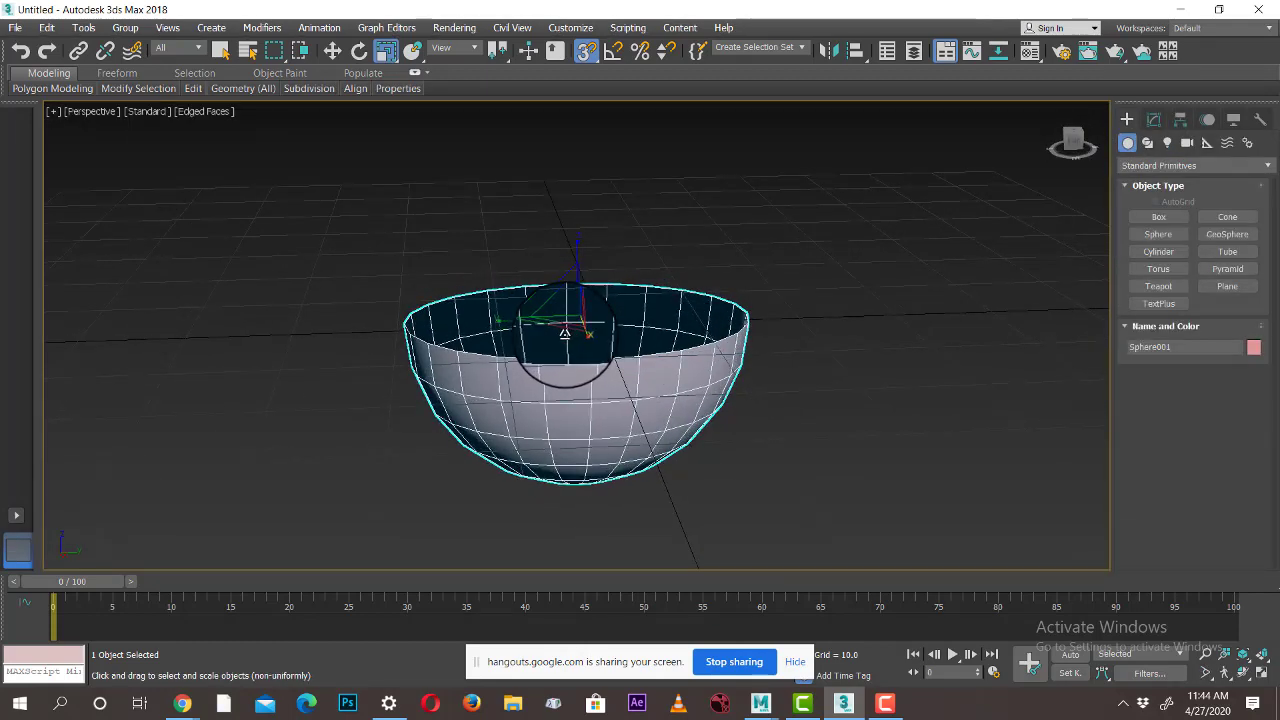
drag(578, 265, 566, 320)
alt+middle_drag(566, 320, 768, 372)
Delete the upper two rows of polygons around the shallow bowl's rim using the Left view
key(alt+w)
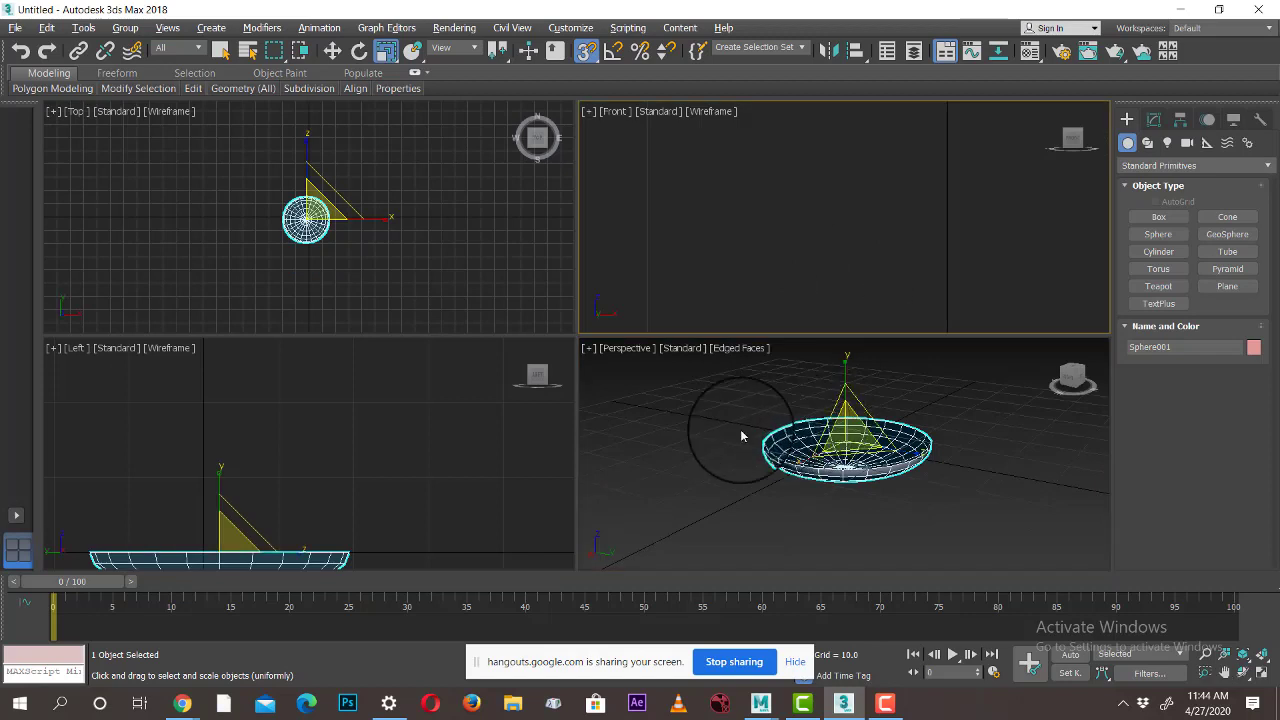
scroll(417, 417, up, 5)
key(alt+w)
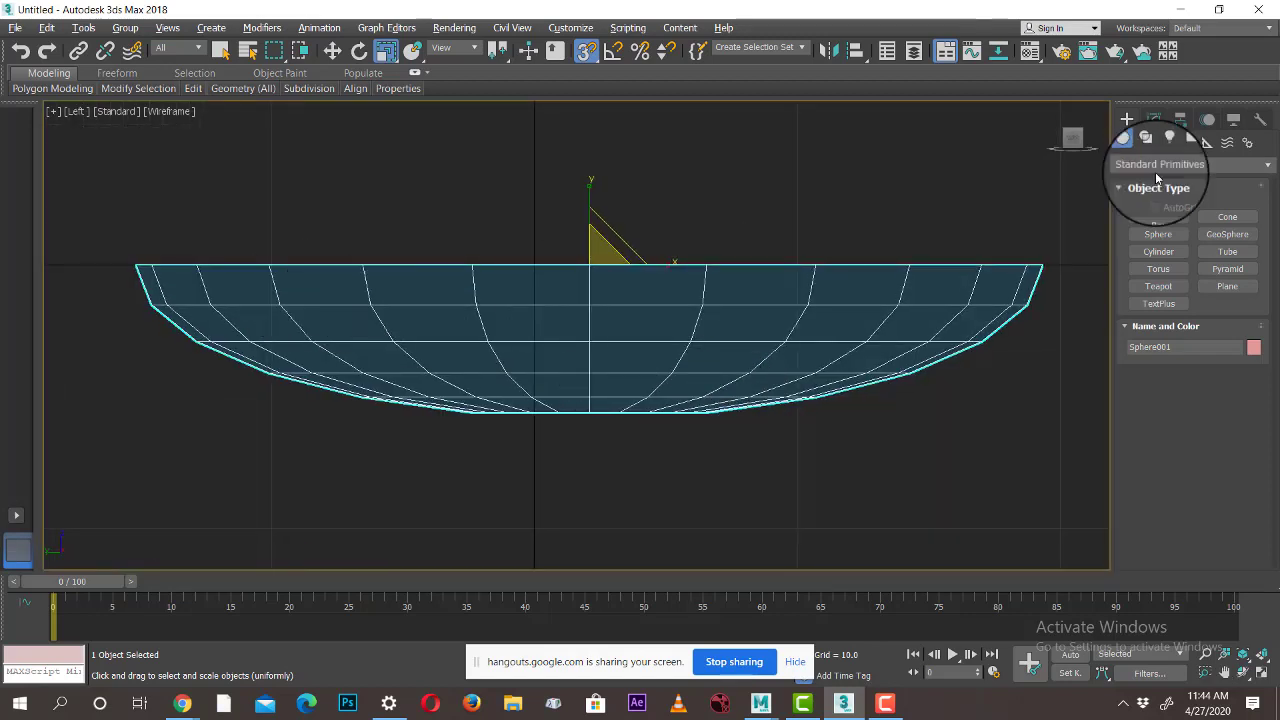
click(1154, 119)
click(1172, 243)
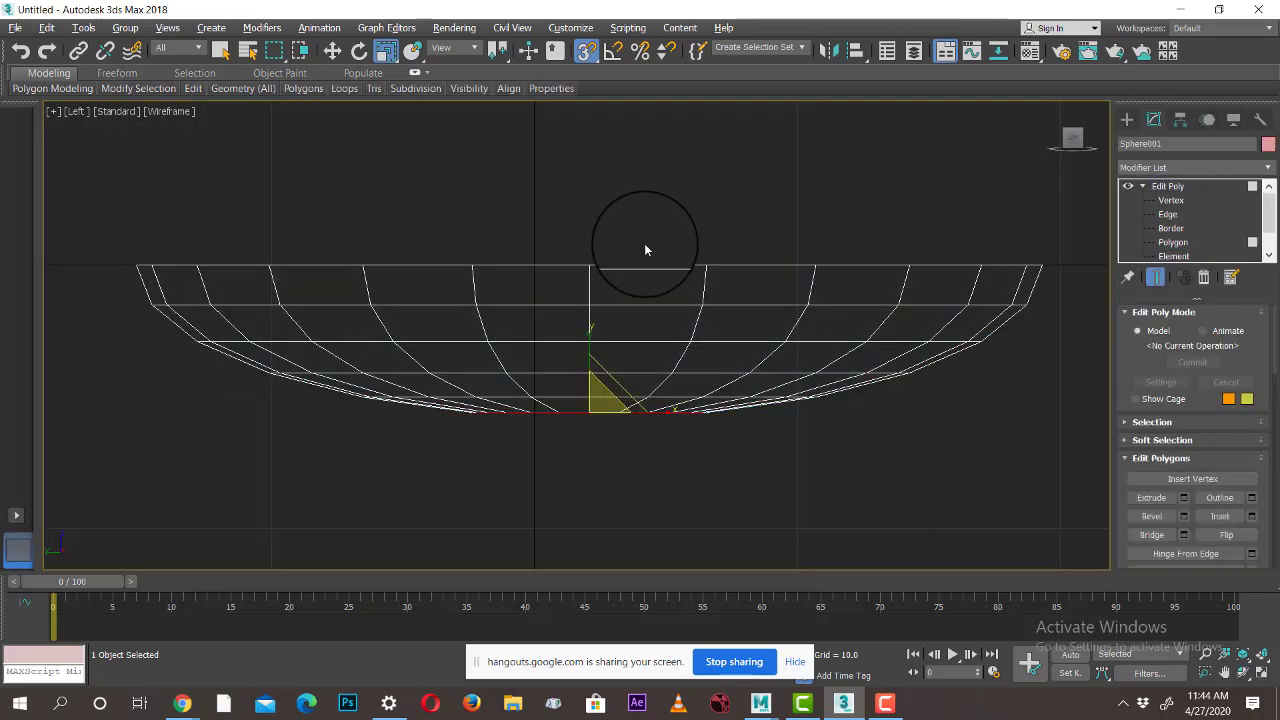
scroll(644, 243, down, 2)
drag(221, 216, 882, 310)
drag(983, 312, 985, 313)
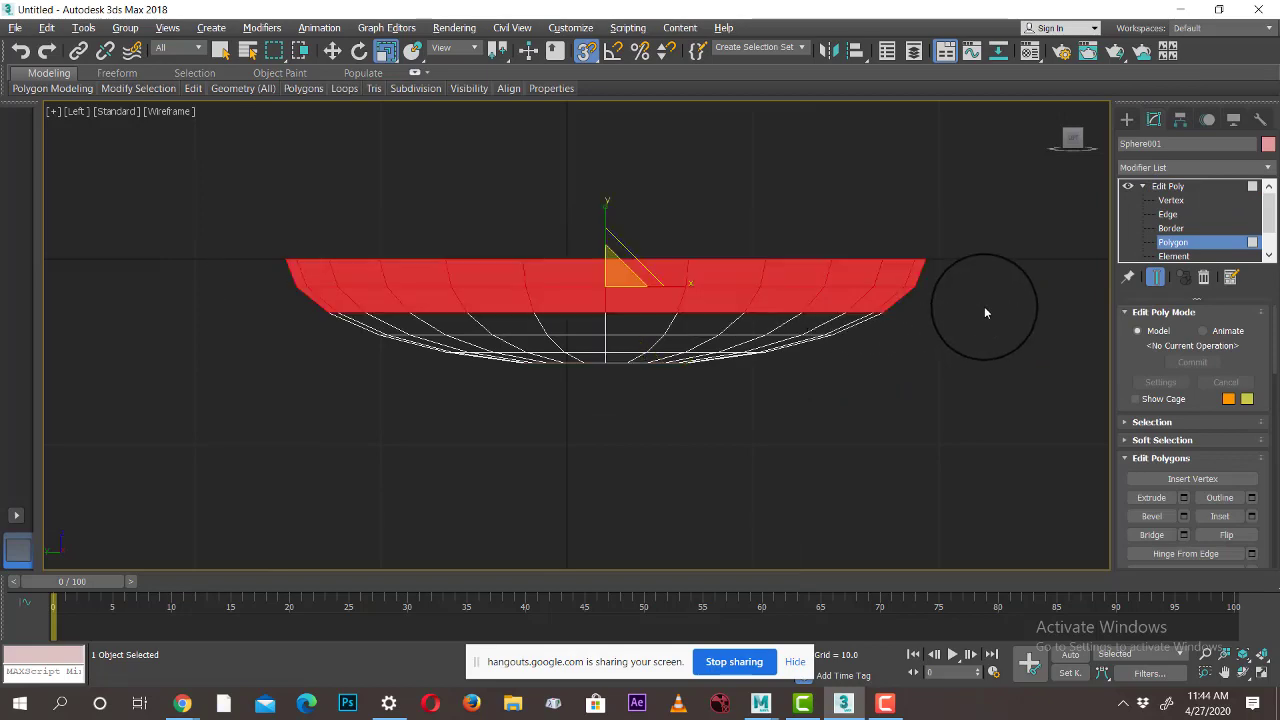
click(985, 313)
Examine the trimmed dish in the Perspective view from above, from the side and from below
key(alt+w)
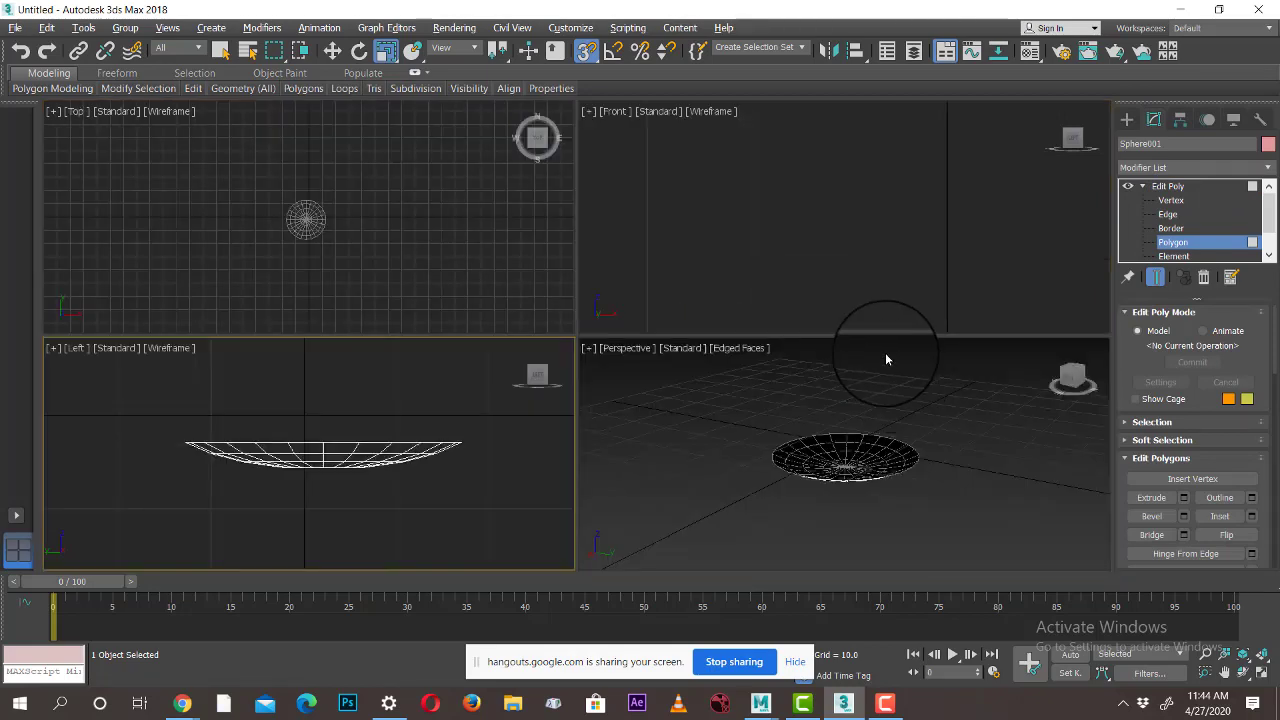
right_click(884, 437)
key(alt+w)
alt+middle_drag(836, 402, 840, 462)
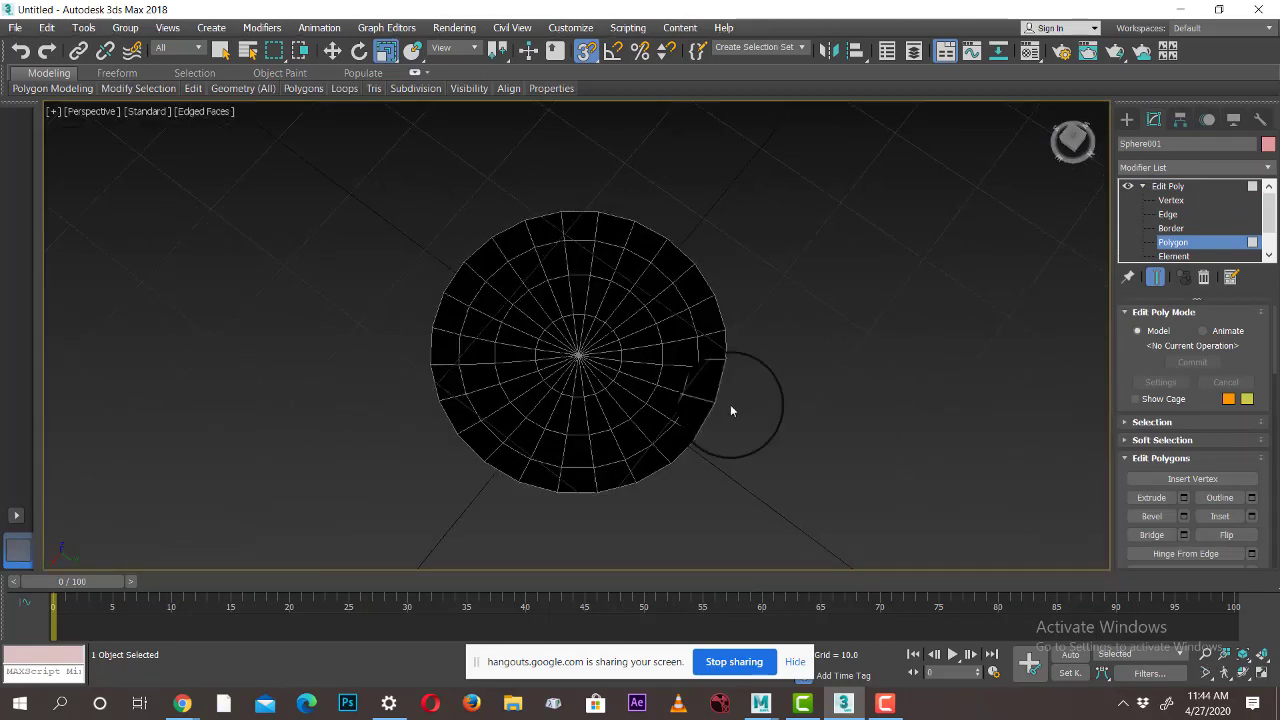
scroll(730, 404, up, 4)
alt+middle_drag(730, 404, 998, 420)
alt+middle_drag(998, 420, 816, 321)
alt+middle_drag(816, 321, 880, 357)
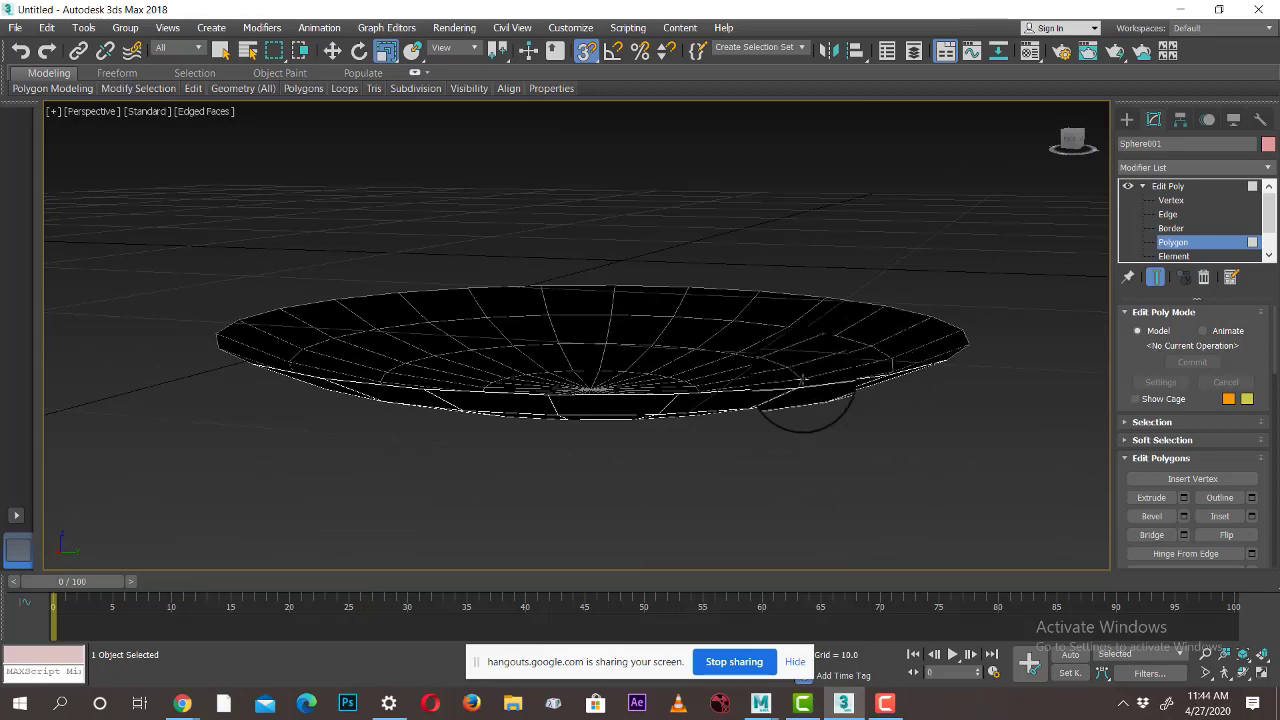
alt+middle_drag(709, 434, 658, 346)
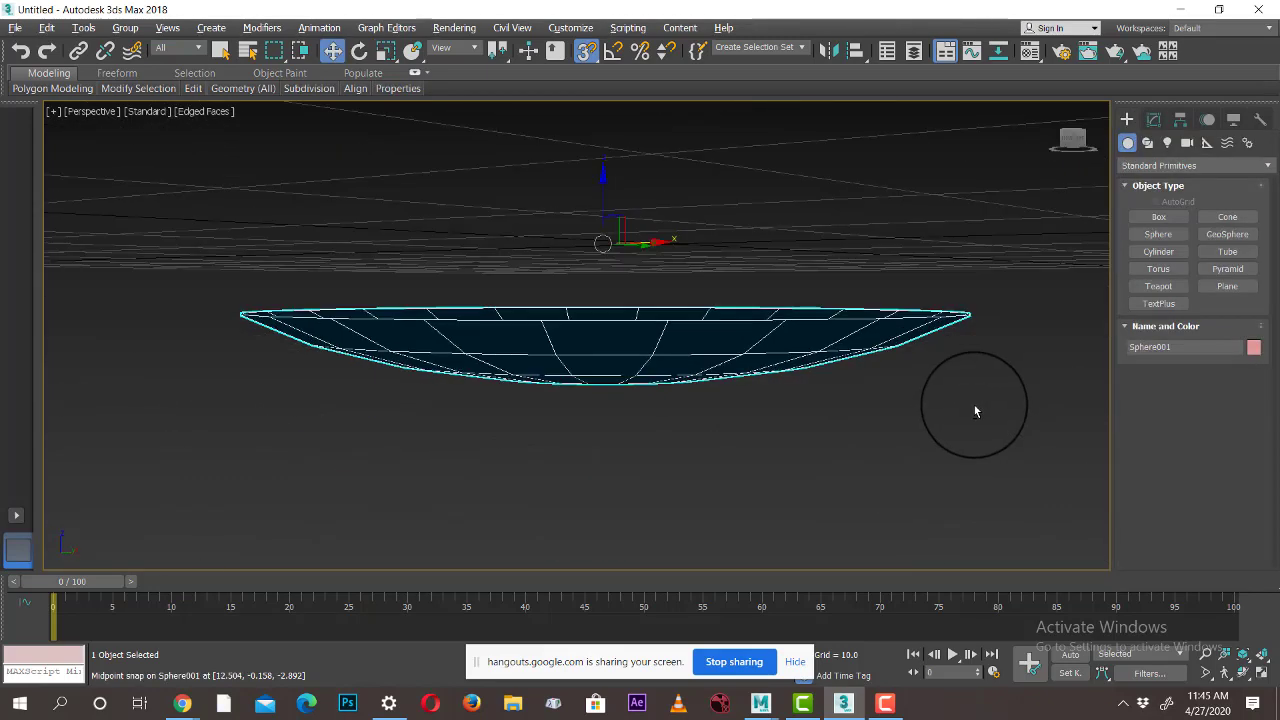
Add a Shell modifier above the dish's Edit Poly modifier
click(1154, 119)
click(1141, 184)
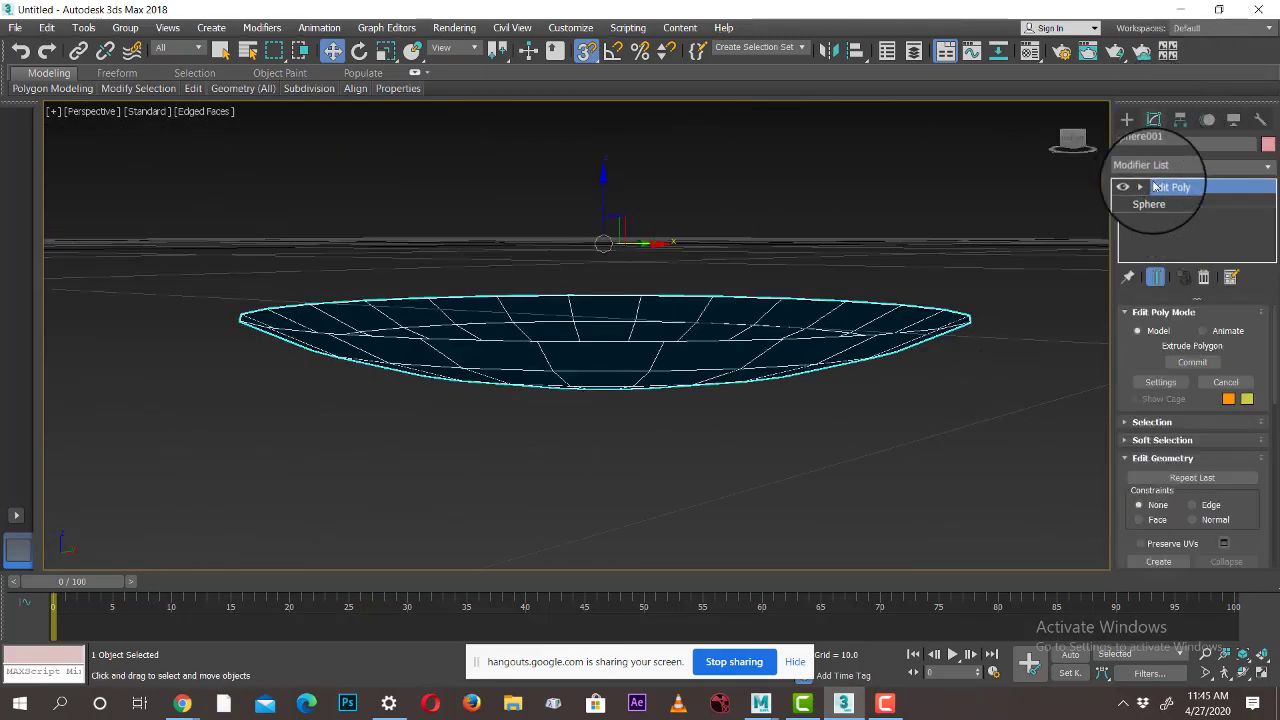
click(1175, 166)
text(sh)
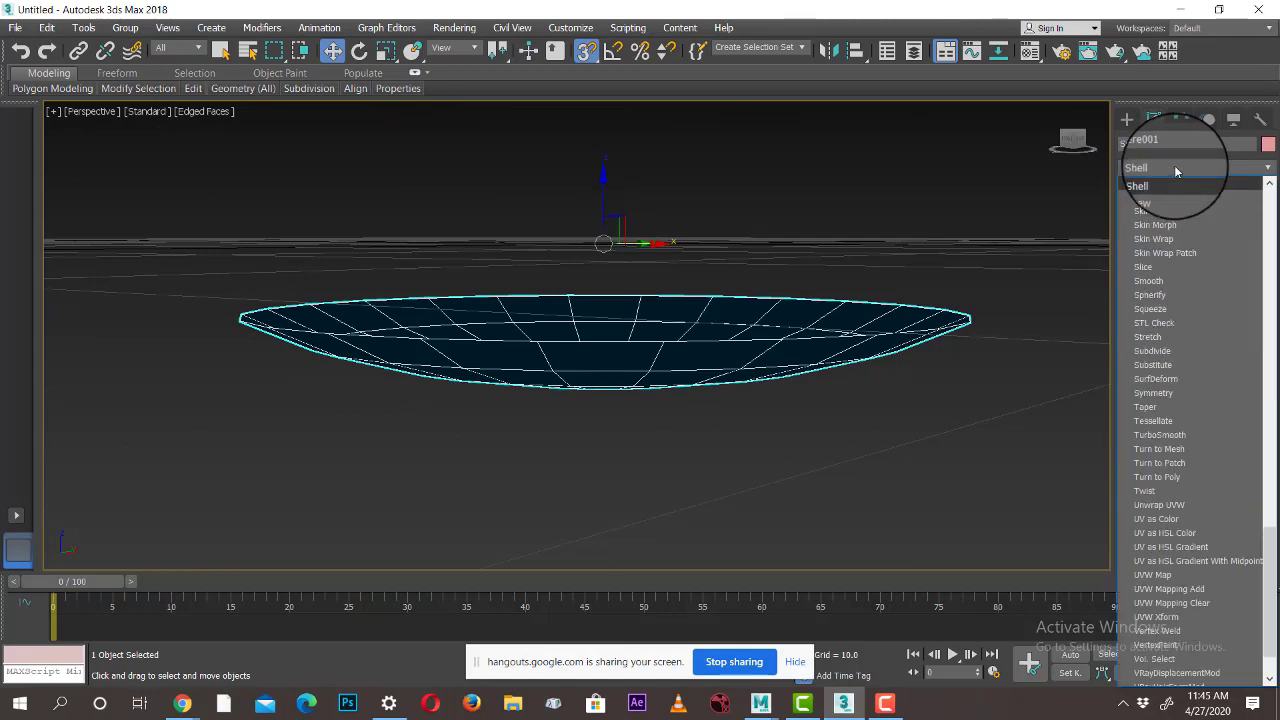
click(1175, 183)
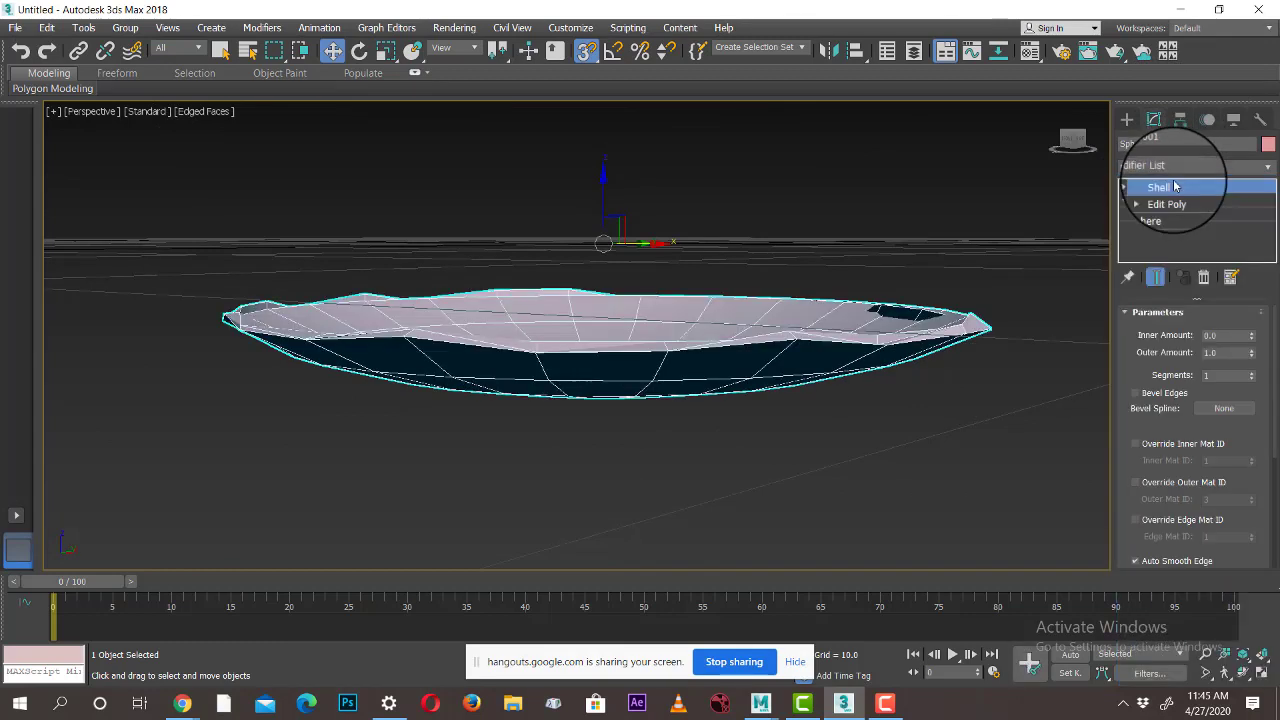
Try outer amounts of 0.1 and 0 for the Shell modifier's thickness
mouse_move(857, 300)
alt+middle_down()
mouse_move(846, 309)
mouse_move(877, 296)
alt+middle_up()
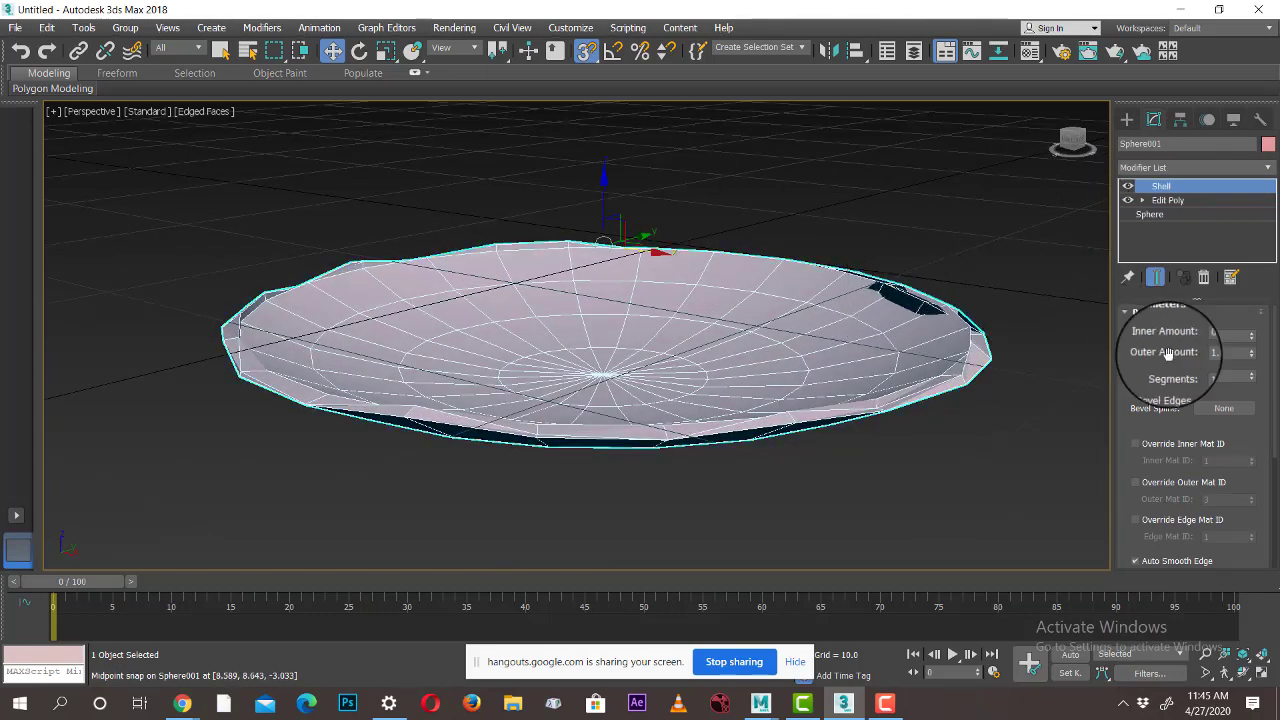
click(1226, 352)
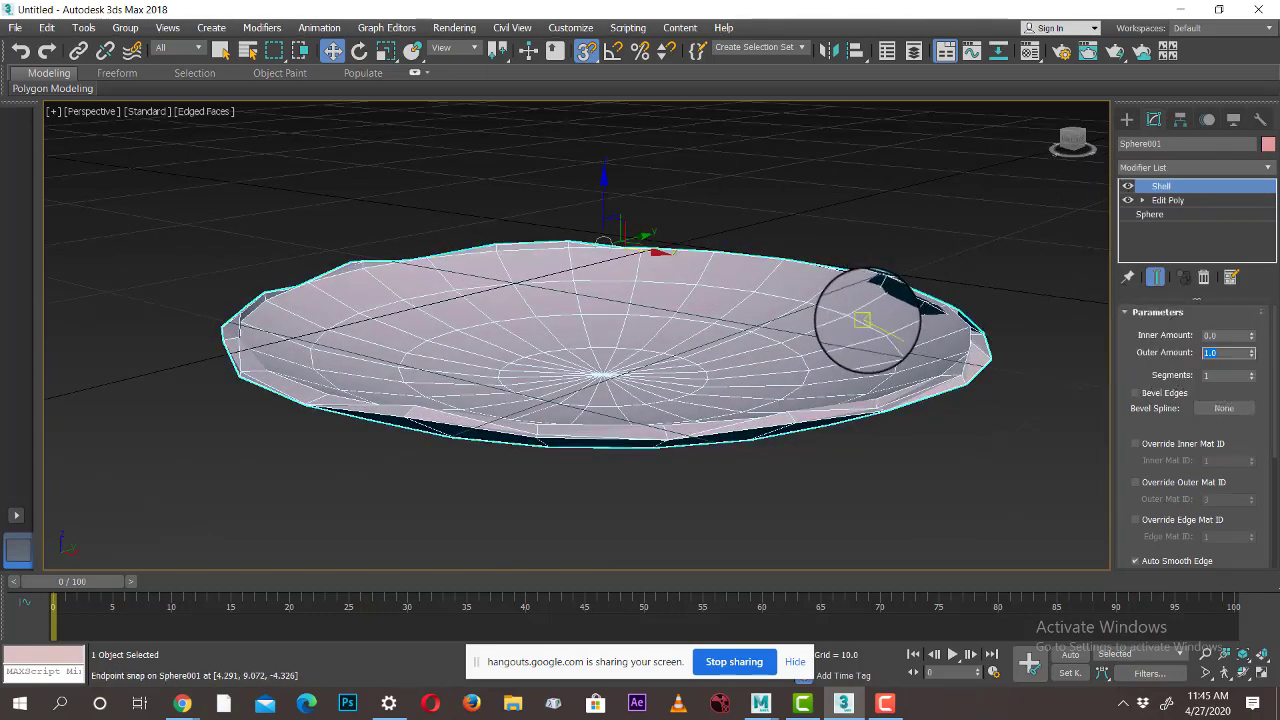
text(0.2)
key(Return)
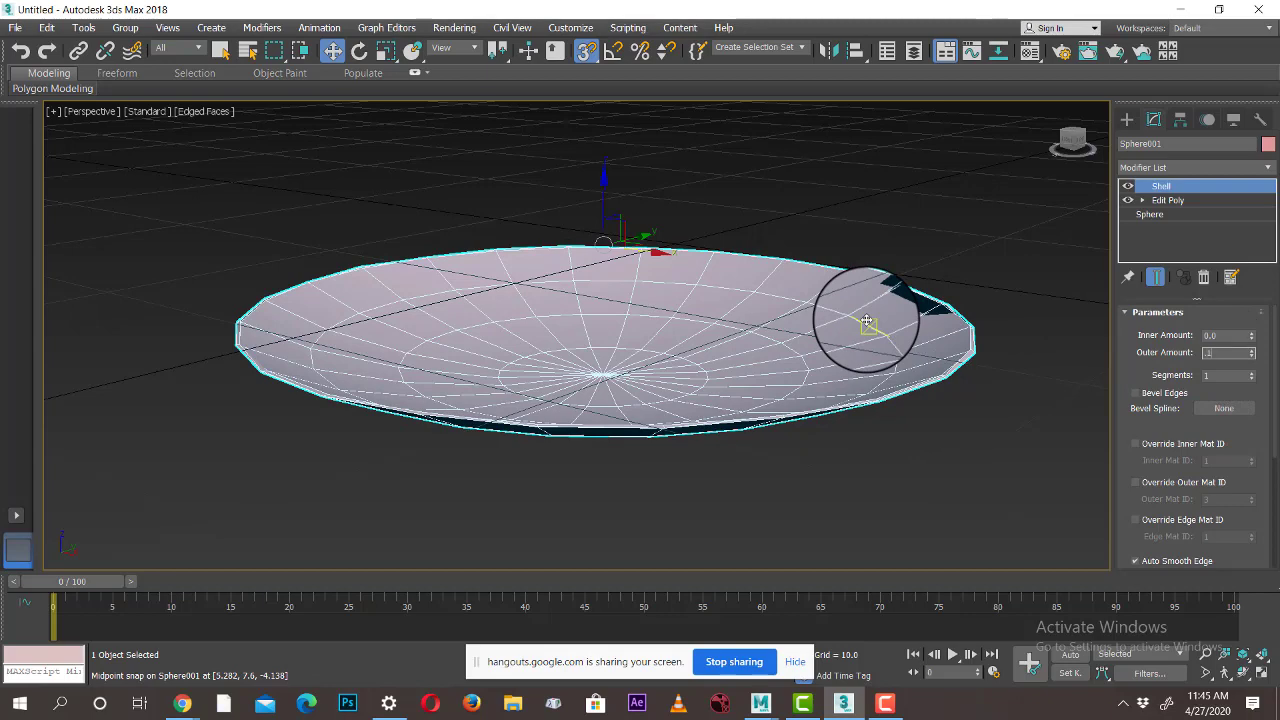
key(Return)
alt+middle_drag(813, 314, 807, 382)
drag(1222, 353, 1147, 362)
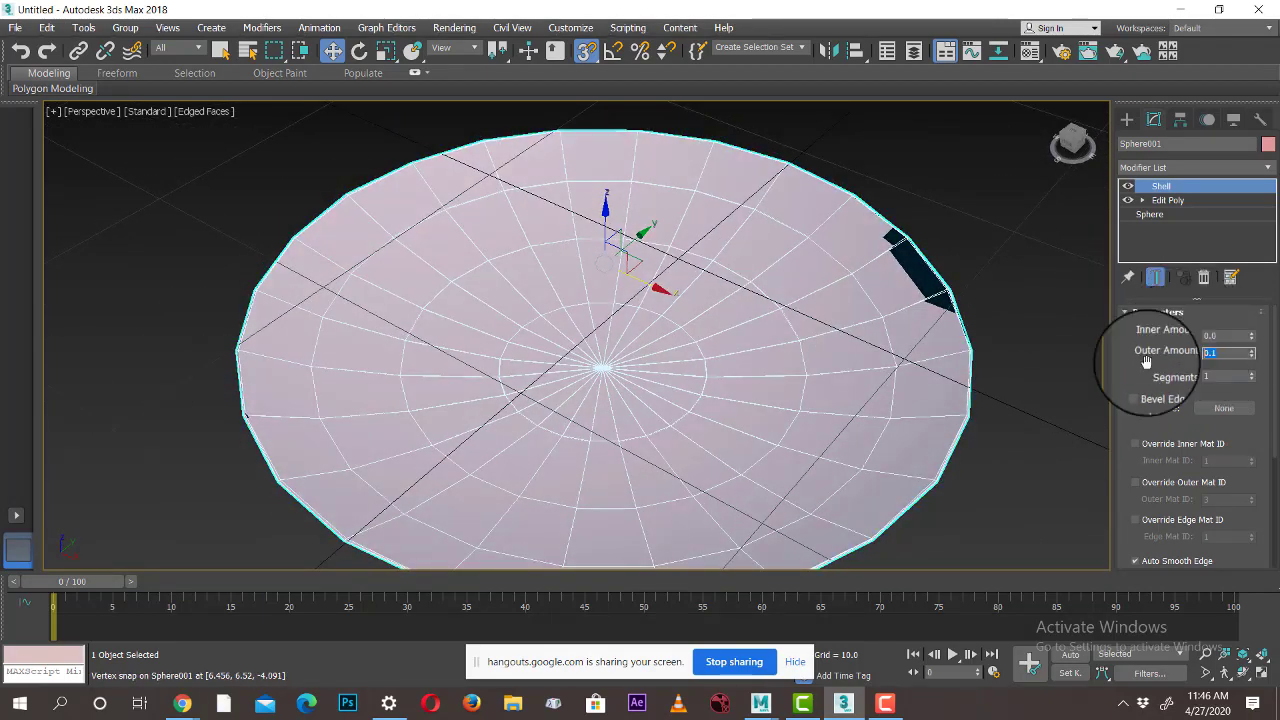
text(0)
key(Return)
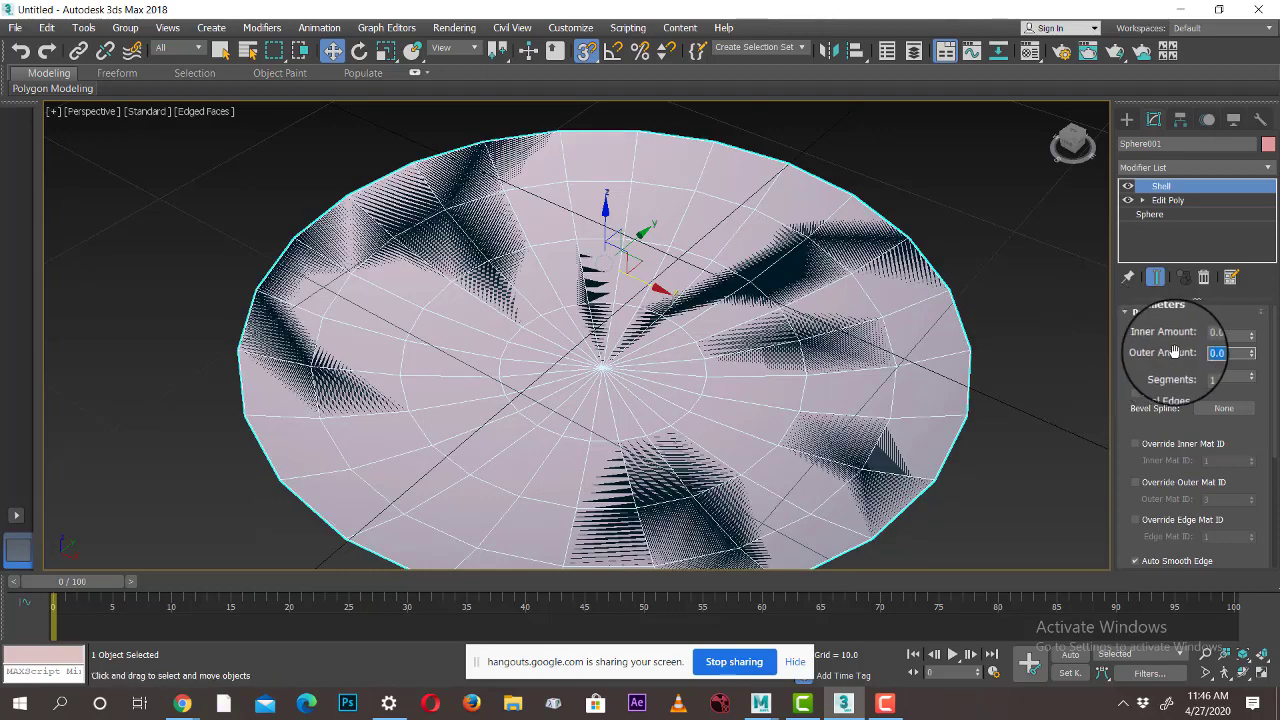
Set both the inner and the outer amount of the Shell modifier to 0.1
drag(1226, 336, 1174, 334)
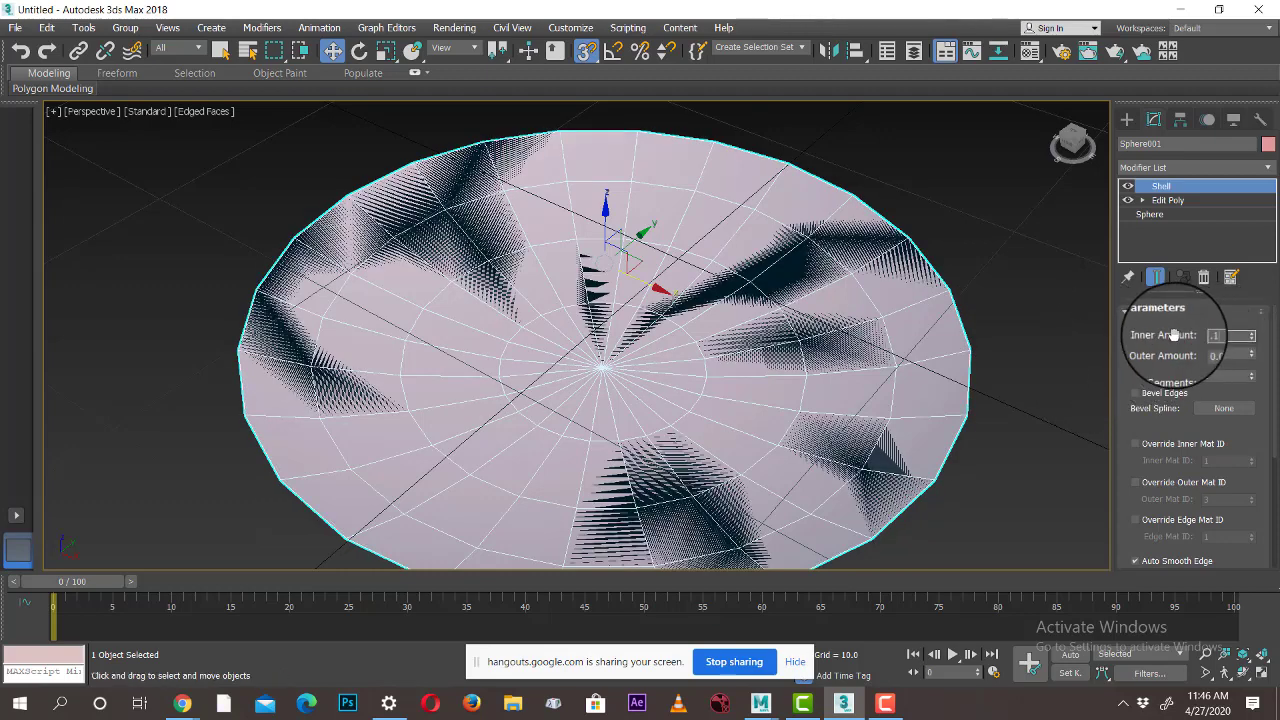
text(0.1)
key(Return)
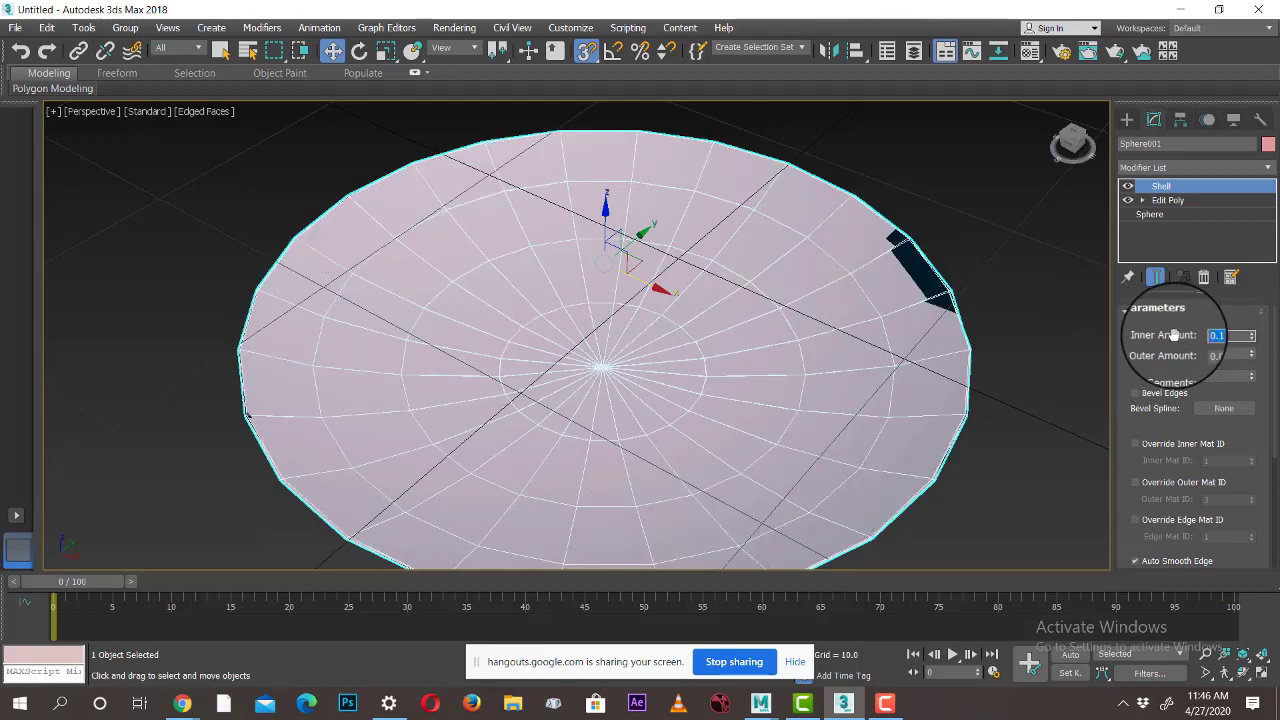
text(0.1)
key(Return)
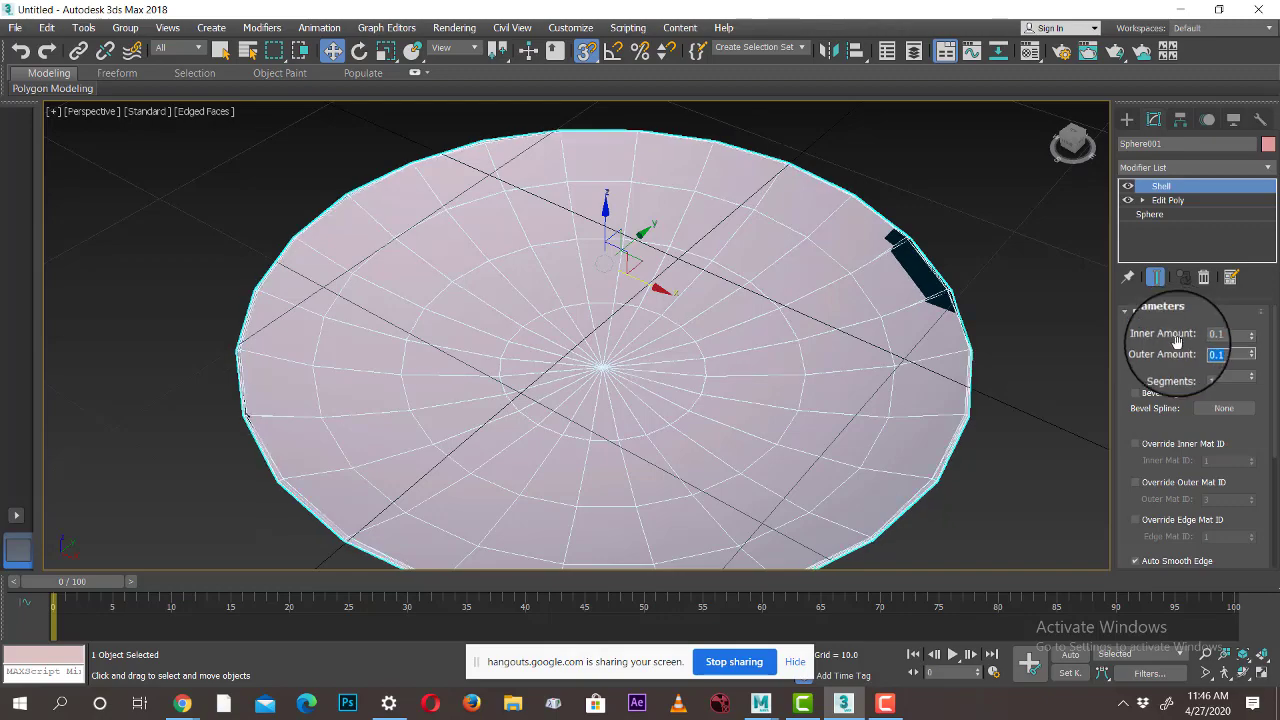
Inspect the shape with the Edit Poly and Shell modifiers temporarily disabled, and re-enable both
alt+middle_drag(690, 398, 706, 366)
alt+middle_drag(695, 363, 677, 266)
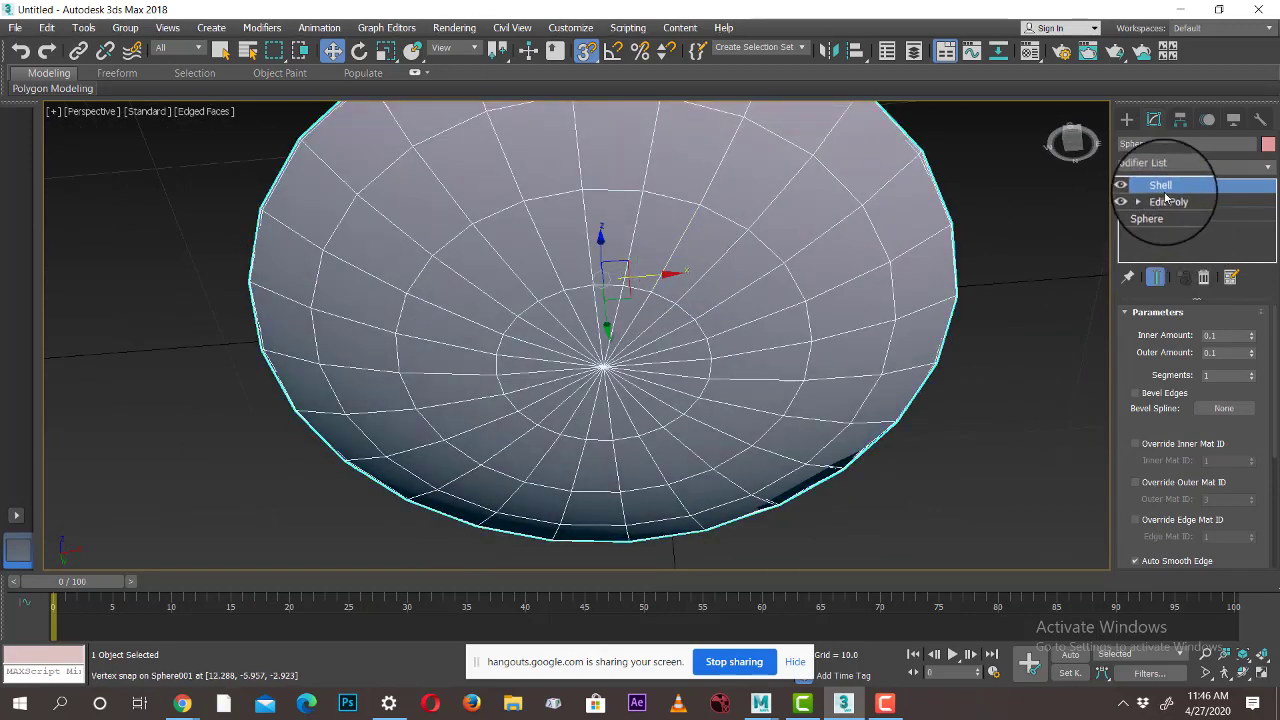
click(1127, 201)
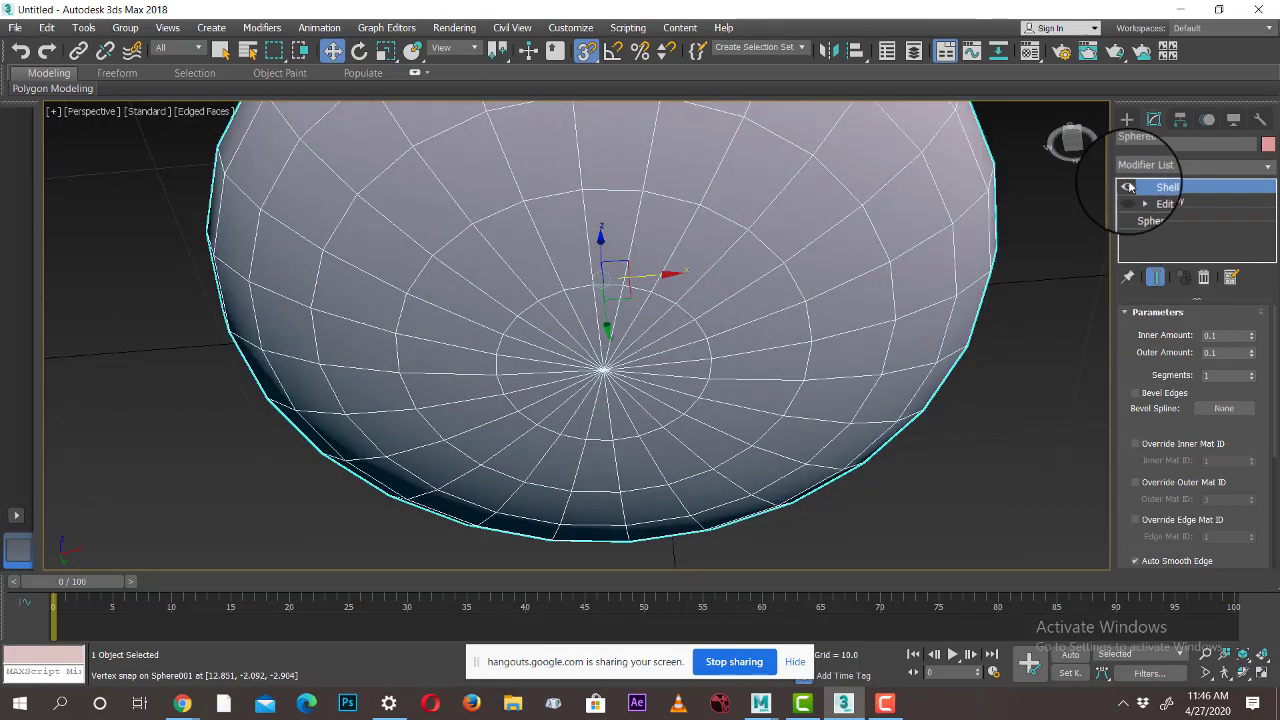
click(1127, 185)
scroll(871, 314, down, 5)
alt+middle_drag(871, 314, 868, 440)
key(z)
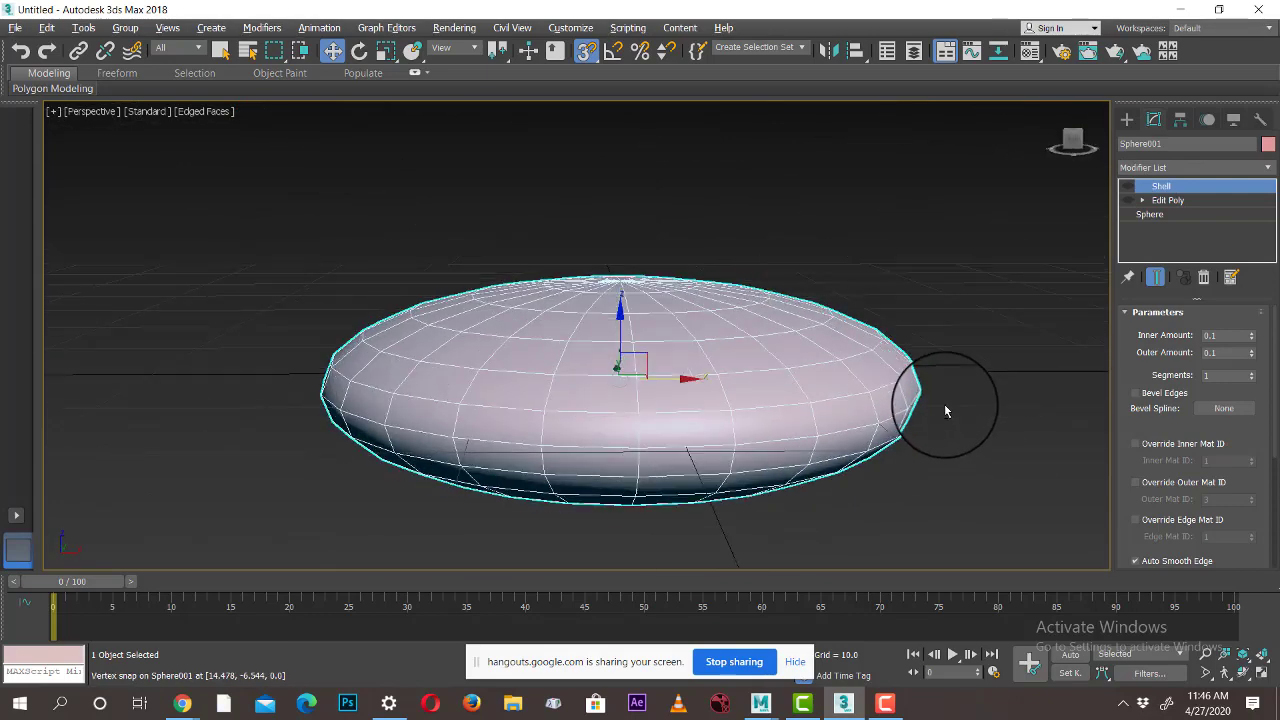
click(1130, 201)
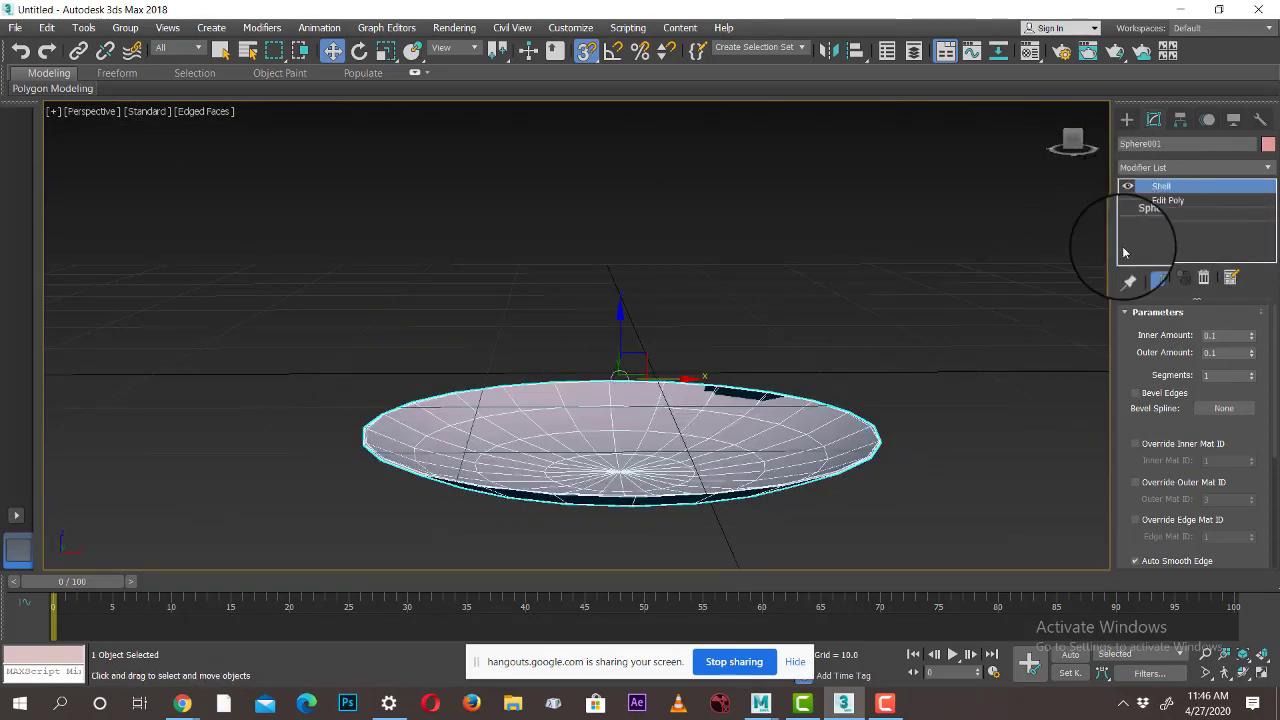
Add a second Edit Poly modifier above the Shell and switch to its Polygon level
click(1162, 167)
key(e)
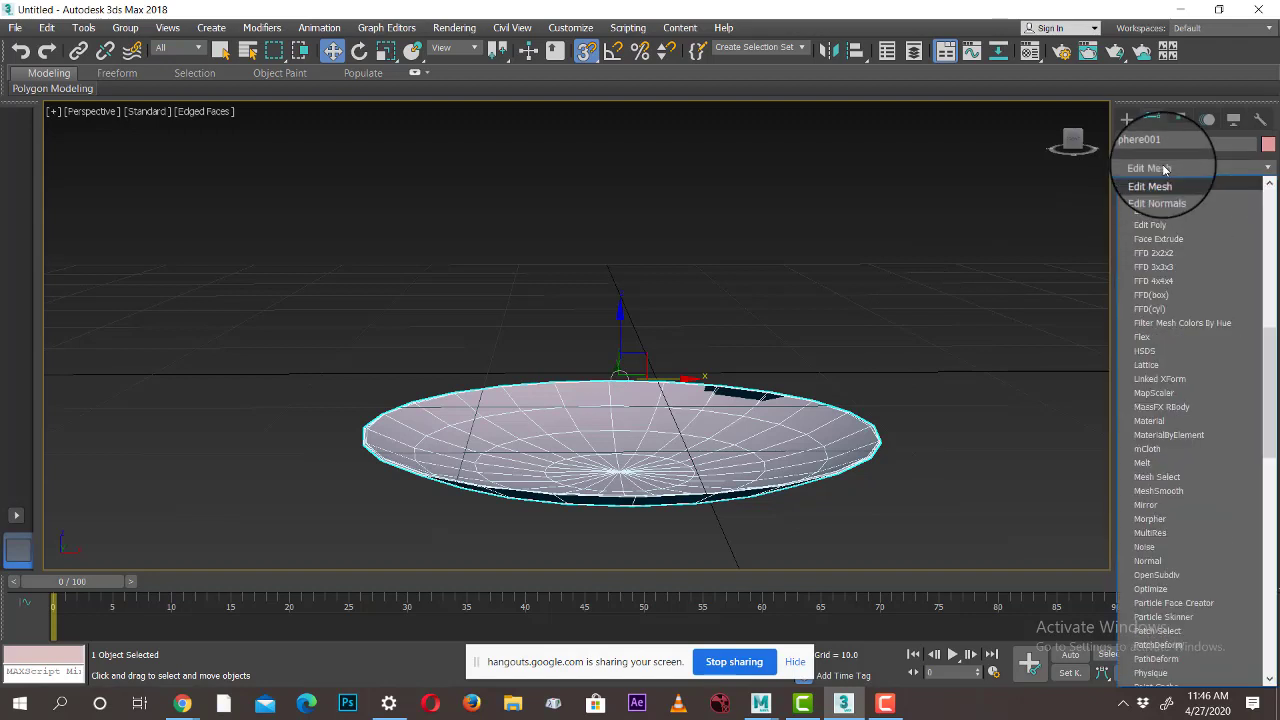
click(1160, 229)
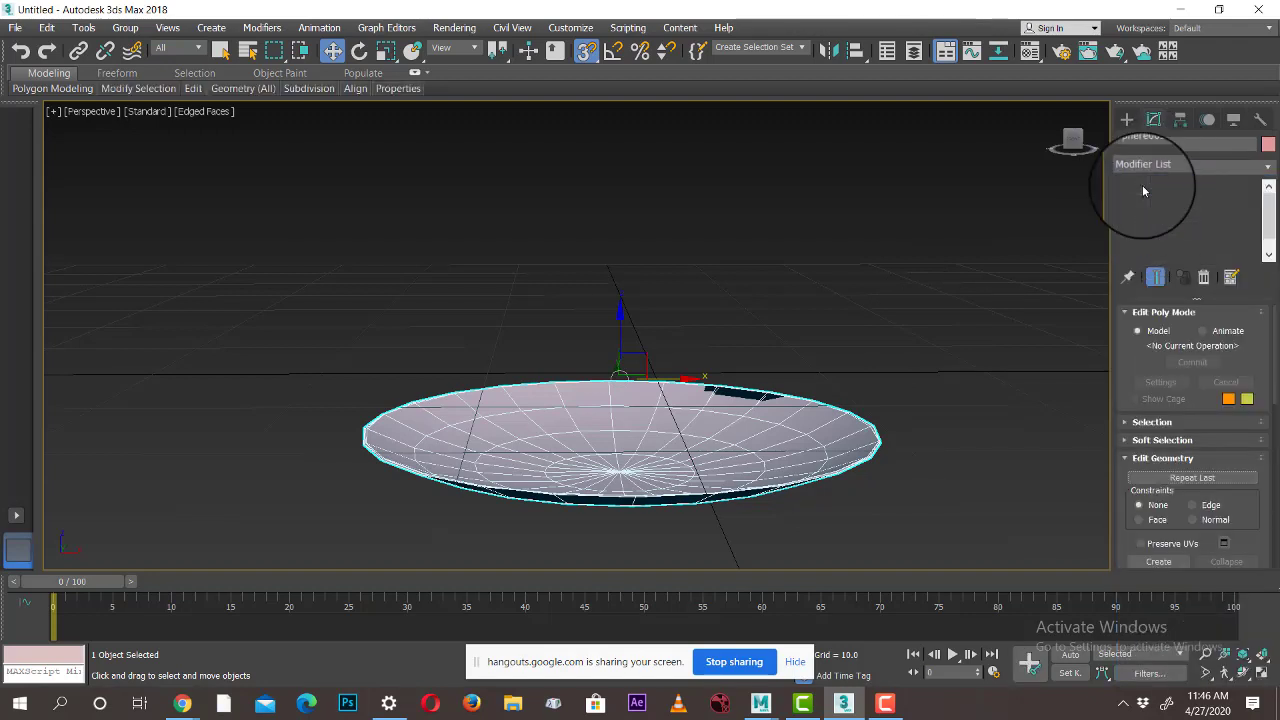
click(1142, 184)
click(1173, 242)
alt+middle_drag(783, 410, 757, 366)
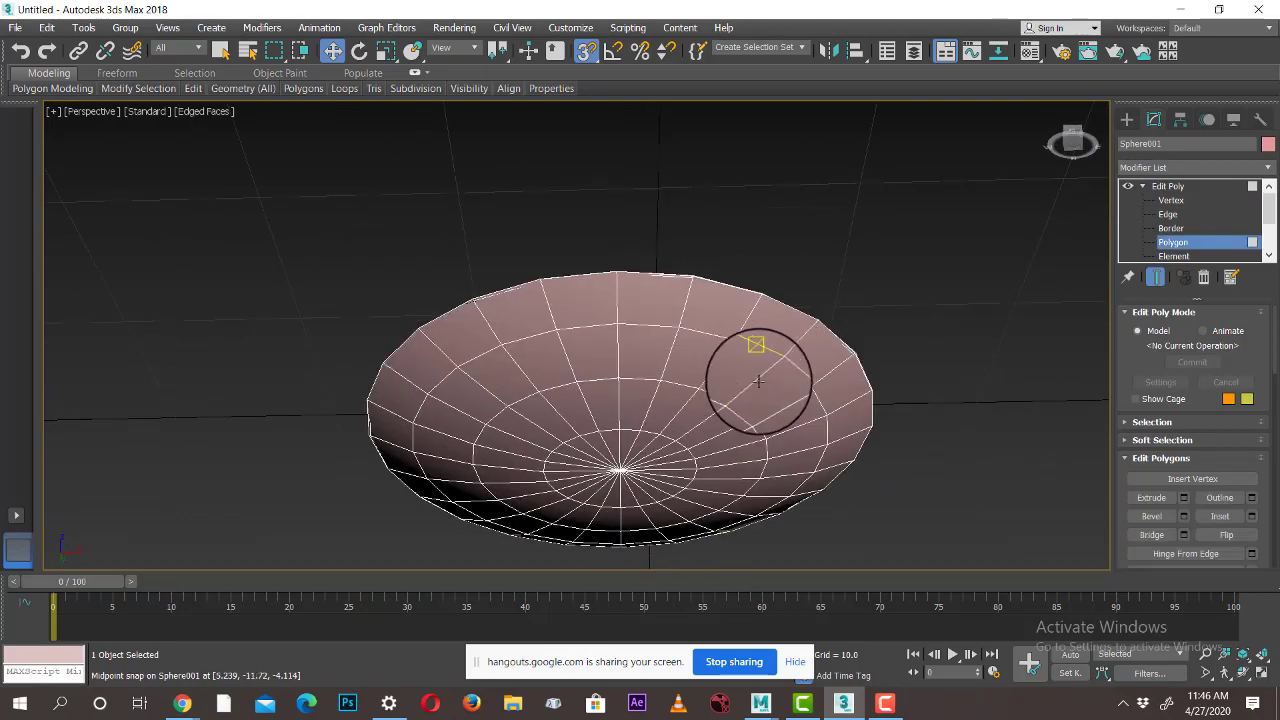
Select all the triangular polygons of the central ring on the dish's underside
scroll(729, 343, up, 5)
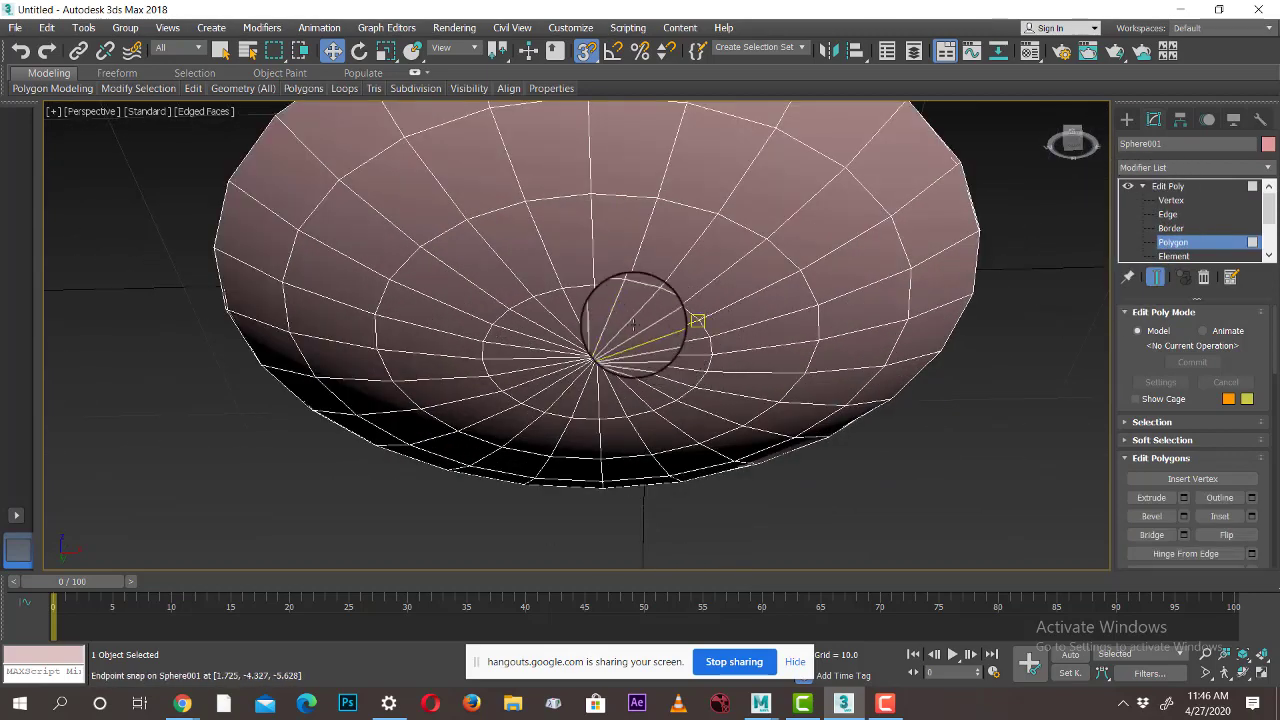
click(612, 316)
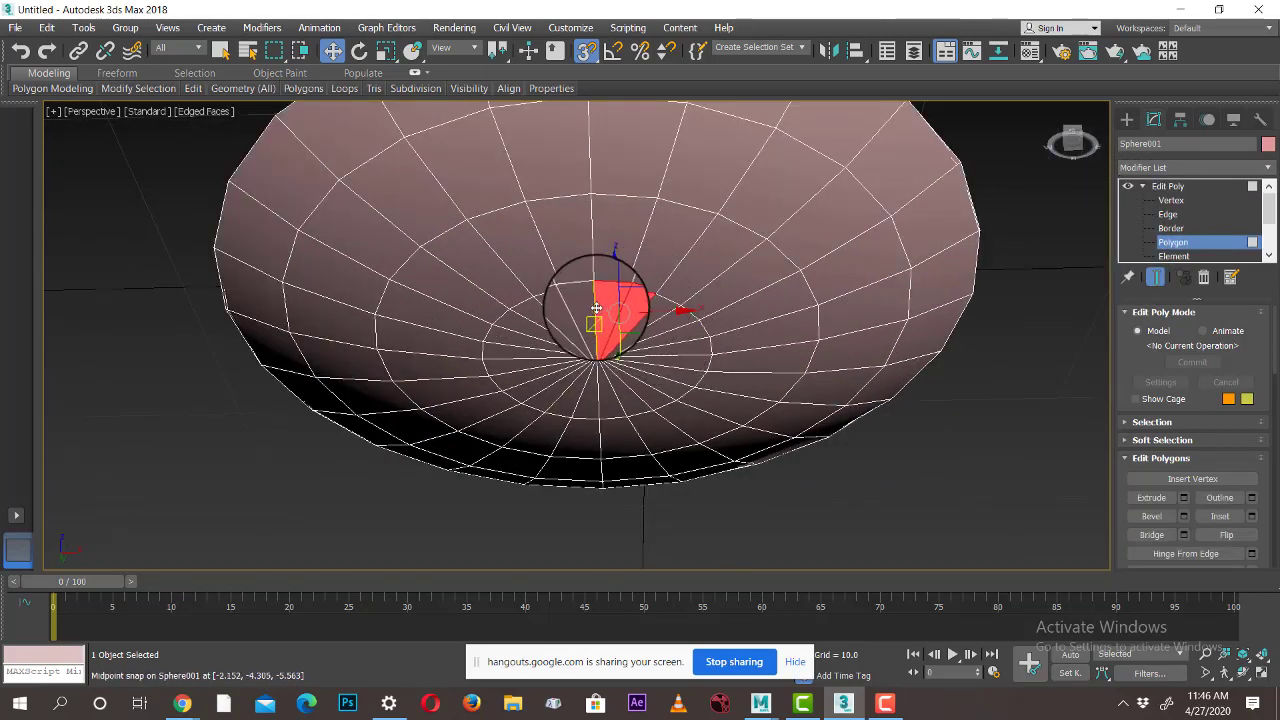
ctrl+click(578, 309)
ctrl+click(561, 315)
ctrl+click(547, 323)
ctrl+click(505, 320)
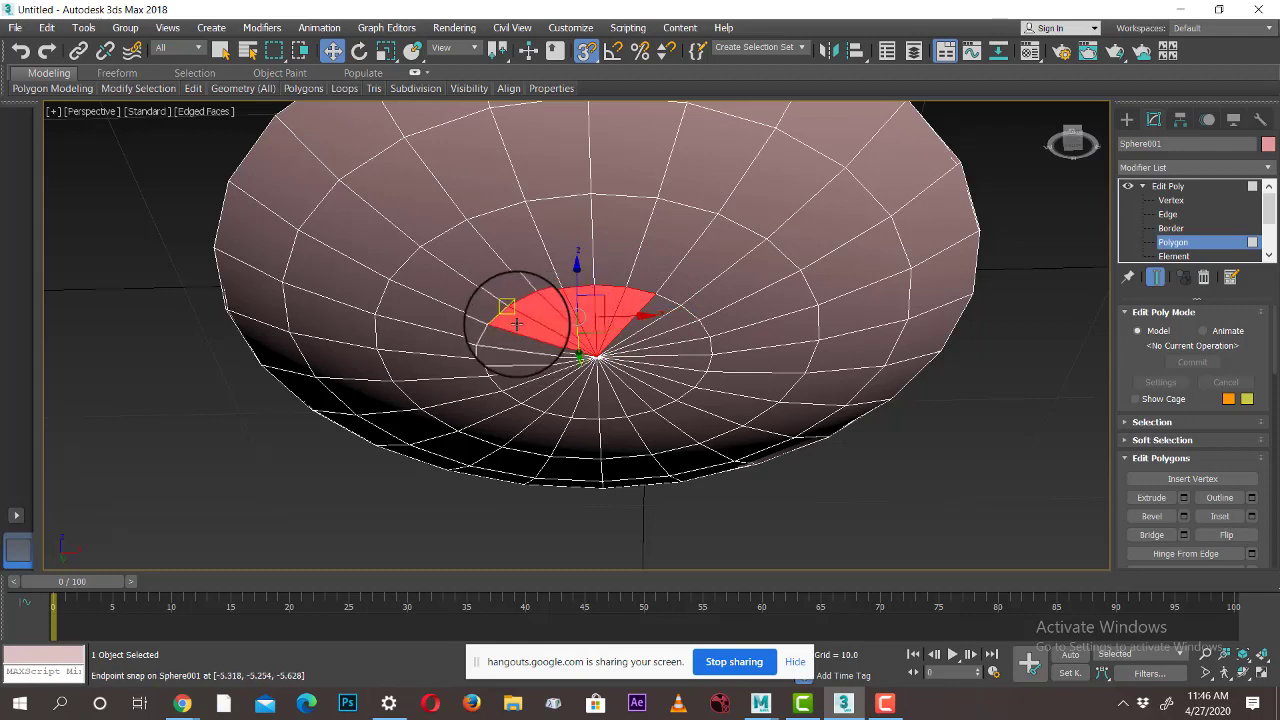
ctrl+click(508, 353)
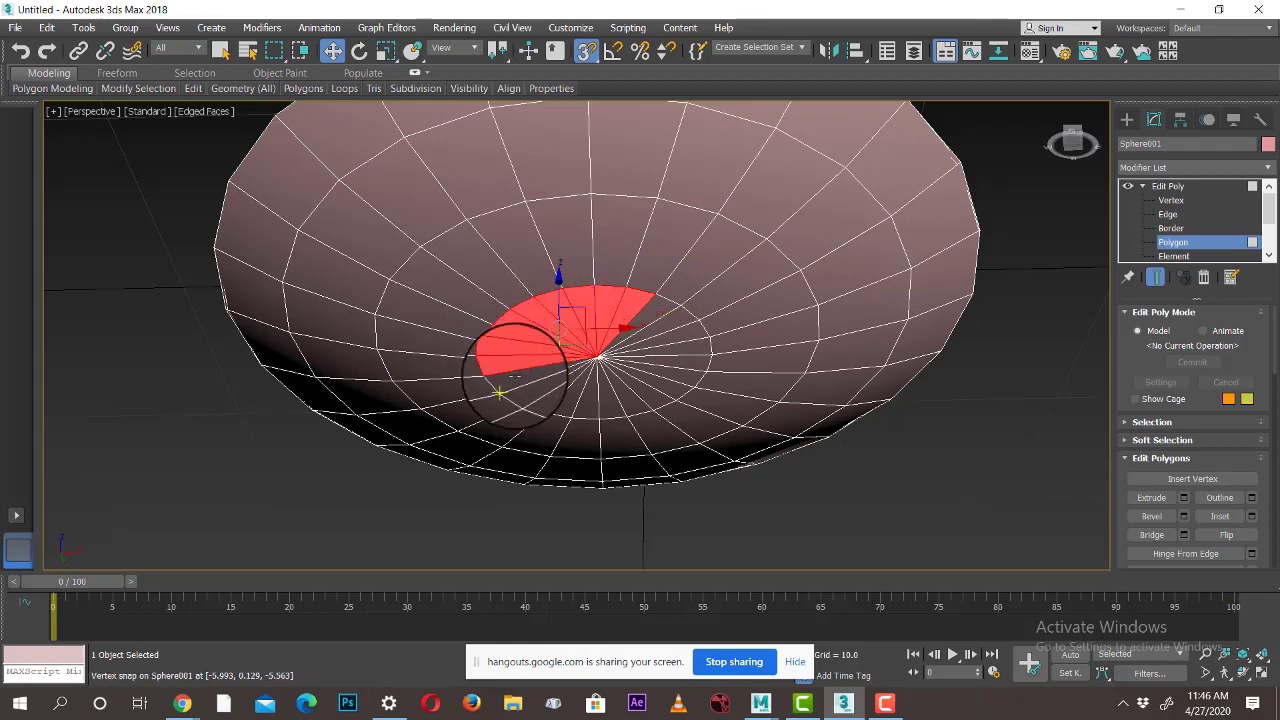
ctrl+click(548, 398)
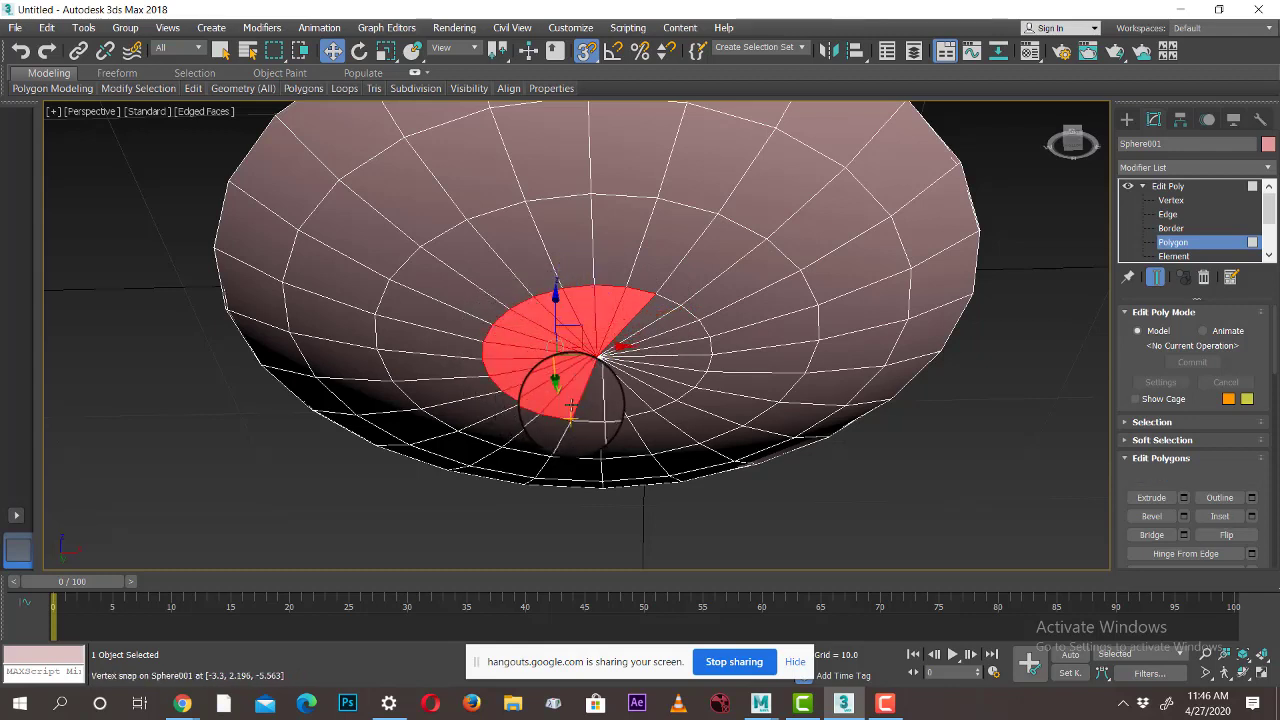
ctrl+click(600, 408)
ctrl+click(632, 399)
ctrl+click(646, 394)
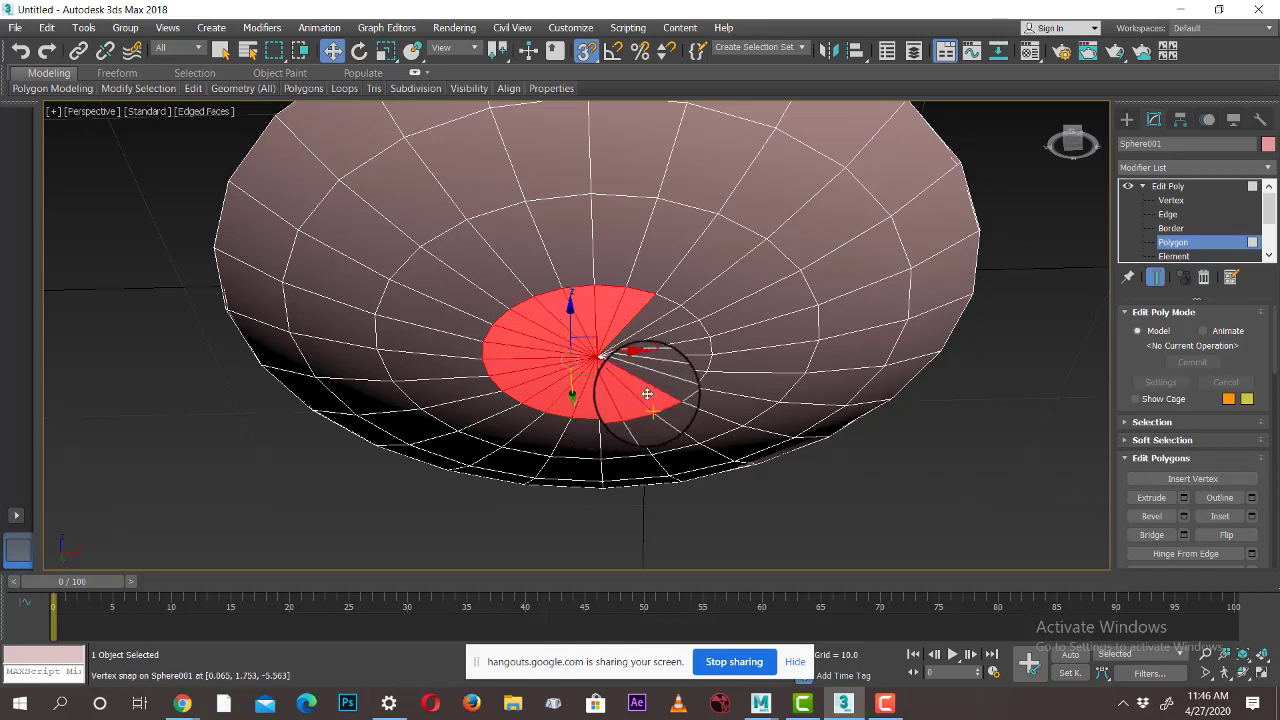
ctrl+click(664, 384)
ctrl+click(678, 371)
ctrl+click(692, 365)
ctrl+click(691, 345)
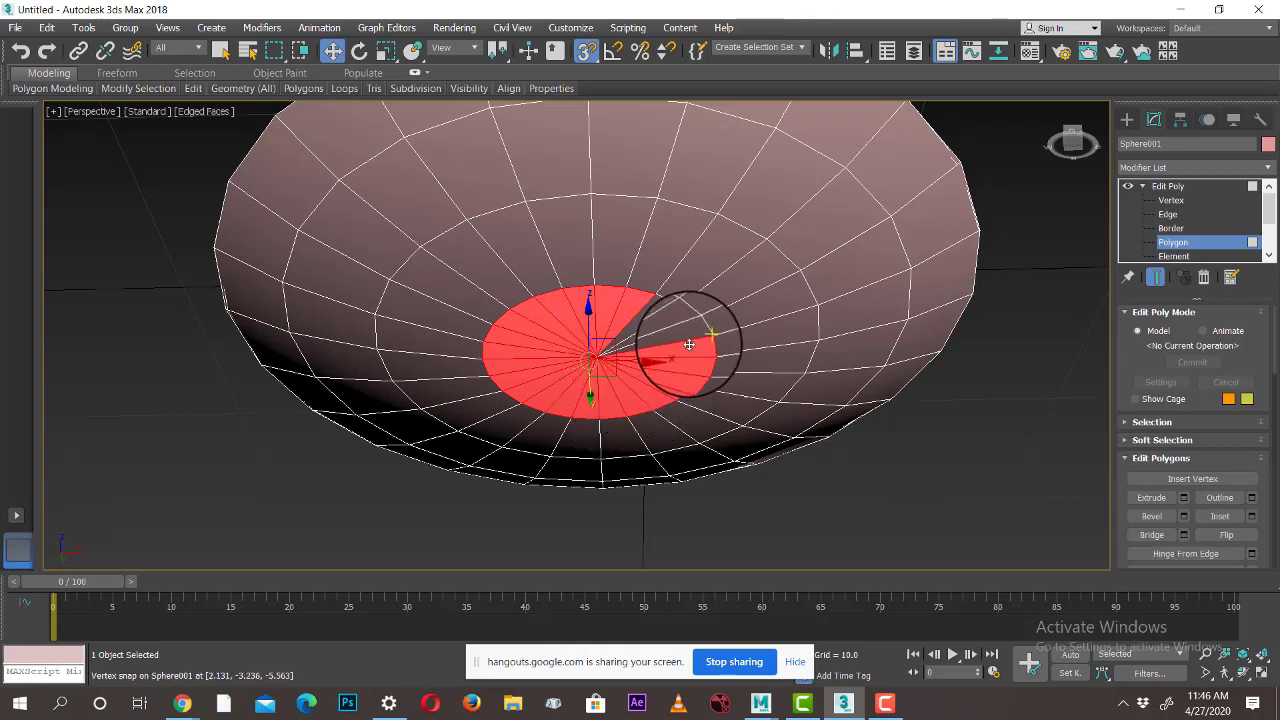
ctrl+click(682, 334)
ctrl+click(659, 312)
ctrl+click(676, 329)
Extrude the selected underside polygons a short distance downward as a foot for the dish, adjusting the height interactively
alt+middle_drag(763, 351, 737, 375)
click(1184, 497)
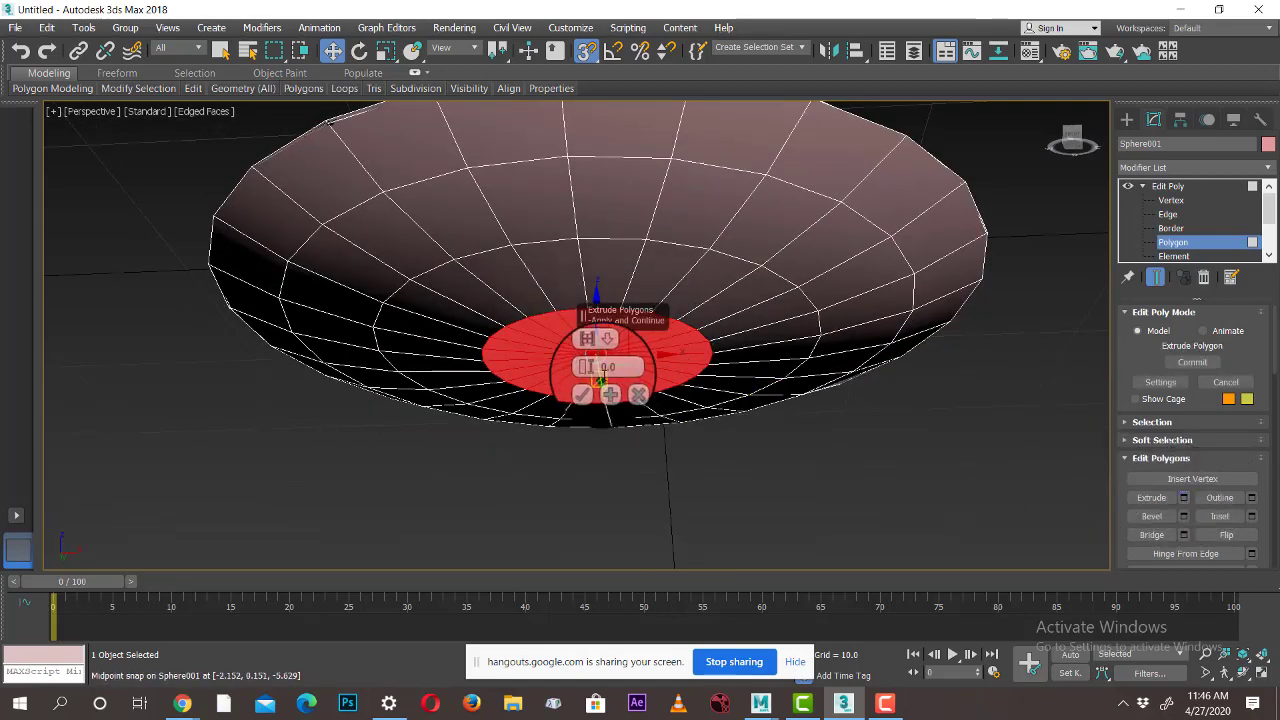
mouse_move(588, 368)
mouse_down()
mouse_move(588, 354)
mouse_move(588, 365)
mouse_up()
right_click(588, 367)
alt+middle_drag(829, 422, 841, 446)
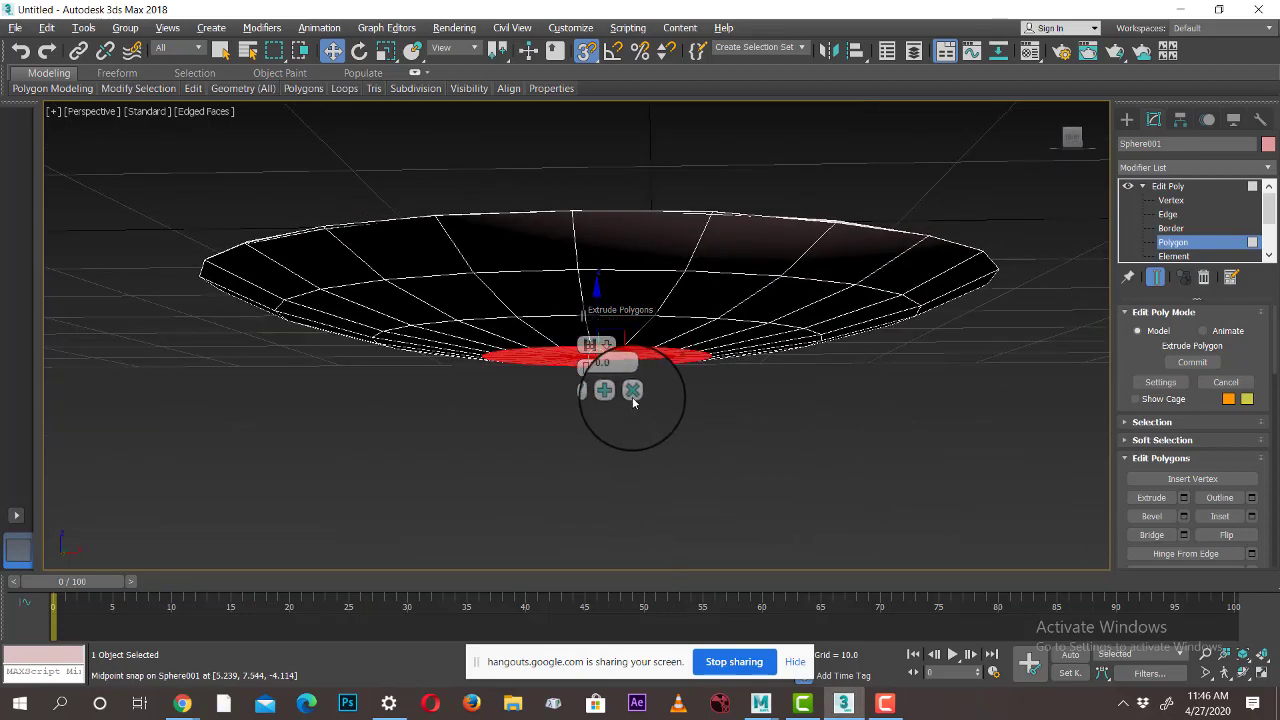
drag(588, 367, 590, 360)
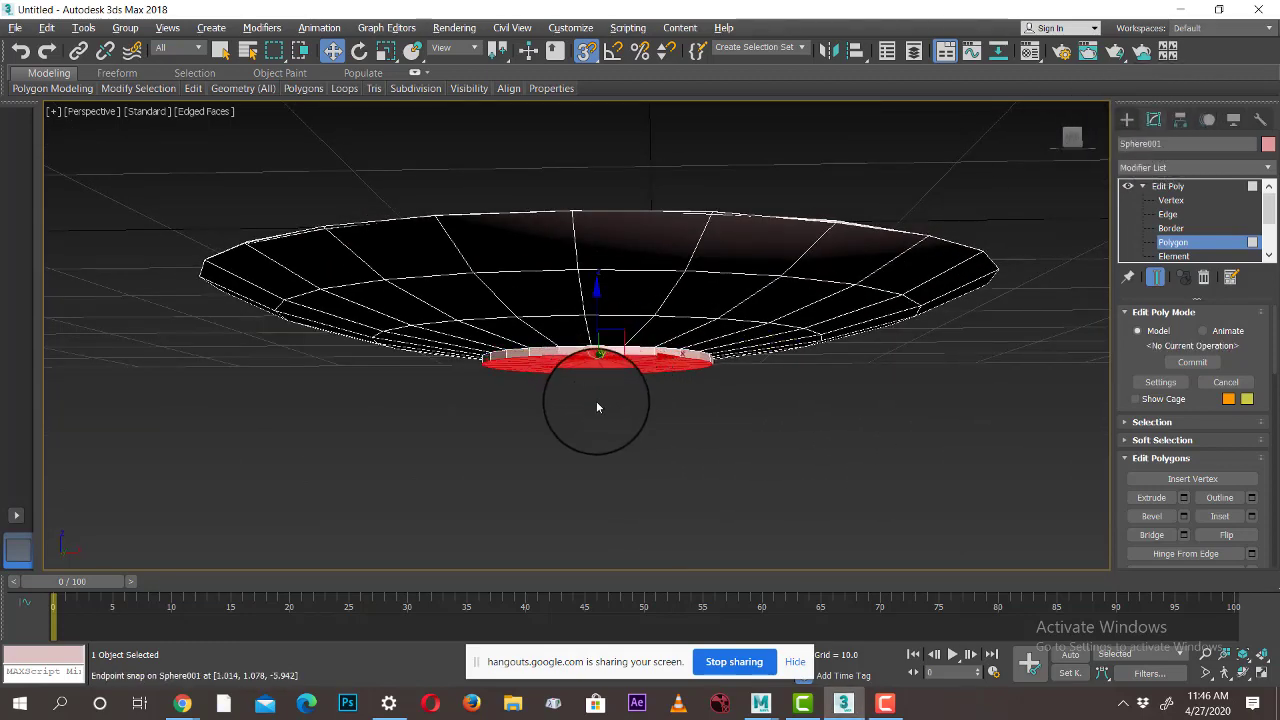
Leave polygon editing and scale the whole dish non-uniformly along its Z axis
click(1128, 119)
click(832, 366)
alt+middle_drag(832, 366, 843, 398)
click(778, 423)
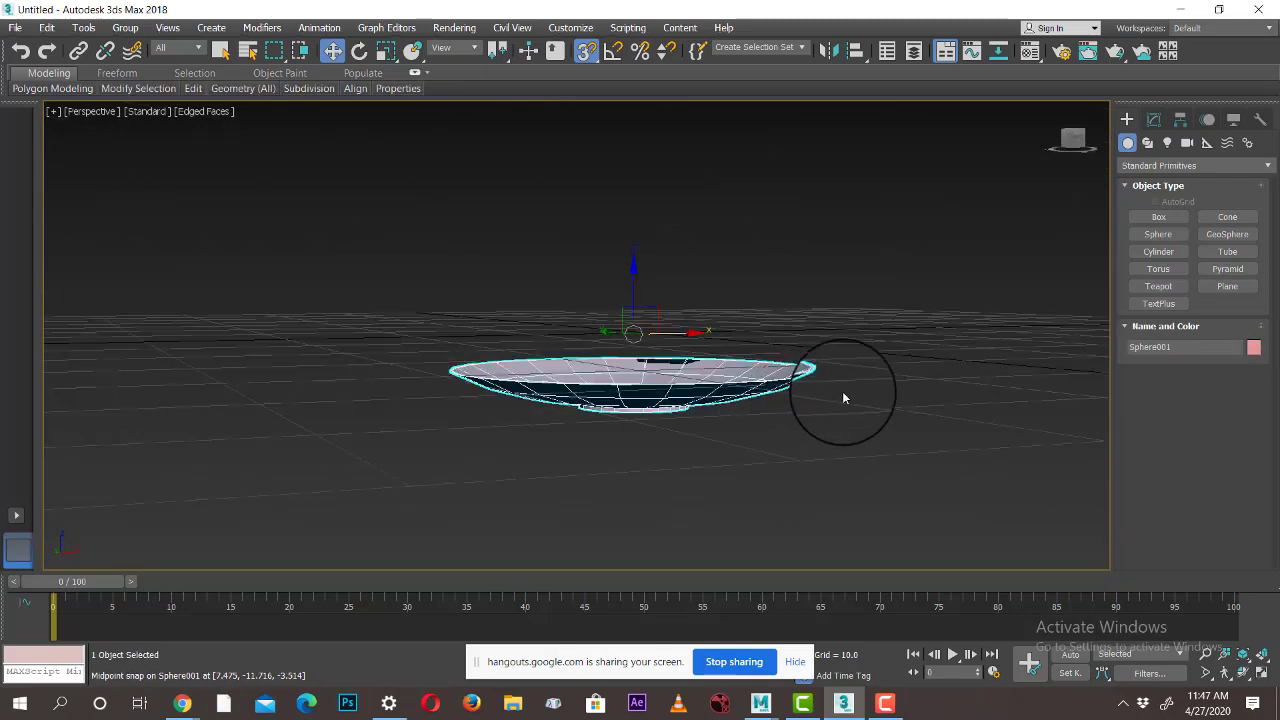
key(r)
alt+middle_drag(640, 277, 650, 323)
mouse_move(641, 251)
alt+middle_down()
mouse_move(757, 400)
mouse_move(751, 346)
mouse_move(676, 311)
mouse_move(646, 248)
alt+middle_up()
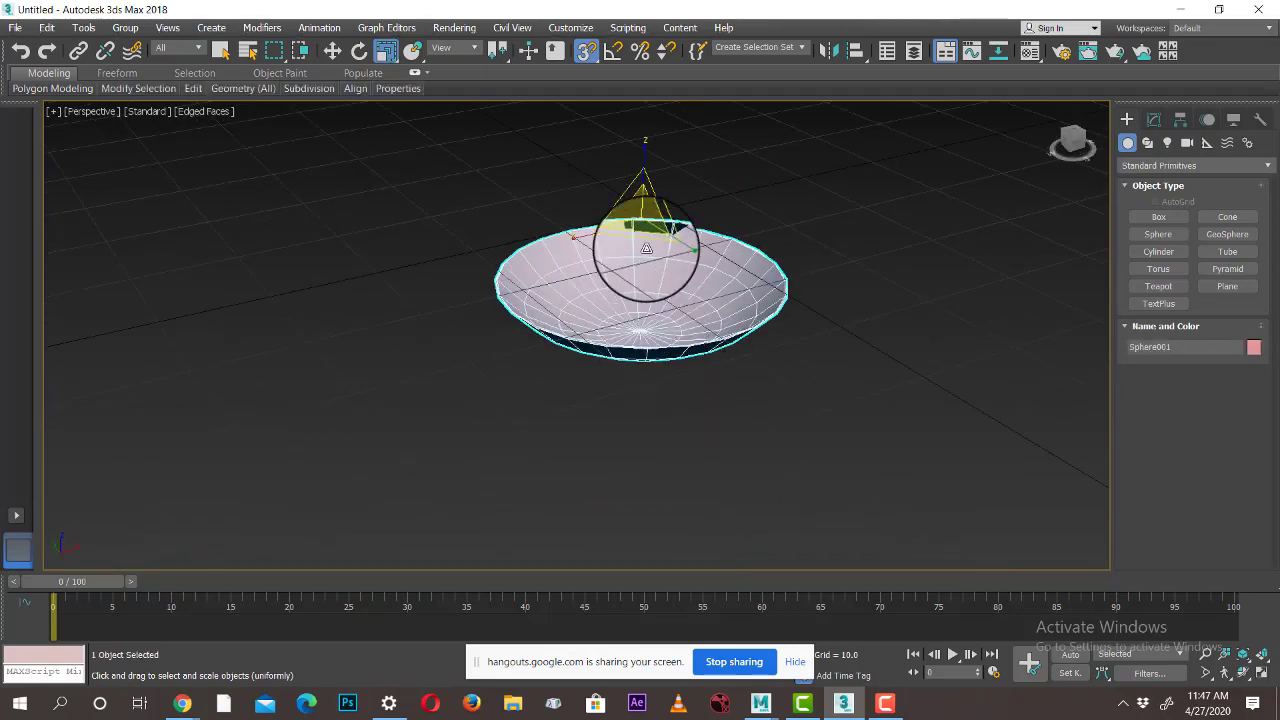
alt+middle_drag(645, 184, 633, 302)
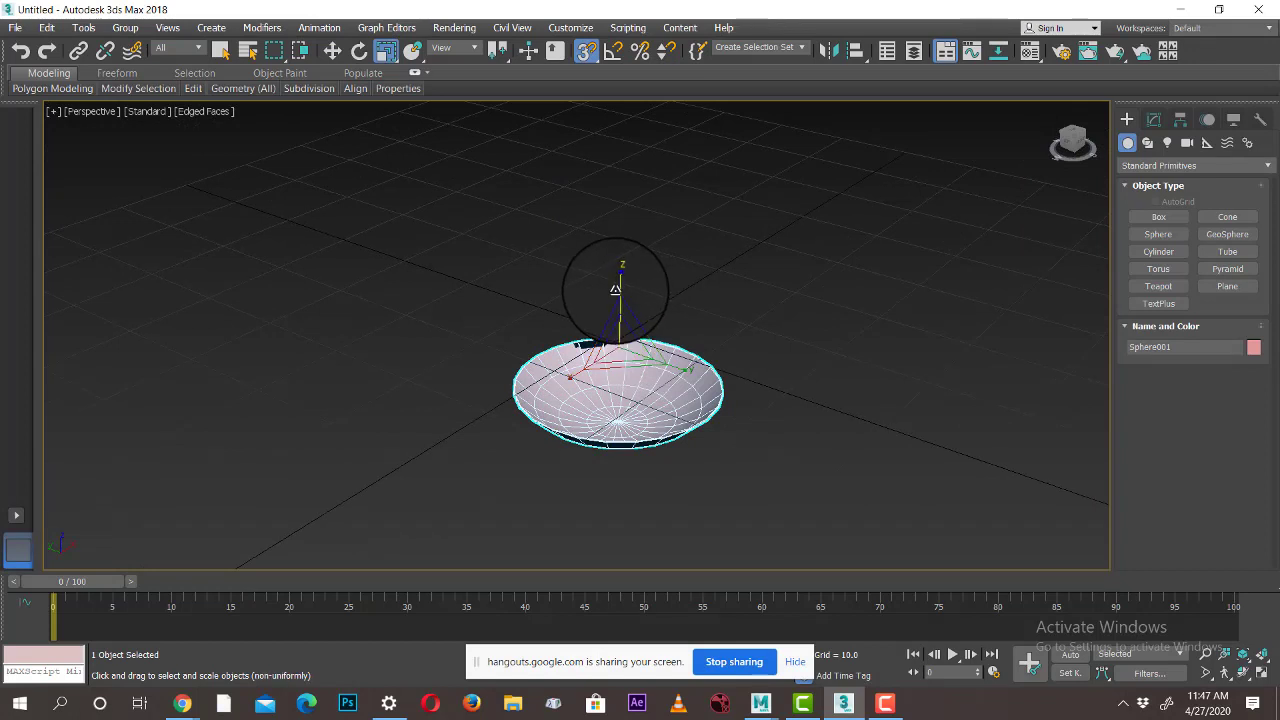
mouse_move(620, 286)
mouse_down()
mouse_move(620, 271)
mouse_move(620, 386)
mouse_move(623, 297)
mouse_move(638, 304)
mouse_up()
key(w)
scroll(717, 360, up, 4)
alt+middle_drag(654, 374, 855, 315)
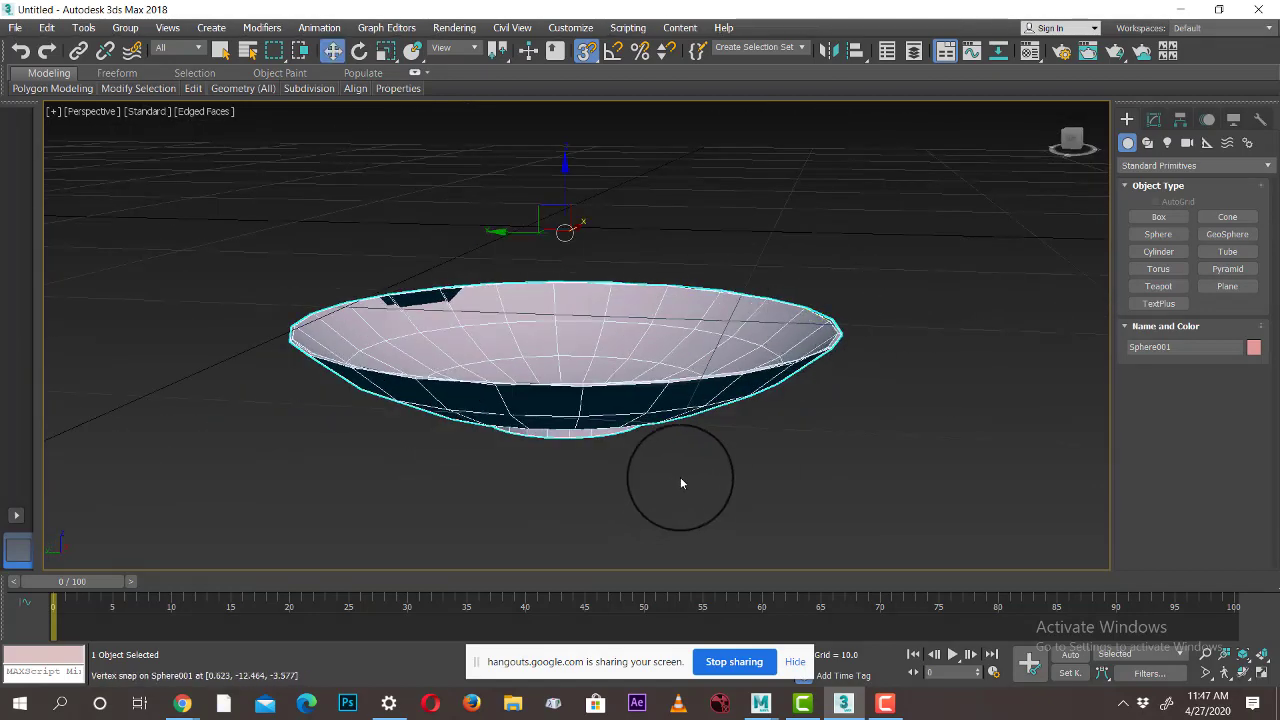
Delete the dish and create a new sphere with a radius of about 13.6 near the grid's centre
key(Delete)
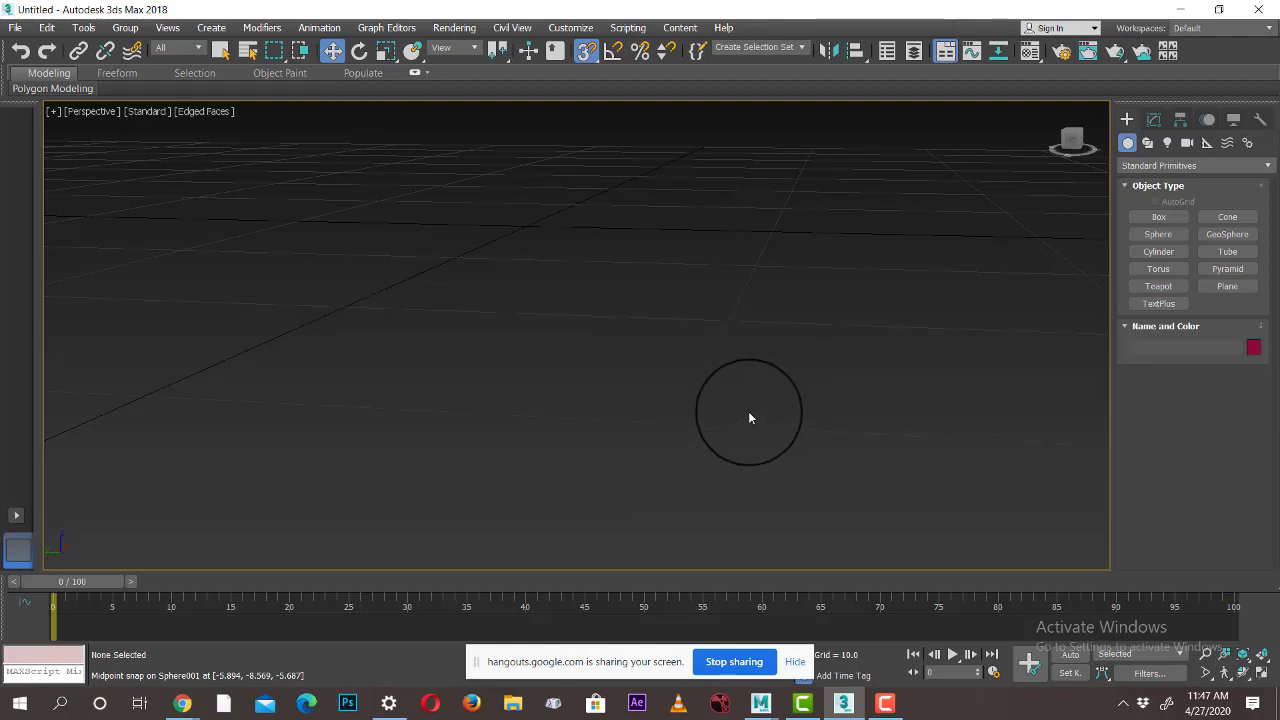
key(z)
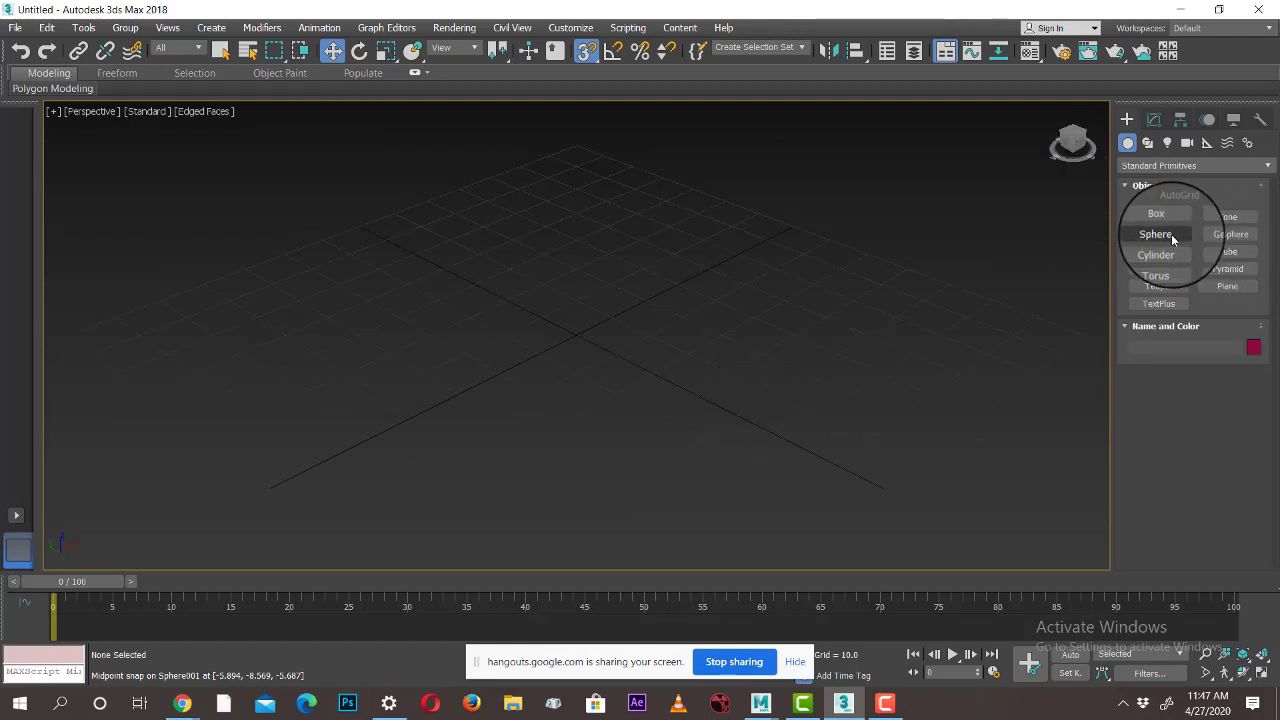
click(1159, 233)
drag(586, 346, 655, 395)
right_click(732, 440)
Add an Edit Poly modifier to the new sphere and switch to its Polygon level
click(1155, 120)
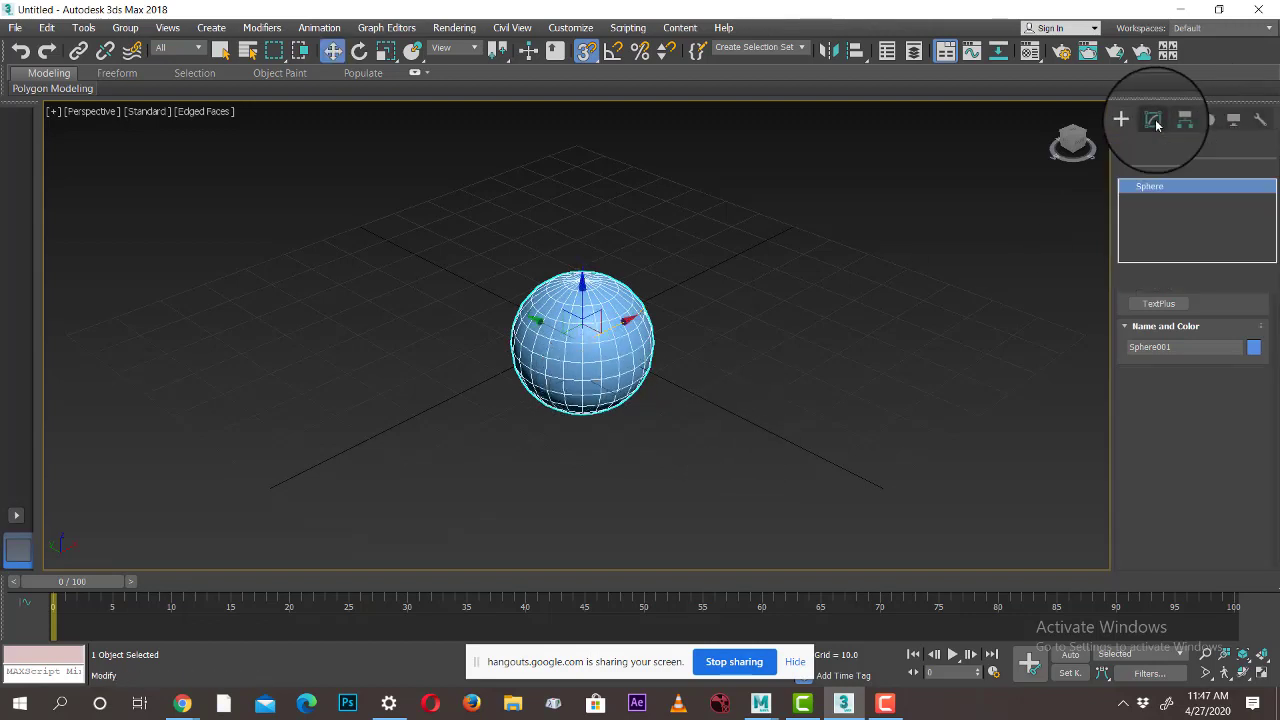
scroll(762, 320, up, 3)
middle_drag(761, 325, 821, 327)
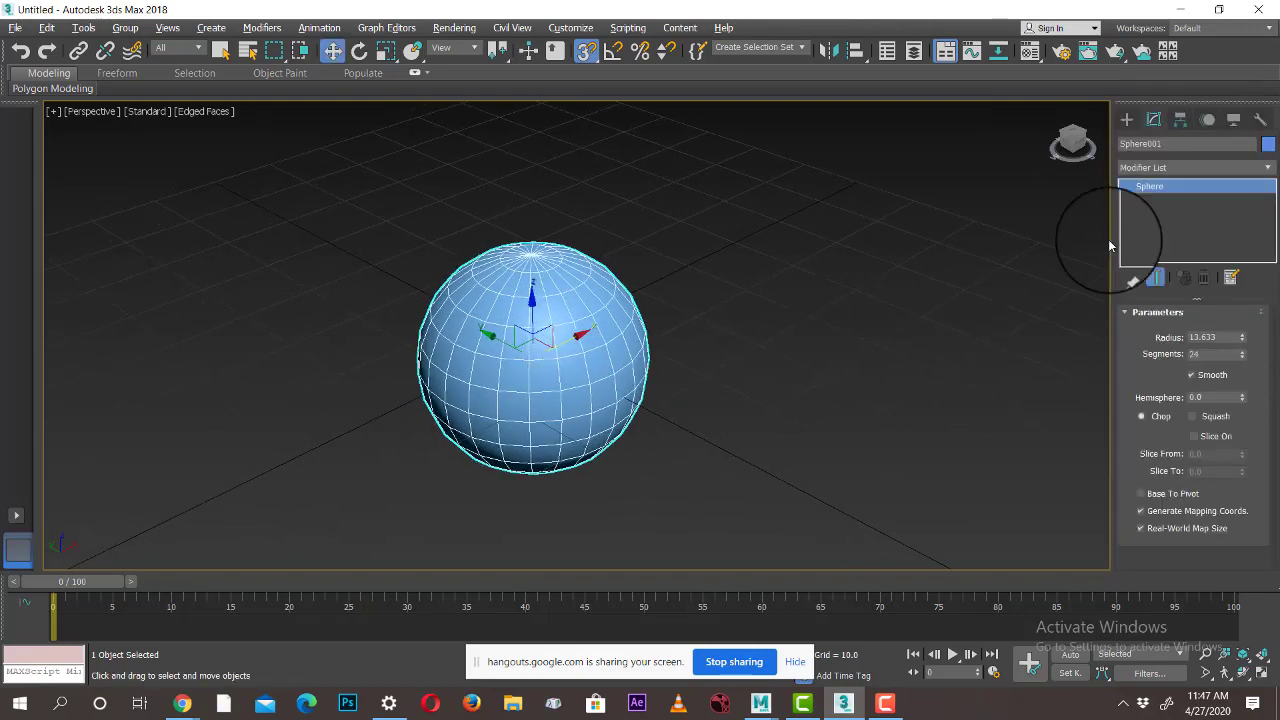
click(1181, 170)
scroll(1180, 200, down, 10)
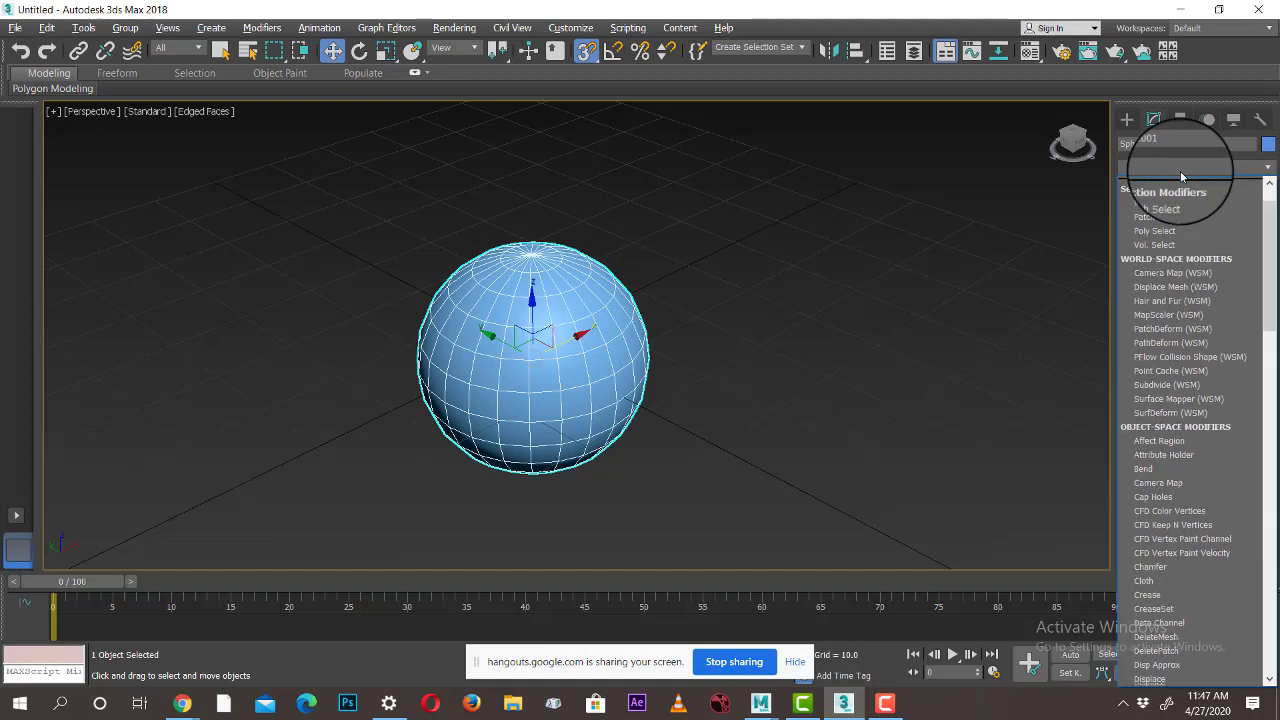
click(1172, 228)
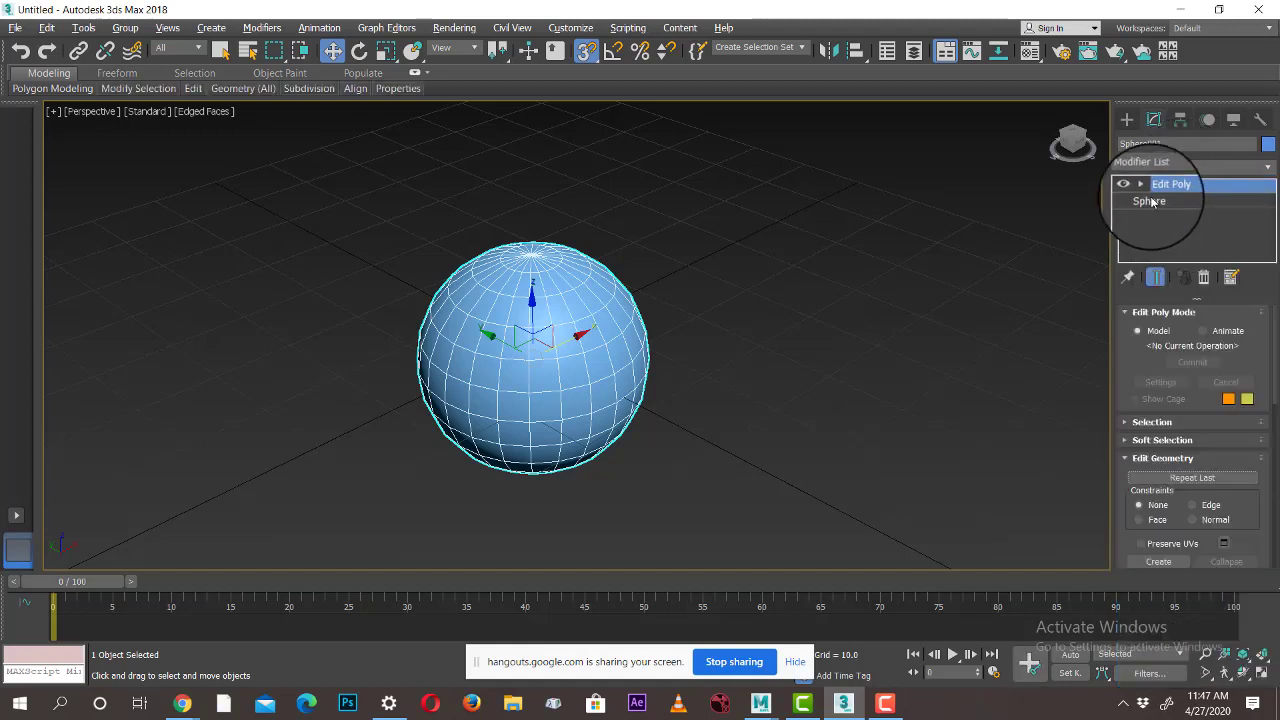
click(1142, 186)
click(1173, 242)
Select the upper half of the sphere's polygons in the Left view and delete them
key(alt+w)
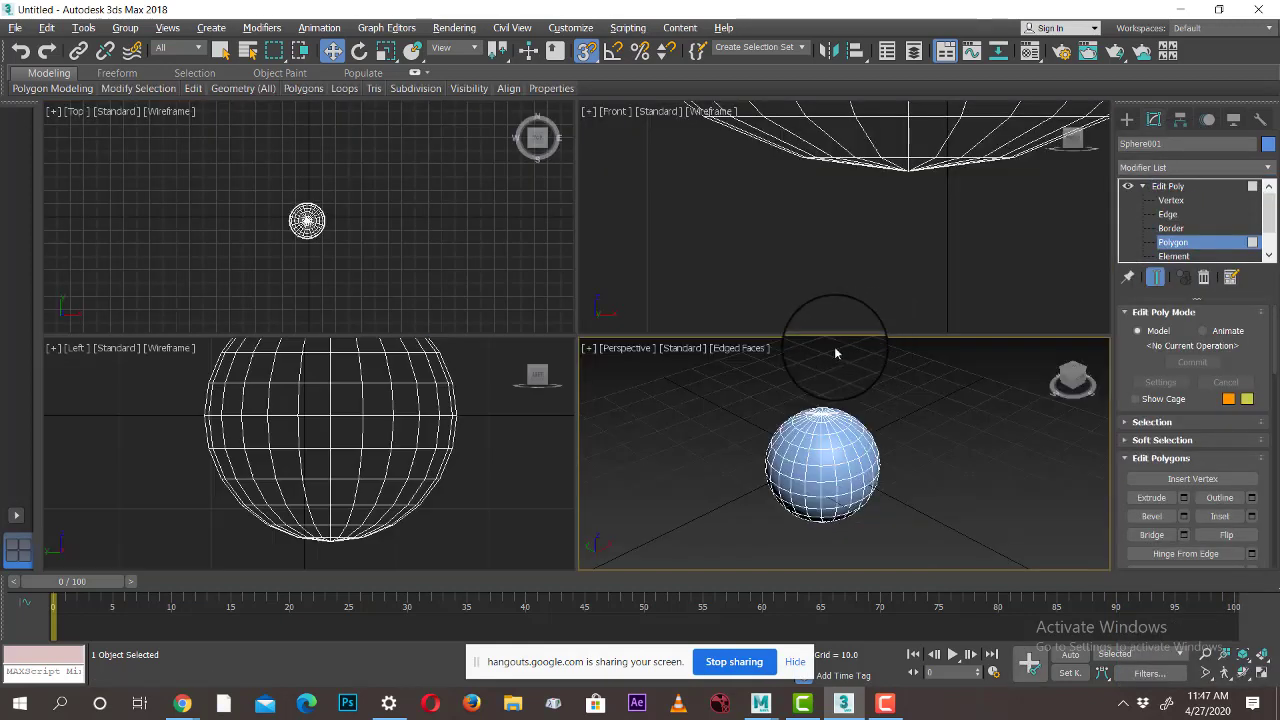
right_click(443, 437)
key(alt+w)
scroll(558, 466, up, 3)
scroll(558, 466, down, 3)
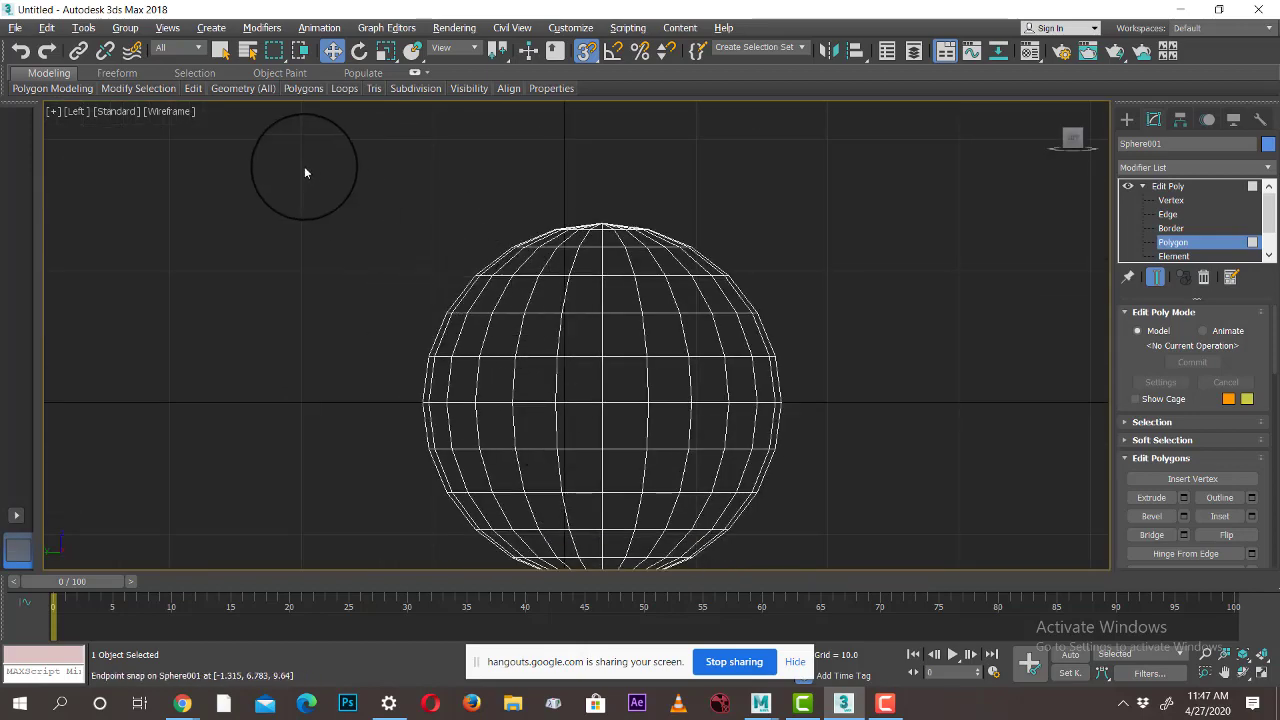
drag(303, 165, 913, 392)
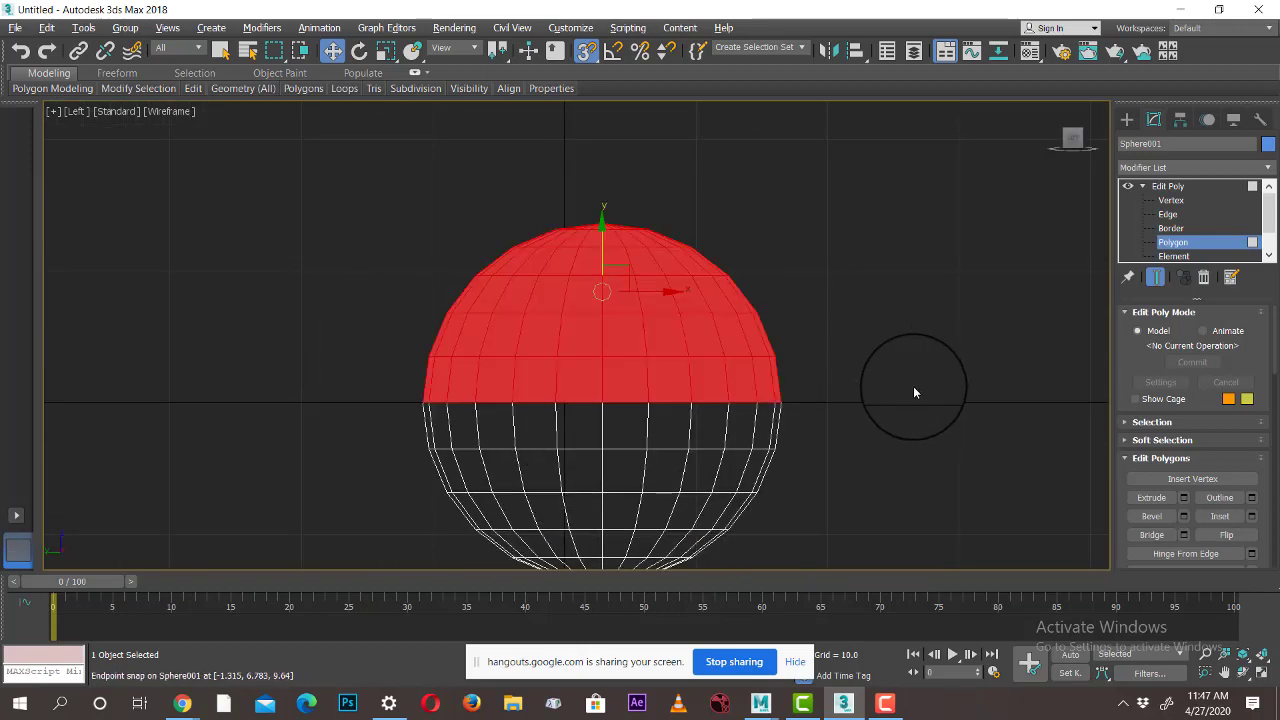
key(Delete)
Leave polygon editing and flatten the half sphere in the Perspective view by scaling it down along Z
key(alt+w)
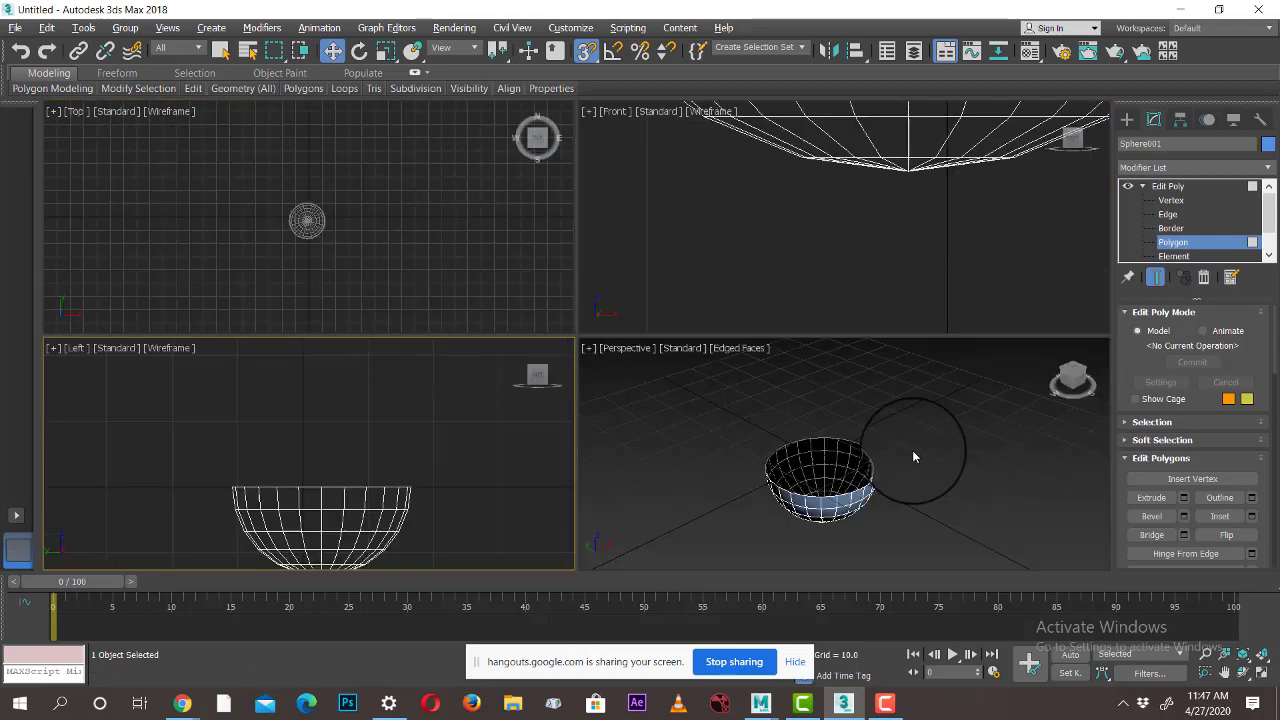
right_click(913, 456)
key(alt+w)
alt+middle_drag(860, 423, 815, 350)
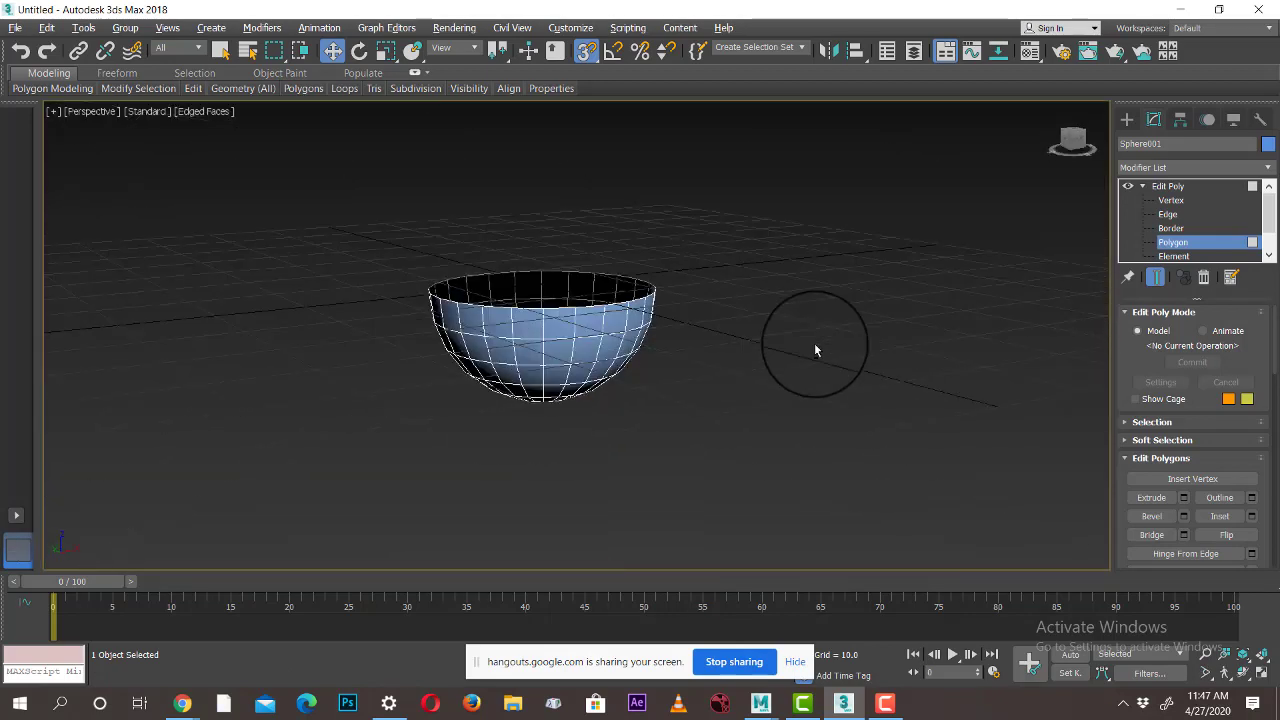
click(1127, 119)
alt+middle_drag(1041, 177, 766, 373)
scroll(673, 372, up, 3)
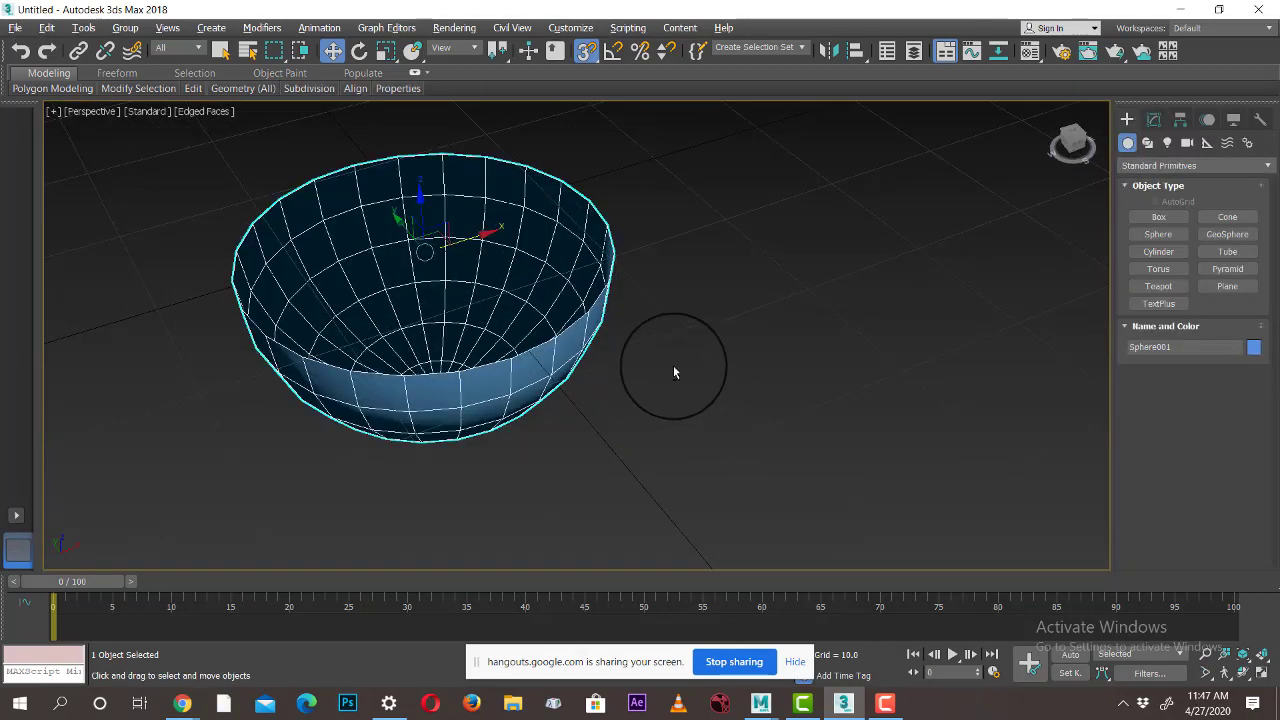
key(r)
drag(423, 245, 423, 218)
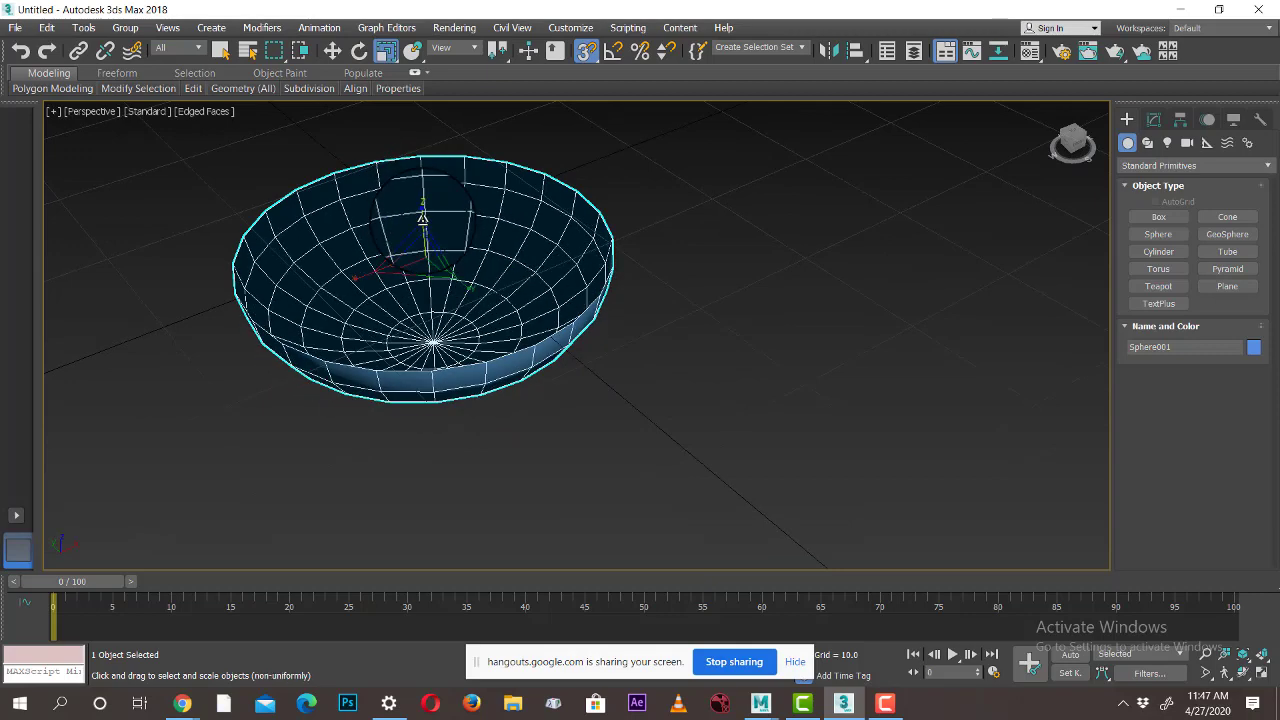
Select the bowl's whole open rim at the Border level of Edit Poly with the Move tool active
alt+middle_drag(517, 331, 751, 371)
alt+middle_drag(825, 467, 1040, 470)
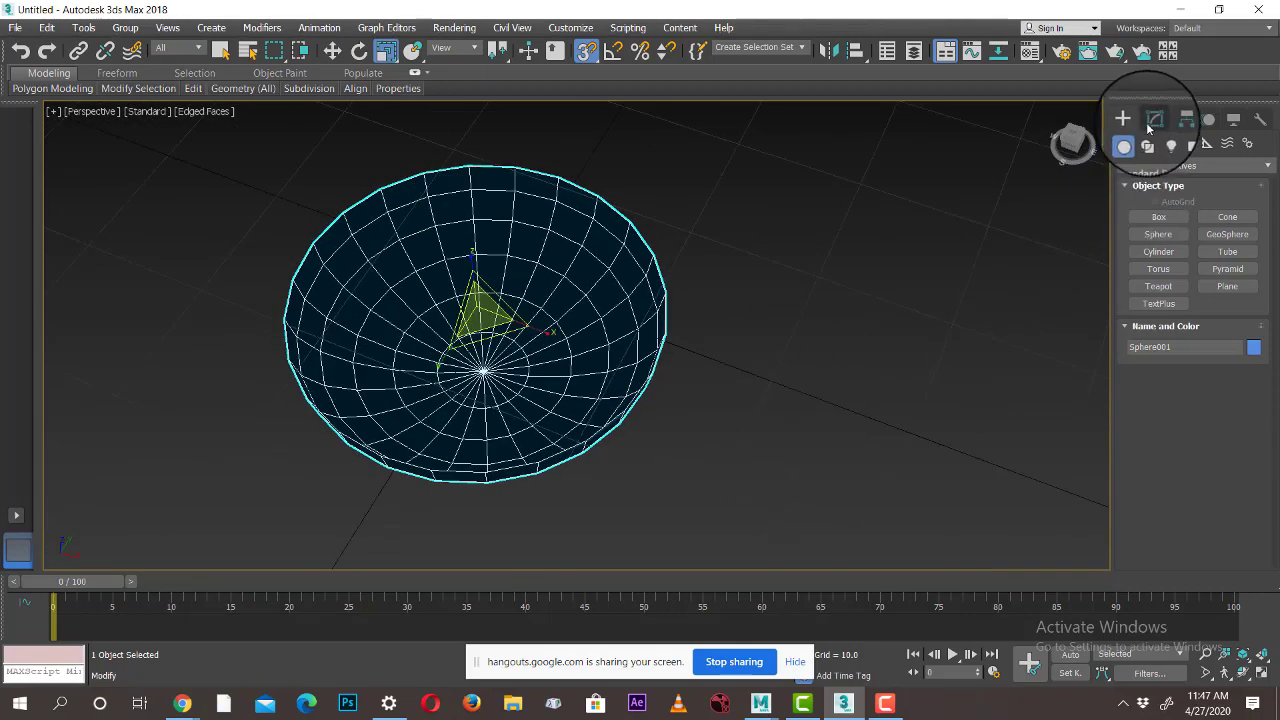
click(1153, 119)
middle_drag(697, 309, 853, 338)
scroll(781, 328, up, 3)
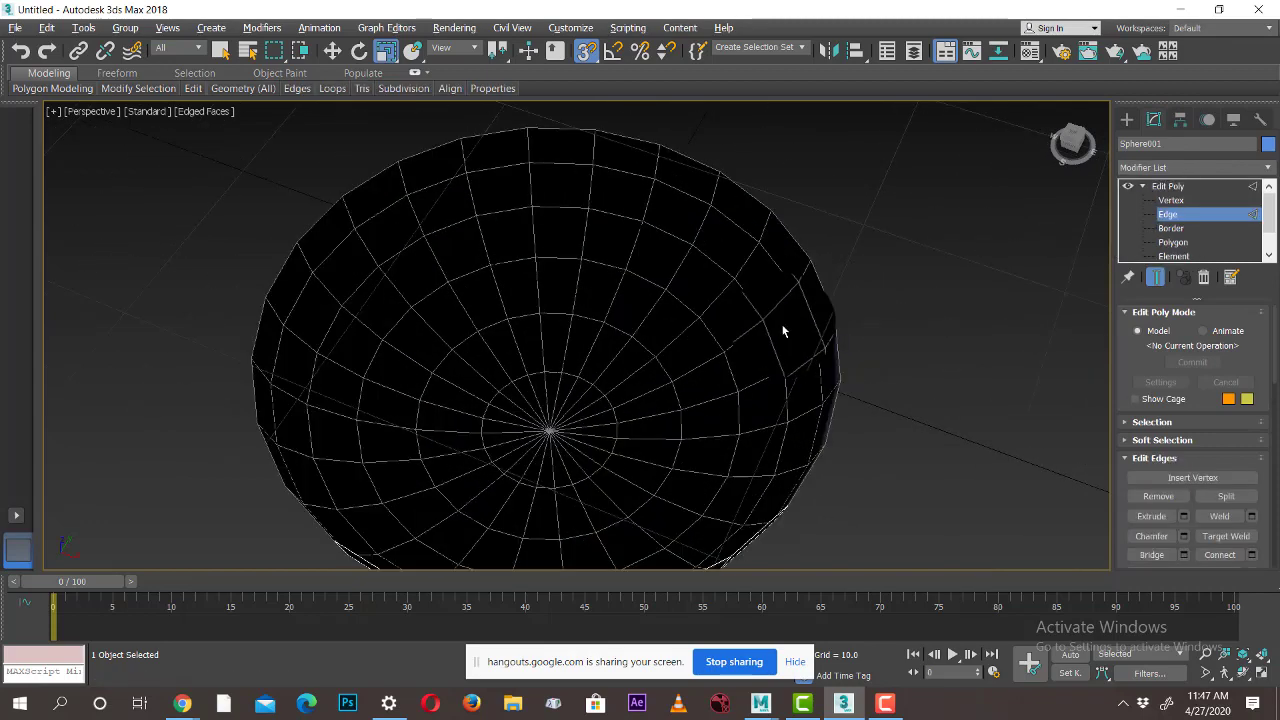
click(777, 227)
key(w)
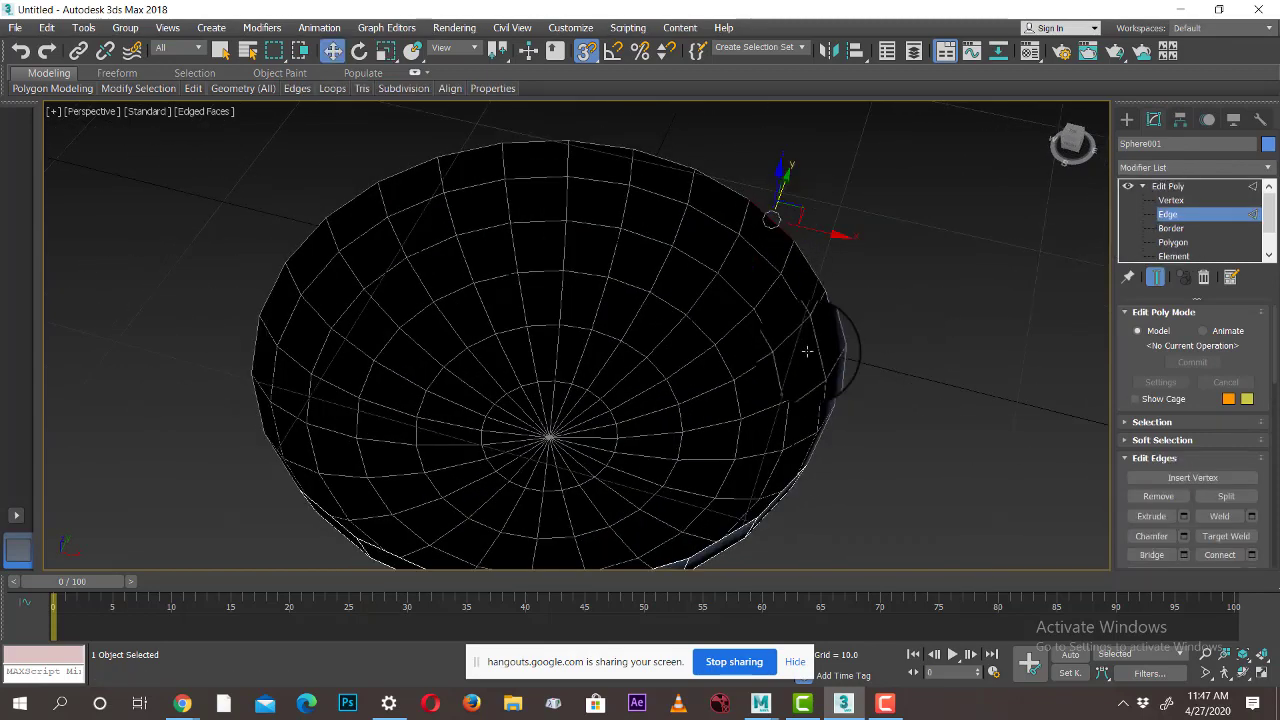
alt+middle_drag(808, 351, 797, 346)
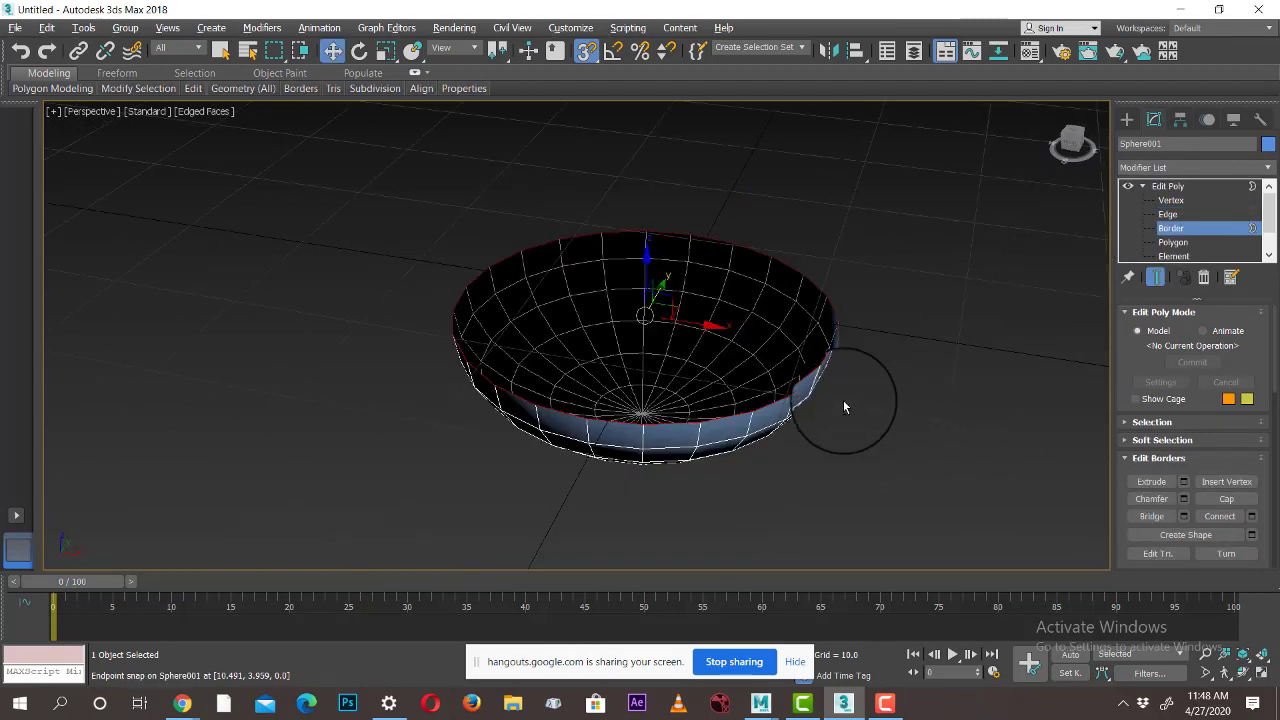
Try raising the rim border far up along Z to form tall straight walls, and undo the move
alt+middle_drag(843, 406, 670, 283)
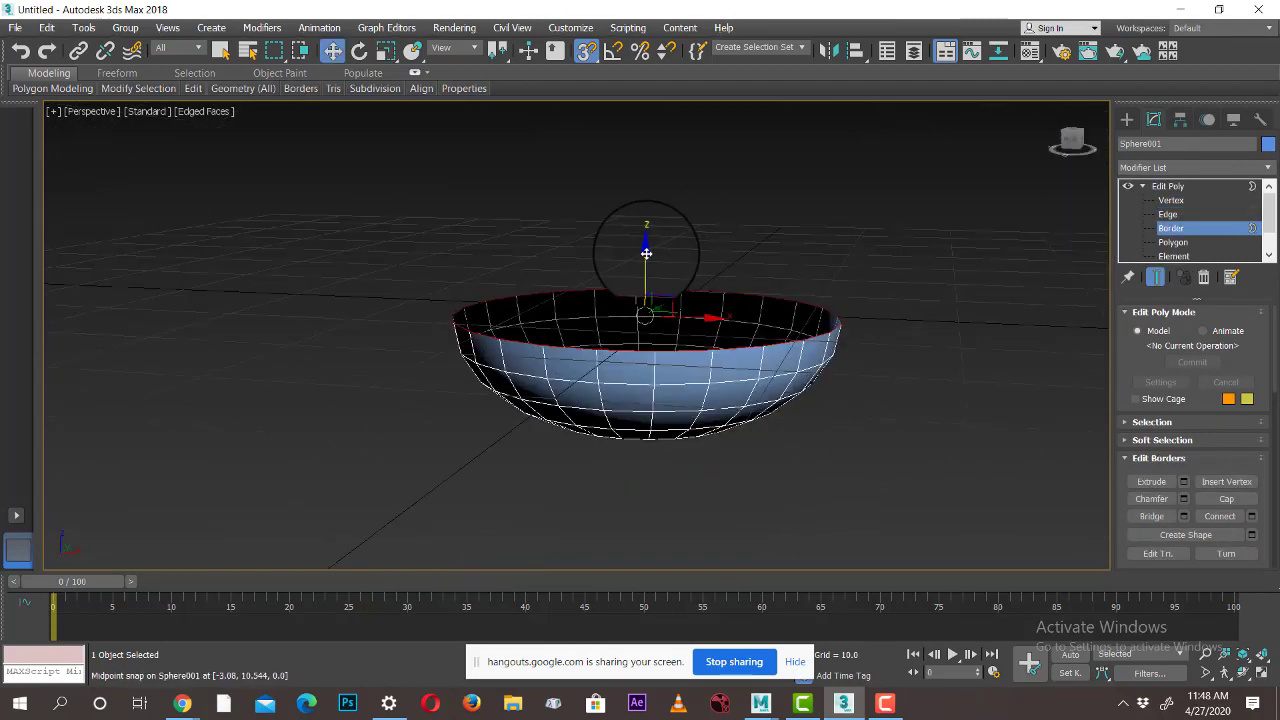
drag(648, 256, 666, 157)
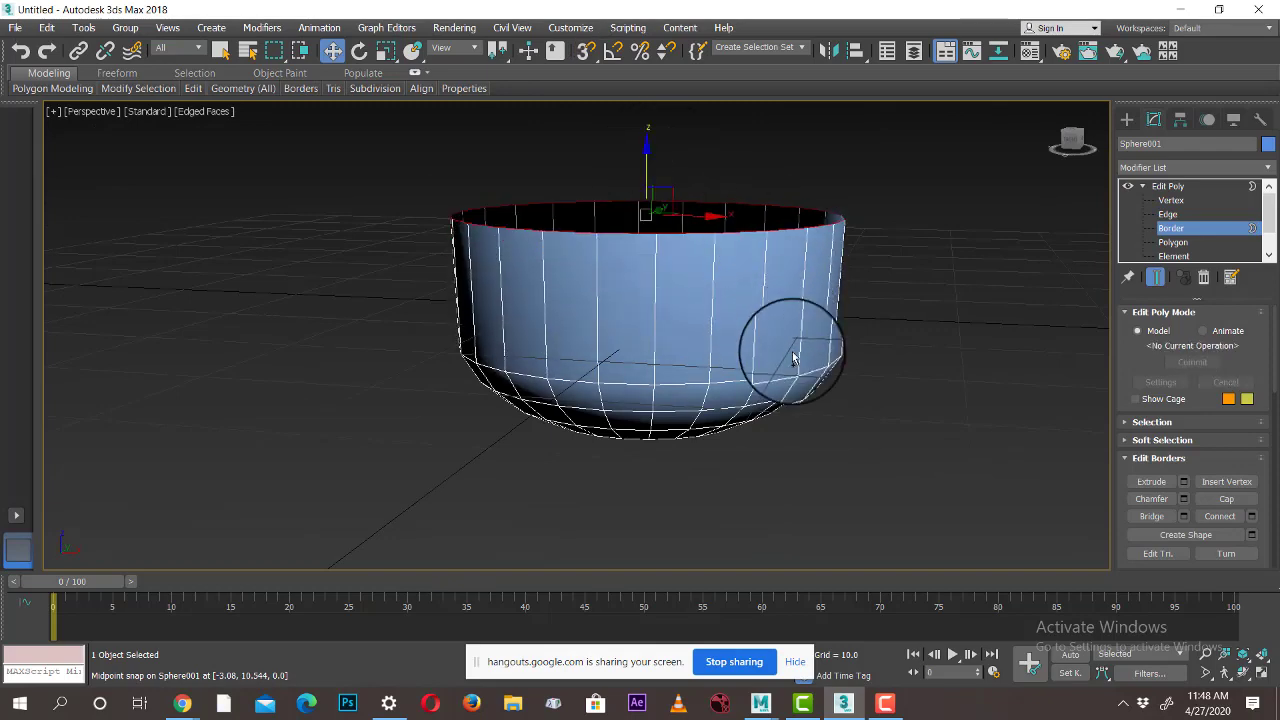
key(ctrl+z)
Raise the bowl's rim border slightly along Z
alt+middle_drag(741, 402, 735, 438)
drag(605, 229, 608, 205)
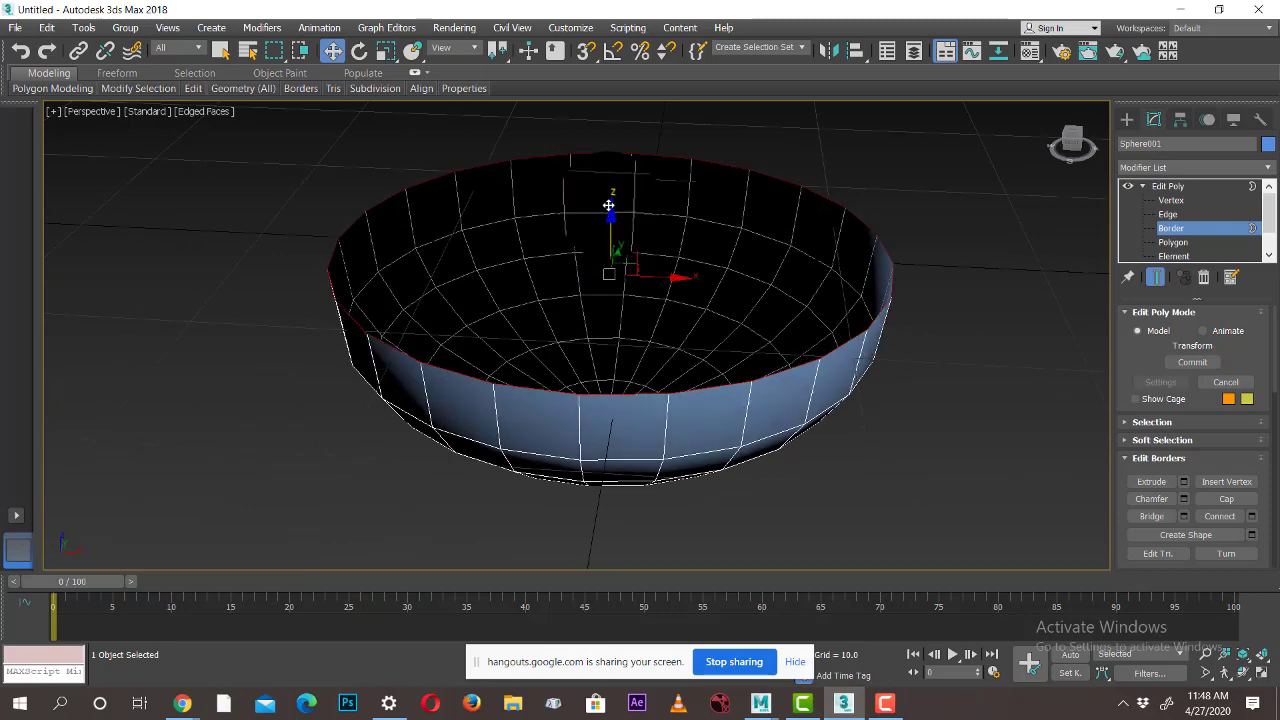
Try extending the rim border outward into a wide flat flange by scaling a copy of it
alt+middle_drag(671, 299, 786, 366)
key(r)
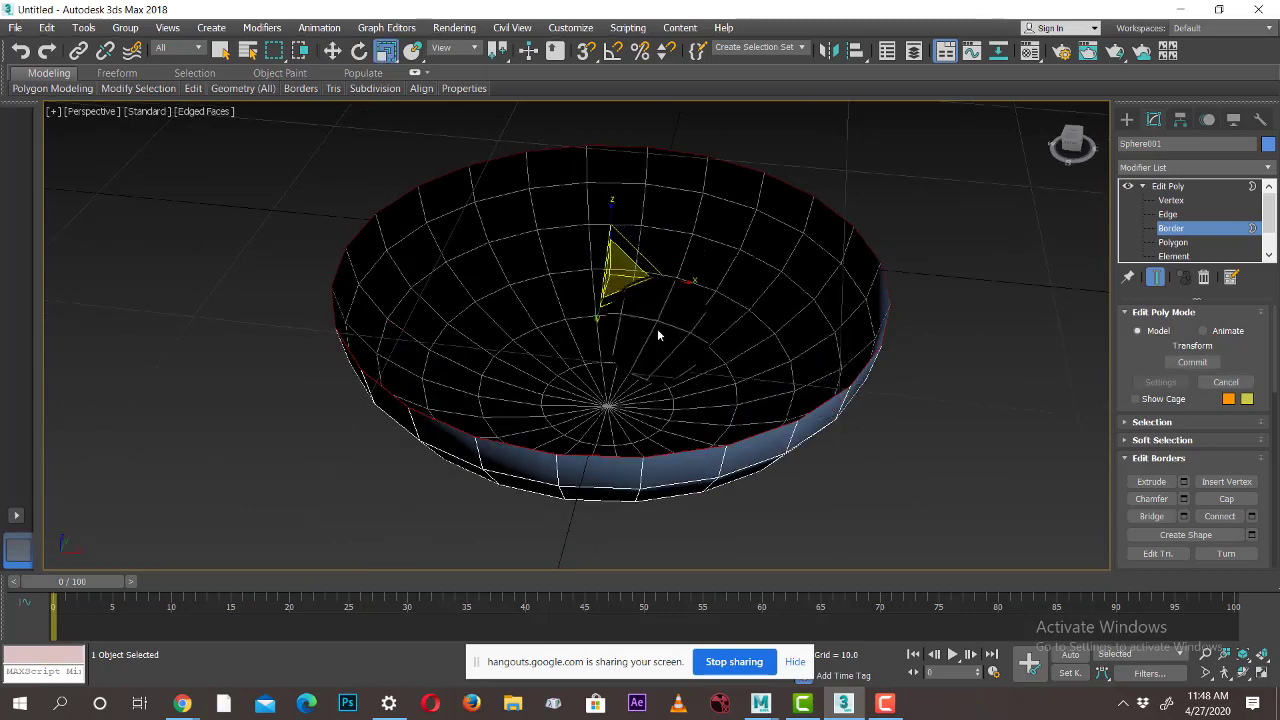
drag(618, 276, 628, 244)
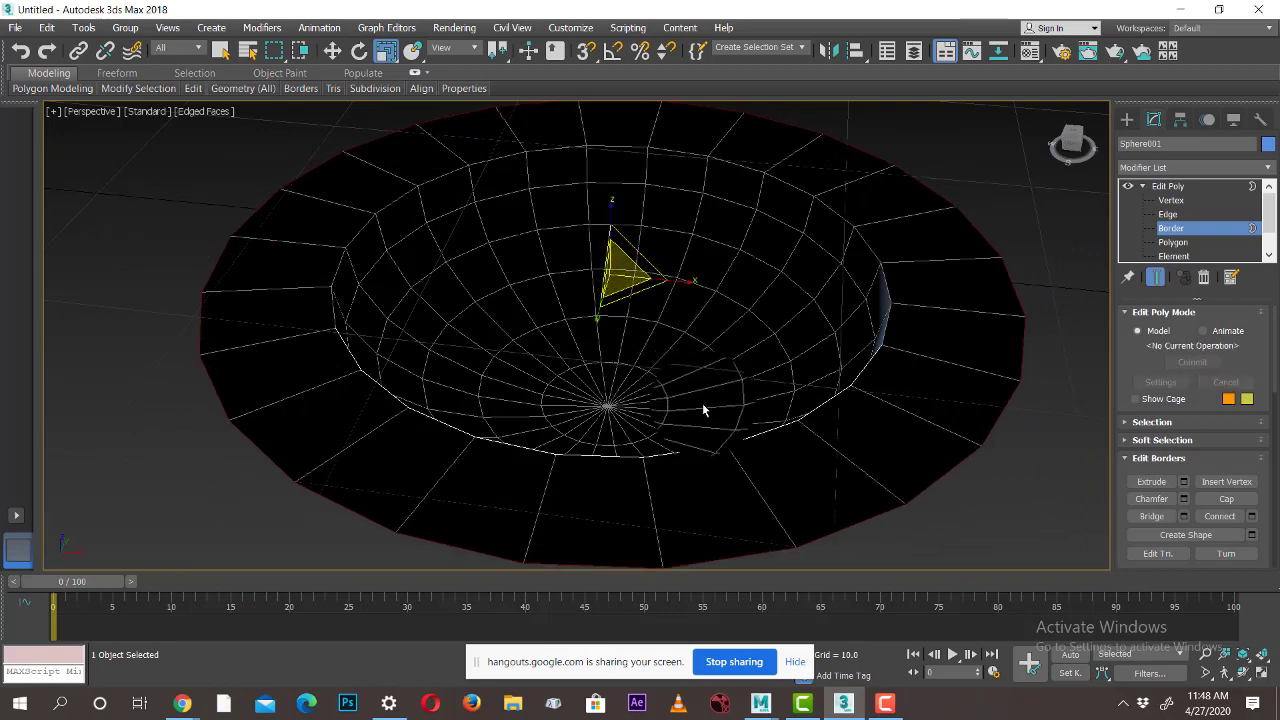
alt+middle_drag(702, 405, 728, 352)
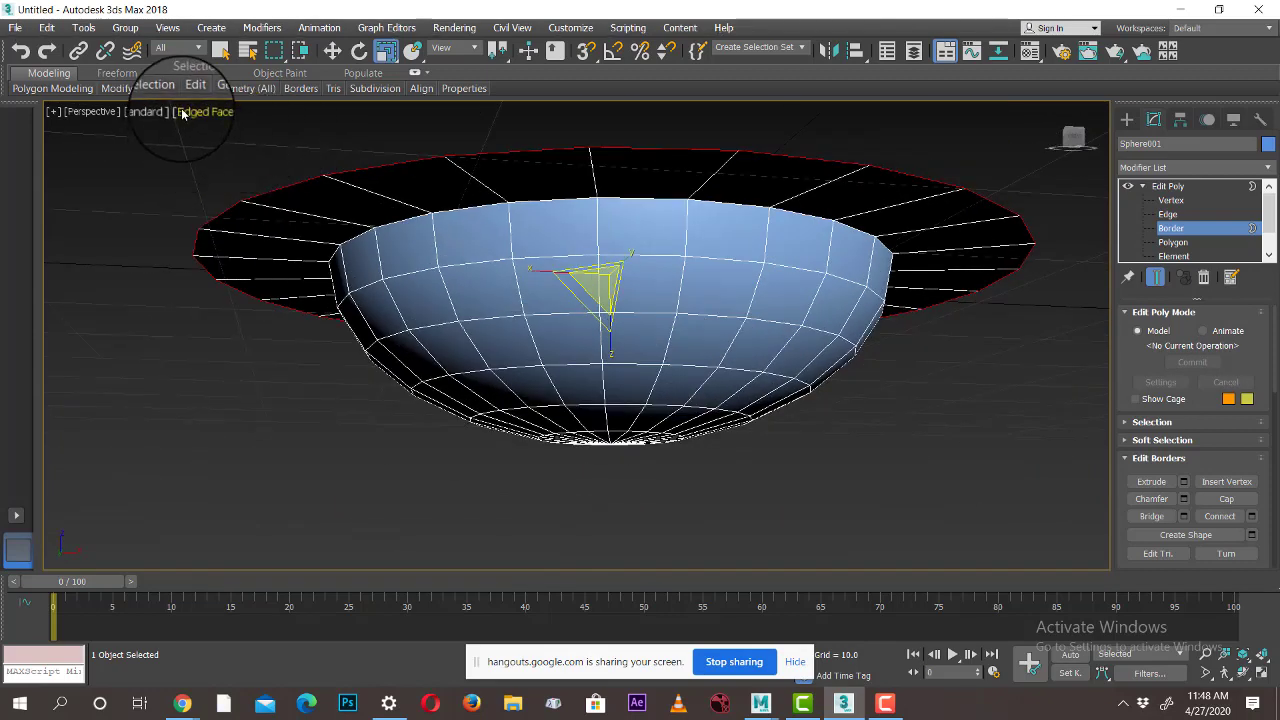
Set the Perspective viewport's shading to DX Mode so the inner faces of the bowl are shaded
click(151, 113)
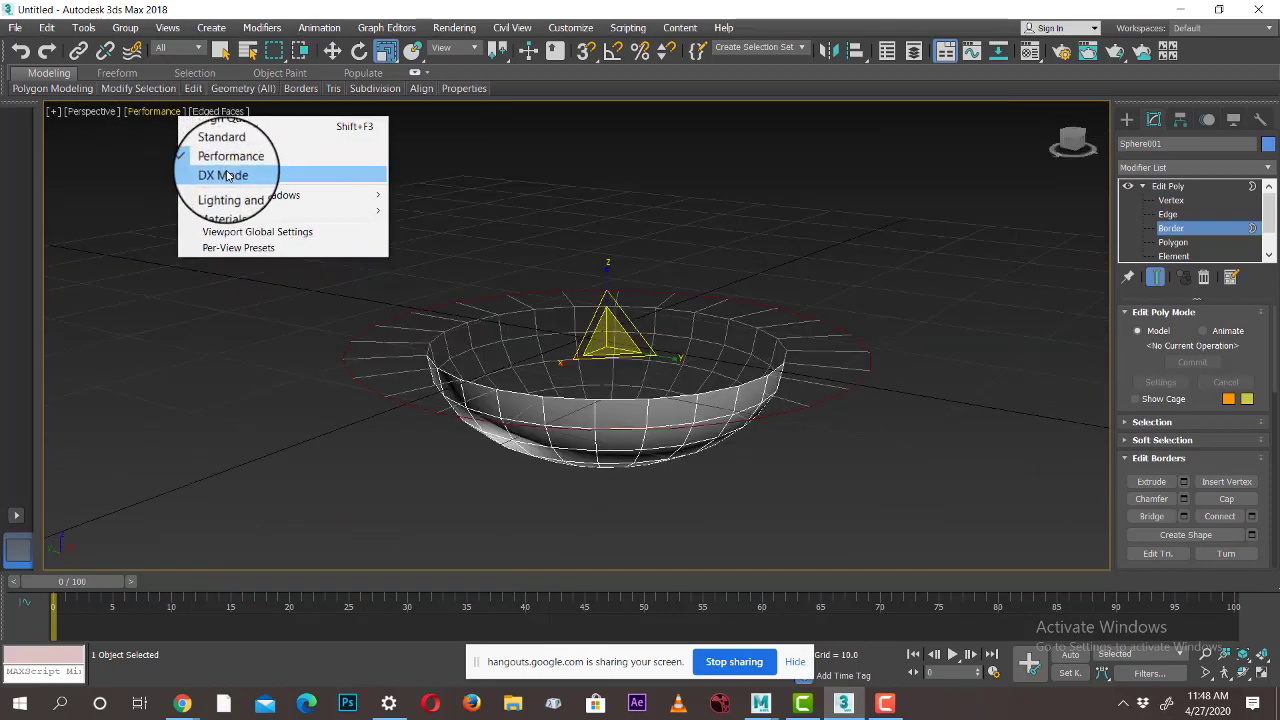
click(228, 175)
mouse_move(751, 343)
alt+middle_down()
mouse_move(749, 257)
mouse_move(757, 401)
mouse_move(766, 368)
mouse_move(646, 309)
mouse_move(737, 349)
mouse_move(737, 294)
mouse_move(819, 358)
mouse_move(832, 391)
alt+middle_up()
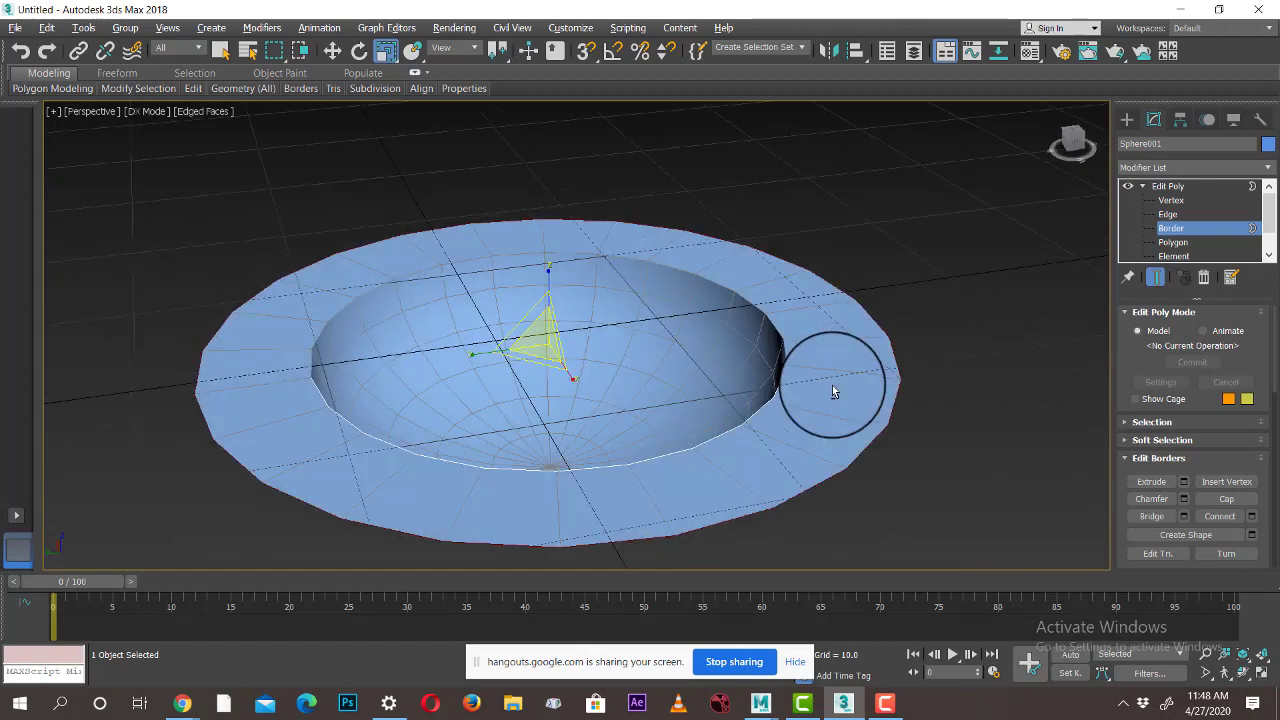
Undo the last flange and extend the rim border outward again into a flat flange by scaling a copy of it
key(ctrl+z)
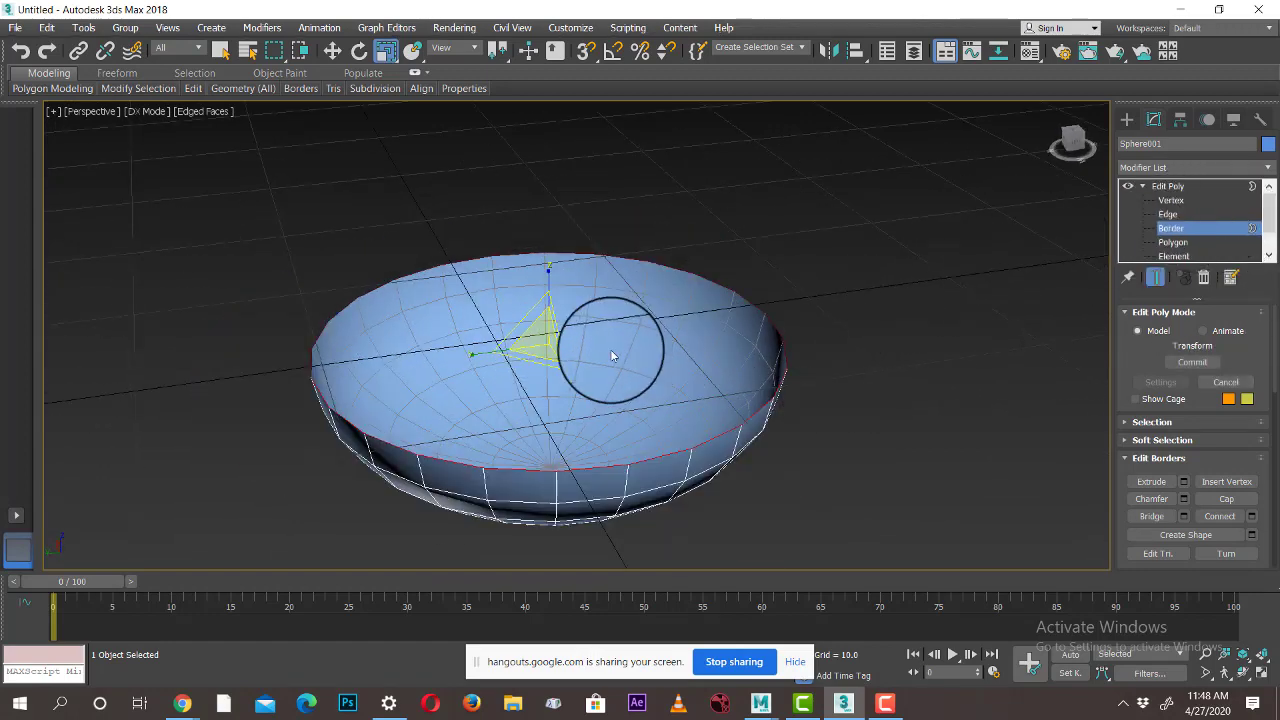
shift+drag(544, 345, 551, 318)
alt+middle_drag(700, 366, 817, 385)
Maximize the Top view and display the flanged bowl shaded instead of wireframe
scroll(841, 345, down, 1)
key(alt+w)
right_click(326, 222)
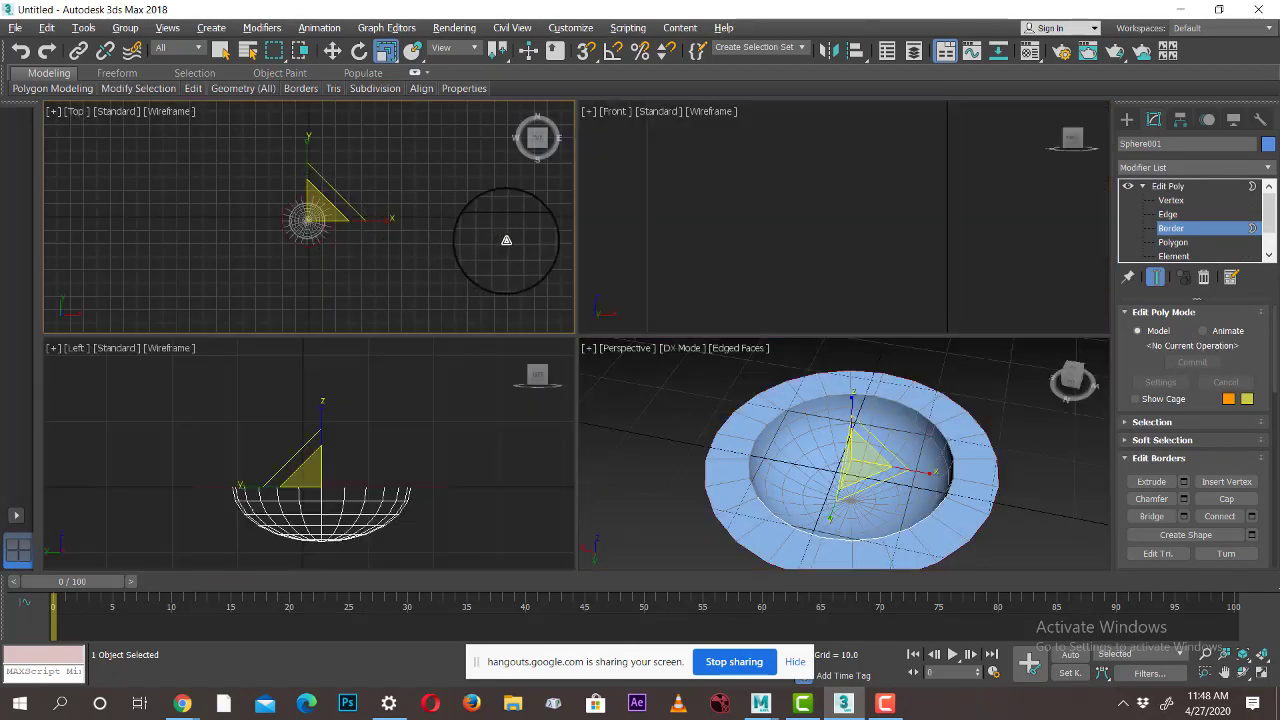
key(alt+w)
scroll(505, 242, up, 2)
scroll(614, 304, up, 3)
middle_drag(691, 318, 691, 266)
scroll(691, 266, up, 1)
key(F3)
middle_drag(691, 350, 714, 298)
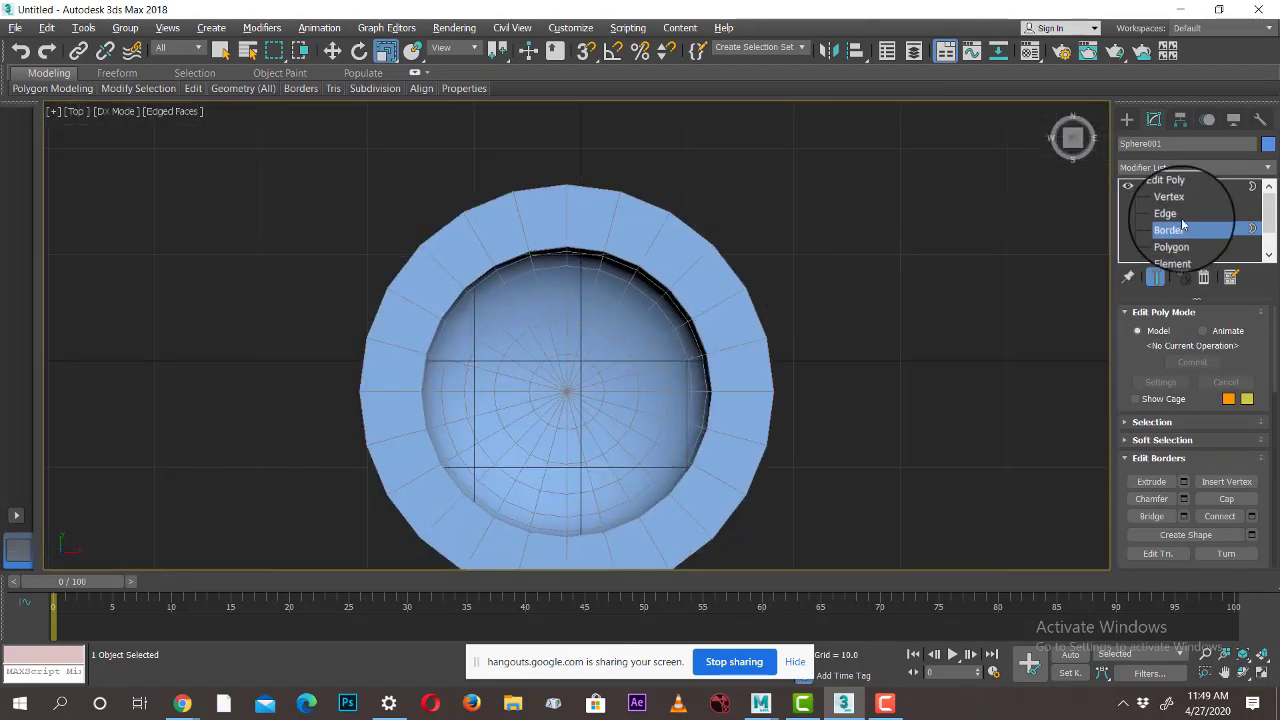
Select the vertices along the flange's +Y side at the Vertex level of Edit Poly
click(1171, 200)
key(1)
scroll(543, 243, up, 3)
scroll(601, 330, down, 1)
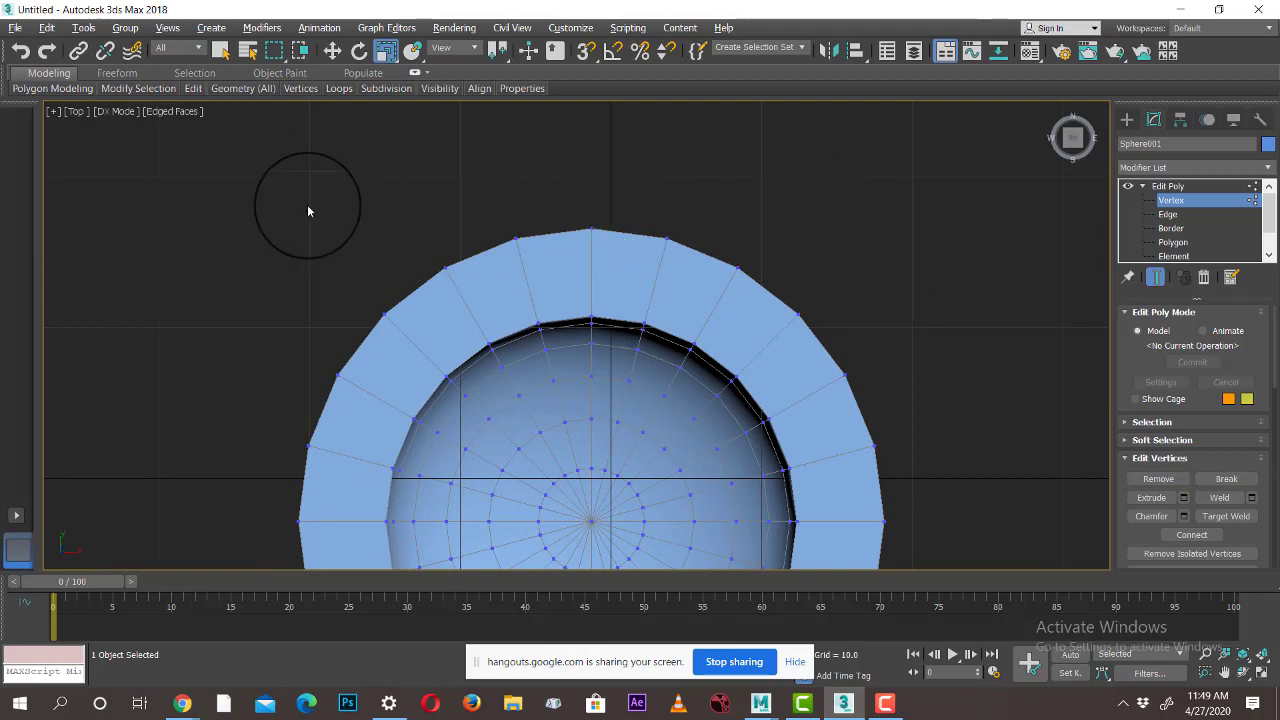
drag(982, 343, 982, 343)
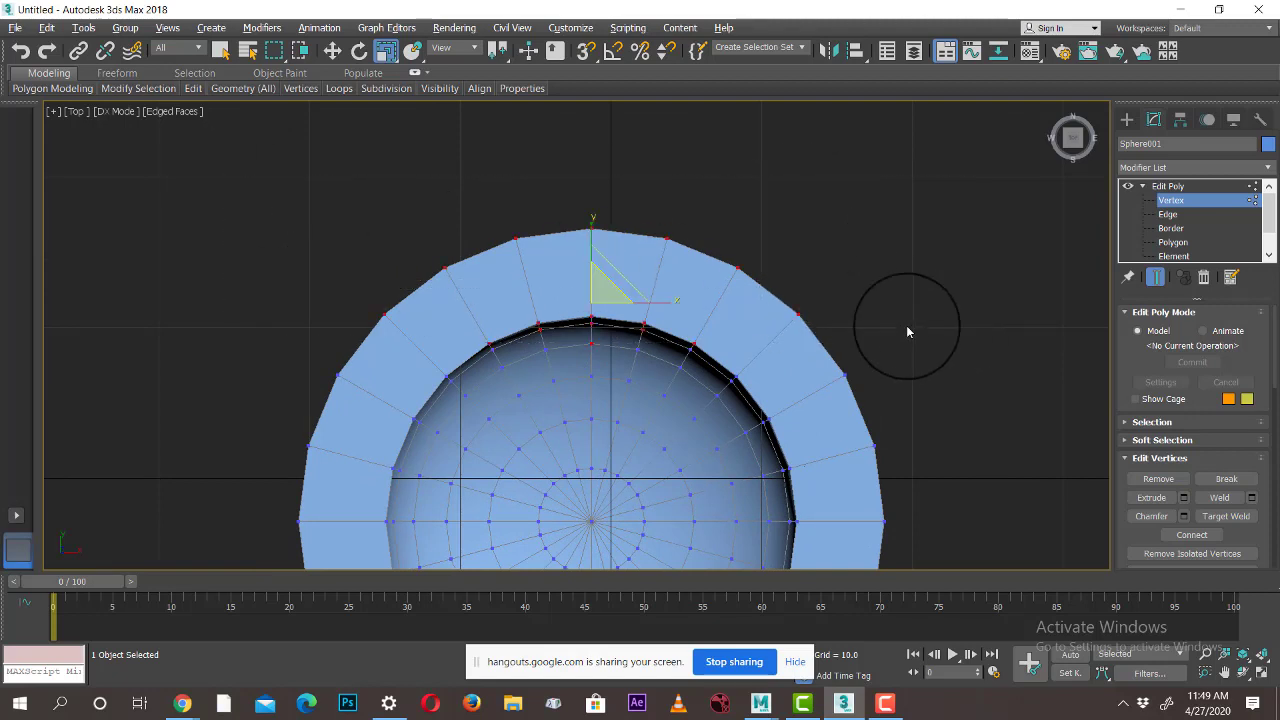
Deselect the inner rim vertices and scale the flange's outer +Y vertices into a straight line along Y
drag(587, 228, 622, 508)
key(ctrl+z)
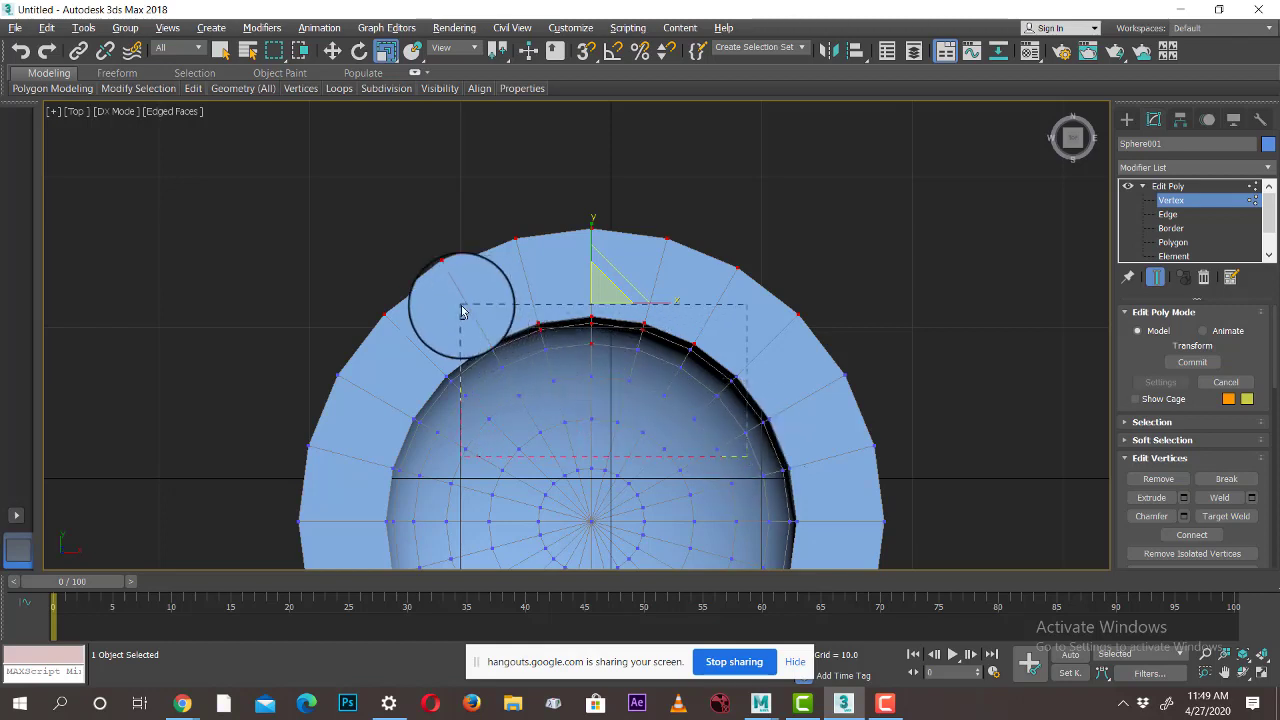
alt+drag(461, 305, 462, 306)
drag(589, 231, 549, 543)
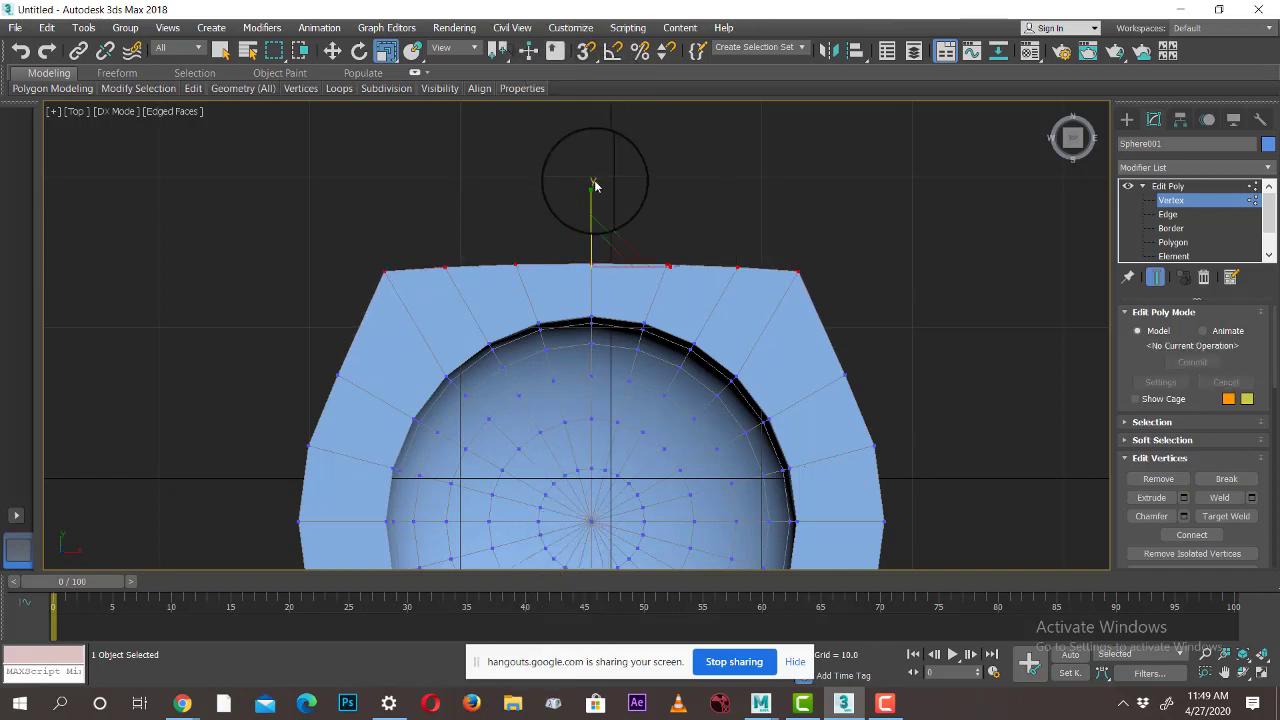
Move the straightened vertex row away from the bowl along Y and inspect the flange in the Perspective view
key(w)
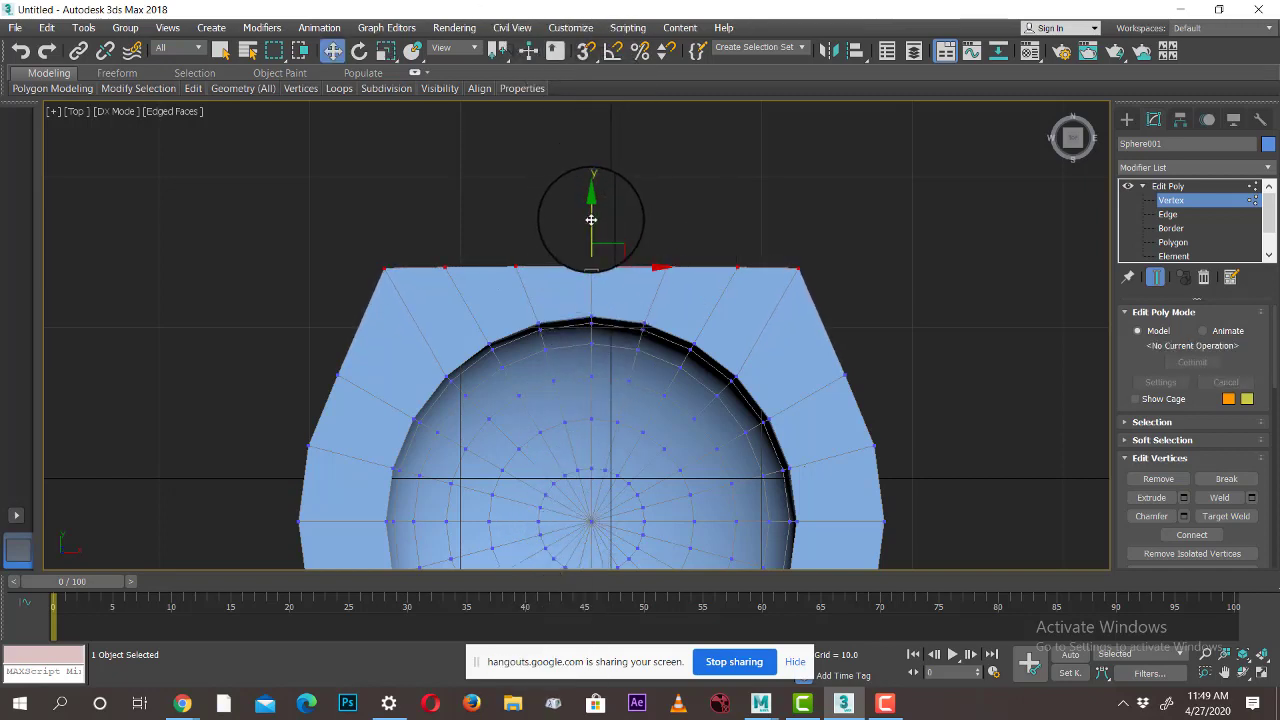
drag(591, 219, 594, 129)
scroll(631, 180, down, 3)
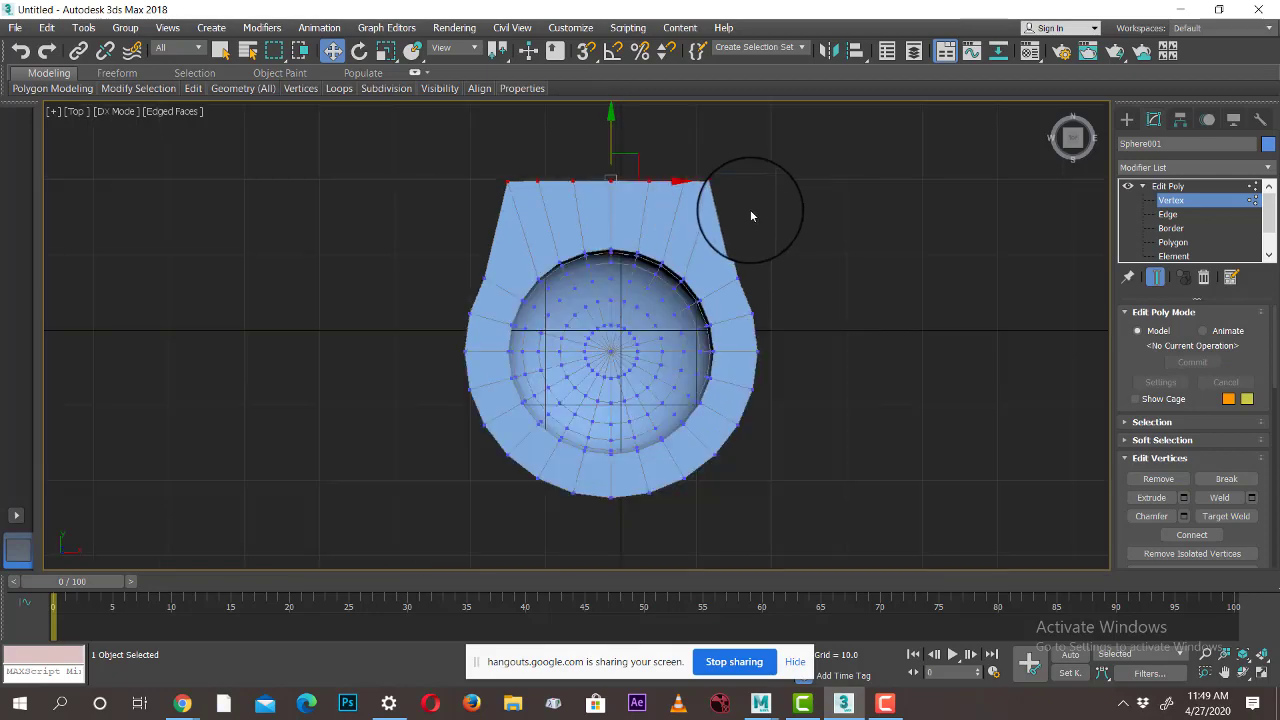
key(alt+w)
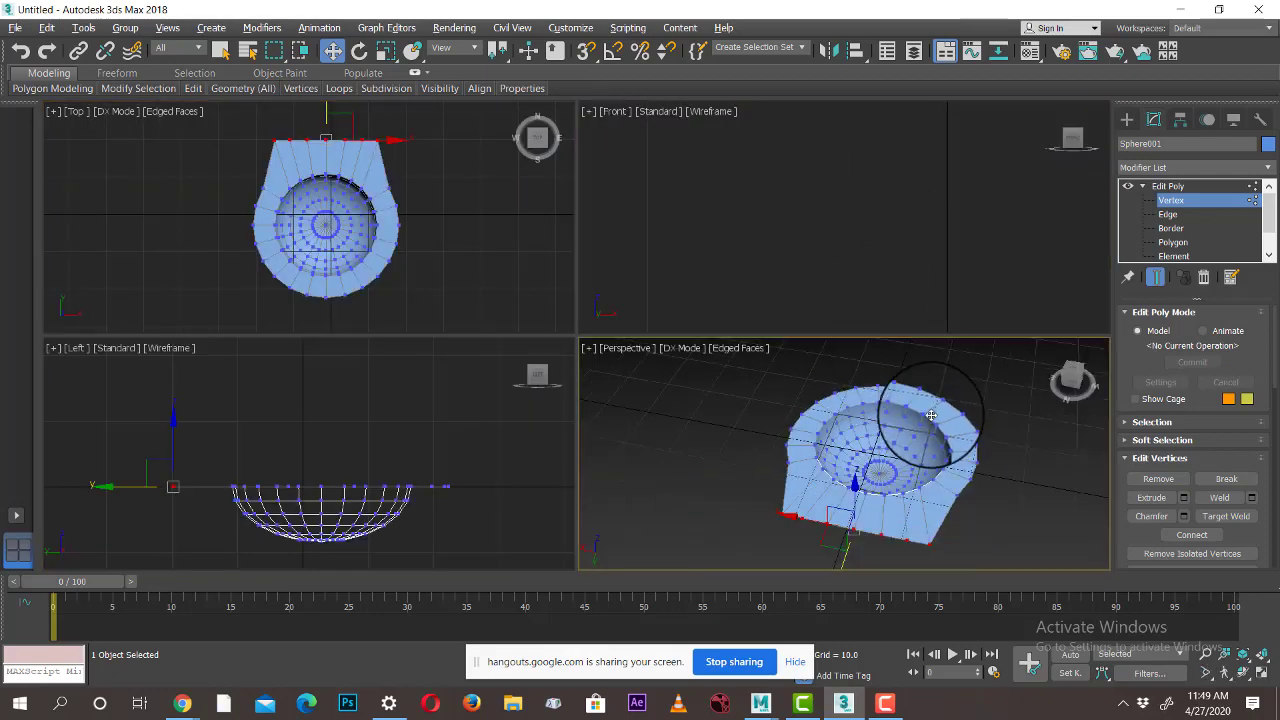
key(alt+w)
alt+middle_drag(877, 409, 774, 457)
scroll(707, 337, up, 3)
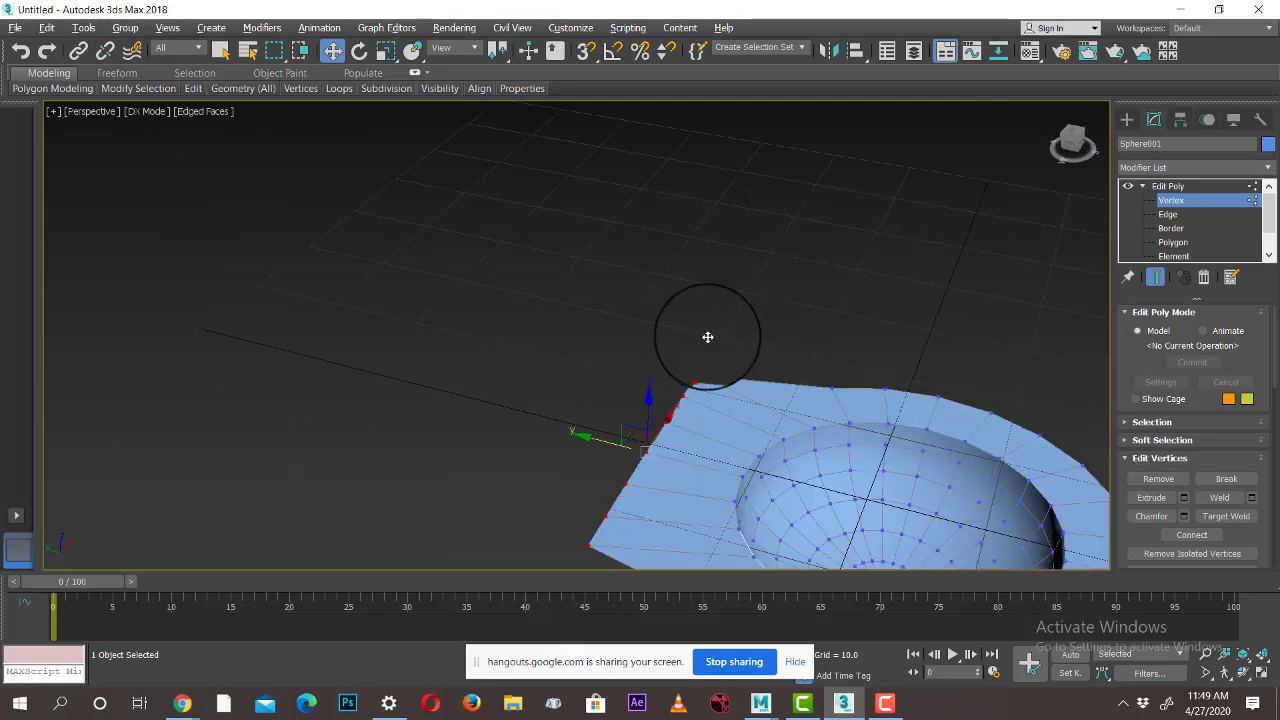
alt+middle_drag(707, 337, 717, 285)
Reselect the straight vertex row in the Top view and move it back closer to the bowl along Y
key(alt+w)
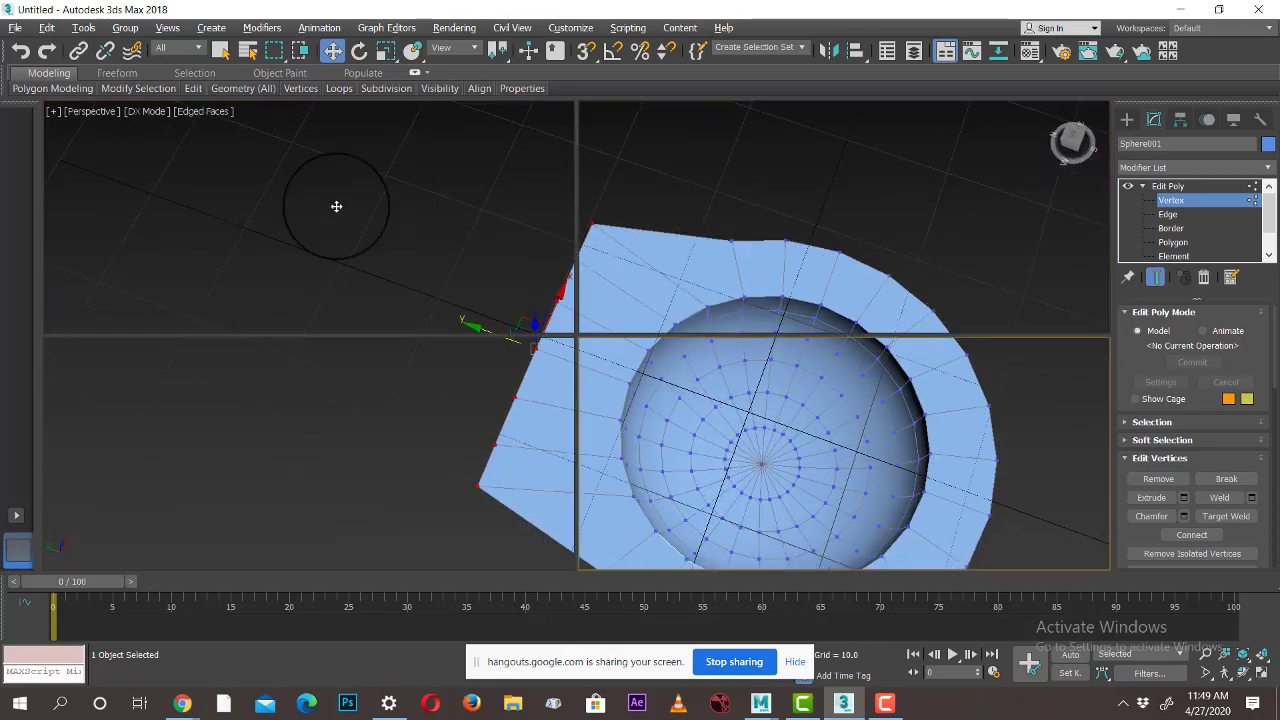
middle_click(330, 204)
key(alt+w)
scroll(586, 255, up, 2)
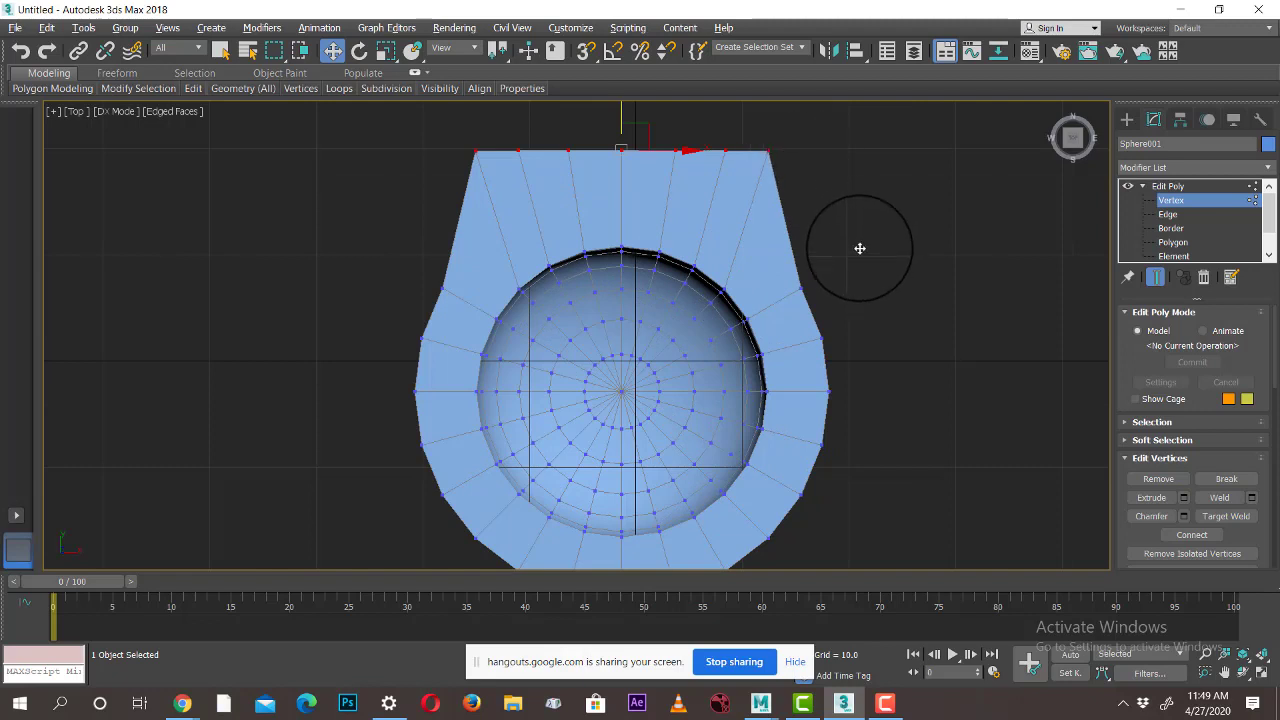
drag(367, 117, 831, 178)
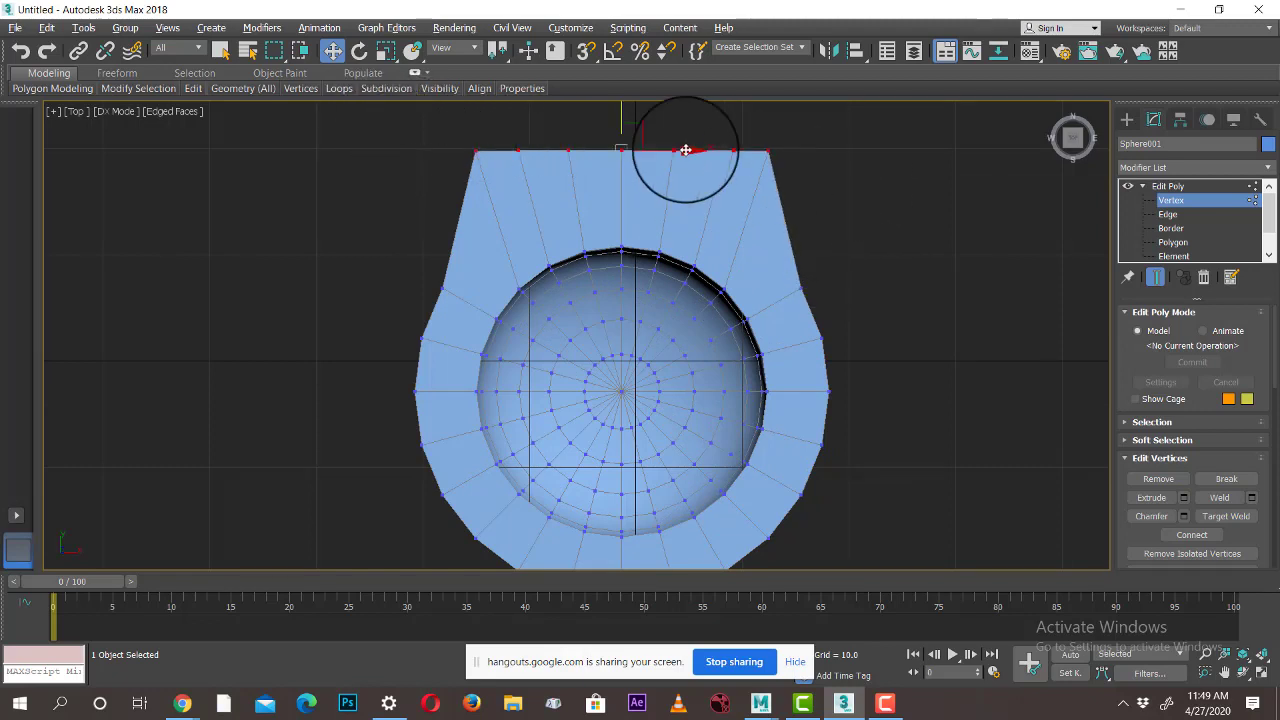
drag(626, 146, 624, 177)
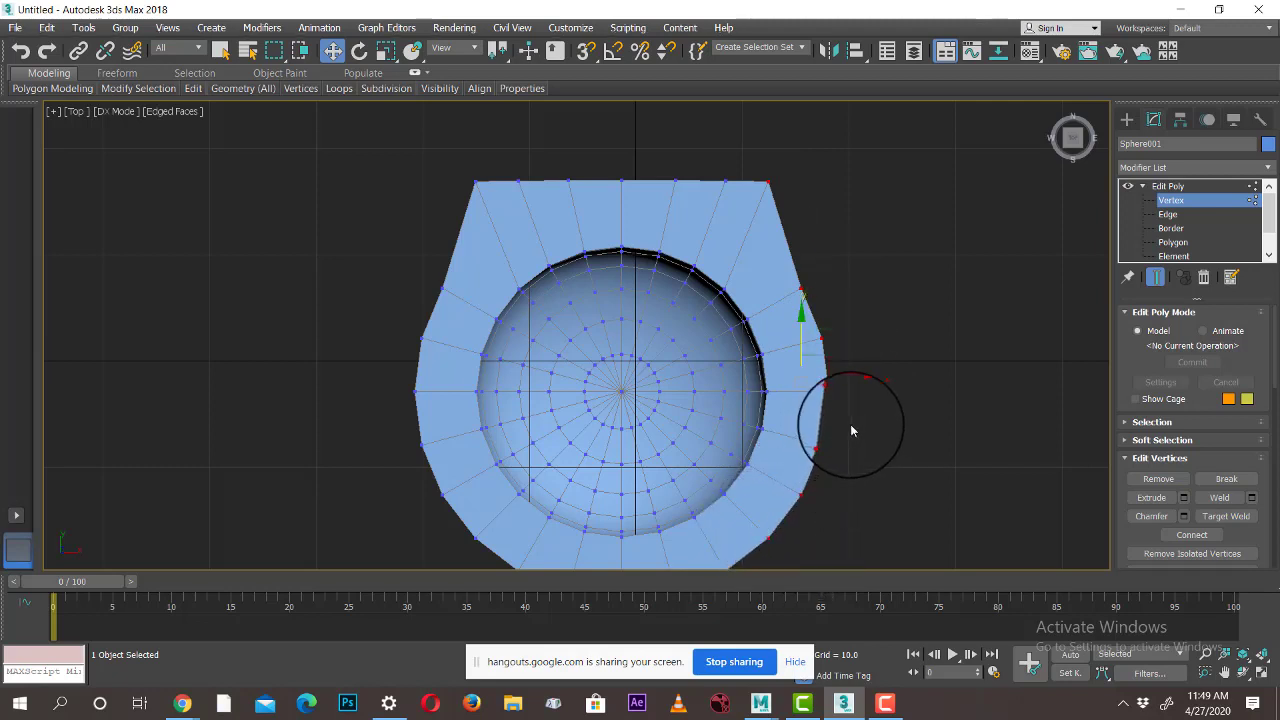
Scale the outer vertices on the flange's +X side into a straight line along X
drag(884, 383, 529, 393)
key(w)
scroll(831, 372, down, 2)
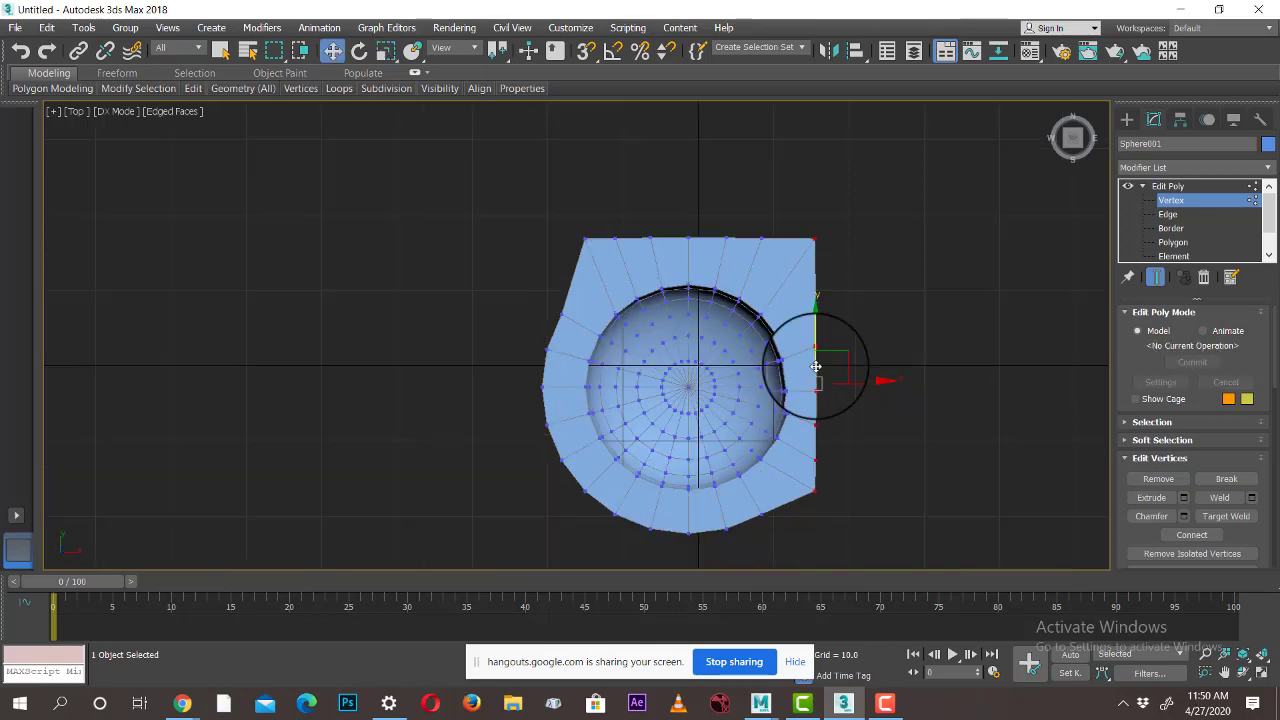
Select the outer vertices on the flange's -X side, including the +Y corner, and scale them straight along X
middle_drag(817, 366, 895, 336)
scroll(705, 282, up, 2)
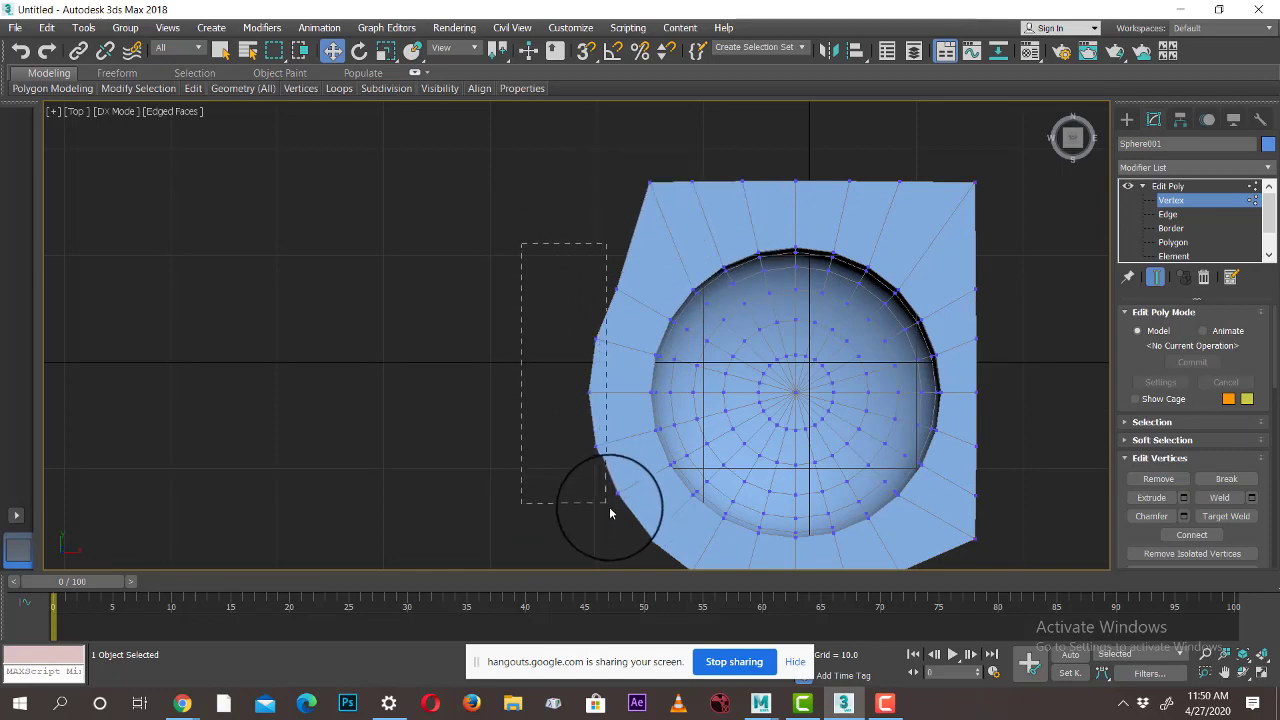
drag(619, 524, 626, 529)
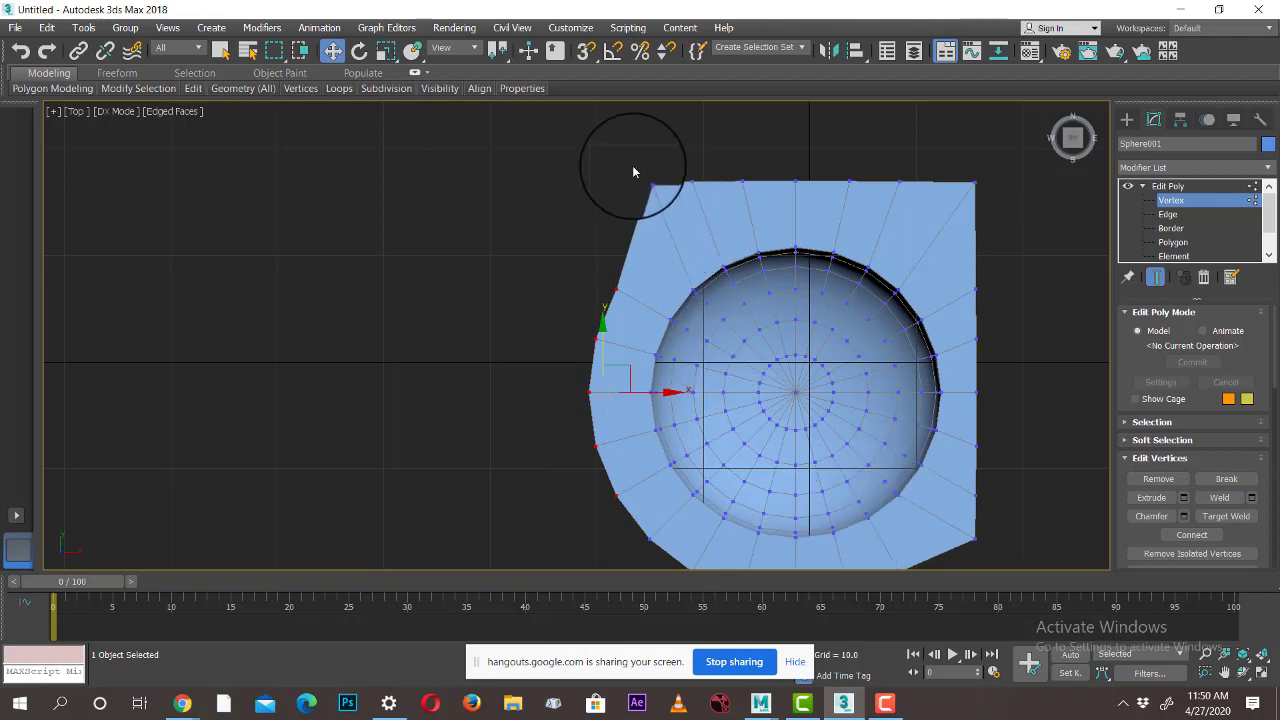
drag(631, 156, 652, 207)
key(r)
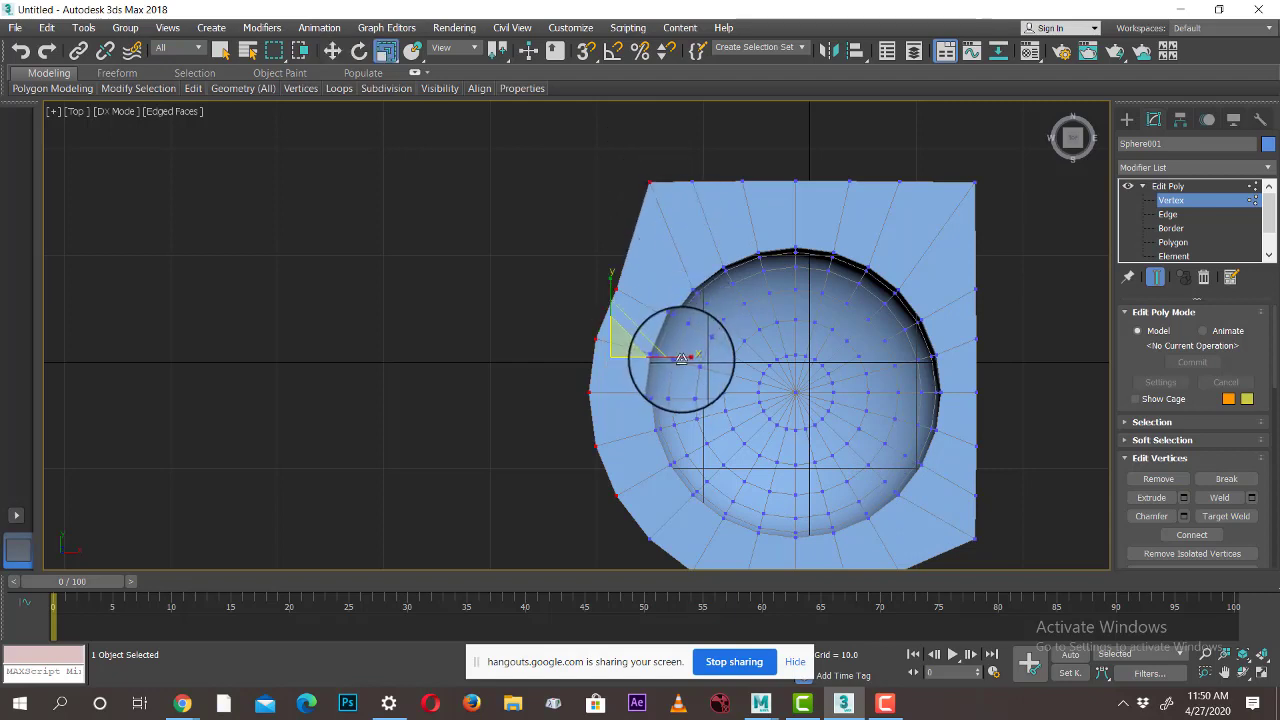
drag(671, 369, 483, 371)
Move the -X, -Y corner vertex outward and scale the whole -X row of flange vertices straight along X
middle_drag(808, 471, 783, 387)
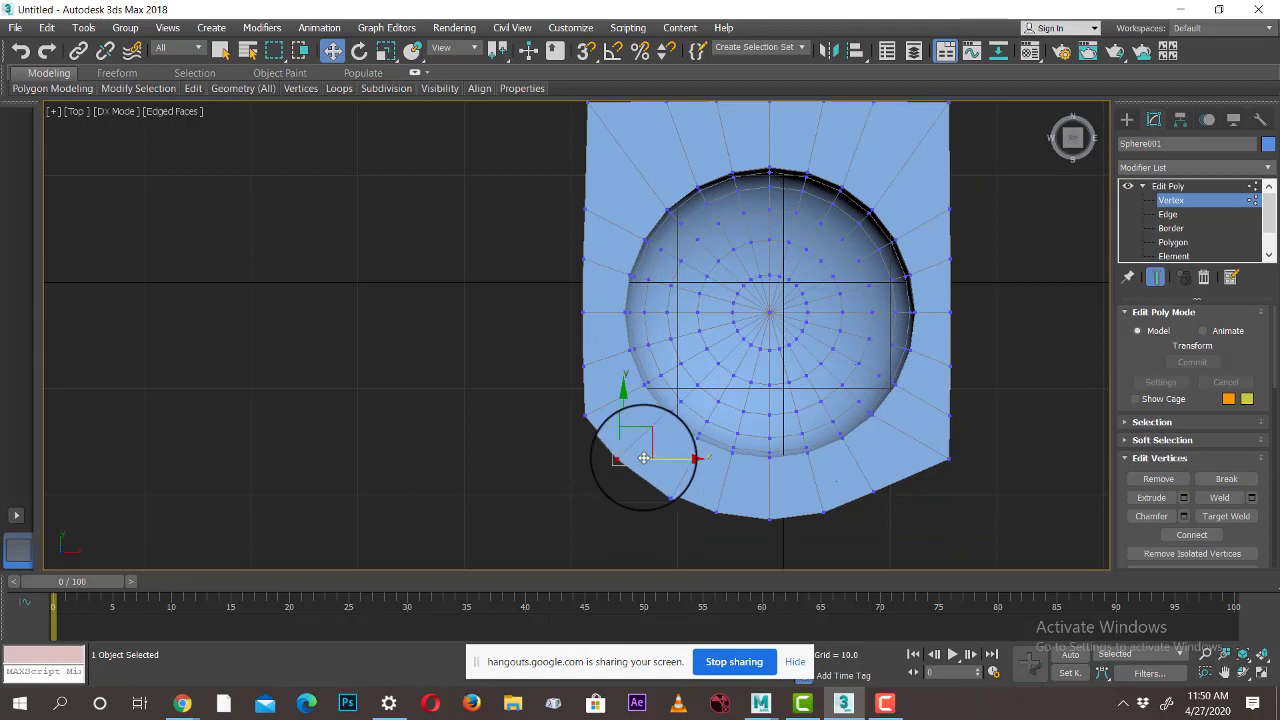
scroll(628, 455, down, 2)
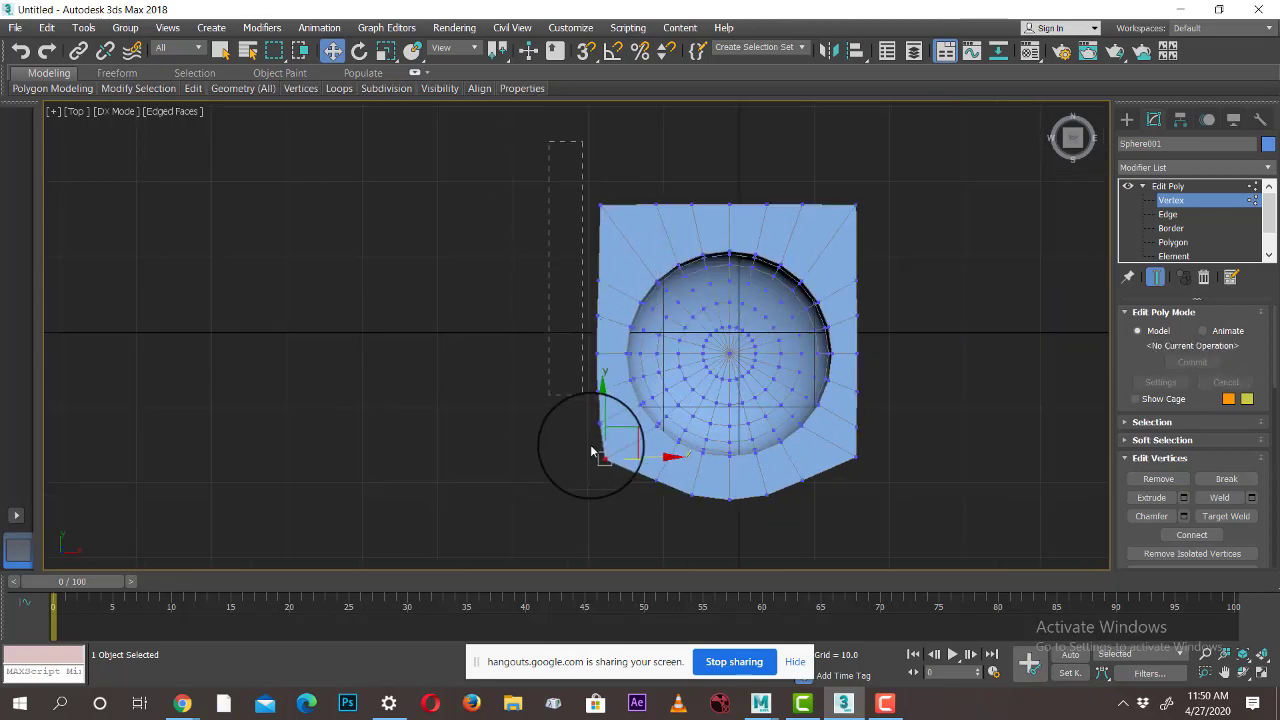
drag(608, 500, 608, 500)
key(r)
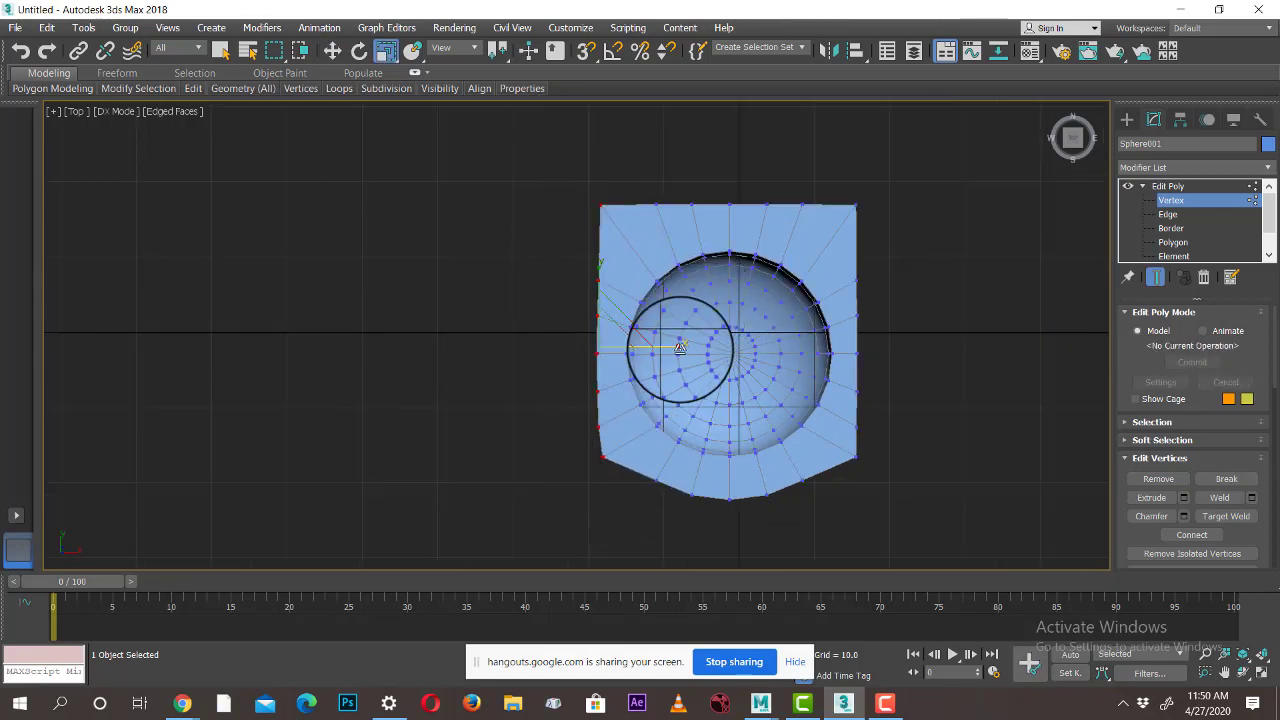
drag(680, 348, 297, 383)
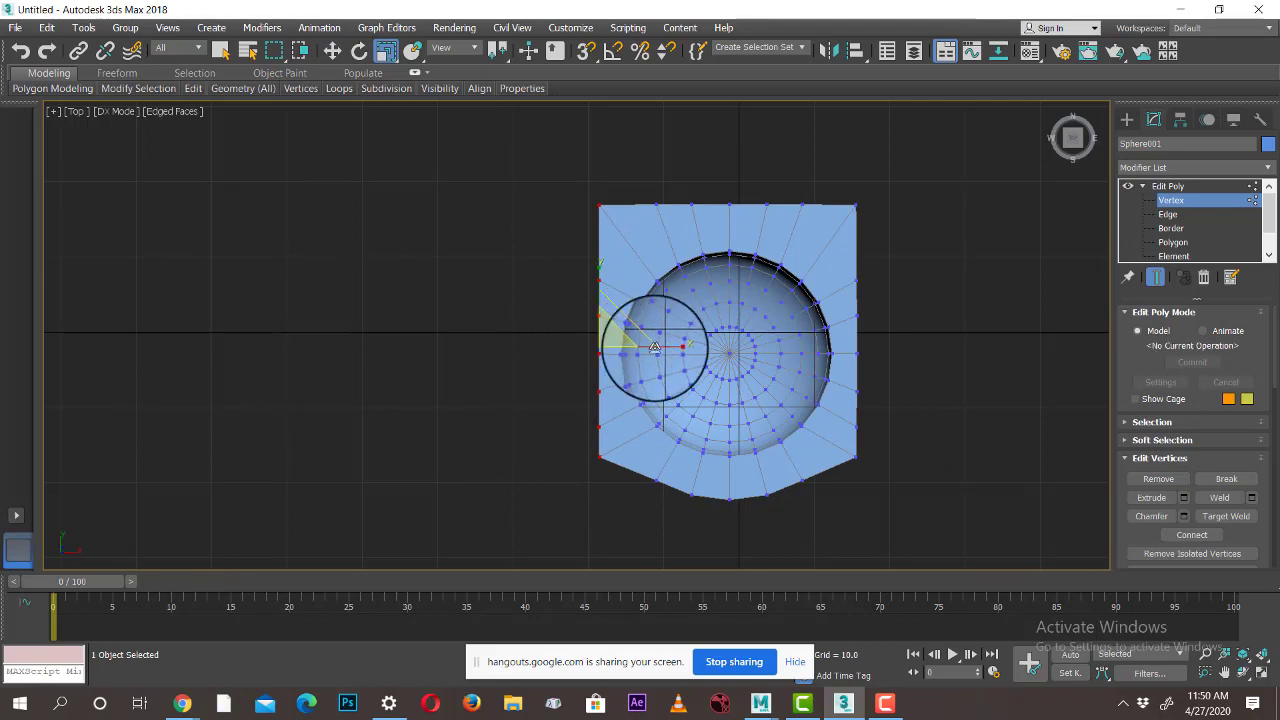
Select the first polygons at the pole of the bowl's underside in the Perspective view at the Polygon level
key(p)
key(4)
alt+middle_drag(992, 323, 529, 286)
click(540, 260)
scroll(560, 312, up, 2)
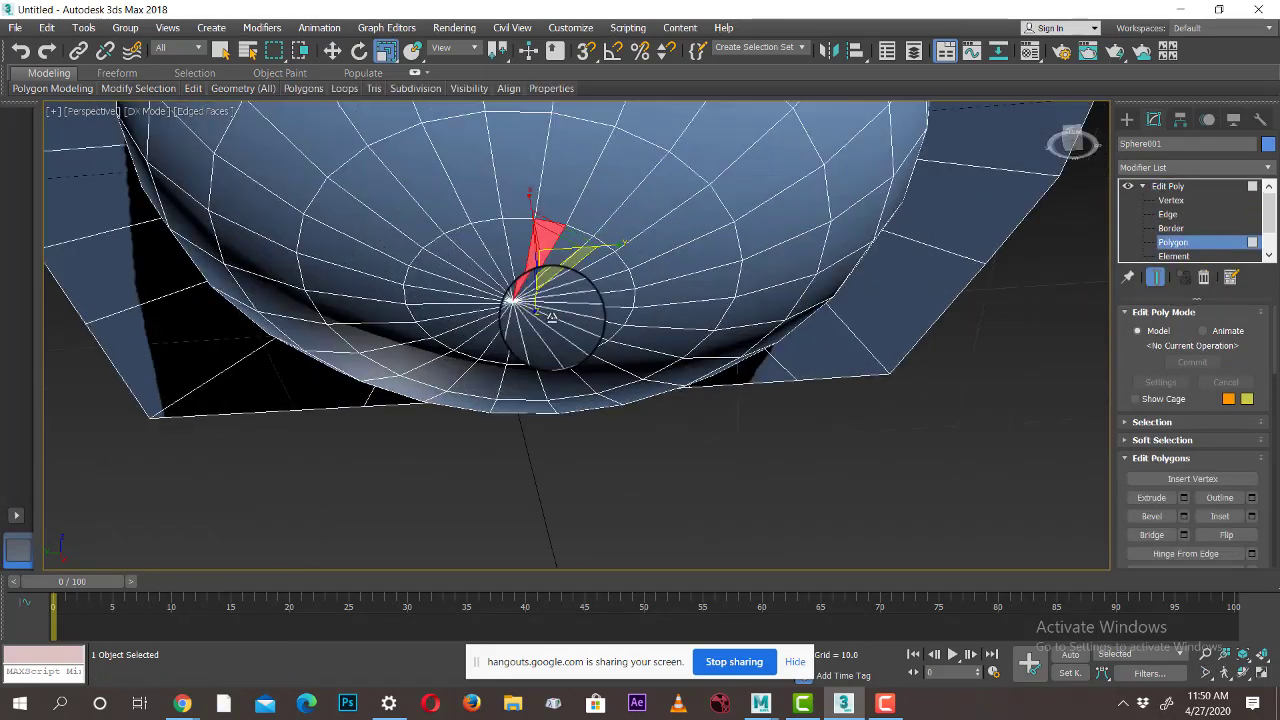
key(w)
middle_drag(627, 398, 652, 412)
drag(569, 284, 581, 268)
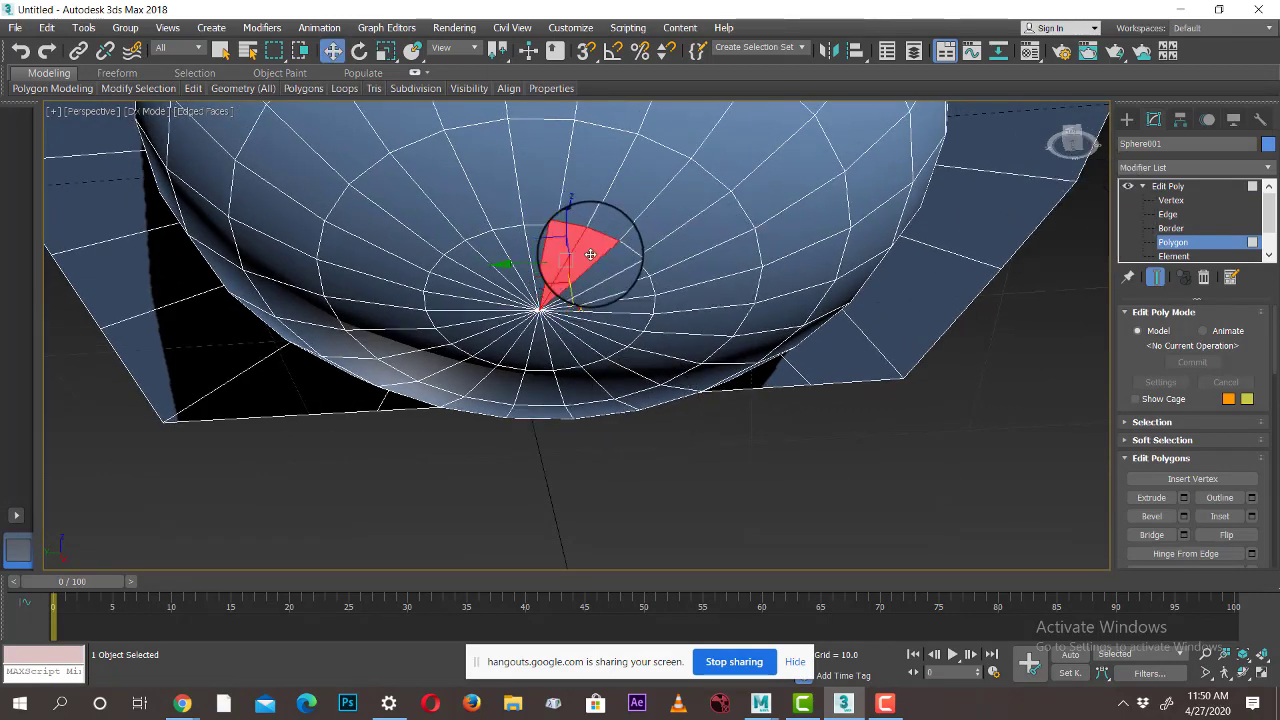
Add the remaining polygons around the pole to the selection, completing the circular base of the bowl
ctrl+click(606, 262)
ctrl+click(613, 275)
ctrl+click(541, 240)
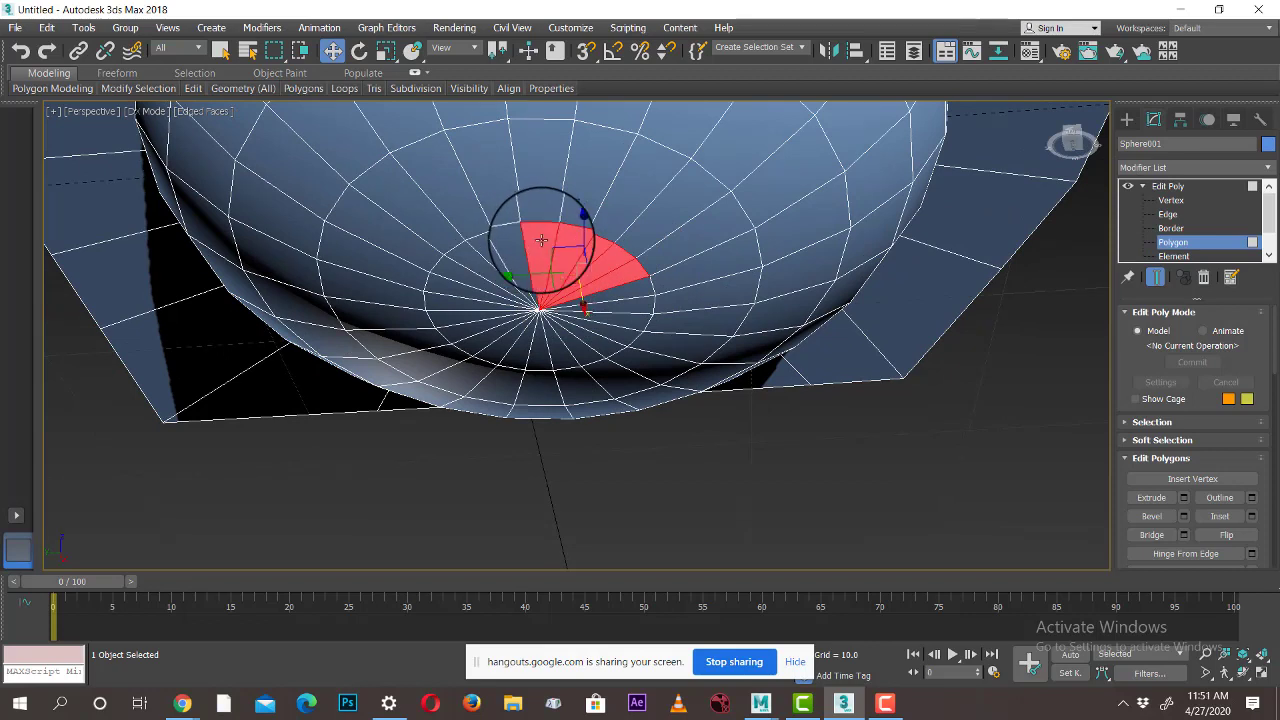
ctrl+click(461, 271)
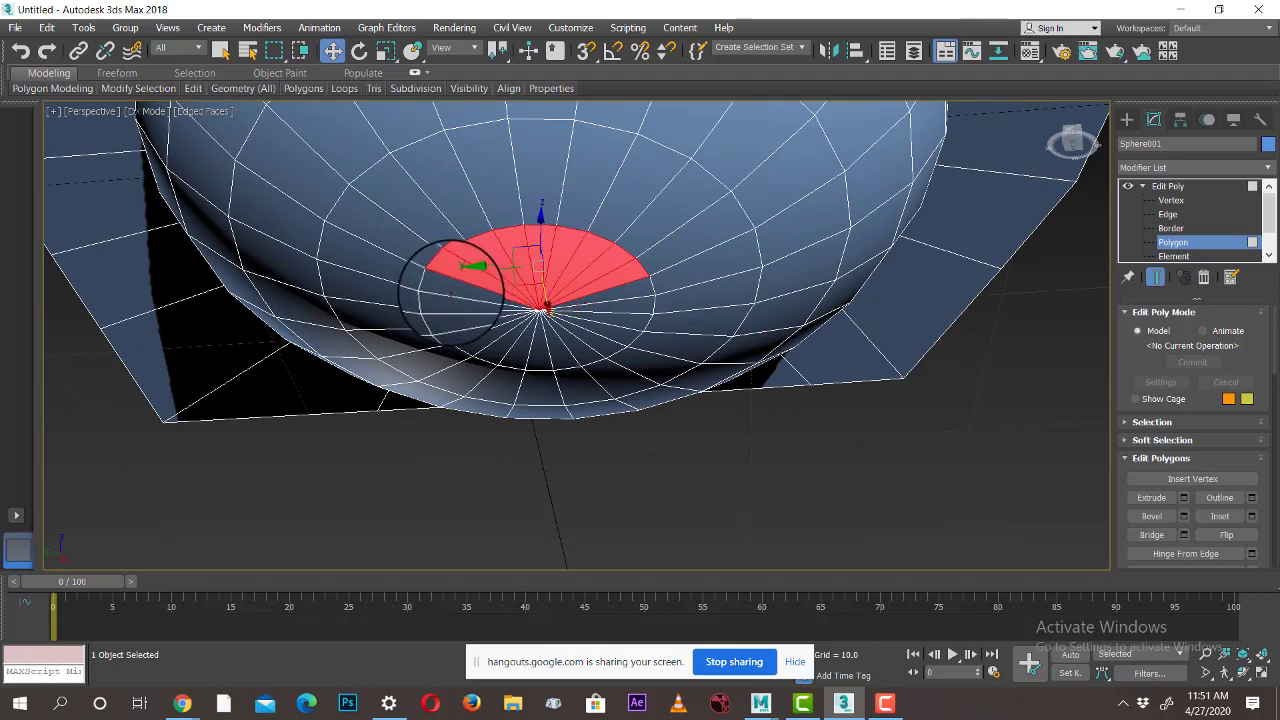
ctrl+click(460, 320)
ctrl+click(488, 346)
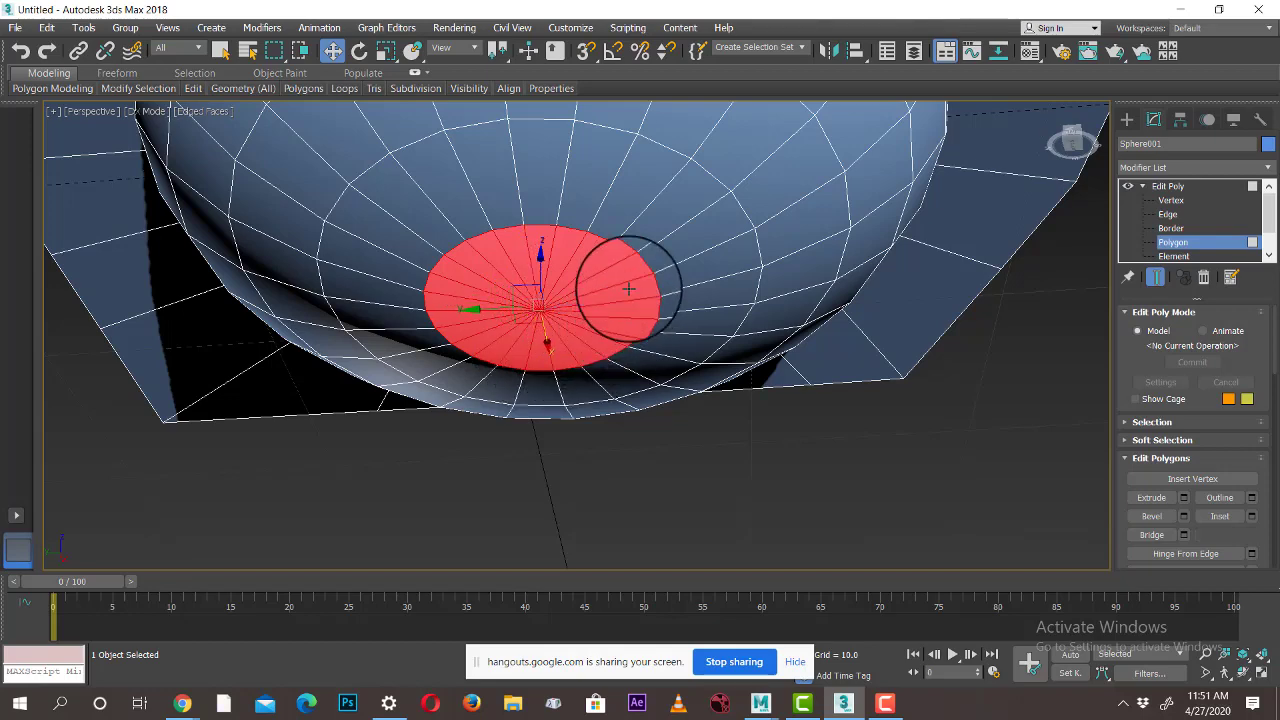
Try extruding the selected circular base polygons to a height of about 23.3, and undo the extrusion
scroll(628, 289, down, 5)
click(1183, 497)
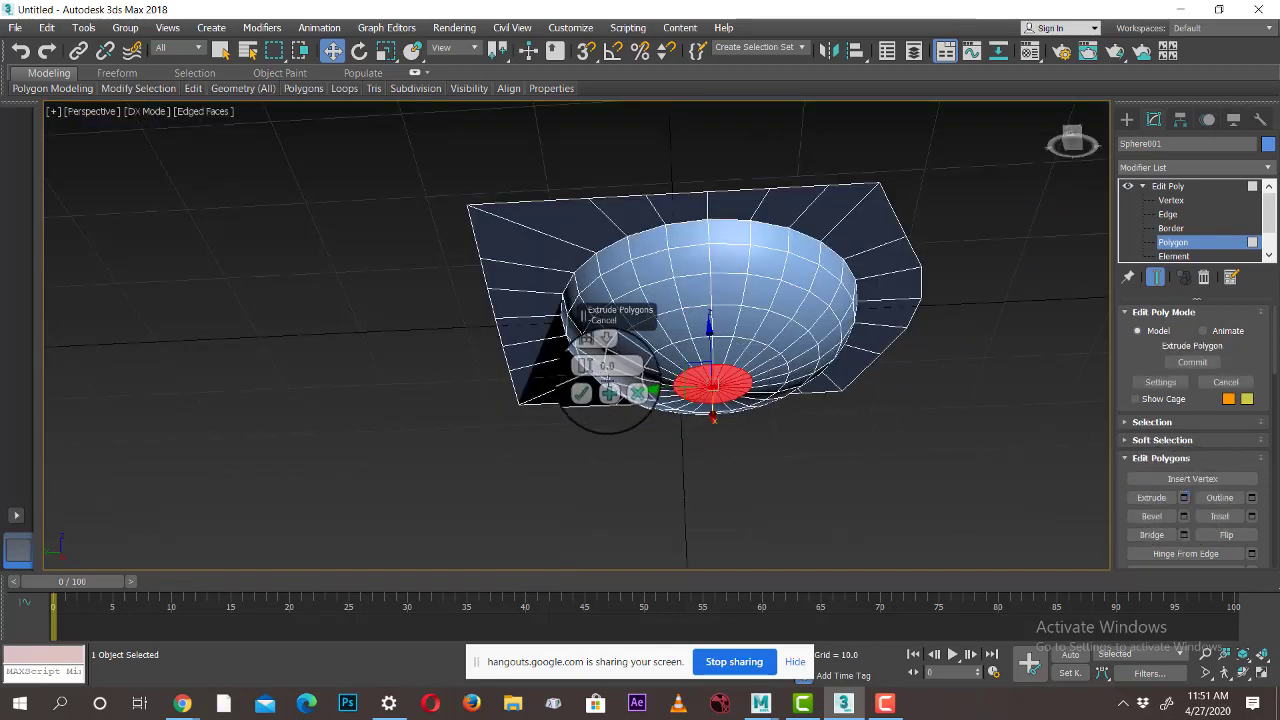
drag(606, 378, 817, 313)
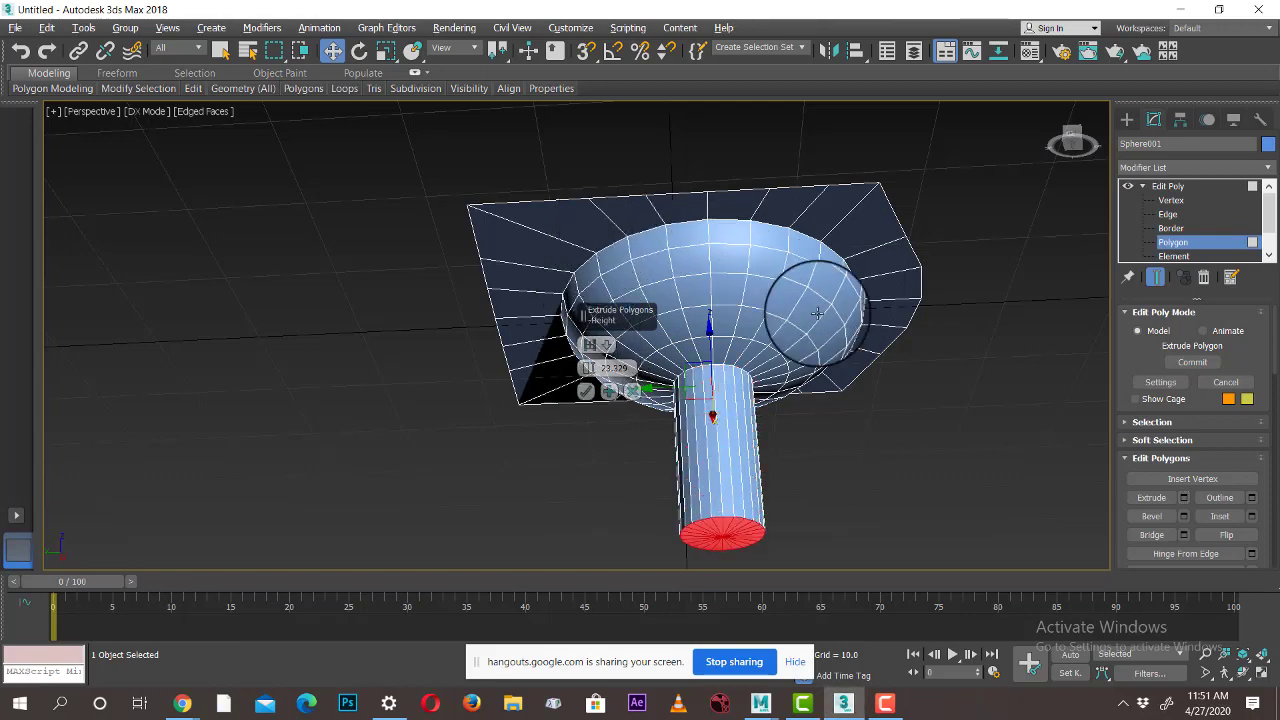
alt+middle_drag(817, 313, 844, 460)
key(ctrl+z)
key(ctrl+z)
Extrude the circular base polygons by about 0.933 to form a shallow rim under the bowl
alt+middle_drag(801, 406, 590, 390)
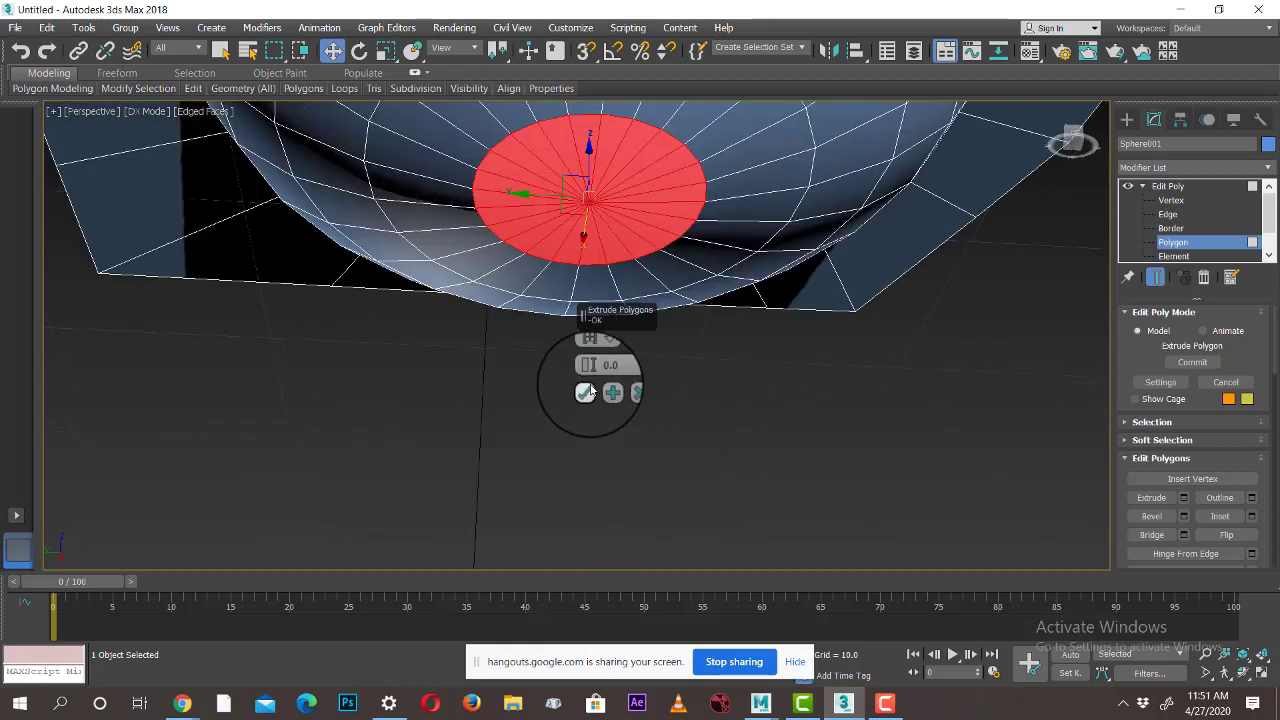
drag(588, 368, 588, 360)
alt+middle_drag(846, 246, 858, 256)
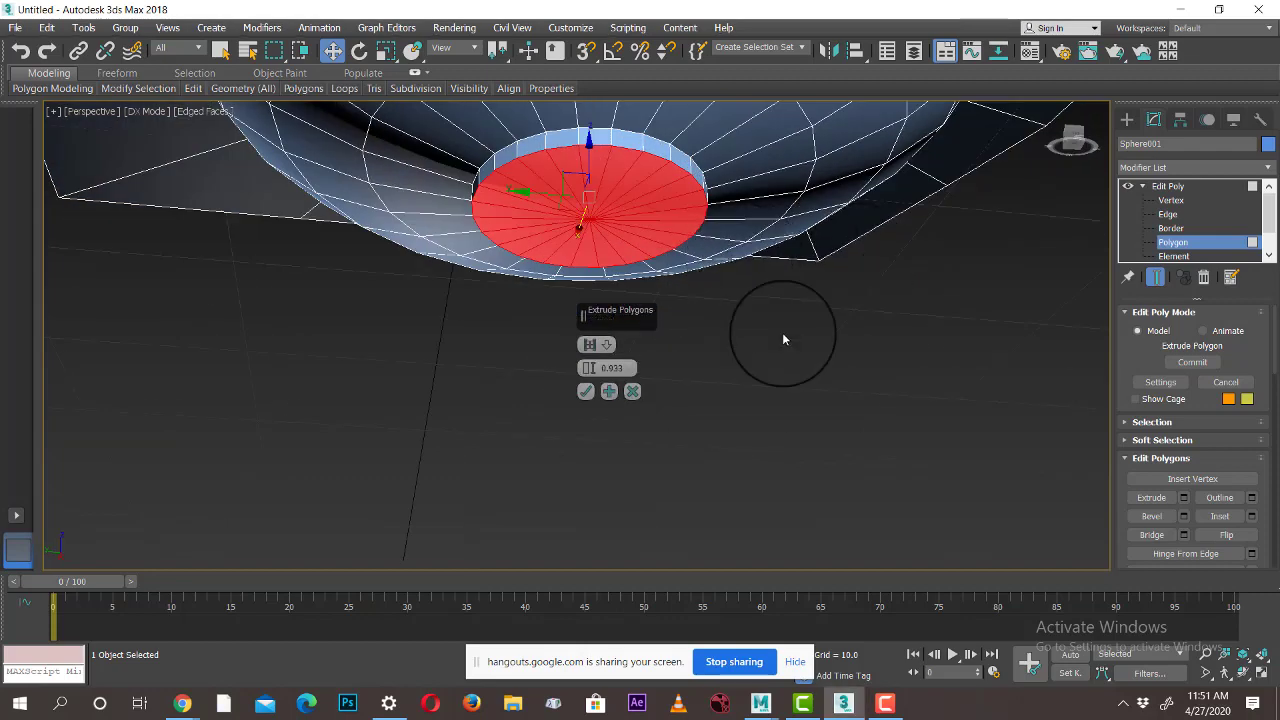
click(587, 392)
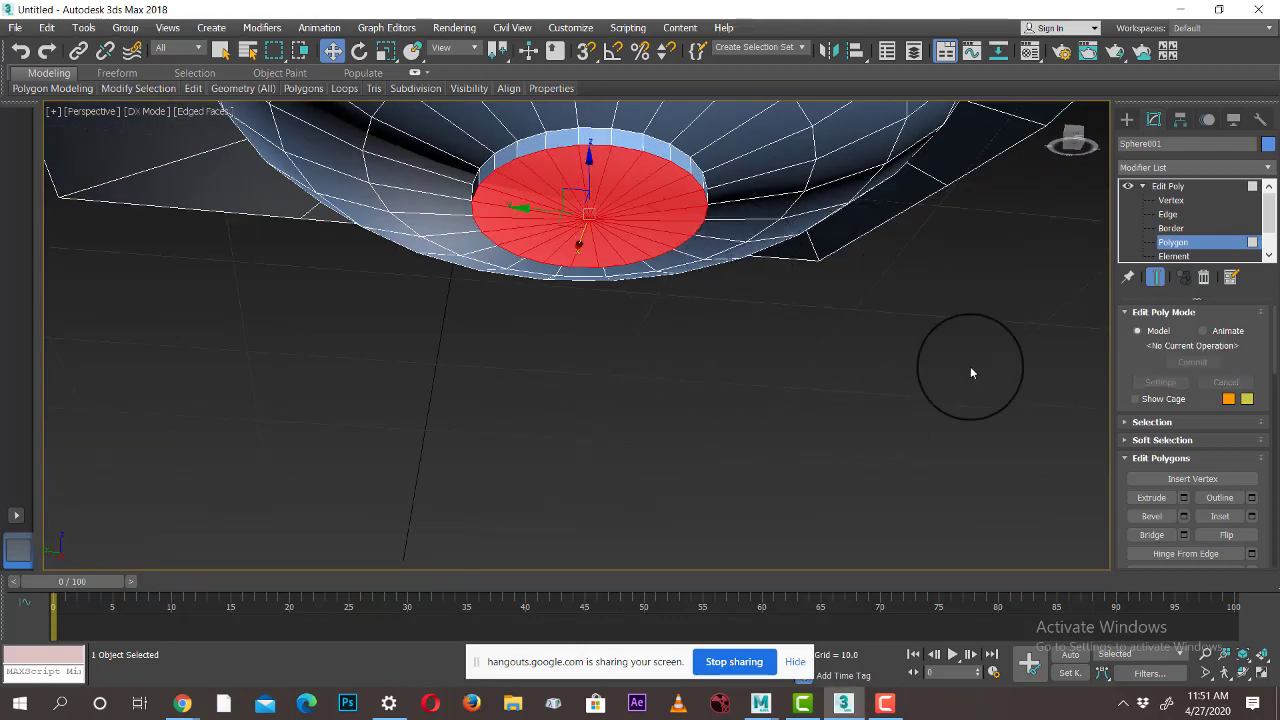
Inset the extruded base polygons slightly and scale the inner circle down uniformly to a narrower pipe diameter
click(1251, 518)
drag(588, 372, 588, 364)
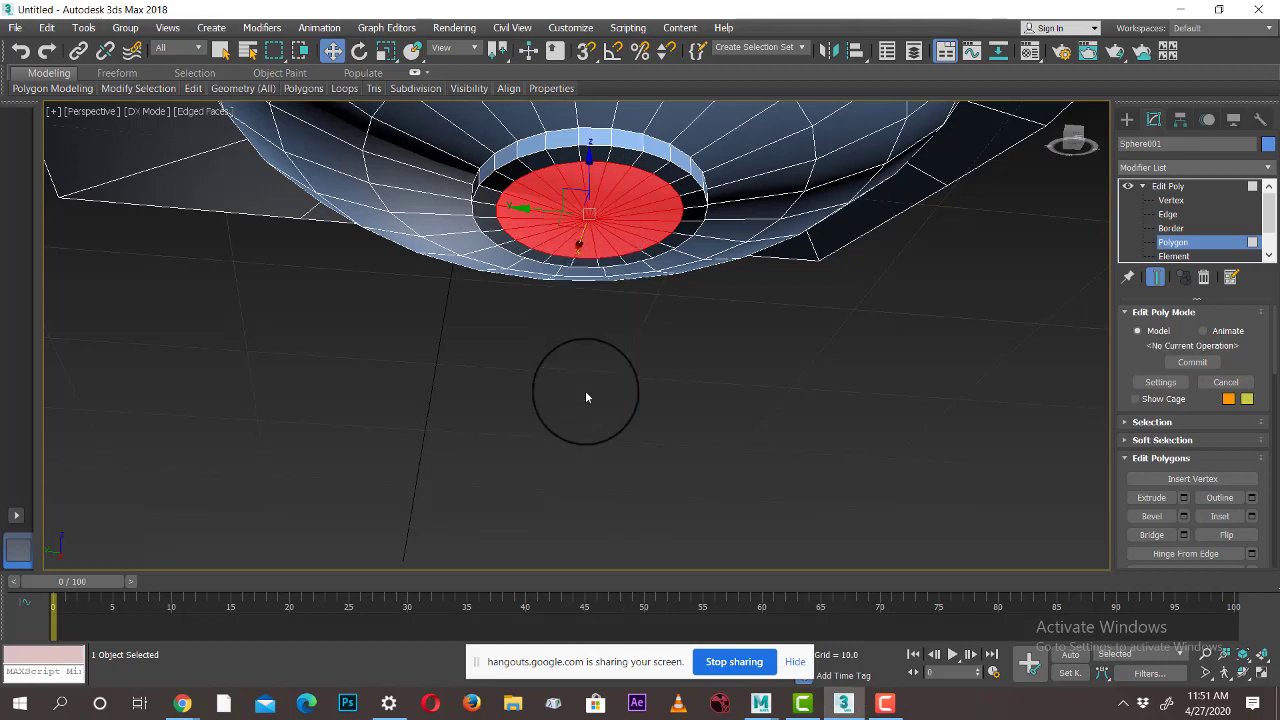
click(1184, 498)
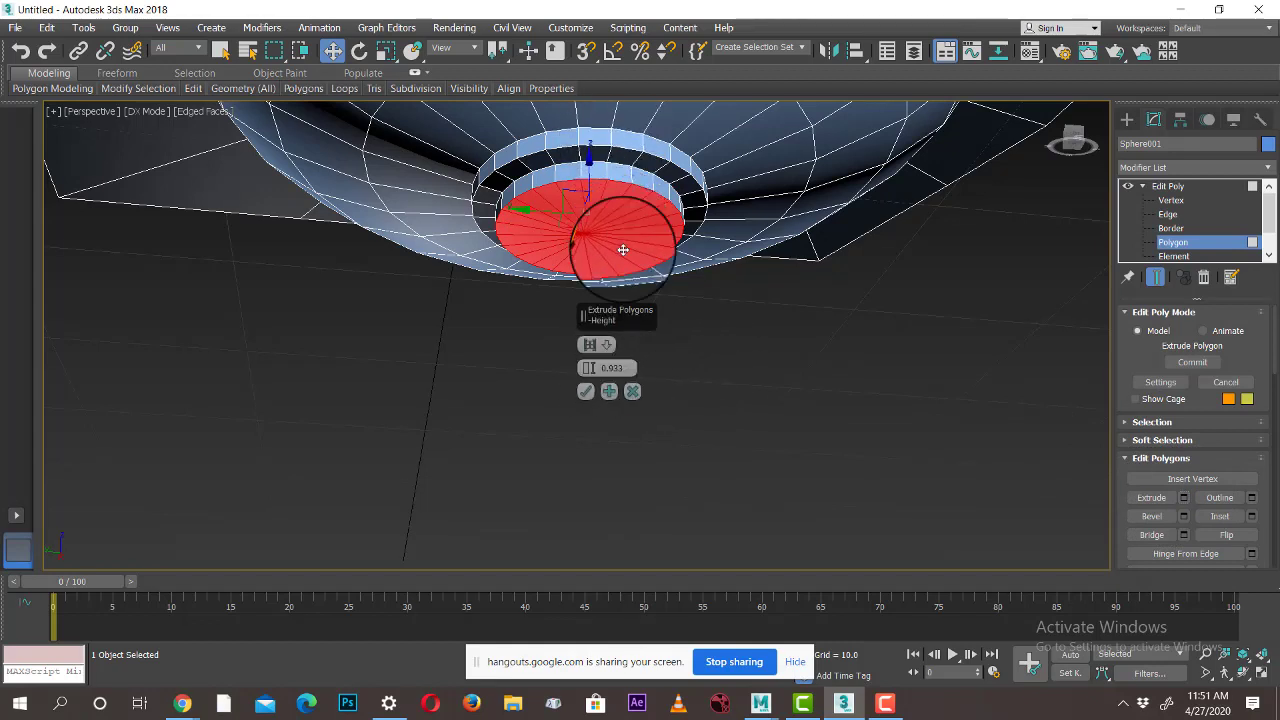
click(632, 392)
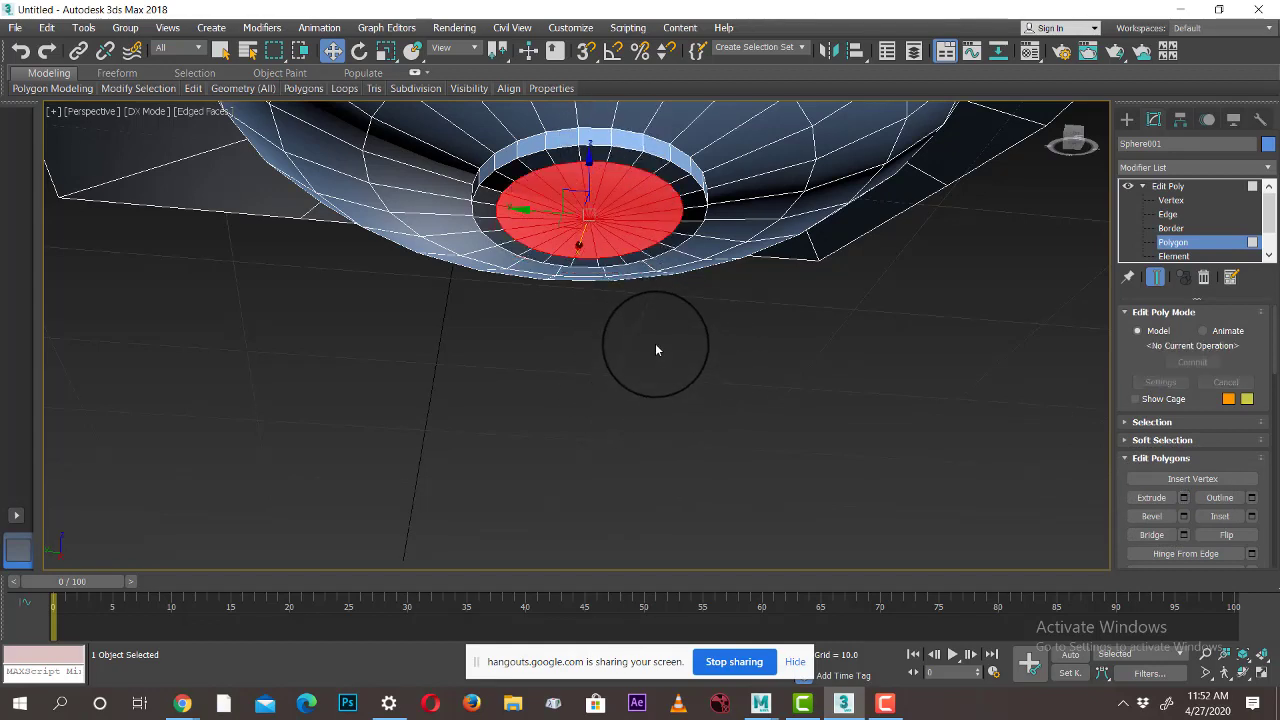
key(r)
drag(585, 225, 565, 247)
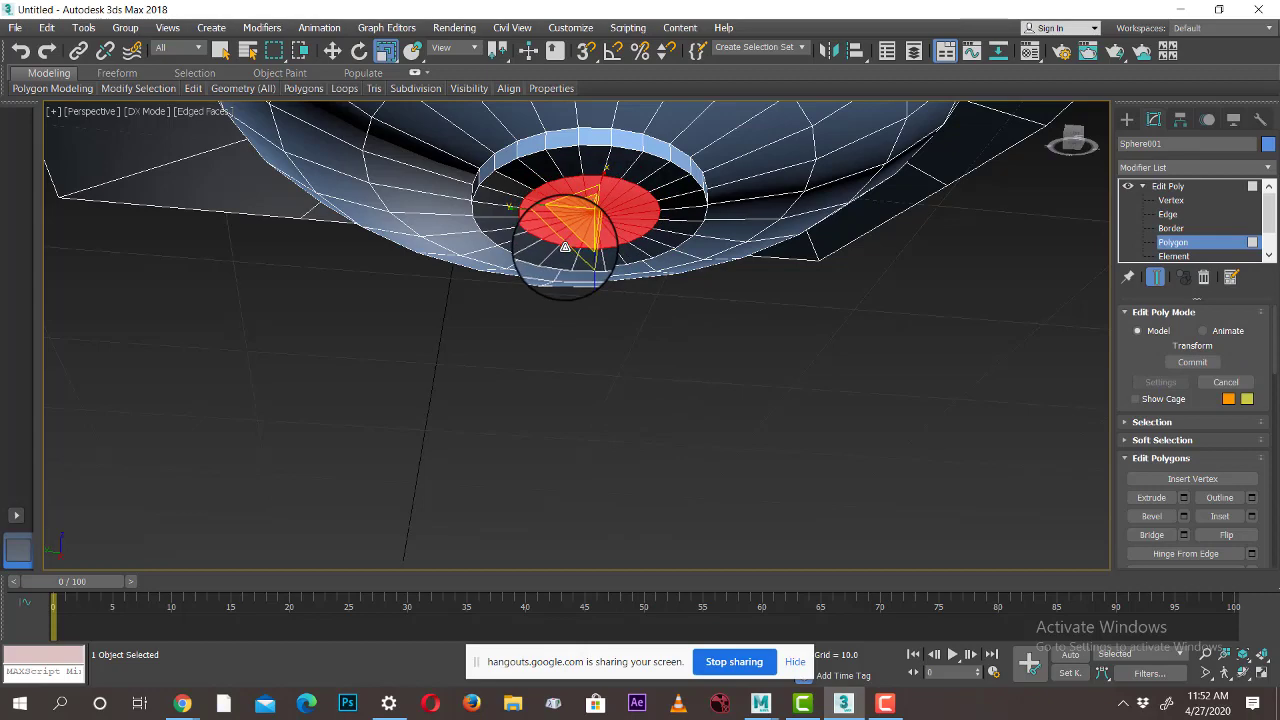
Extrude the reduced inner circle far downward into a long drainpipe beneath the bowl
click(1183, 497)
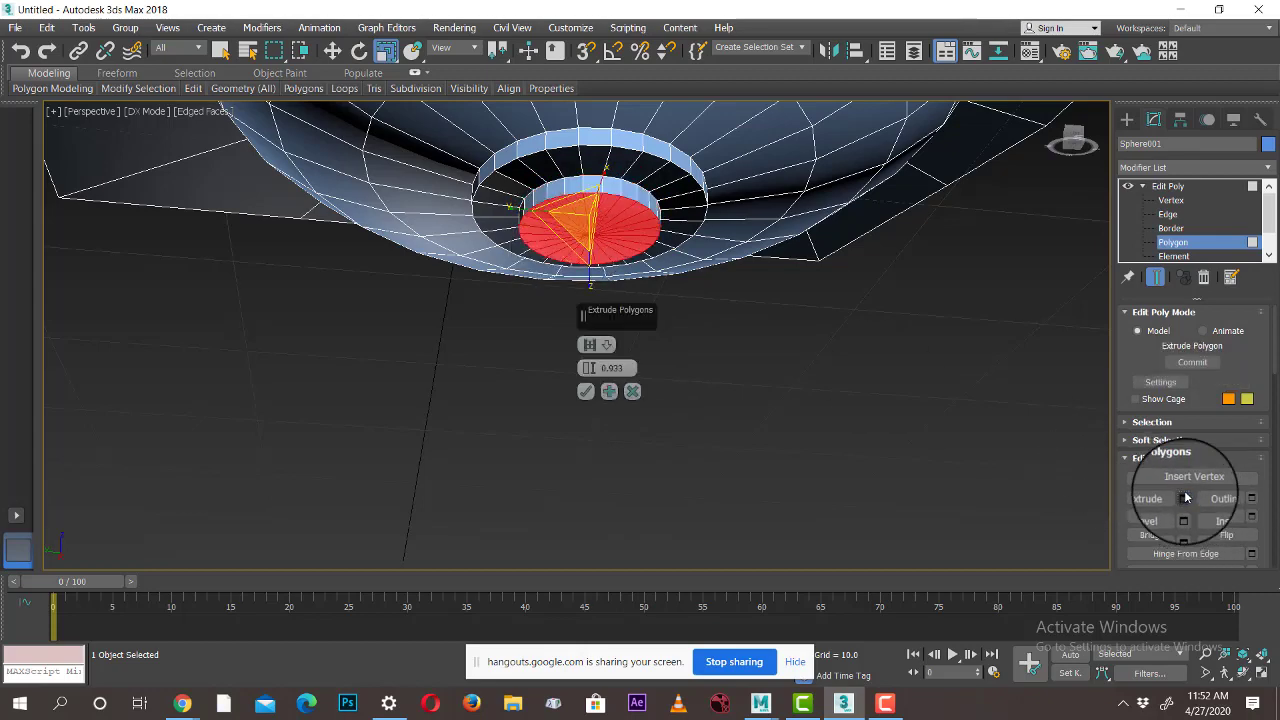
click(586, 392)
drag(590, 367, 607, 191)
scroll(856, 344, down, 4)
alt+middle_drag(858, 350, 597, 426)
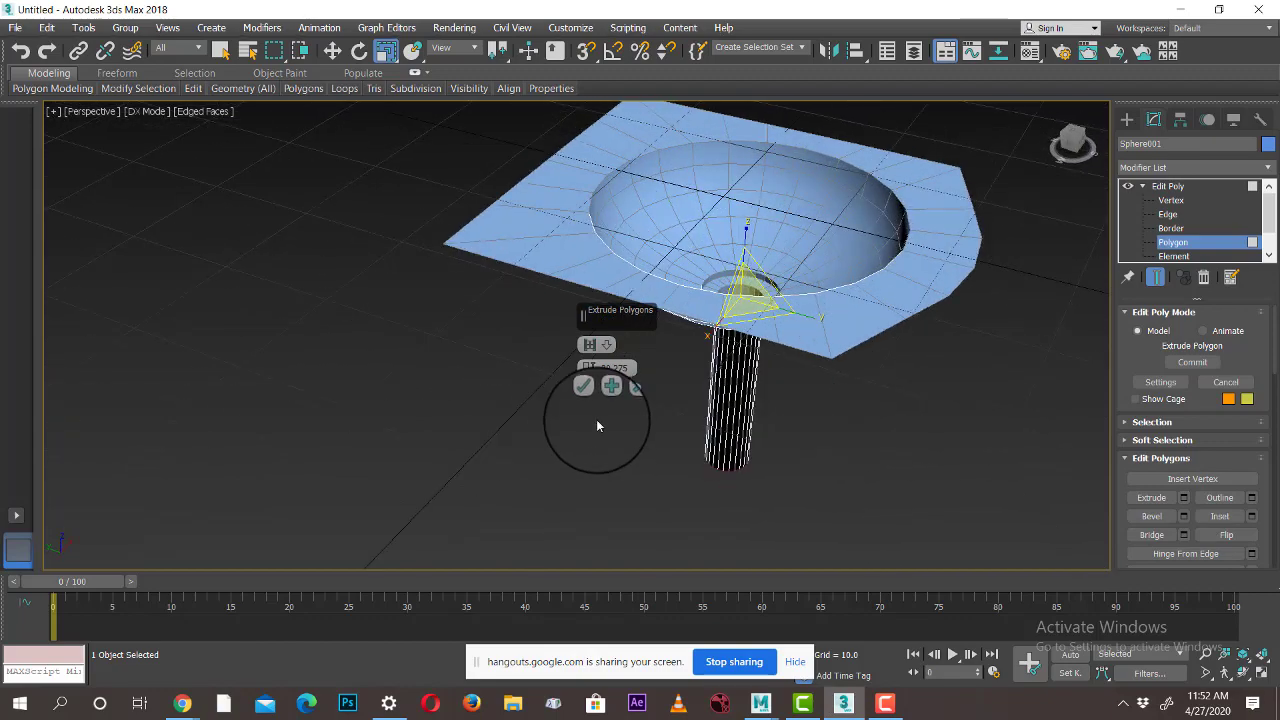
click(586, 393)
Leave polygon editing and examine the basin, its rim and the pipe from the side and below
click(1127, 119)
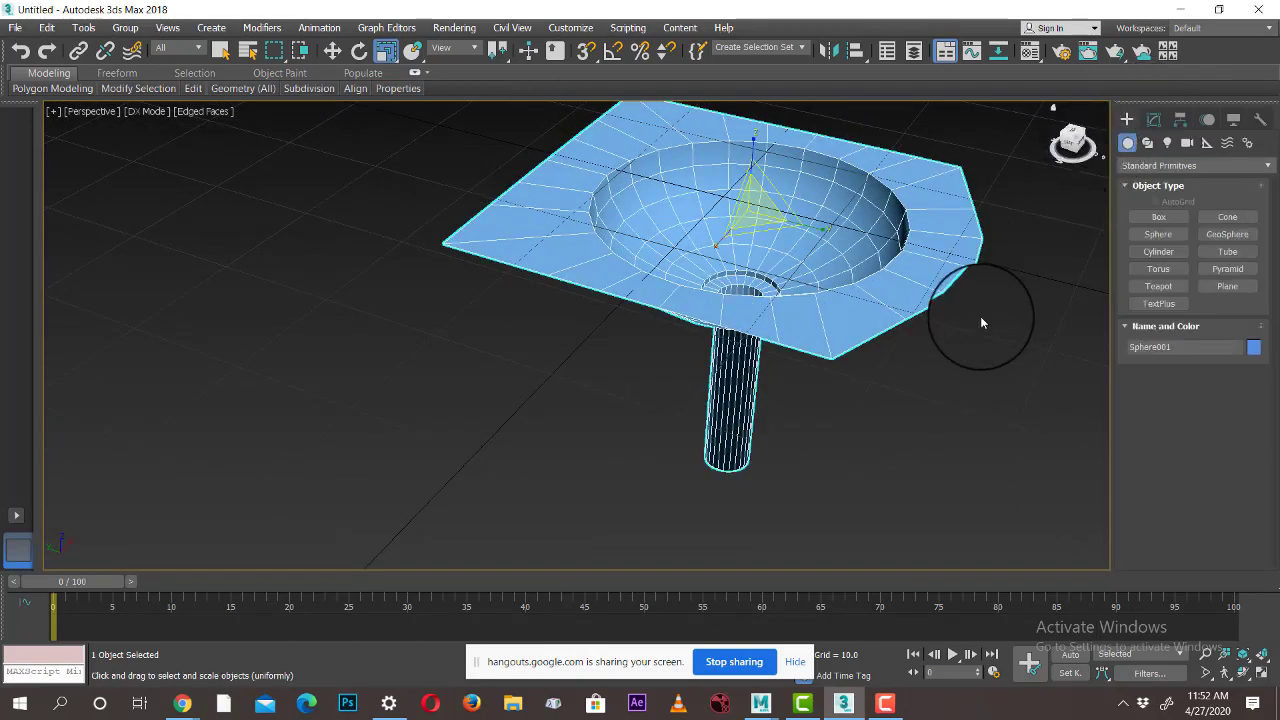
click(980, 318)
alt+middle_drag(980, 318, 666, 346)
click(680, 346)
alt+middle_drag(825, 373, 706, 283)
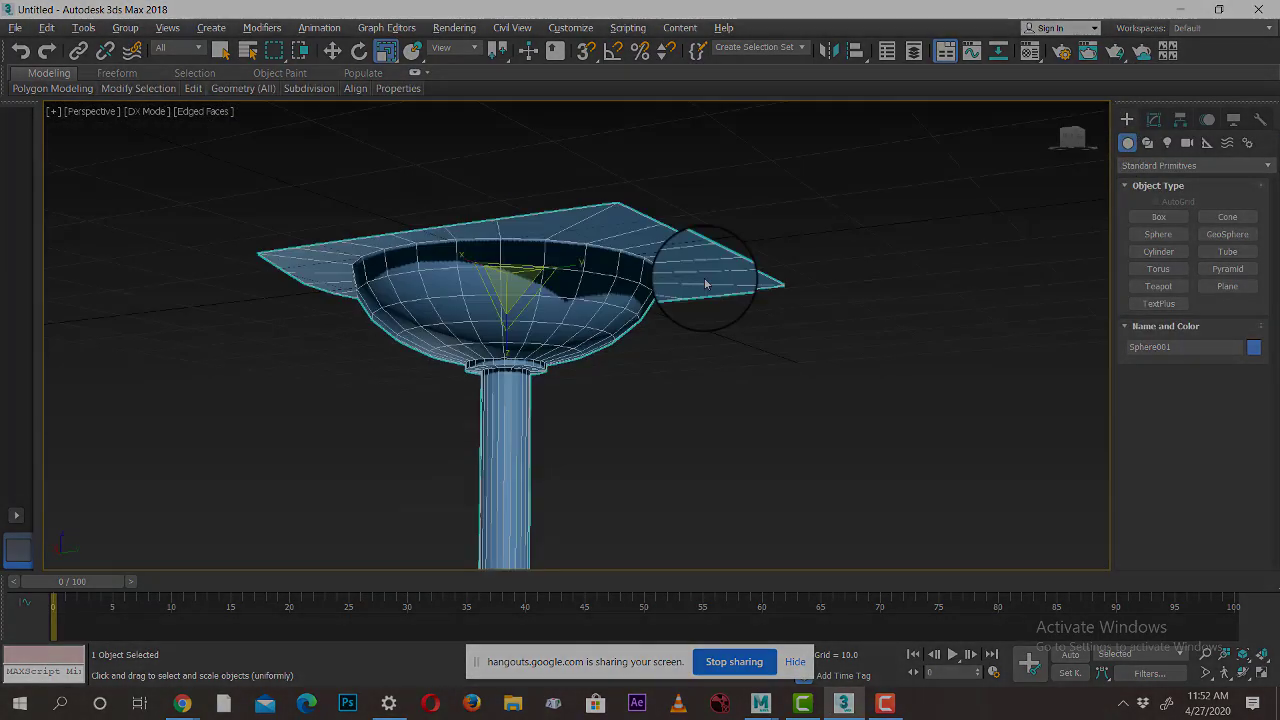